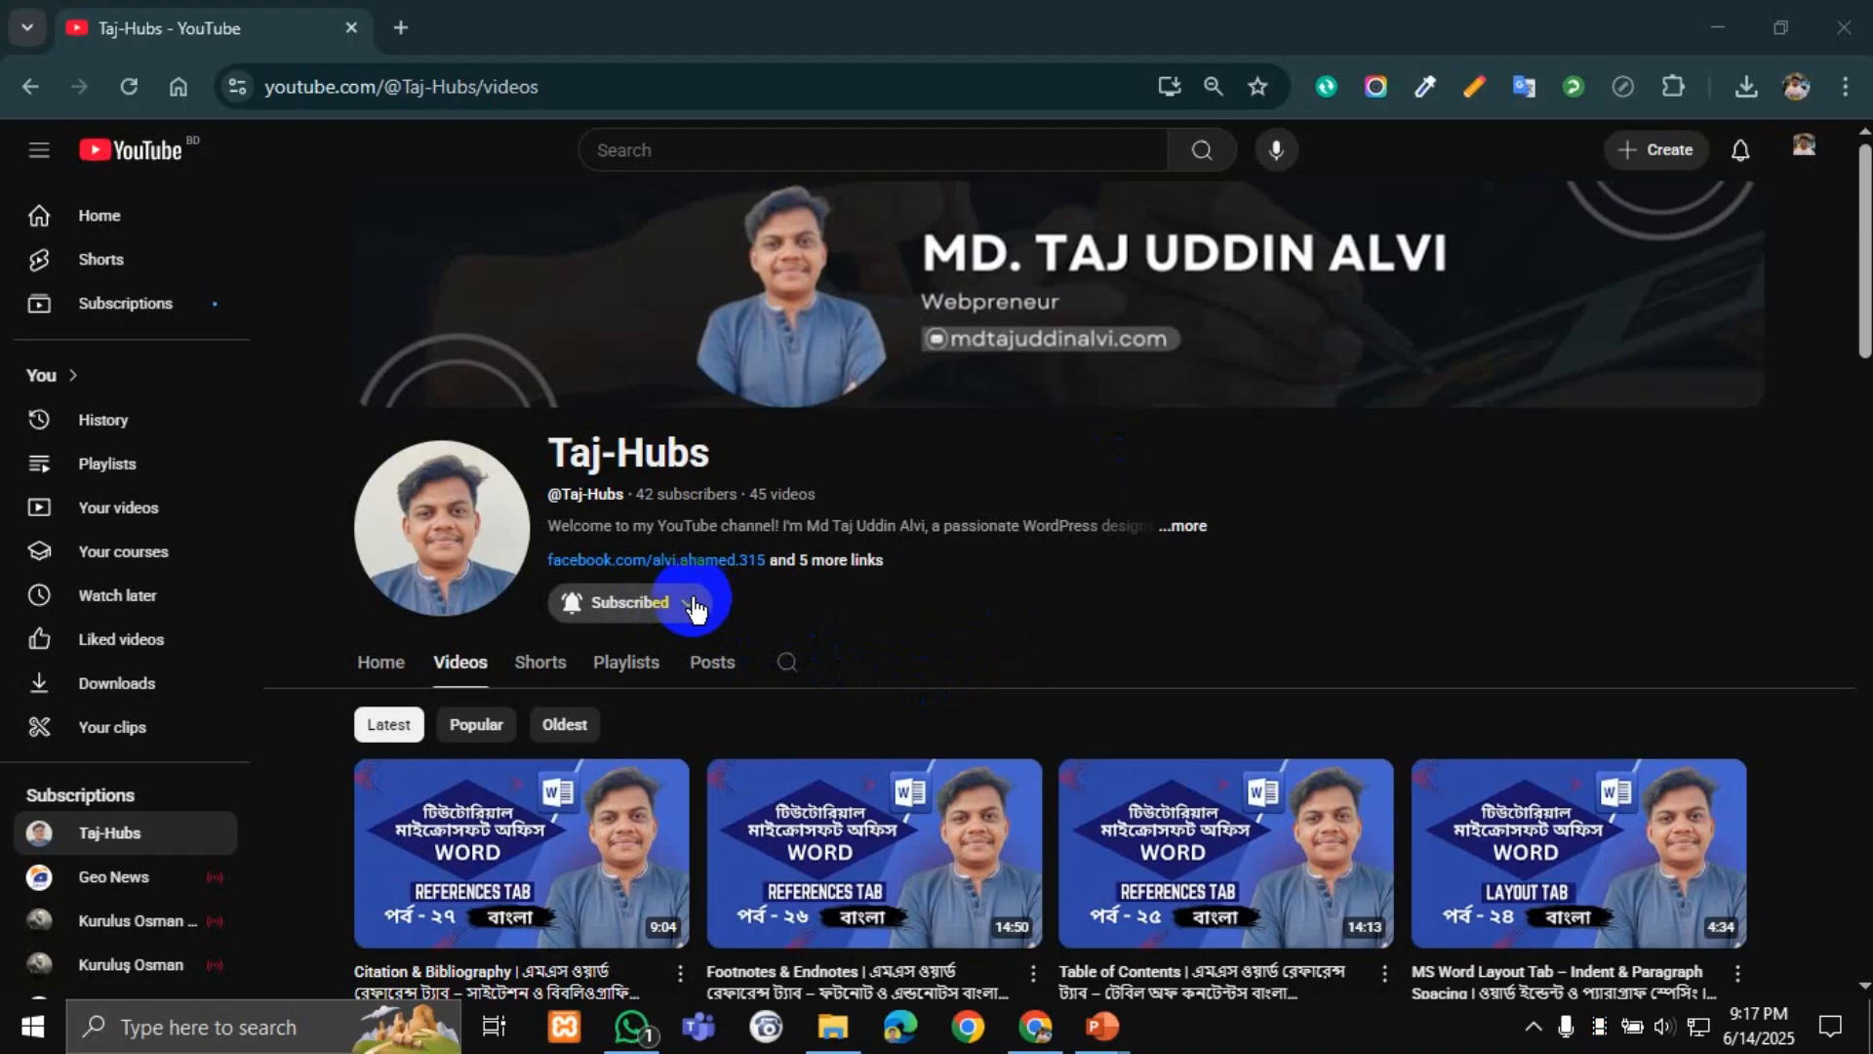
Choose a notification option for the Taj-Hubs channel subscription.
{"action": "left_click", "coordinate": [697, 602]}
{"action": "left_click", "coordinate": [629, 658]}
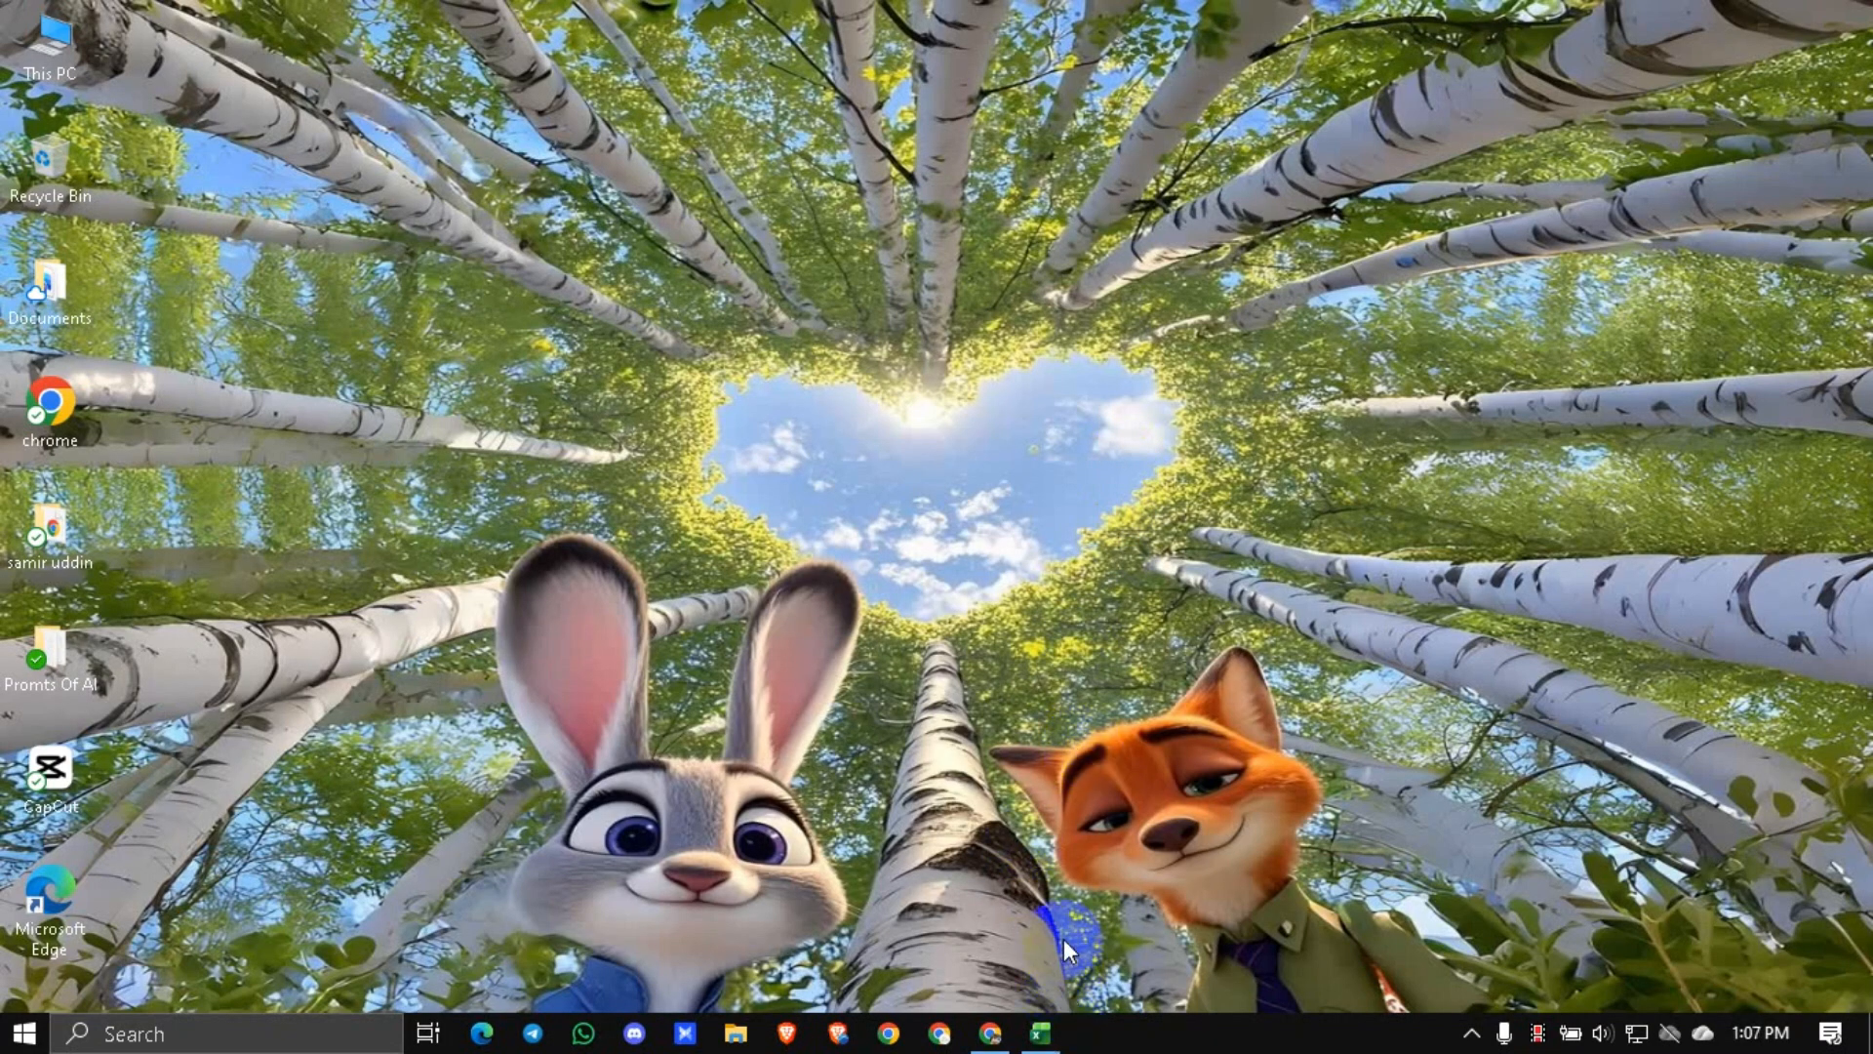
Switch to the open Excel workbook and shorten the mark sheet's title to "MarkSheet".
{"action": "left_click", "coordinate": [1040, 1033]}
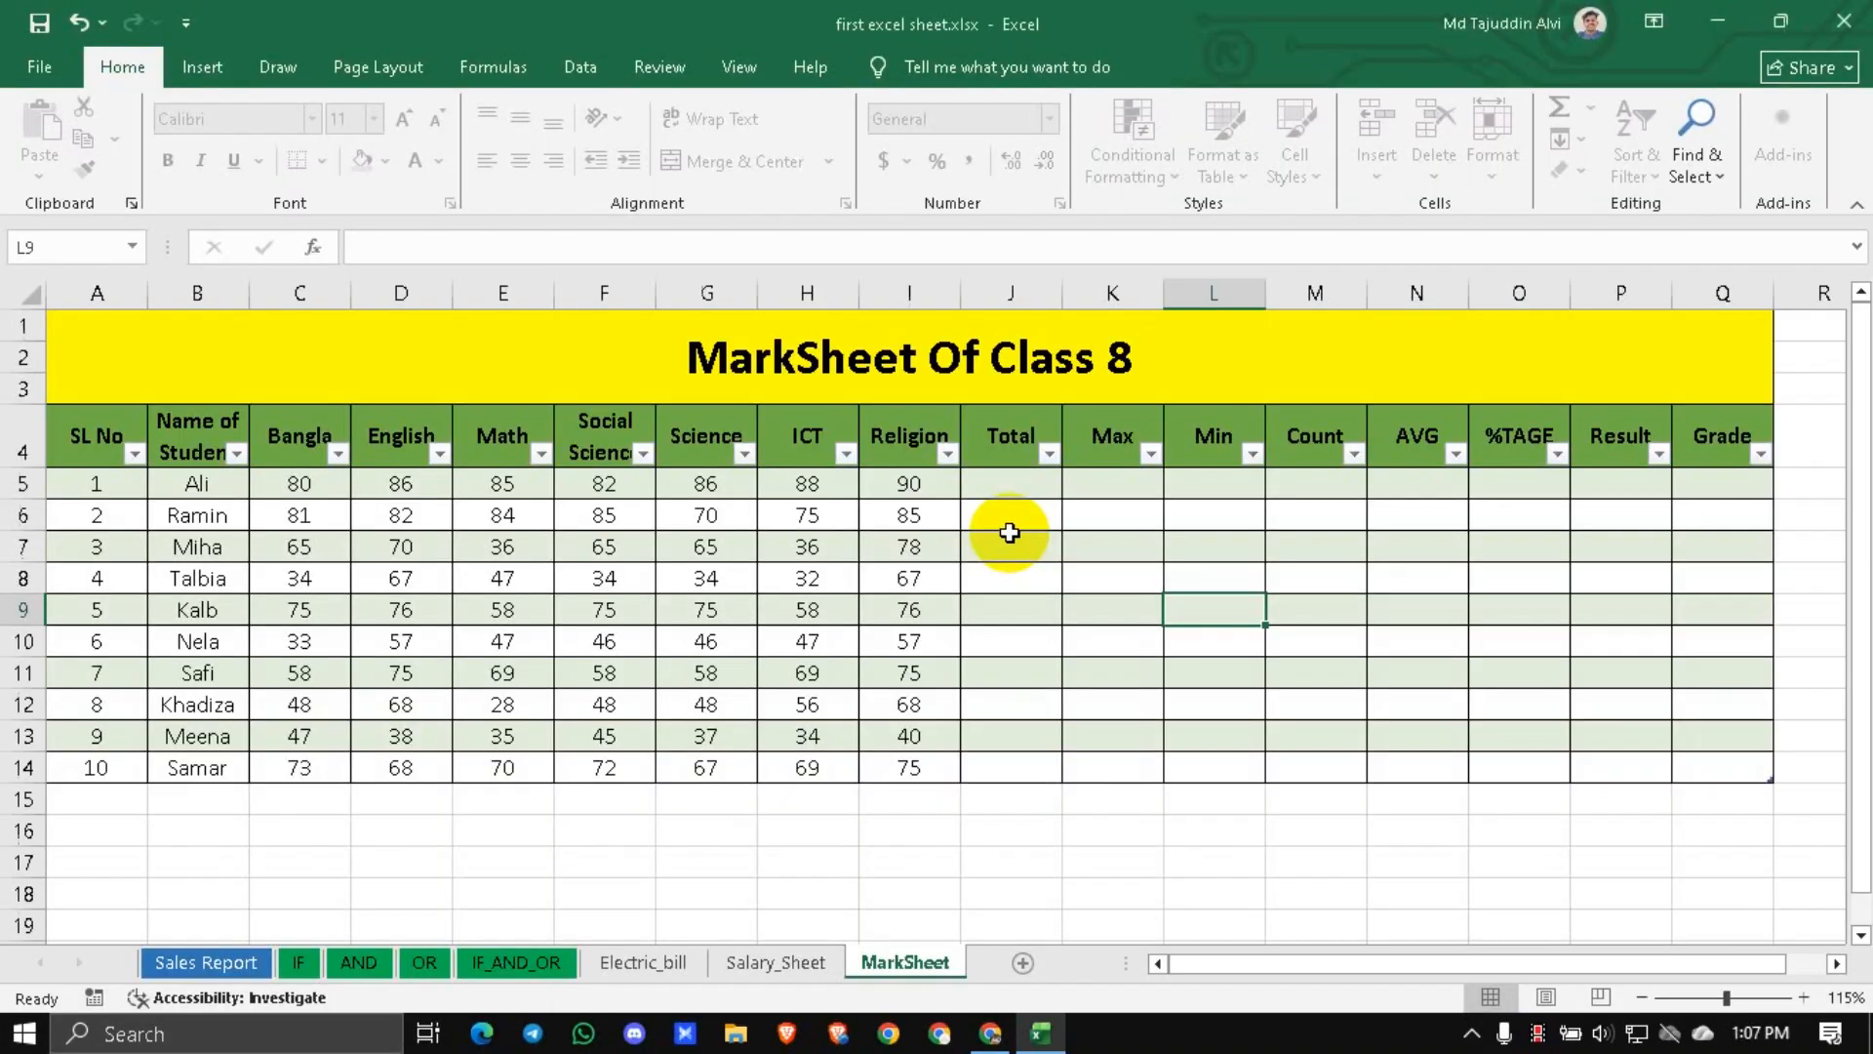
{"action": "left_click", "coordinate": [1009, 531]}
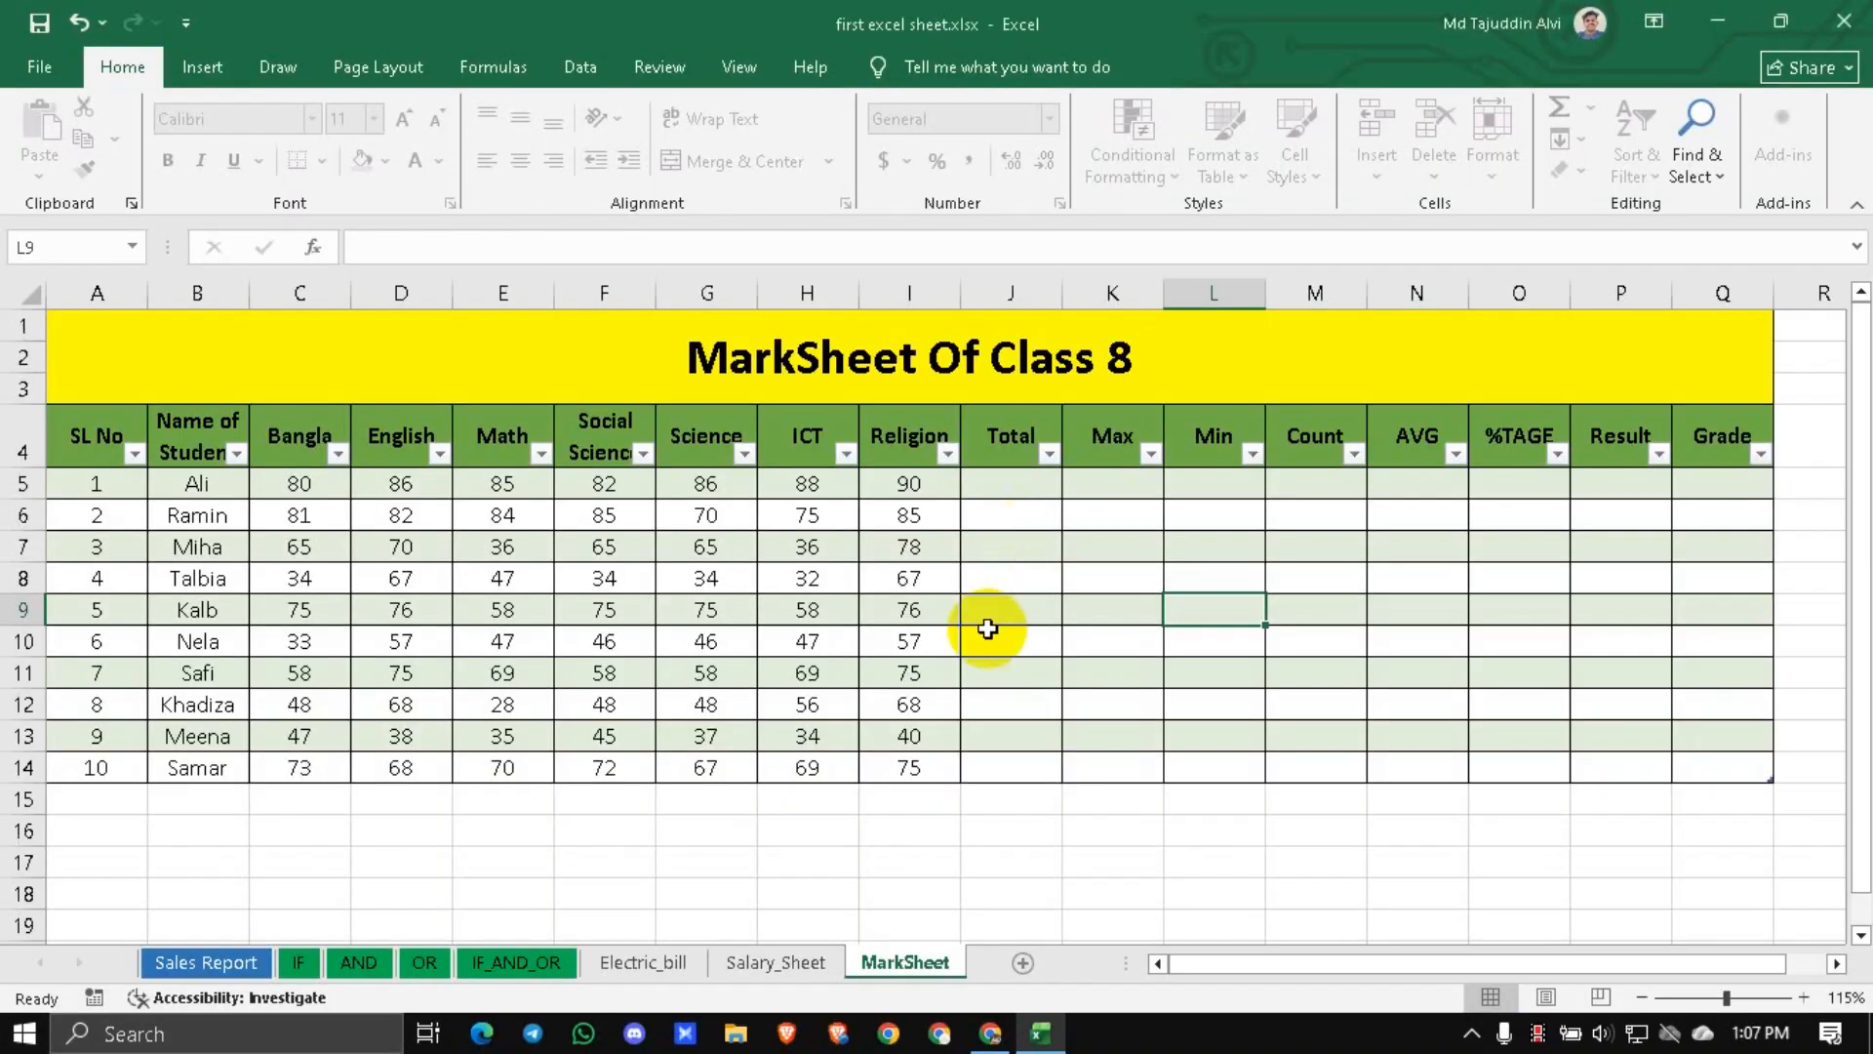
{"action": "left_click", "coordinate": [1153, 353]}
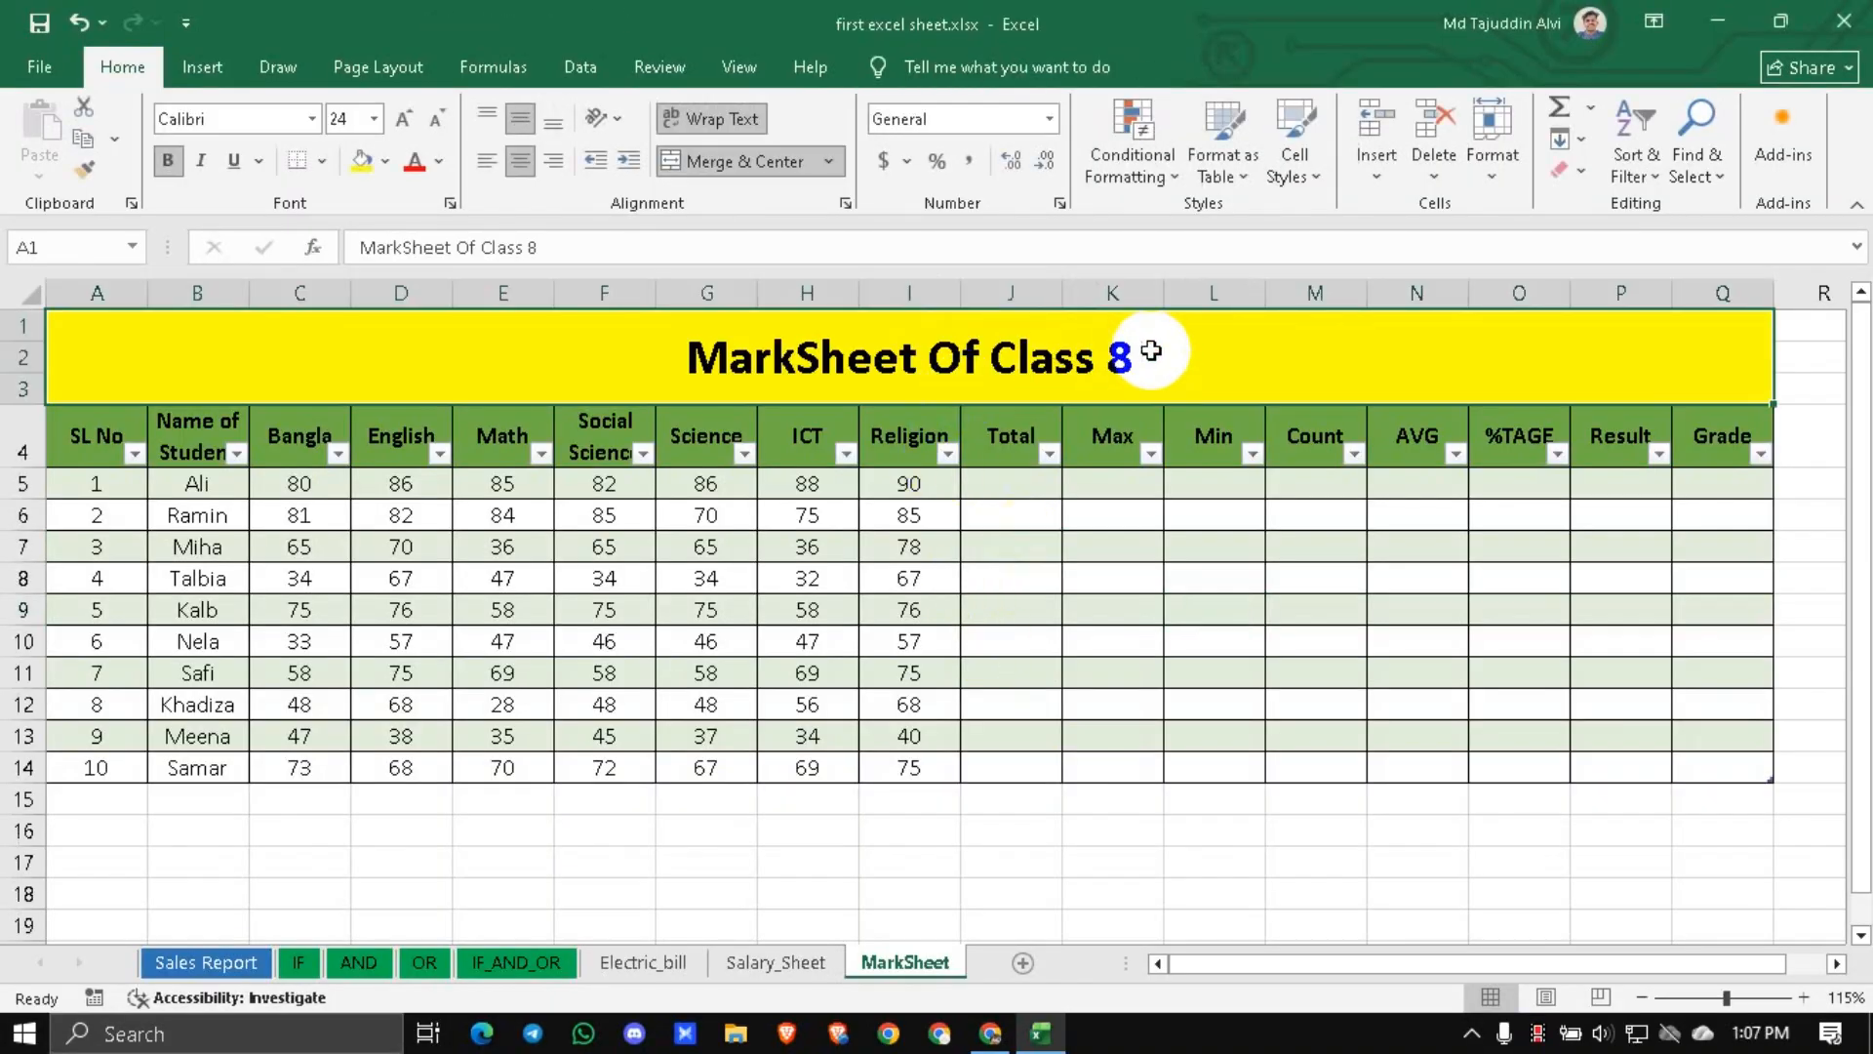
{"action": "double_click", "coordinate": [1153, 351]}
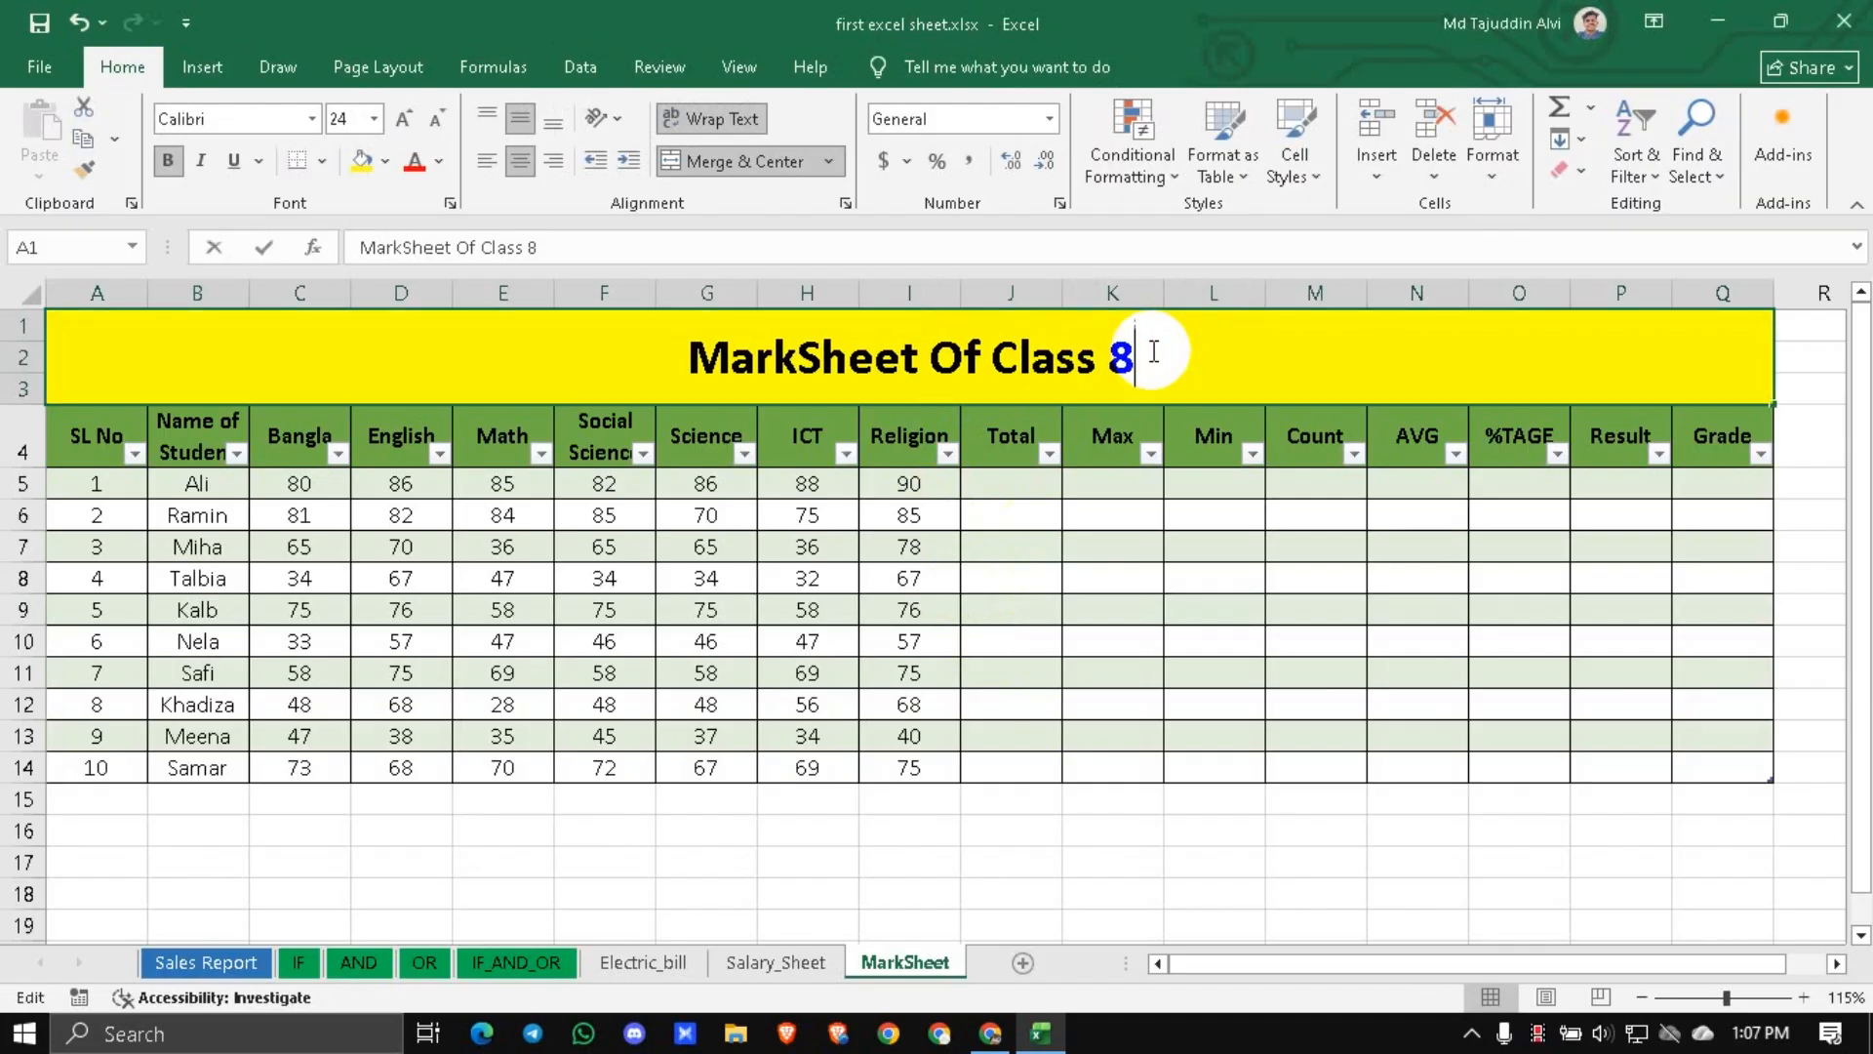
{"action": "key", "text": "shift+Left"}
{"action": "key", "text": "shift+Left"}
{"action": "key", "text": "shift+Left"}
{"action": "key", "text": "shift+Left"}
{"action": "key", "text": "shift+Left"}
{"action": "key", "text": "shift+Left"}
{"action": "key", "text": "shift+Left"}
{"action": "key", "text": "shift+Left"}
{"action": "key", "text": "shift+Left"}
{"action": "key", "text": "shift+Left"}
{"action": "key", "text": "shift+Left"}
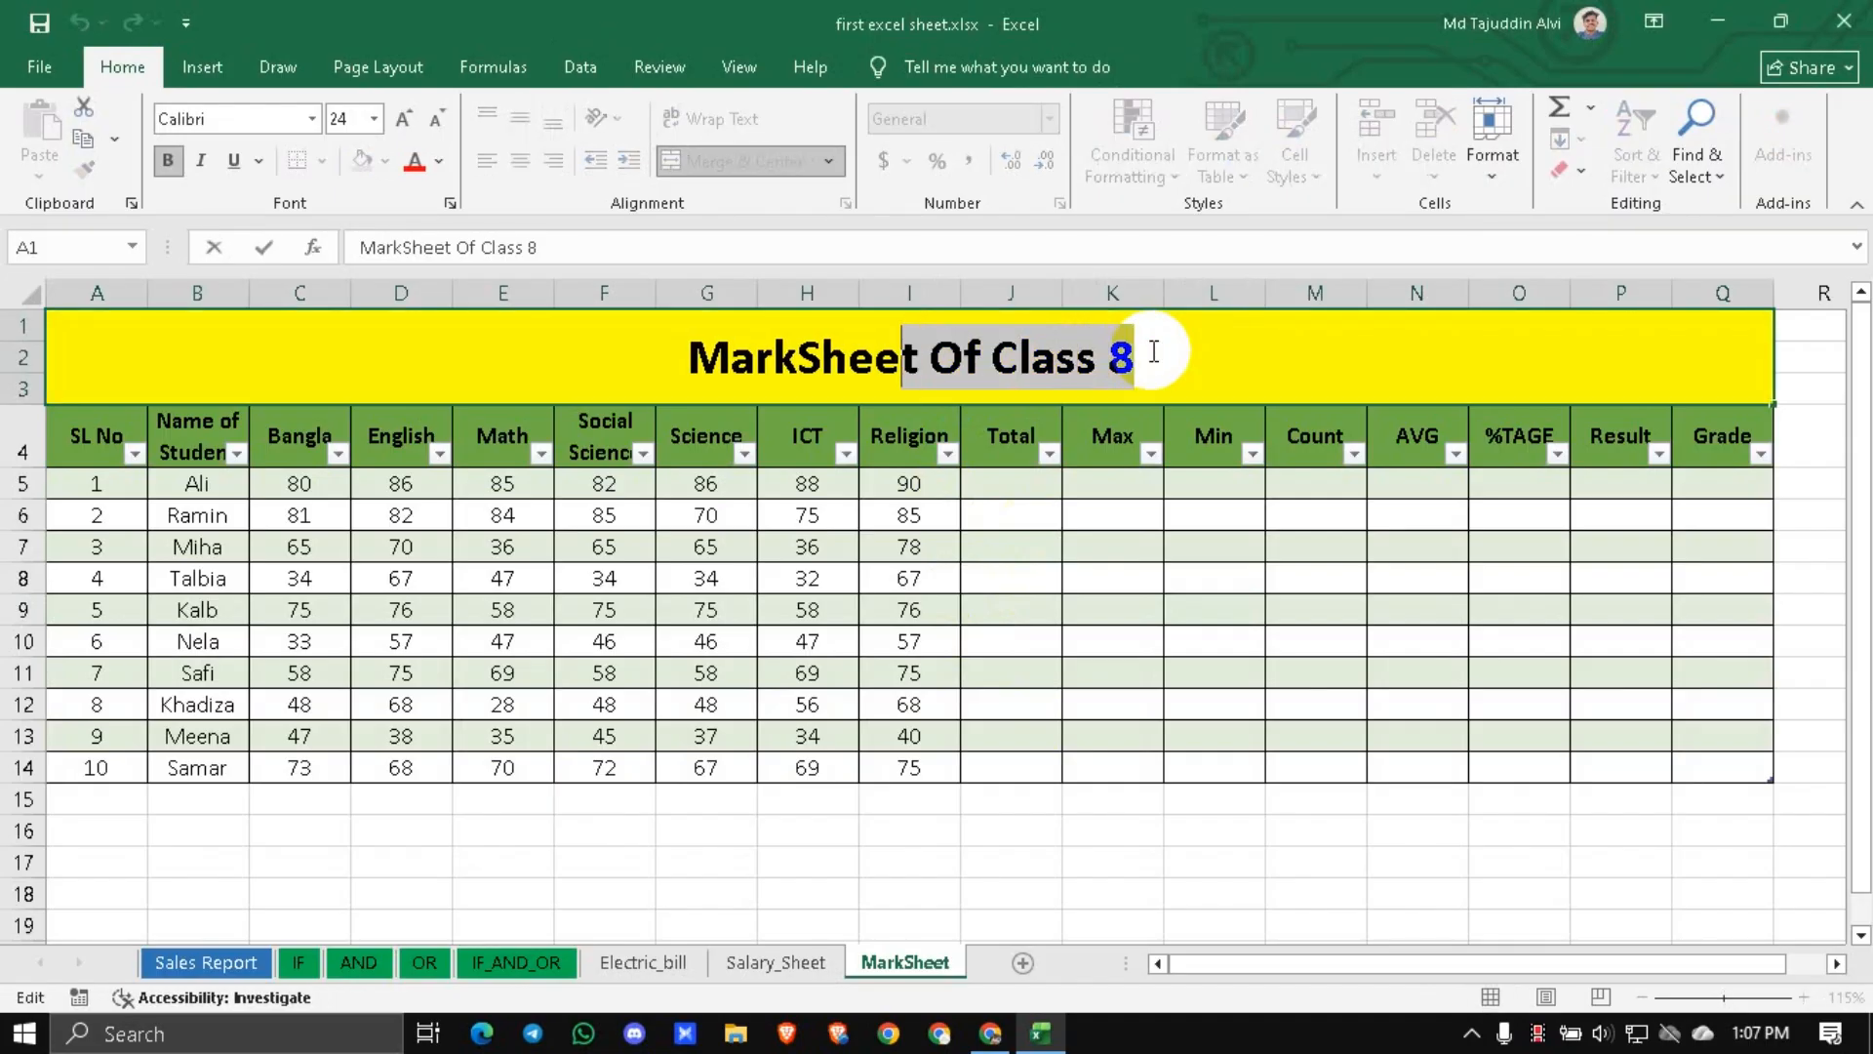
{"action": "key", "text": "BackSpace"}
{"action": "left_click", "coordinate": [1049, 659]}
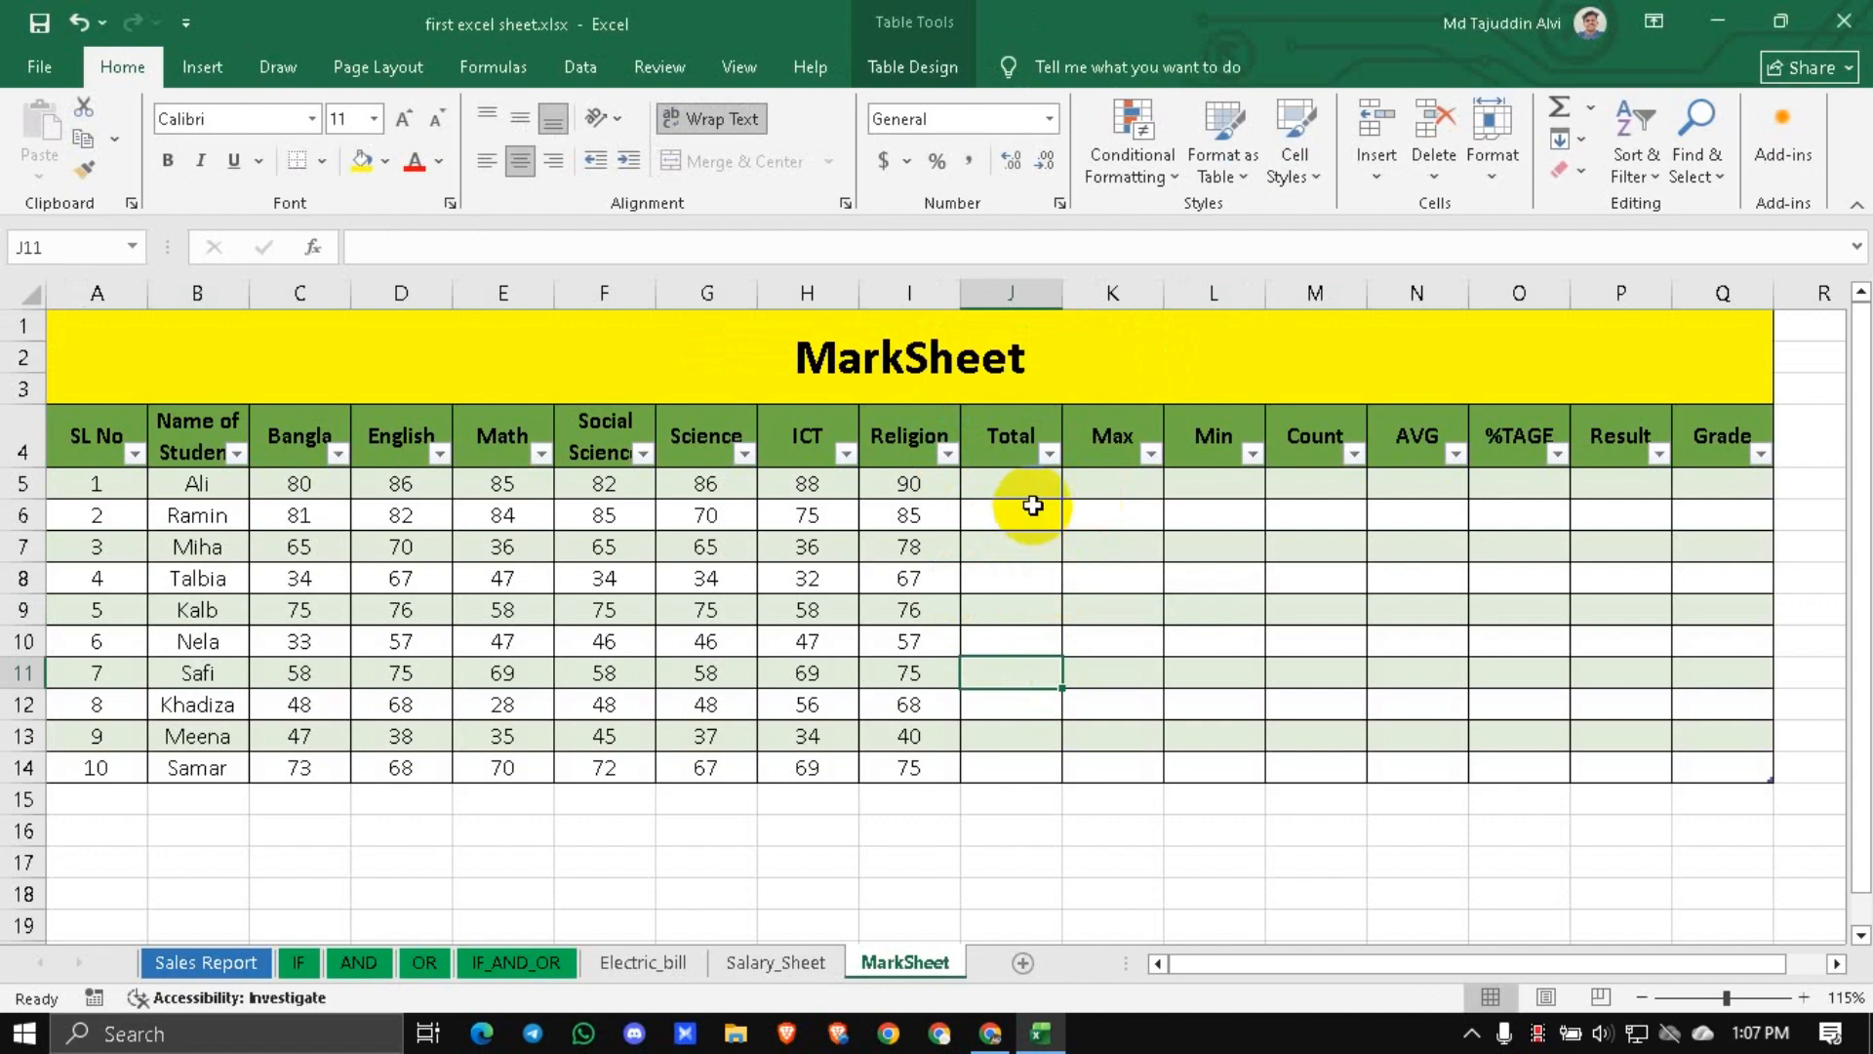
Review the mark sheet's column headers from SL No and Name of Student through the subjects to Religion.
{"action": "left_click", "coordinate": [1021, 478]}
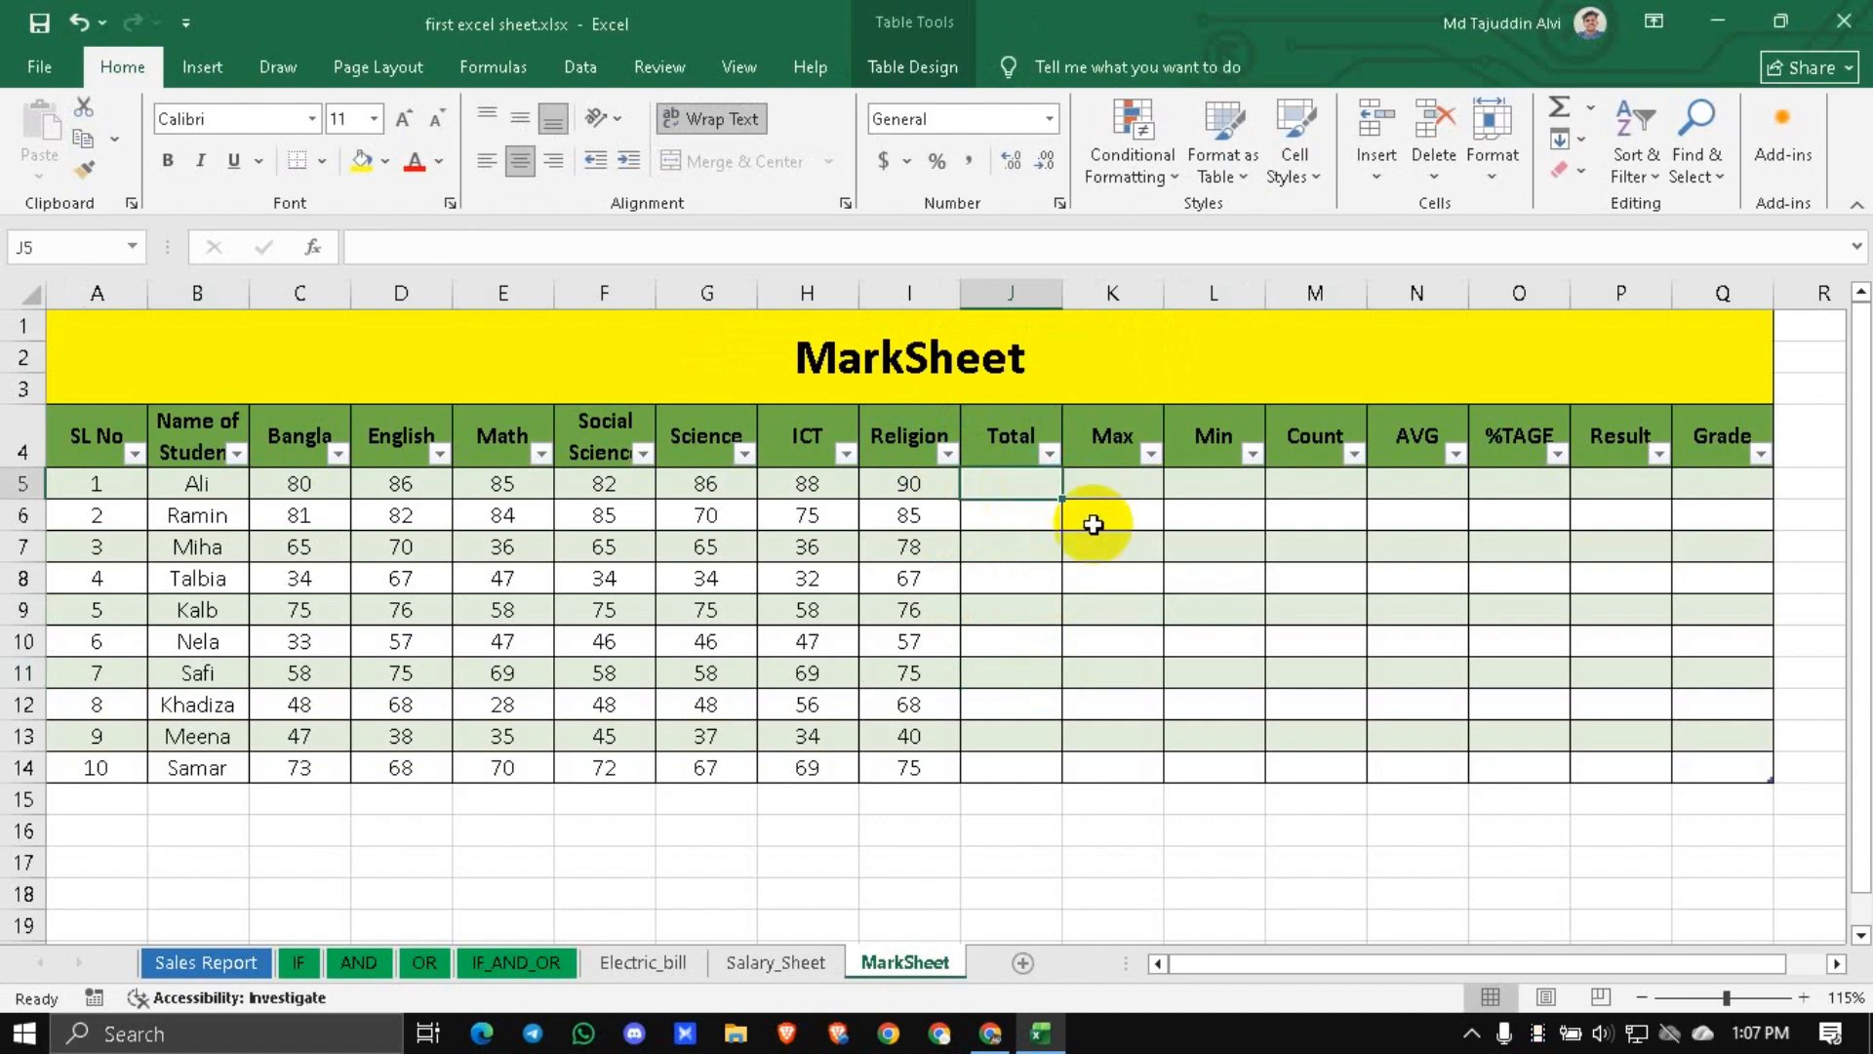
{"action": "left_click", "coordinate": [501, 580]}
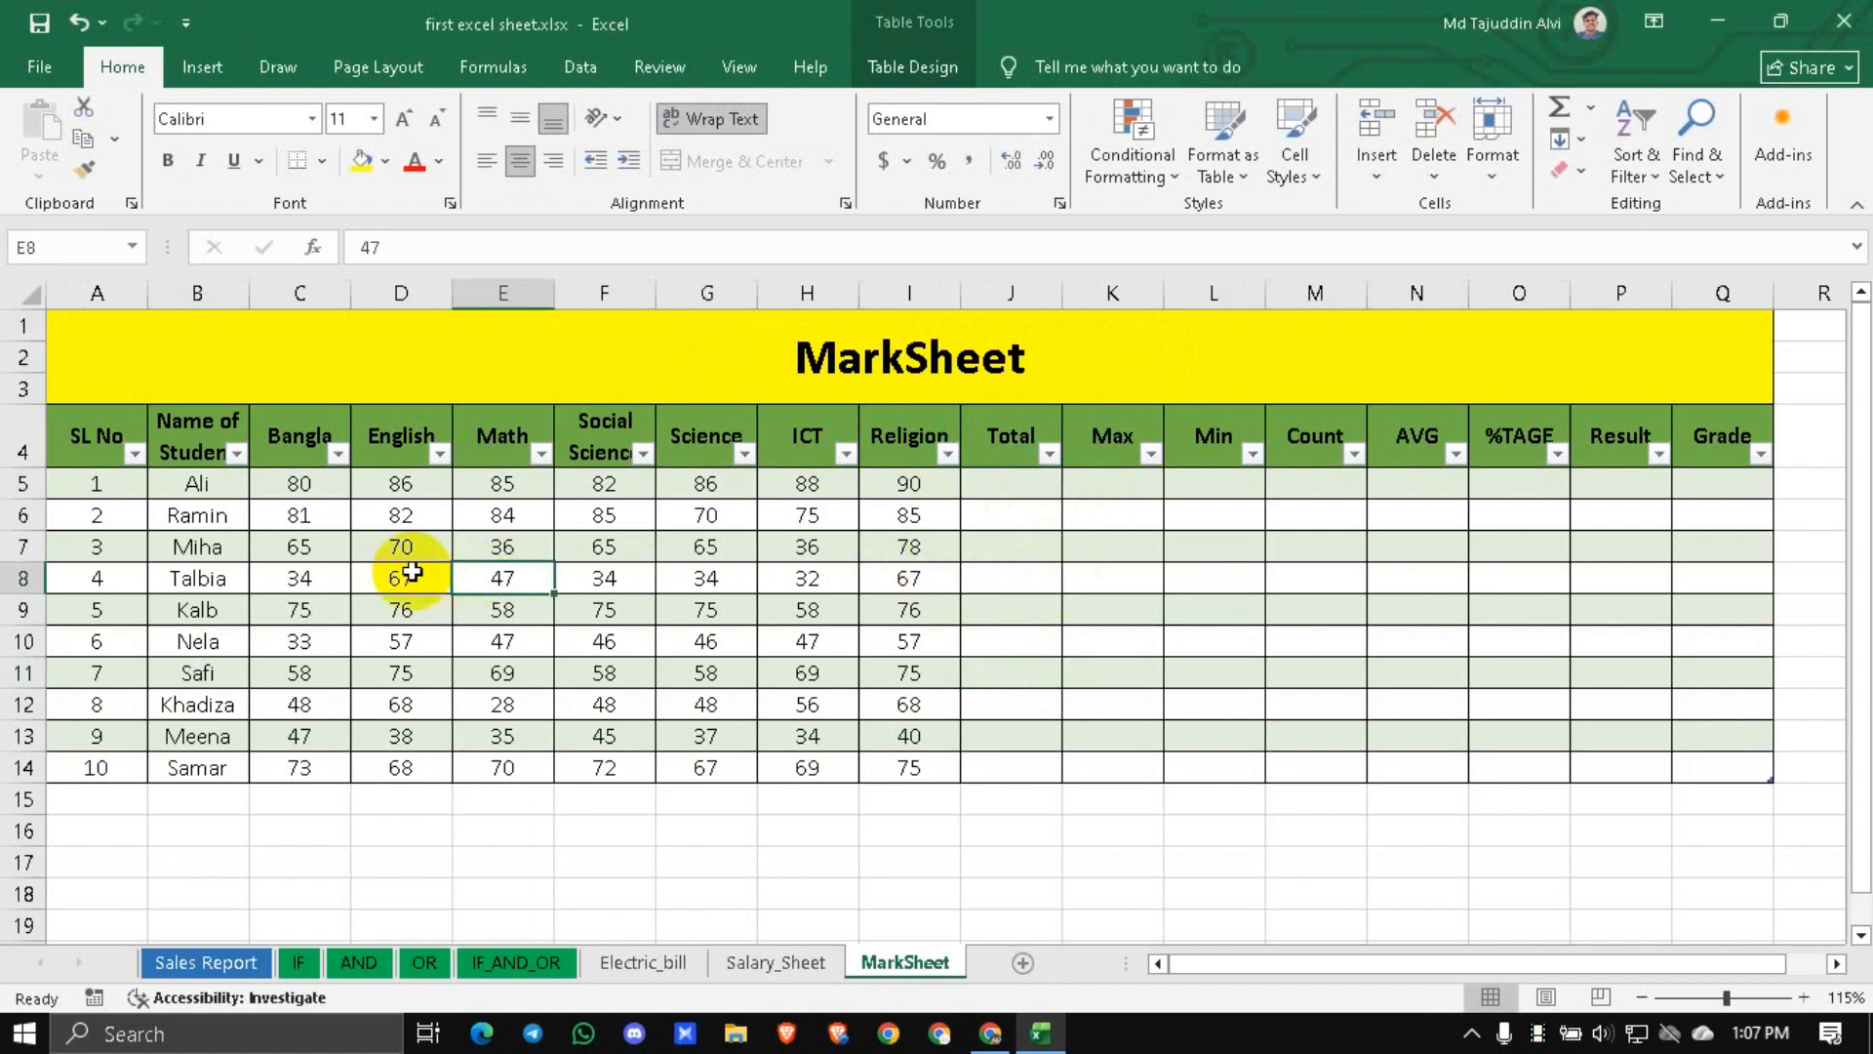
{"action": "left_click", "coordinate": [86, 436]}
{"action": "left_click", "coordinate": [187, 440]}
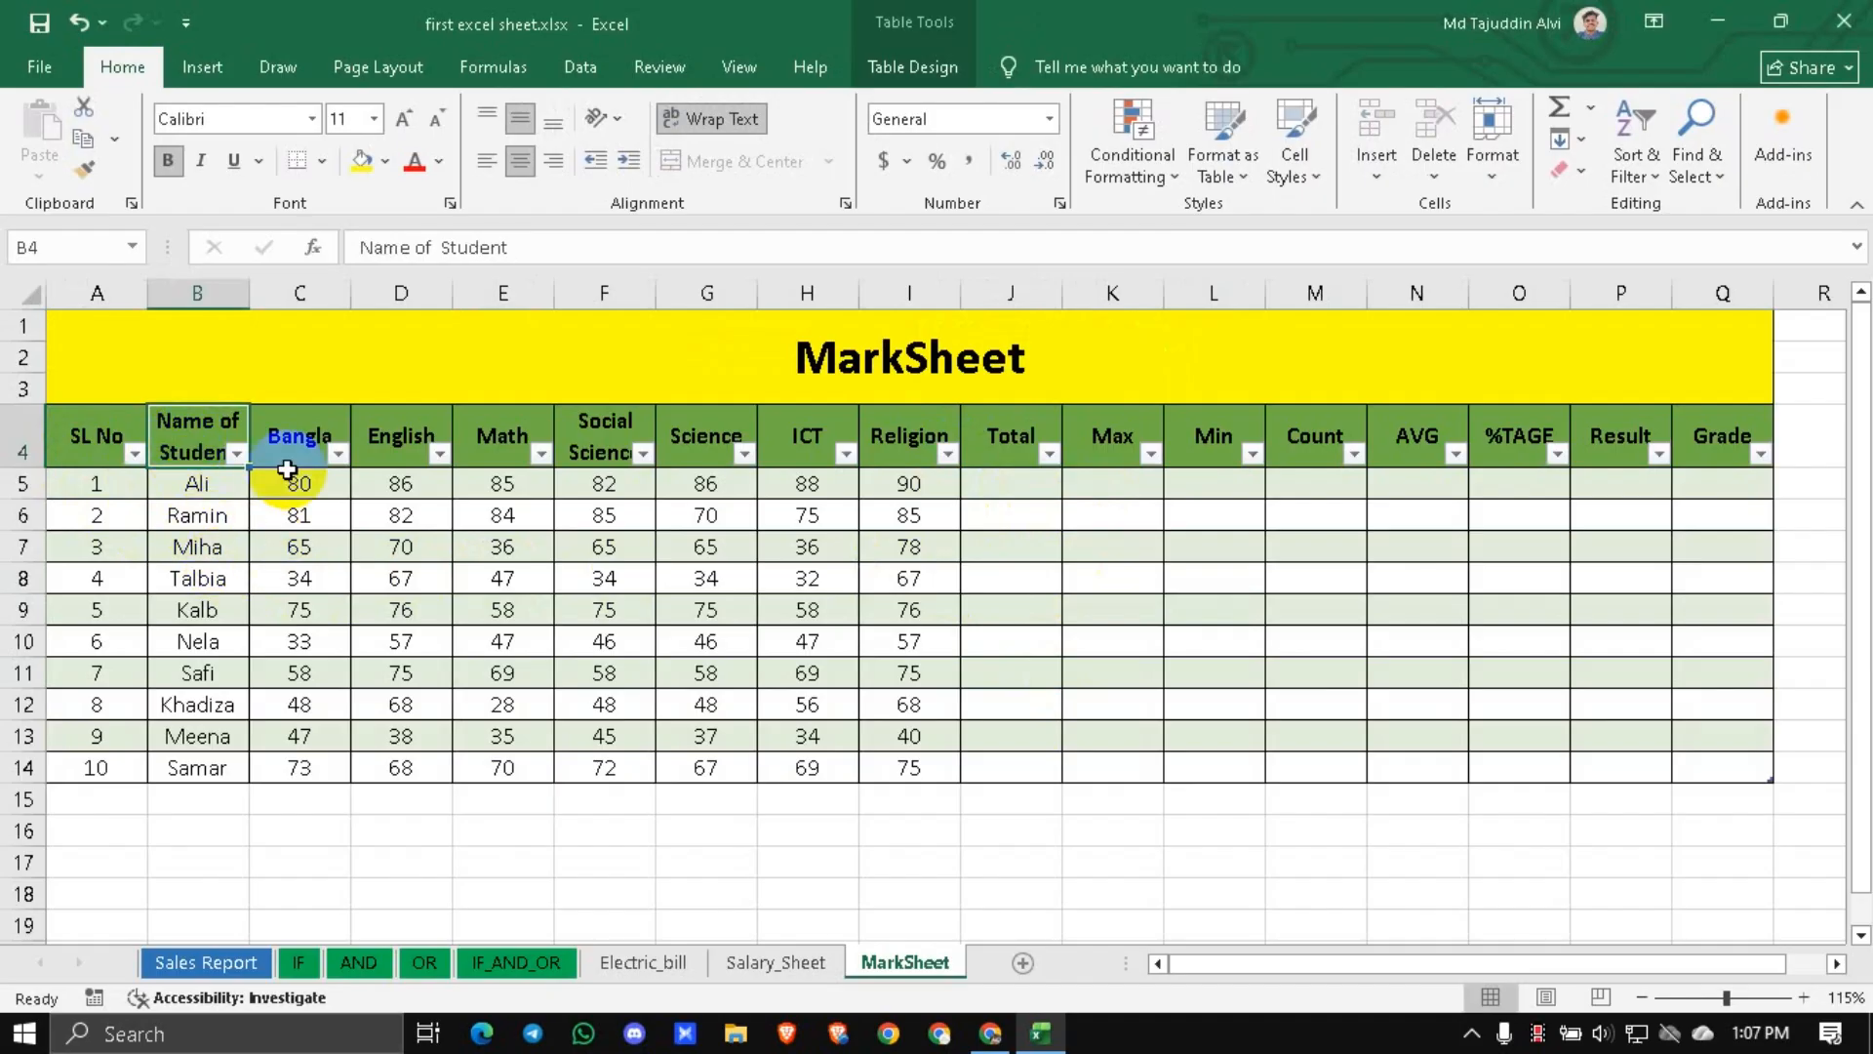
{"action": "left_click", "coordinate": [288, 439]}
{"action": "left_click", "coordinate": [392, 431]}
{"action": "left_click", "coordinate": [498, 433]}
{"action": "left_click", "coordinate": [618, 439]}
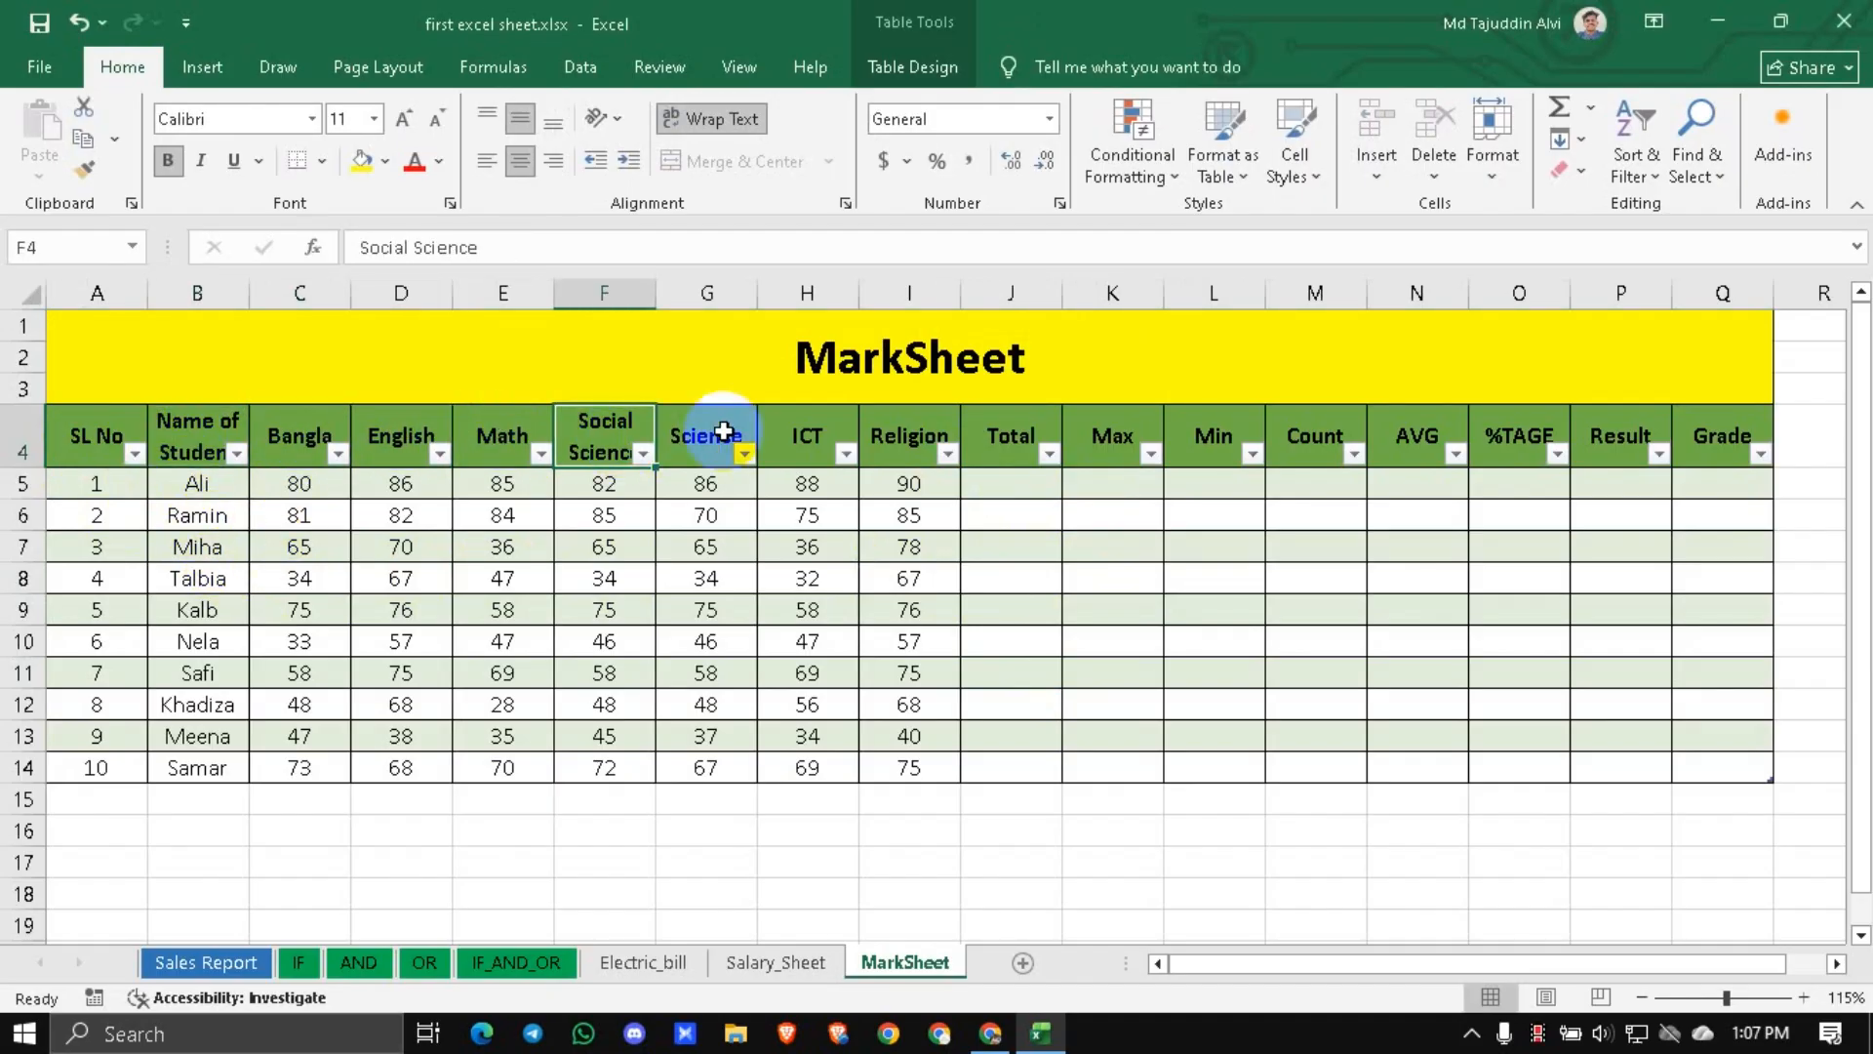
{"action": "left_click", "coordinate": [720, 431]}
{"action": "left_click", "coordinate": [834, 421]}
{"action": "left_click", "coordinate": [918, 430]}
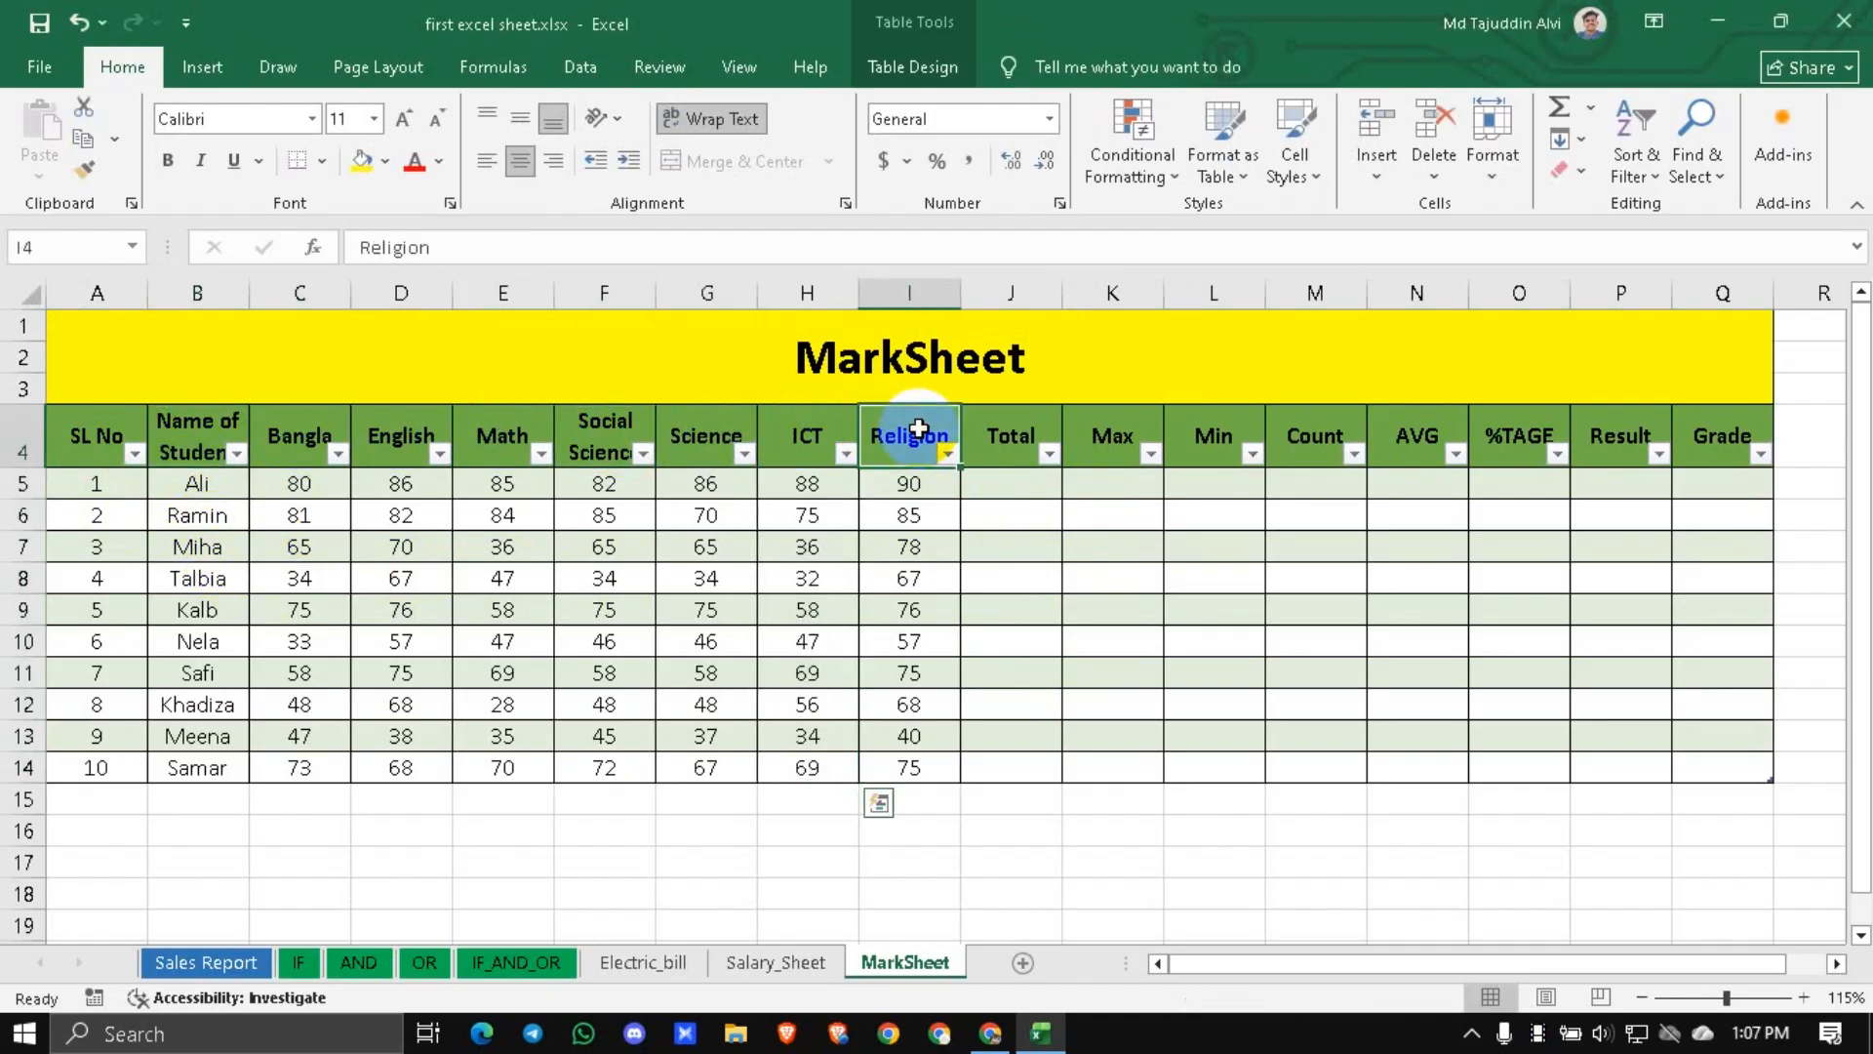
Review the empty calculation columns of the mark sheet from Total through Max, Min, Count, AVG, %TAGE and Result to Grade.
{"action": "left_click", "coordinate": [1012, 531]}
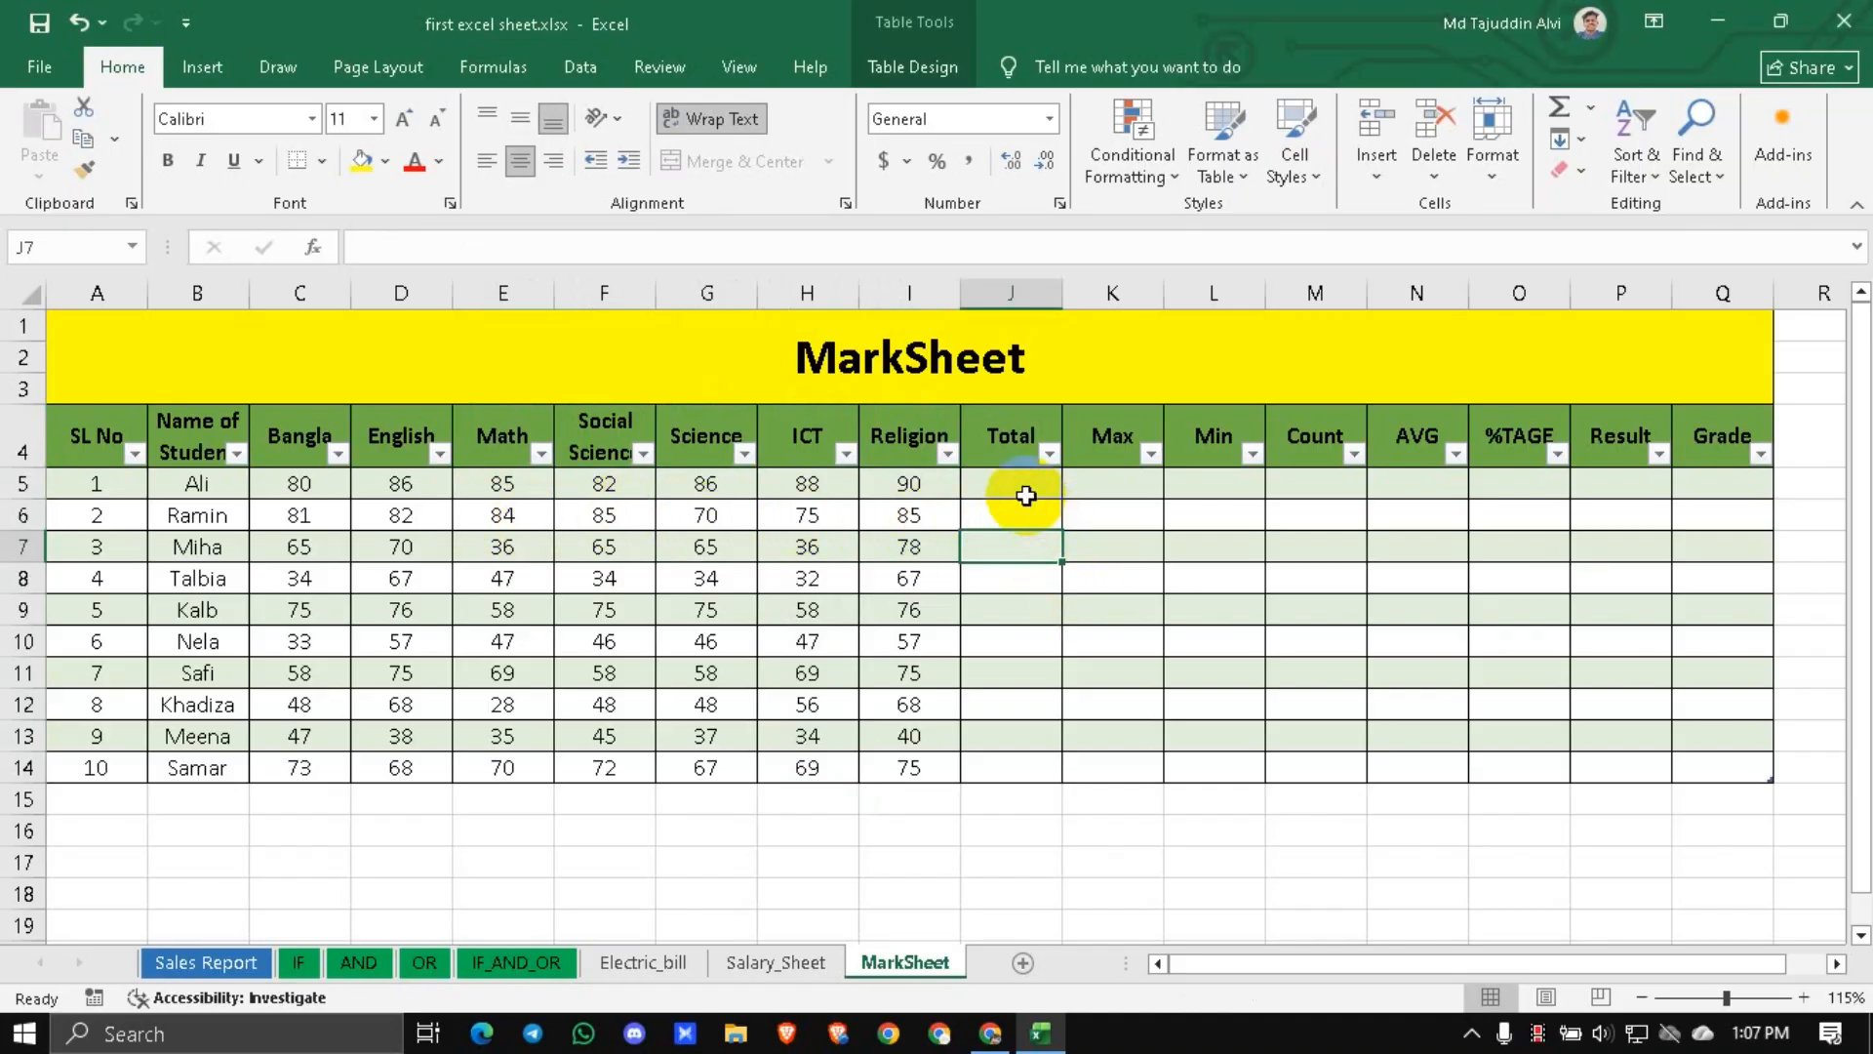
{"action": "left_click", "coordinate": [1100, 495]}
{"action": "left_click", "coordinate": [1193, 481]}
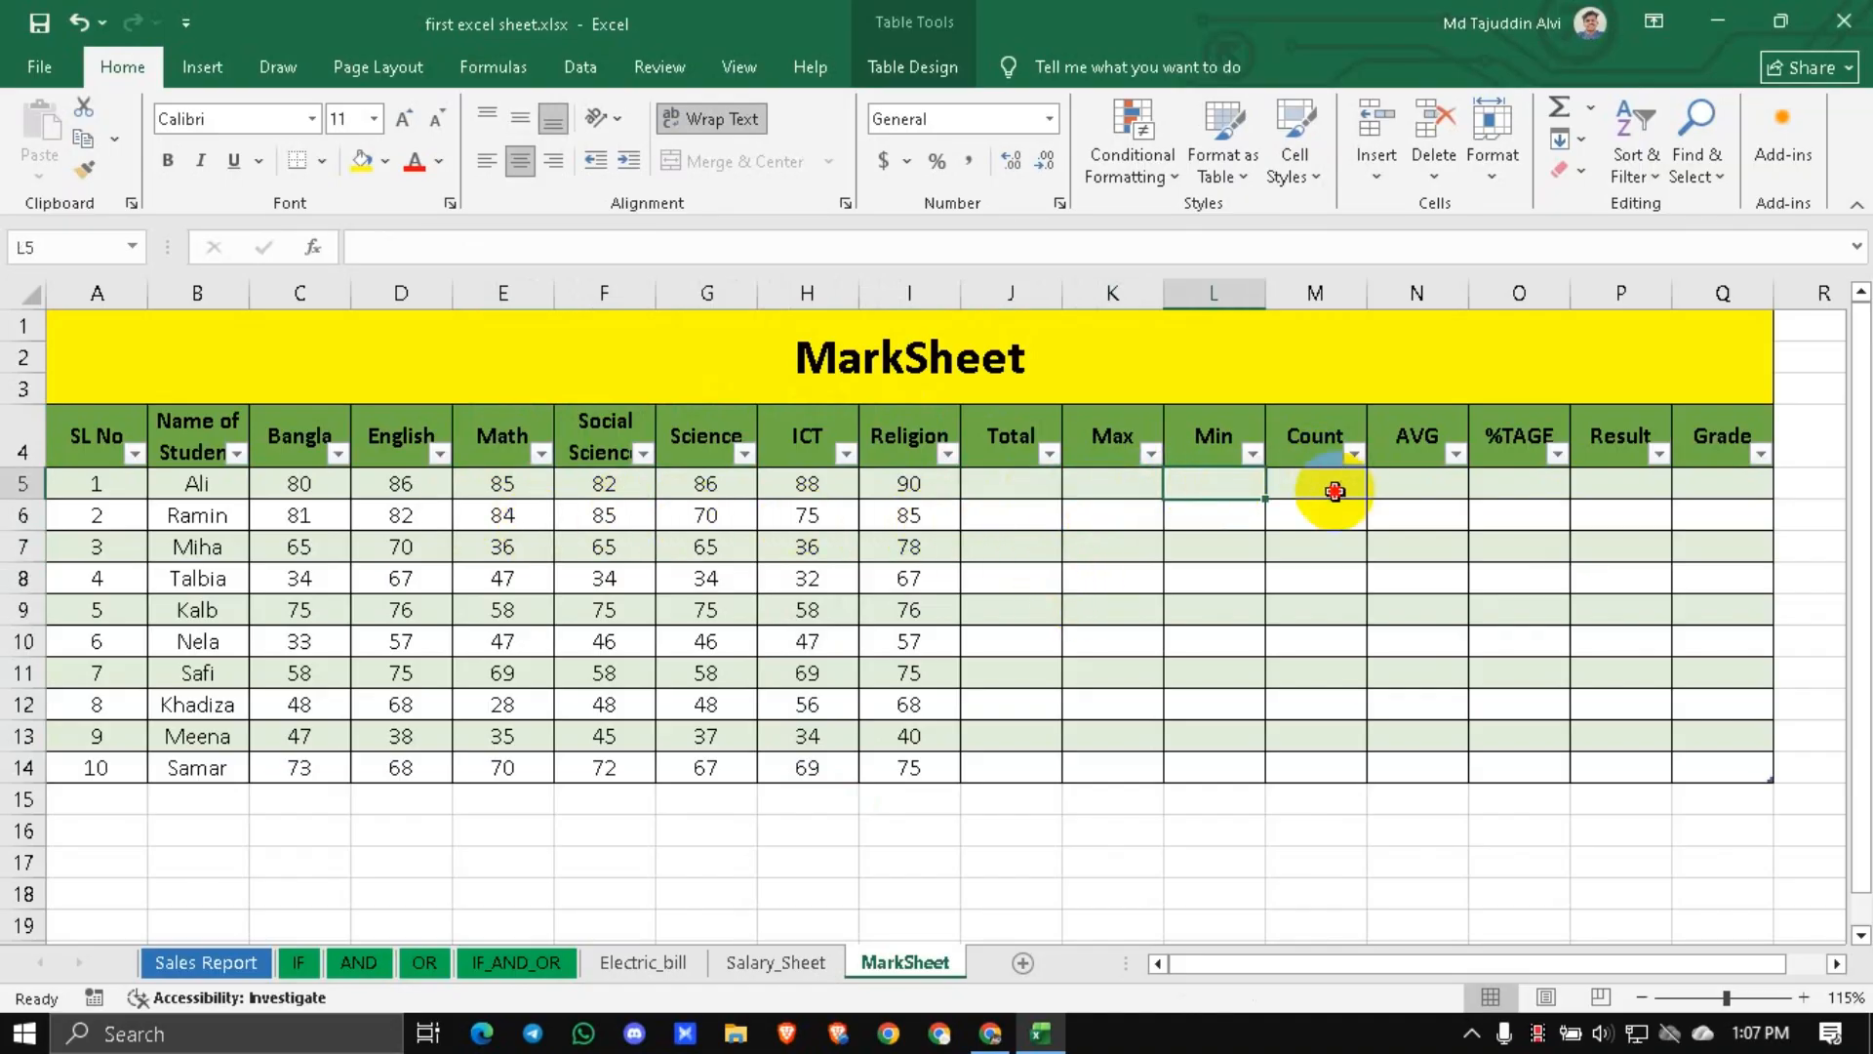
{"action": "left_click", "coordinate": [1335, 491]}
{"action": "left_click", "coordinate": [1418, 485]}
{"action": "left_click", "coordinate": [1512, 488]}
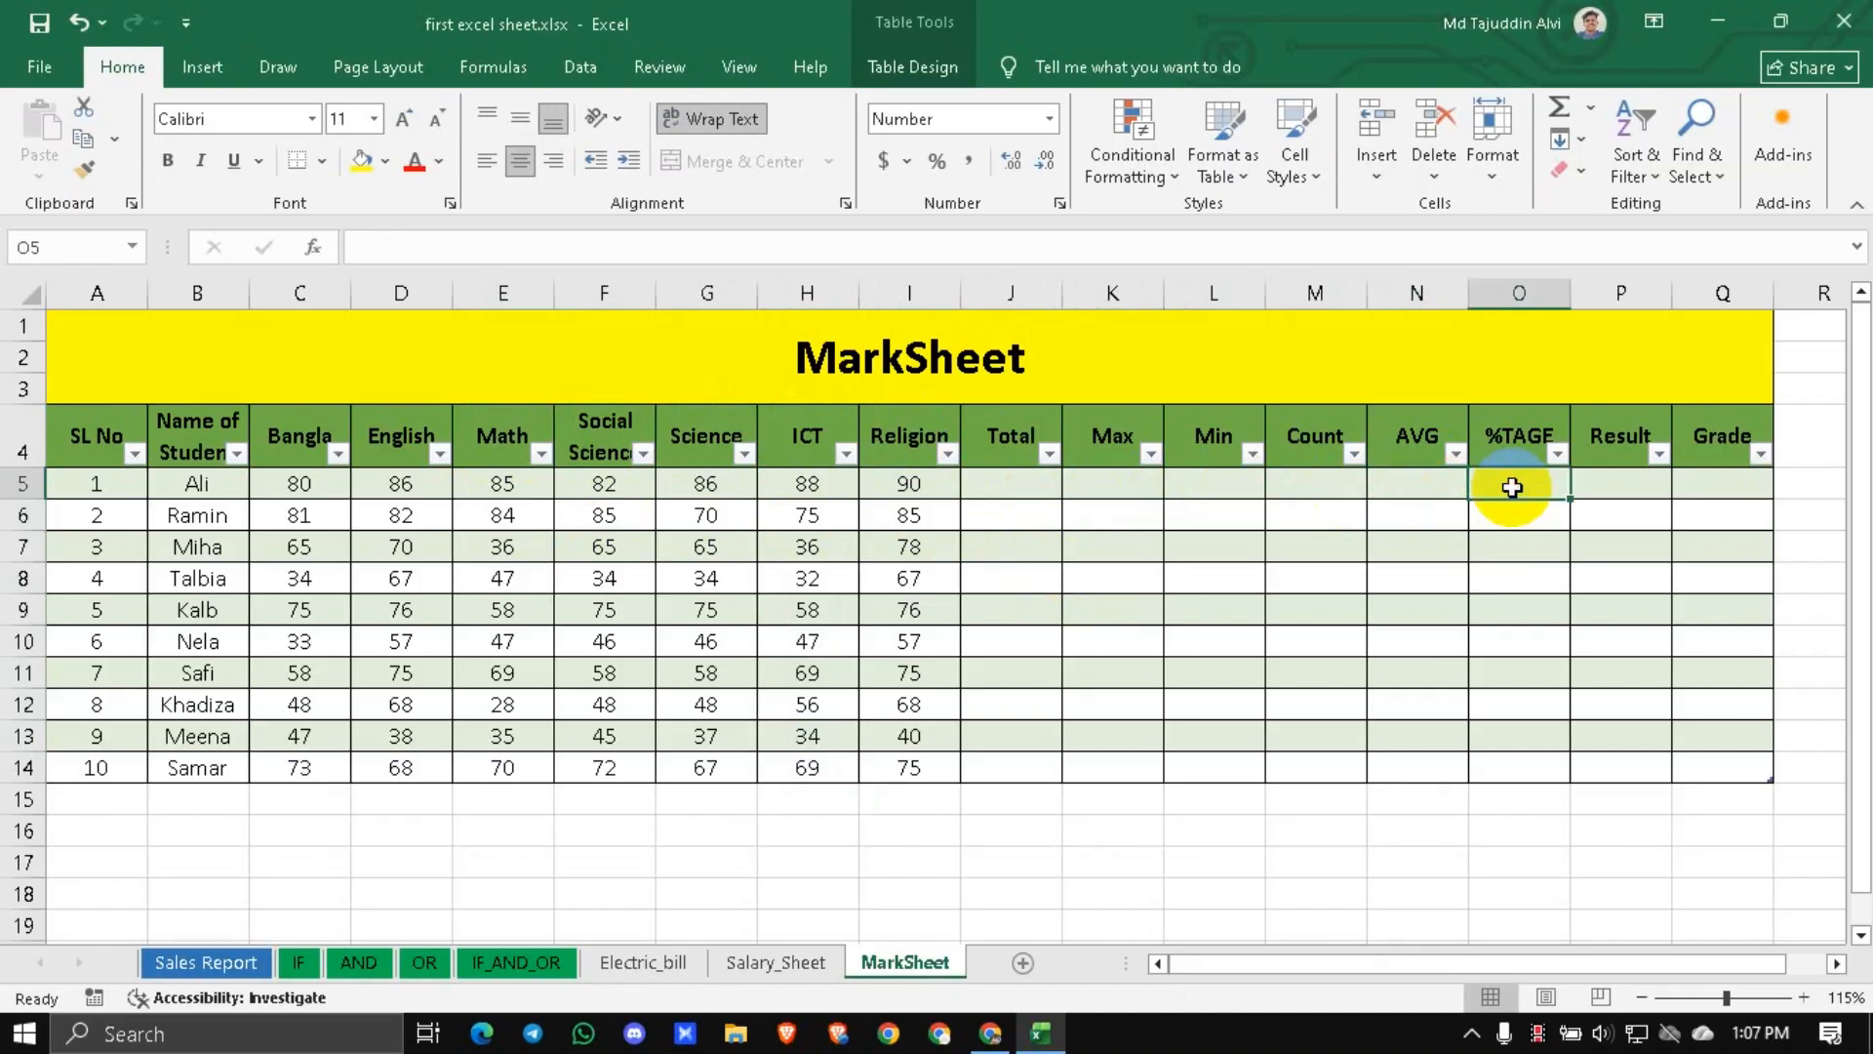
{"action": "left_click", "coordinate": [1427, 486]}
{"action": "left_click", "coordinate": [1482, 487]}
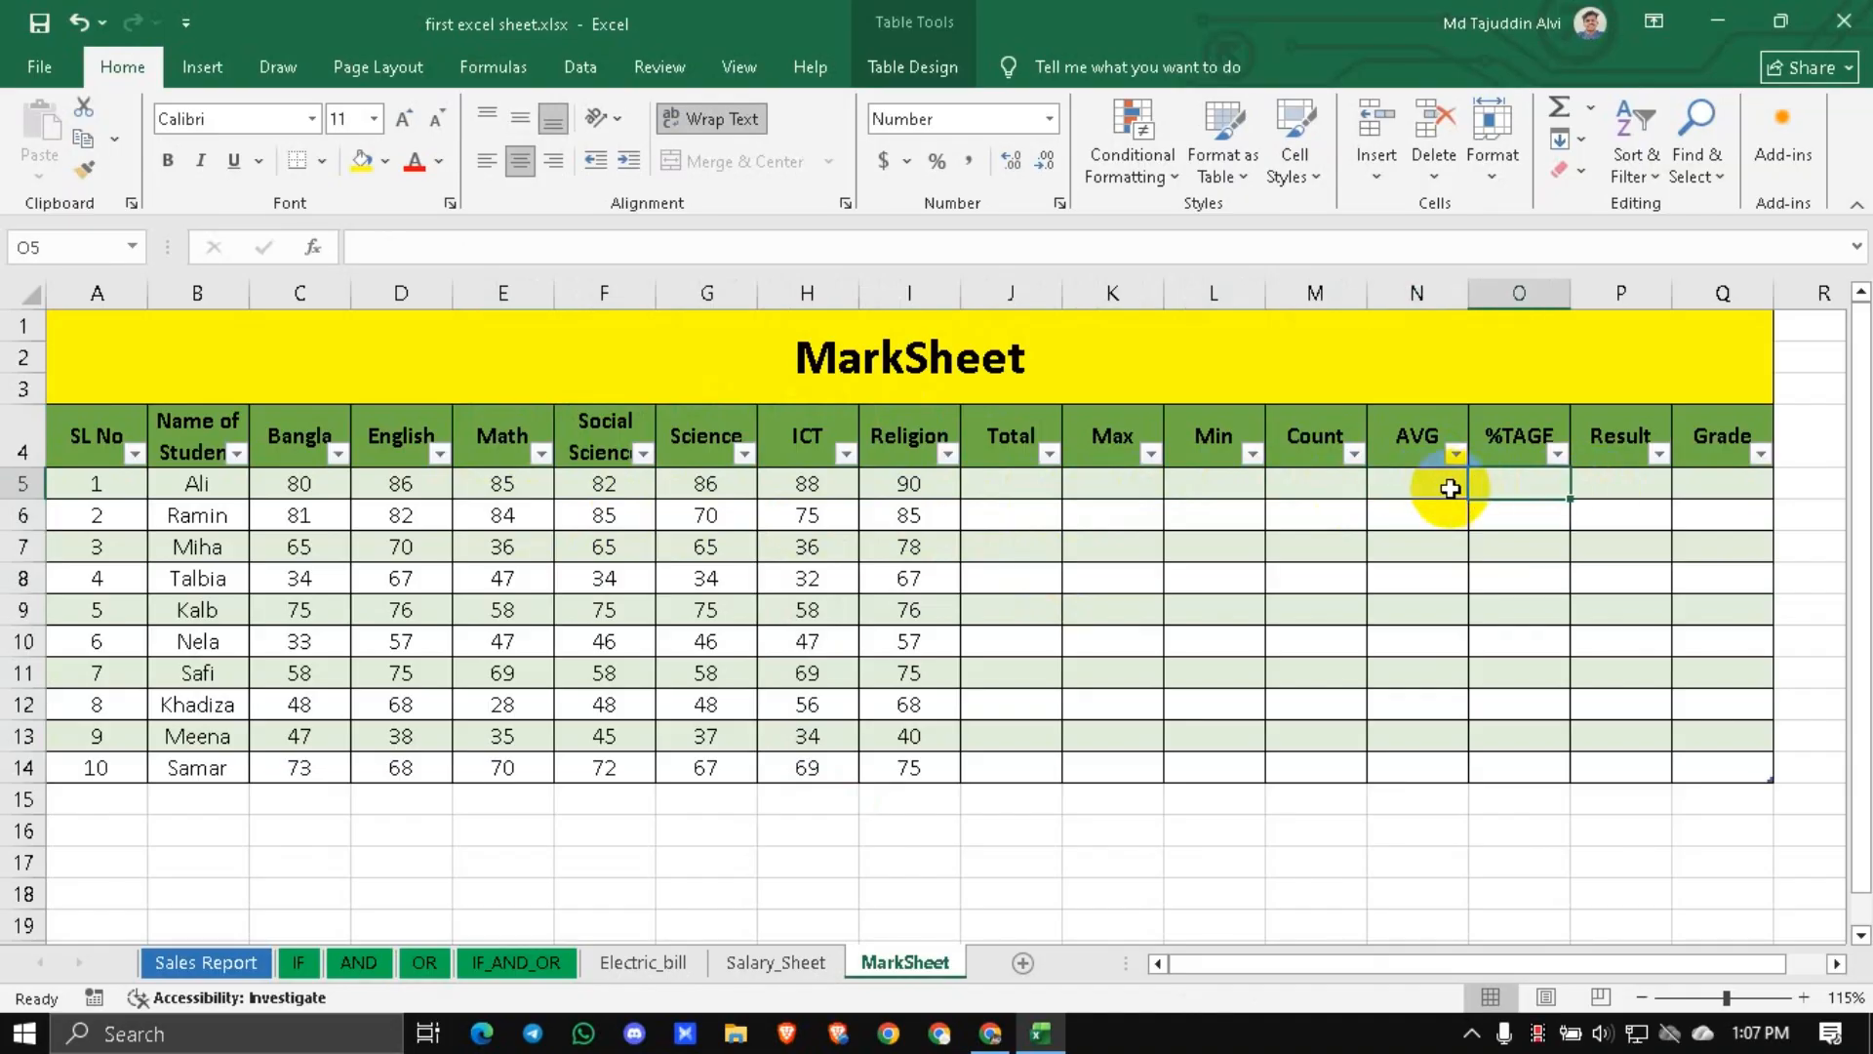
{"action": "left_click", "coordinate": [1451, 488]}
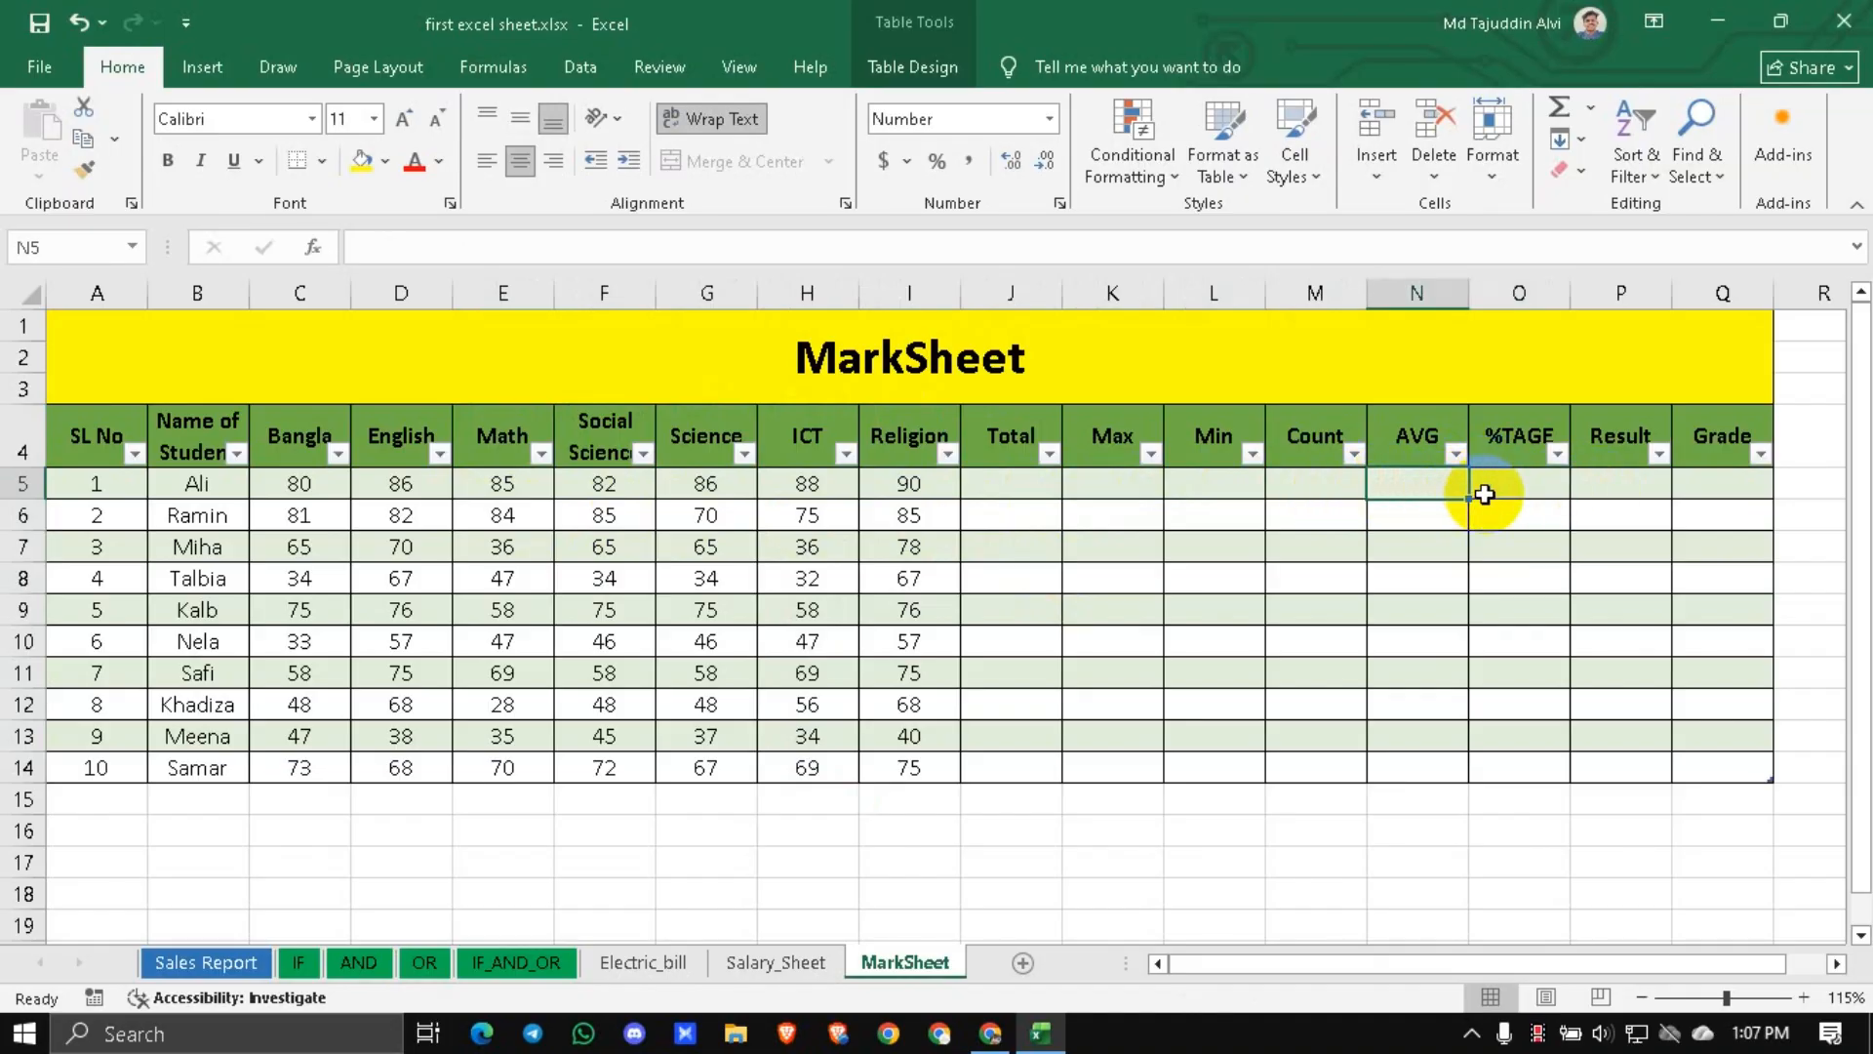
{"action": "left_click", "coordinate": [1499, 492]}
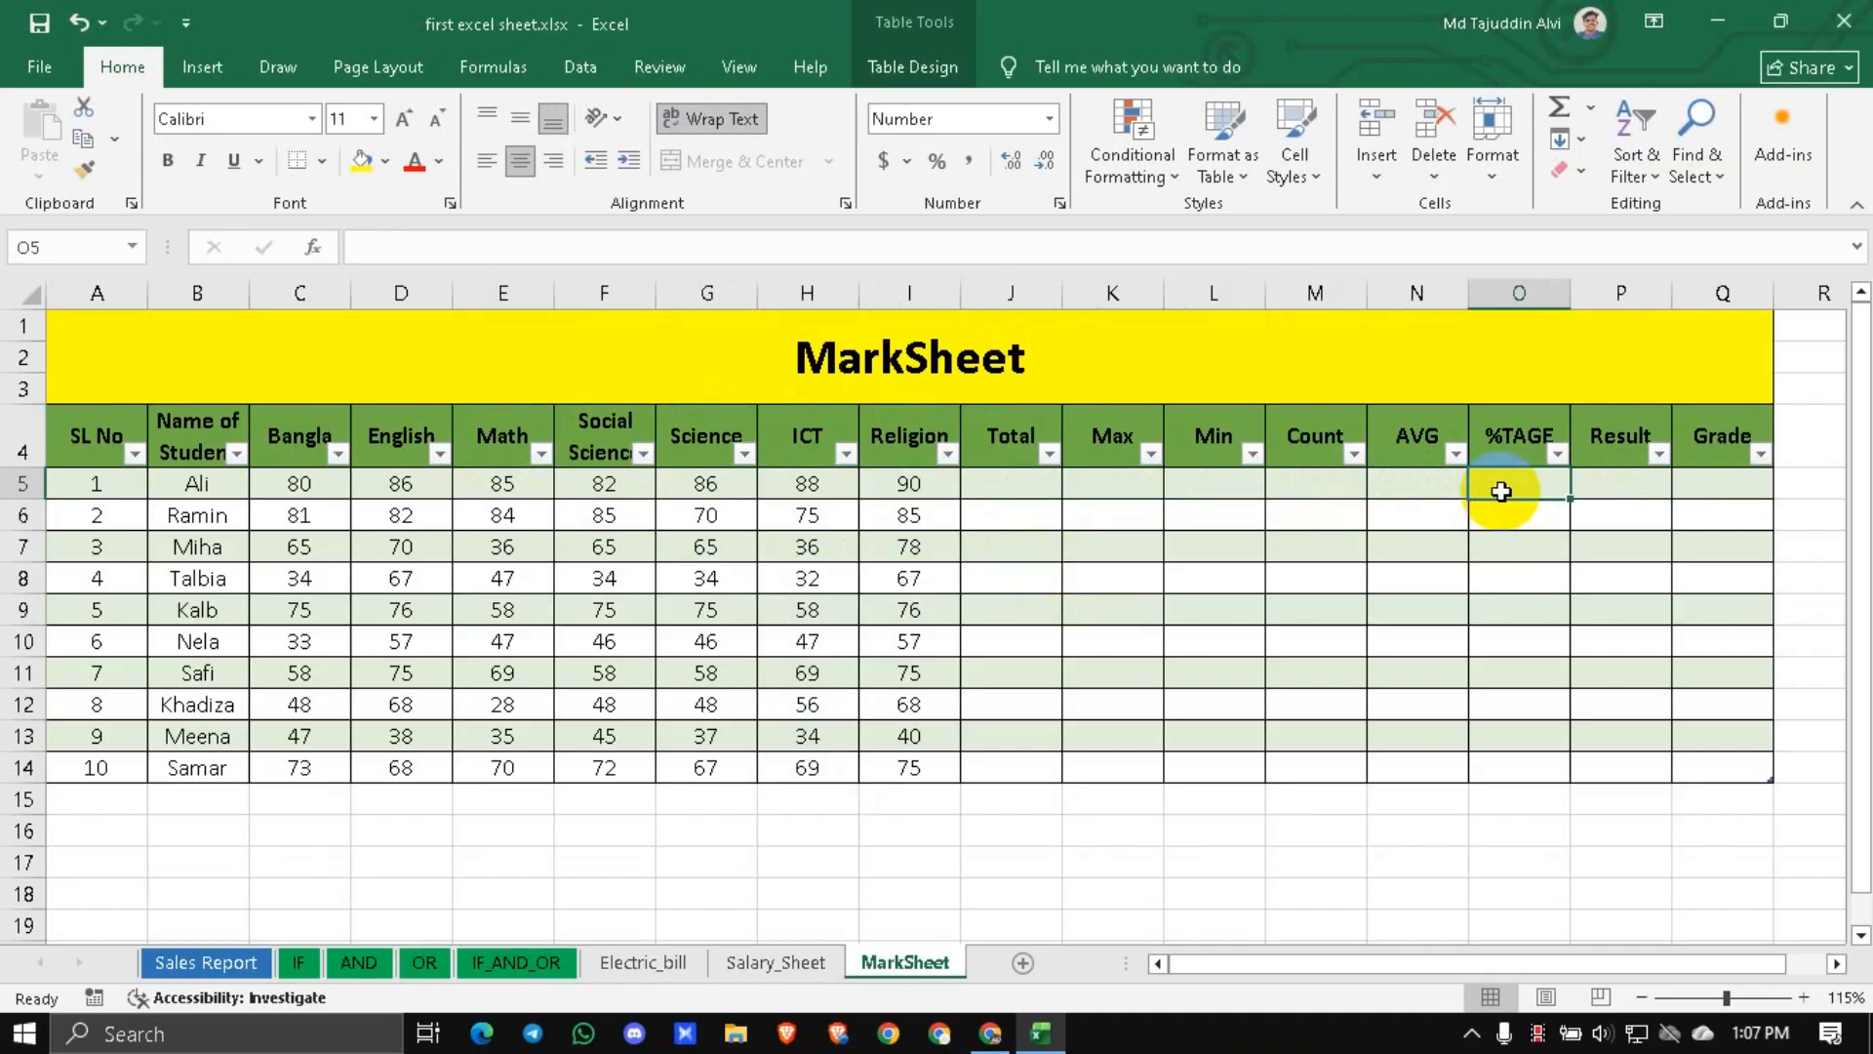
{"action": "left_click", "coordinate": [1614, 478]}
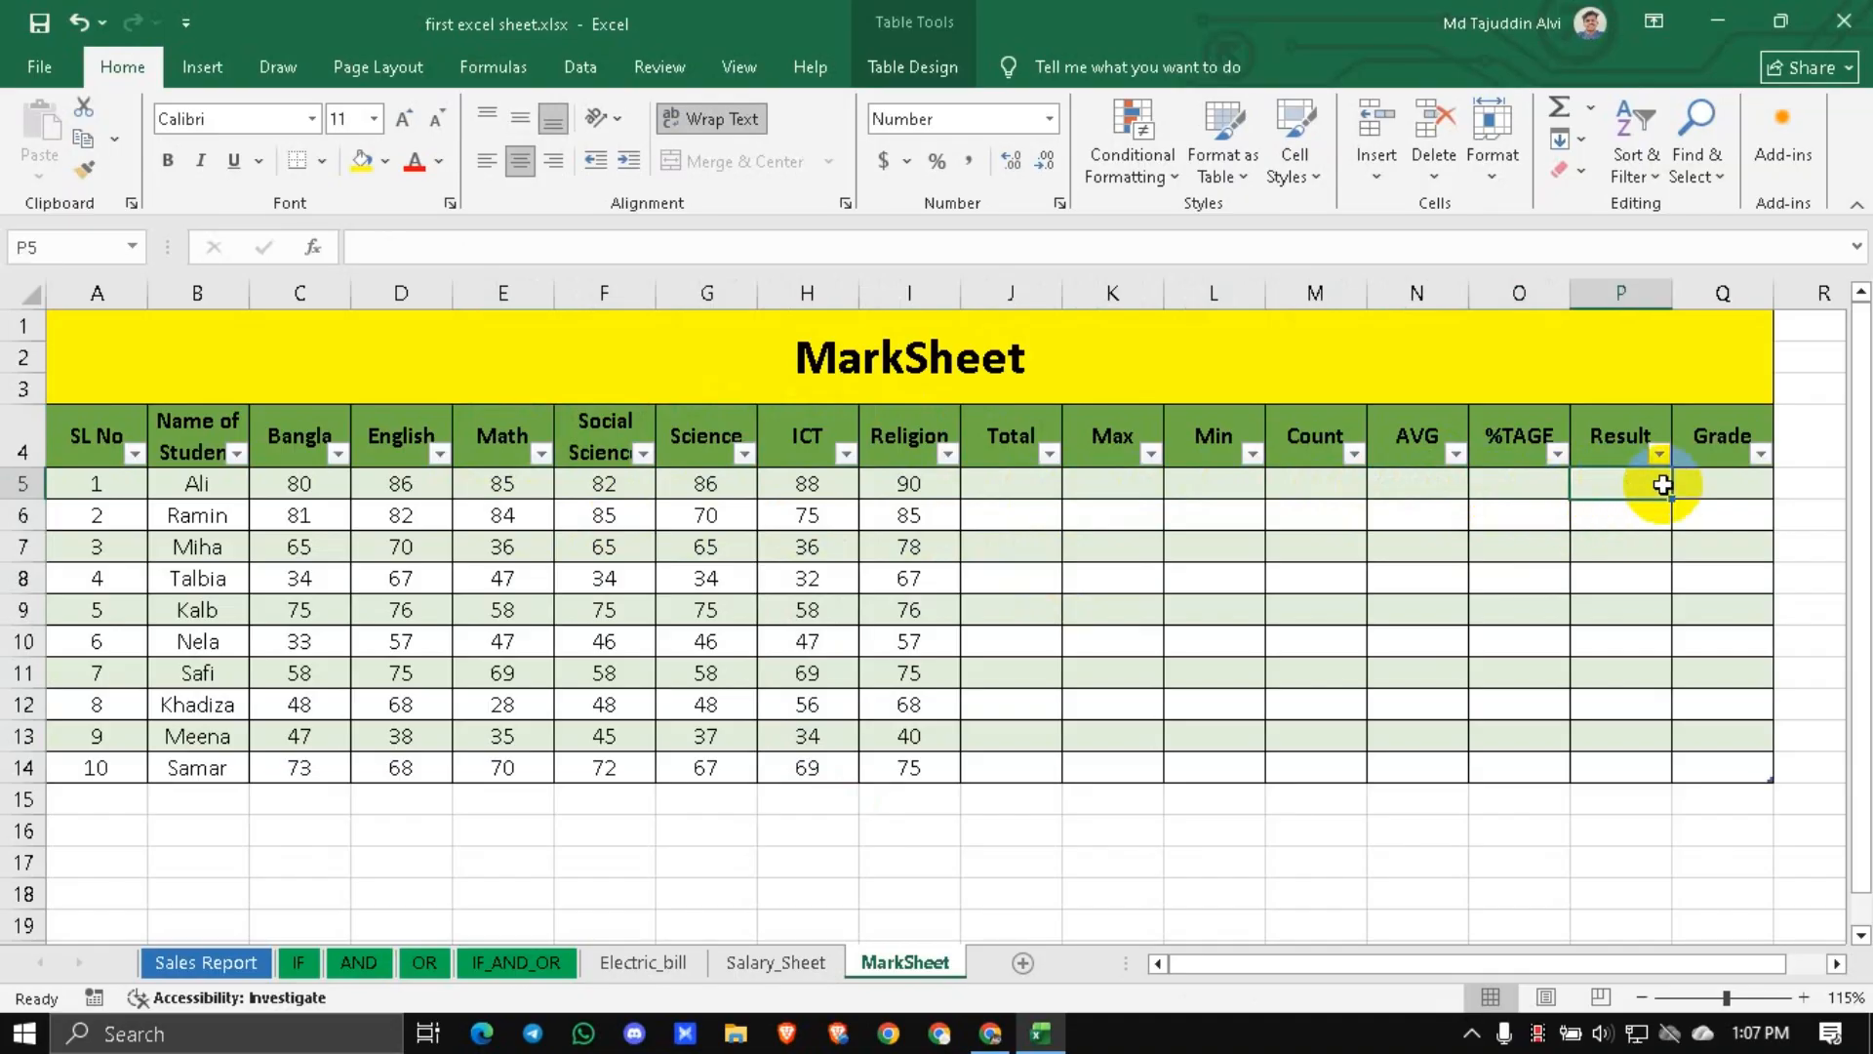
{"action": "left_click", "coordinate": [1736, 490]}
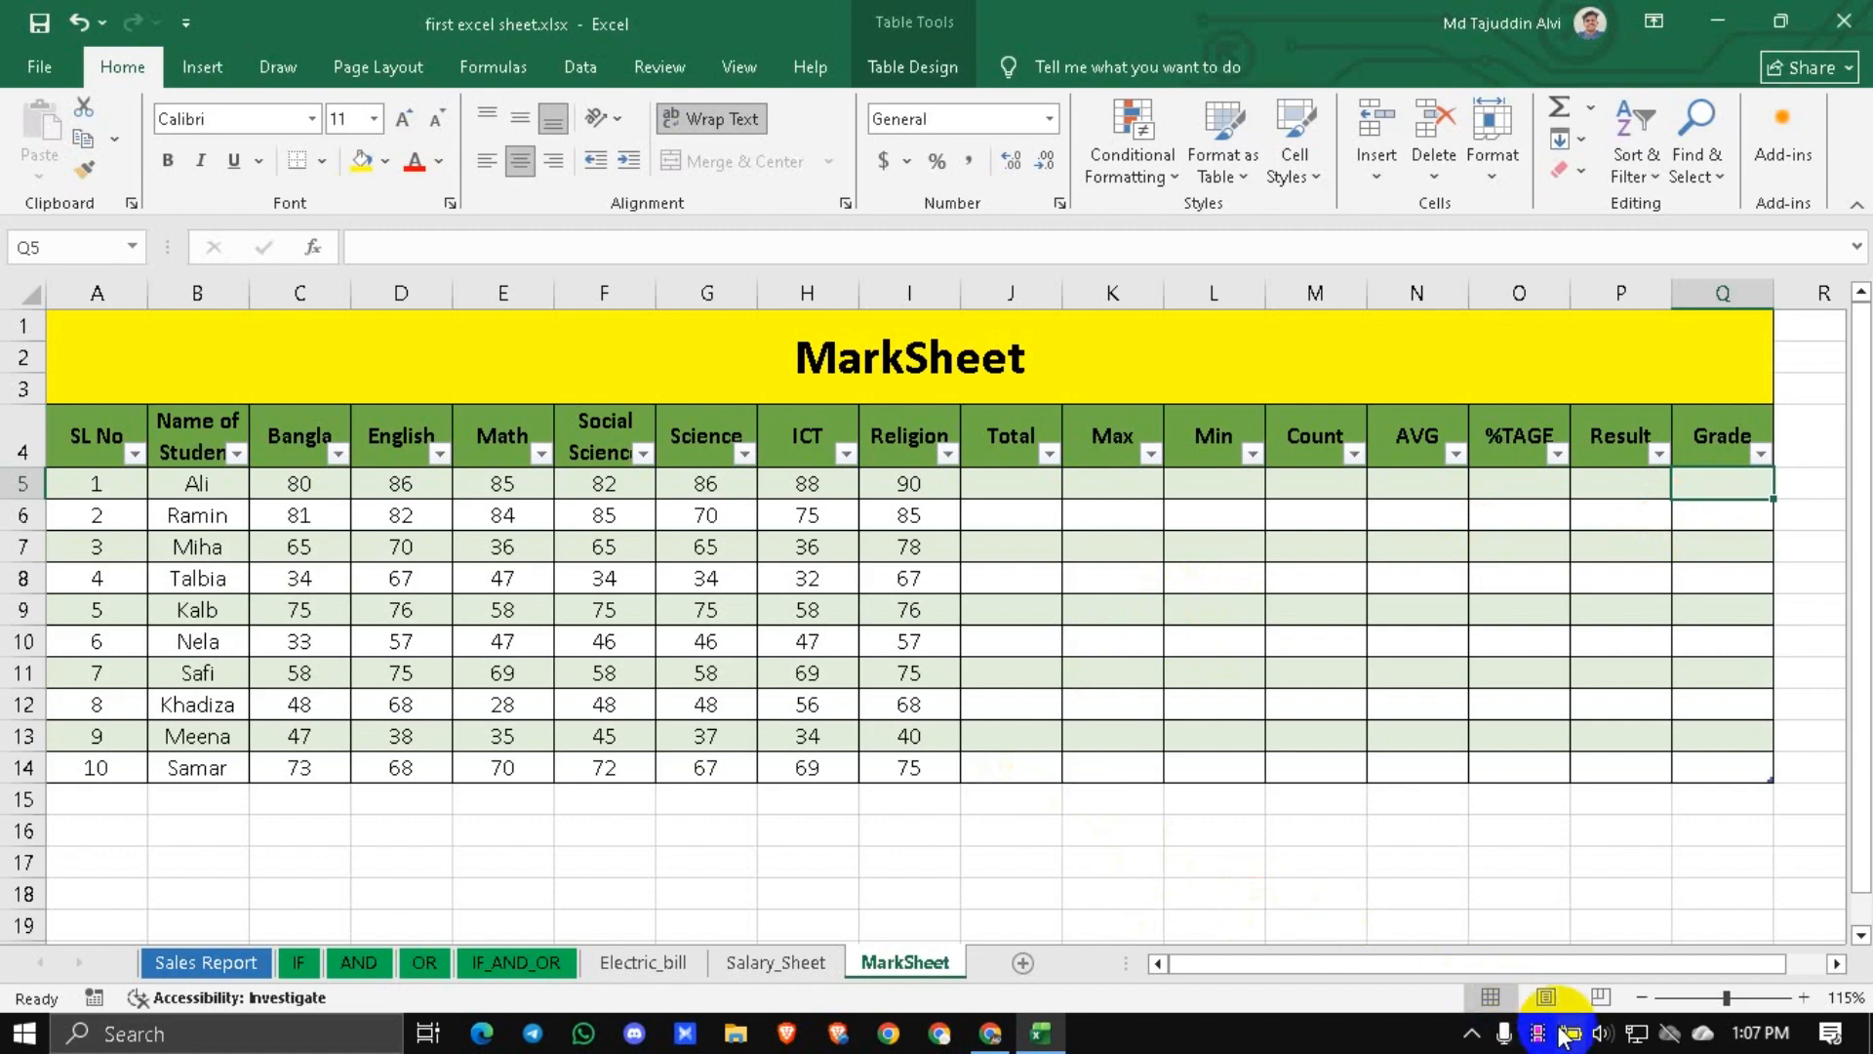
Total the first student's marks in J5 with =SUM(Table2[@[Bangla]:[Religion]]) and check the summed marks.
{"action": "left_click", "coordinate": [1020, 485]}
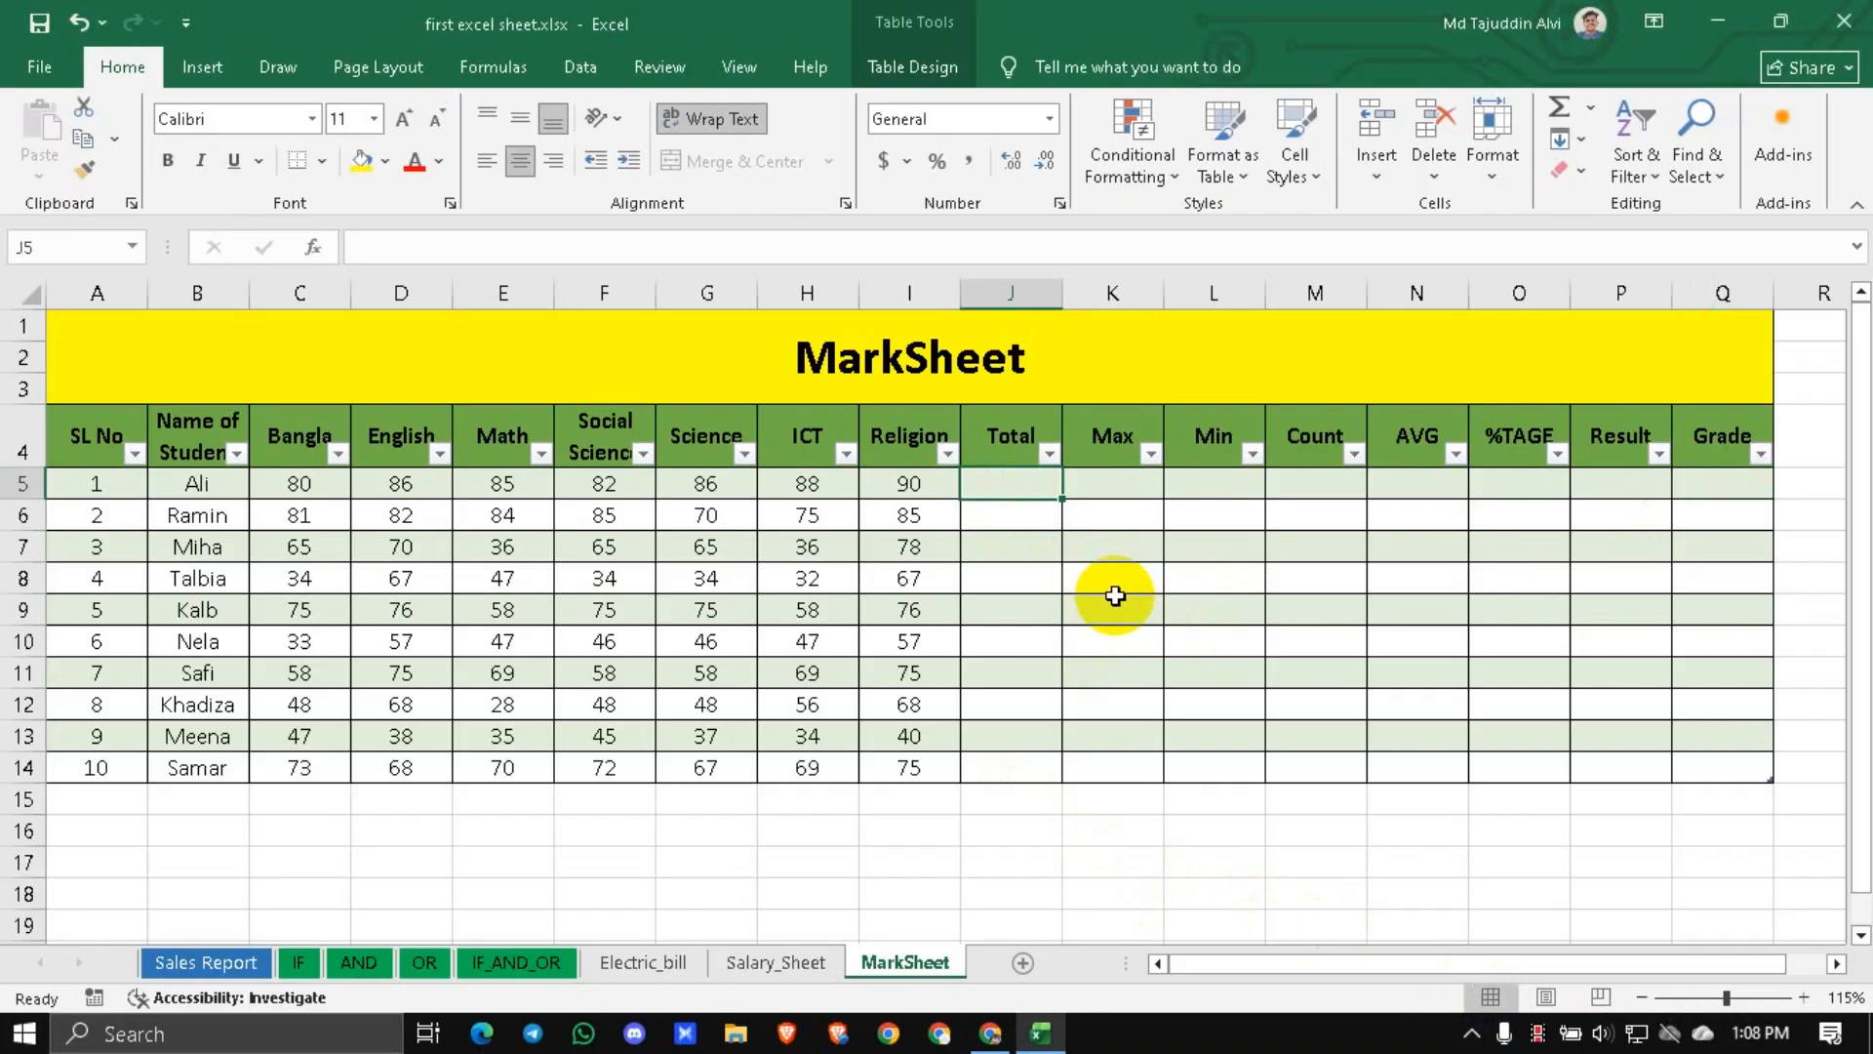
{"action": "type", "text": "=SUM"}
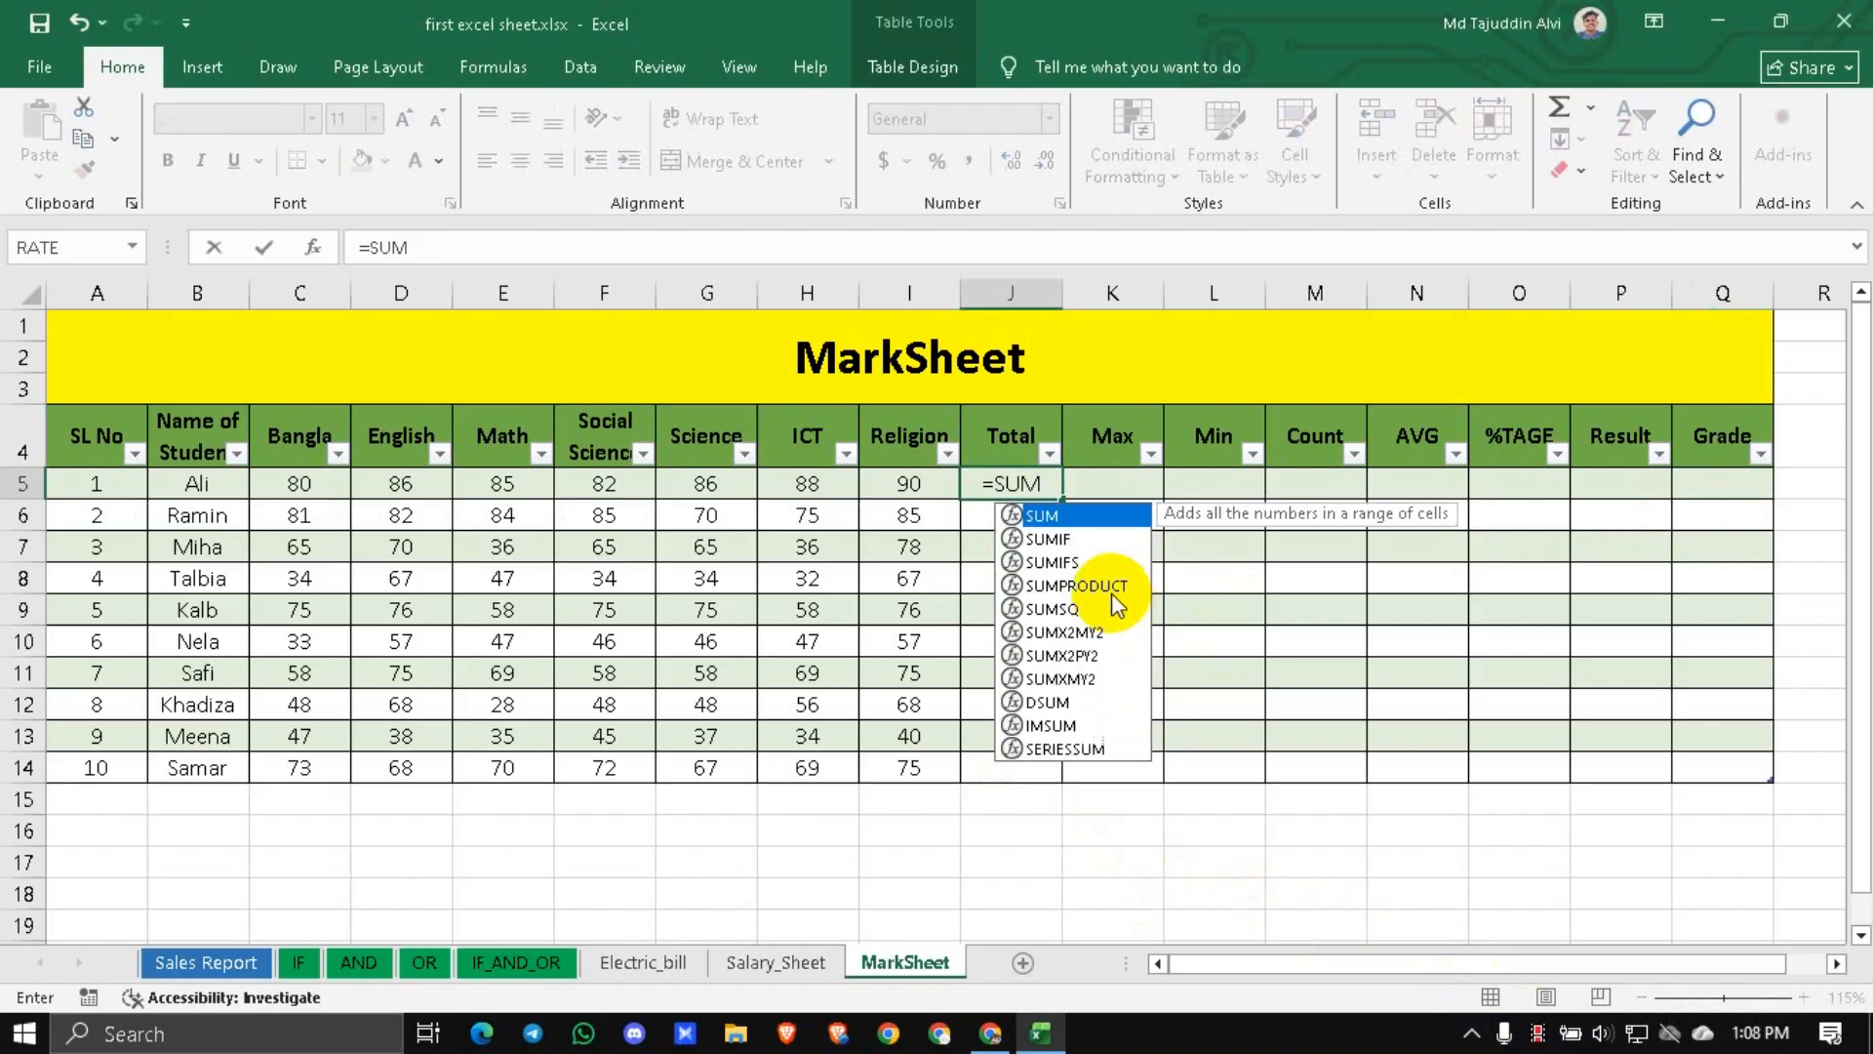
{"action": "type", "text": "("}
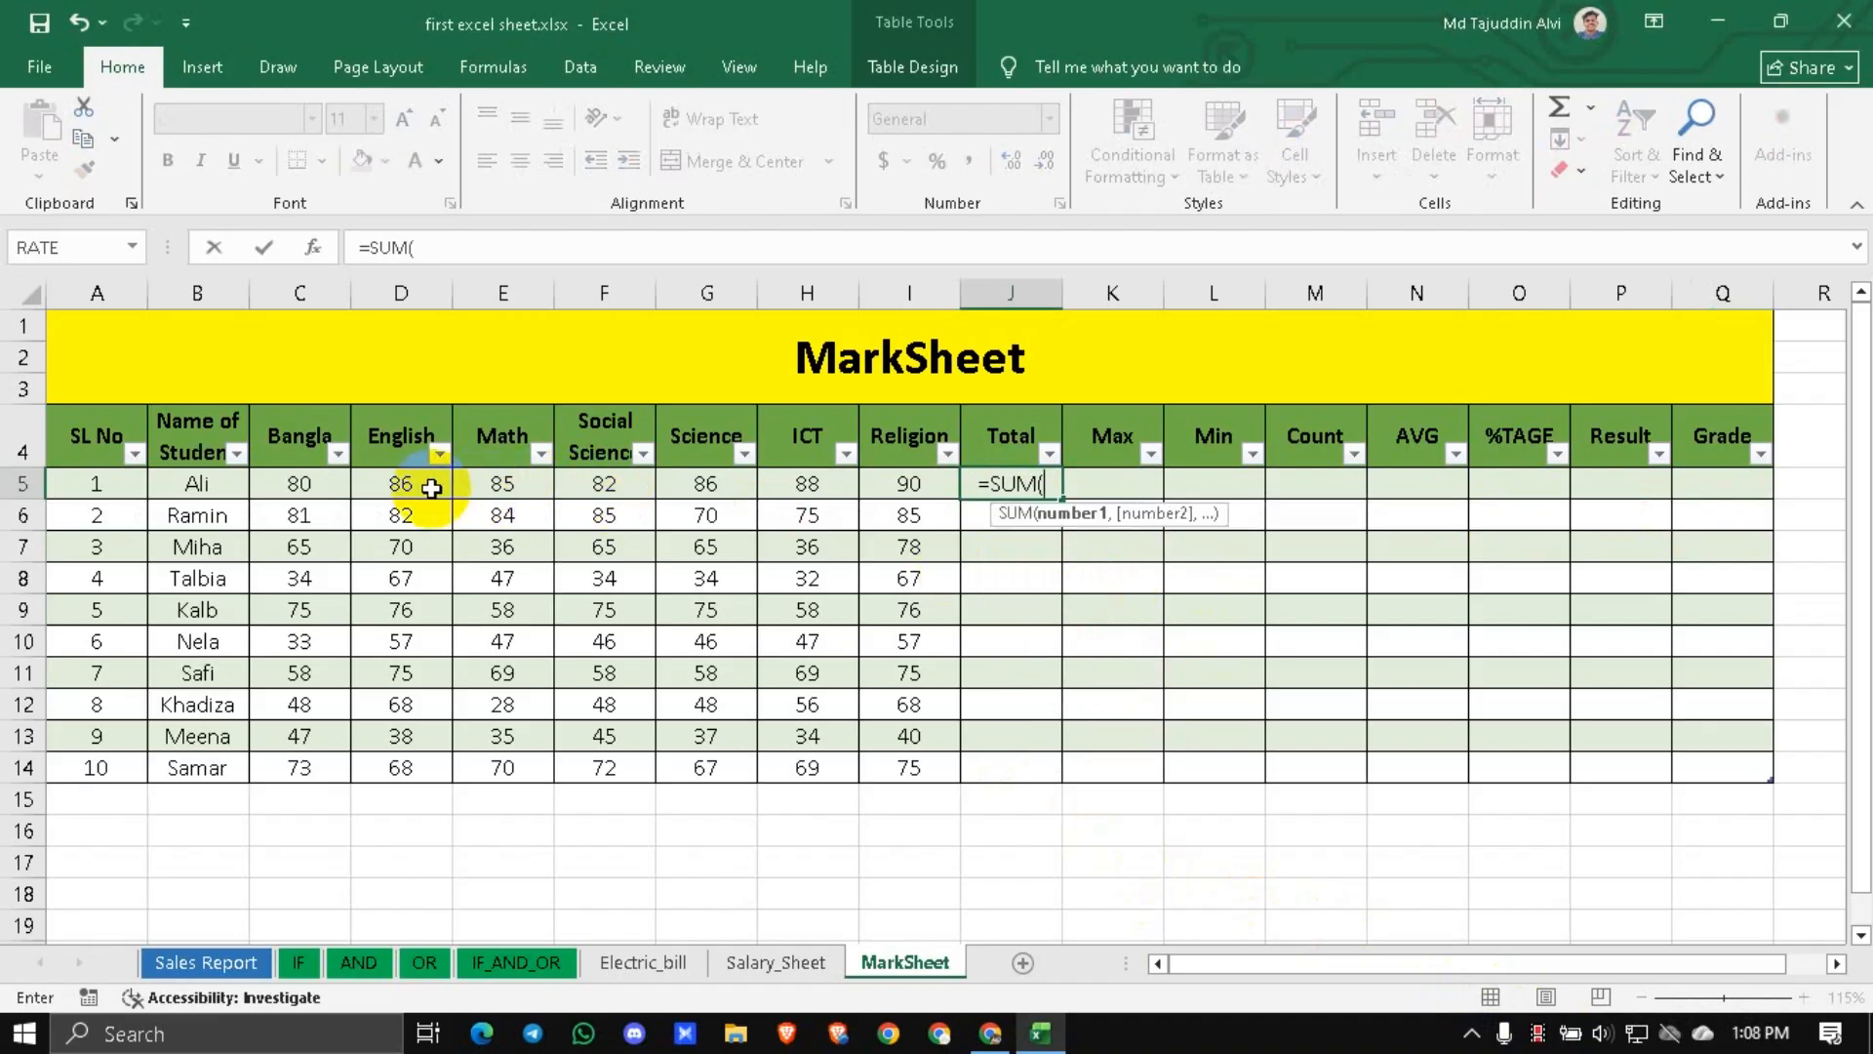
{"action": "left_click", "coordinate": [300, 483]}
{"action": "left_click_drag", "start_coordinate": [416, 488], "coordinate": [883, 483]}
{"action": "type", "text": ")"}
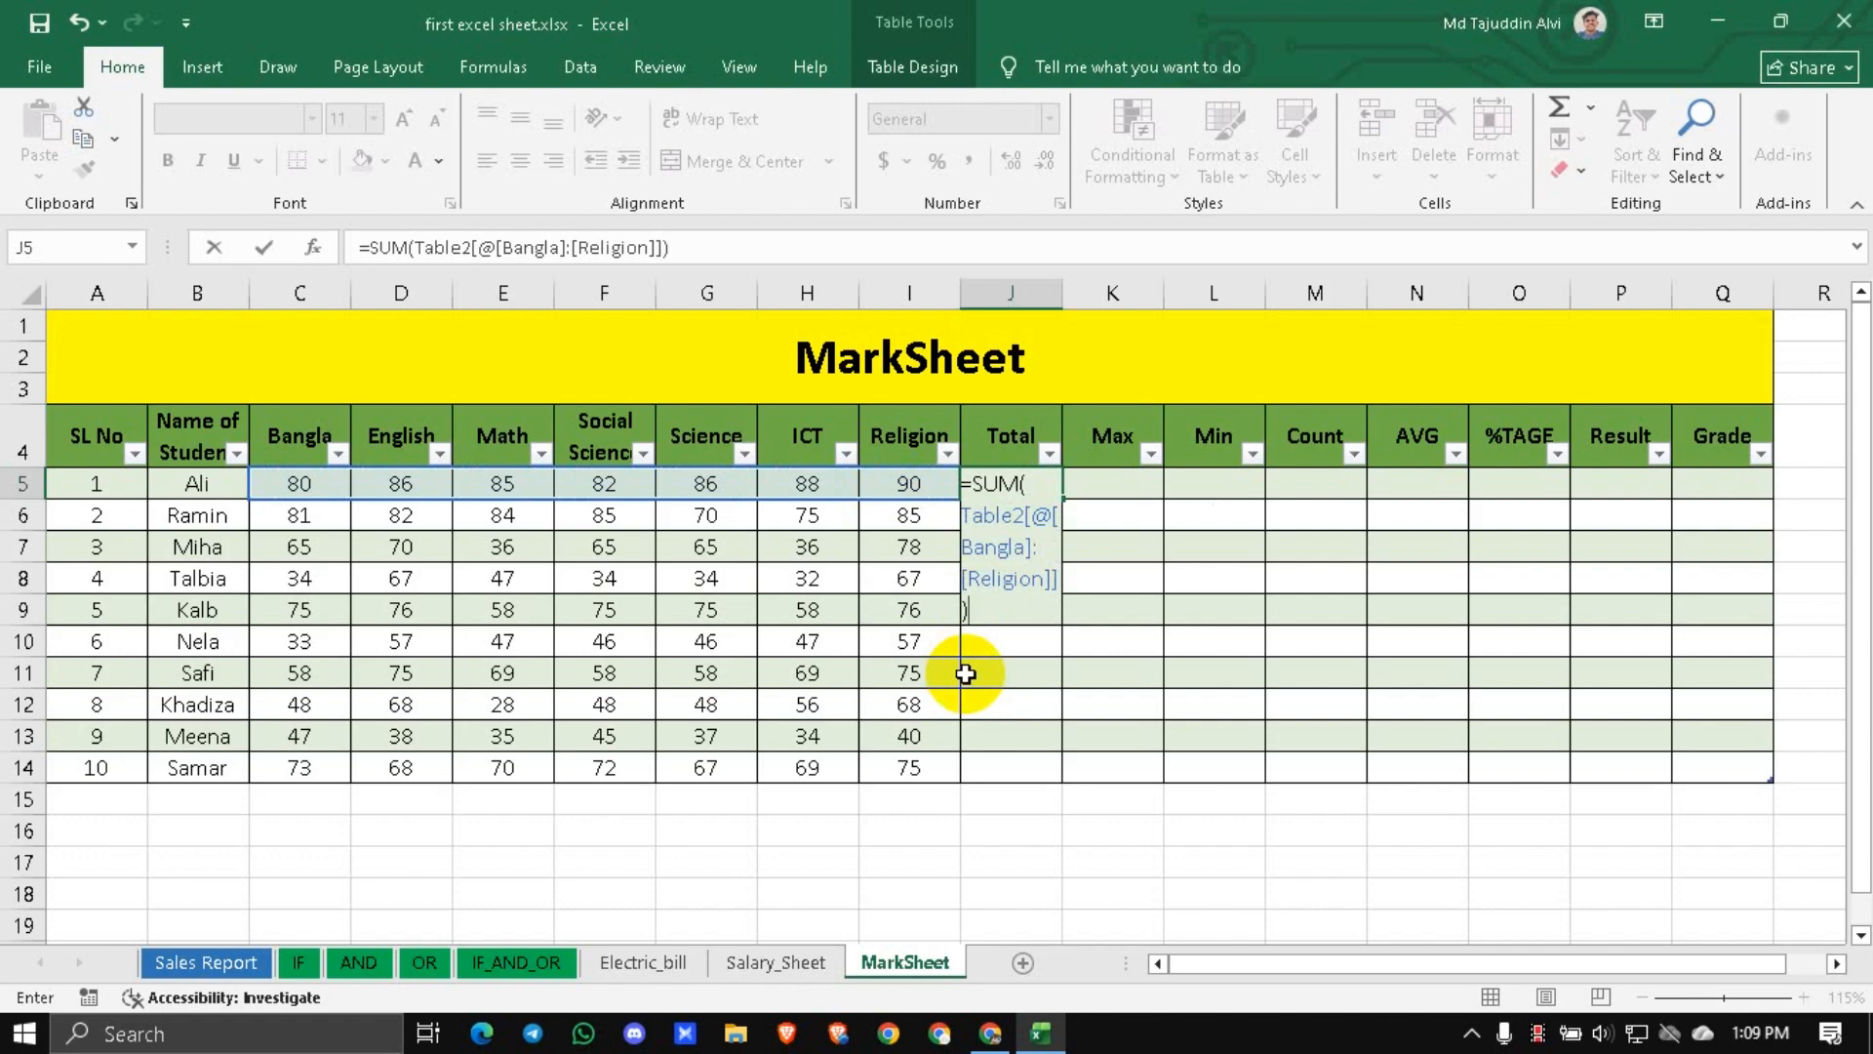
{"action": "key", "text": "ctrl+Return"}
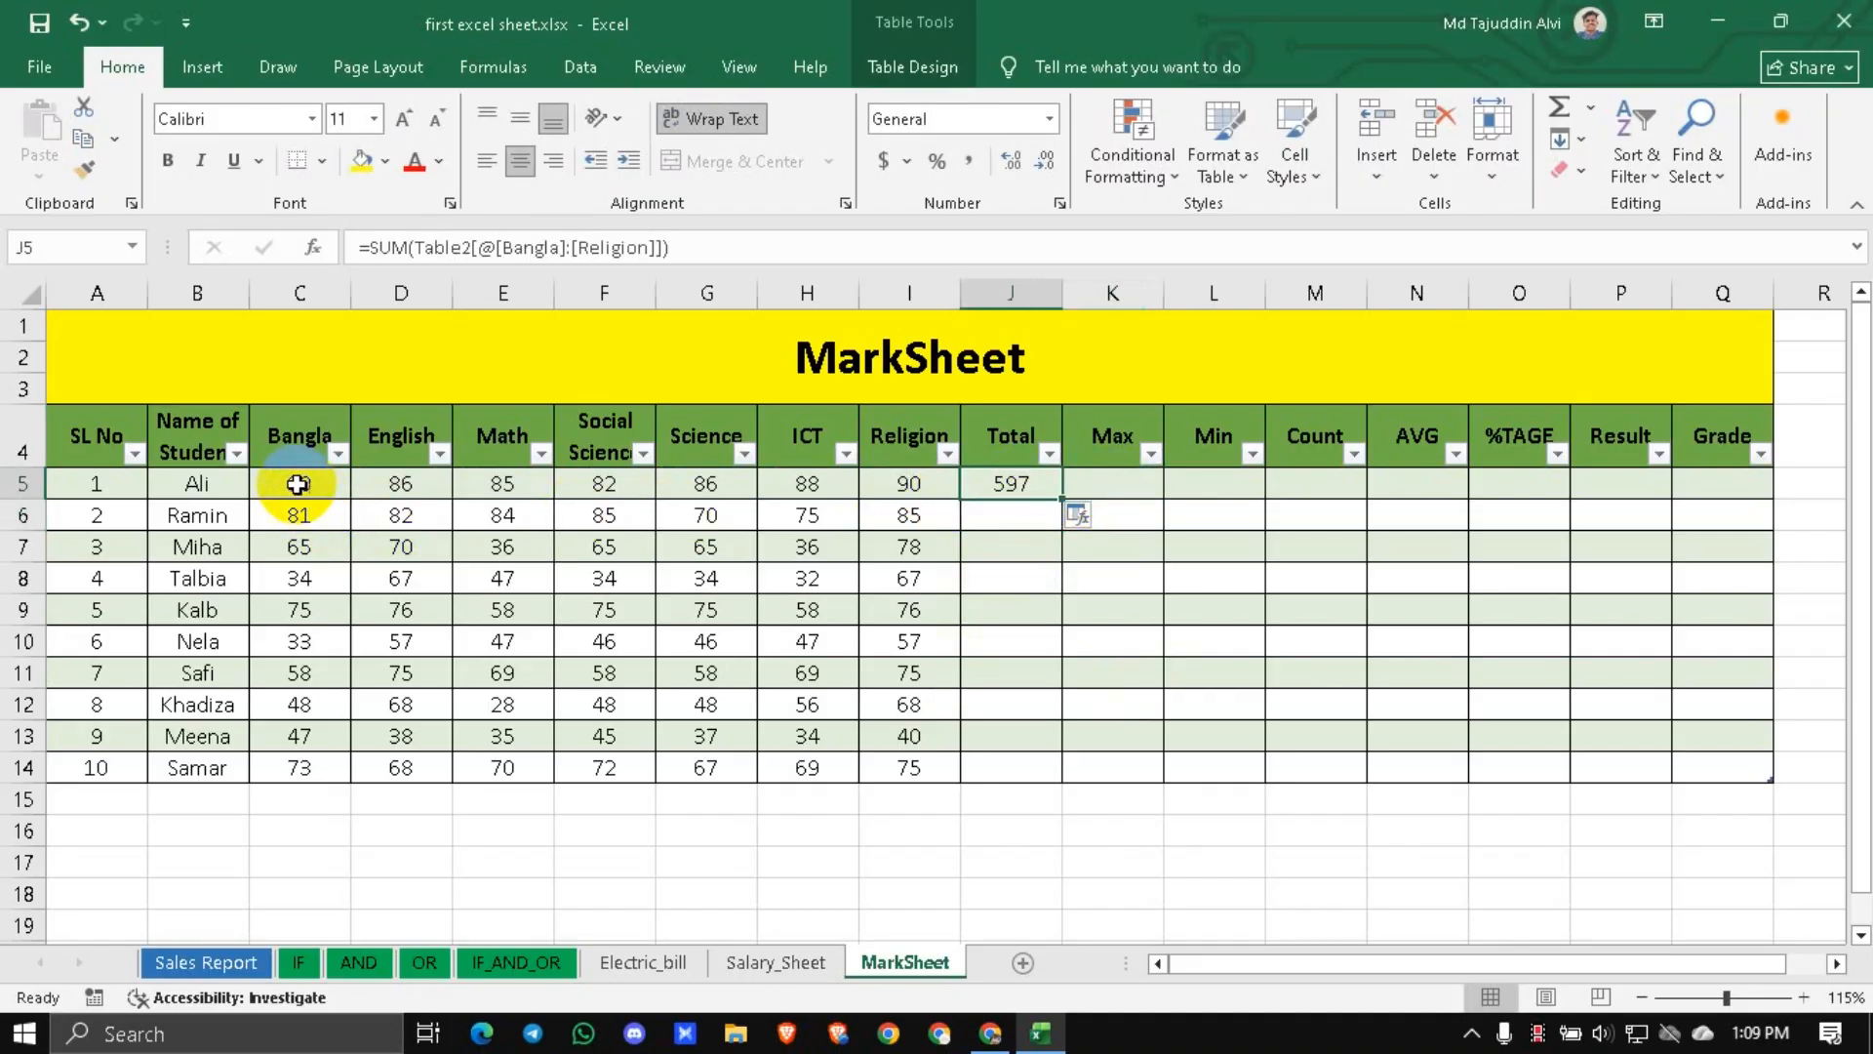
{"action": "left_click_drag", "start_coordinate": [298, 484], "coordinate": [888, 512]}
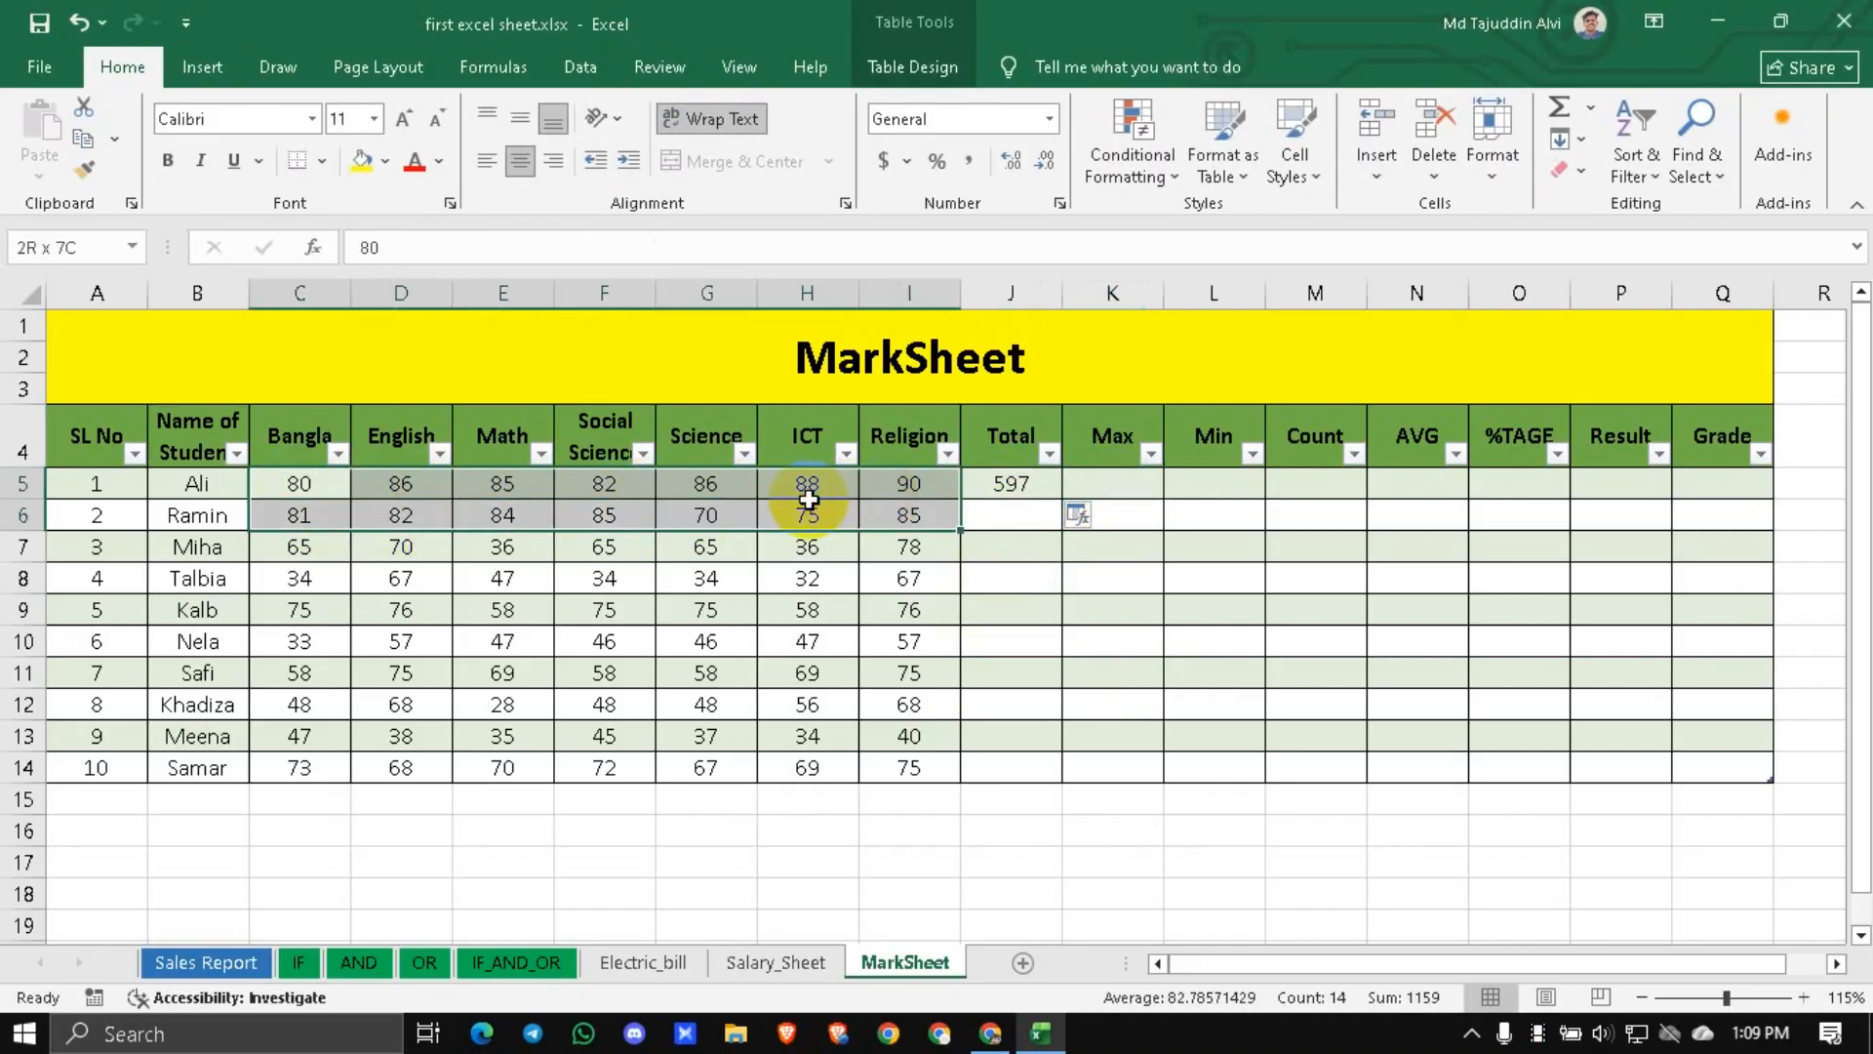
{"action": "left_click", "coordinate": [188, 478]}
{"action": "left_click", "coordinate": [1007, 486]}
Find the first student's highest mark in K5 with =MAX(Table2[@[Bangla]:[Religion]]) and compare it with the subject marks.
{"action": "left_click", "coordinate": [1122, 482]}
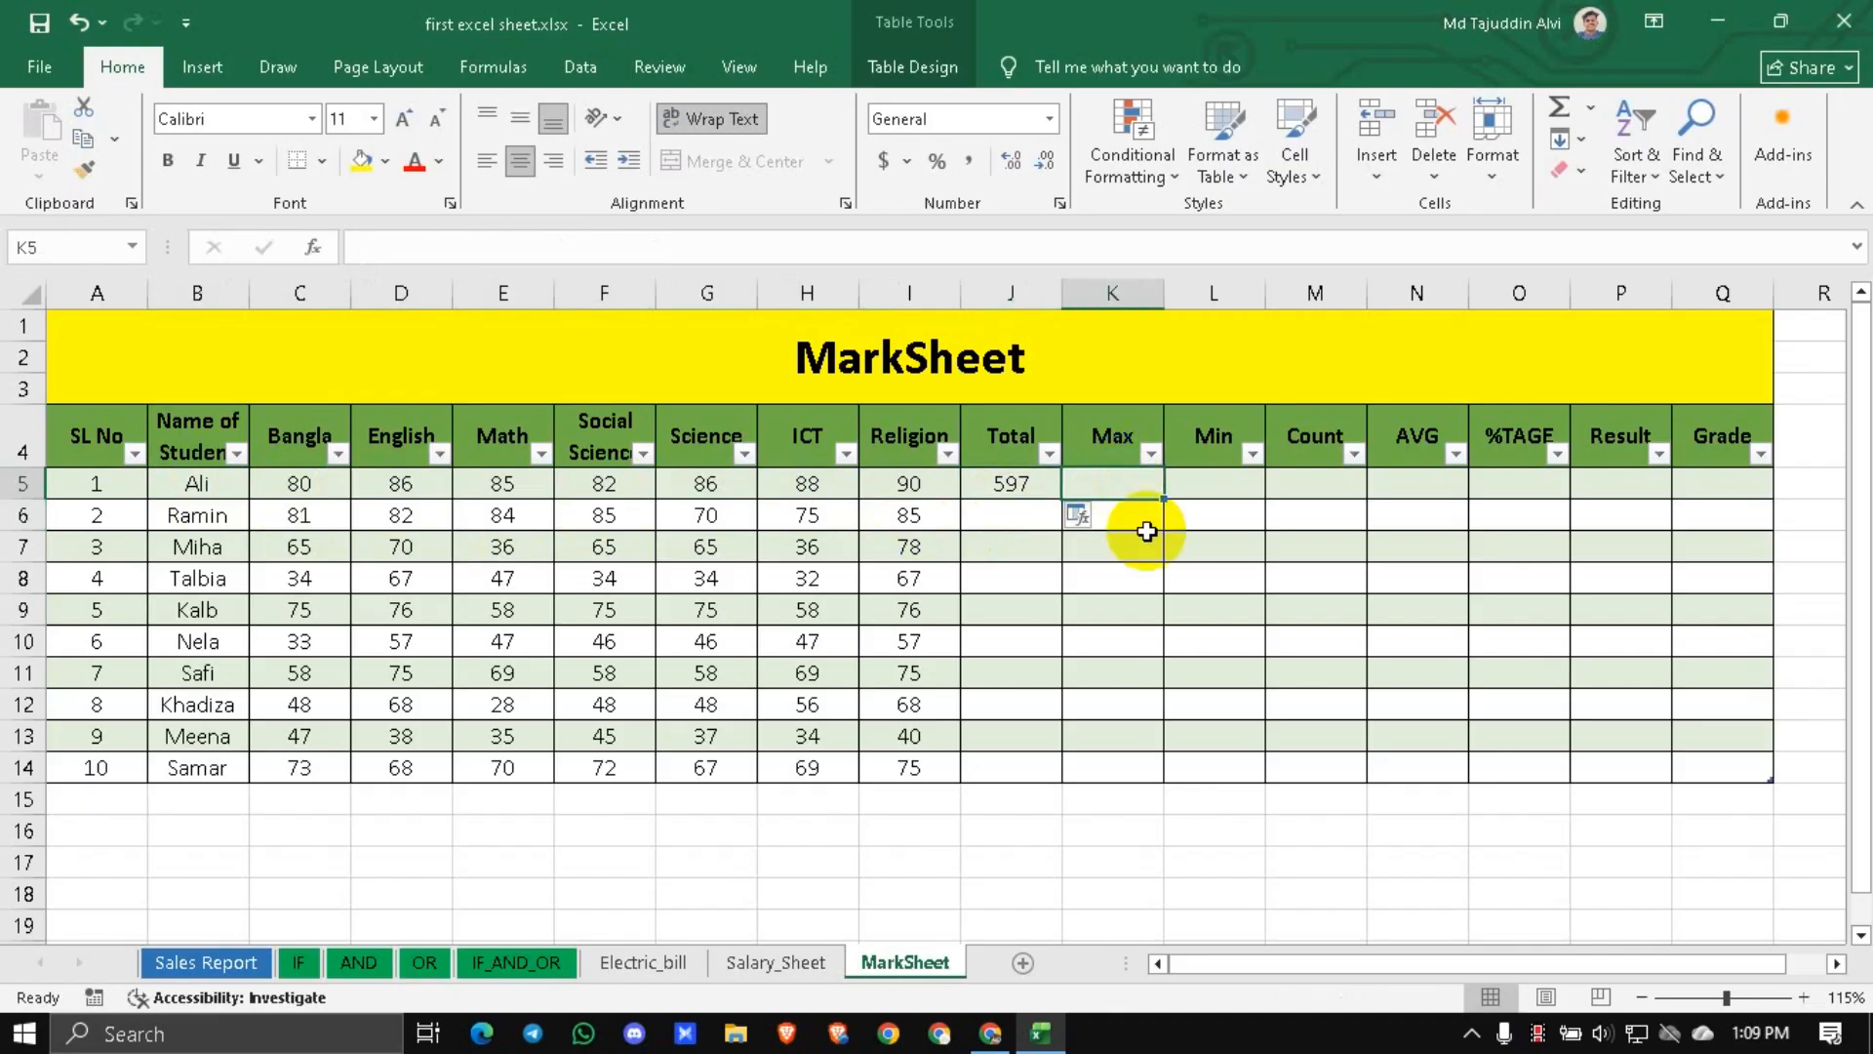
{"action": "type", "text": "=MAX"}
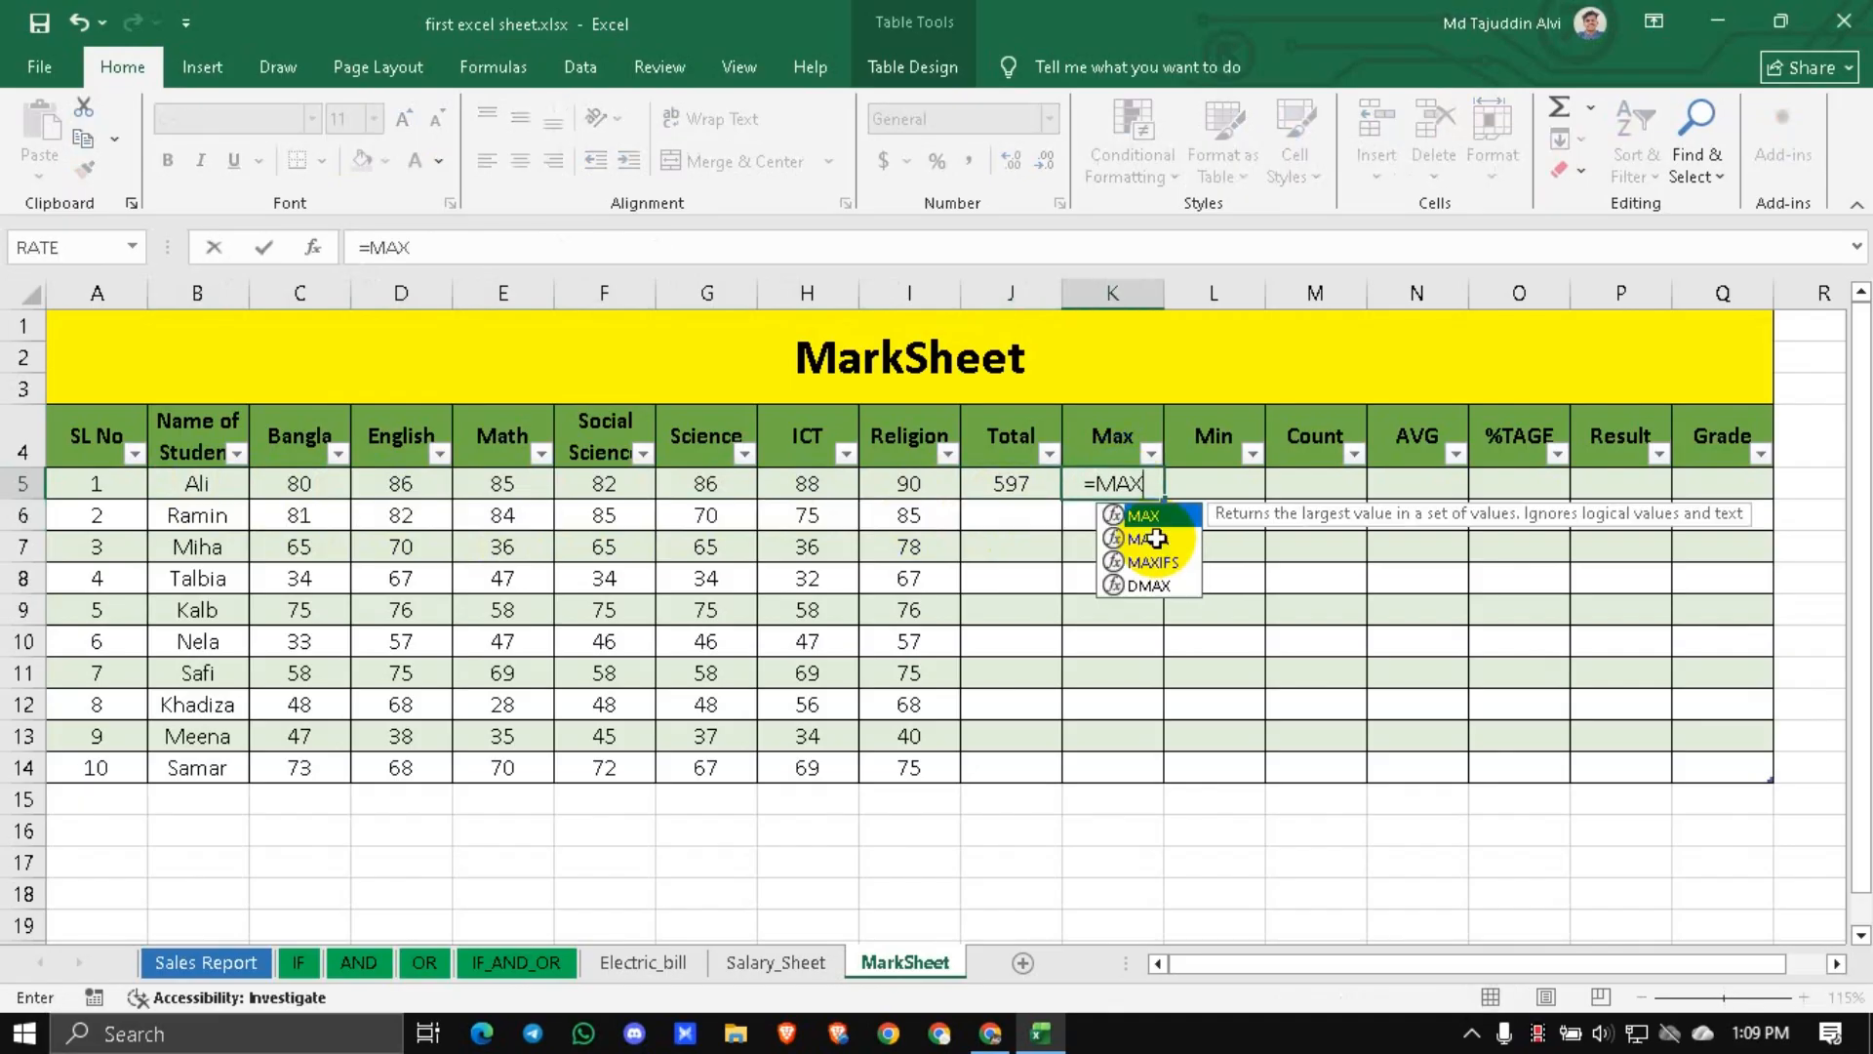
{"action": "double_click", "coordinate": [1151, 539]}
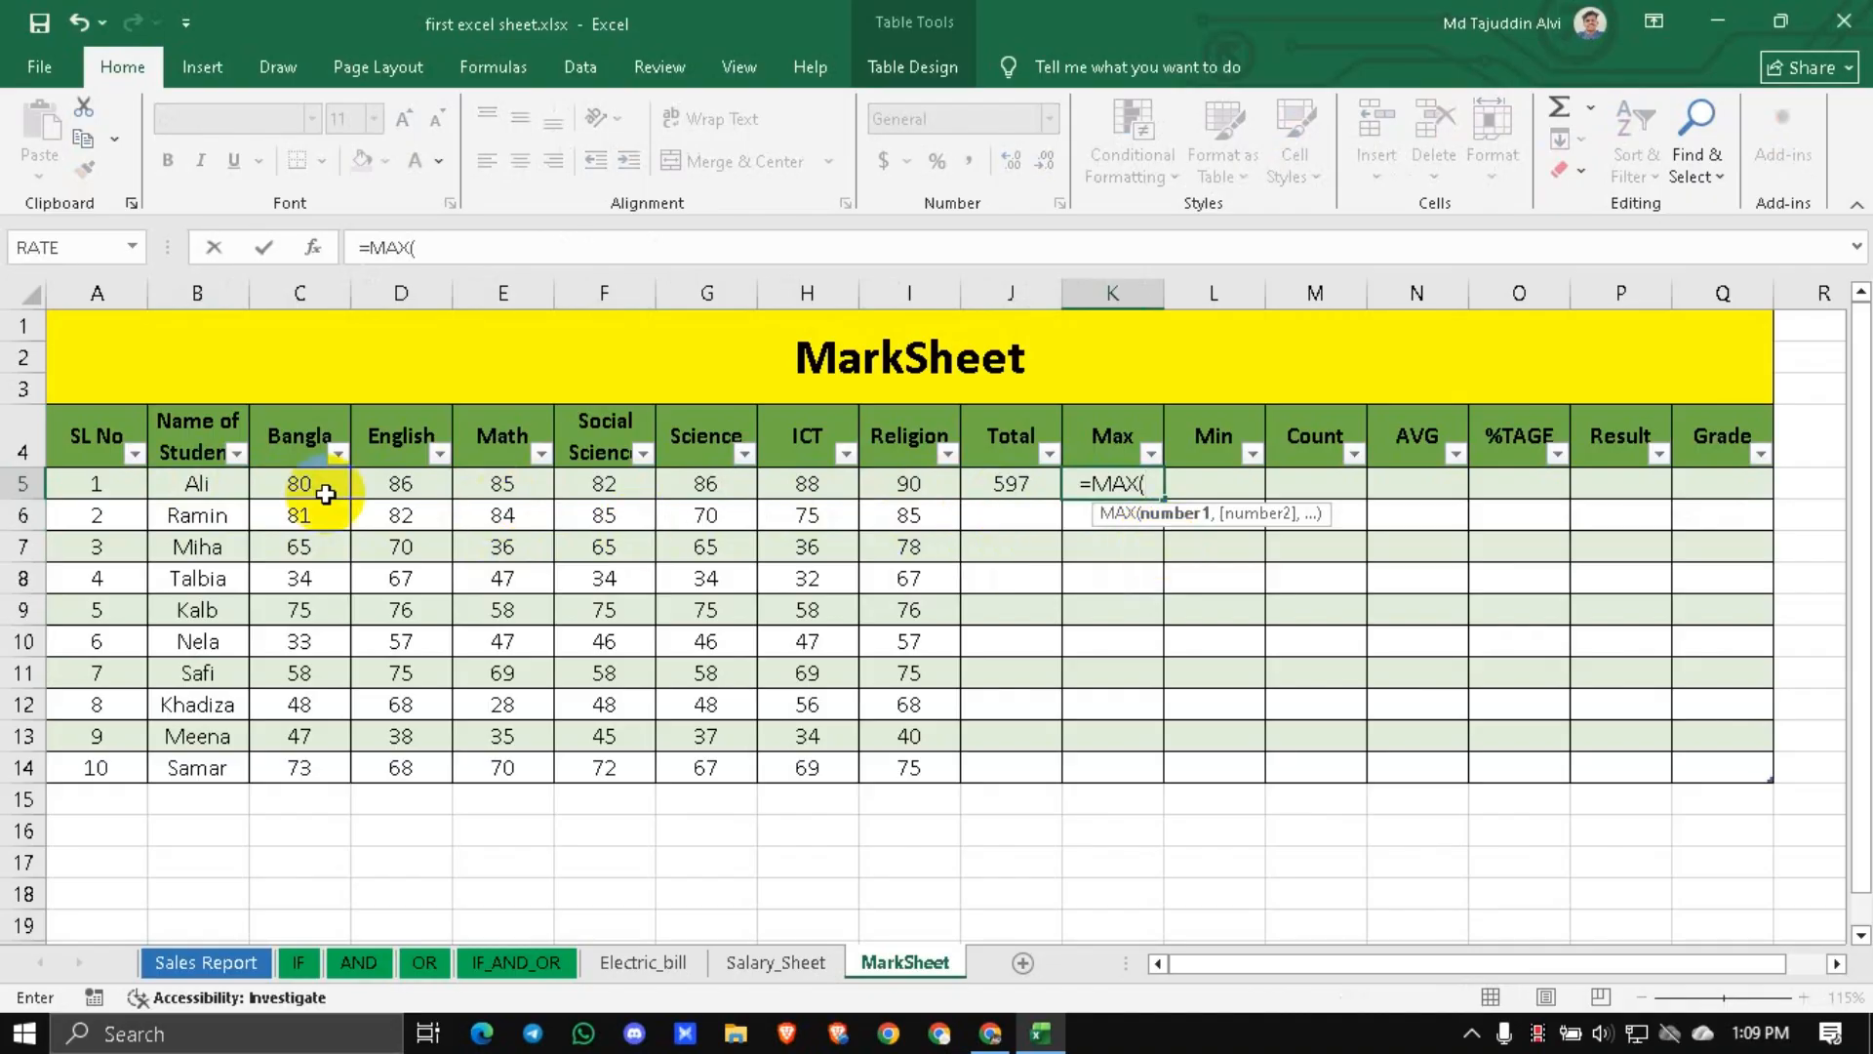
{"action": "left_click_drag", "start_coordinate": [291, 489], "coordinate": [908, 491]}
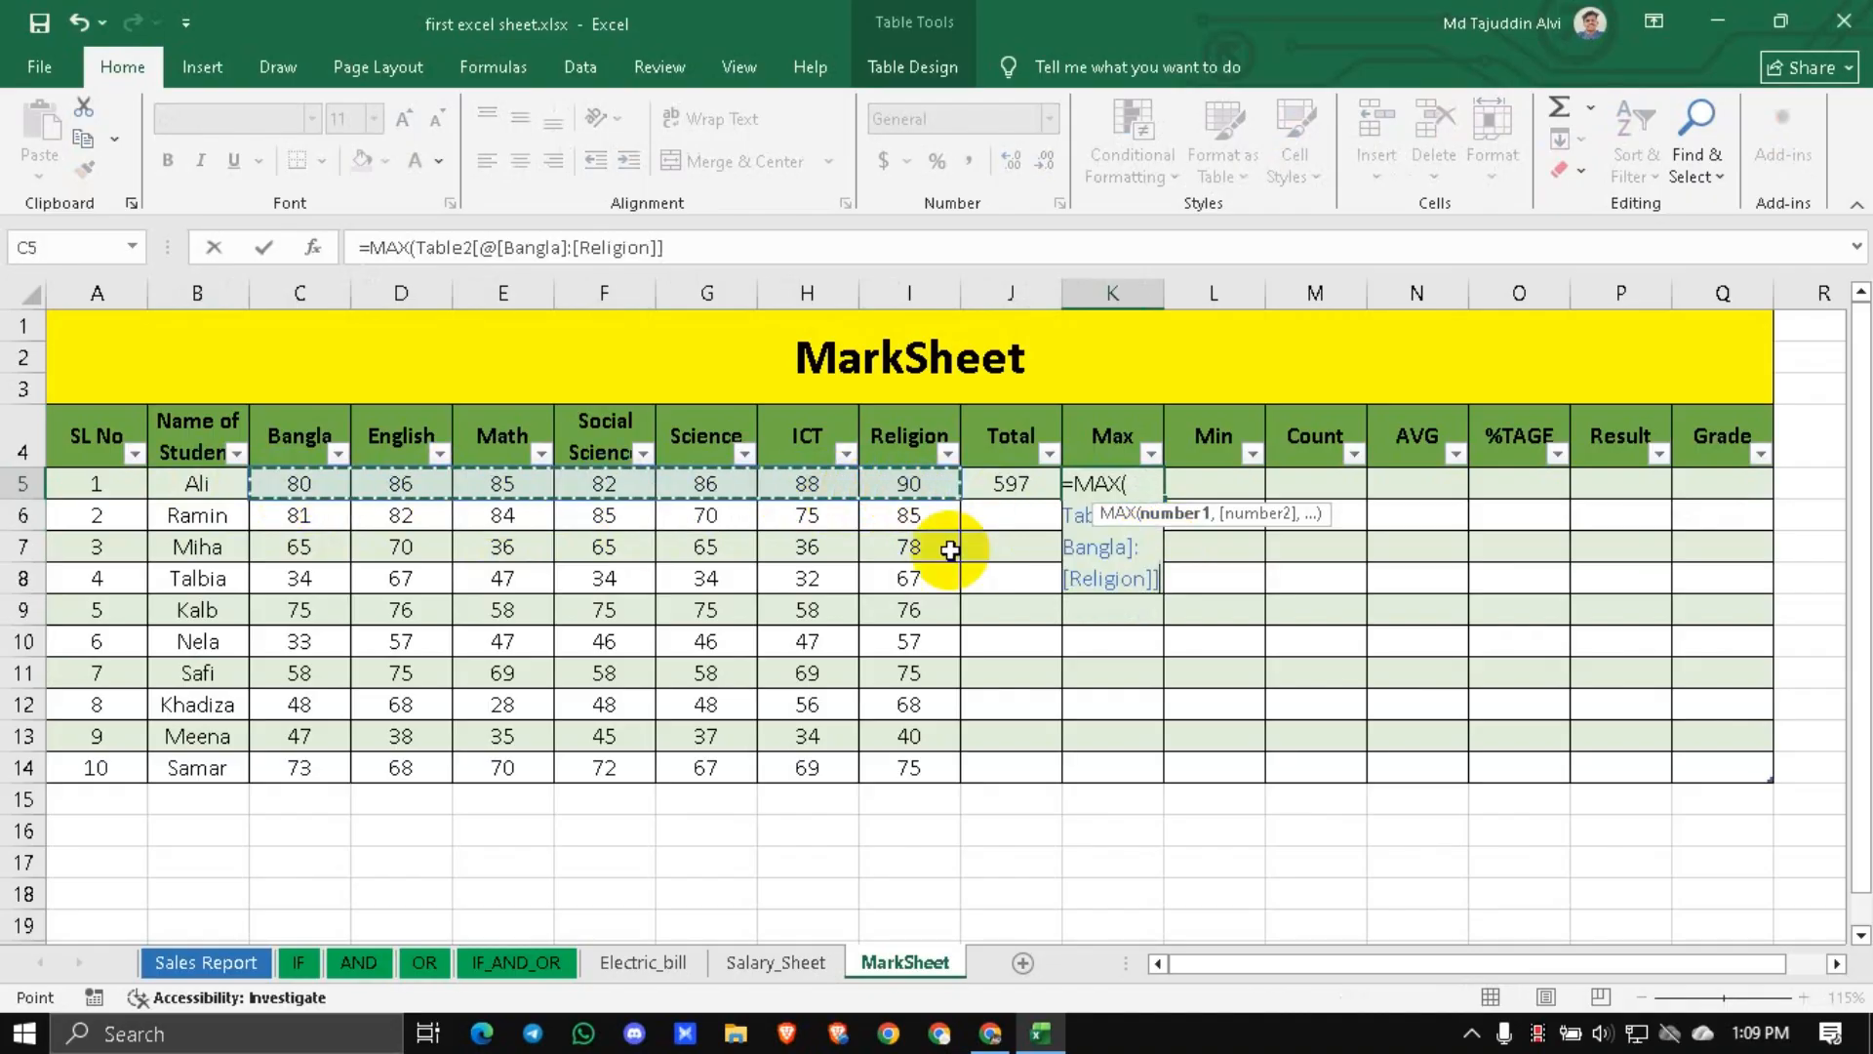
{"action": "type", "text": ")"}
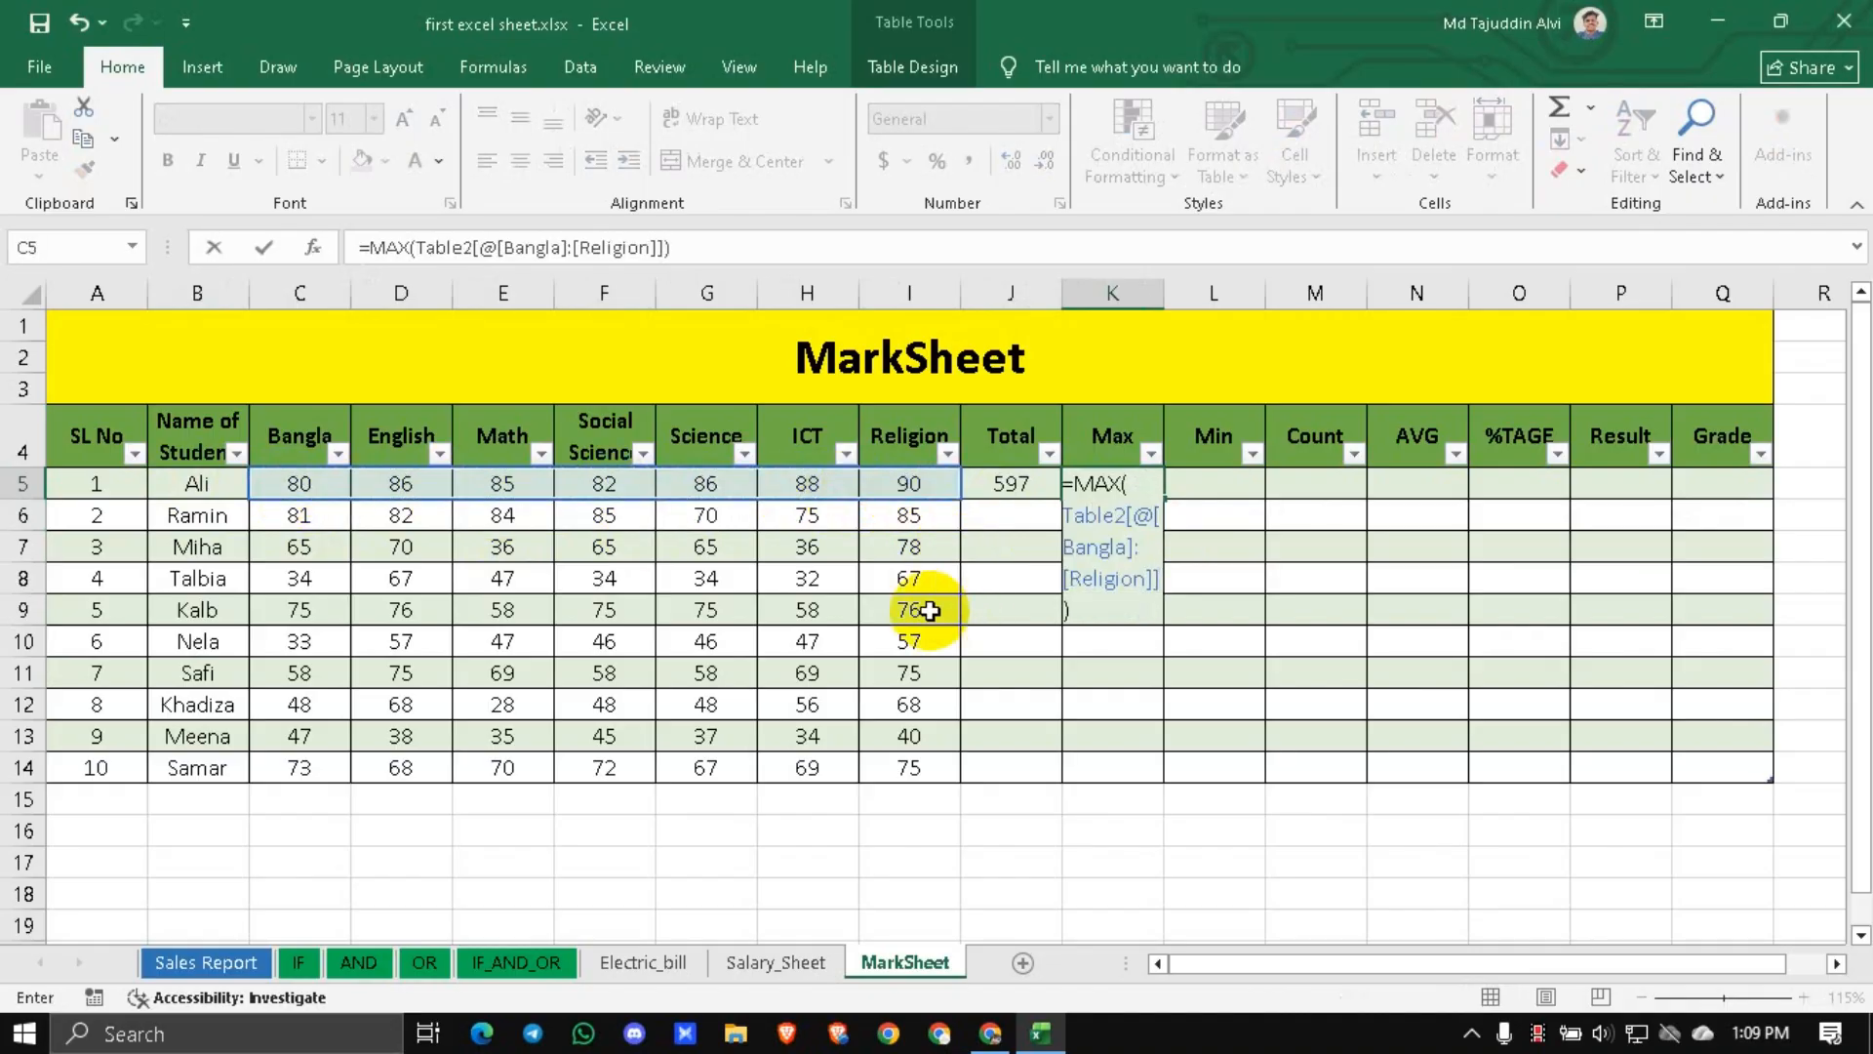
{"action": "key", "text": "Return"}
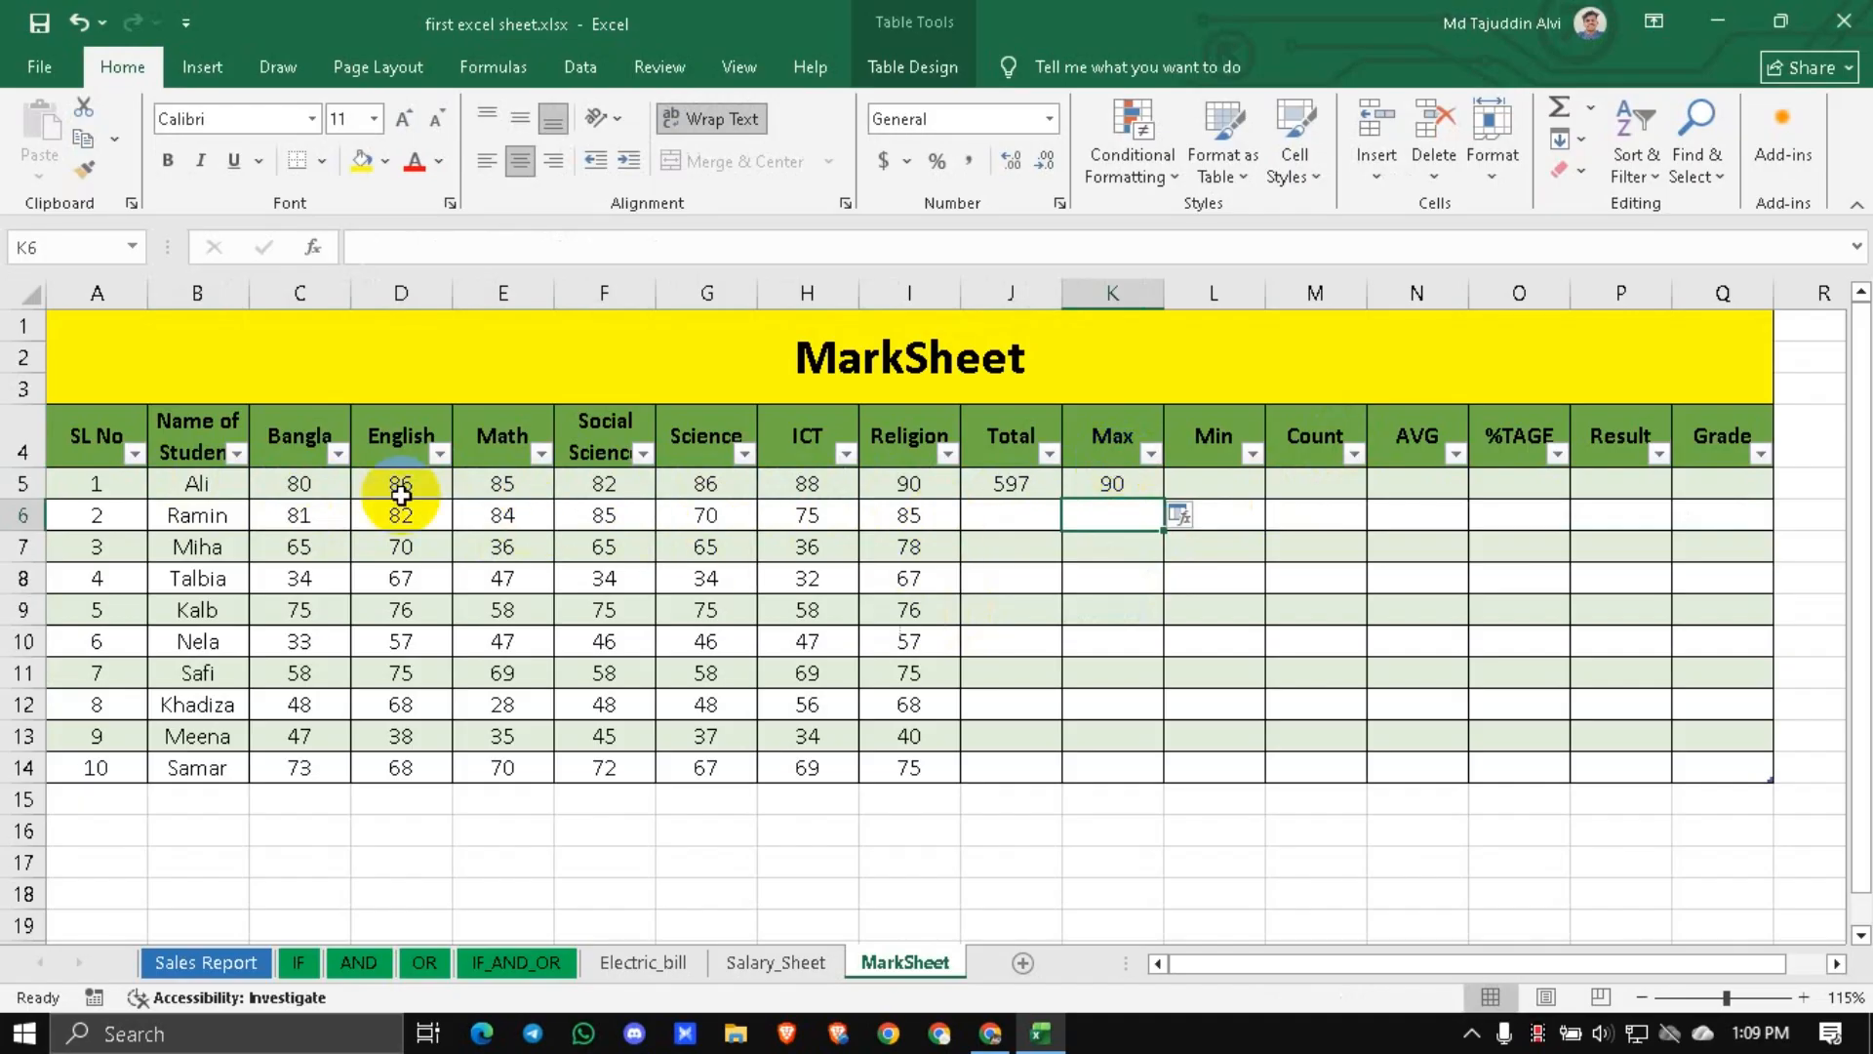
{"action": "left_click_drag", "start_coordinate": [282, 478], "coordinate": [887, 485]}
{"action": "left_click", "coordinate": [888, 483]}
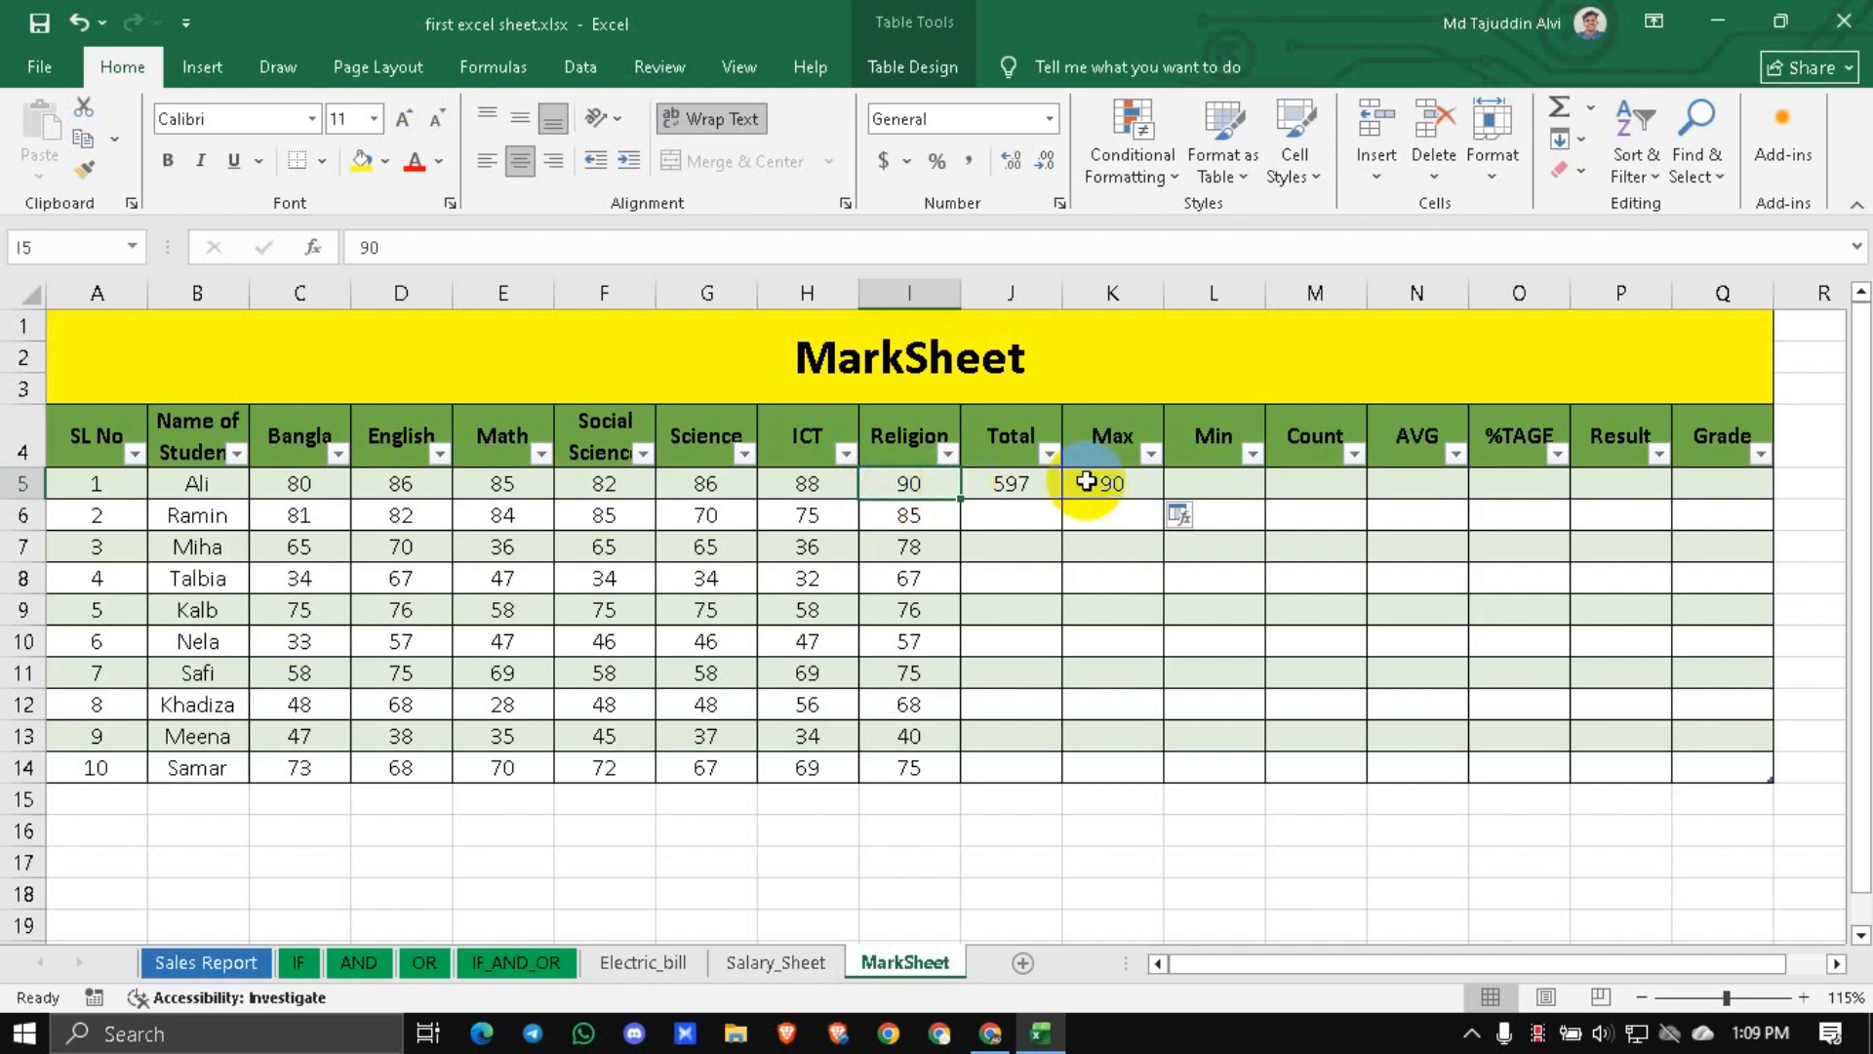
Find the first student's lowest mark in L5 with =MIN(Table2[@[Bangla]:[Religion]]) and compare it with the Bangla mark.
{"action": "left_click", "coordinate": [1212, 486]}
{"action": "type", "text": "=<INM"}
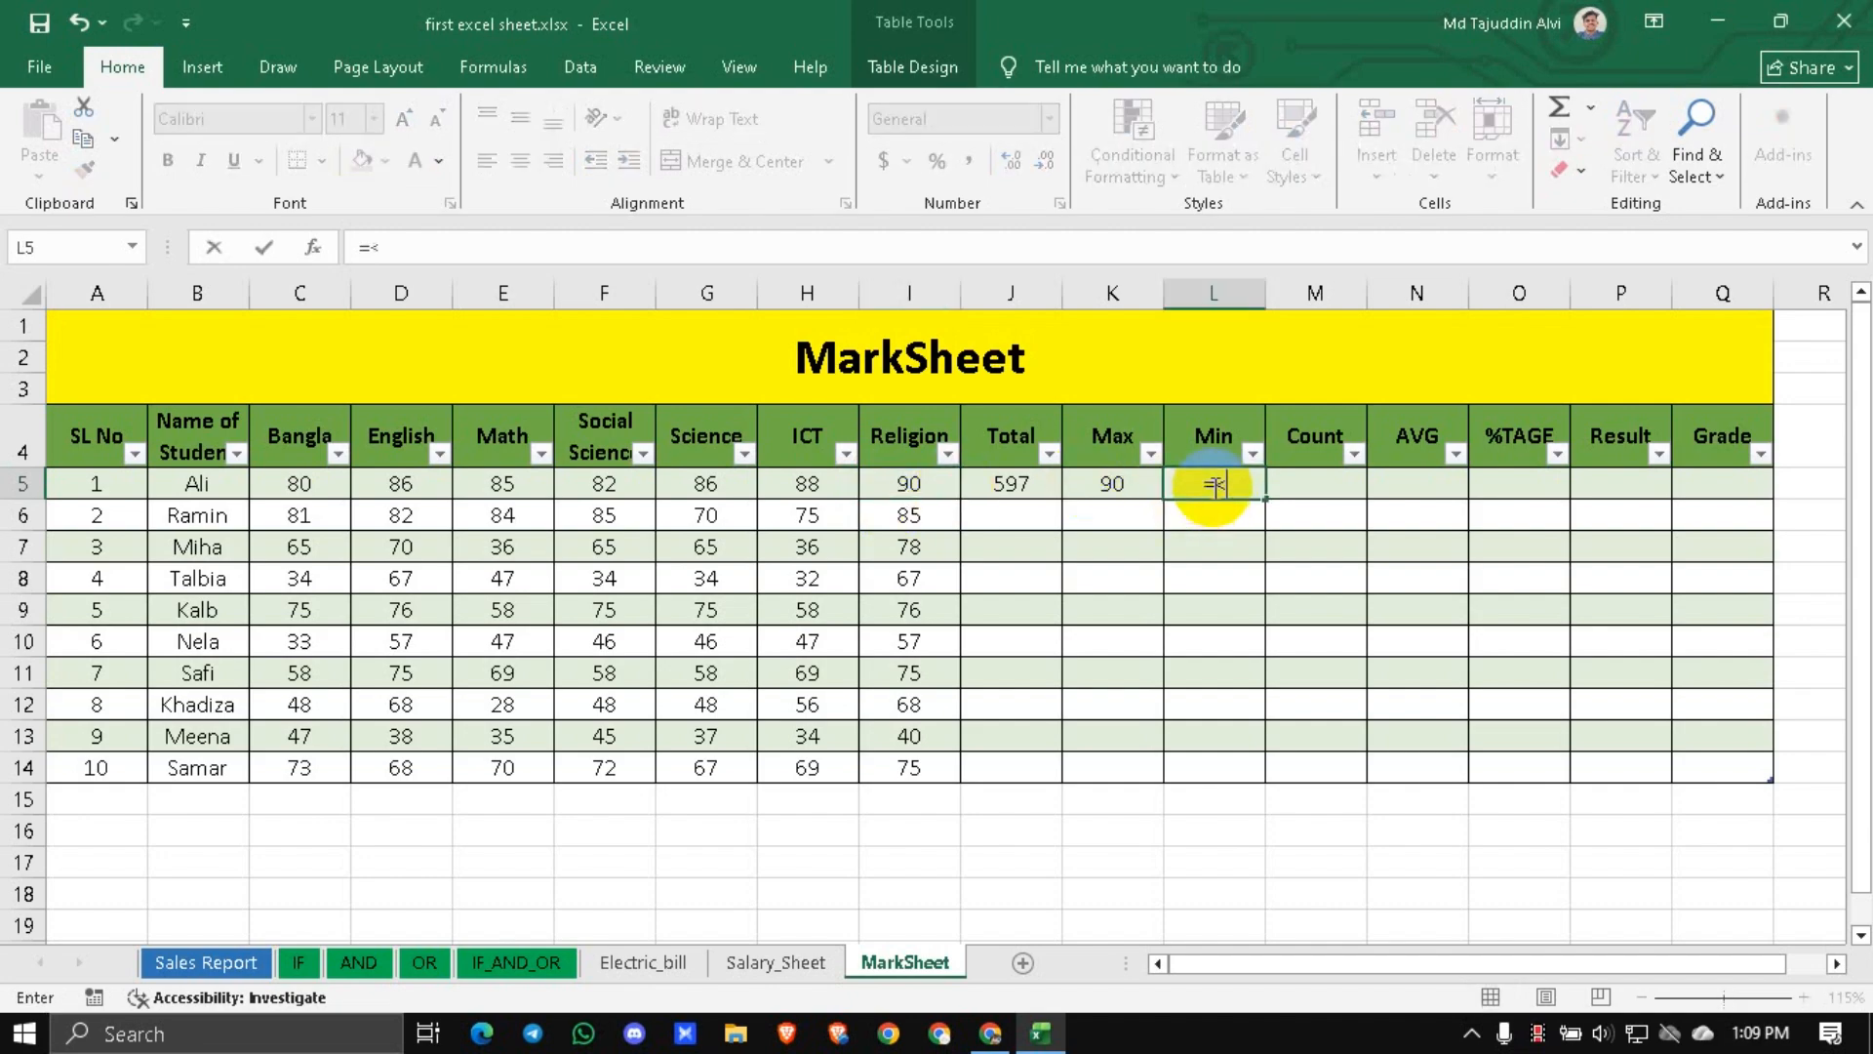
{"action": "key", "text": "BackSpace"}
{"action": "key", "text": "BackSpace"}
{"action": "key", "text": "BackSpace"}
{"action": "type", "text": "MIN("}
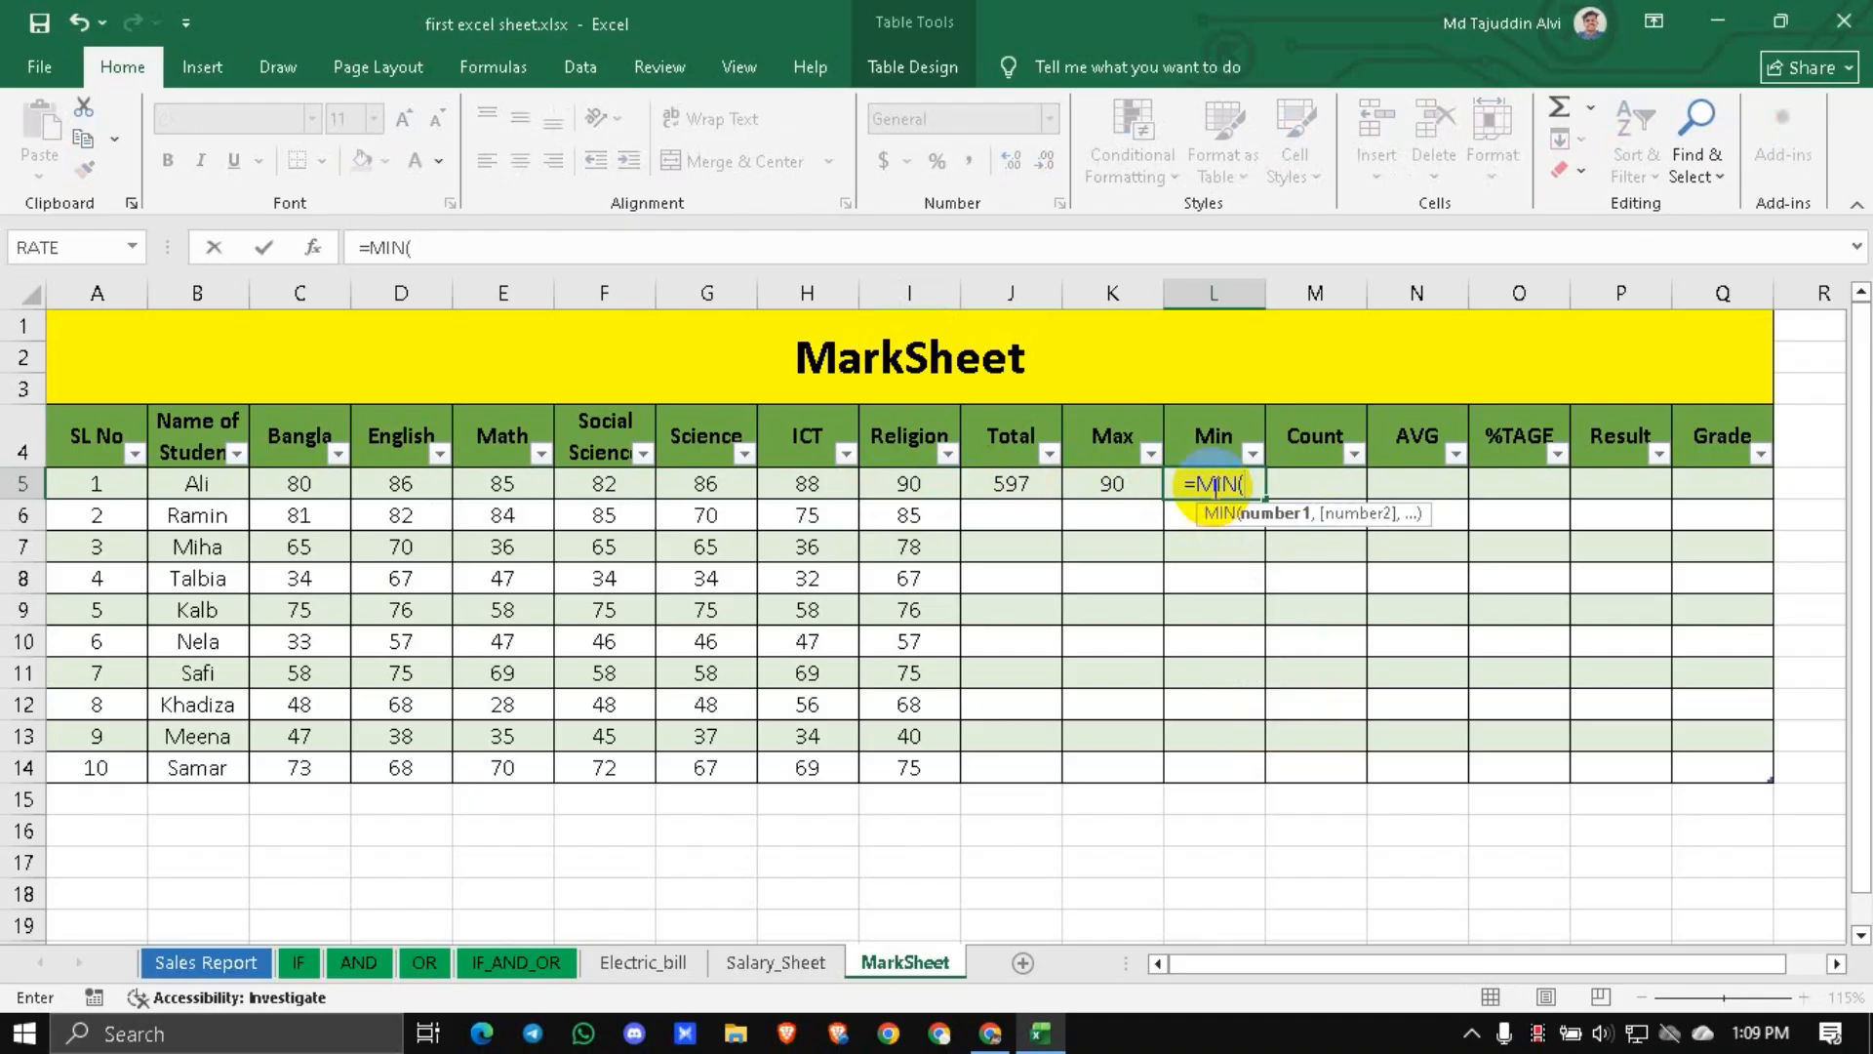
{"action": "left_click_drag", "start_coordinate": [278, 480], "coordinate": [890, 468]}
{"action": "type", "text": ")"}
{"action": "key", "text": "Return"}
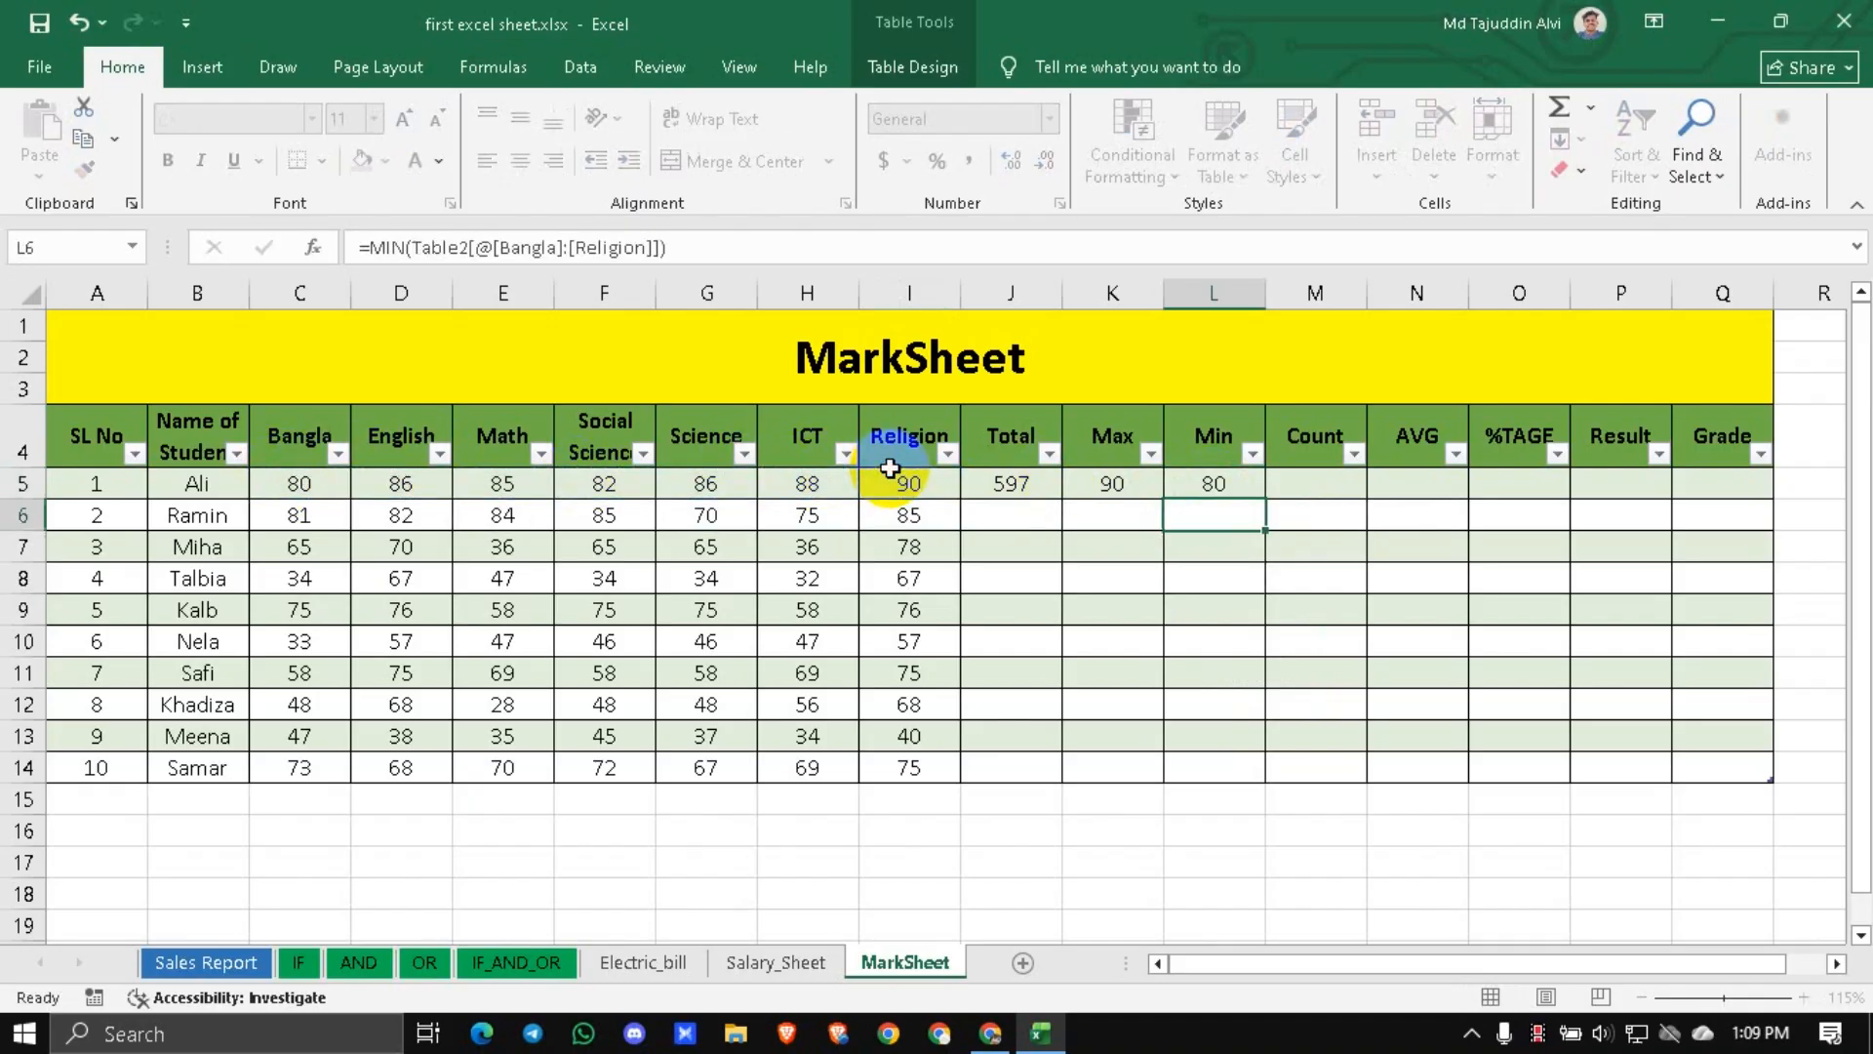
{"action": "left_click", "coordinate": [1213, 488]}
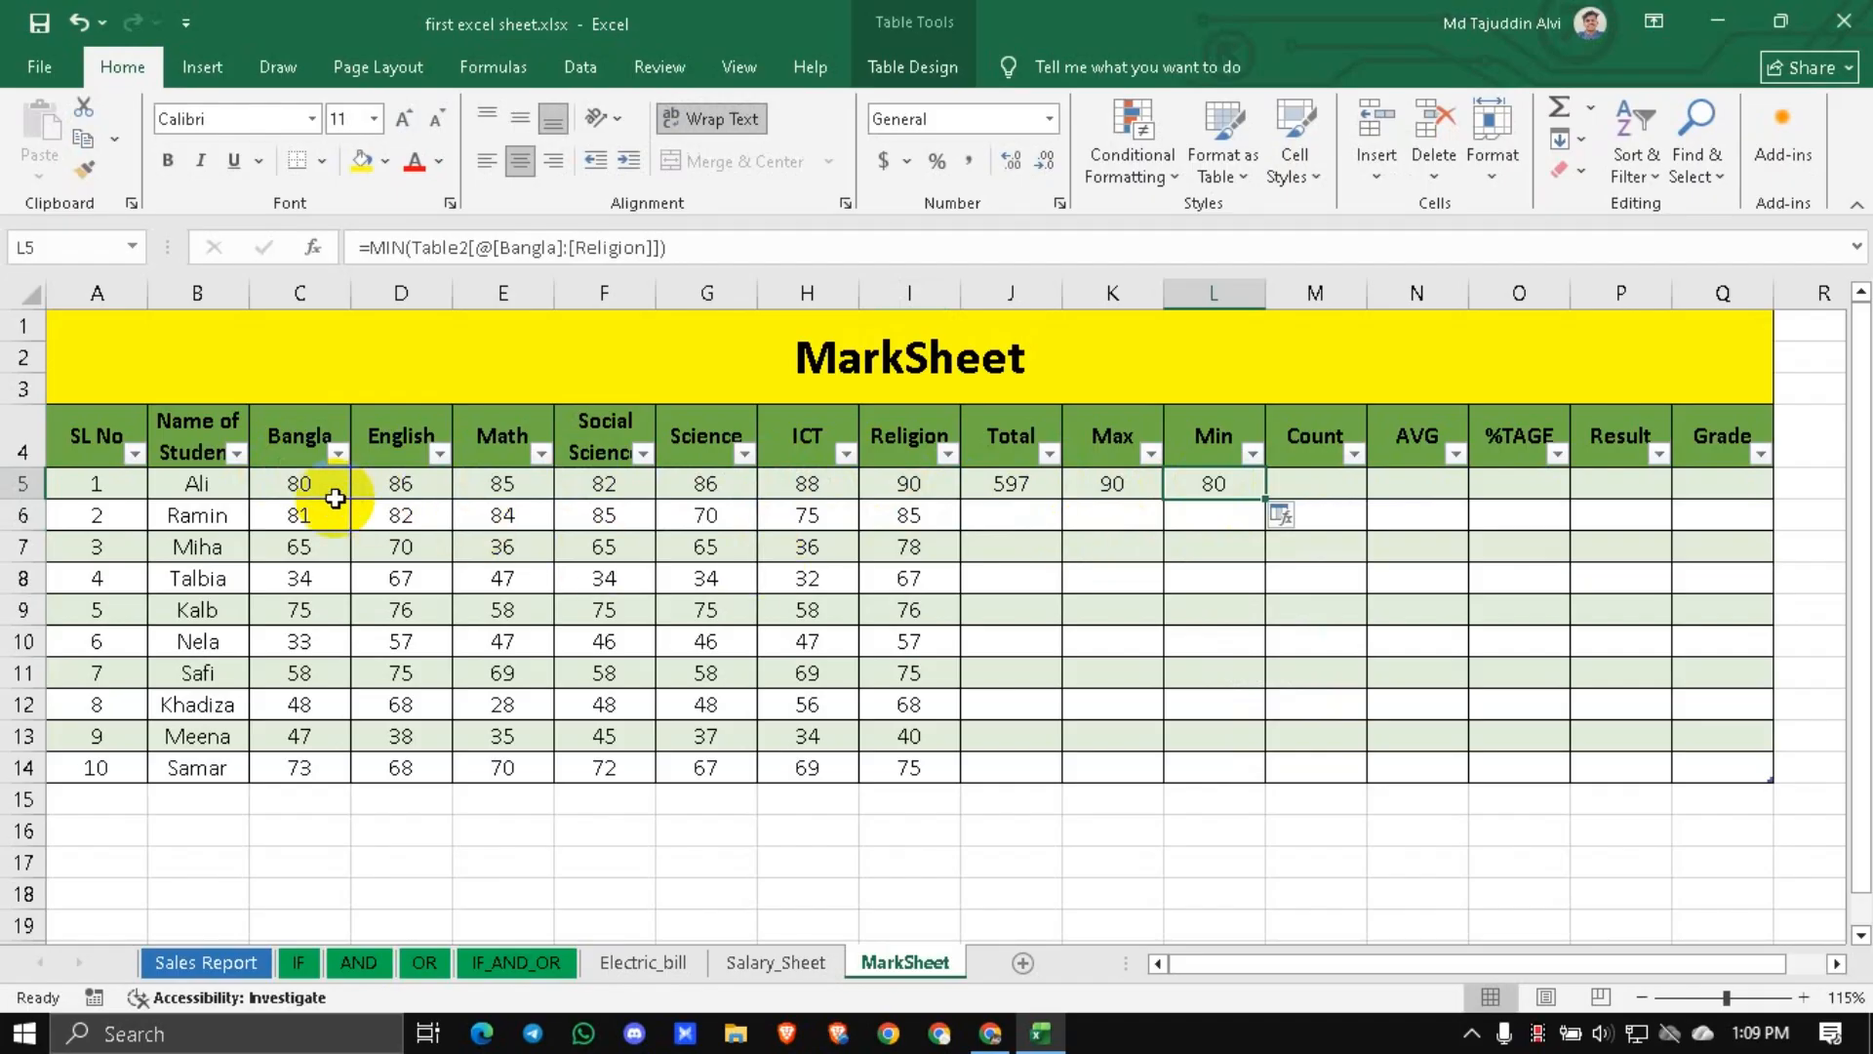
{"action": "left_click", "coordinate": [335, 498]}
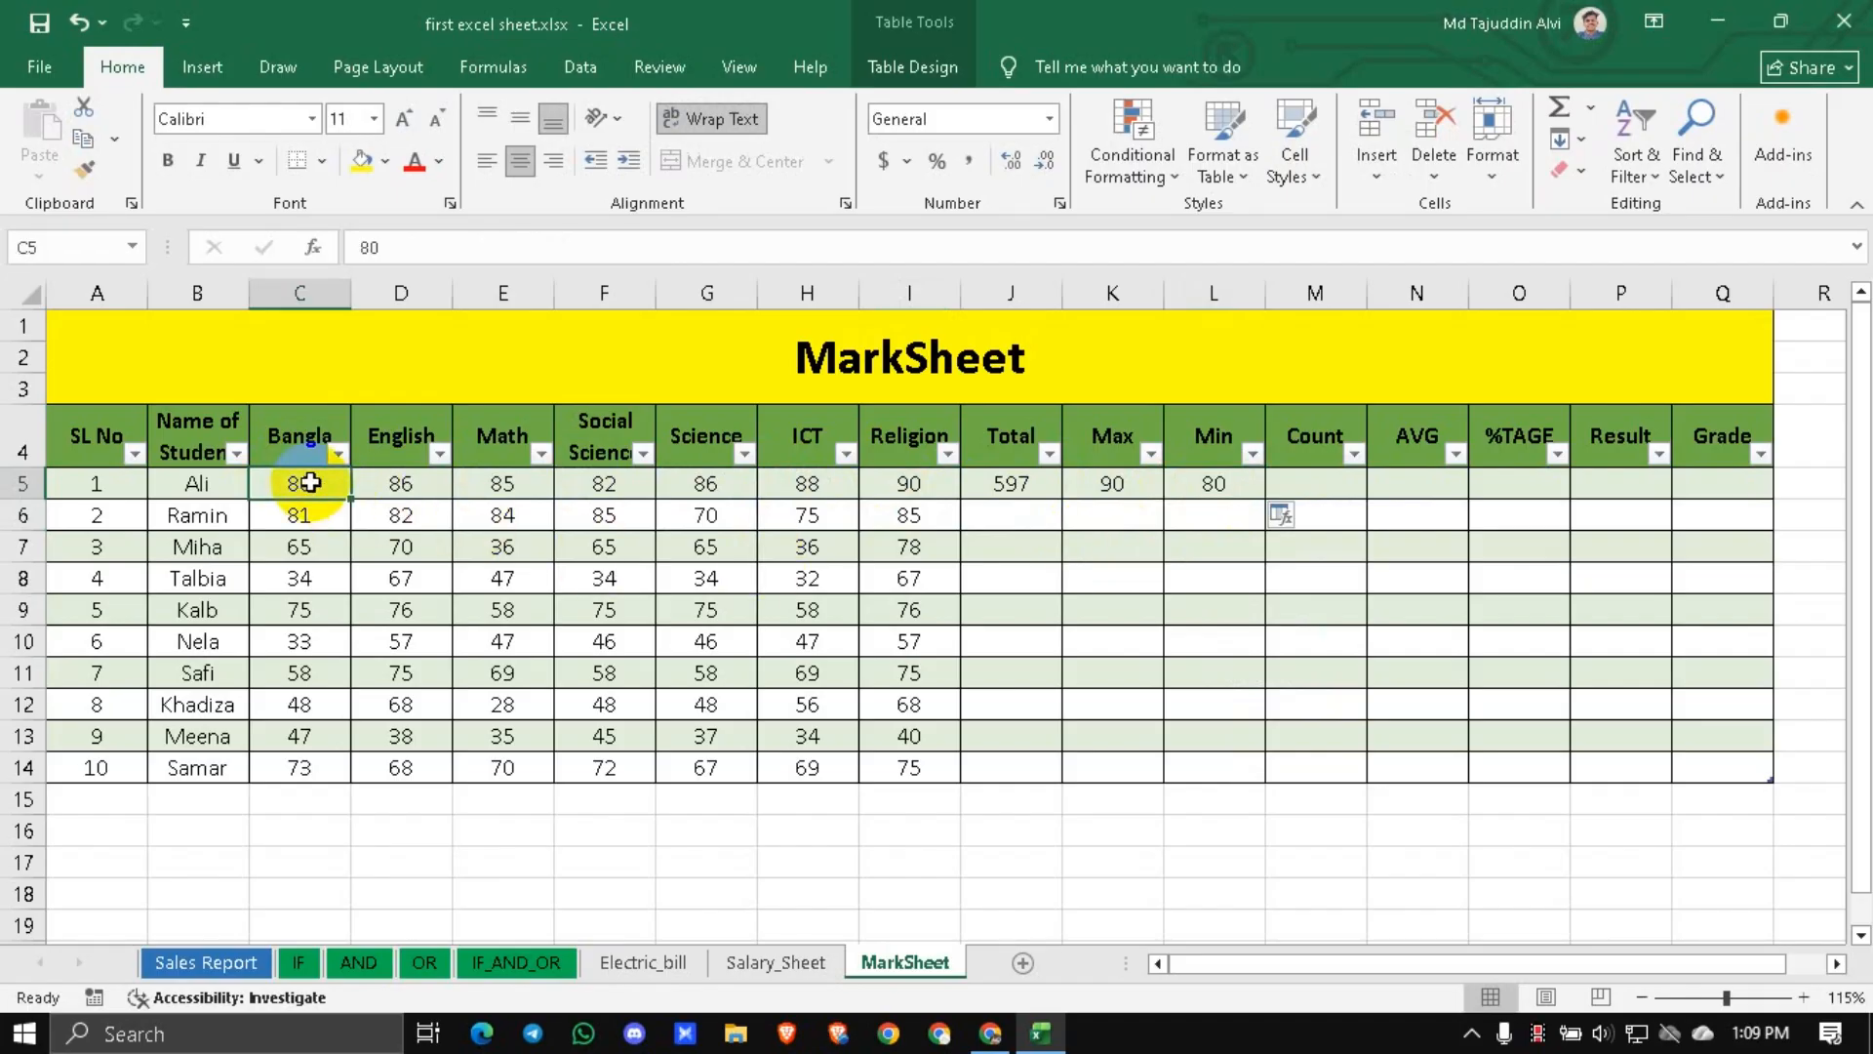
{"action": "left_click", "coordinate": [1217, 488]}
Count the first student's subject marks in M5 with =COUNT(Table2[@[Bangla]:[Religion]]).
{"action": "left_click", "coordinate": [1309, 482]}
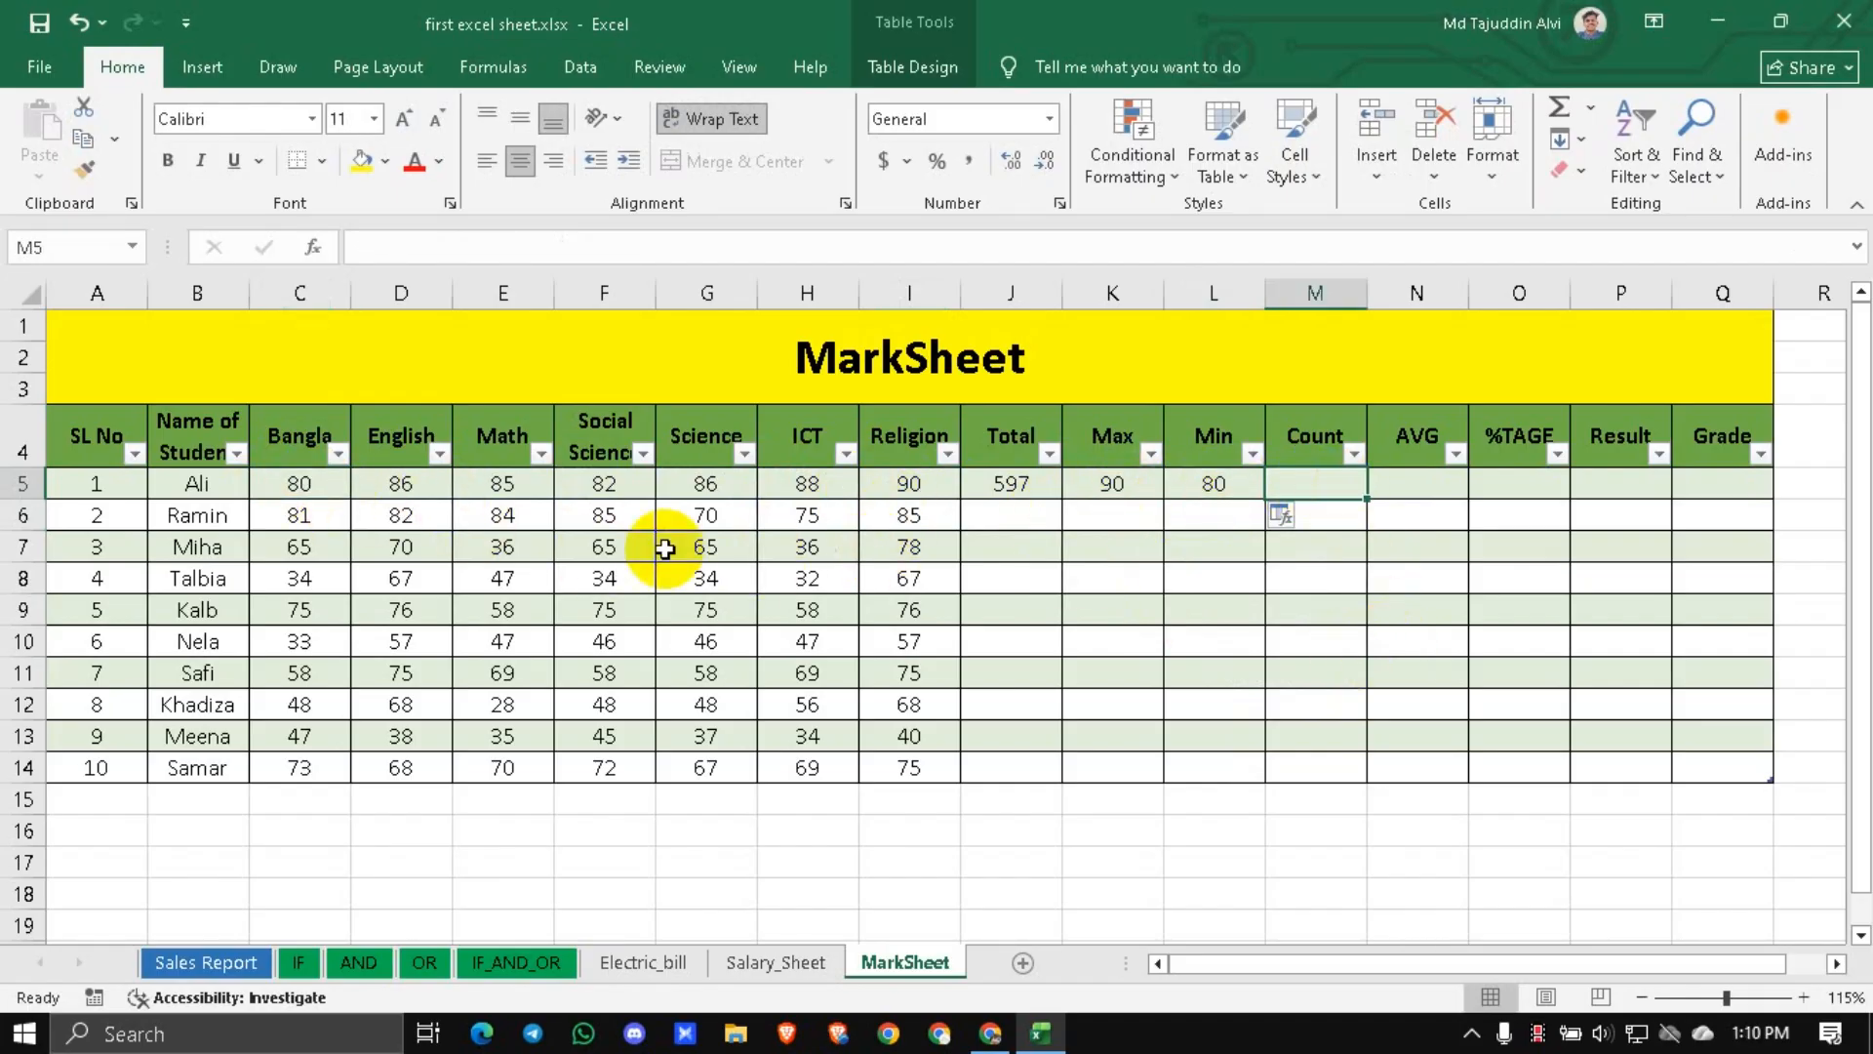
{"action": "left_click_drag", "start_coordinate": [322, 483], "coordinate": [902, 487]}
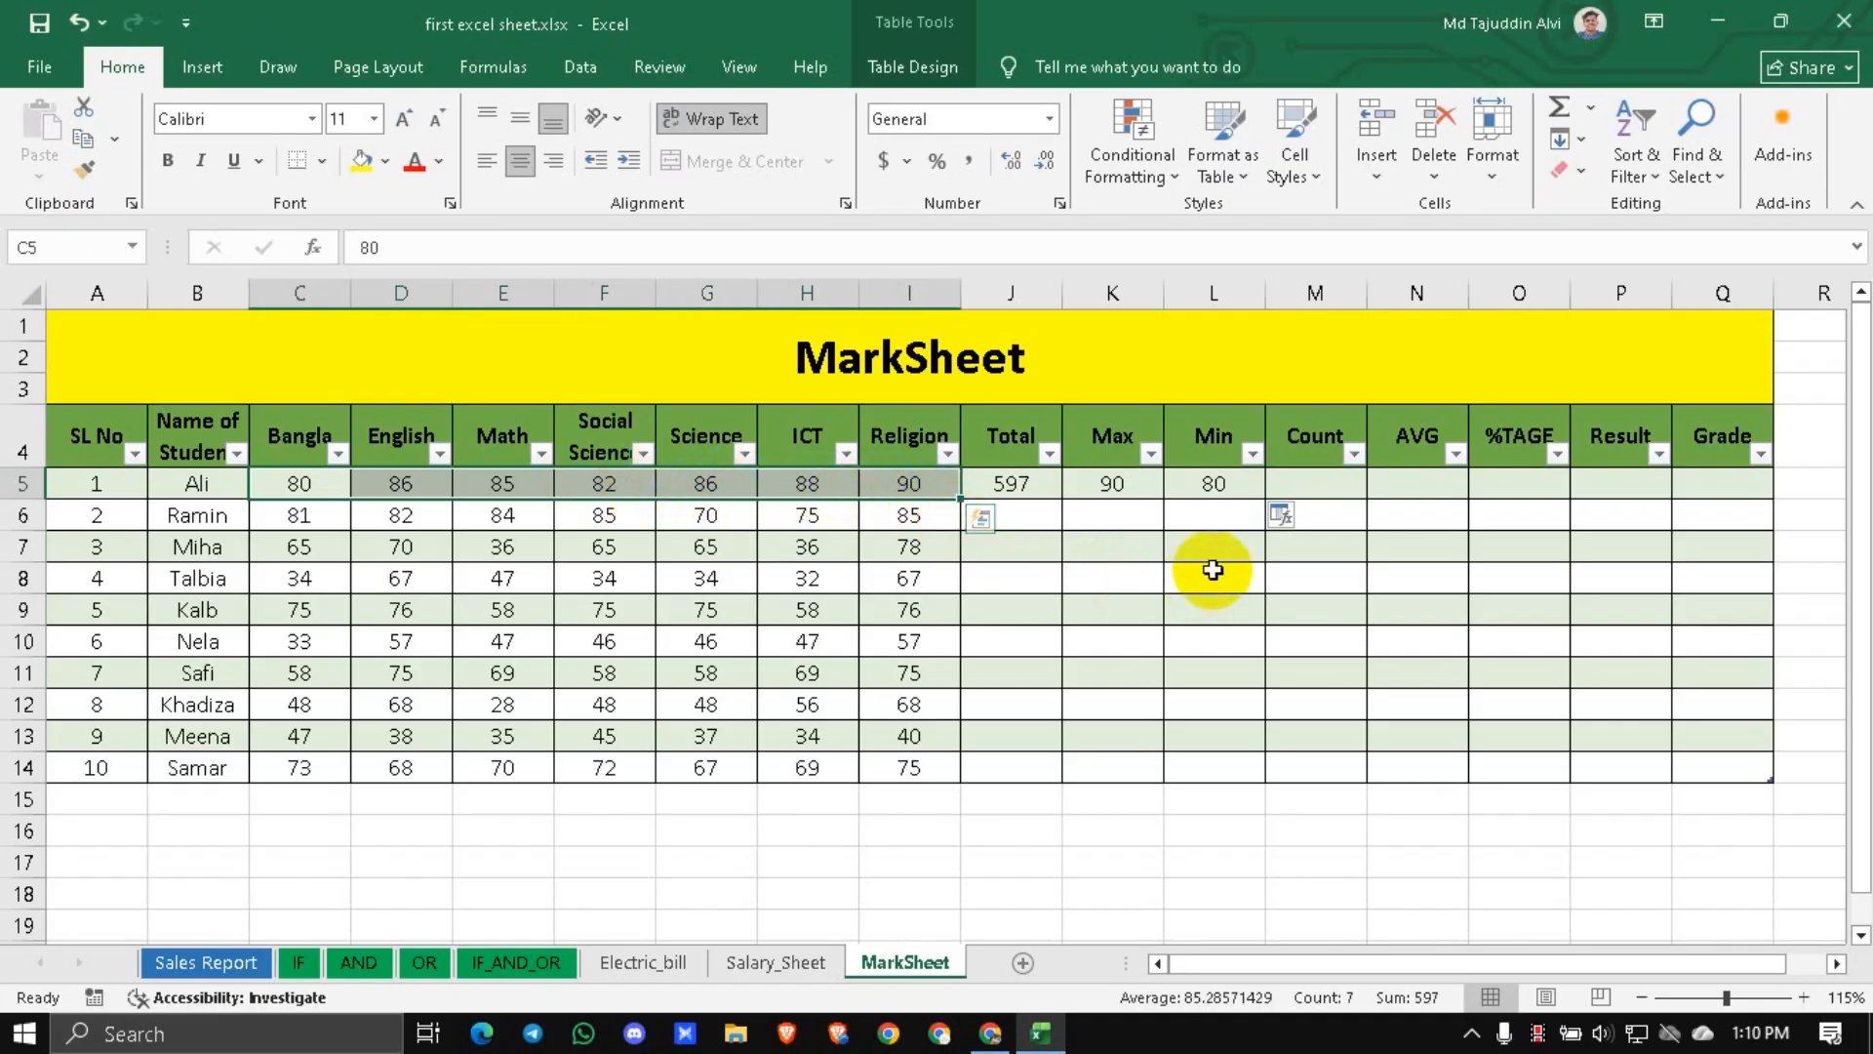
{"action": "left_click", "coordinate": [1305, 482]}
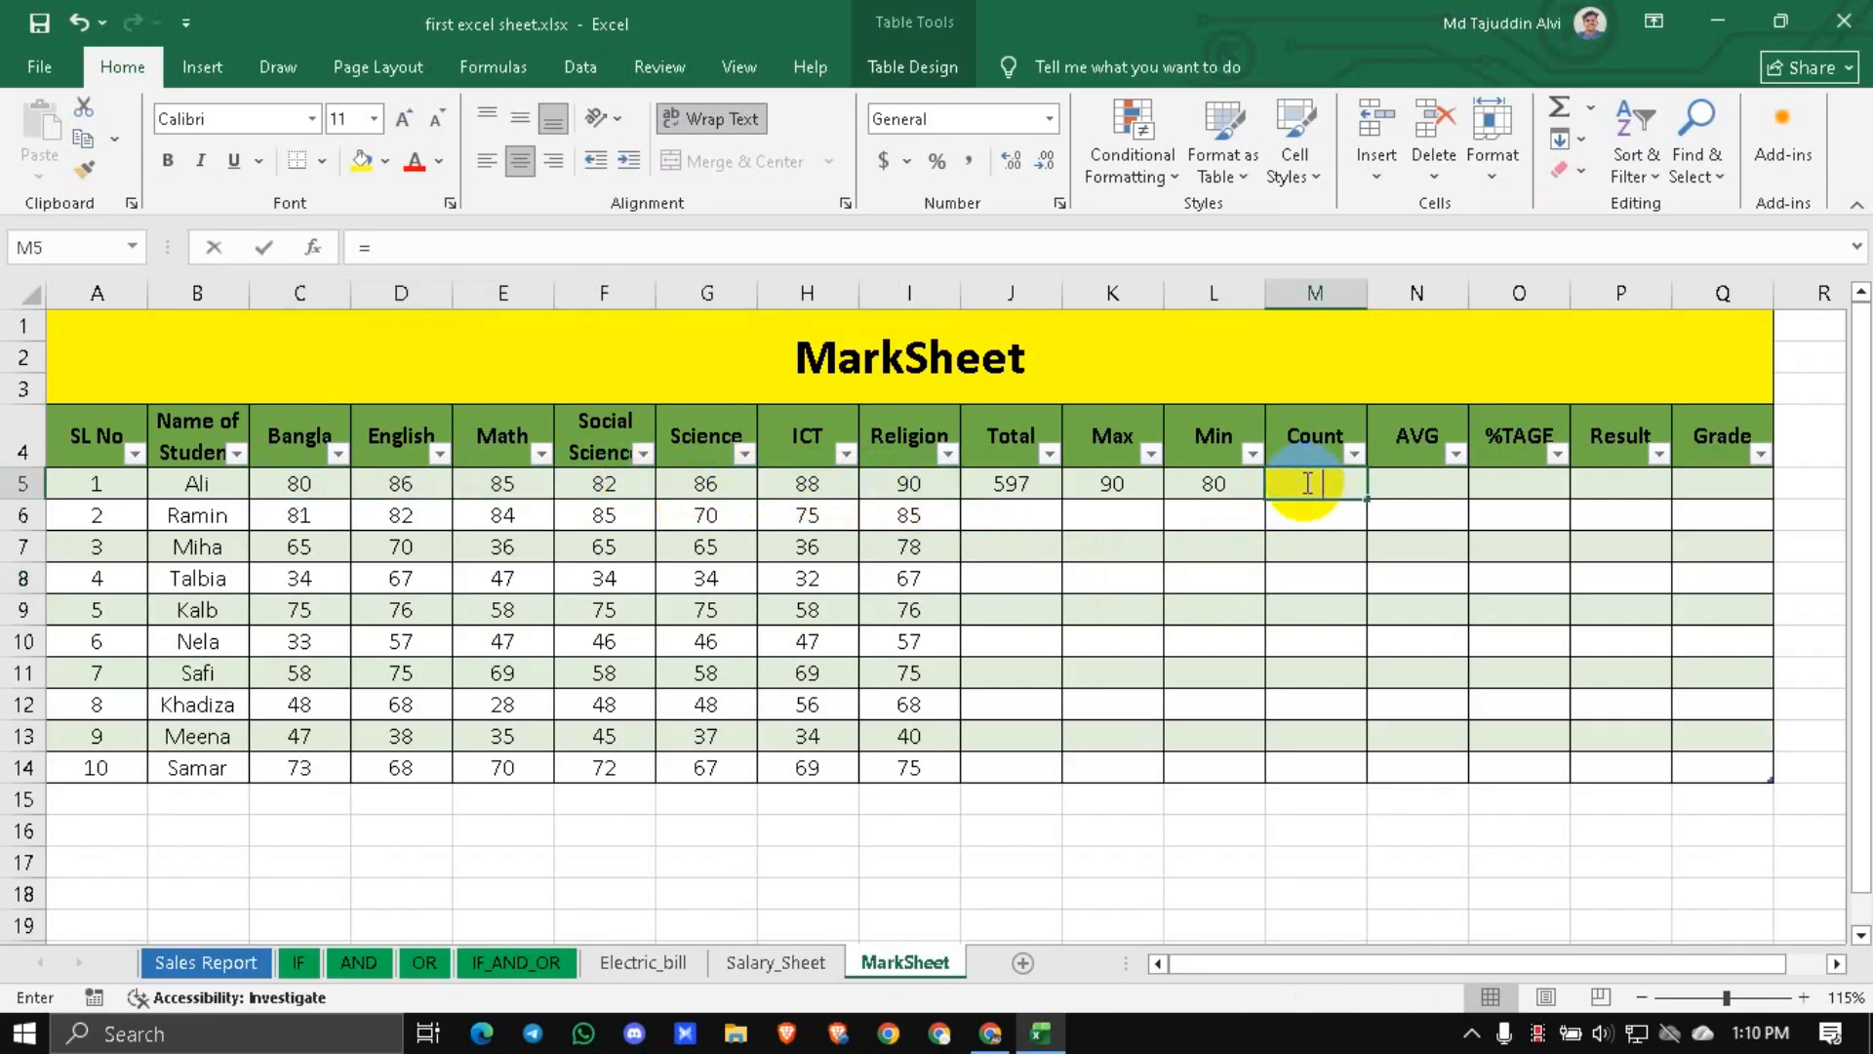
{"action": "type", "text": "=COUMT"}
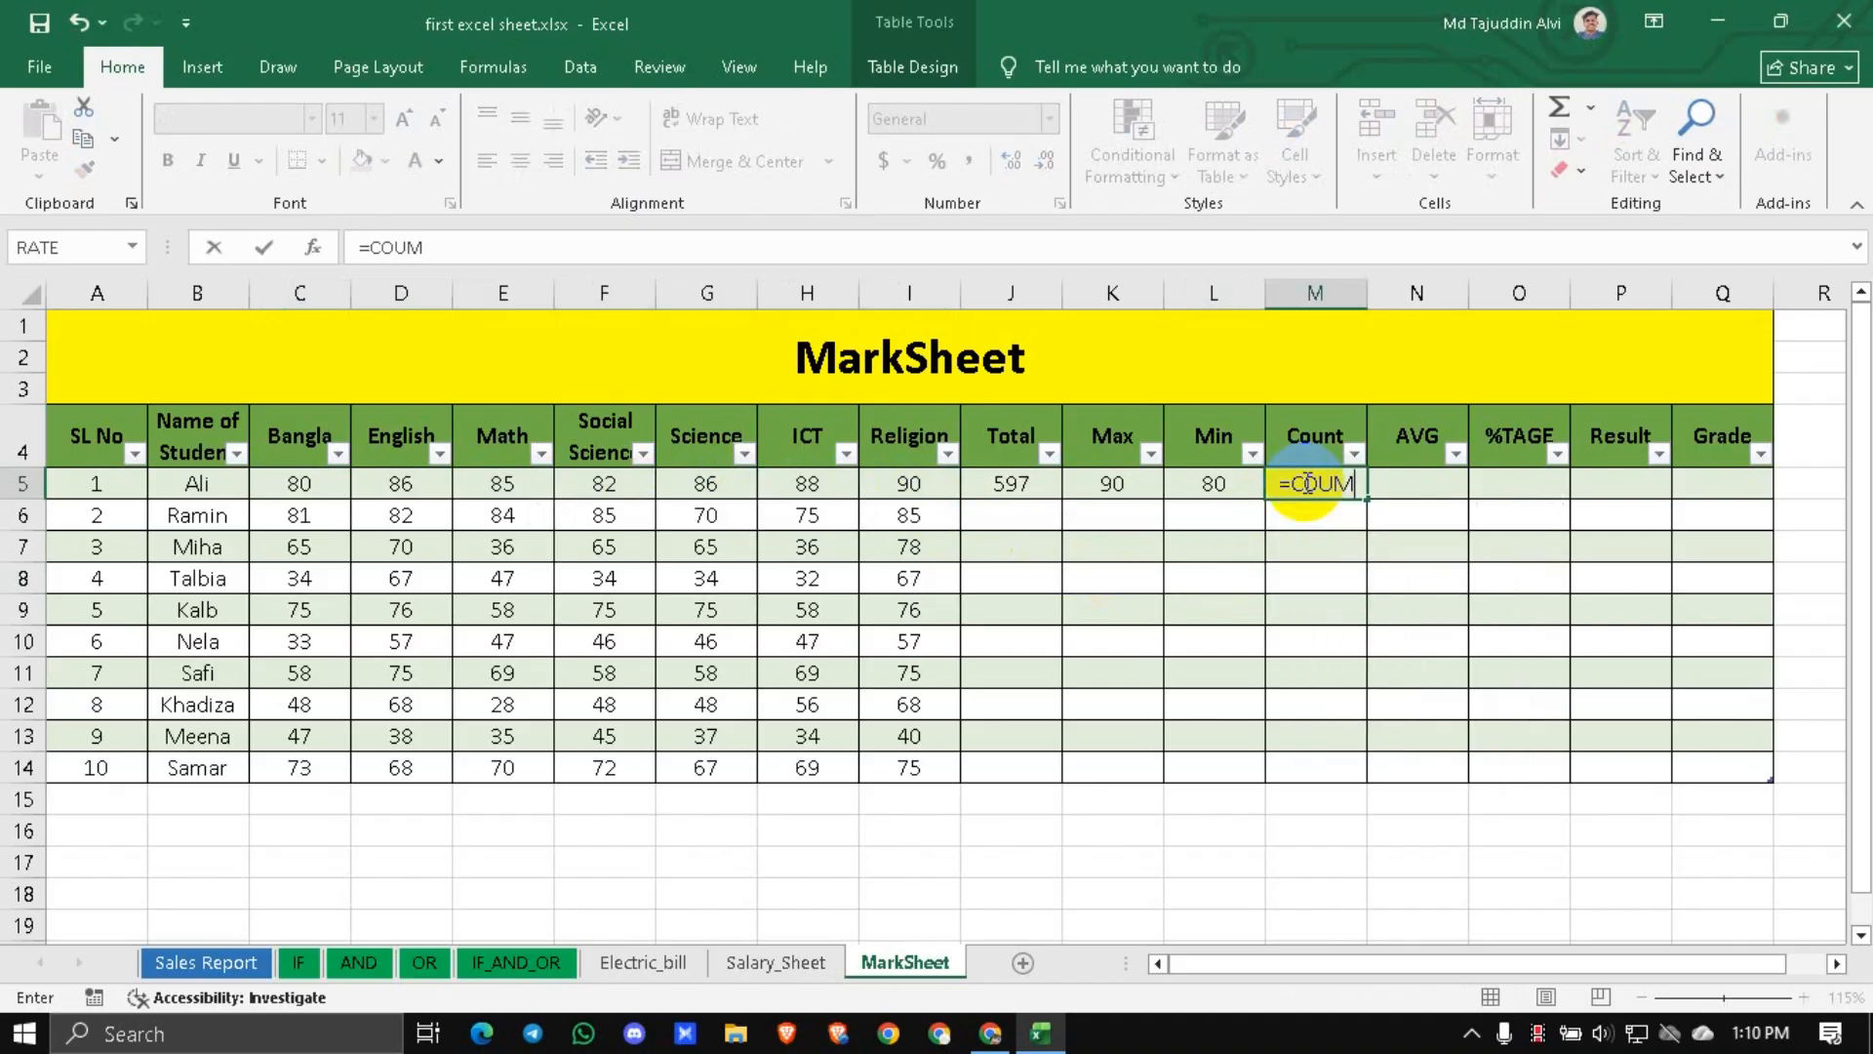
{"action": "key", "text": "BackSpace"}
{"action": "key", "text": "BackSpace"}
{"action": "type", "text": "NT("}
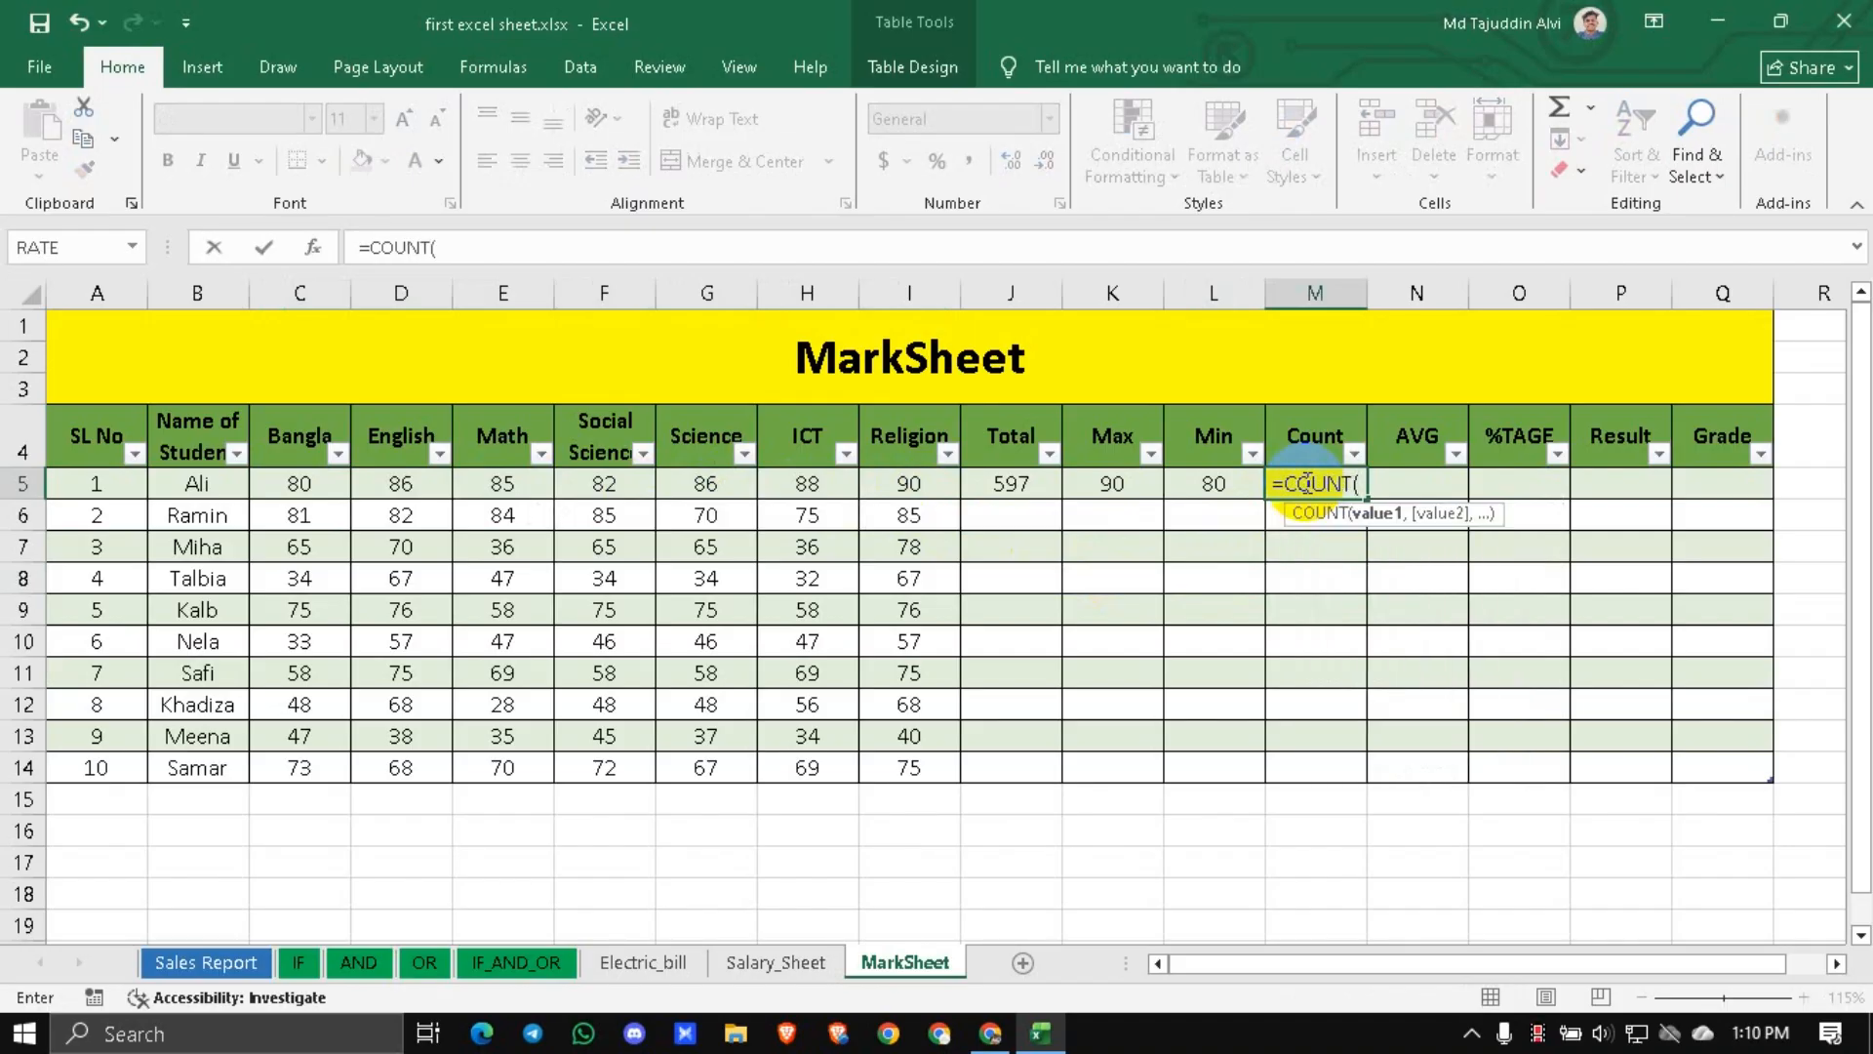
{"action": "left_click_drag", "start_coordinate": [292, 483], "coordinate": [902, 473]}
{"action": "type", "text": ")"}
{"action": "key", "text": "Return"}
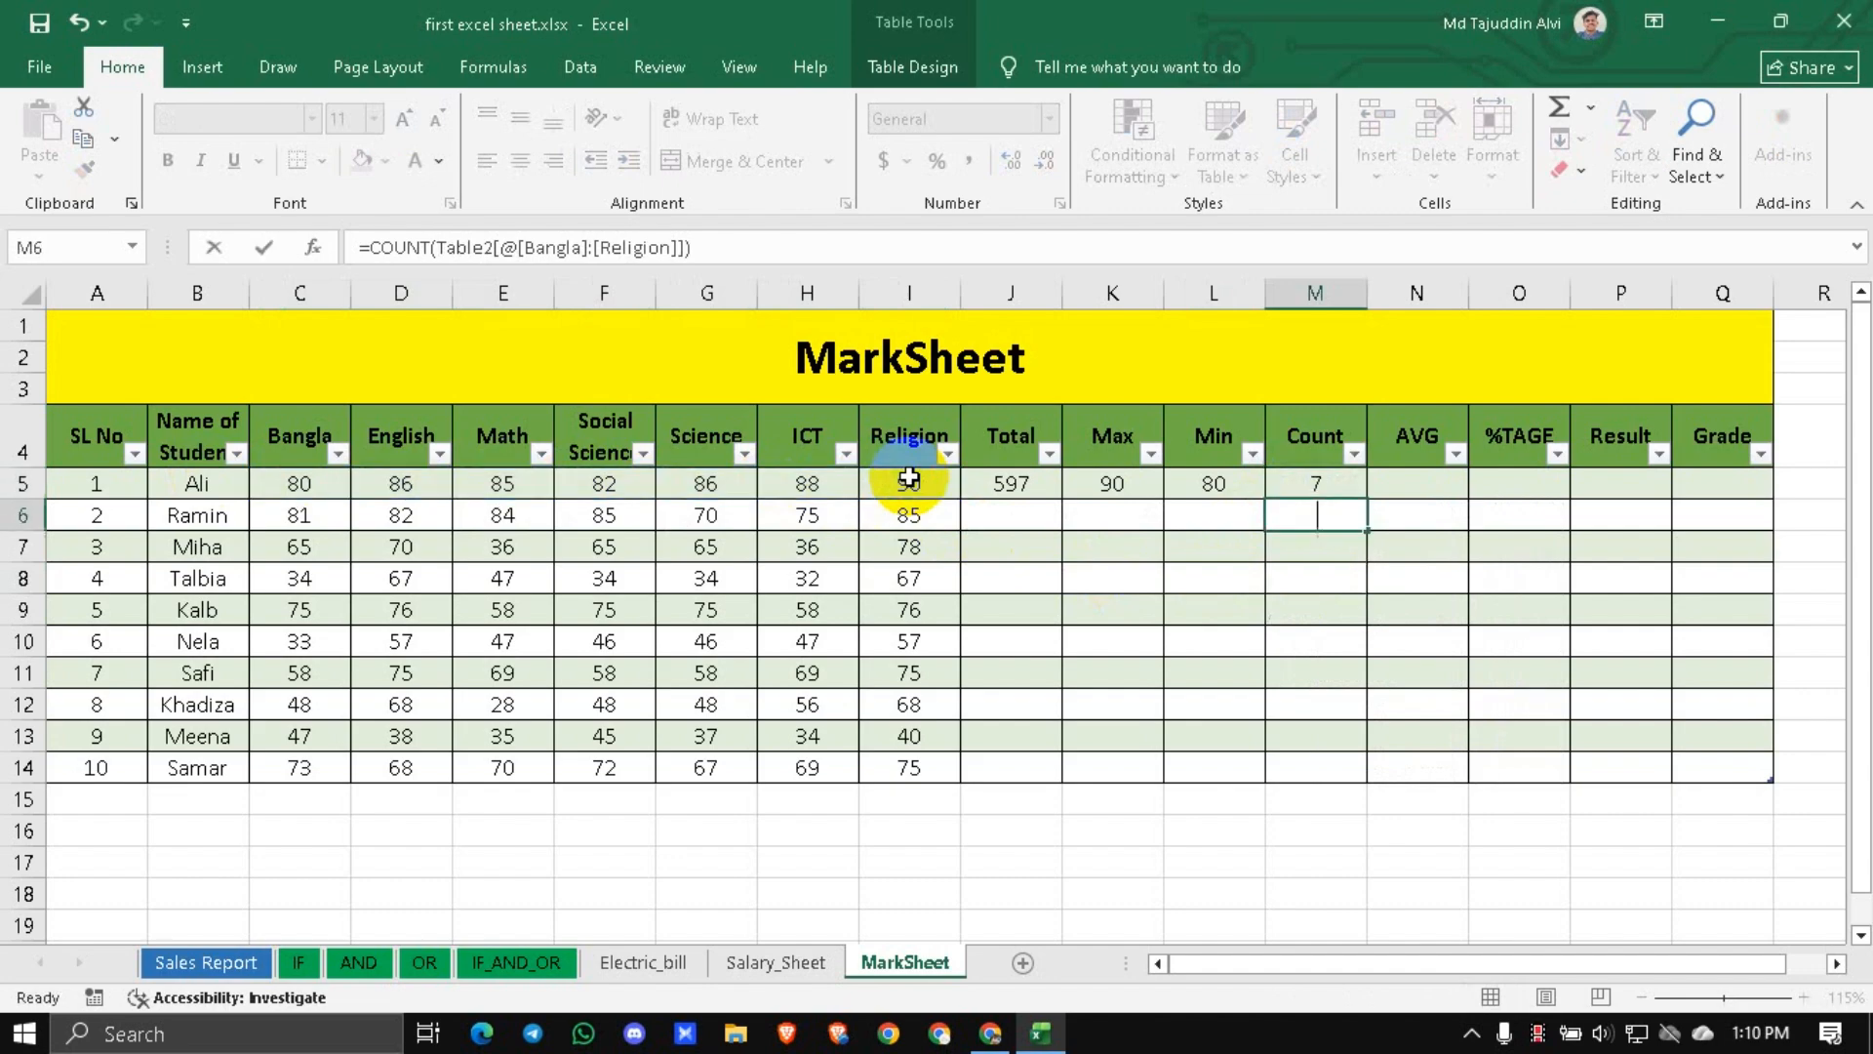
{"action": "type", "text": "\\"}
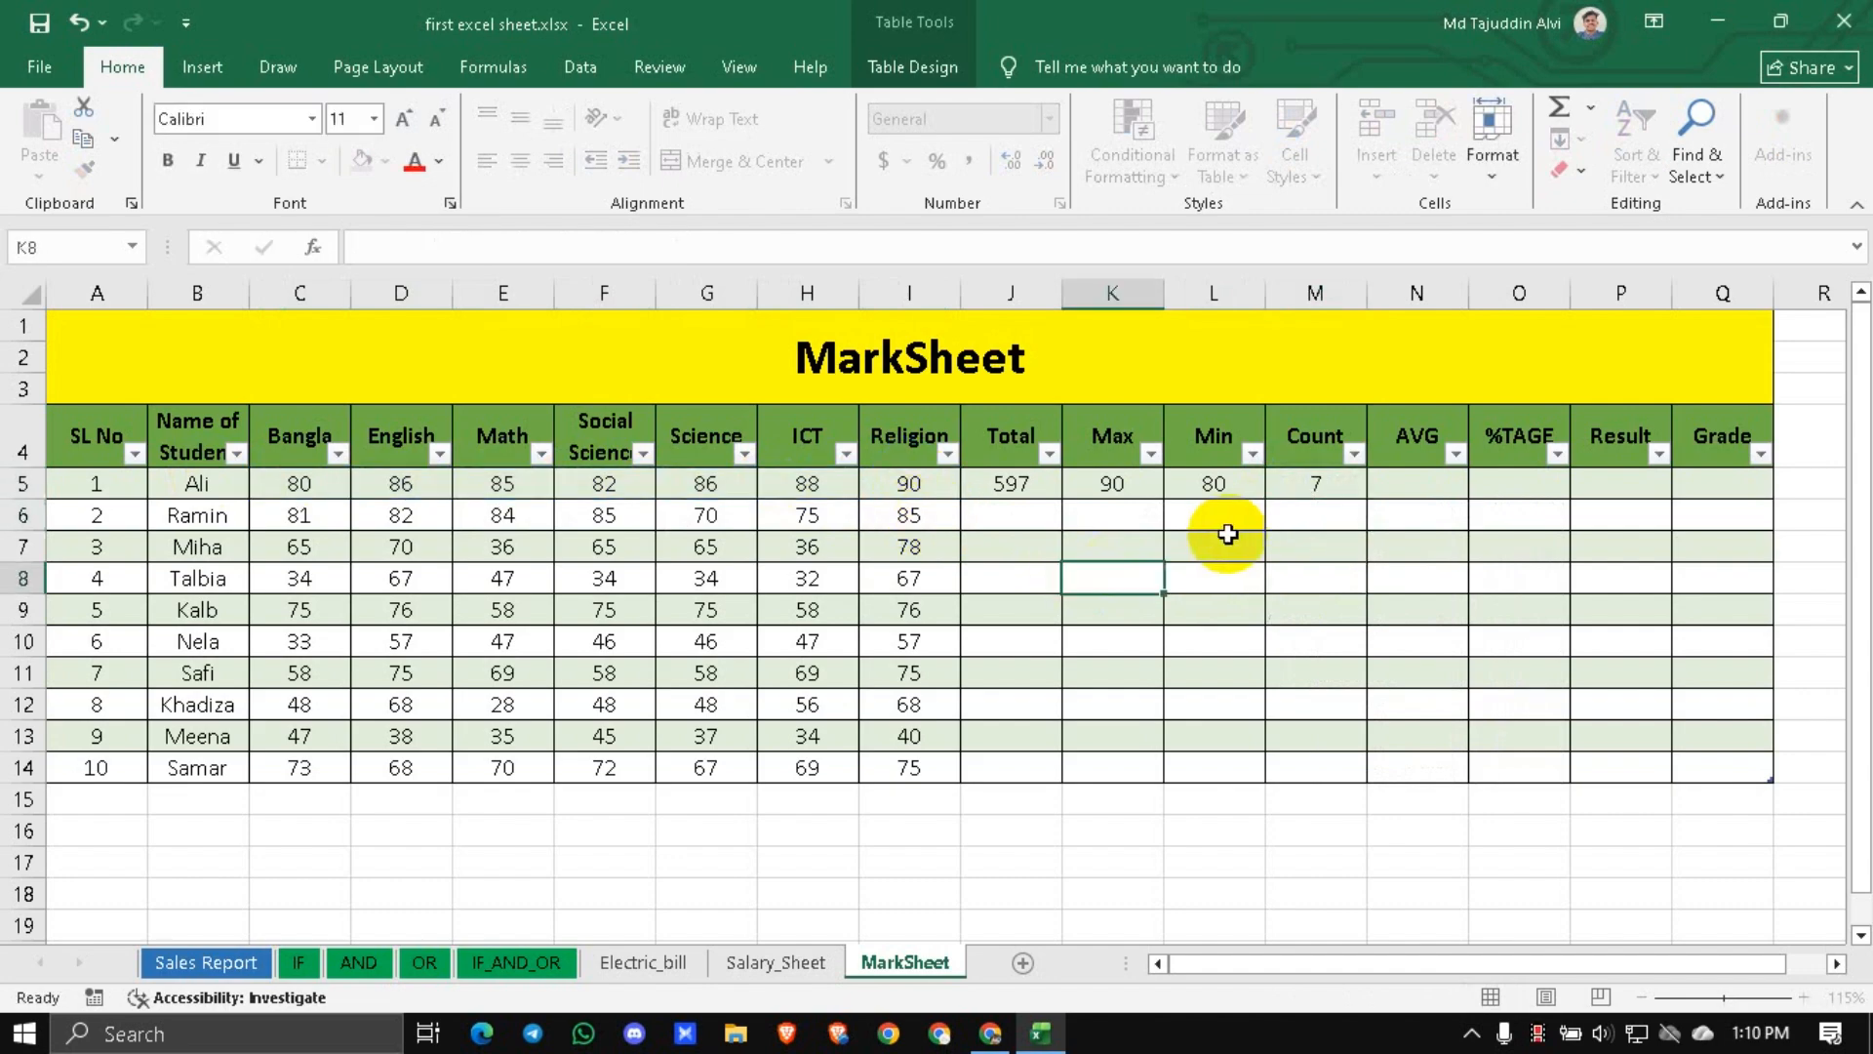
{"action": "key", "text": "Escape"}
{"action": "left_click", "coordinate": [1351, 483]}
Try to average the first student's marks in N5 with =AVG(Table2[@[Bangla]:[Religion]]), declining the suggested correction, and clear the cell.
{"action": "left_click", "coordinate": [1403, 485]}
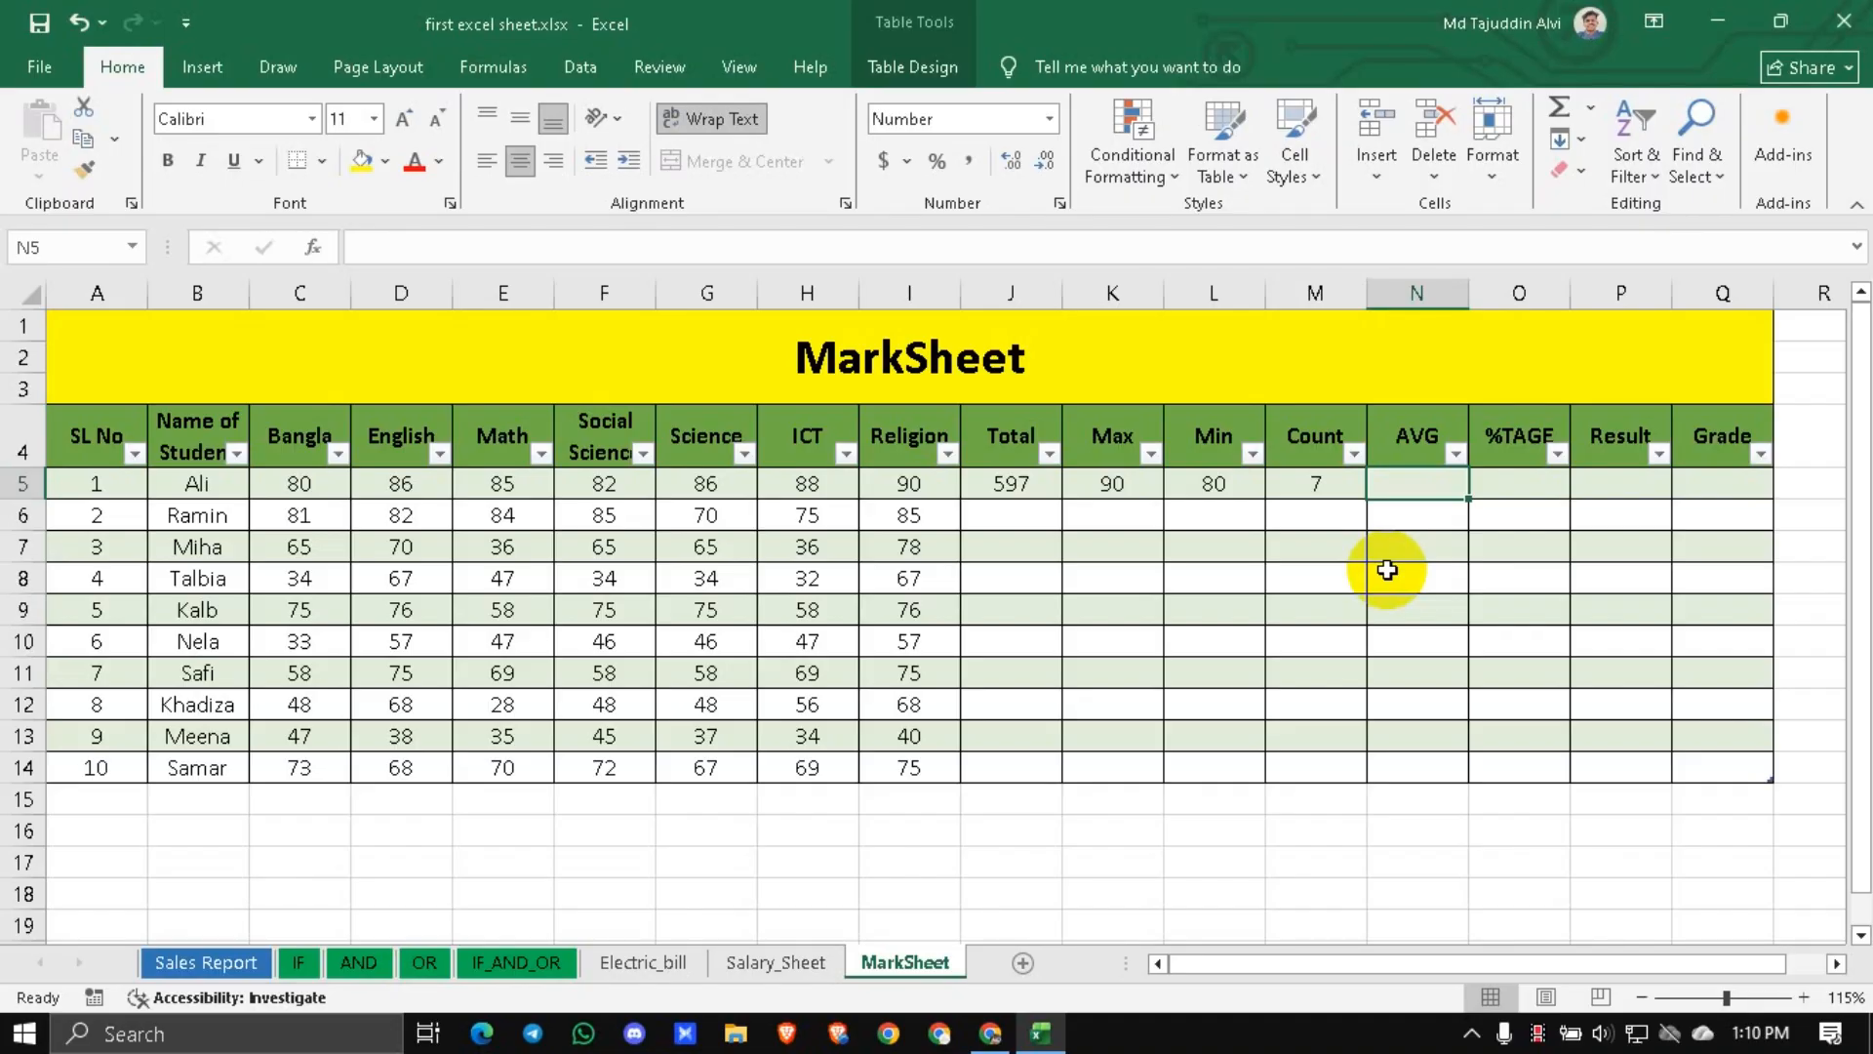
{"action": "type", "text": "=AVGF"}
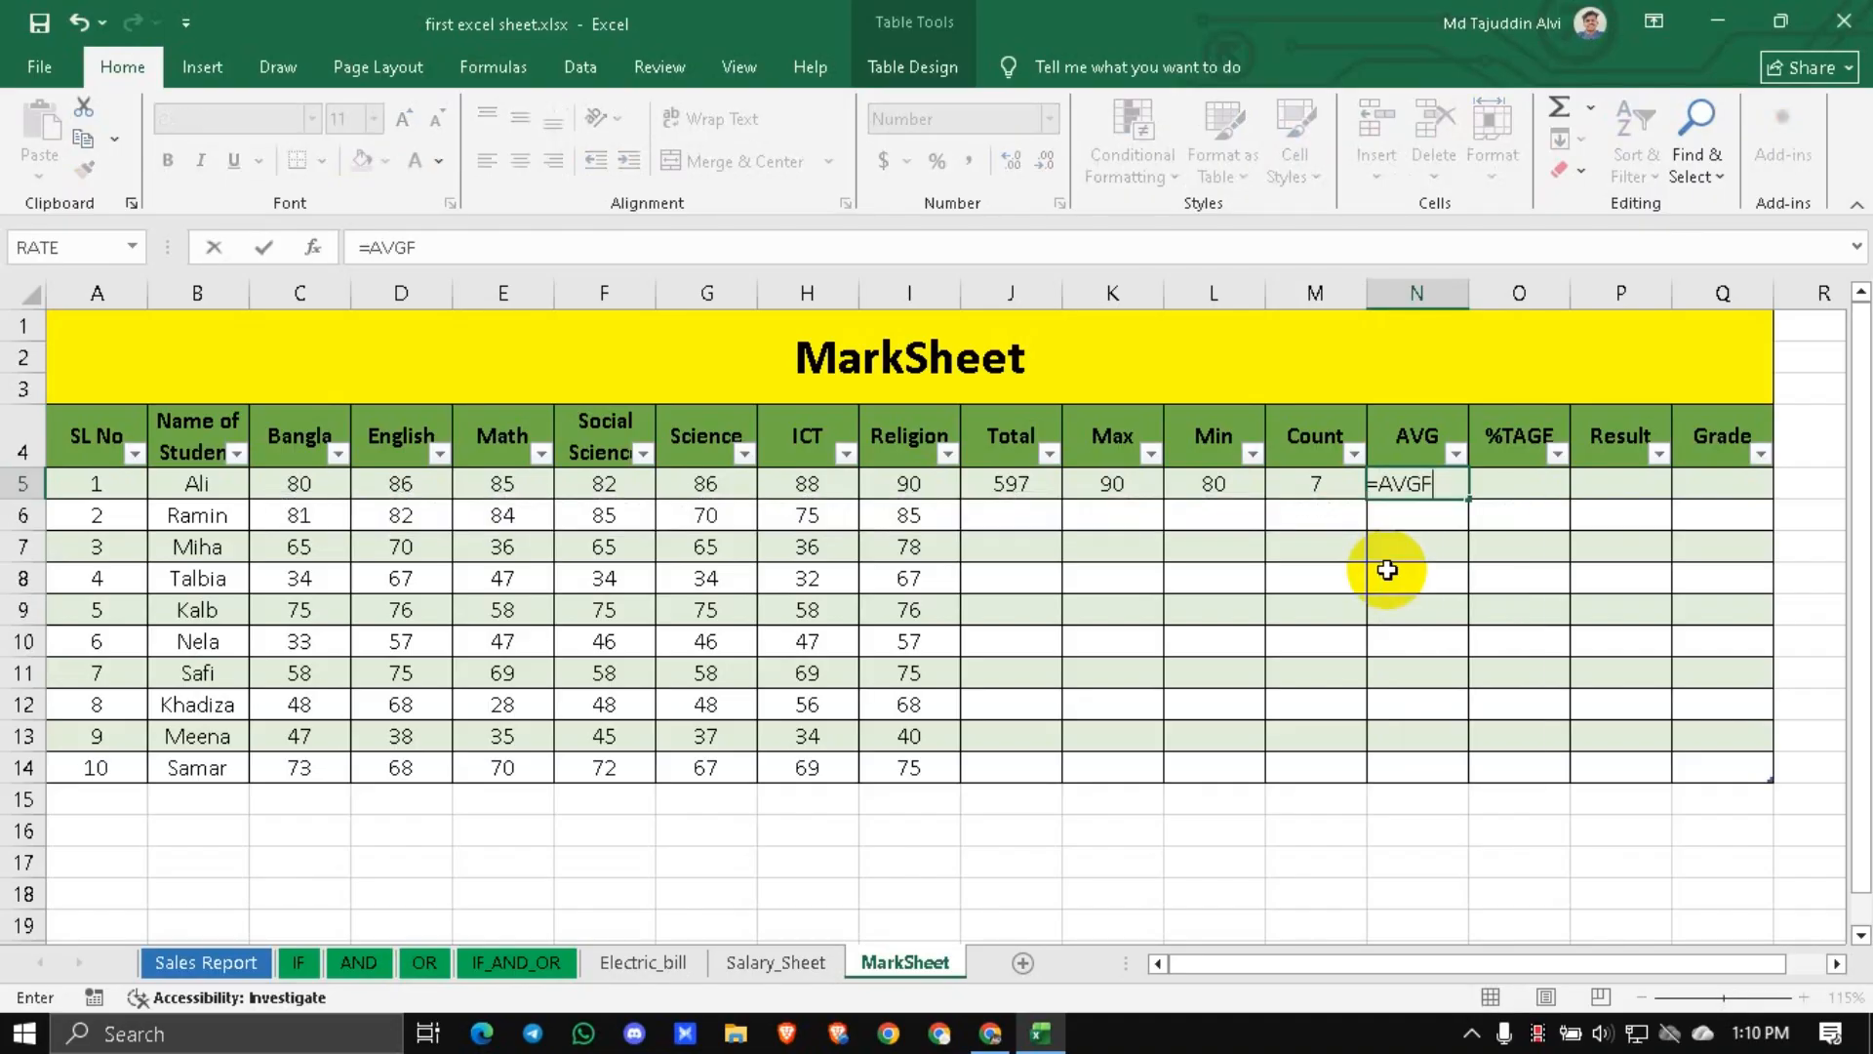
{"action": "key", "text": "BackSpace"}
{"action": "type", "text": "("}
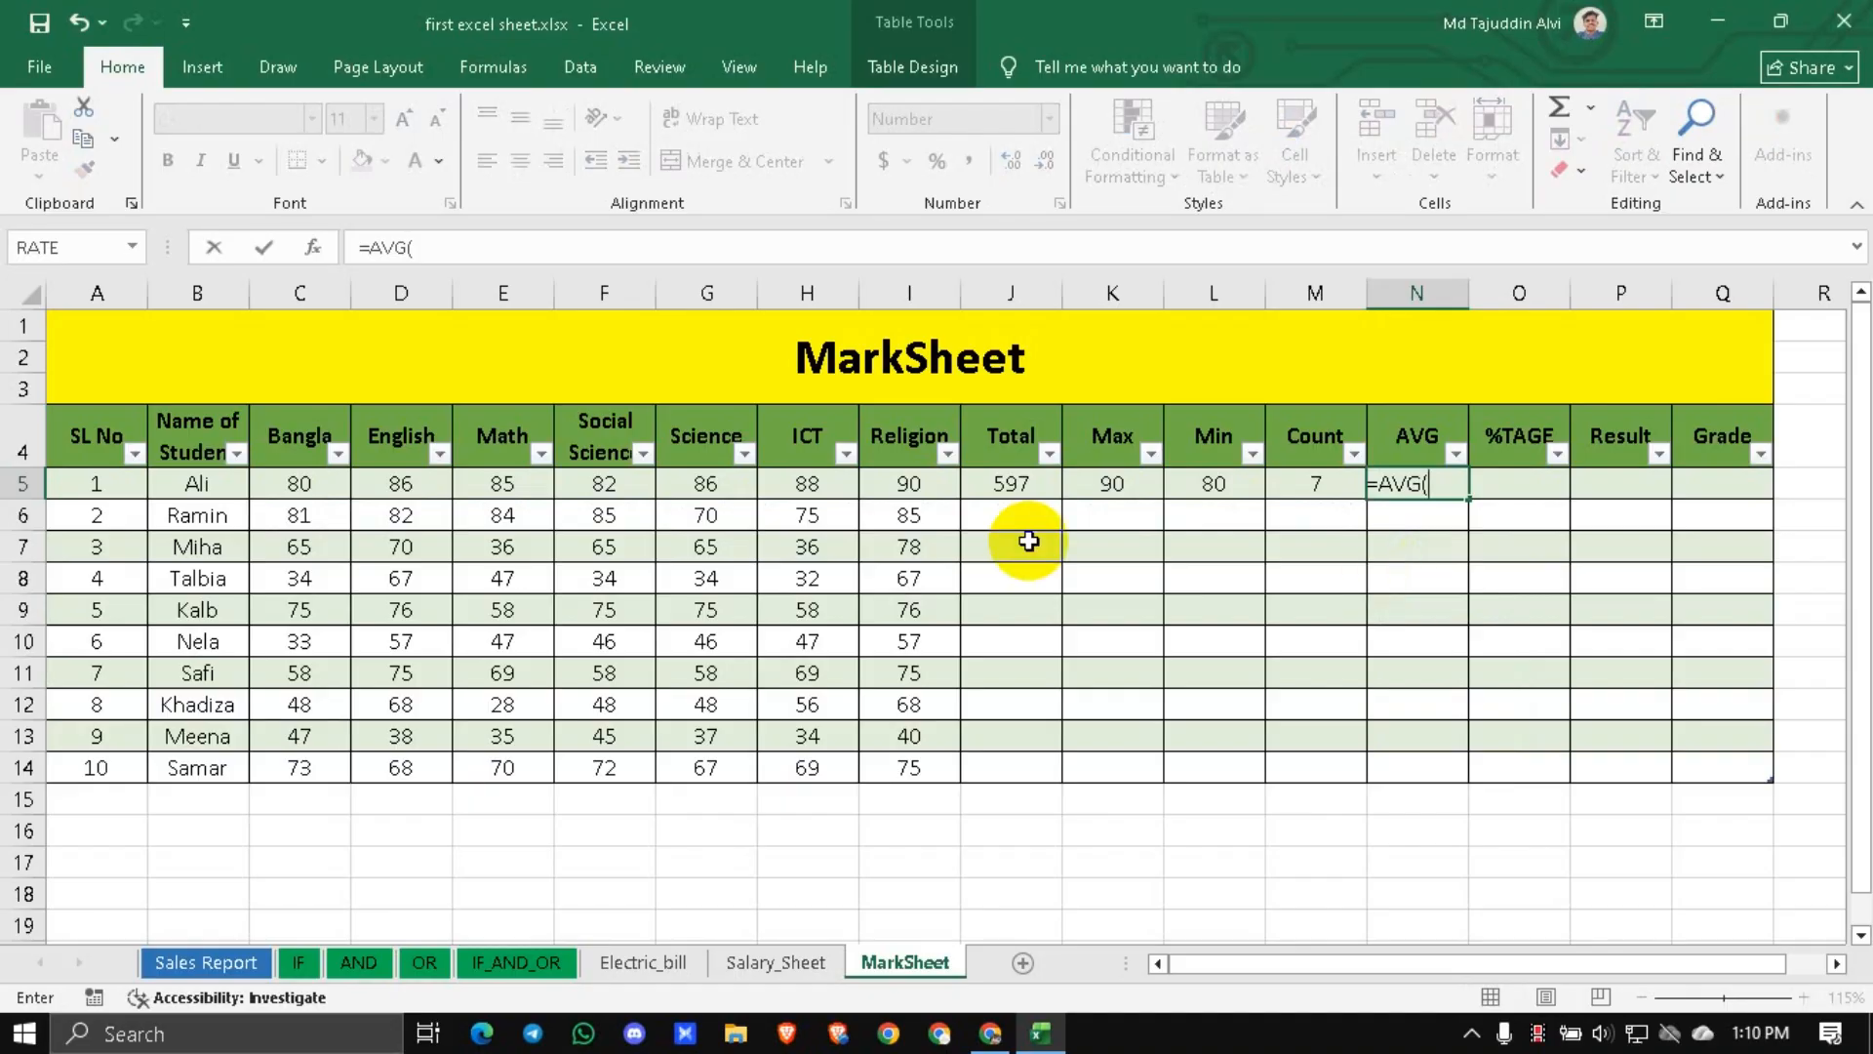
{"action": "left_click", "coordinate": [284, 478]}
{"action": "left_click_drag", "start_coordinate": [617, 485], "coordinate": [911, 476]}
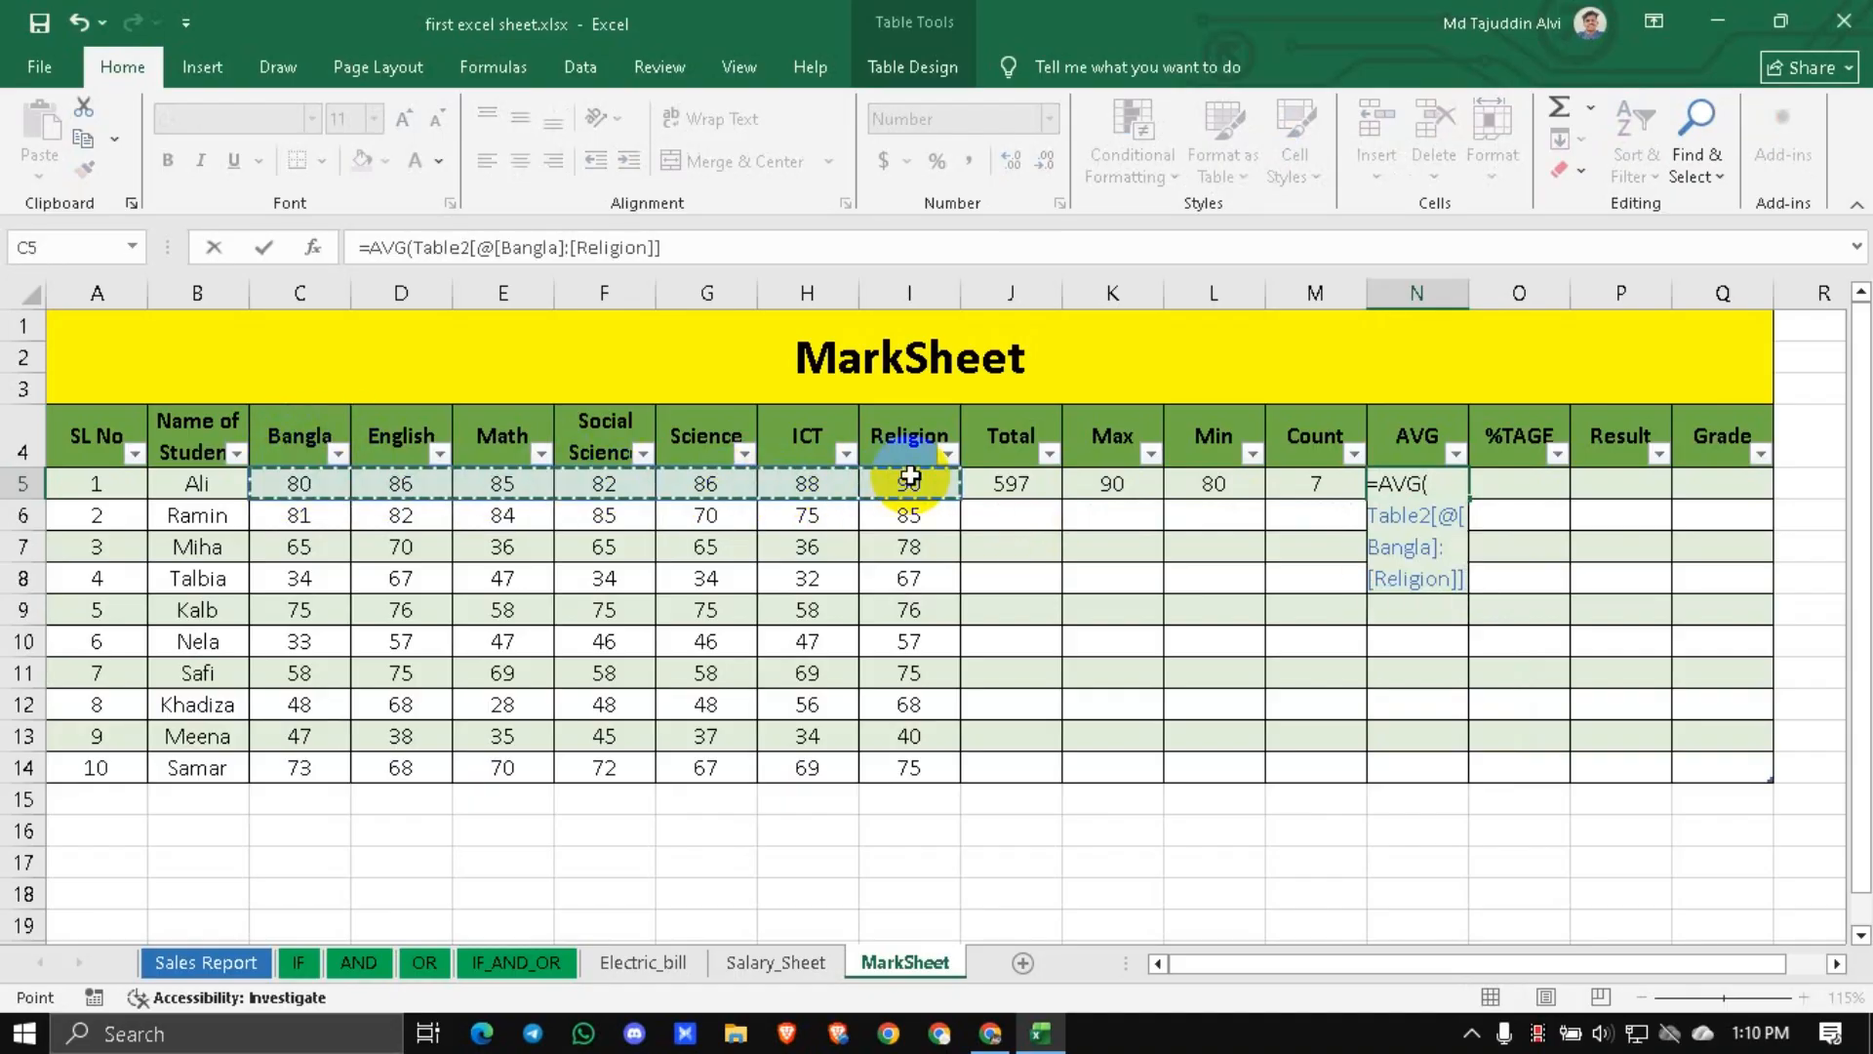
{"action": "type", "text": ")"}
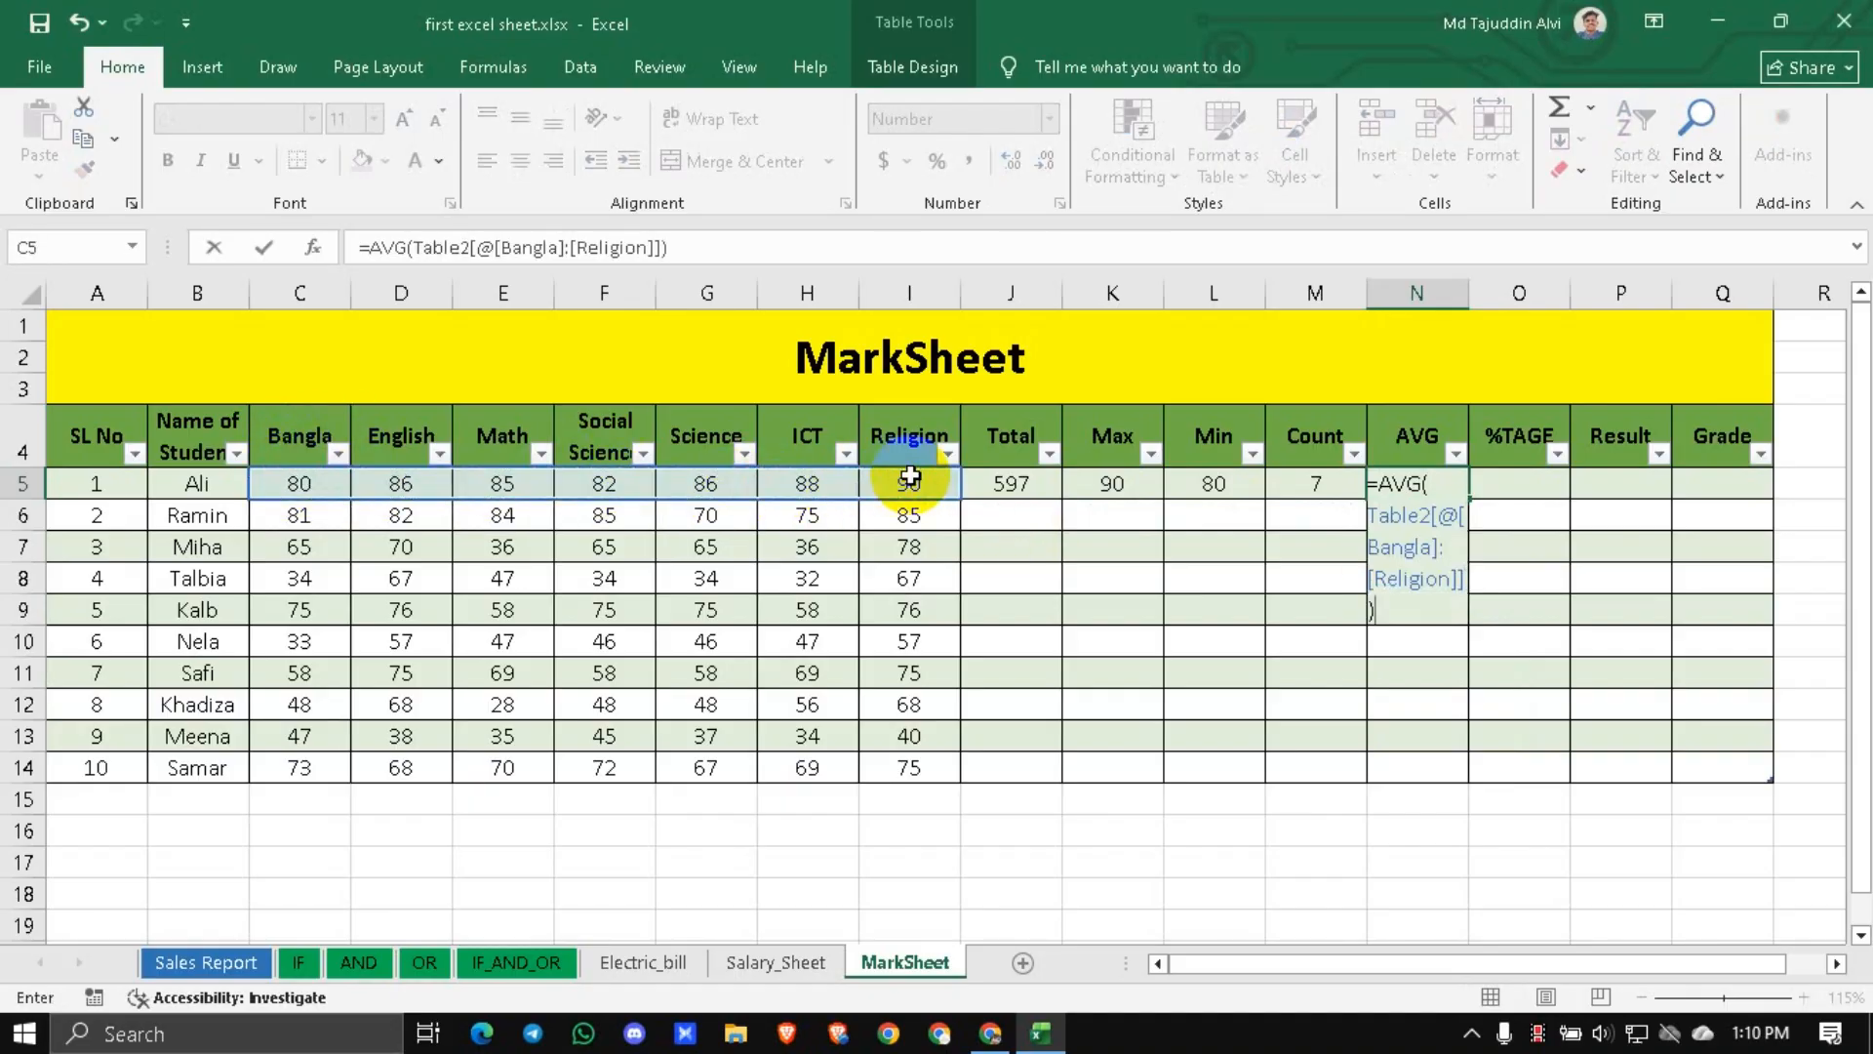
{"action": "key", "text": "Return"}
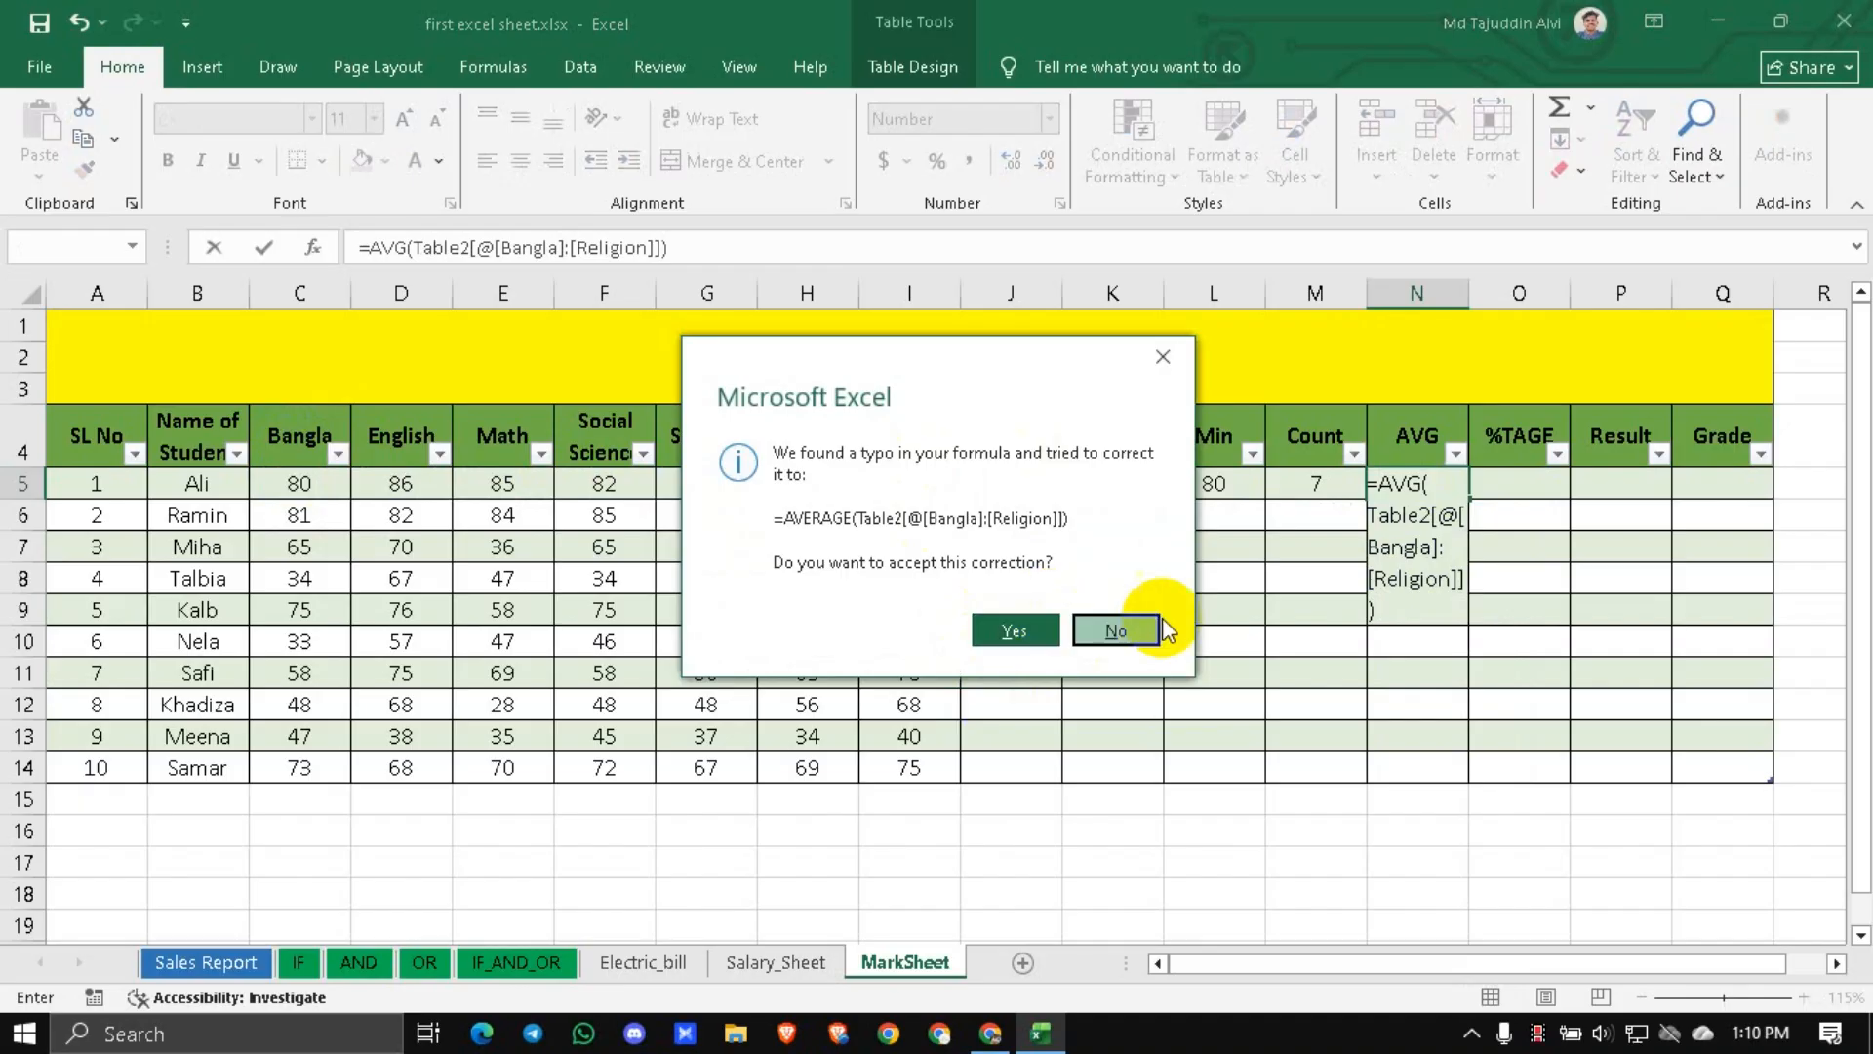
{"action": "left_click", "coordinate": [1114, 631]}
{"action": "left_click", "coordinate": [1420, 485]}
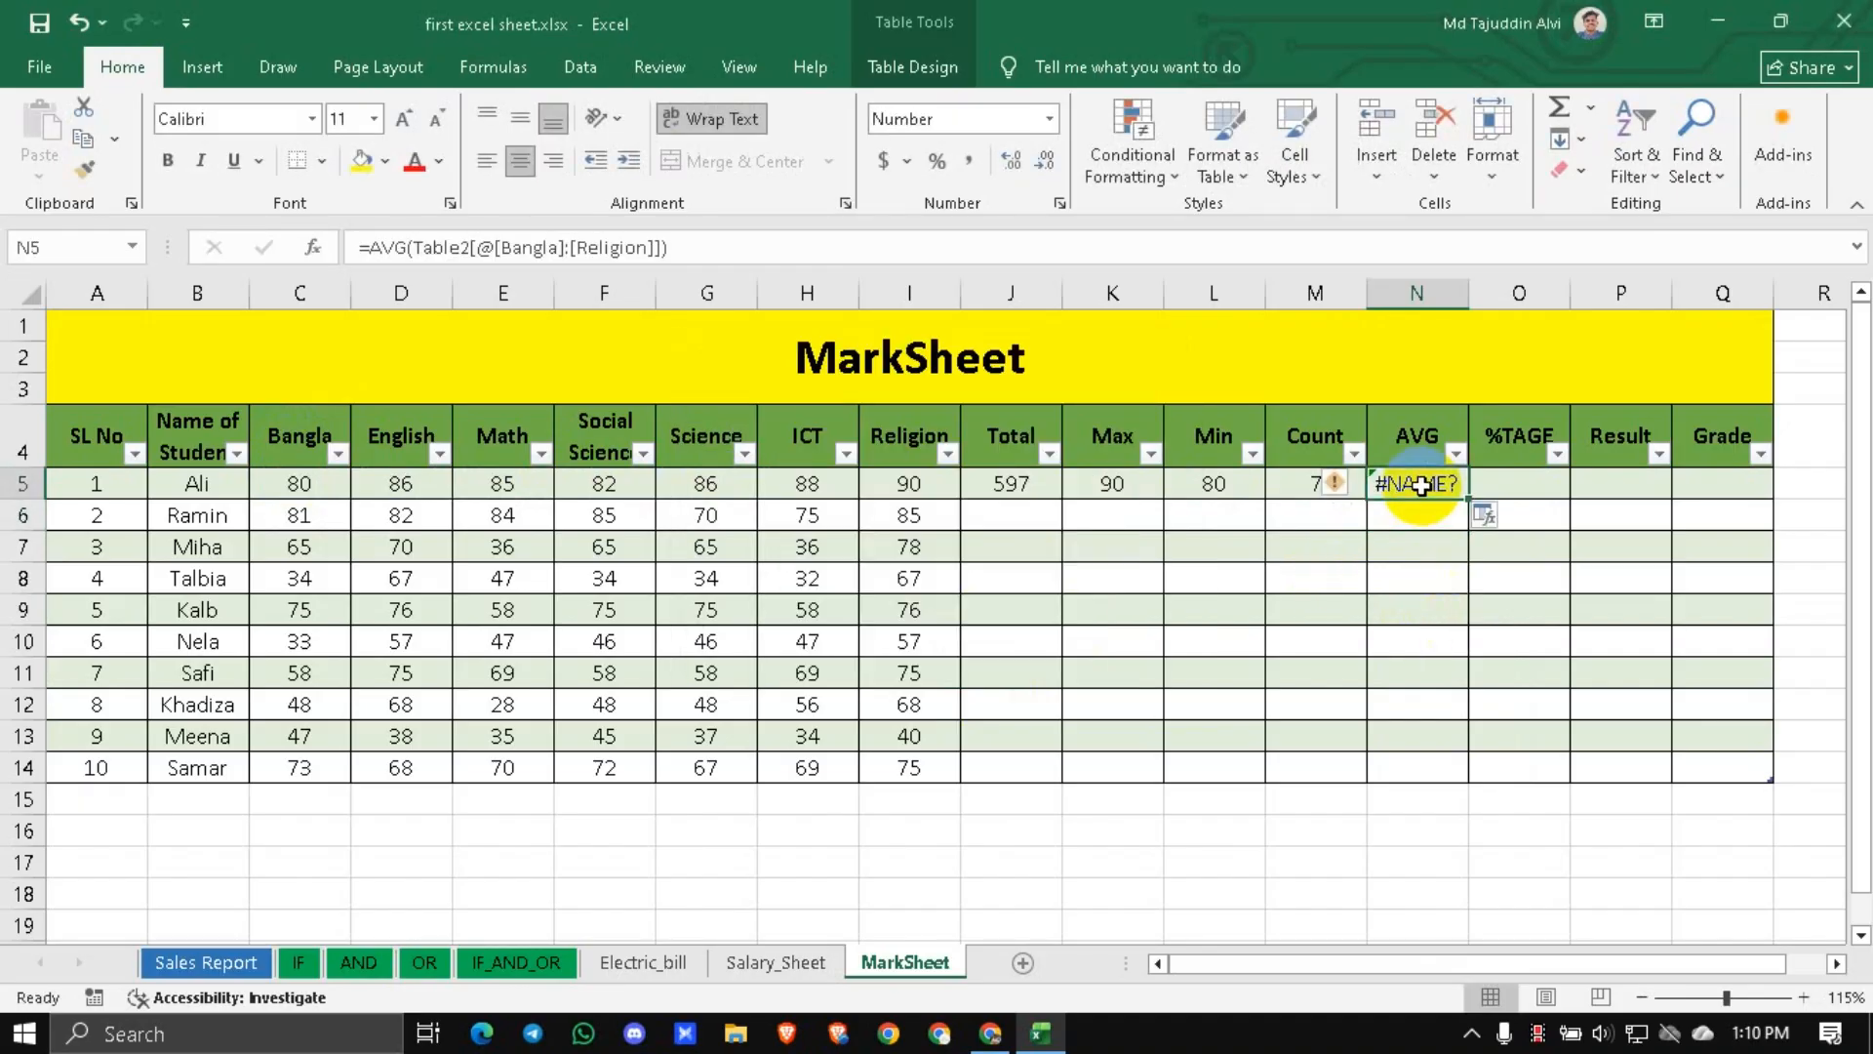
{"action": "key", "text": "Delete"}
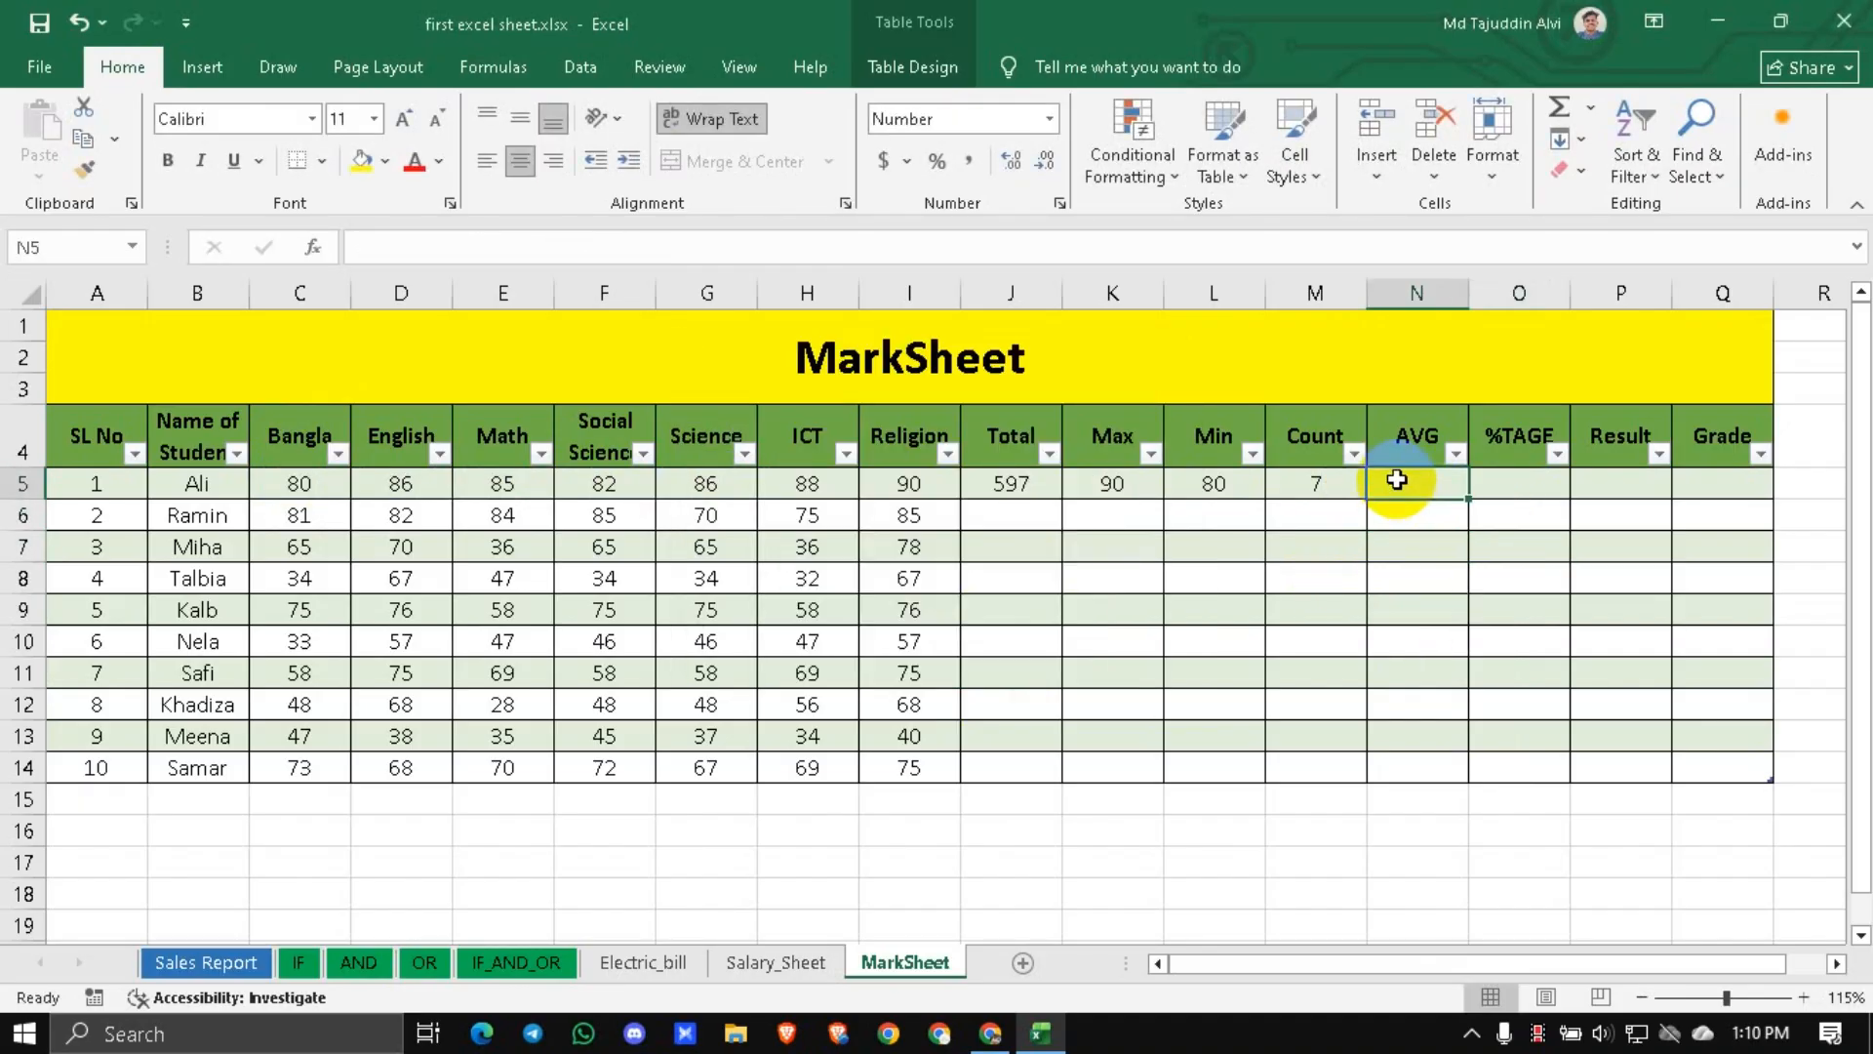
Retry the AVG formula over Bangla to Religion in N5, reject the AVERAGE correction again and delete the formula.
{"action": "type", "text": "=AVF"}
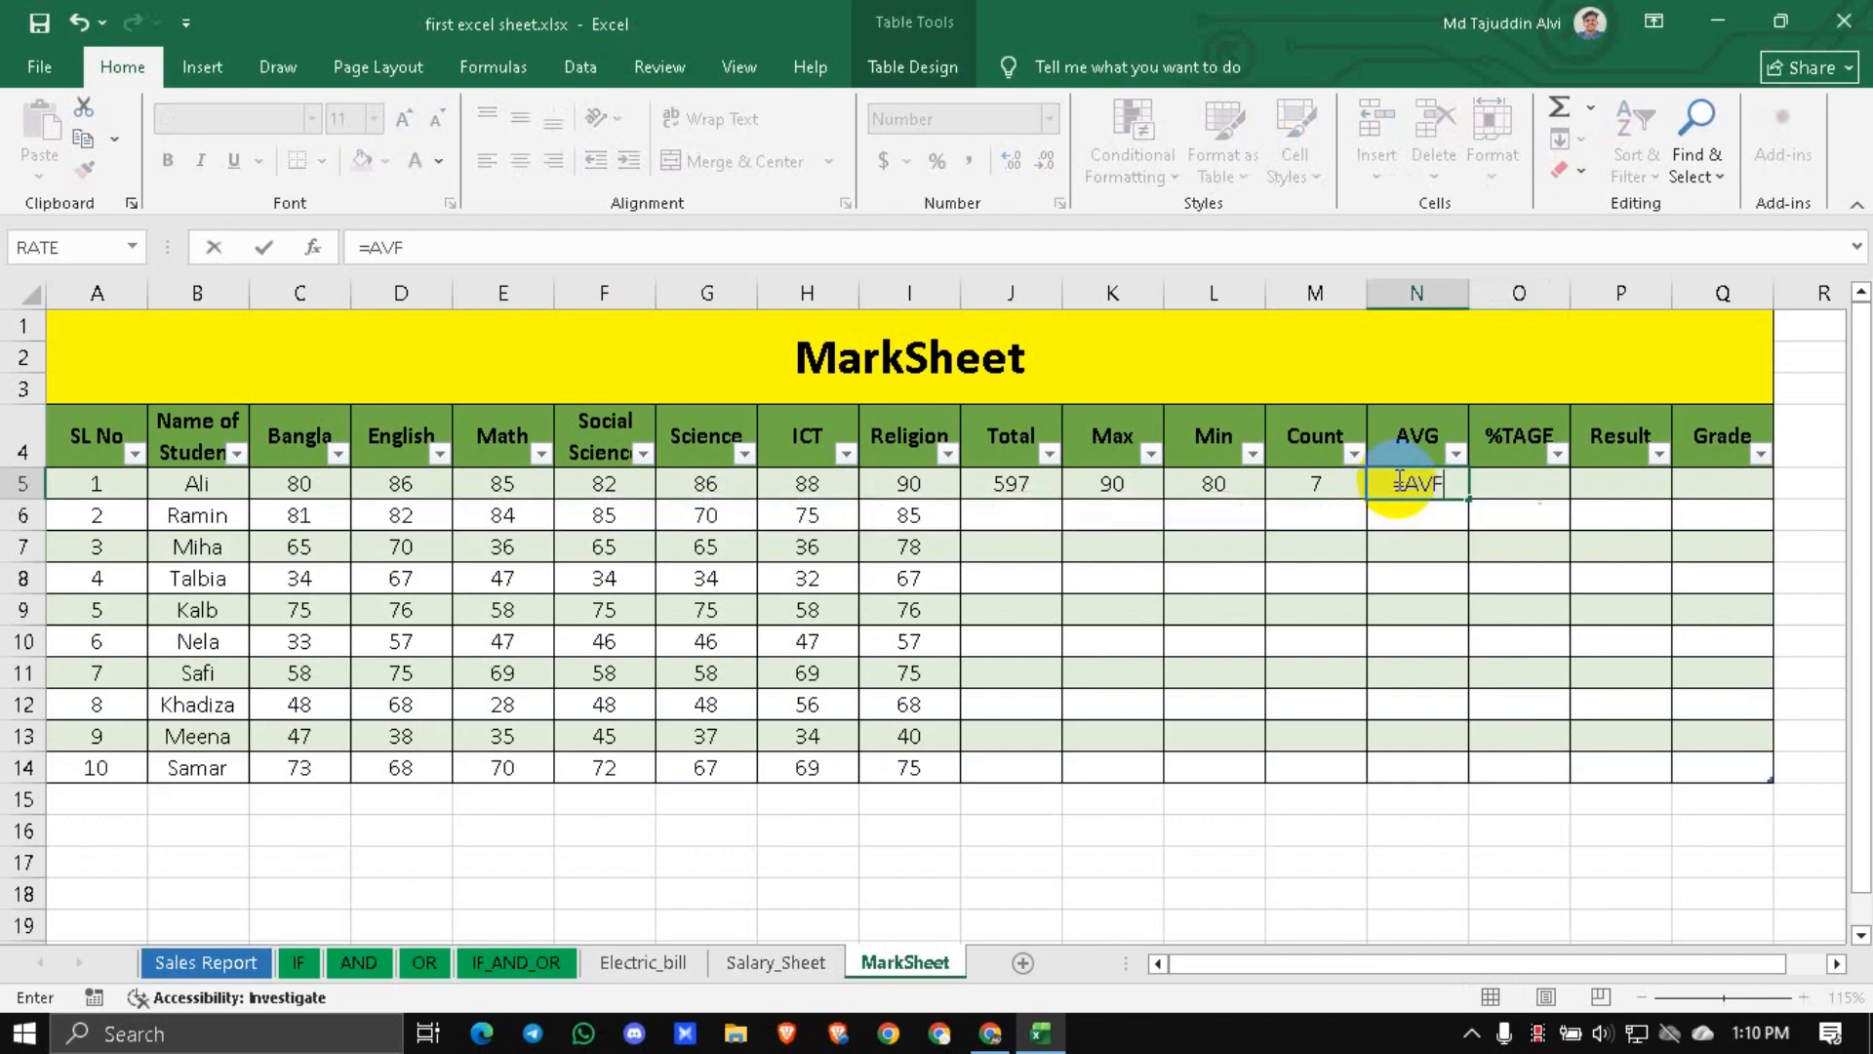
{"action": "key", "text": "BackSpace"}
{"action": "type", "text": "G"}
{"action": "type", "text": "("}
{"action": "left_click_drag", "start_coordinate": [313, 481], "coordinate": [935, 474]}
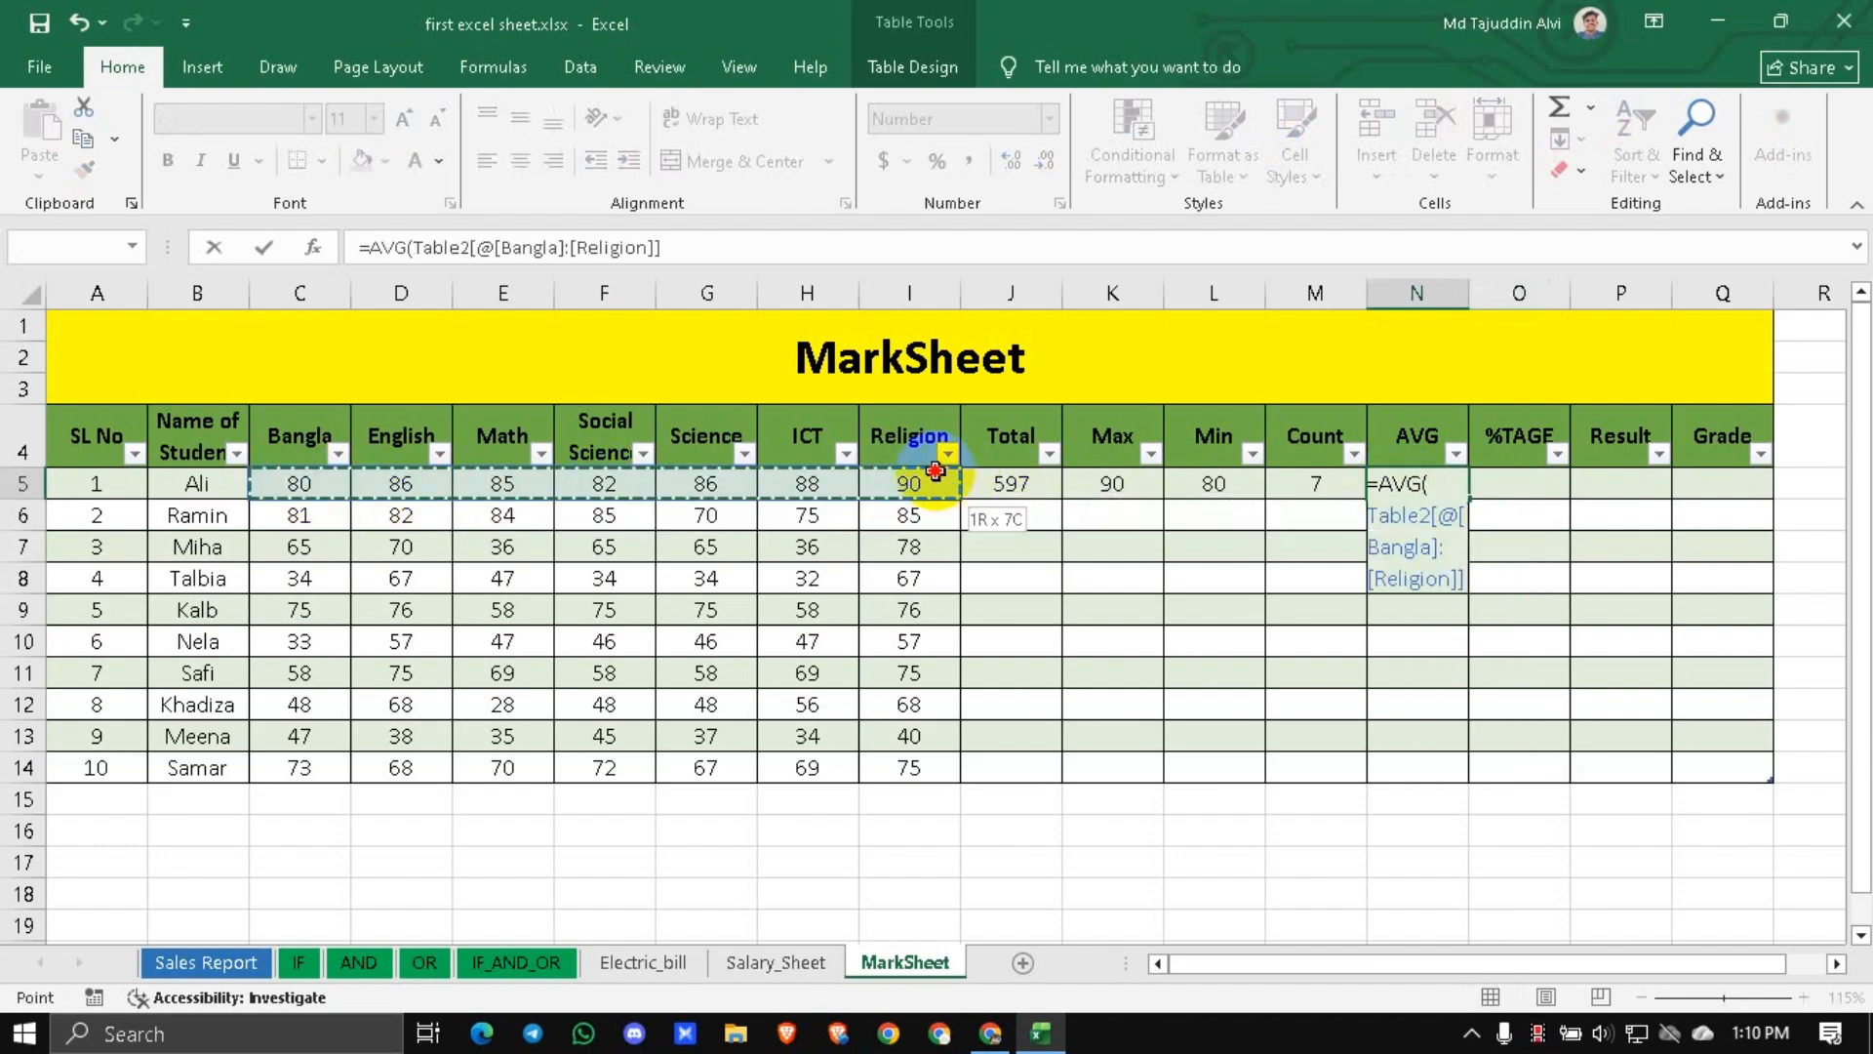
{"action": "type", "text": ")"}
{"action": "key", "text": "Return"}
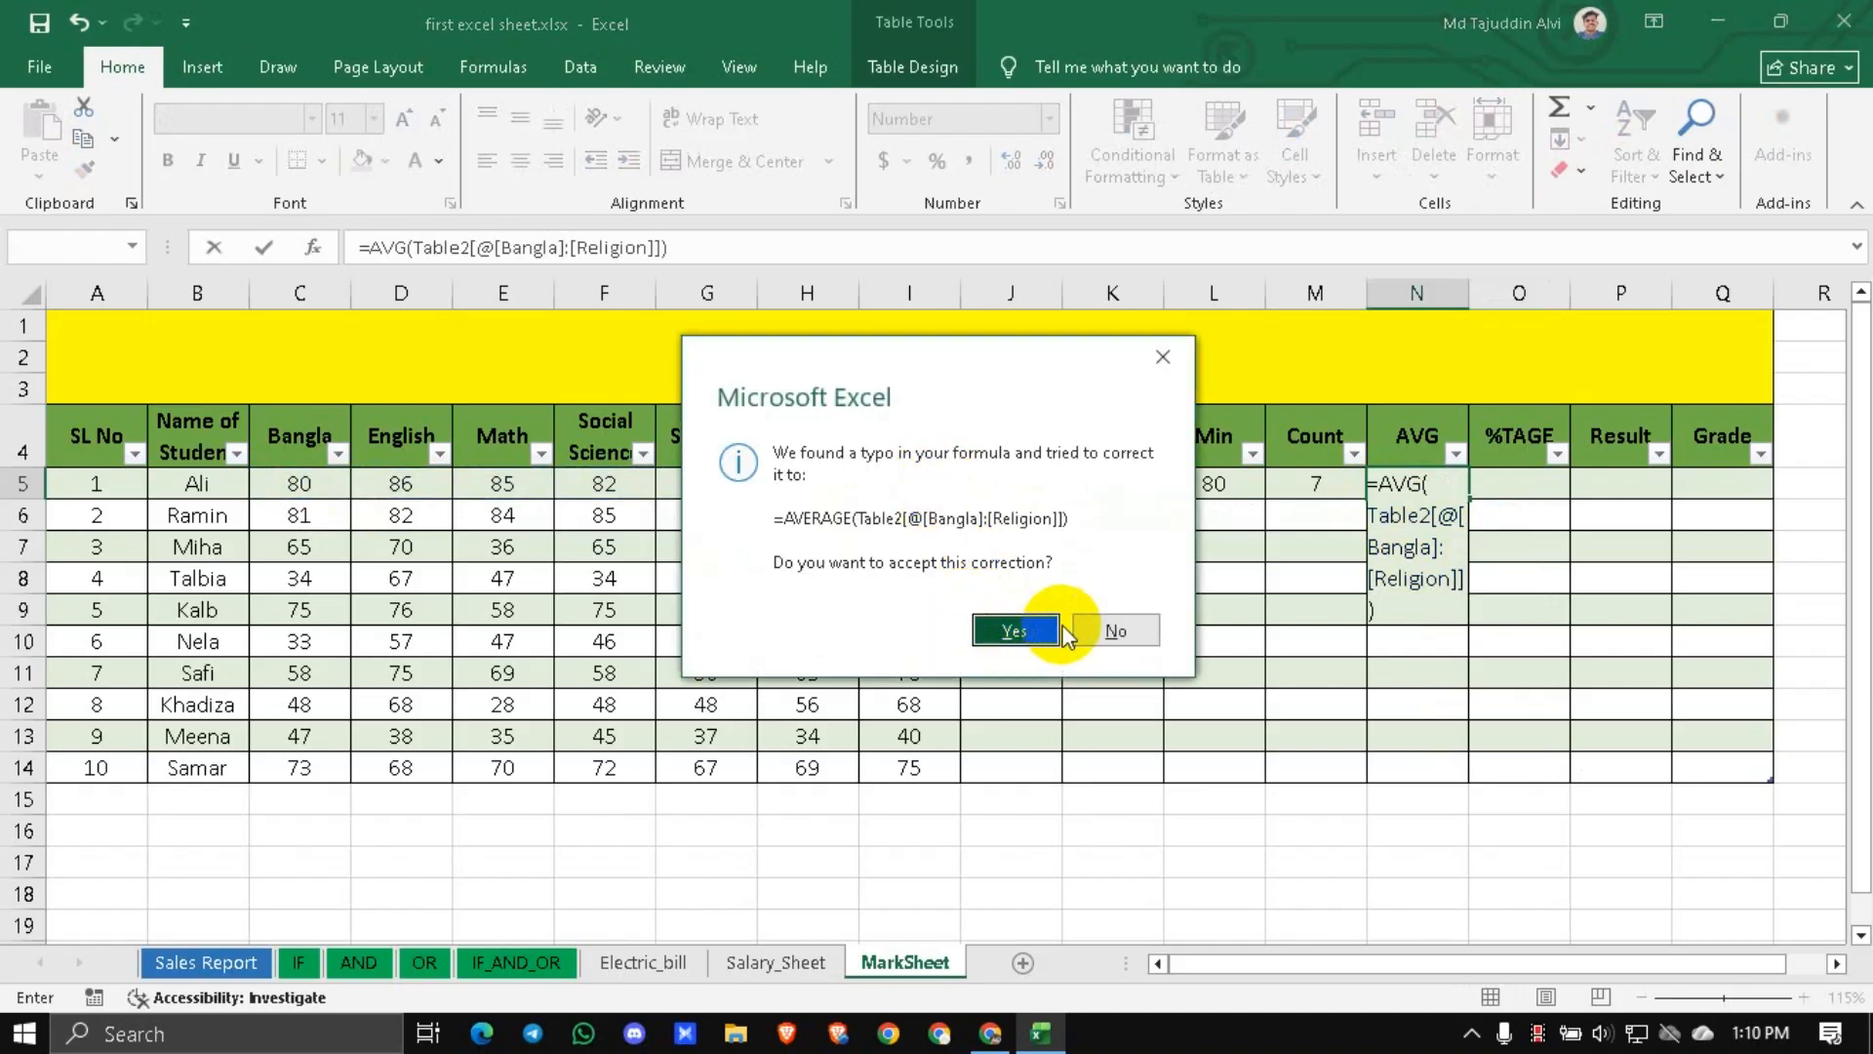
{"action": "left_click", "coordinate": [1115, 633]}
{"action": "left_click", "coordinate": [1417, 488]}
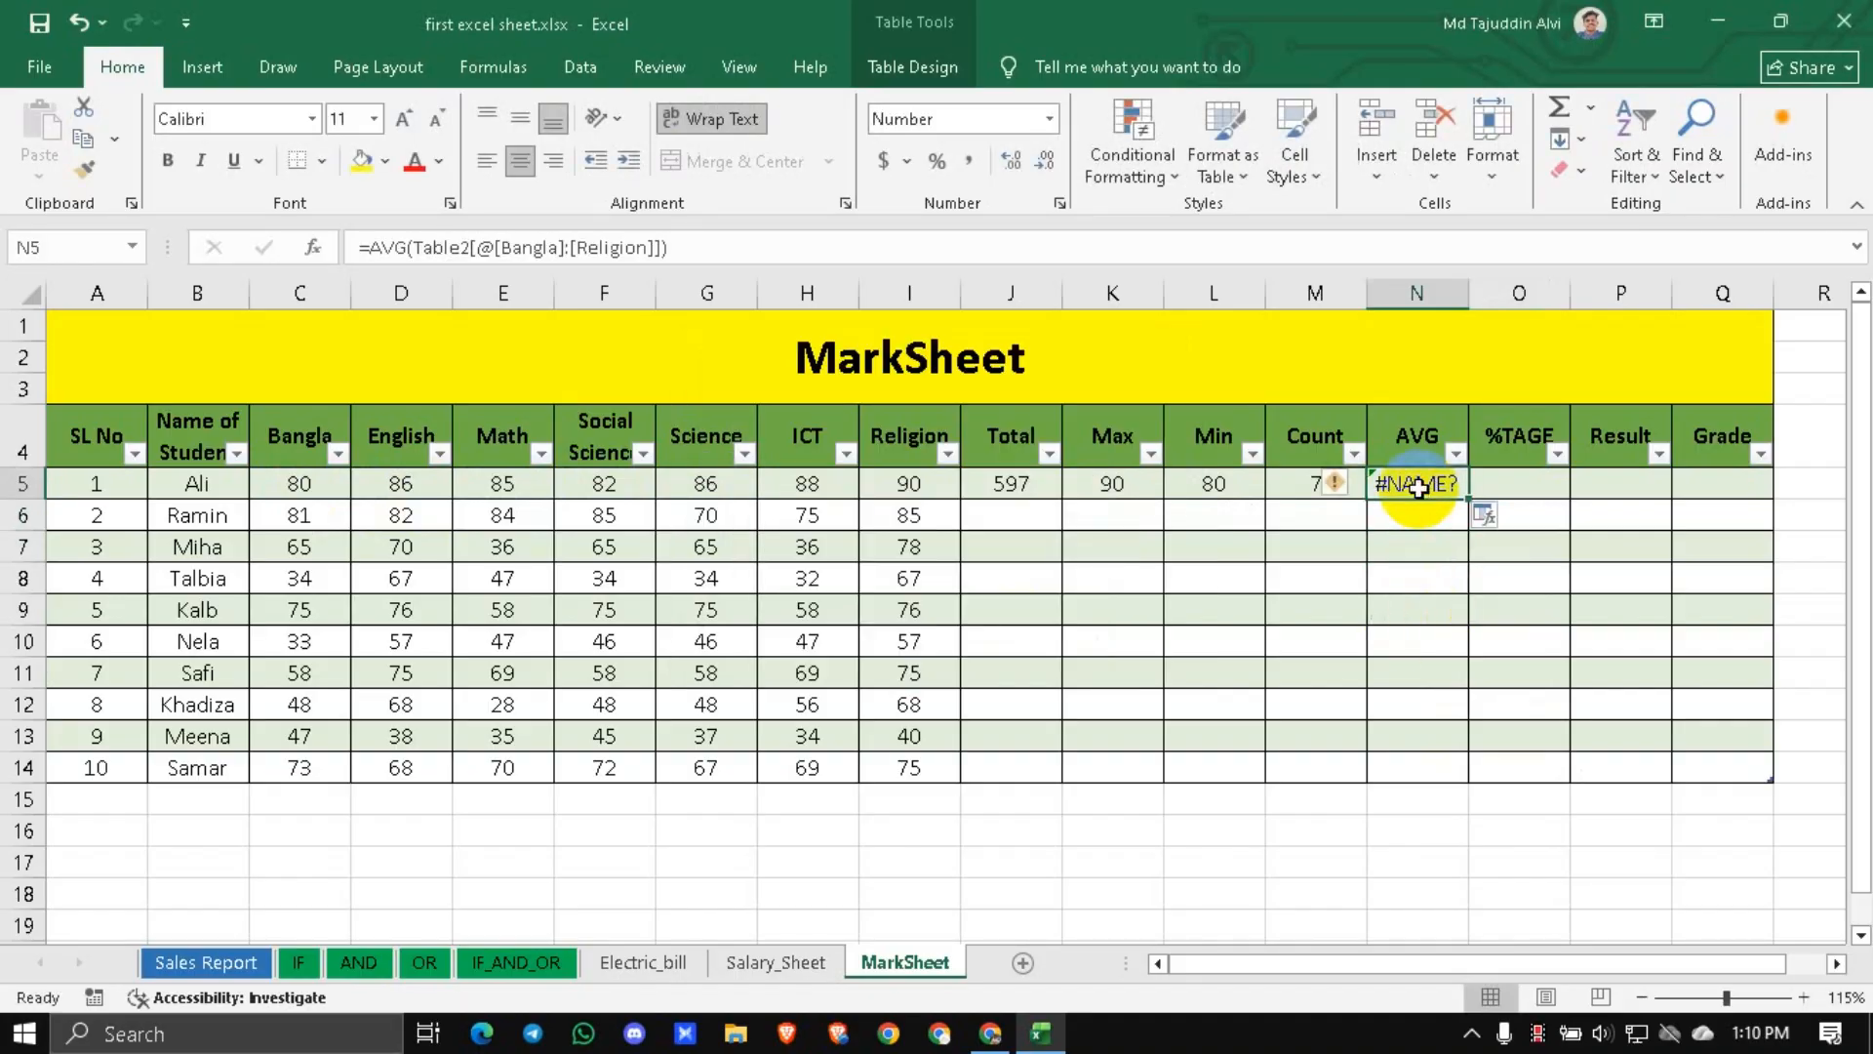
{"action": "key", "text": "Delete"}
Average the first student's marks in N5 with =AVERAGE(Table2[@[Bangla]:[Religion]]) and check the formula.
{"action": "type", "text": "+"}
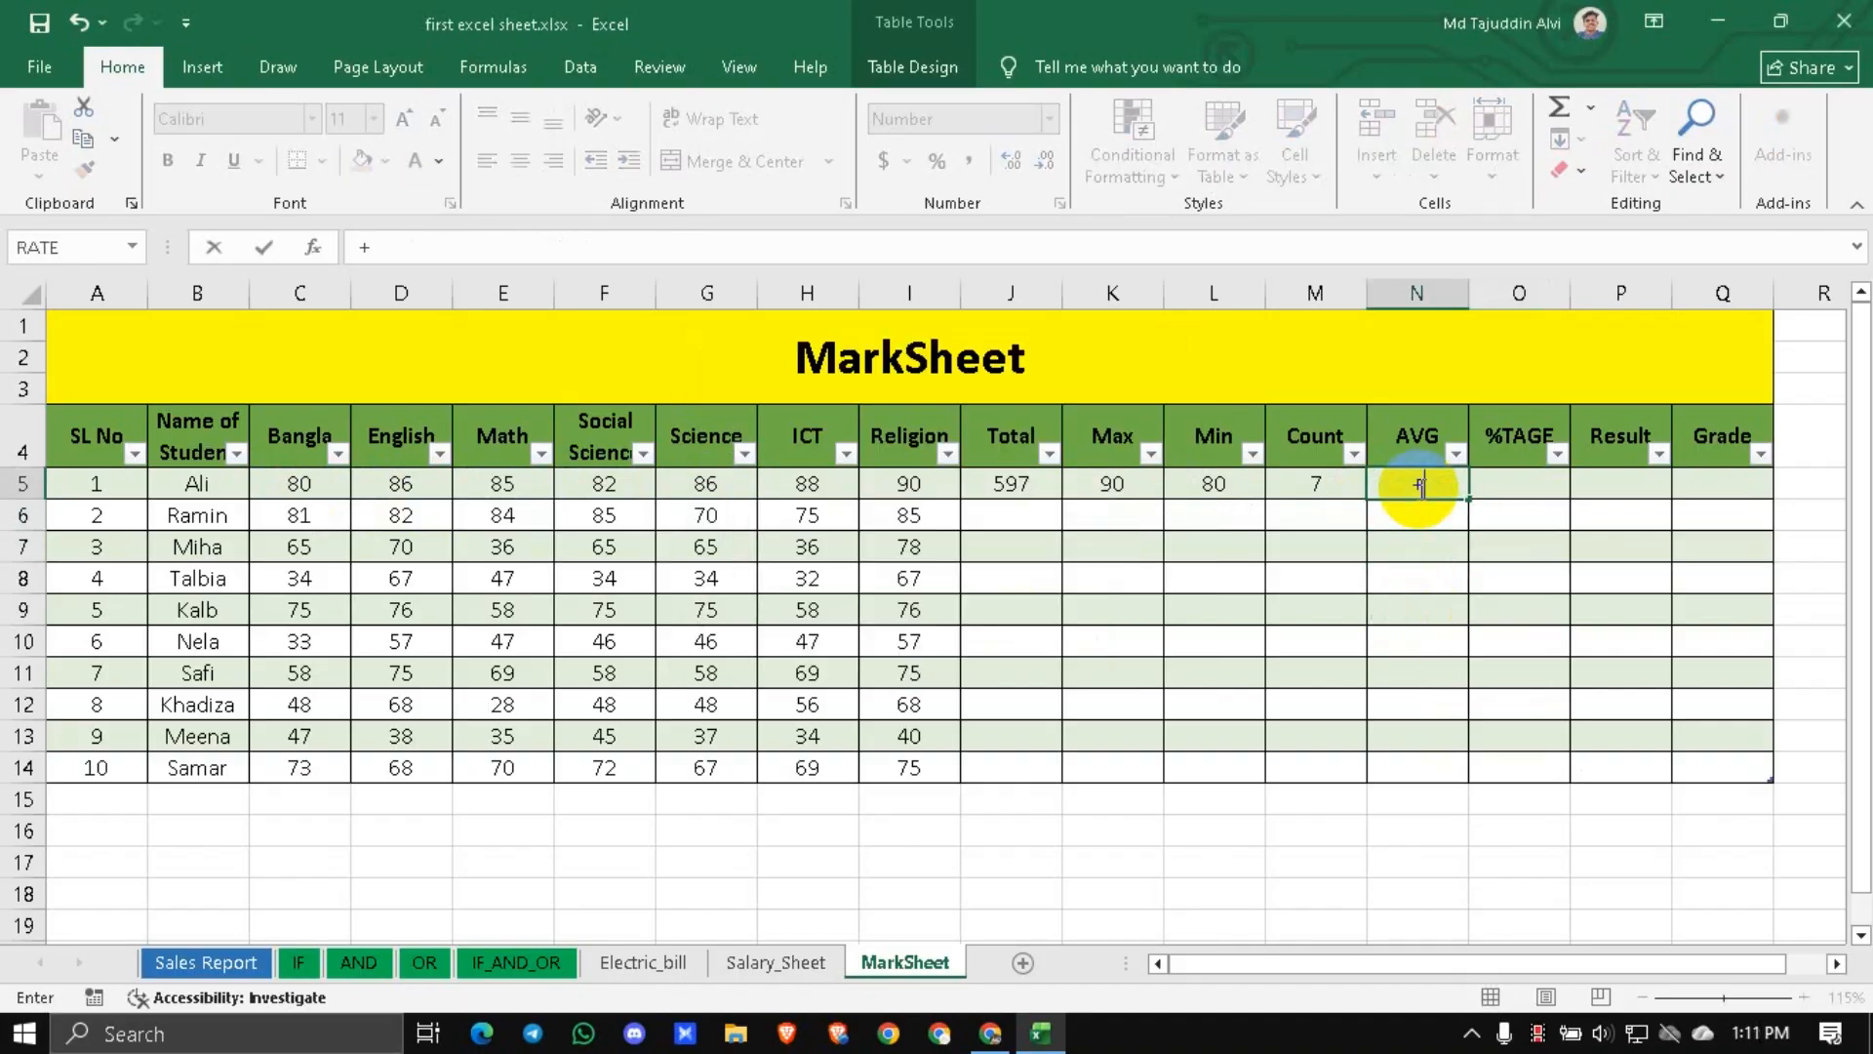
{"action": "type", "text": "AVE"}
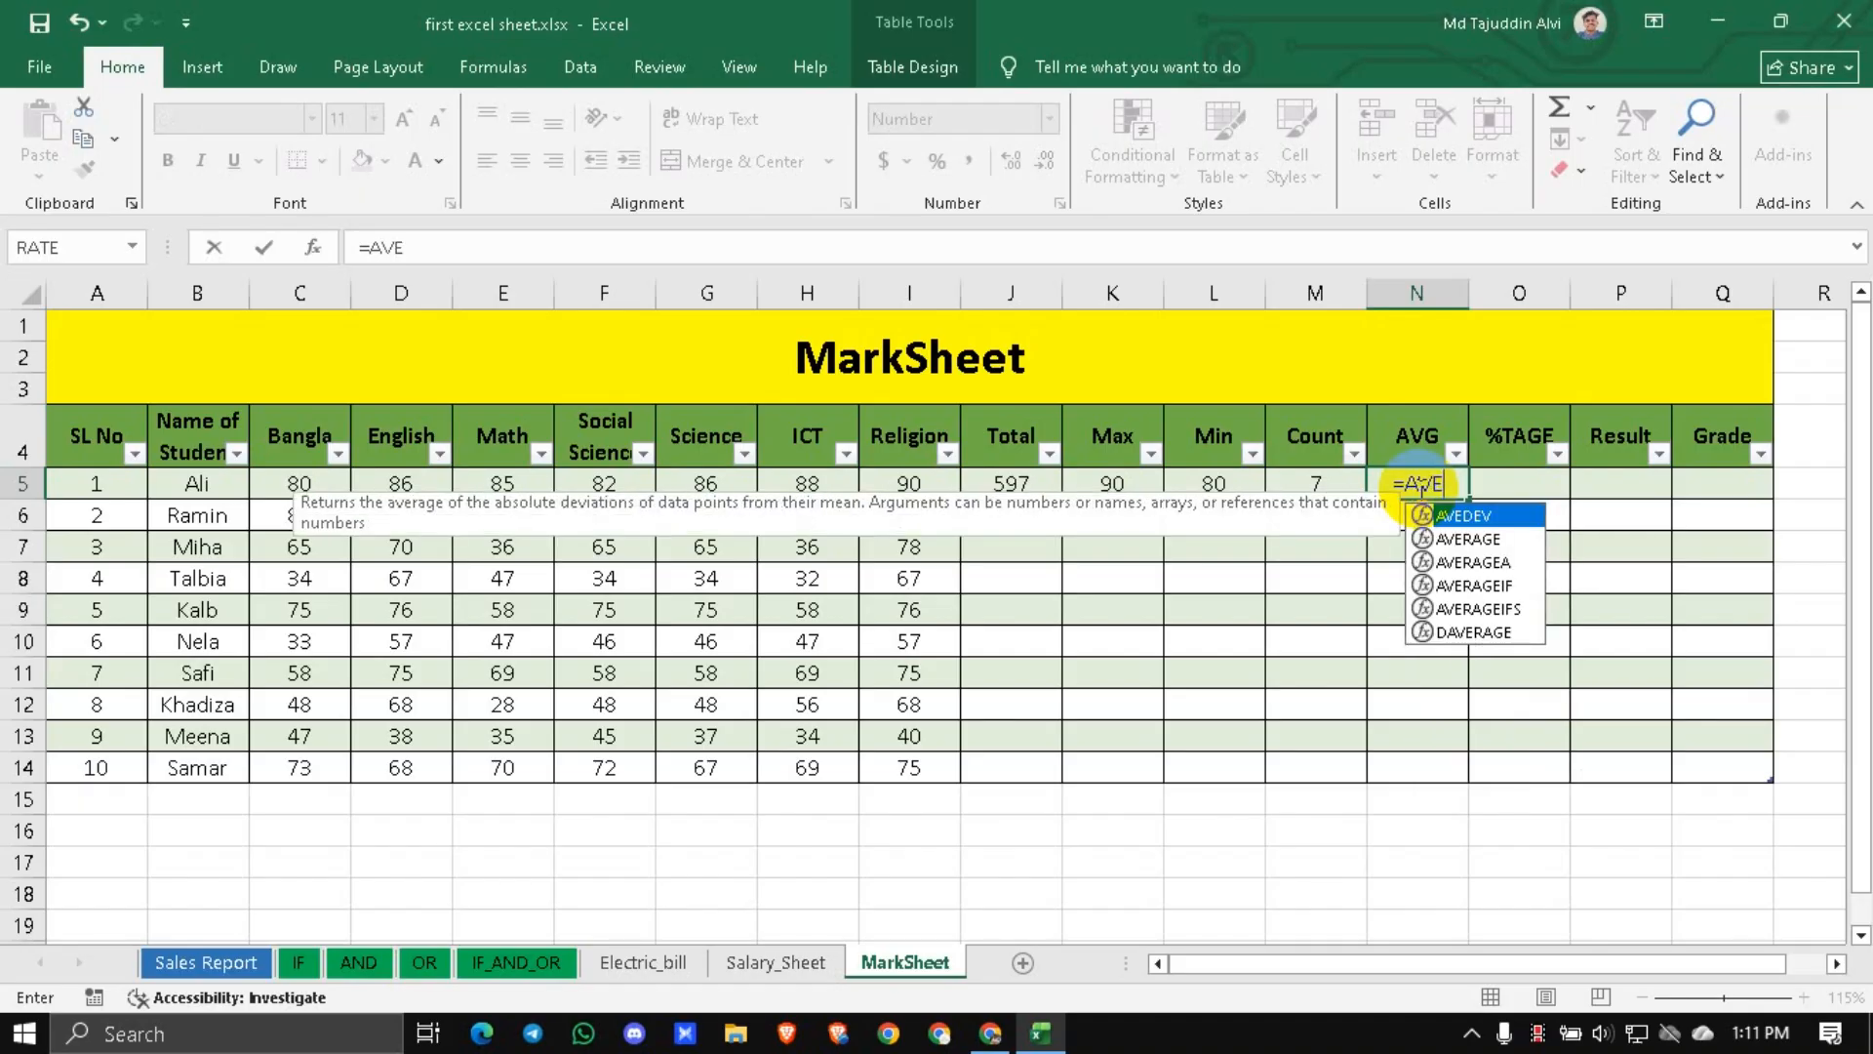
{"action": "type", "text": "RAGE"}
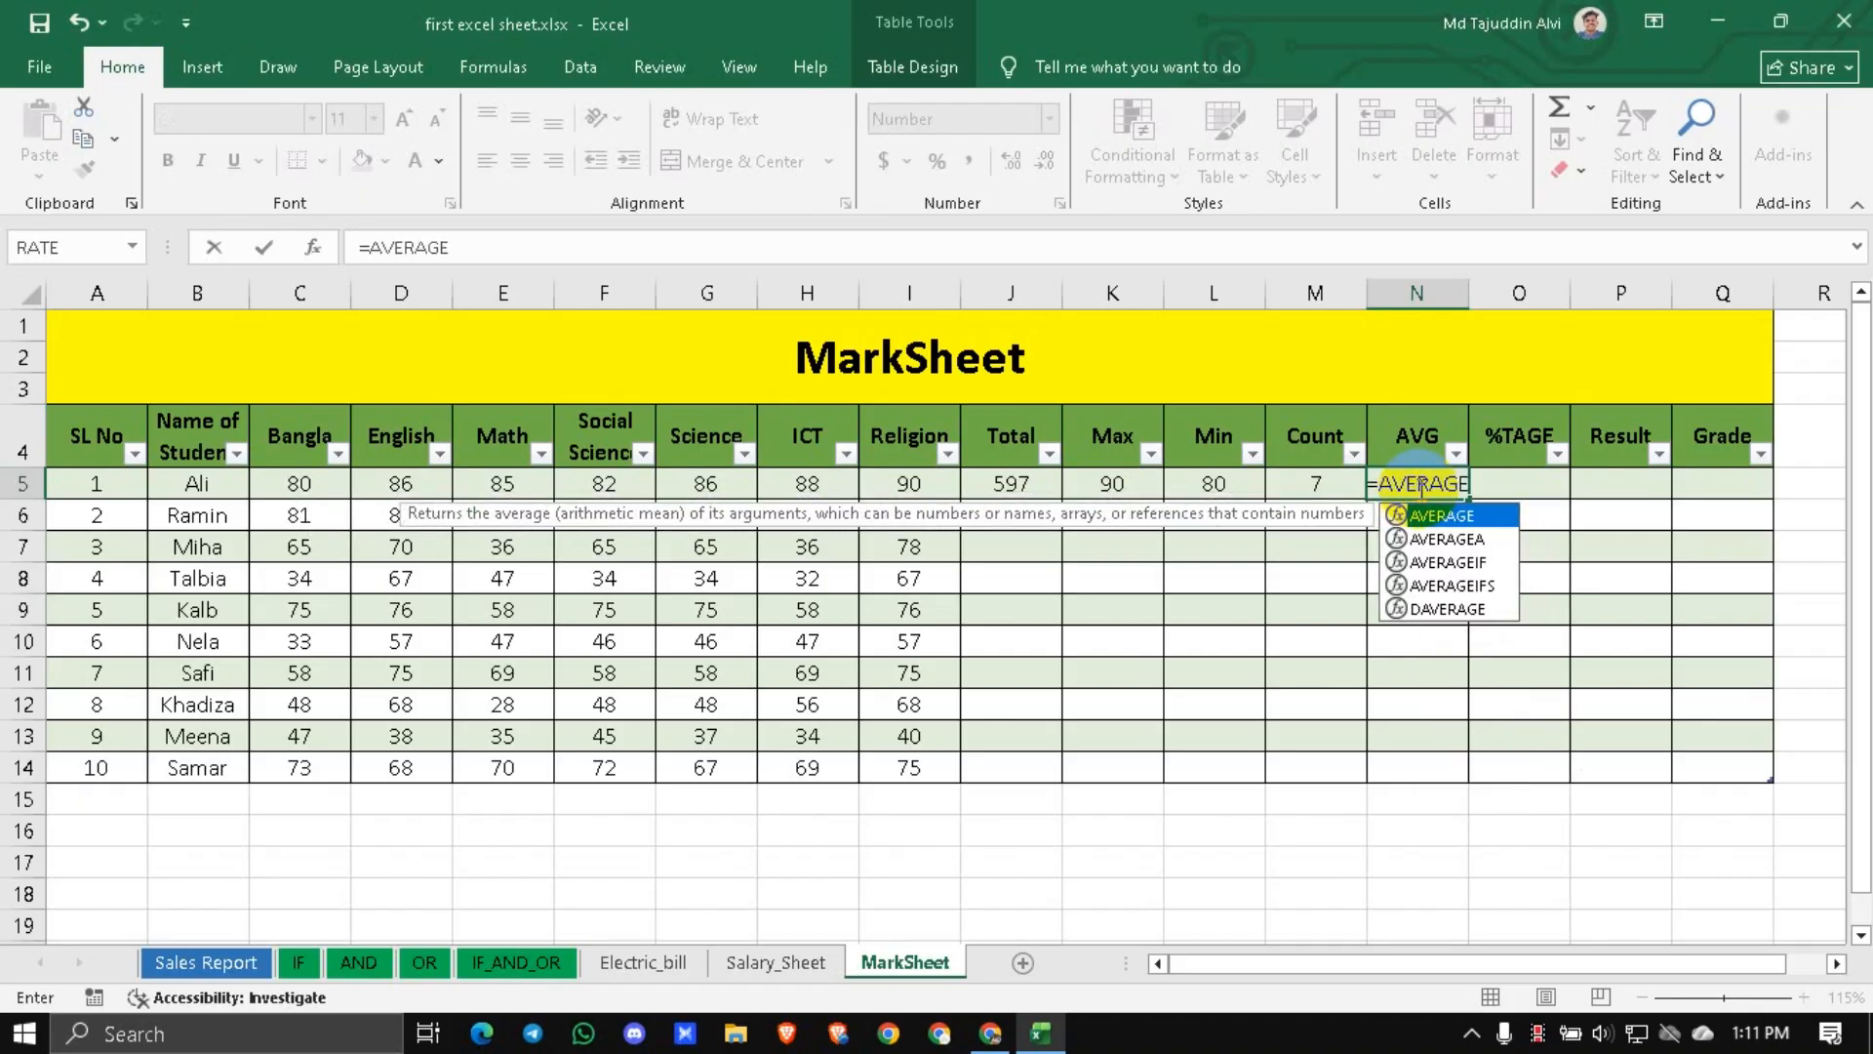
{"action": "type", "text": "("}
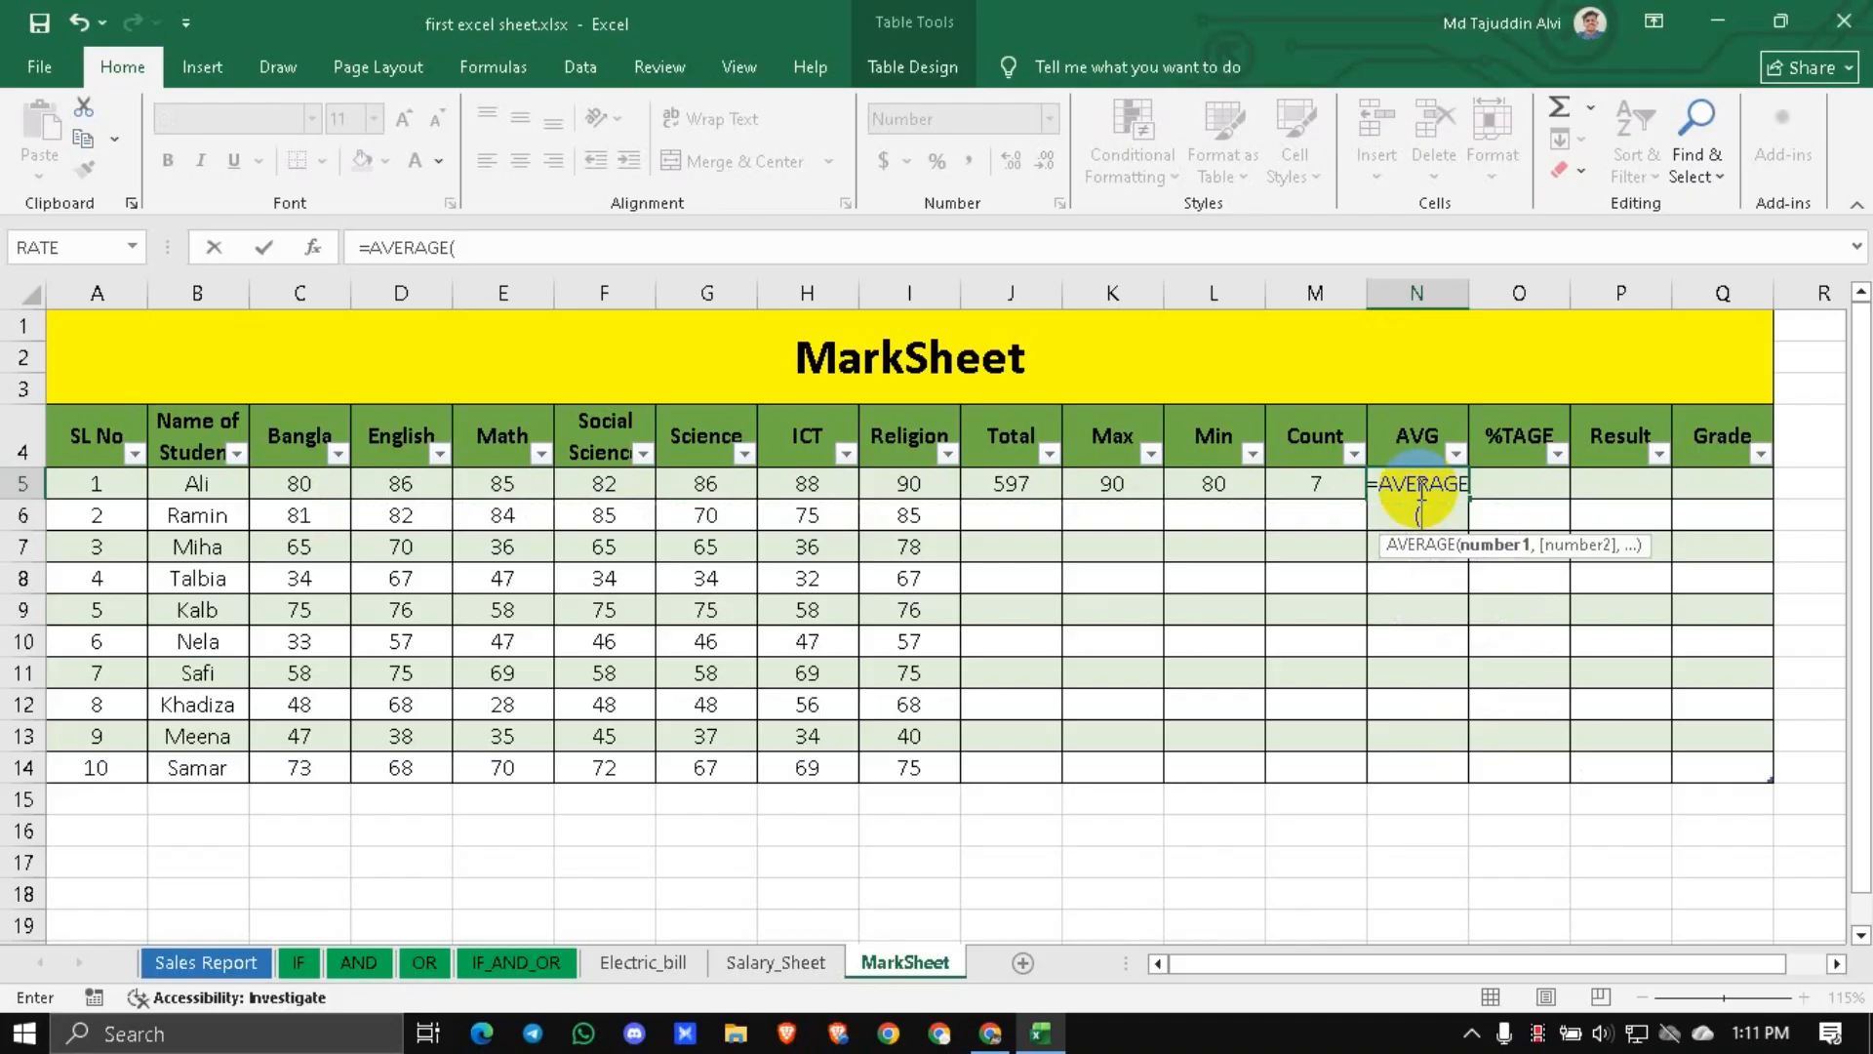
{"action": "left_click_drag", "start_coordinate": [342, 485], "coordinate": [884, 485]}
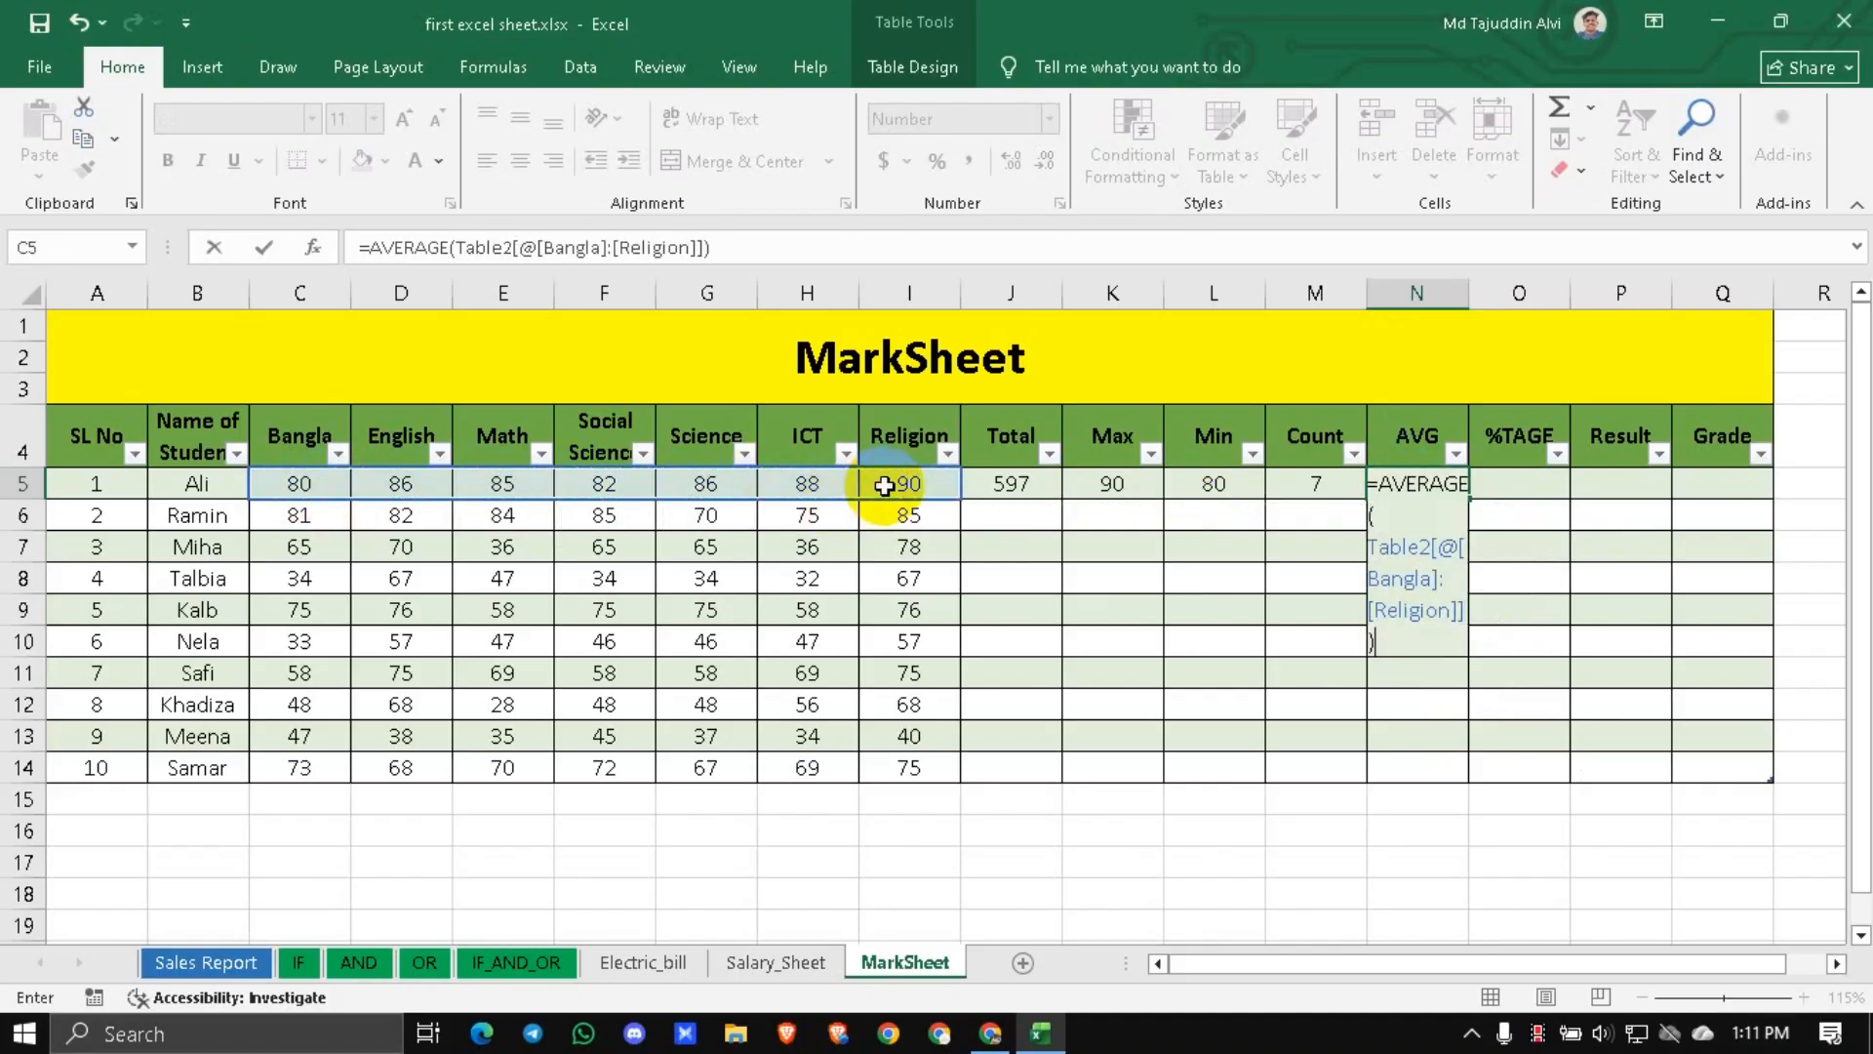
{"action": "key", "text": "Return"}
{"action": "left_click", "coordinate": [1206, 545]}
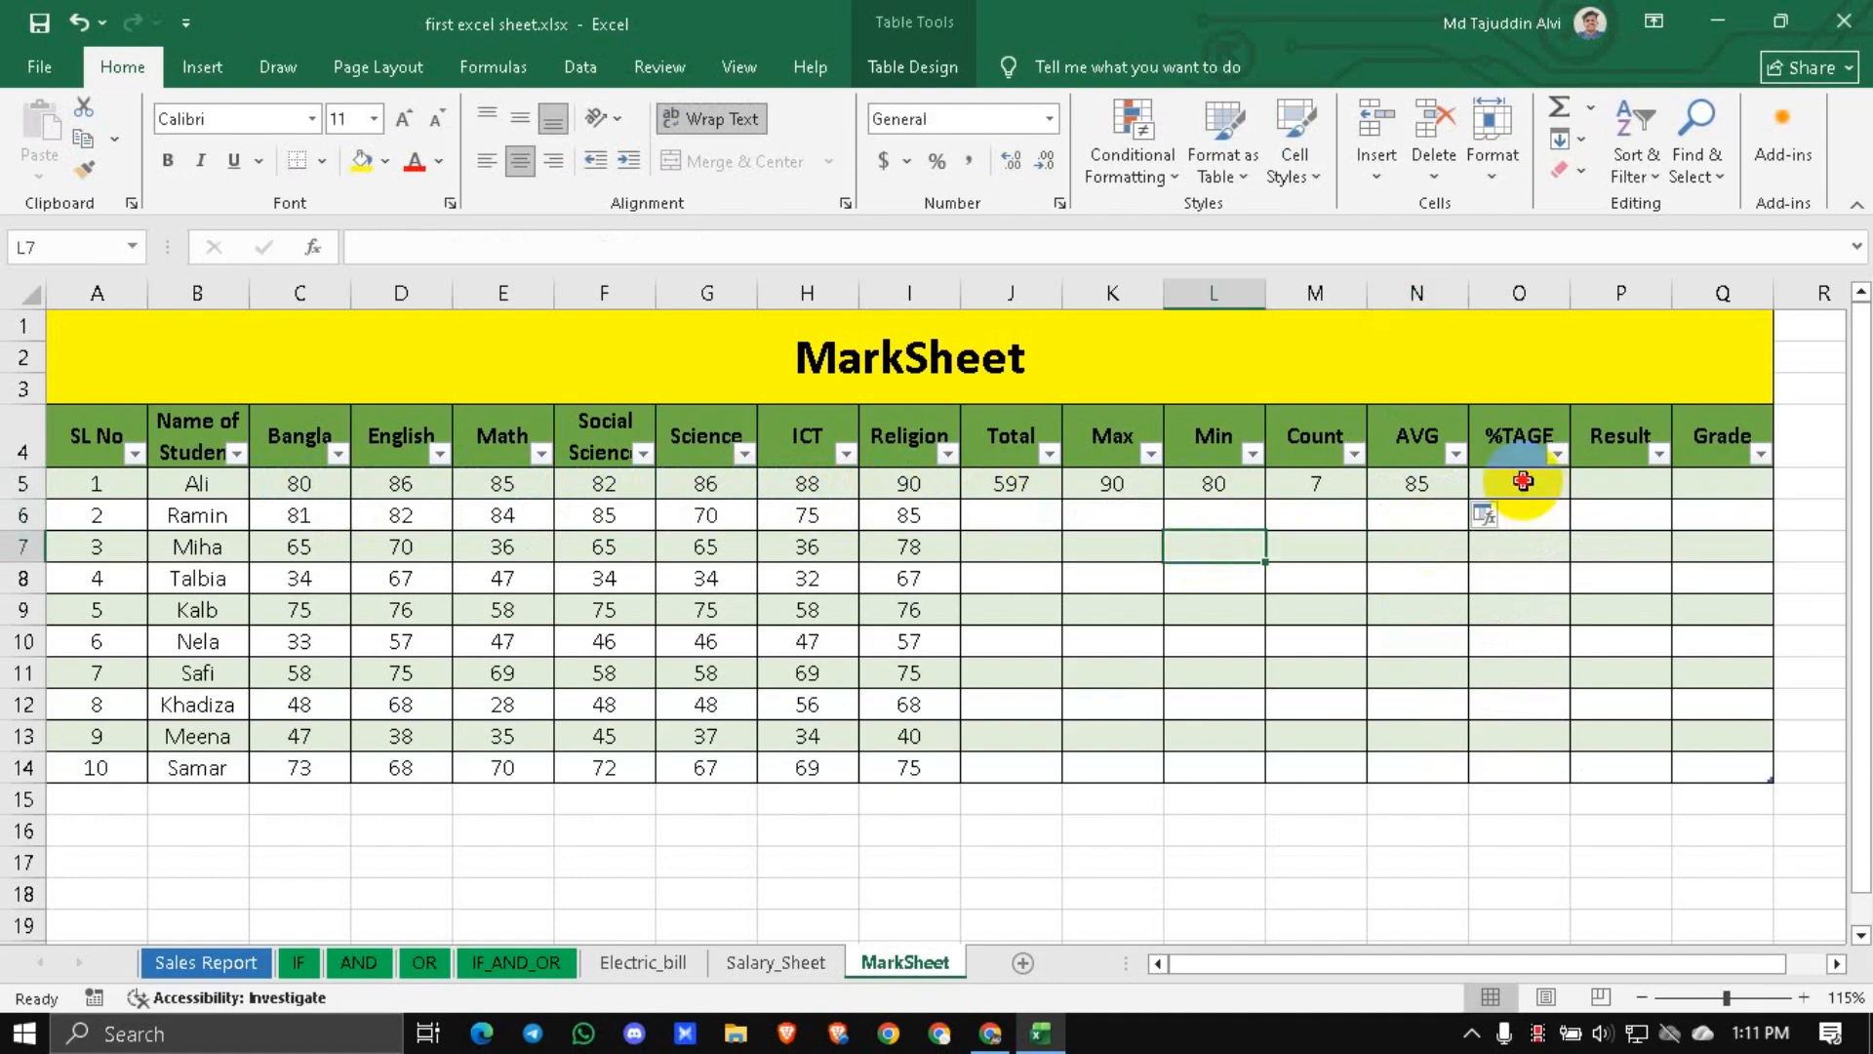
{"action": "left_click", "coordinate": [1440, 475]}
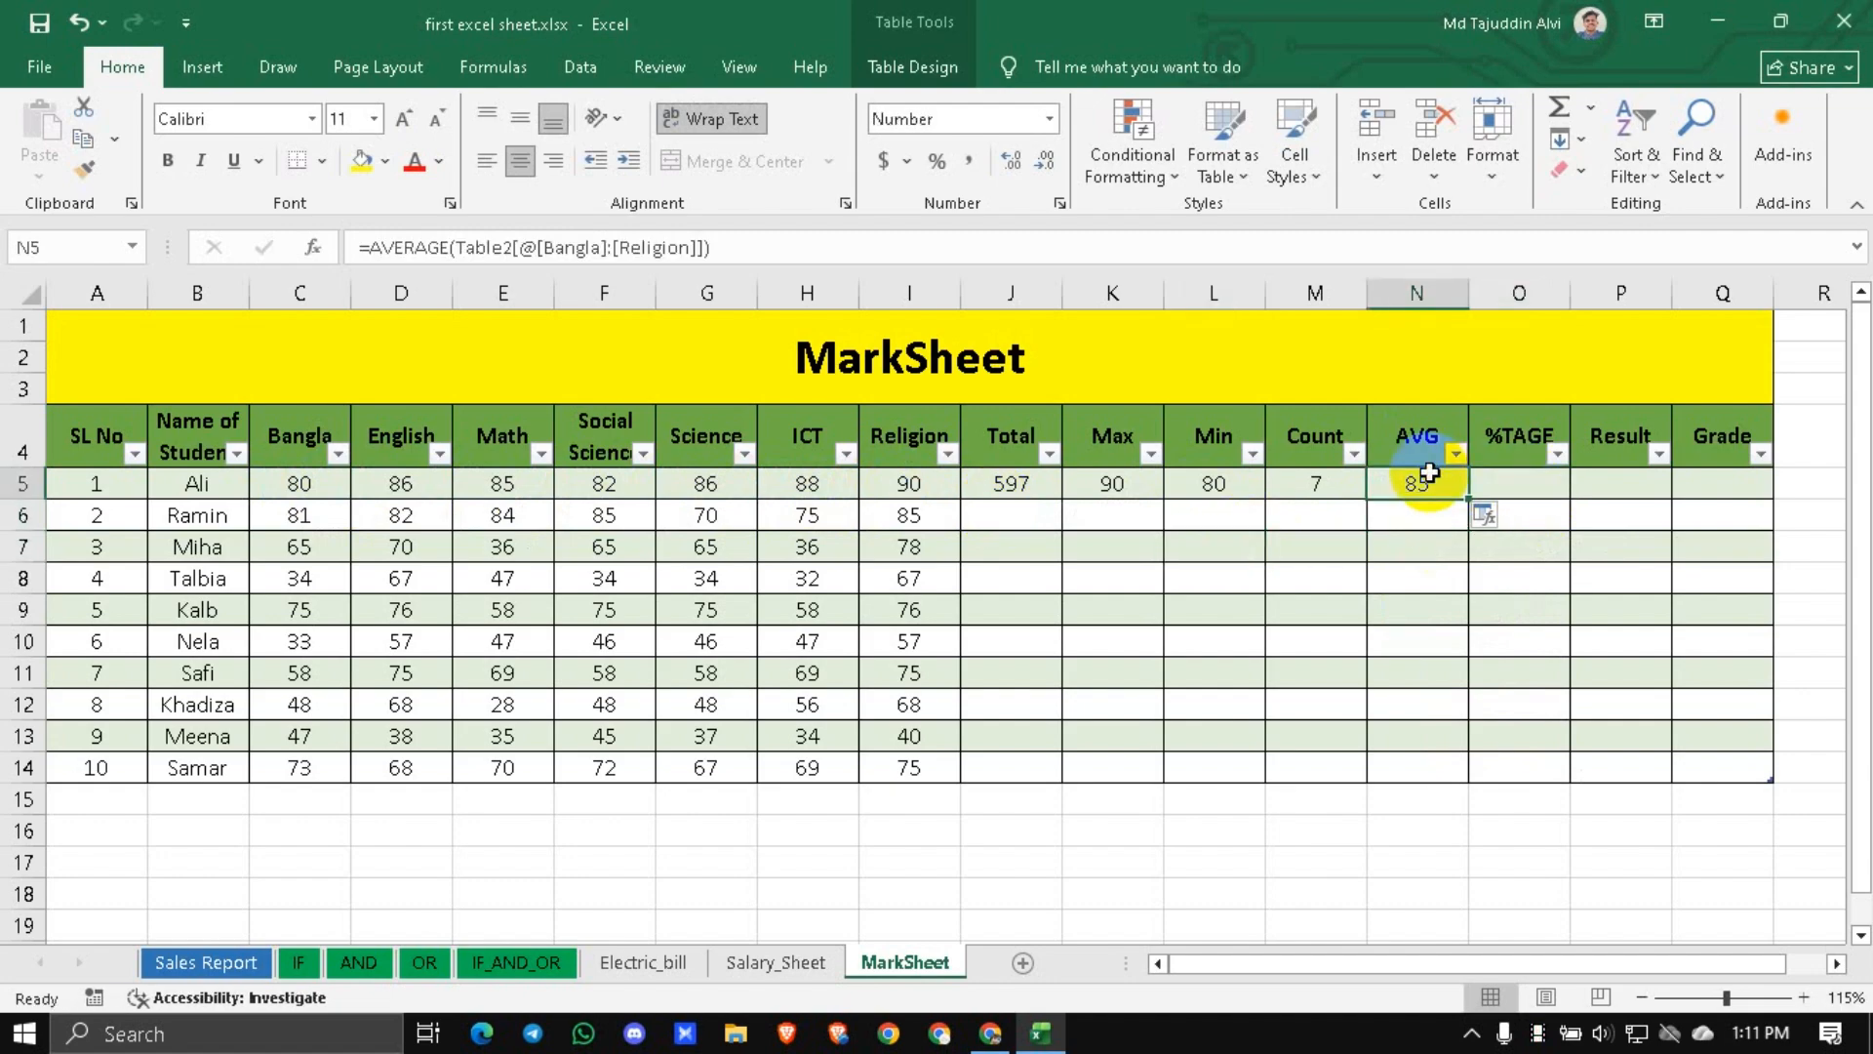
{"action": "left_click", "coordinate": [1528, 486]}
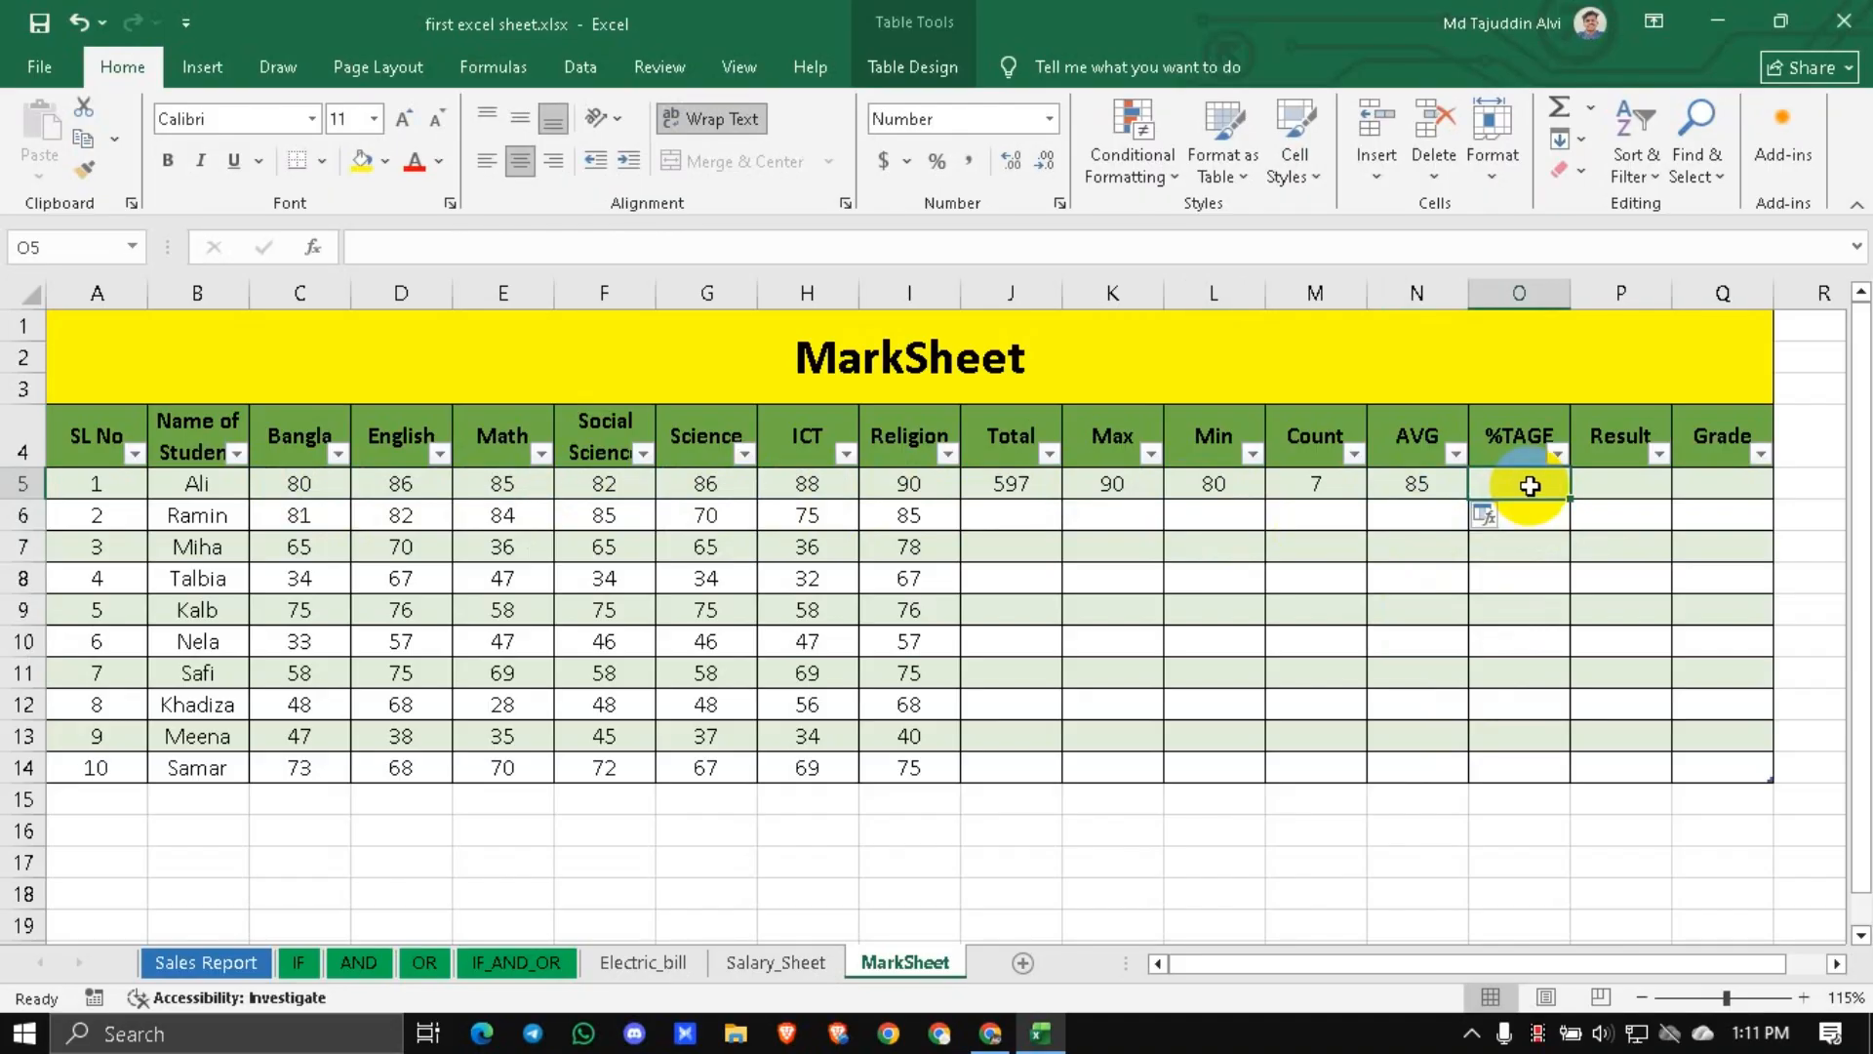
{"action": "type", "text": "="}
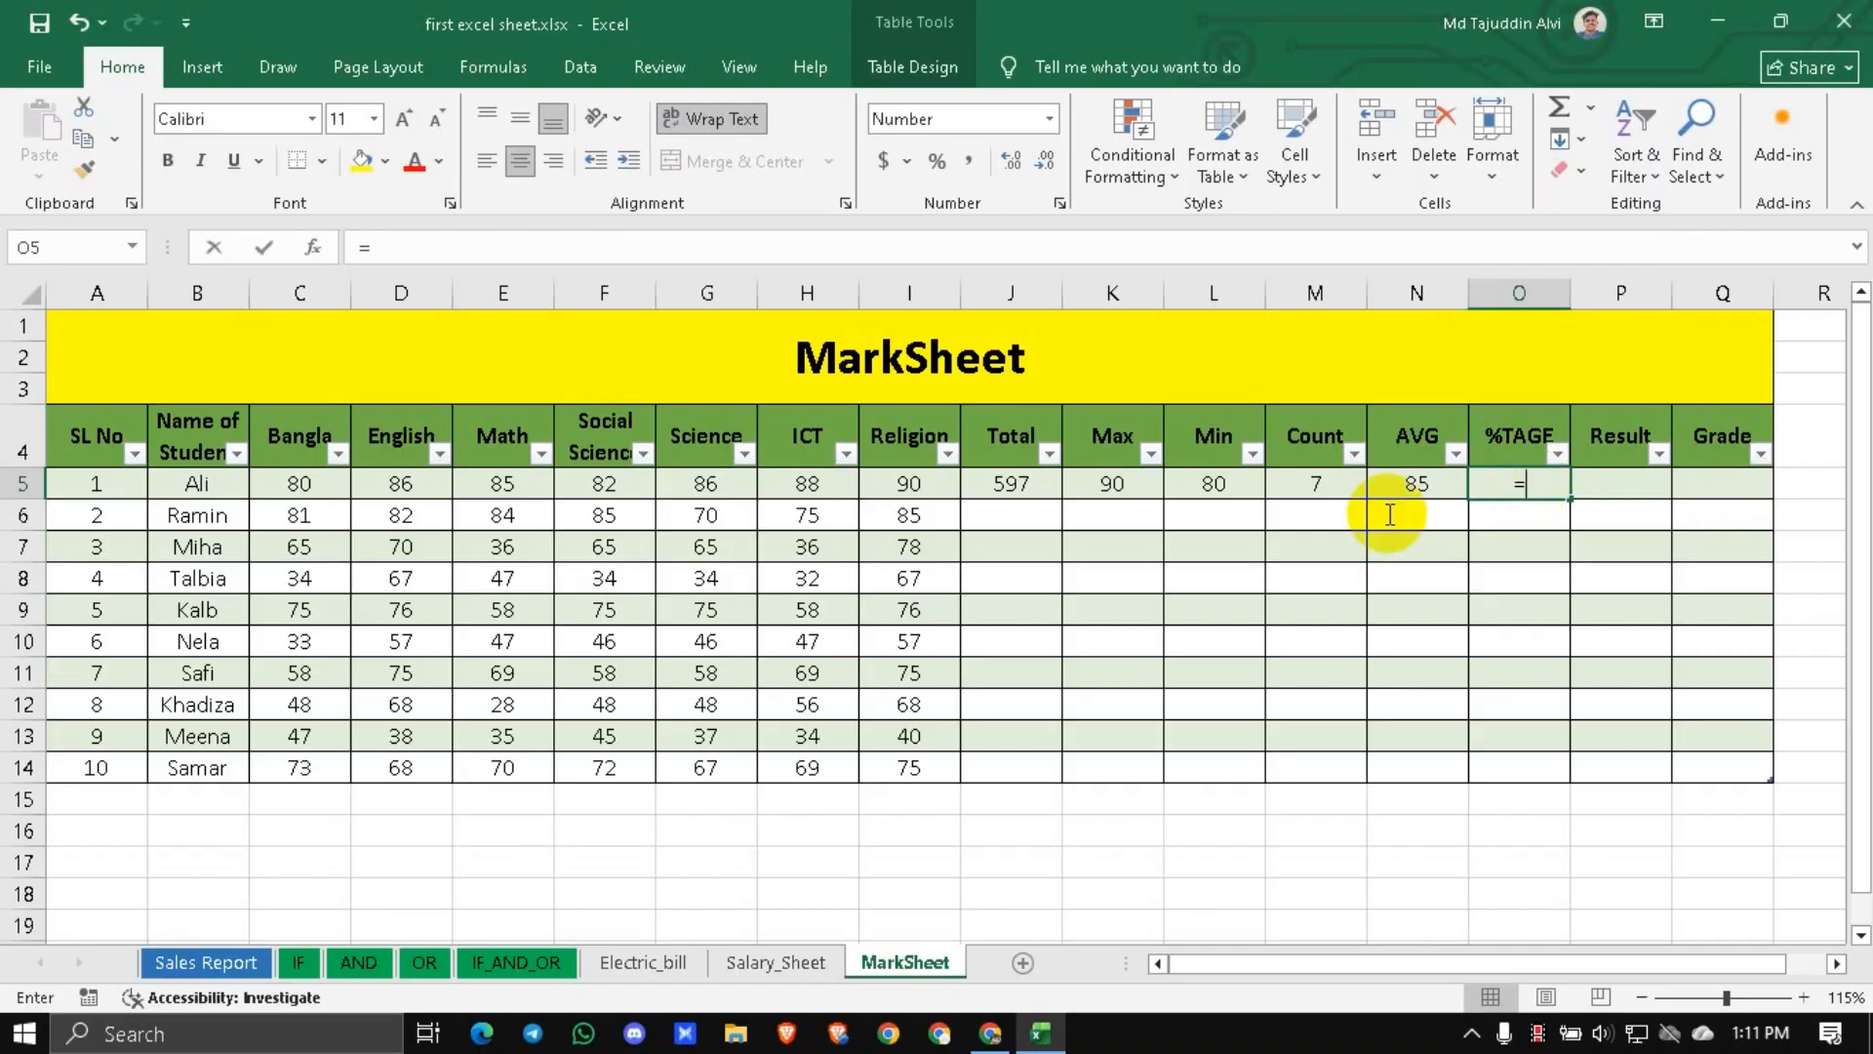
{"action": "left_click", "coordinate": [1003, 485]}
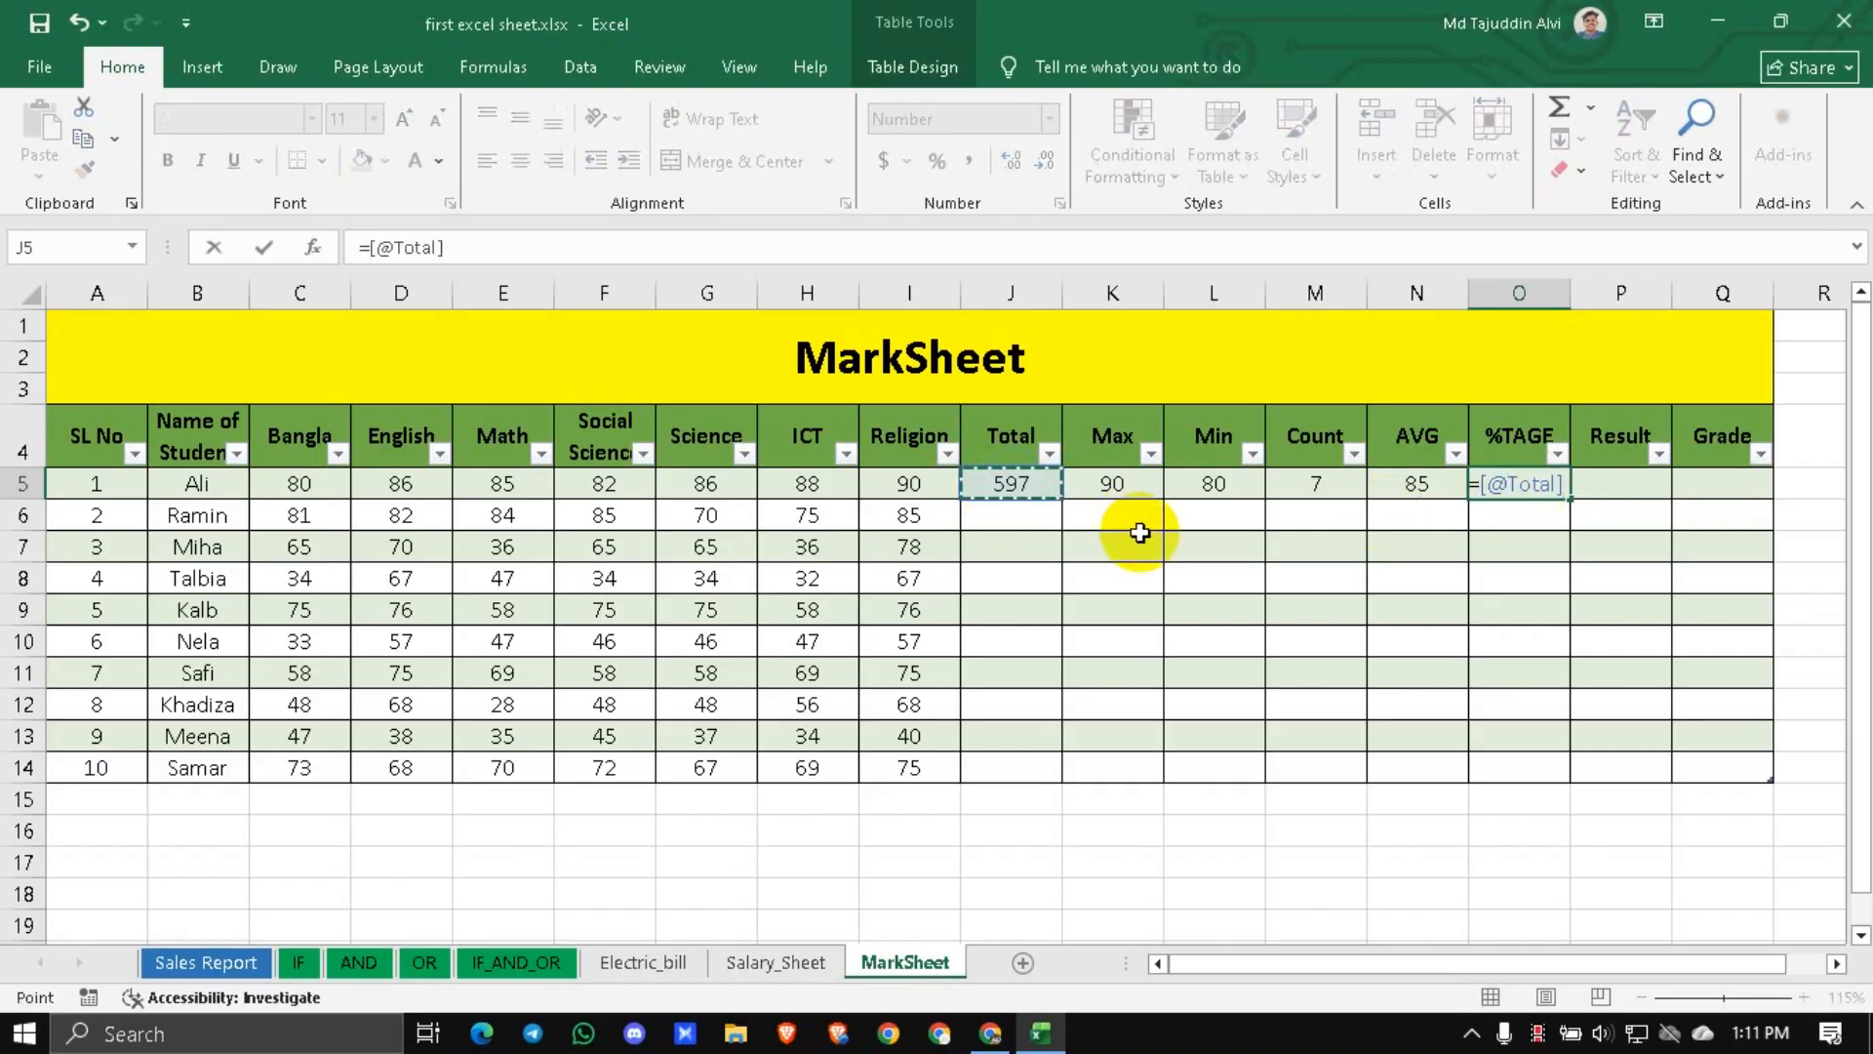
{"action": "type", "text": "/"}
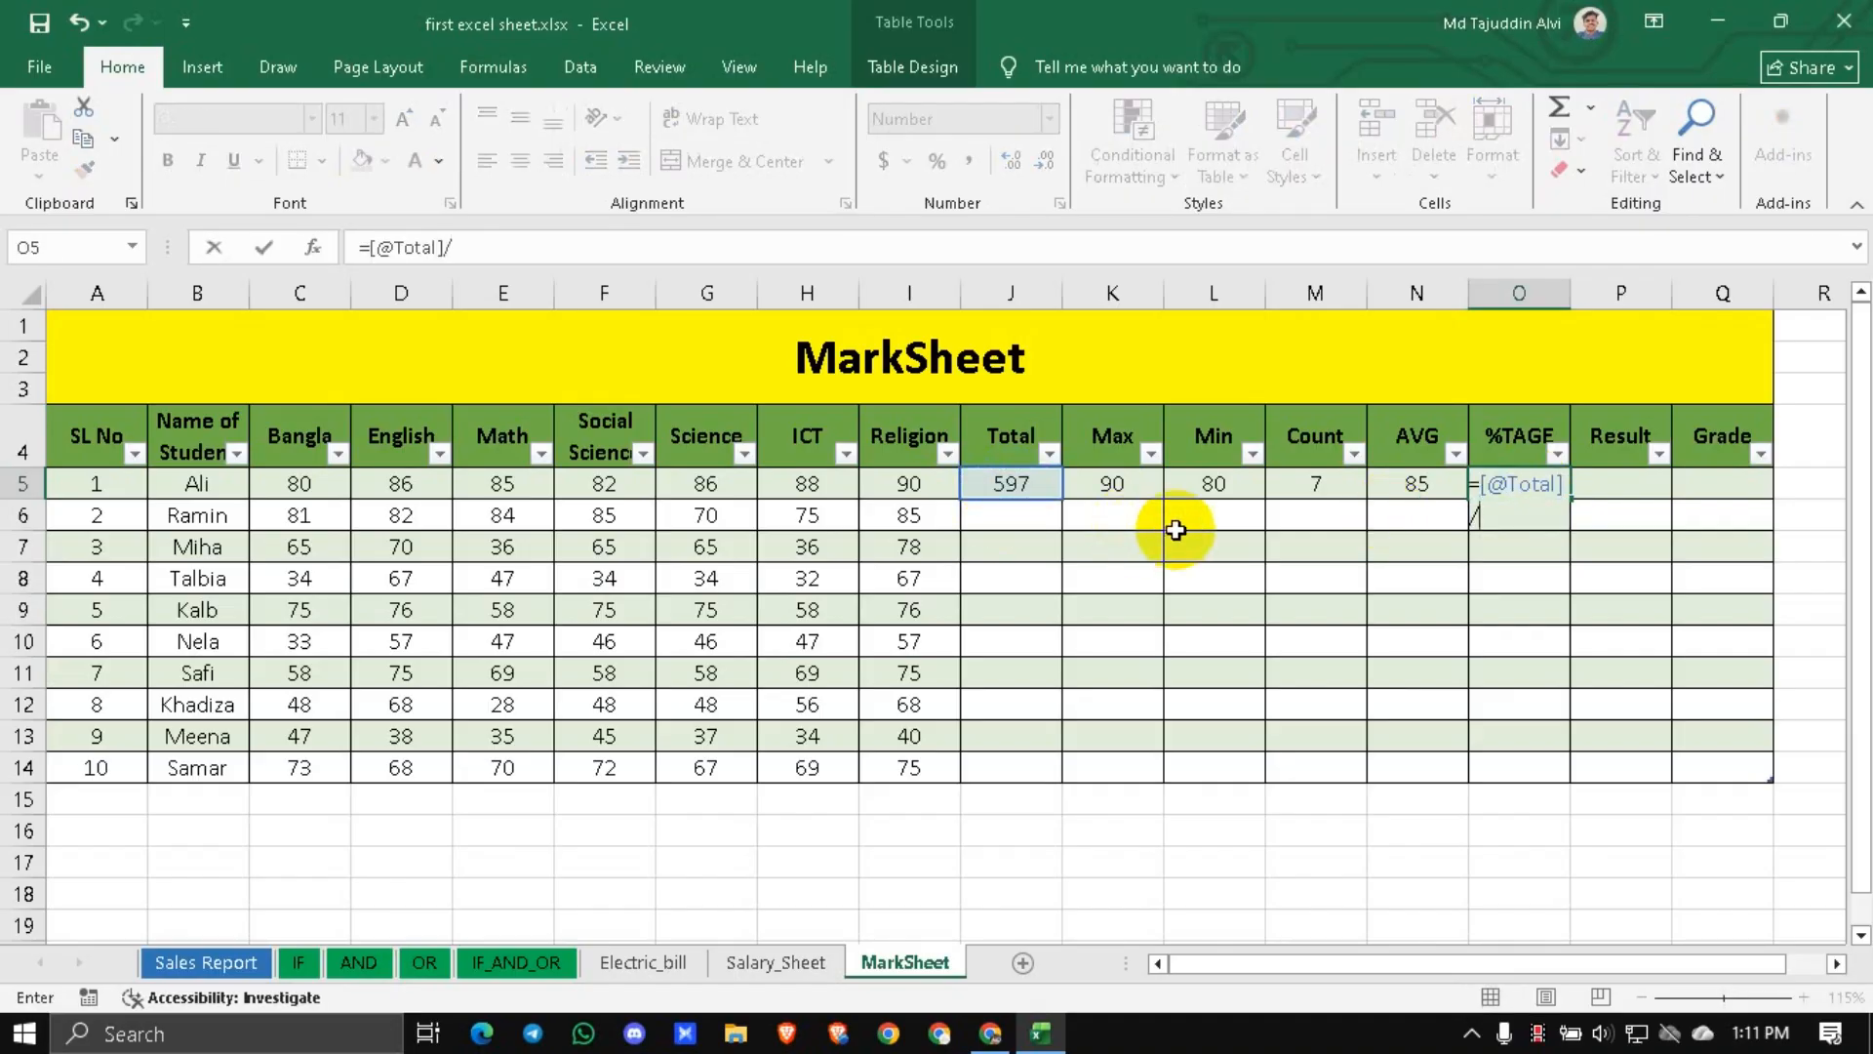
{"action": "left_click", "coordinate": [1306, 478]}
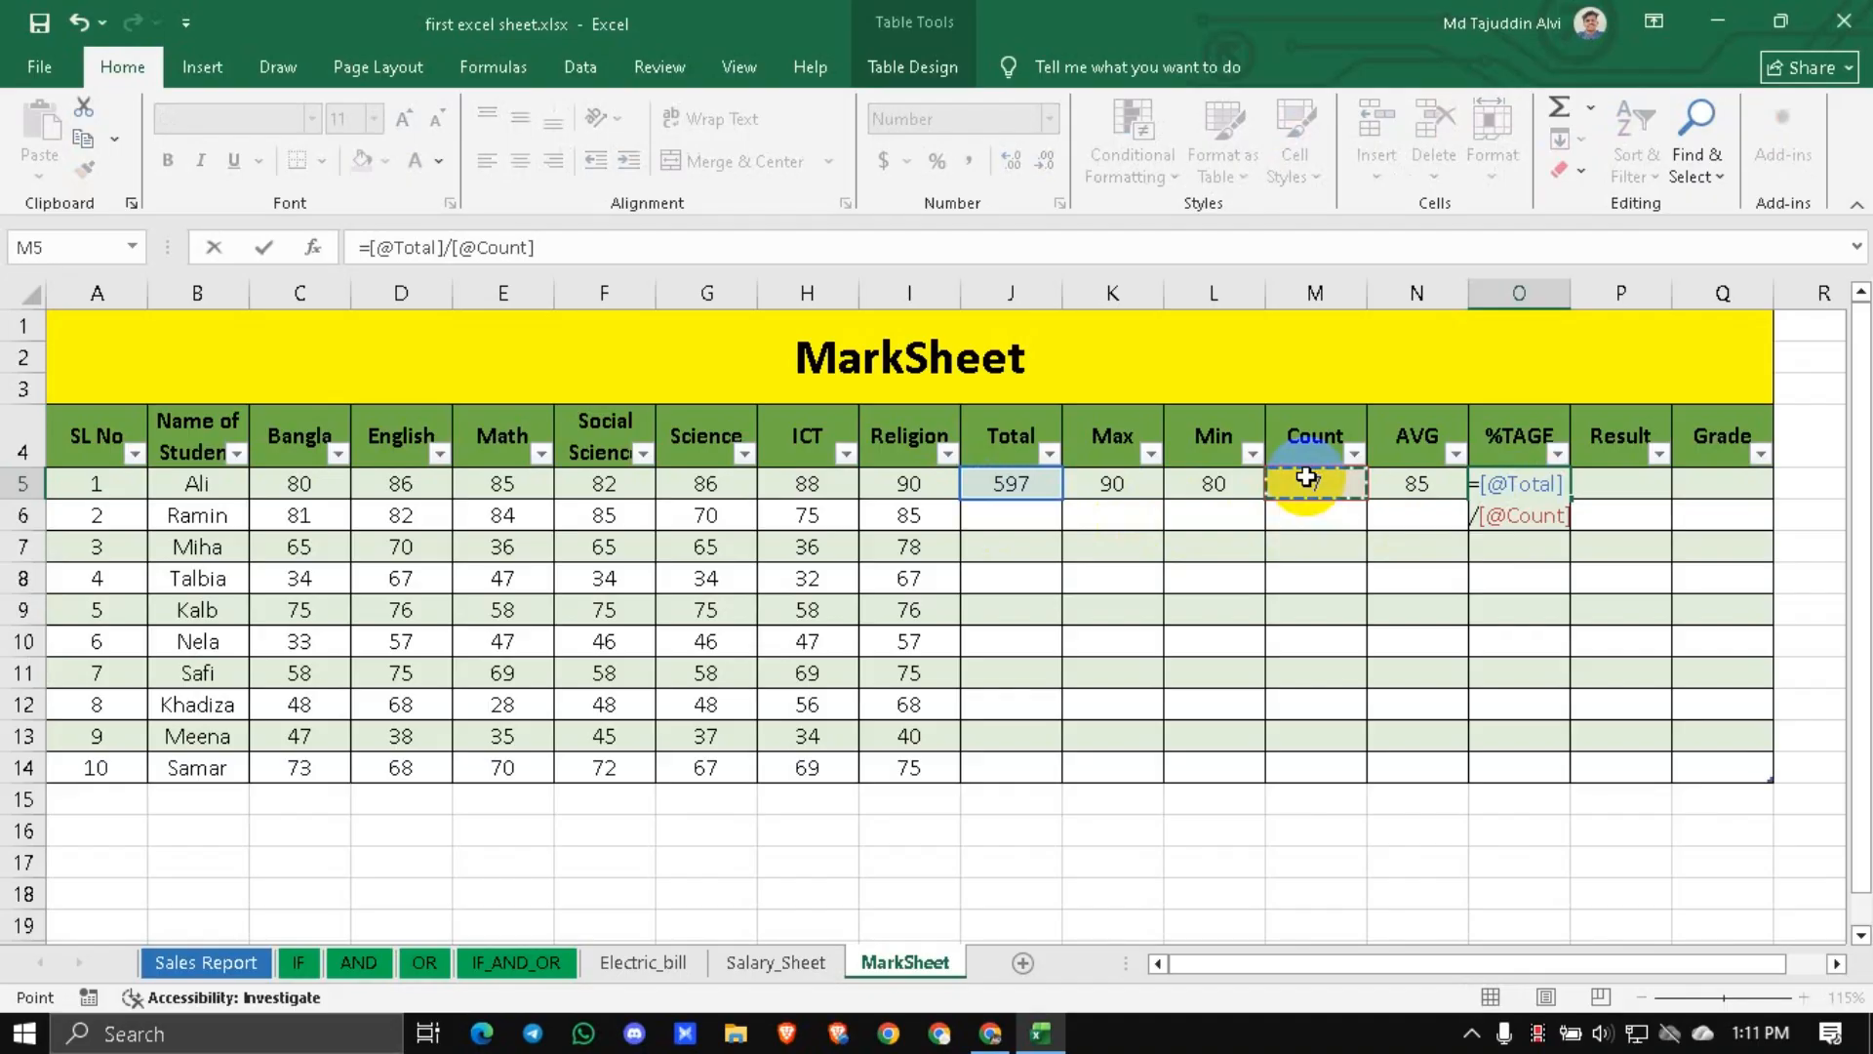
{"action": "key", "text": "Return"}
{"action": "left_click", "coordinate": [1513, 485]}
{"action": "left_click", "coordinate": [1387, 598]}
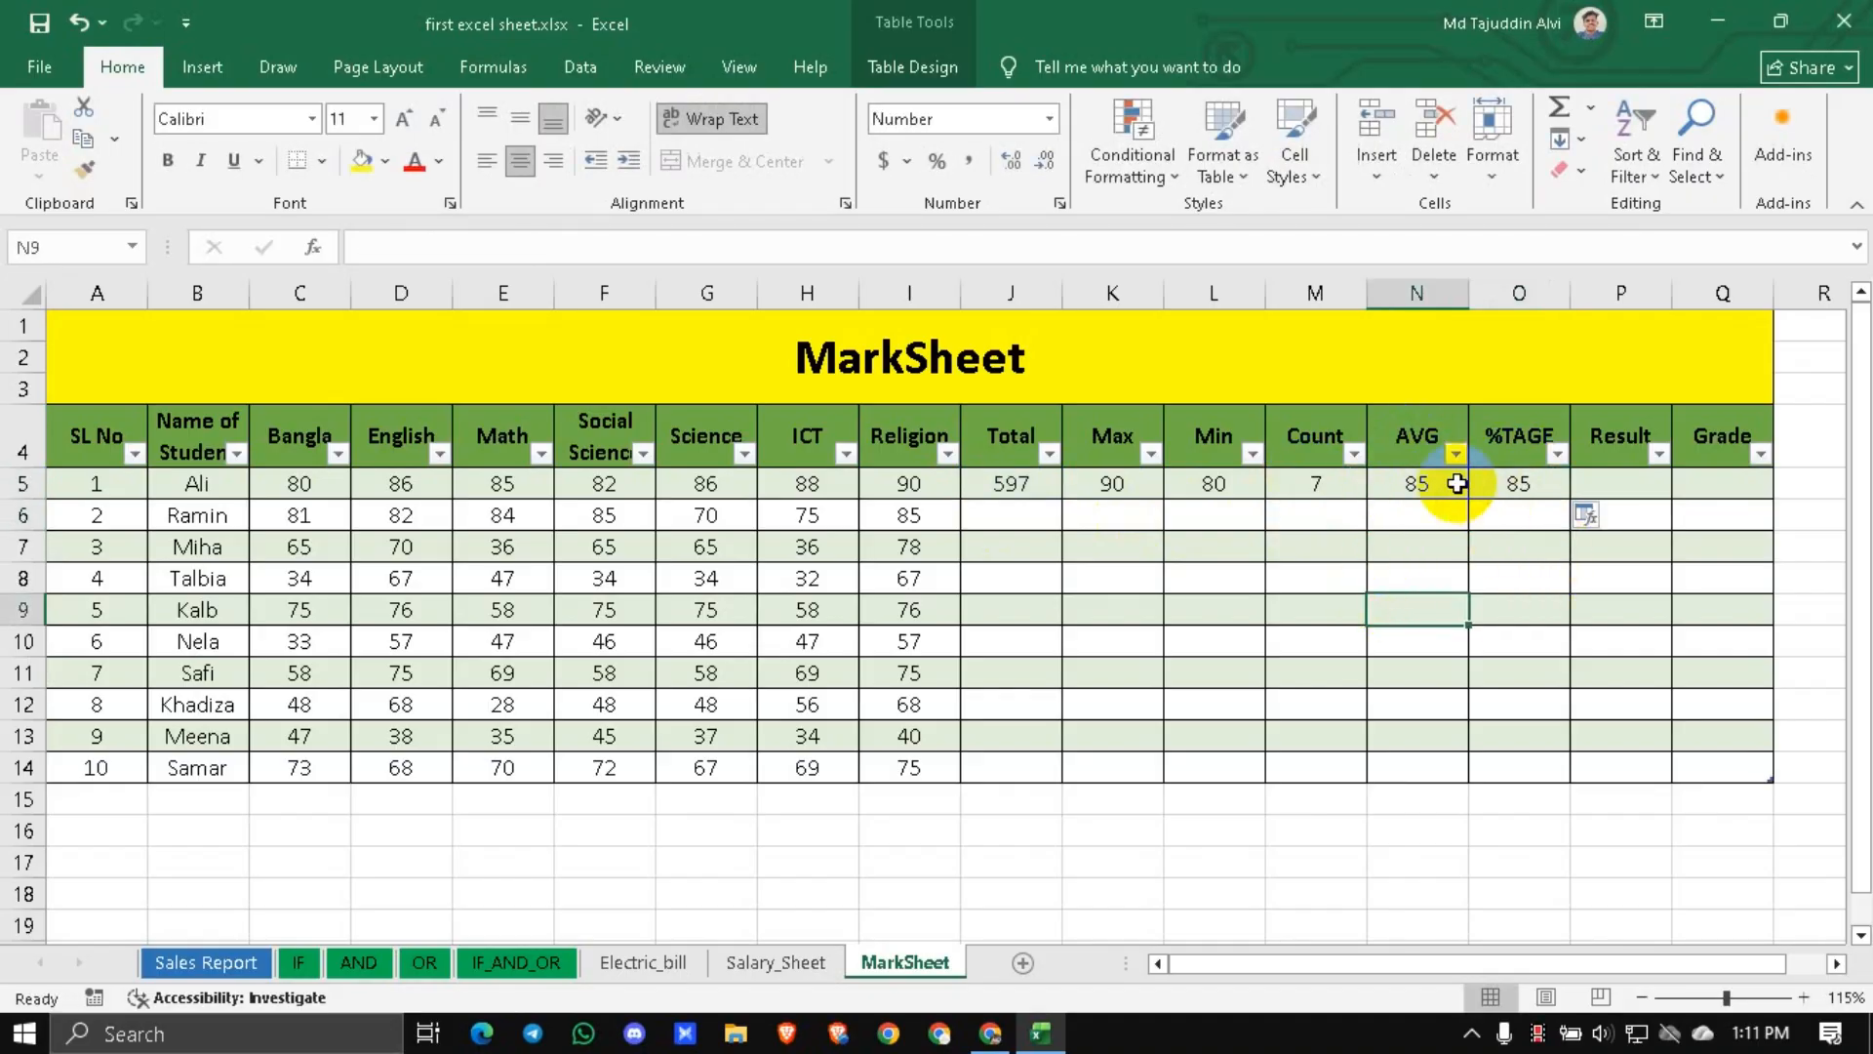
{"action": "left_click", "coordinate": [1497, 451]}
{"action": "left_click", "coordinate": [1409, 544]}
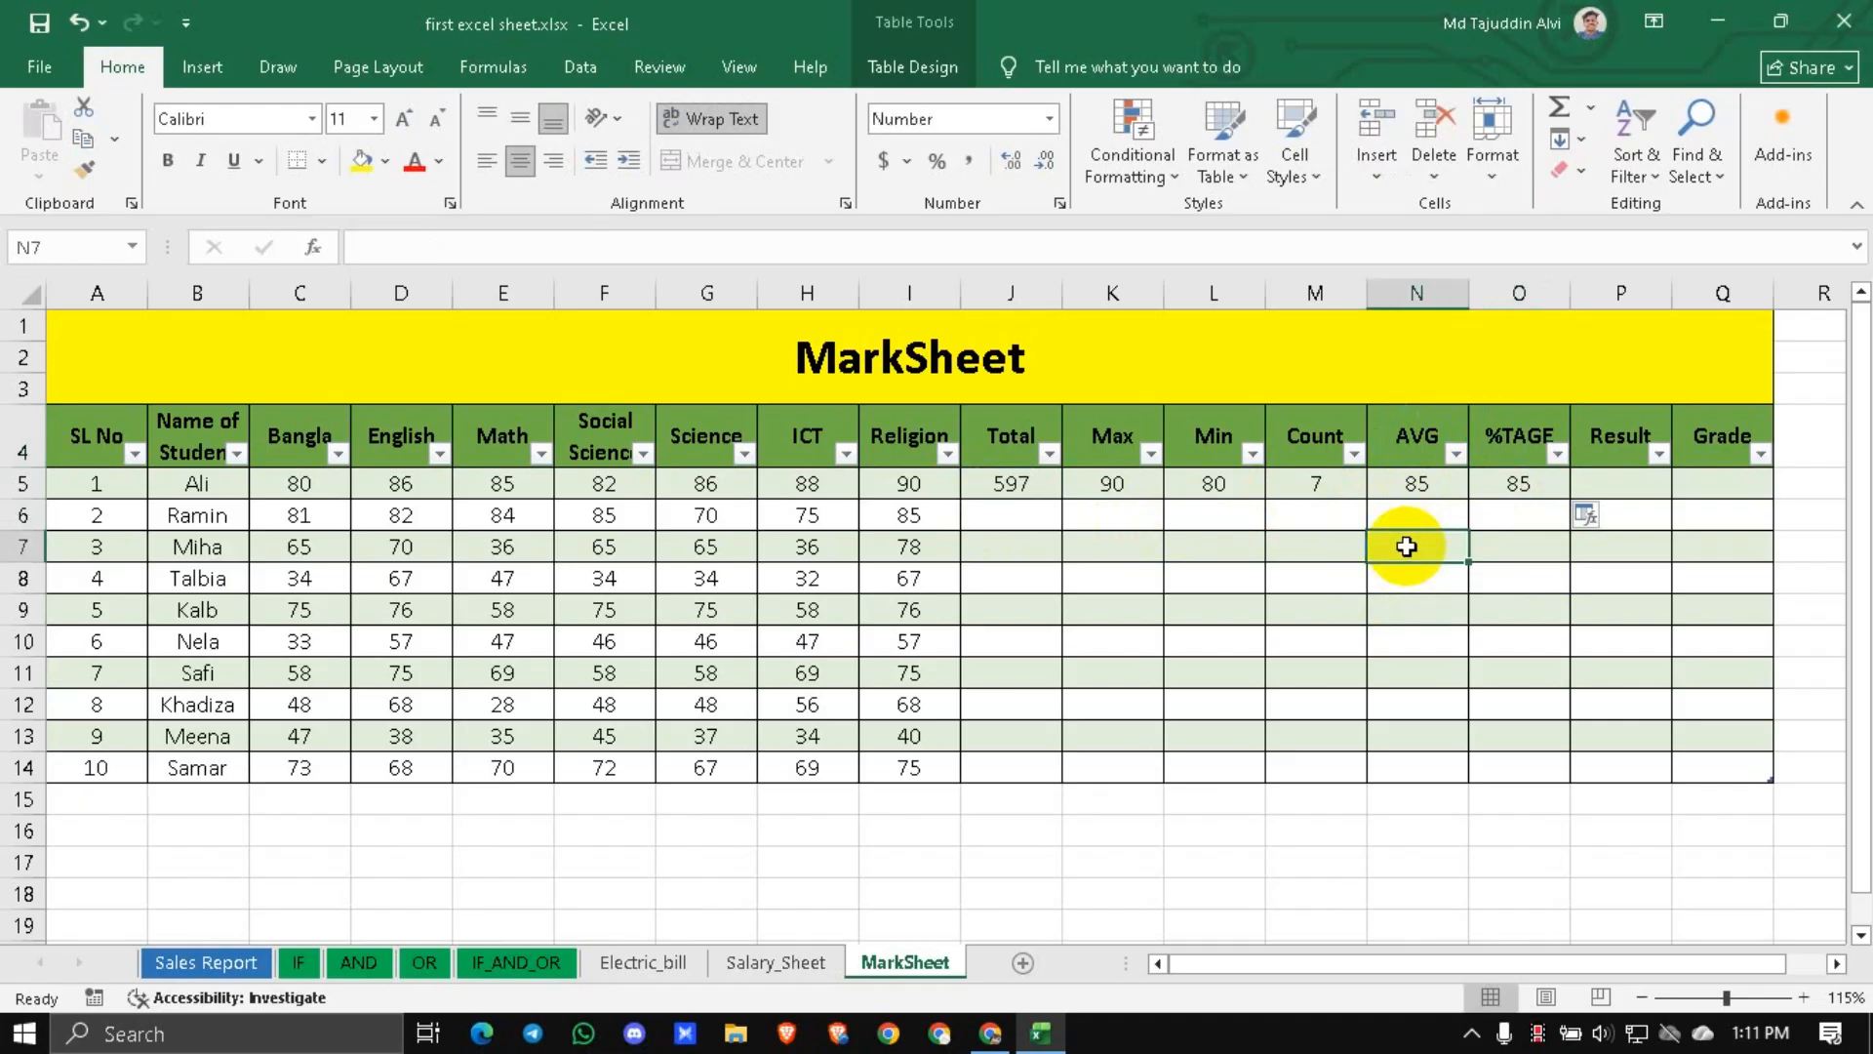
{"action": "left_click", "coordinate": [1015, 457]}
{"action": "left_click", "coordinate": [1338, 459]}
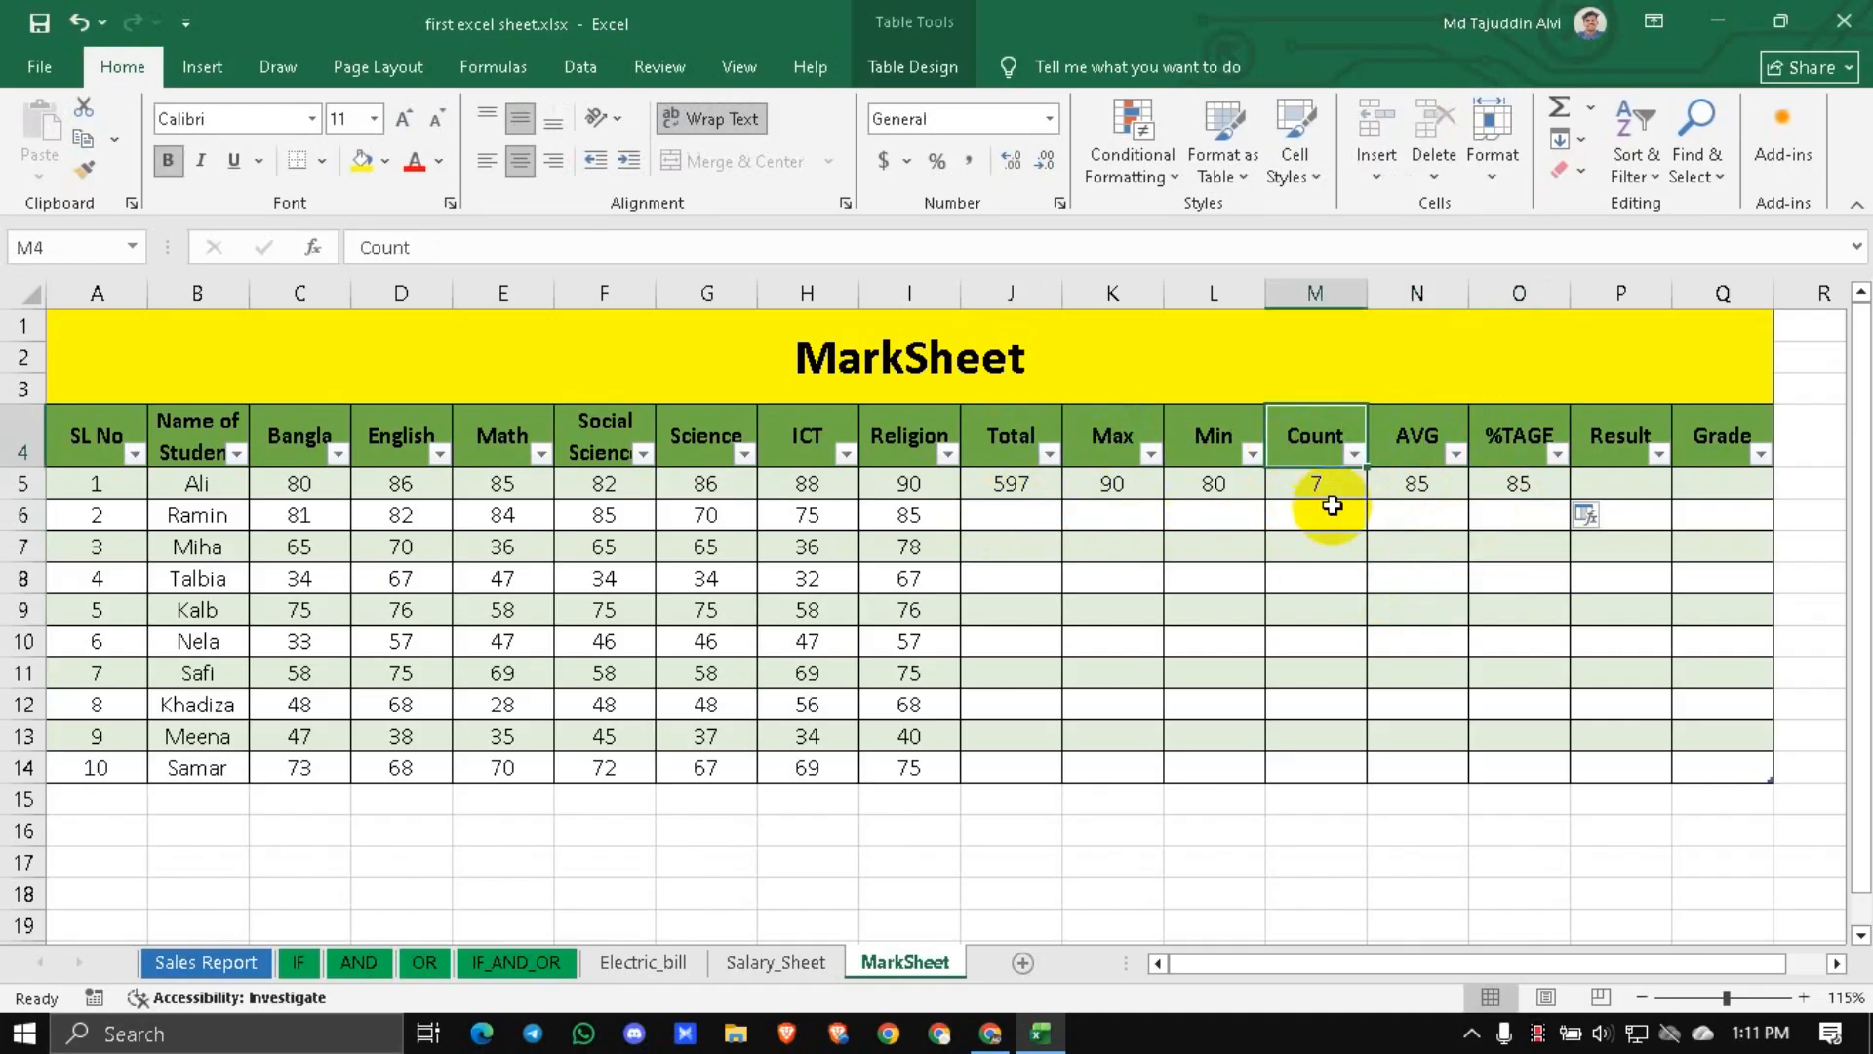
{"action": "left_click", "coordinate": [1643, 488]}
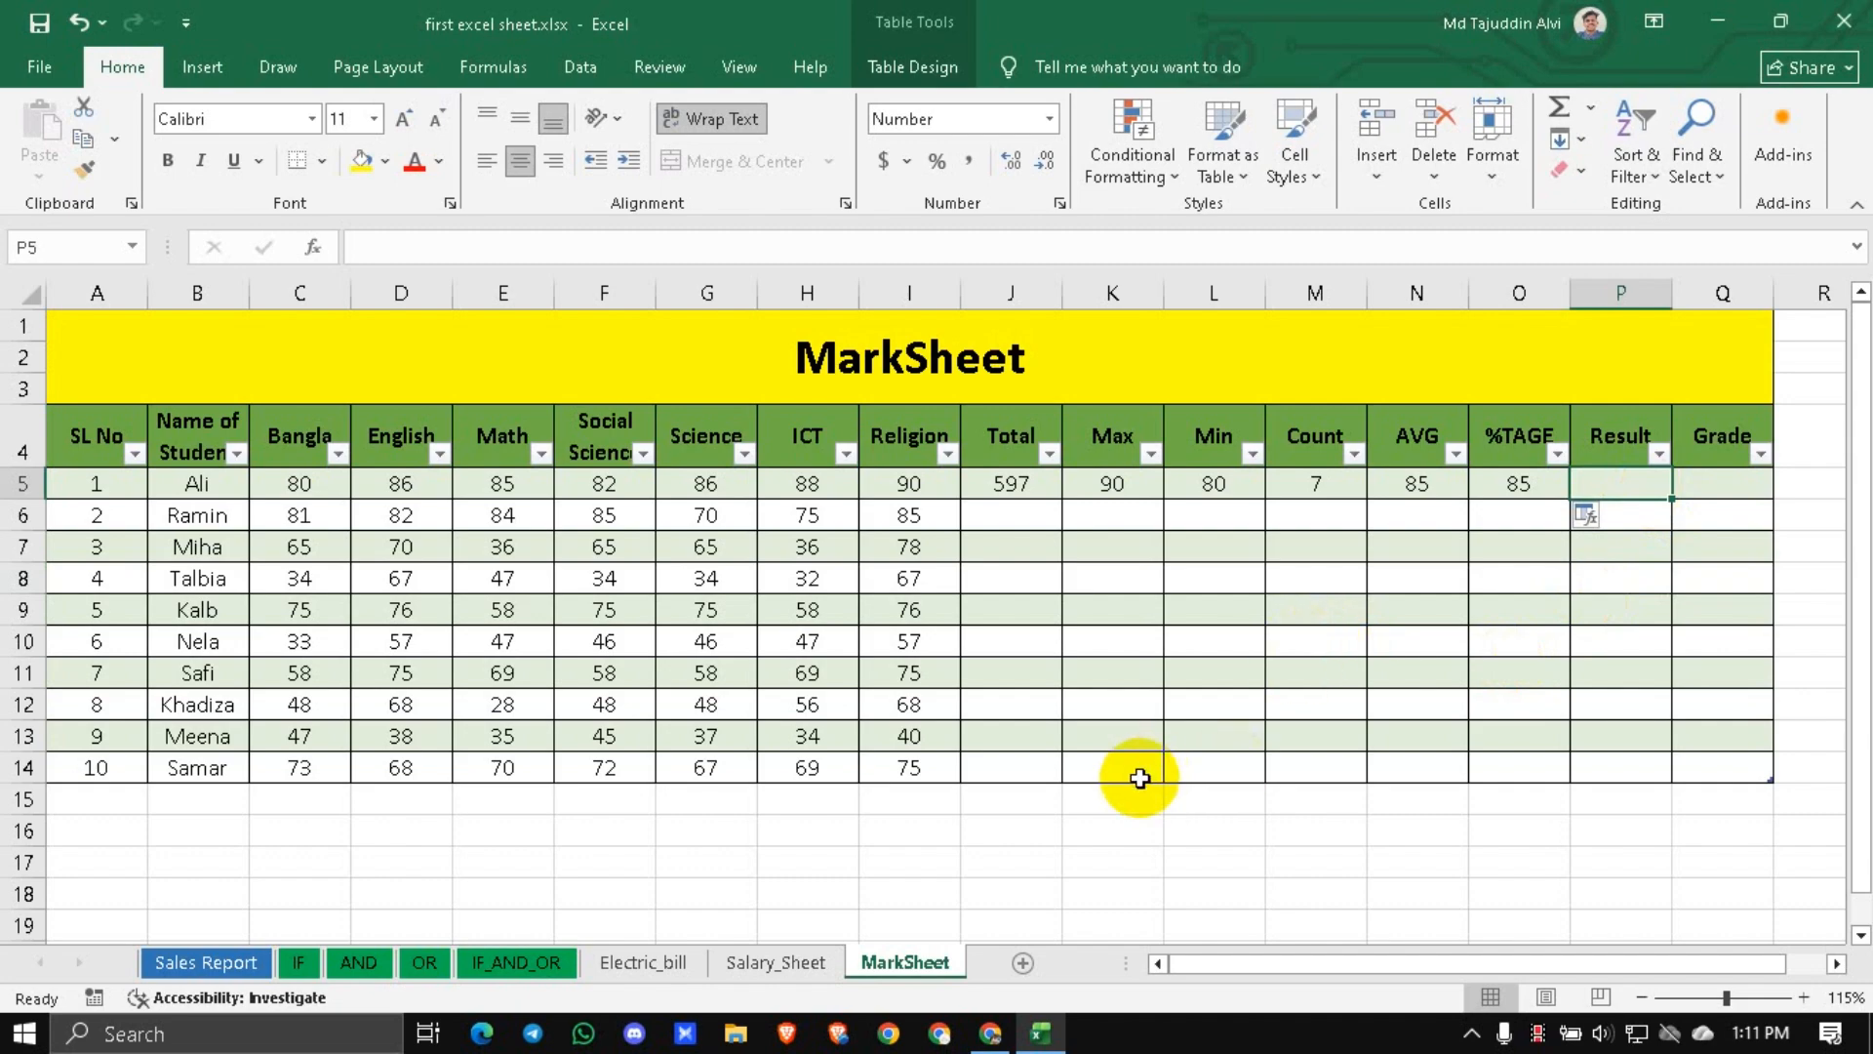
{"action": "left_click", "coordinate": [1702, 636]}
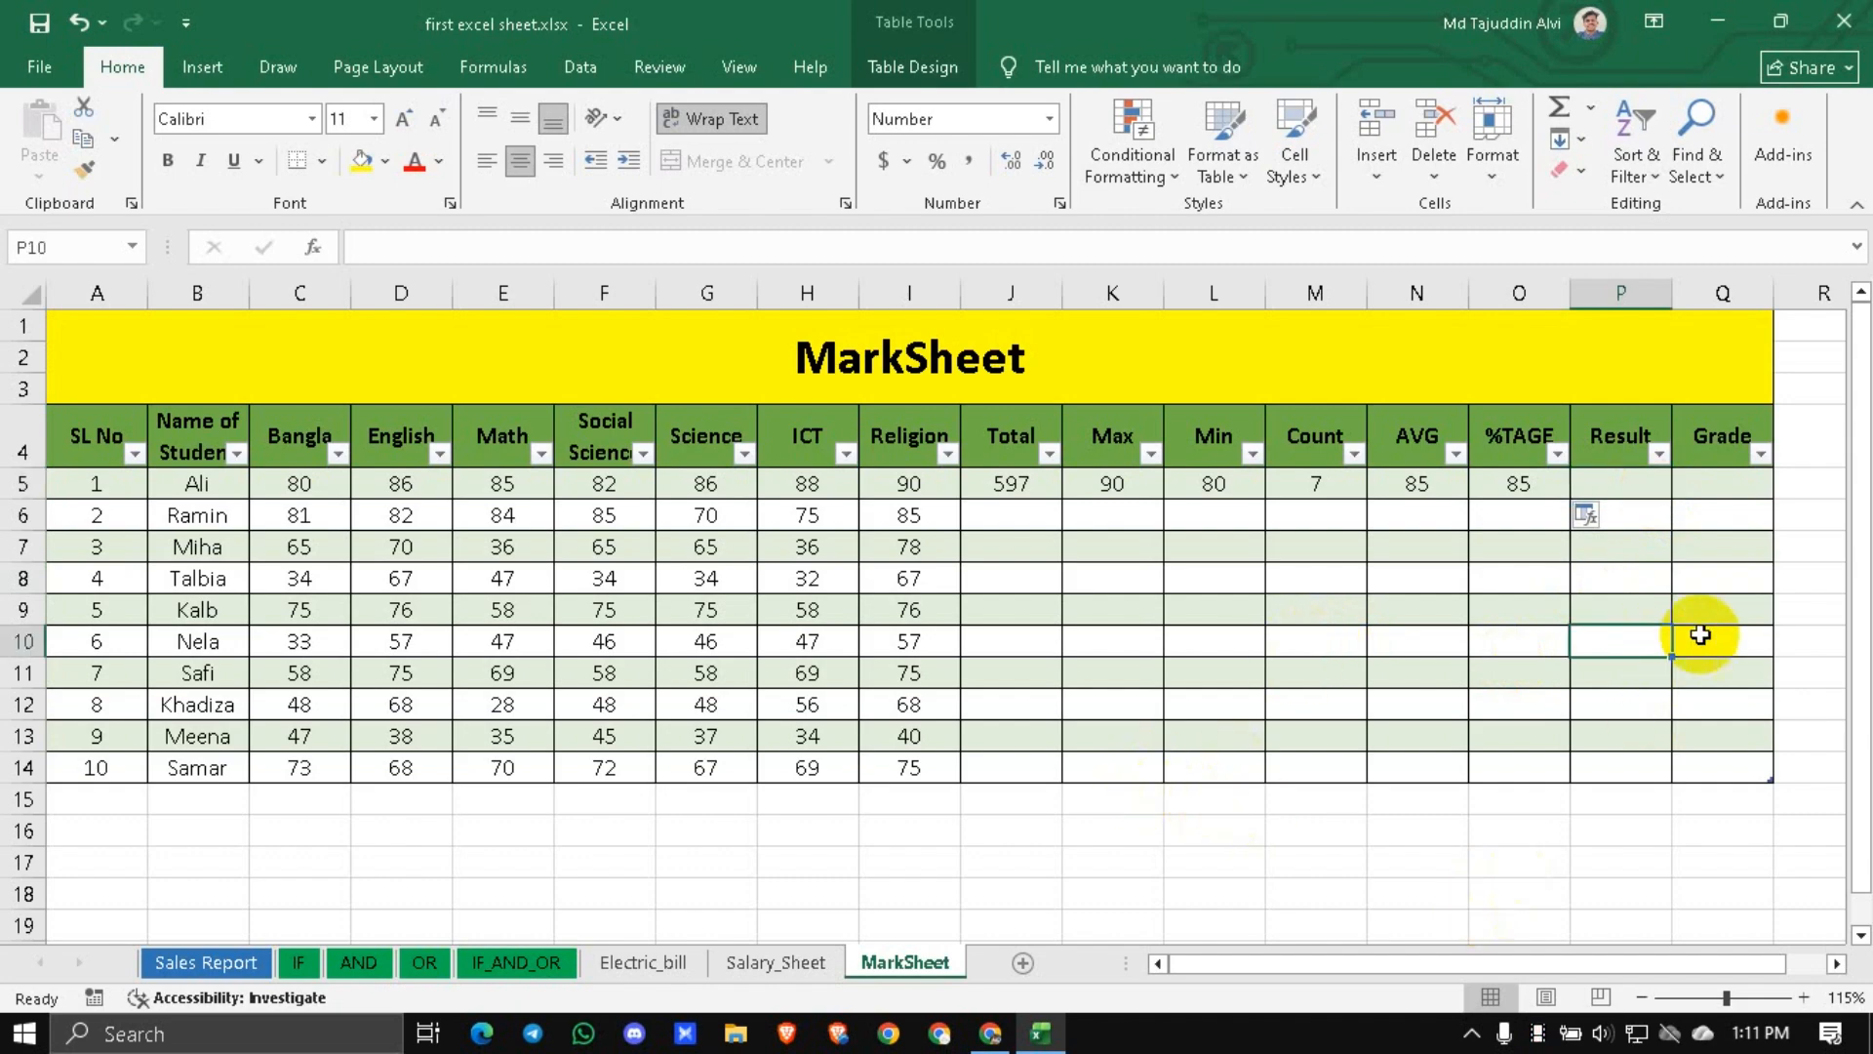
{"action": "left_click", "coordinate": [1644, 656]}
{"action": "left_click", "coordinate": [1698, 649]}
{"action": "left_click", "coordinate": [1636, 654]}
{"action": "left_click", "coordinate": [1711, 665]}
{"action": "left_click", "coordinate": [1649, 695]}
{"action": "left_click", "coordinate": [1692, 696]}
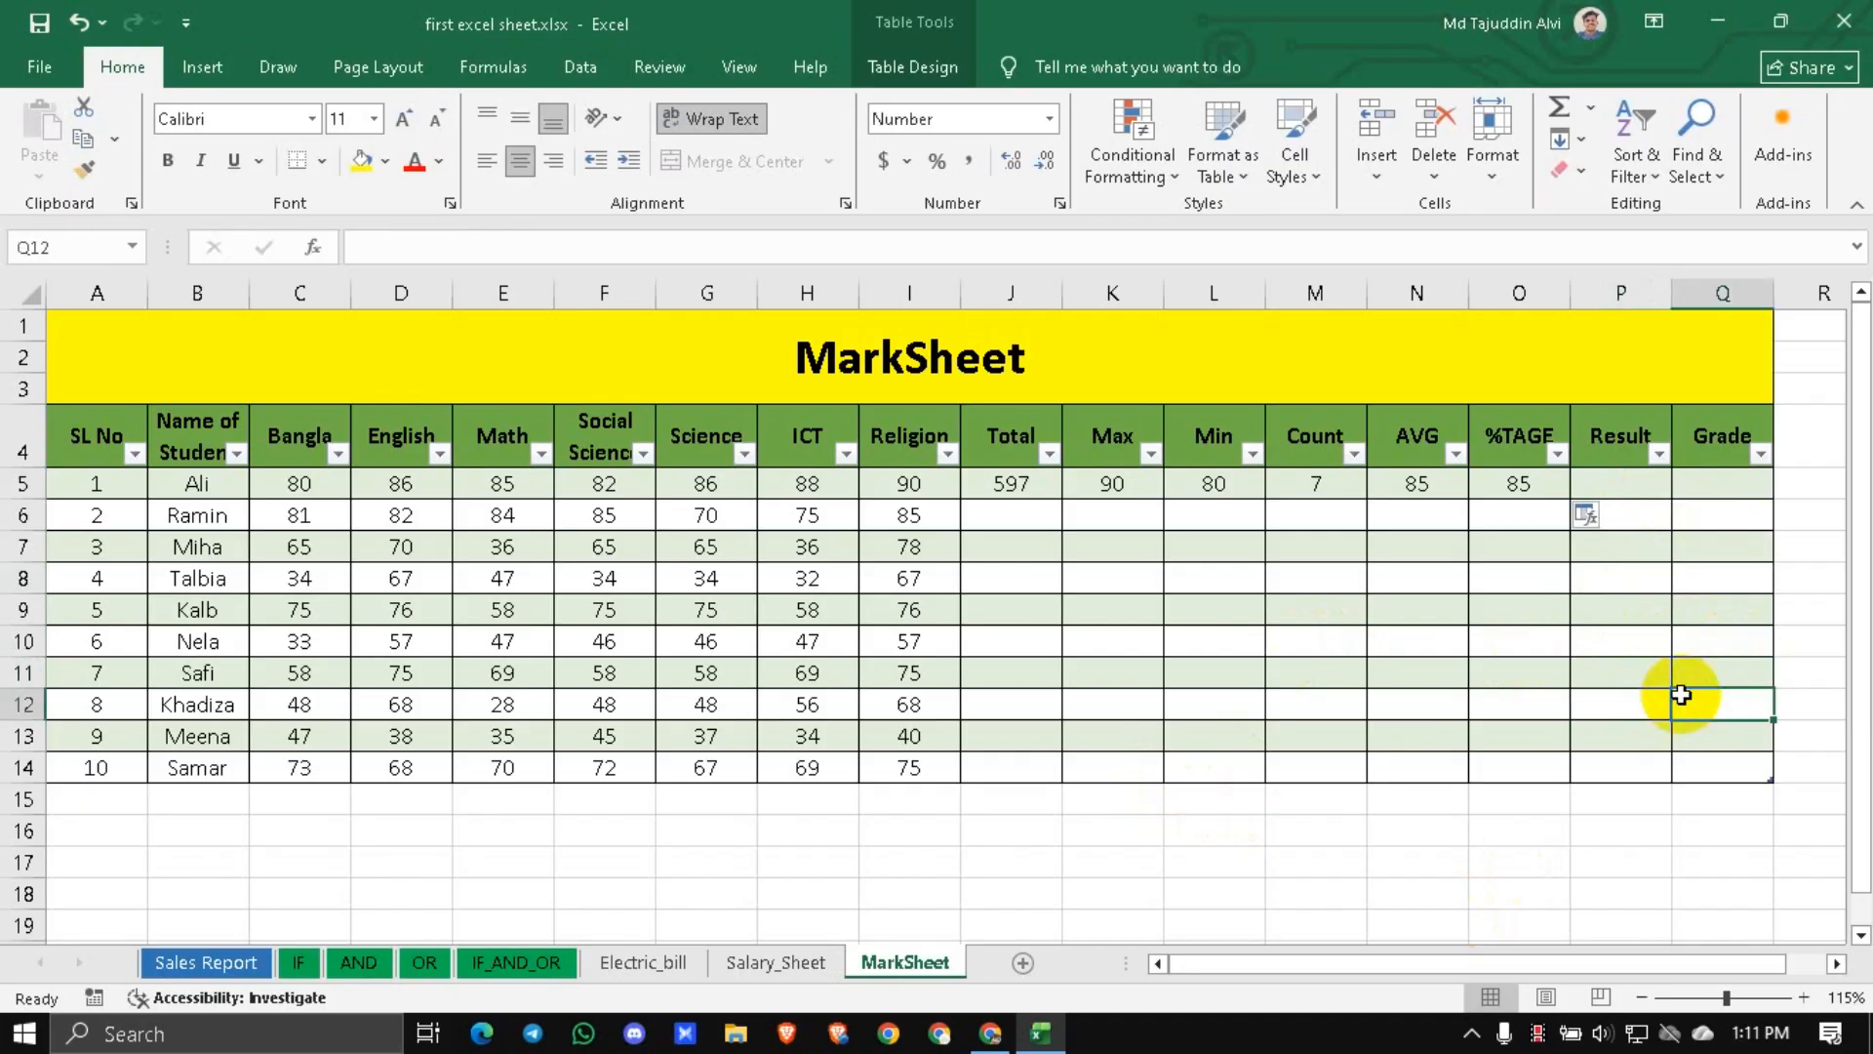
{"action": "left_click", "coordinate": [1612, 519]}
{"action": "left_click", "coordinate": [1720, 510]}
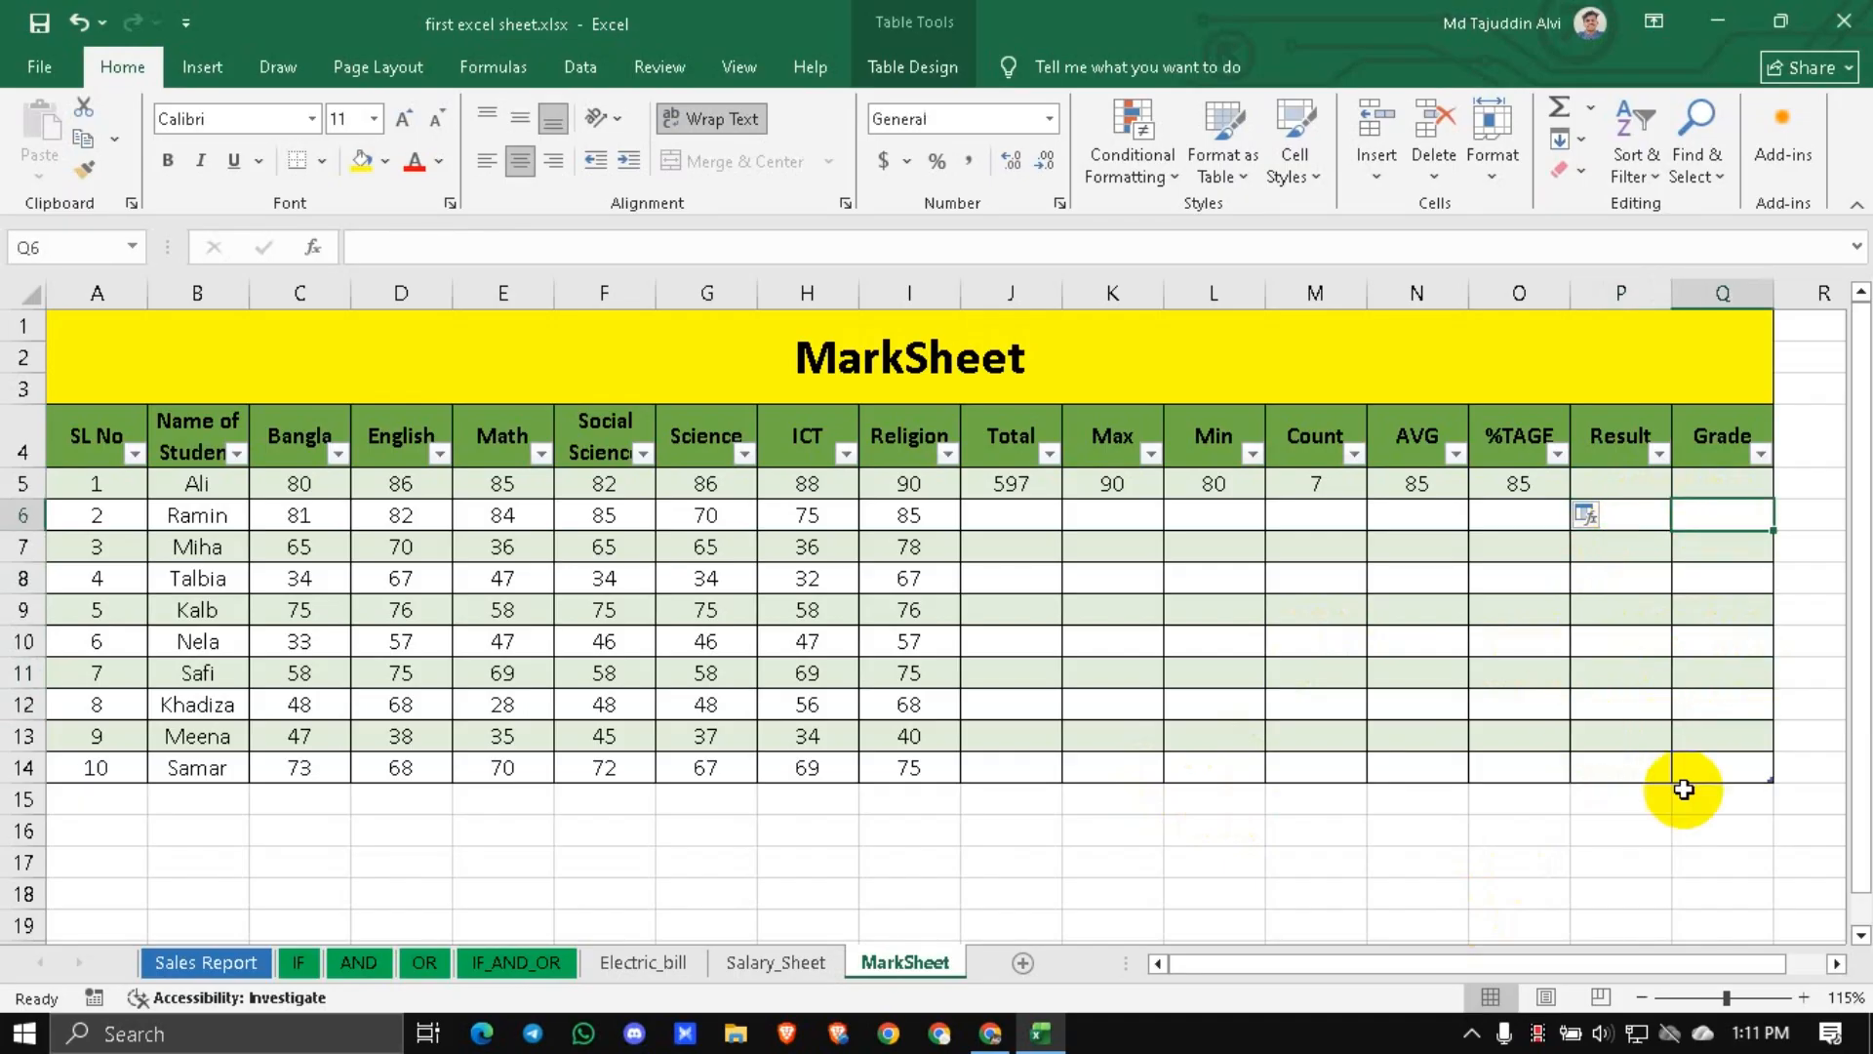
{"action": "left_click", "coordinate": [1618, 488]}
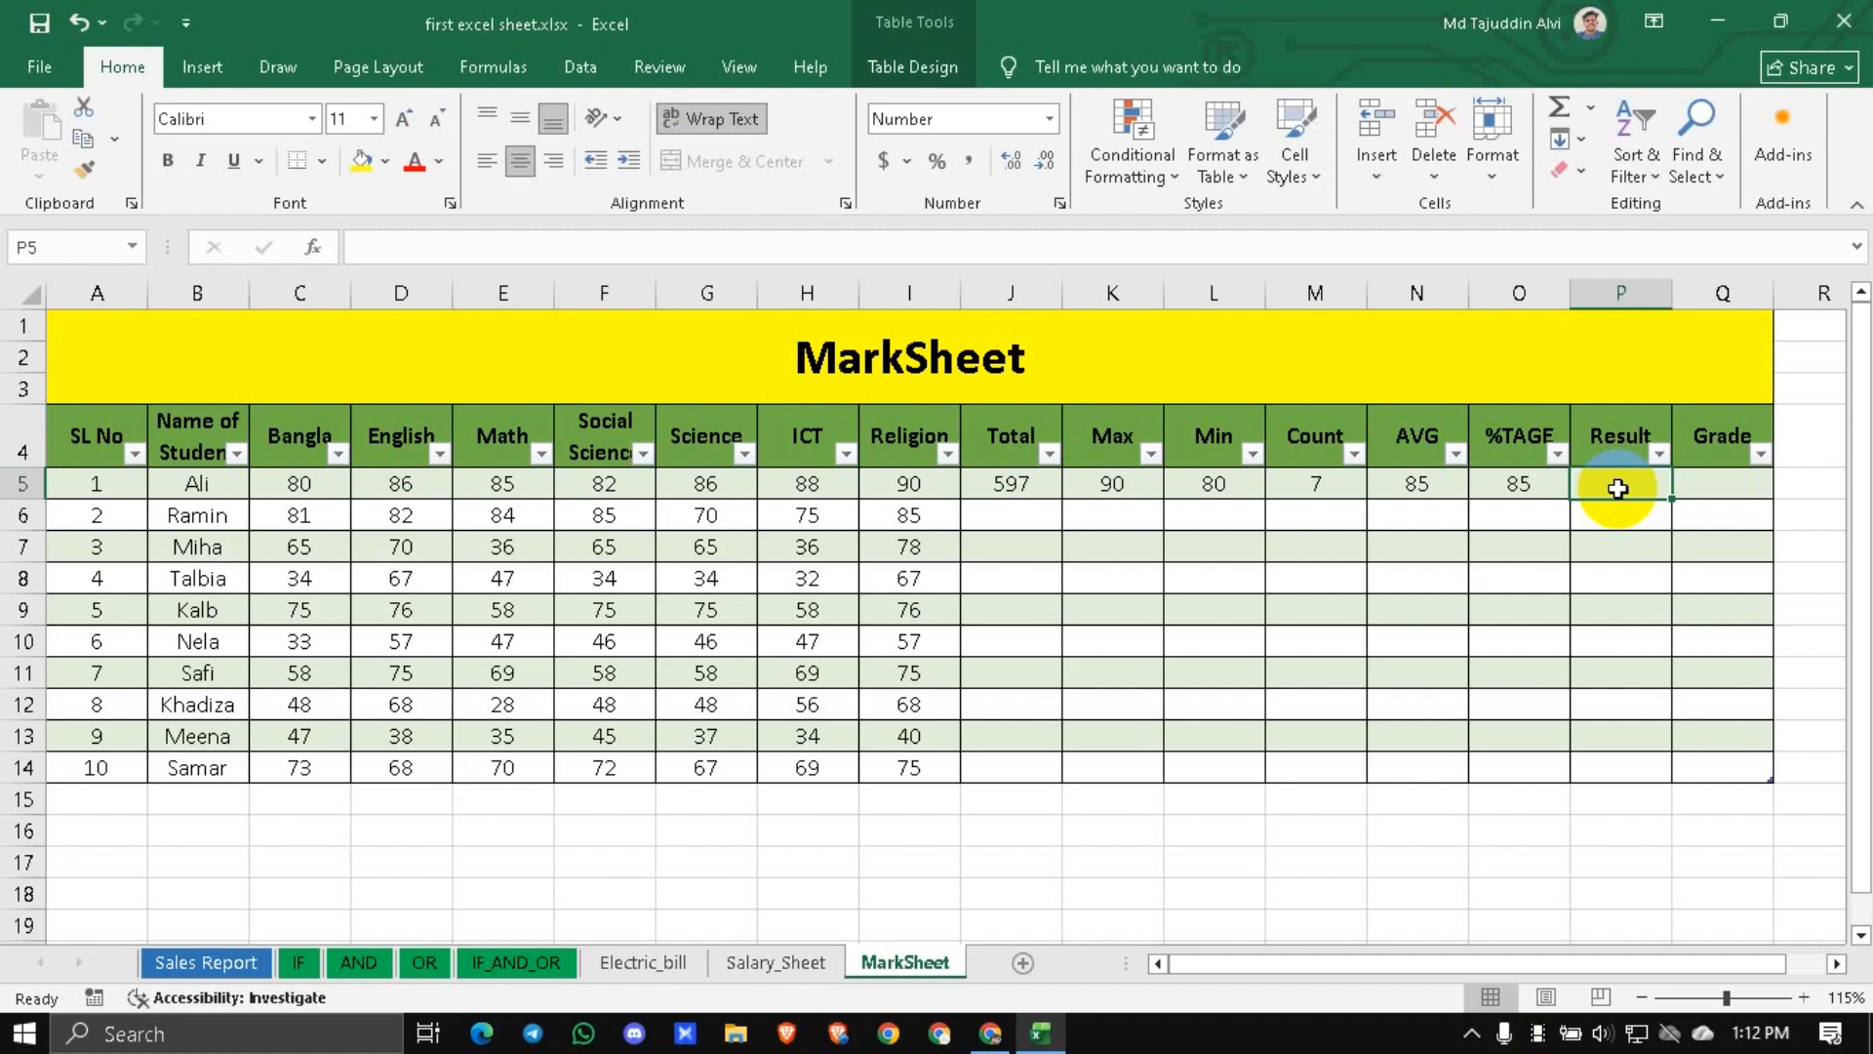
{"action": "type", "text": "="}
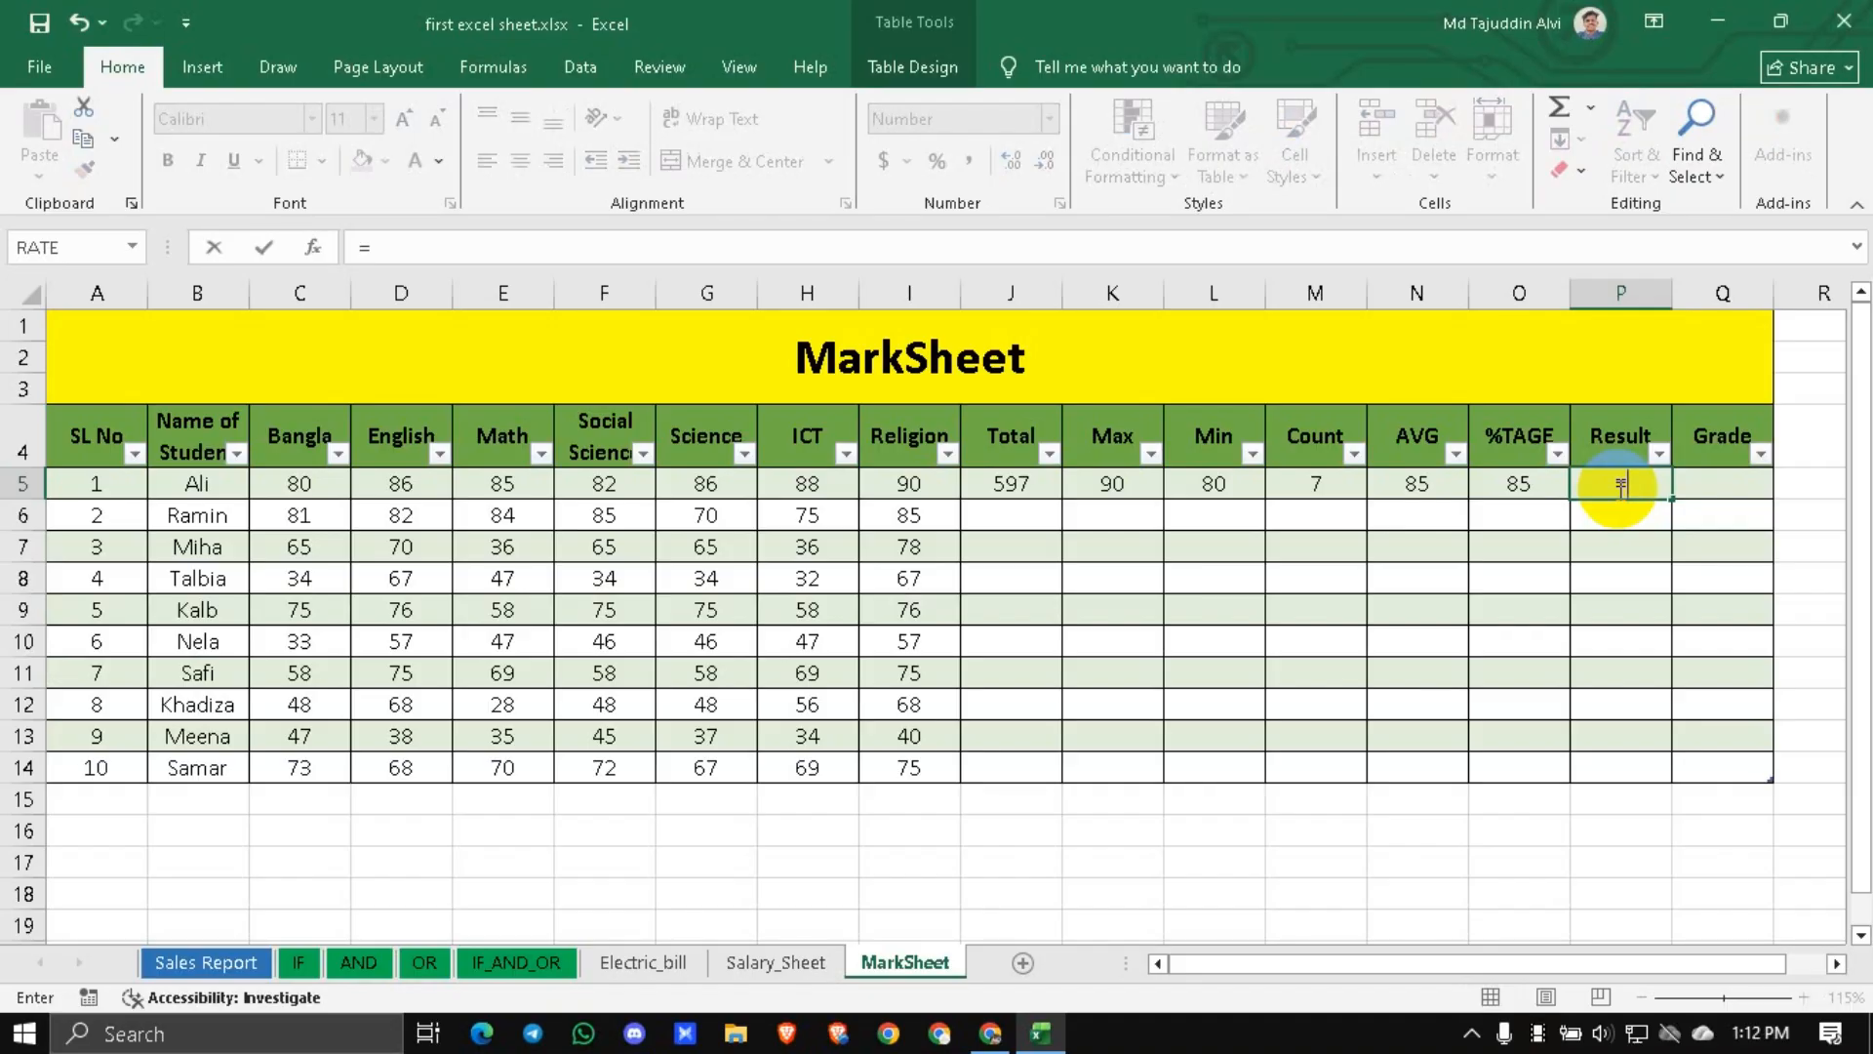
{"action": "type", "text": "if"}
{"action": "key", "text": "Tab"}
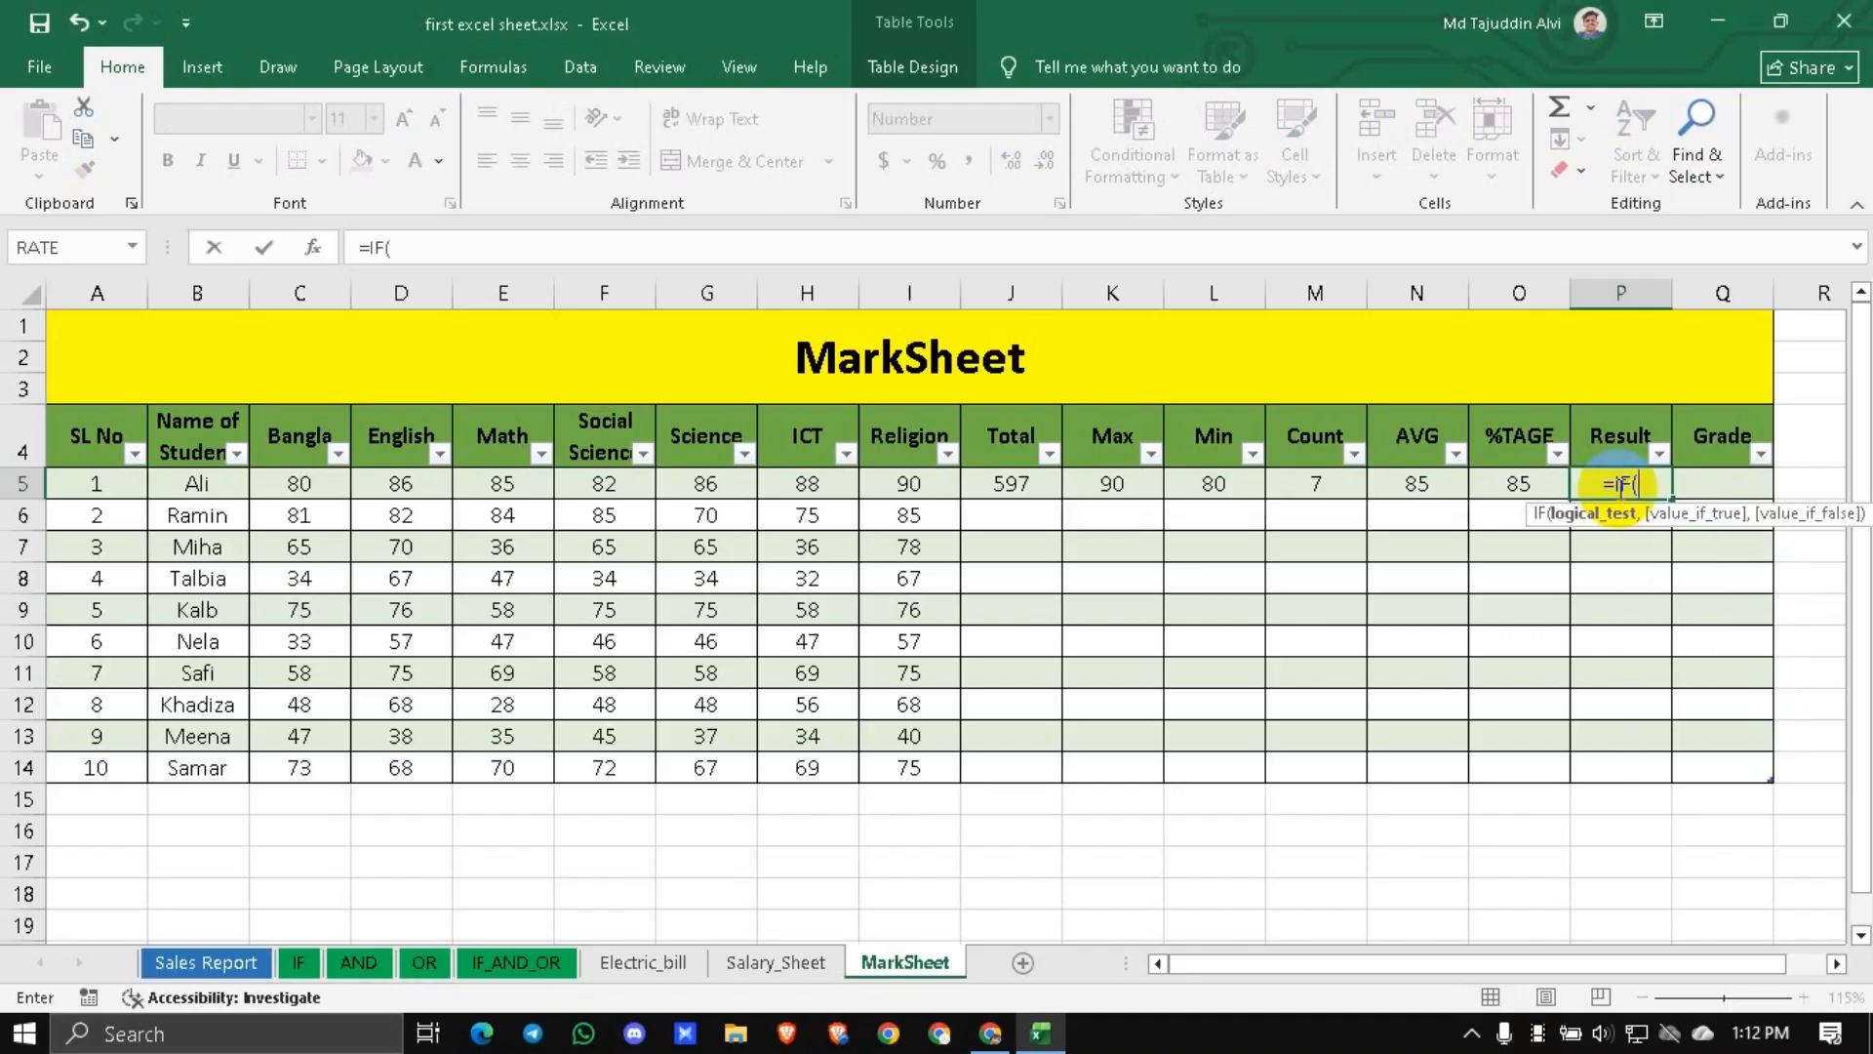
{"action": "type", "text": "AND"}
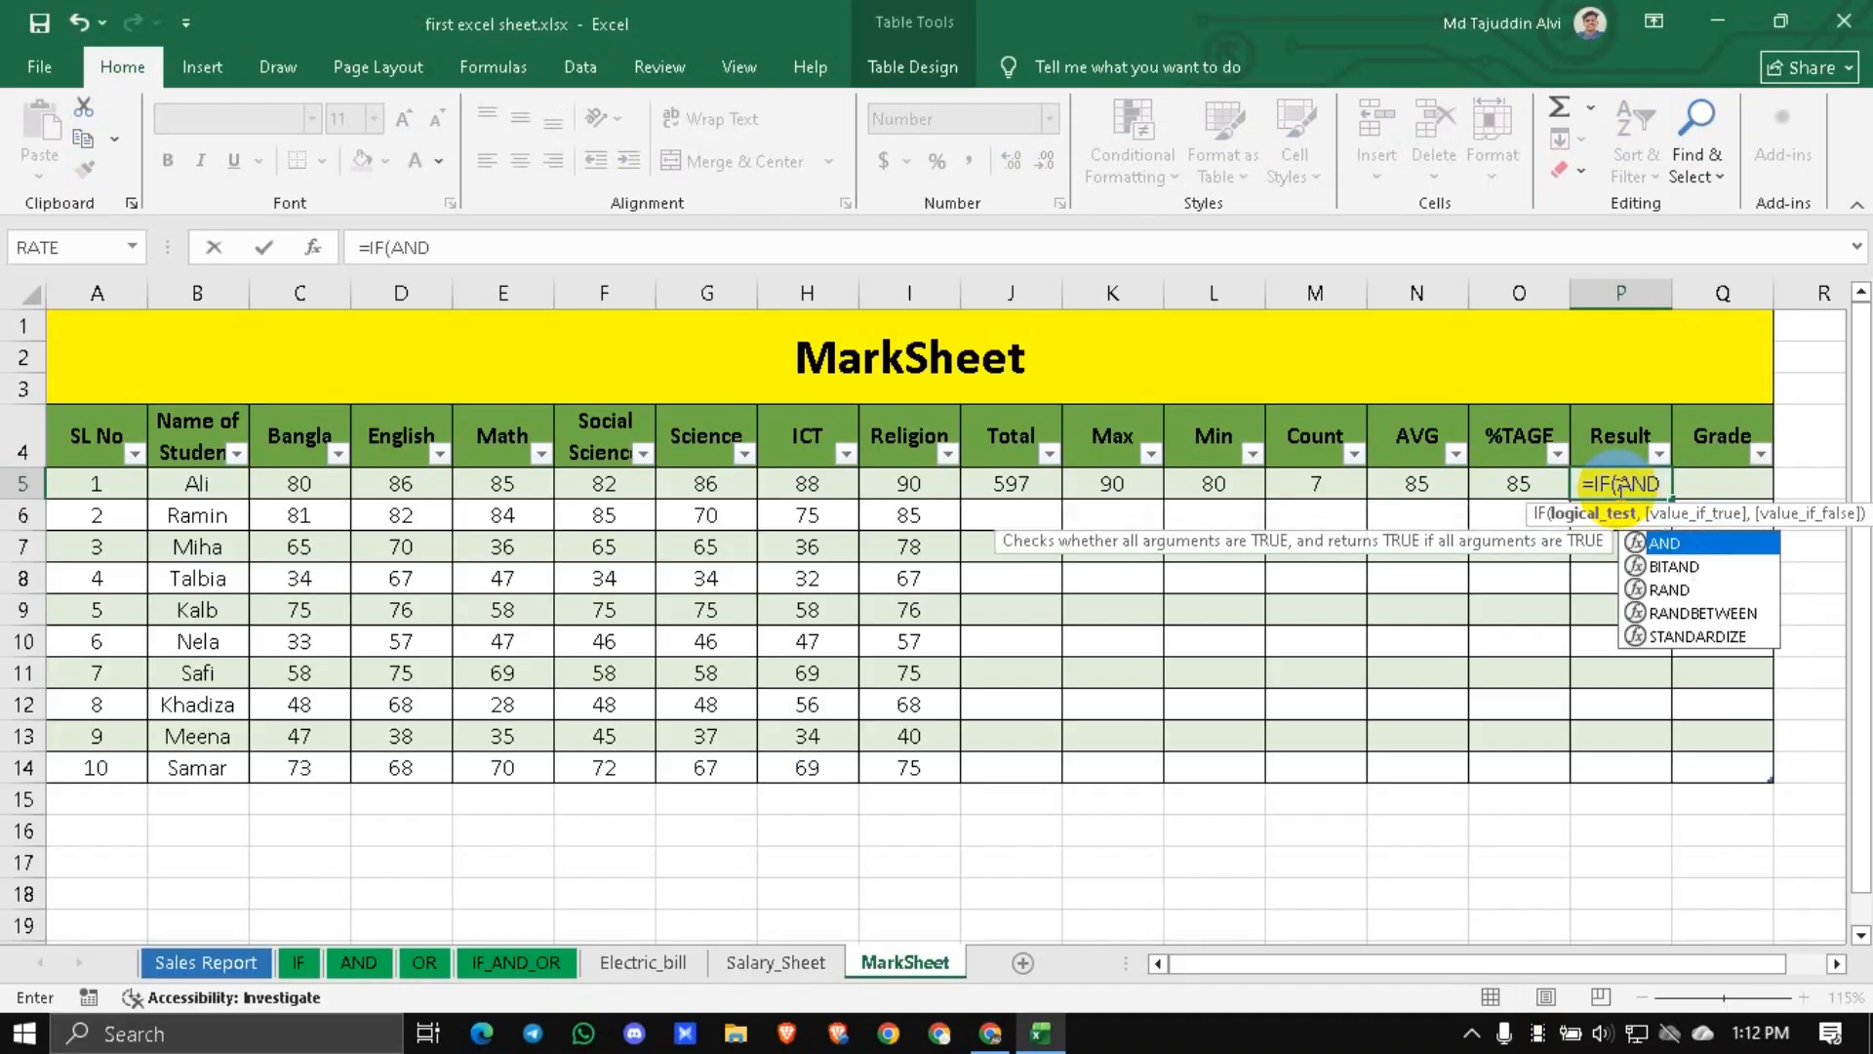
{"action": "key", "text": "Tab"}
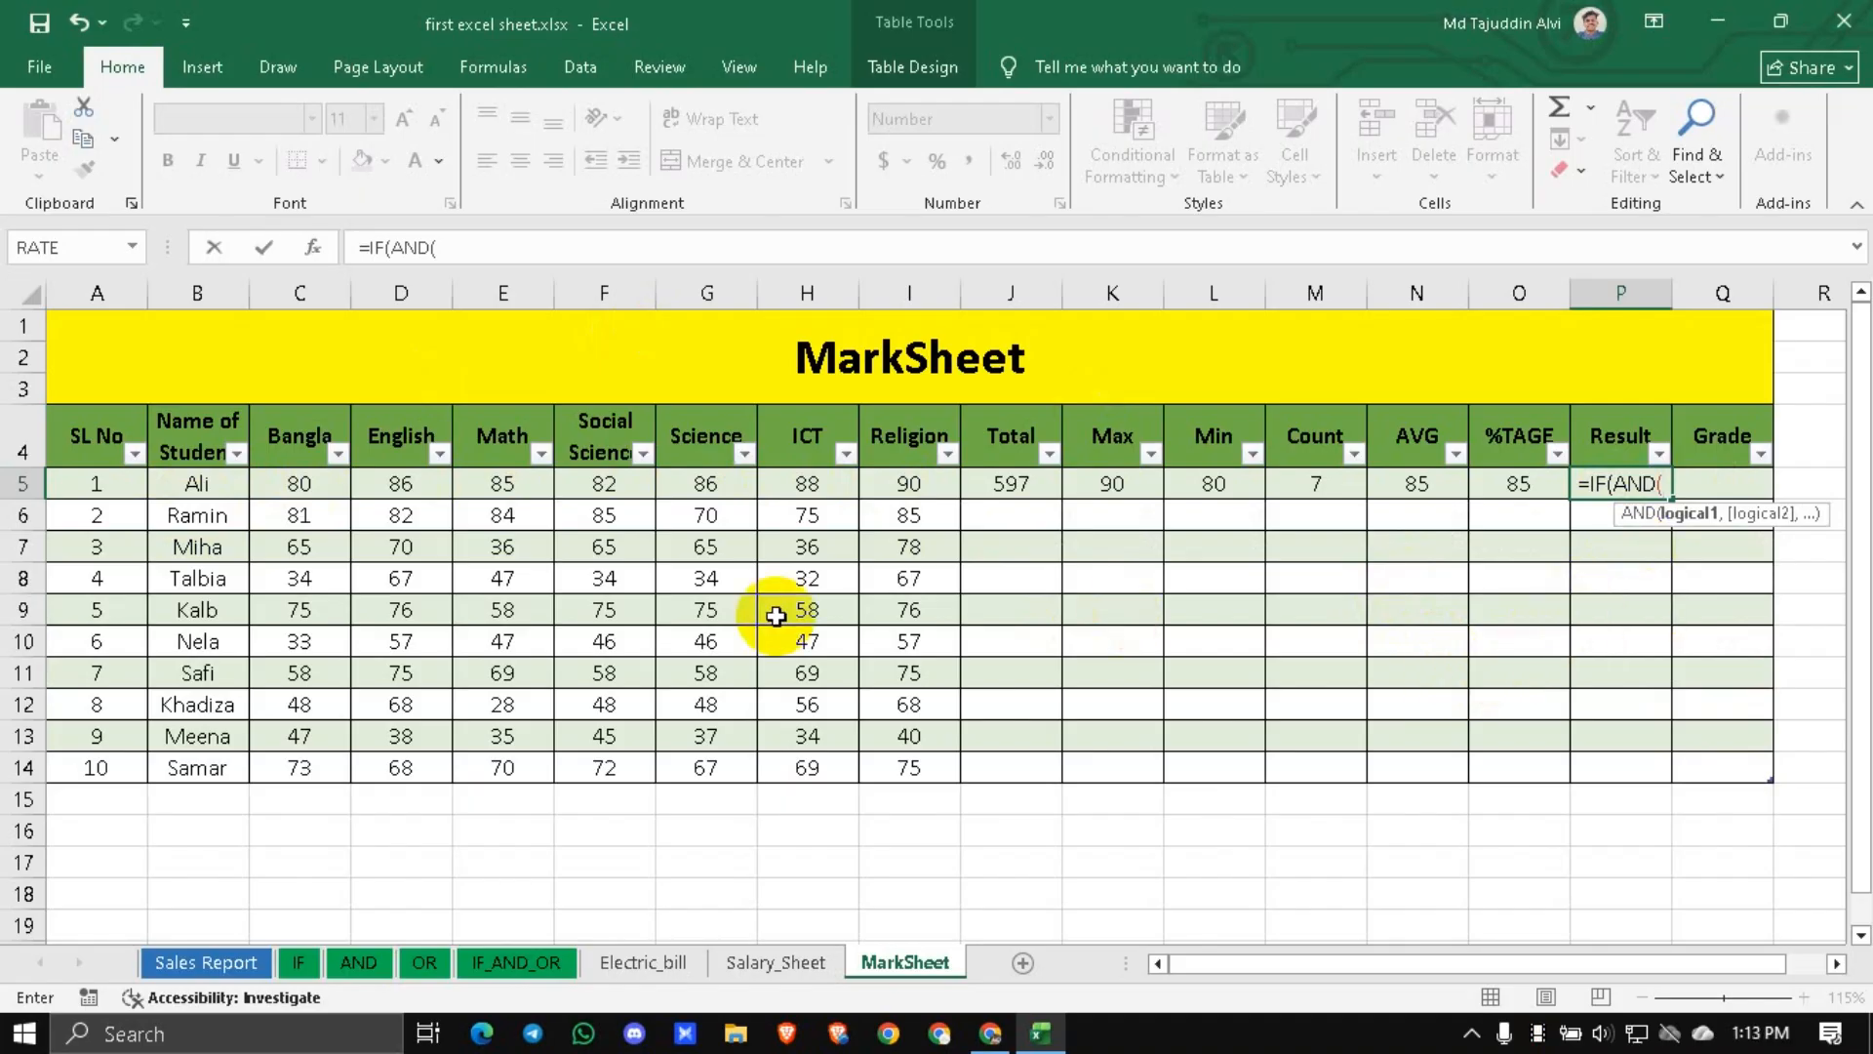
{"action": "left_click", "coordinate": [299, 488]}
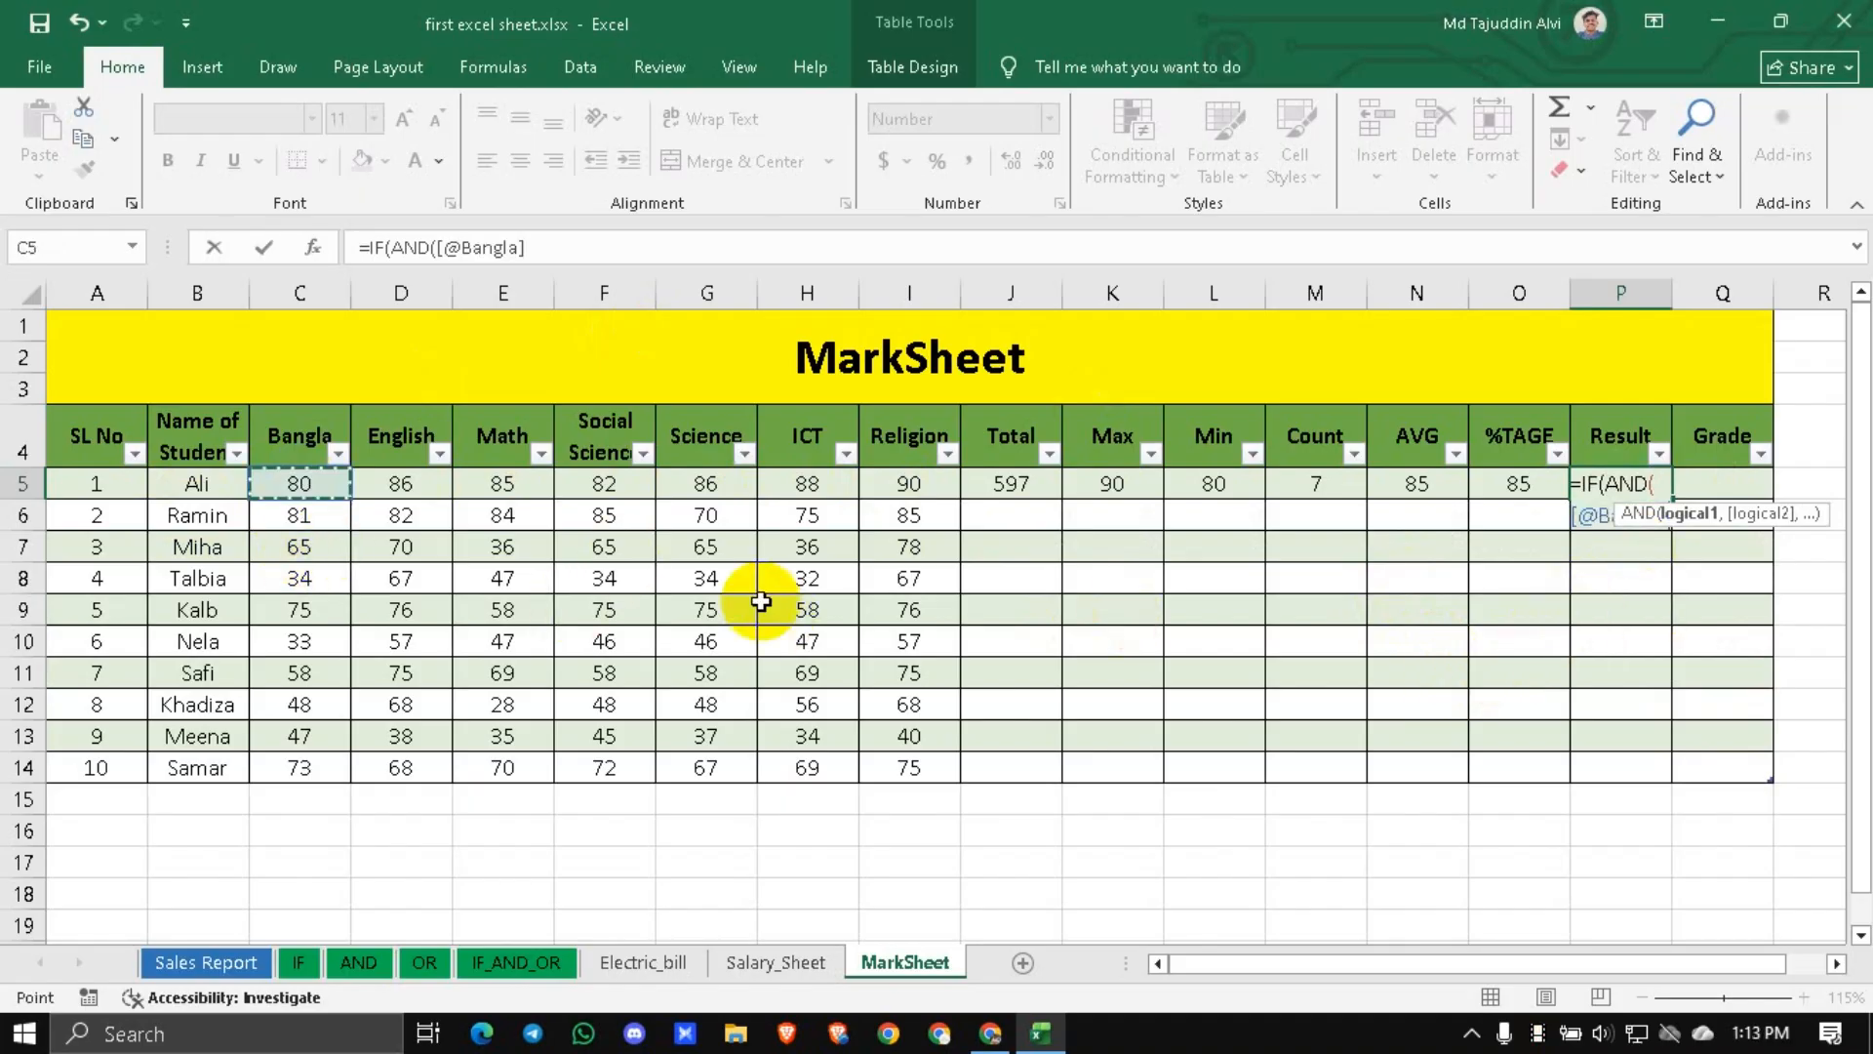
{"action": "type", "text": ">"}
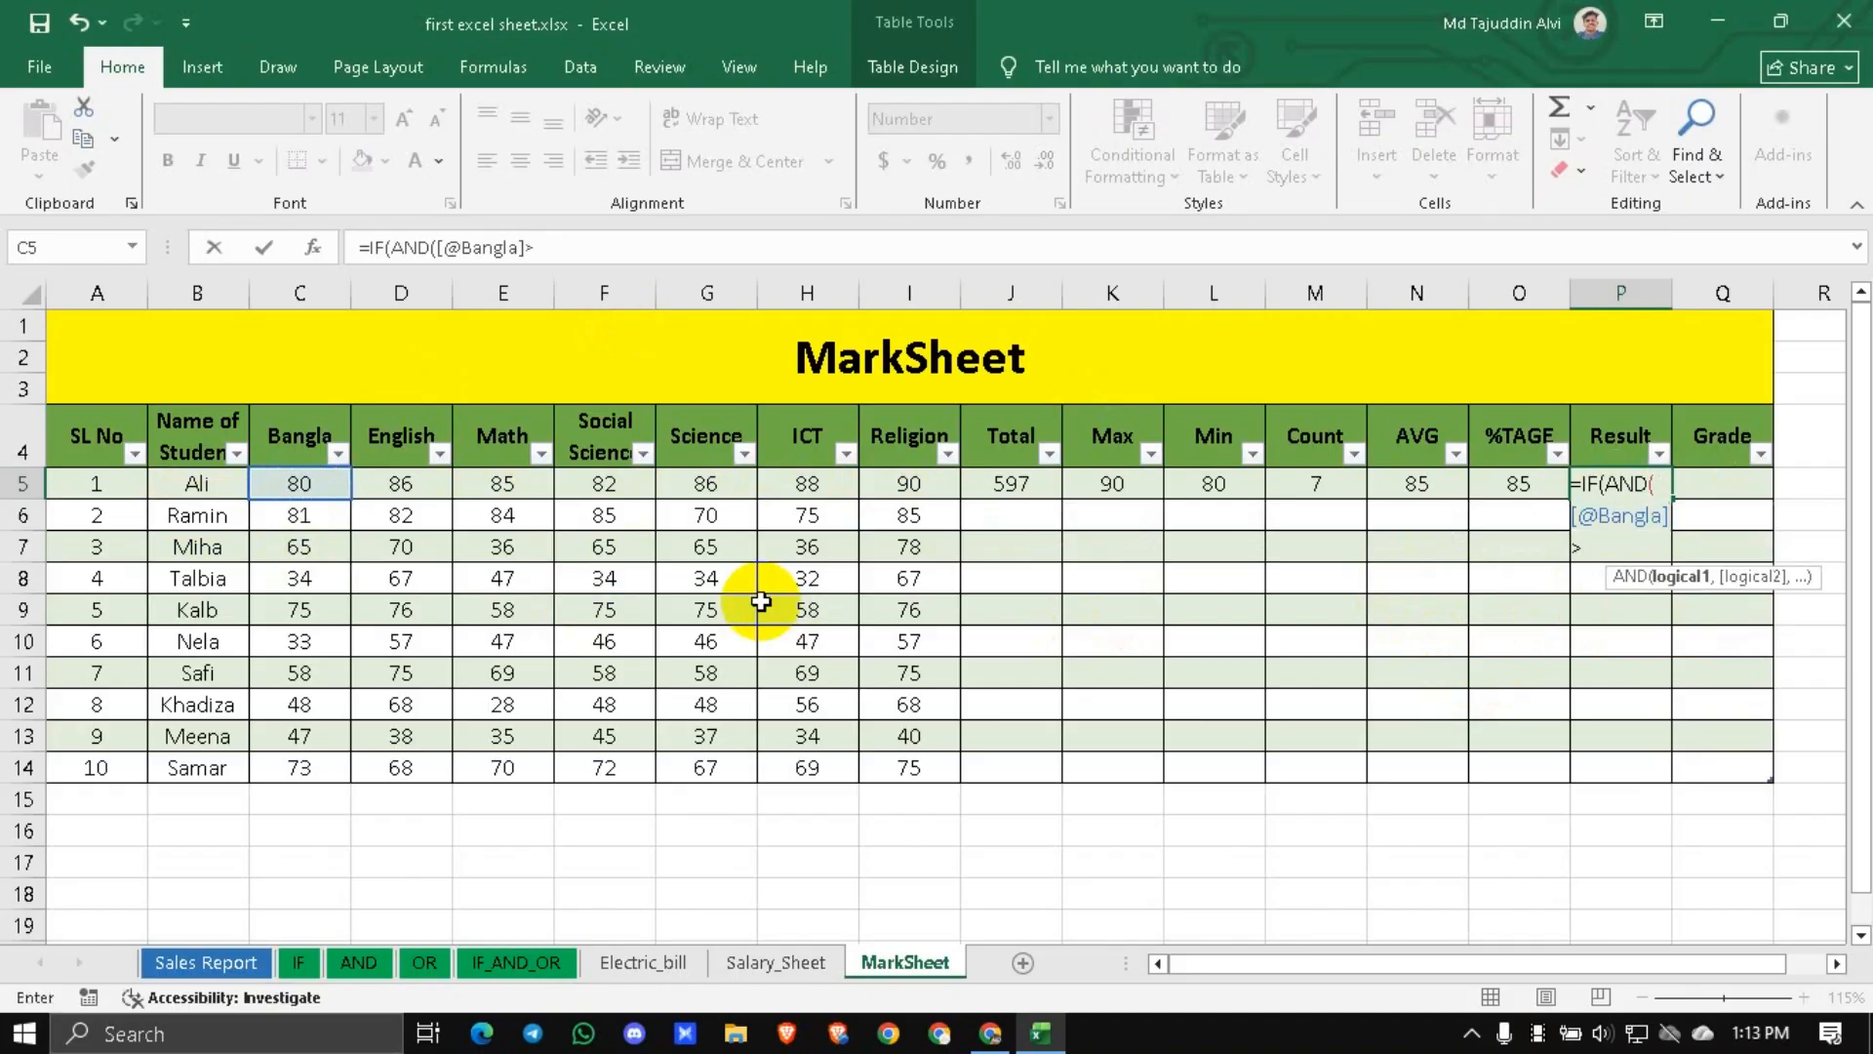
{"action": "type", "text": "=33,"}
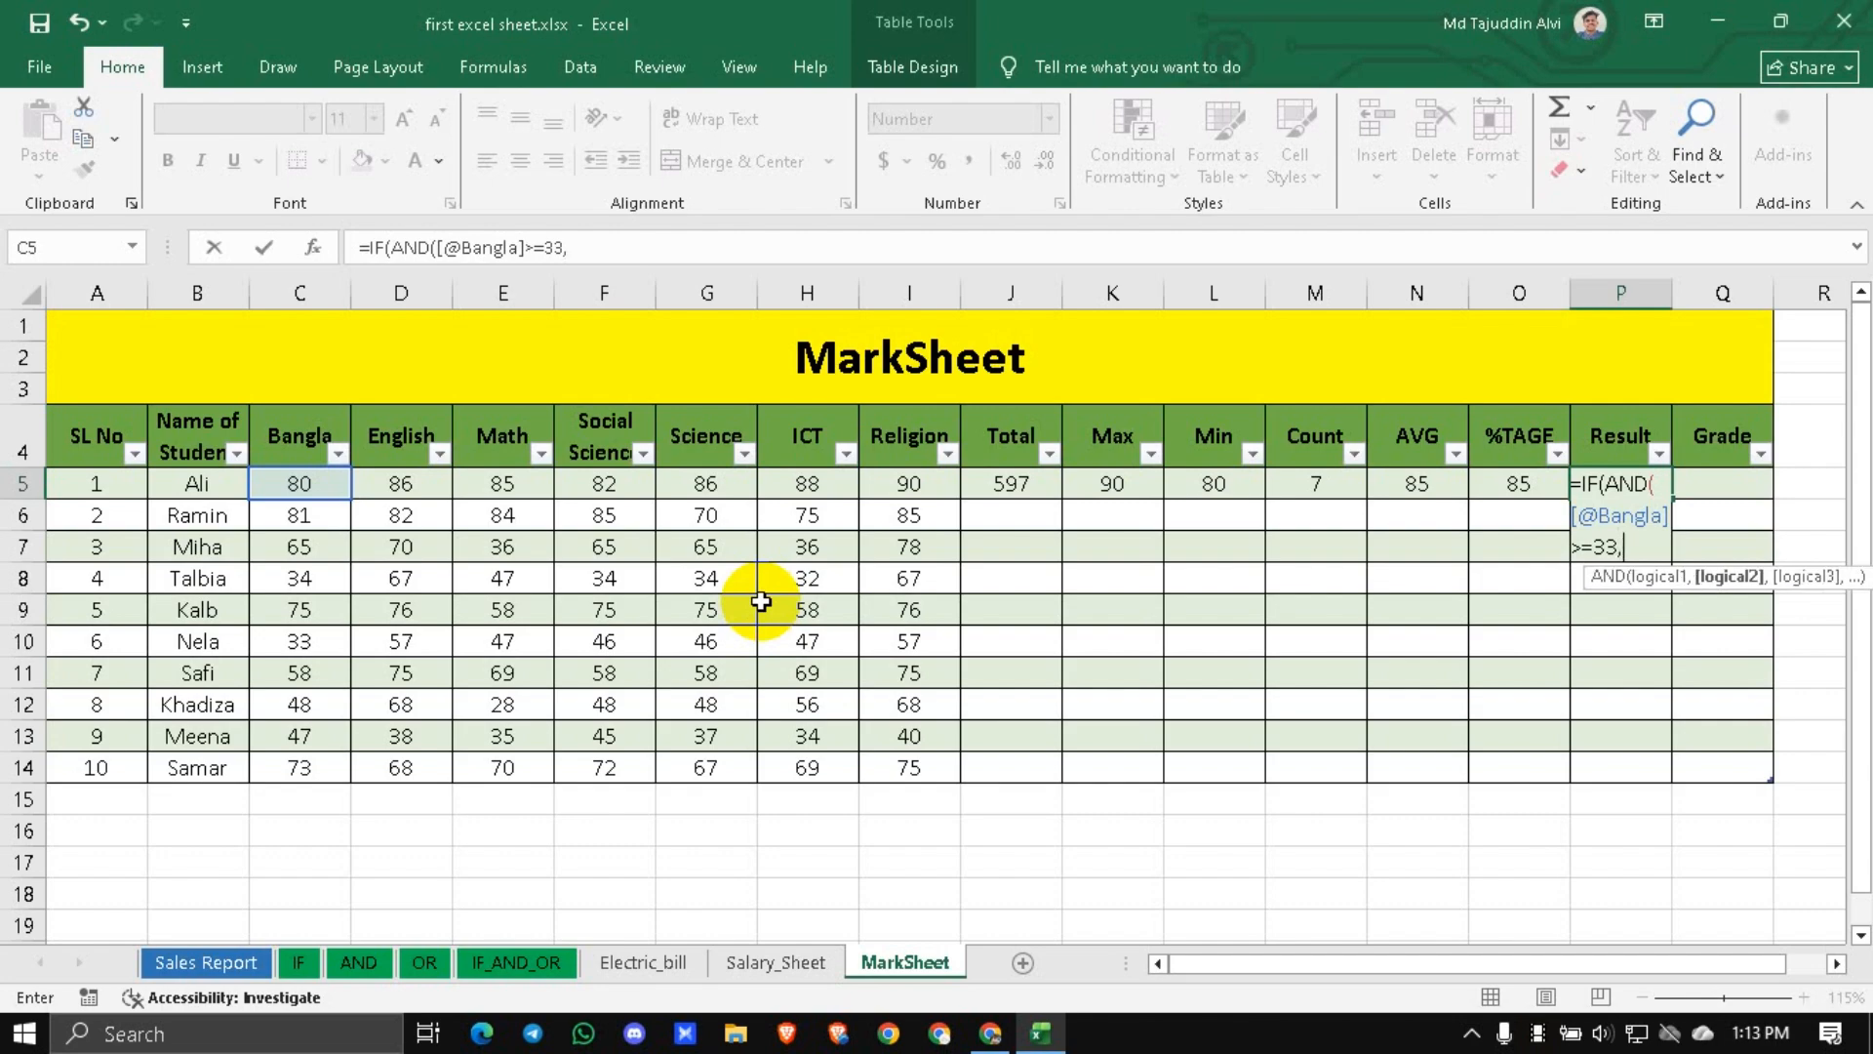
{"action": "left_click", "coordinate": [412, 479]}
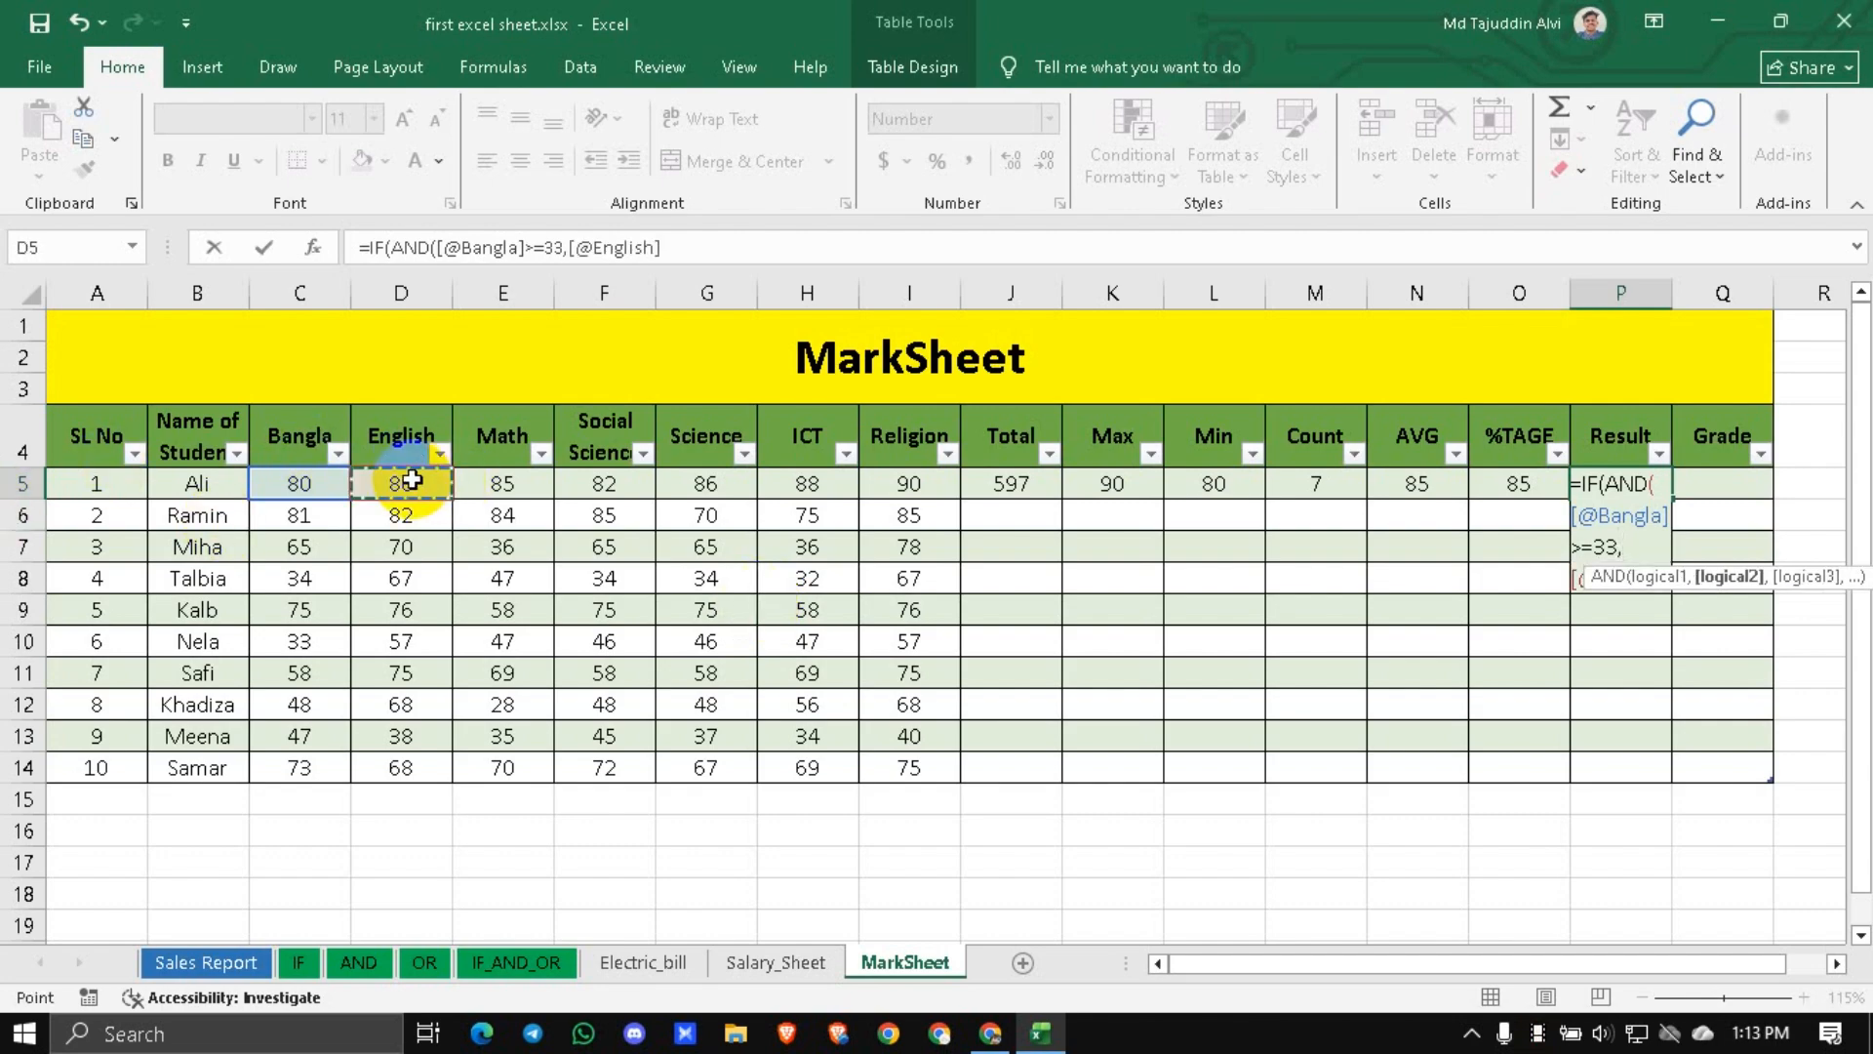
{"action": "type", "text": ">="}
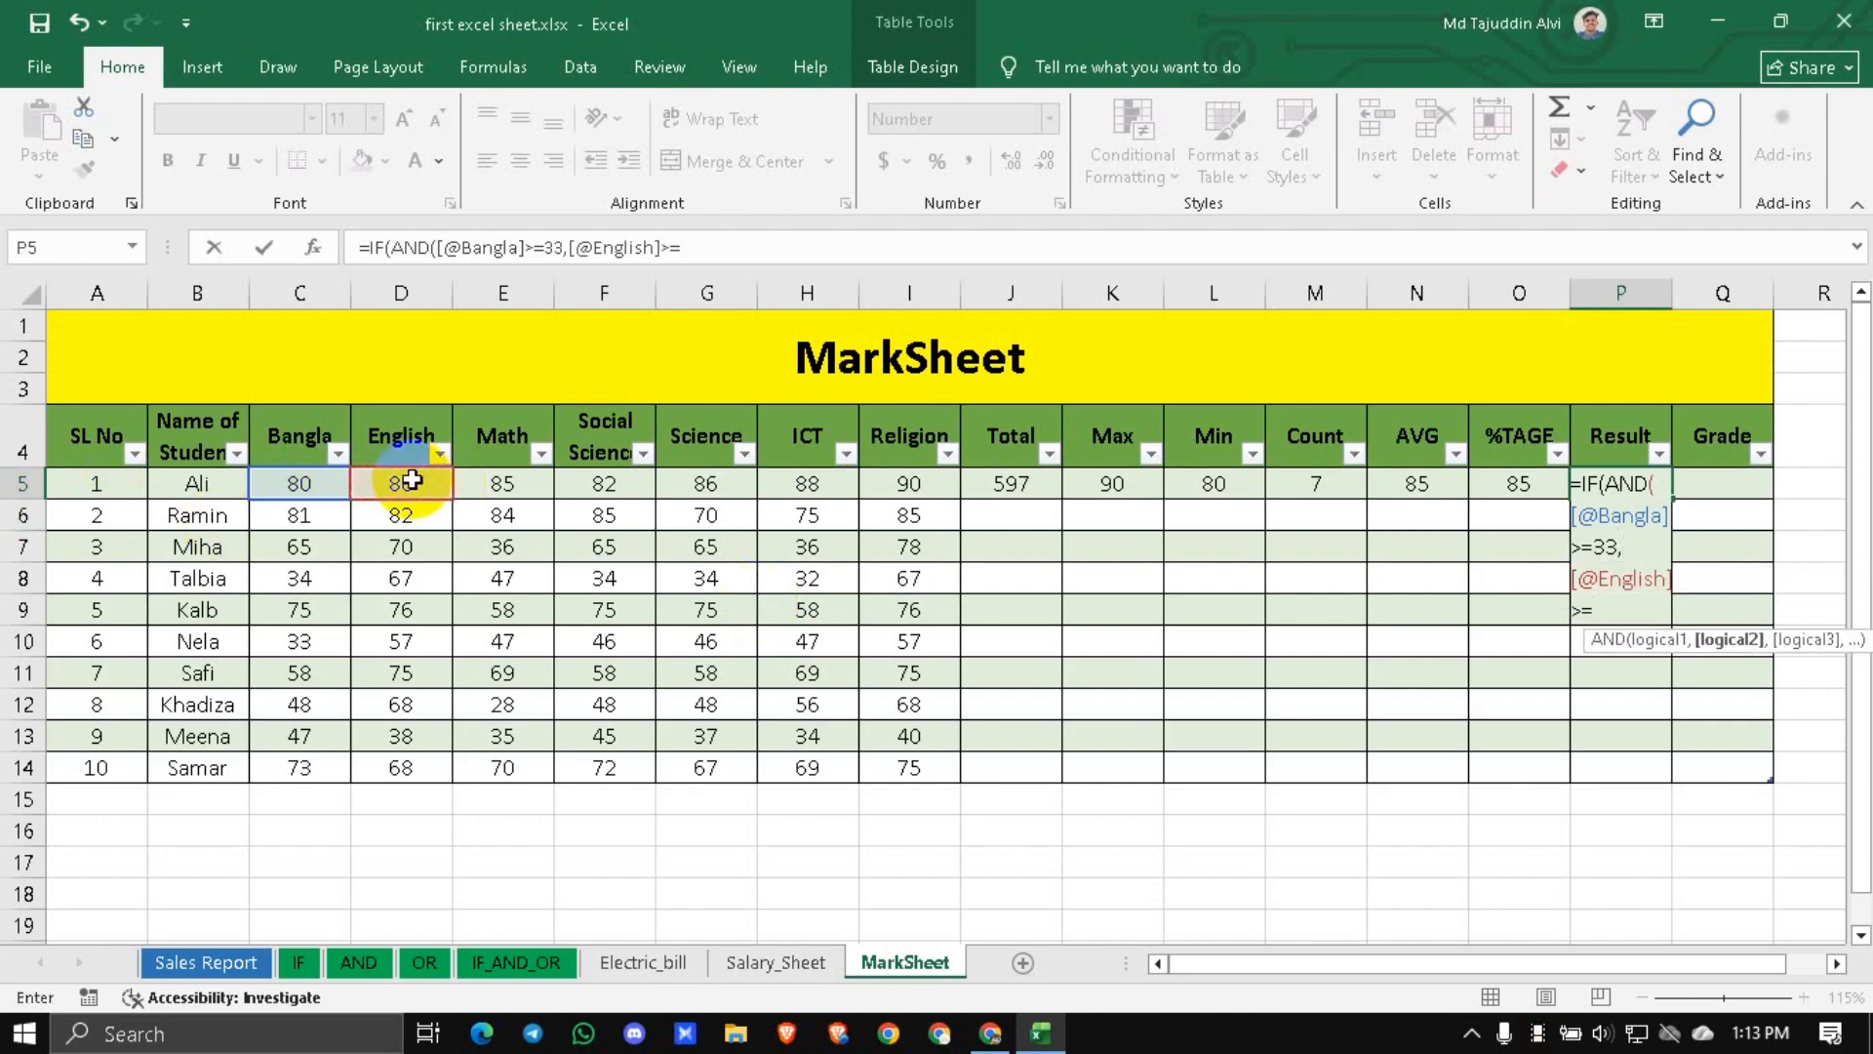
{"action": "type", "text": "33,"}
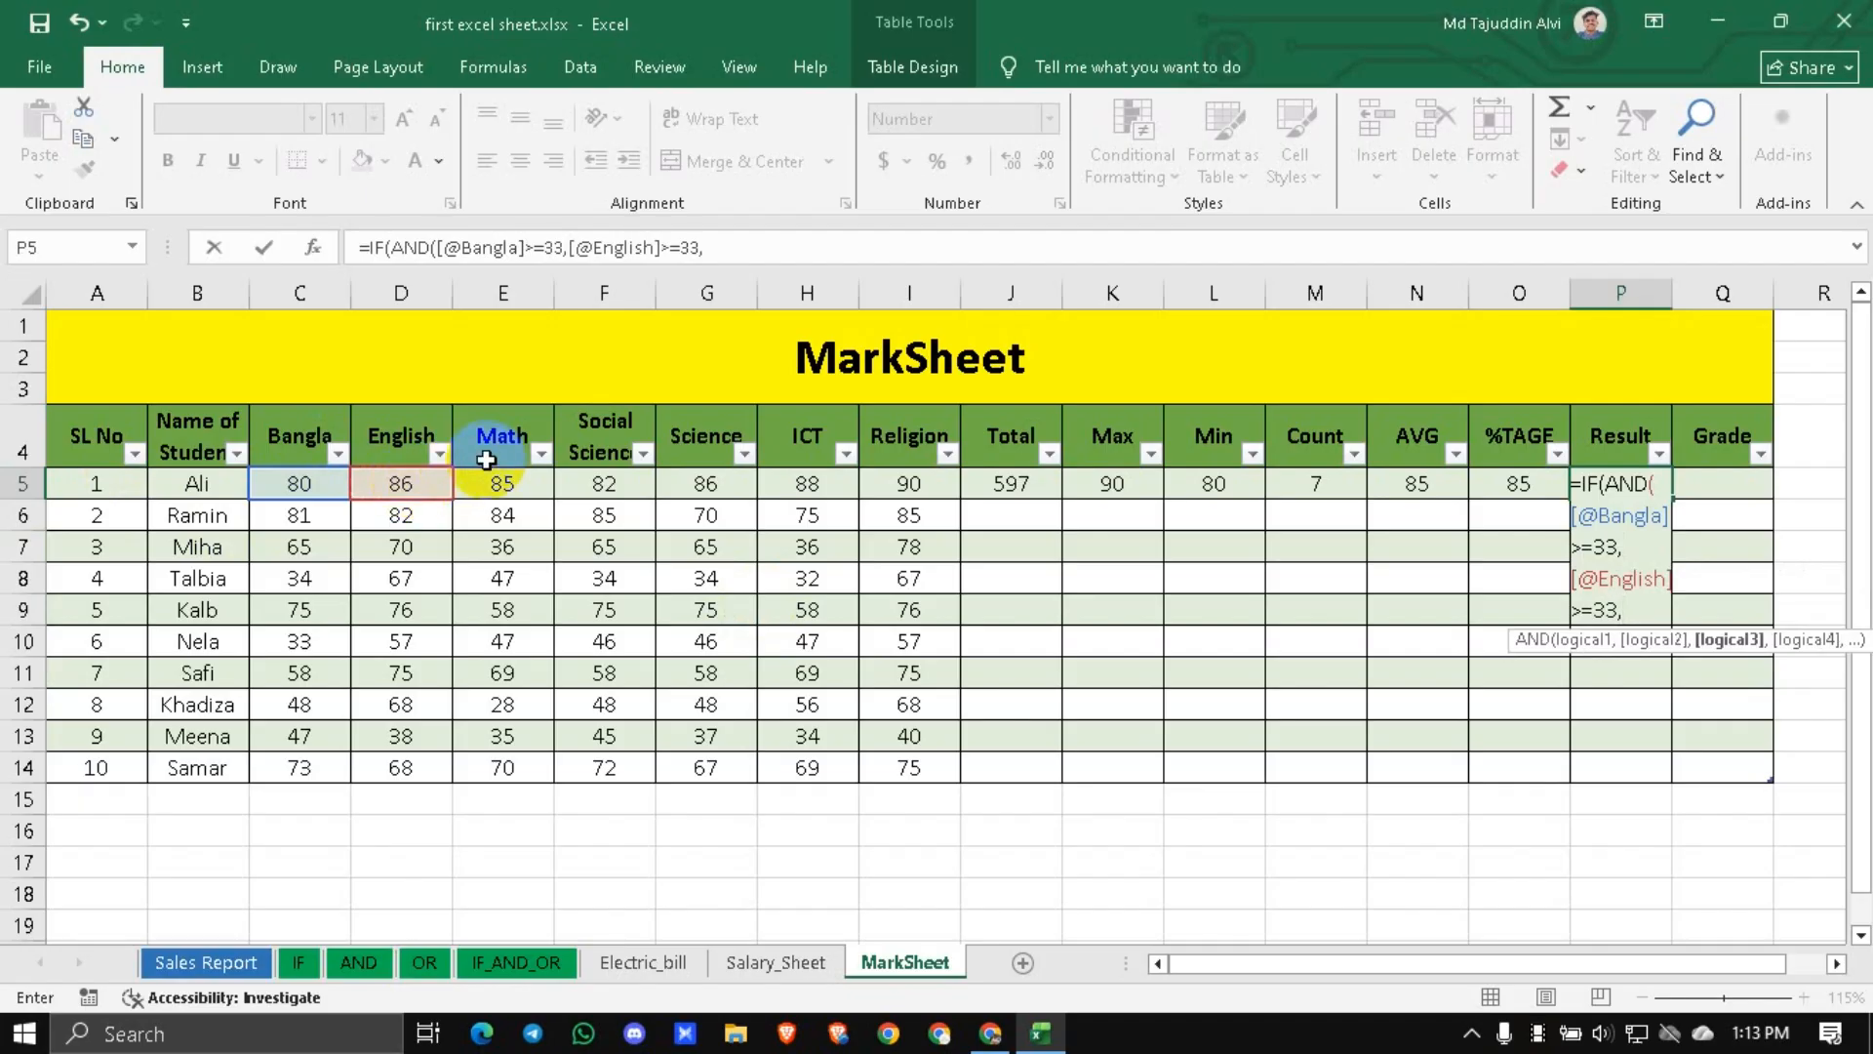
{"action": "left_click", "coordinate": [495, 484]}
{"action": "type", "text": ">"}
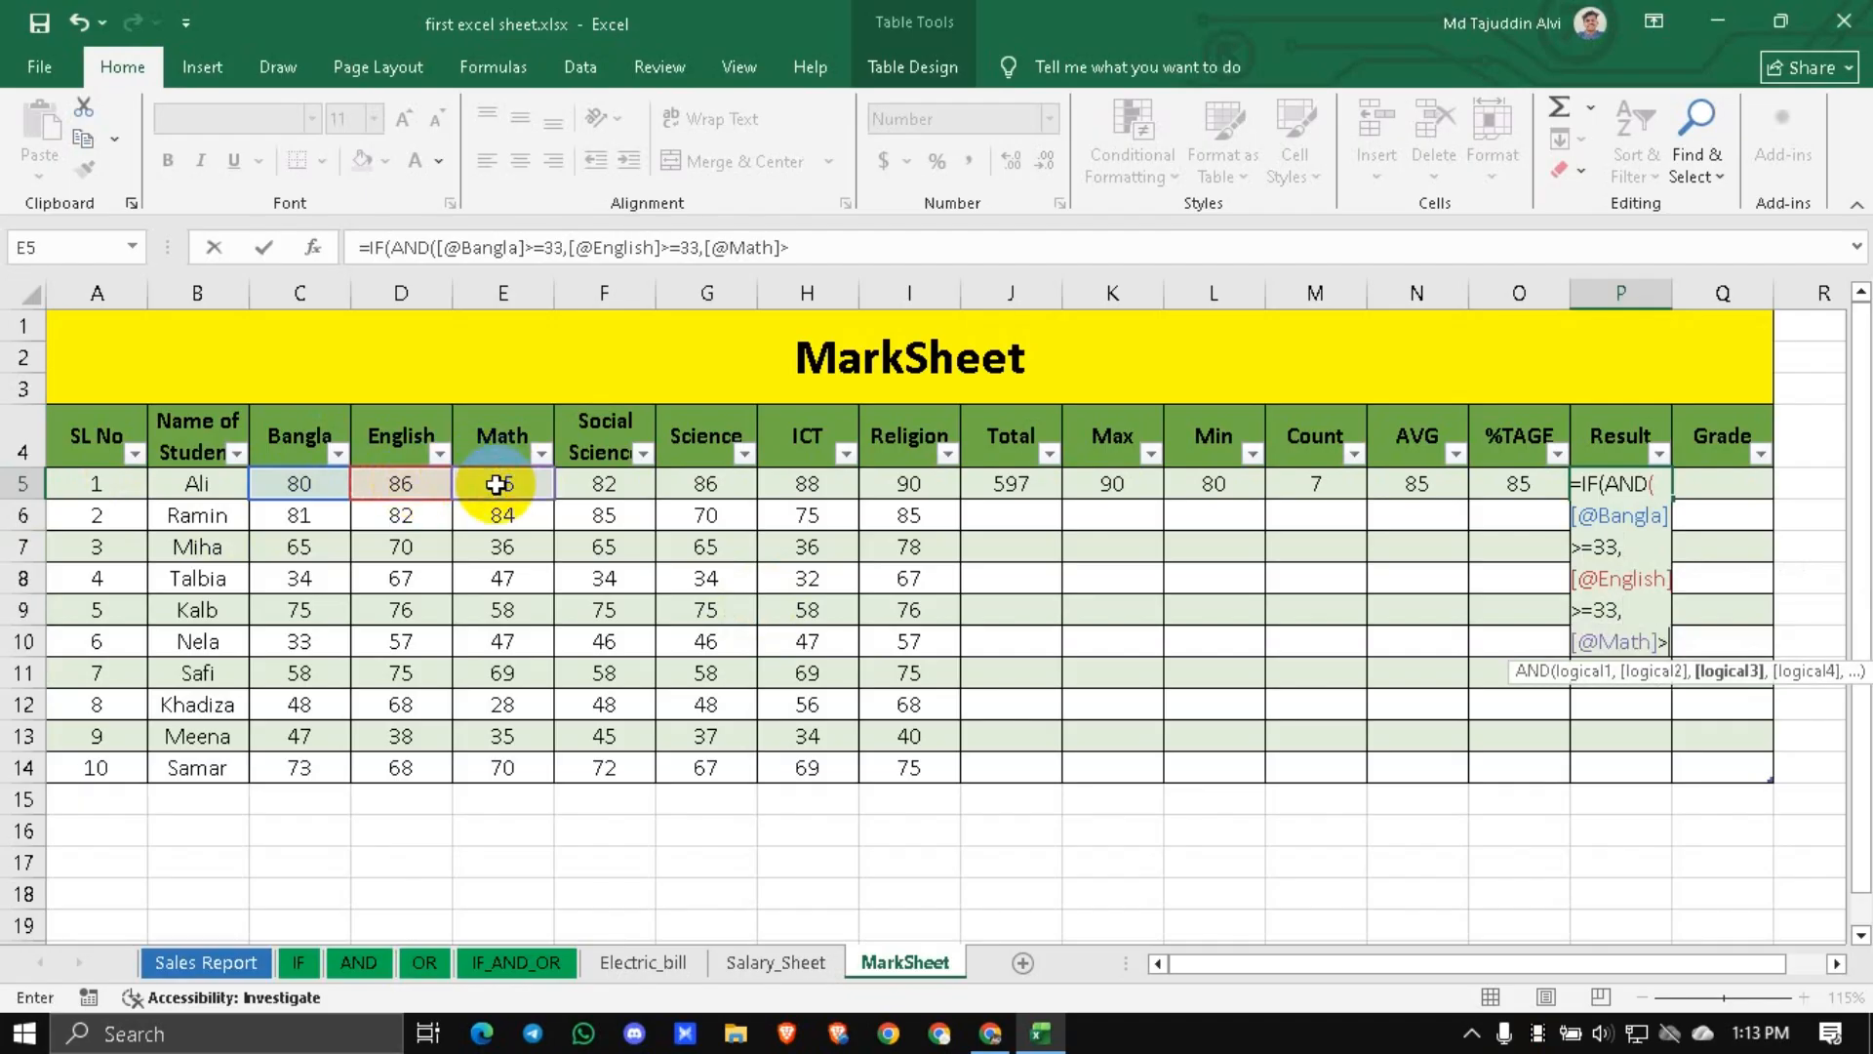
{"action": "type", "text": "="}
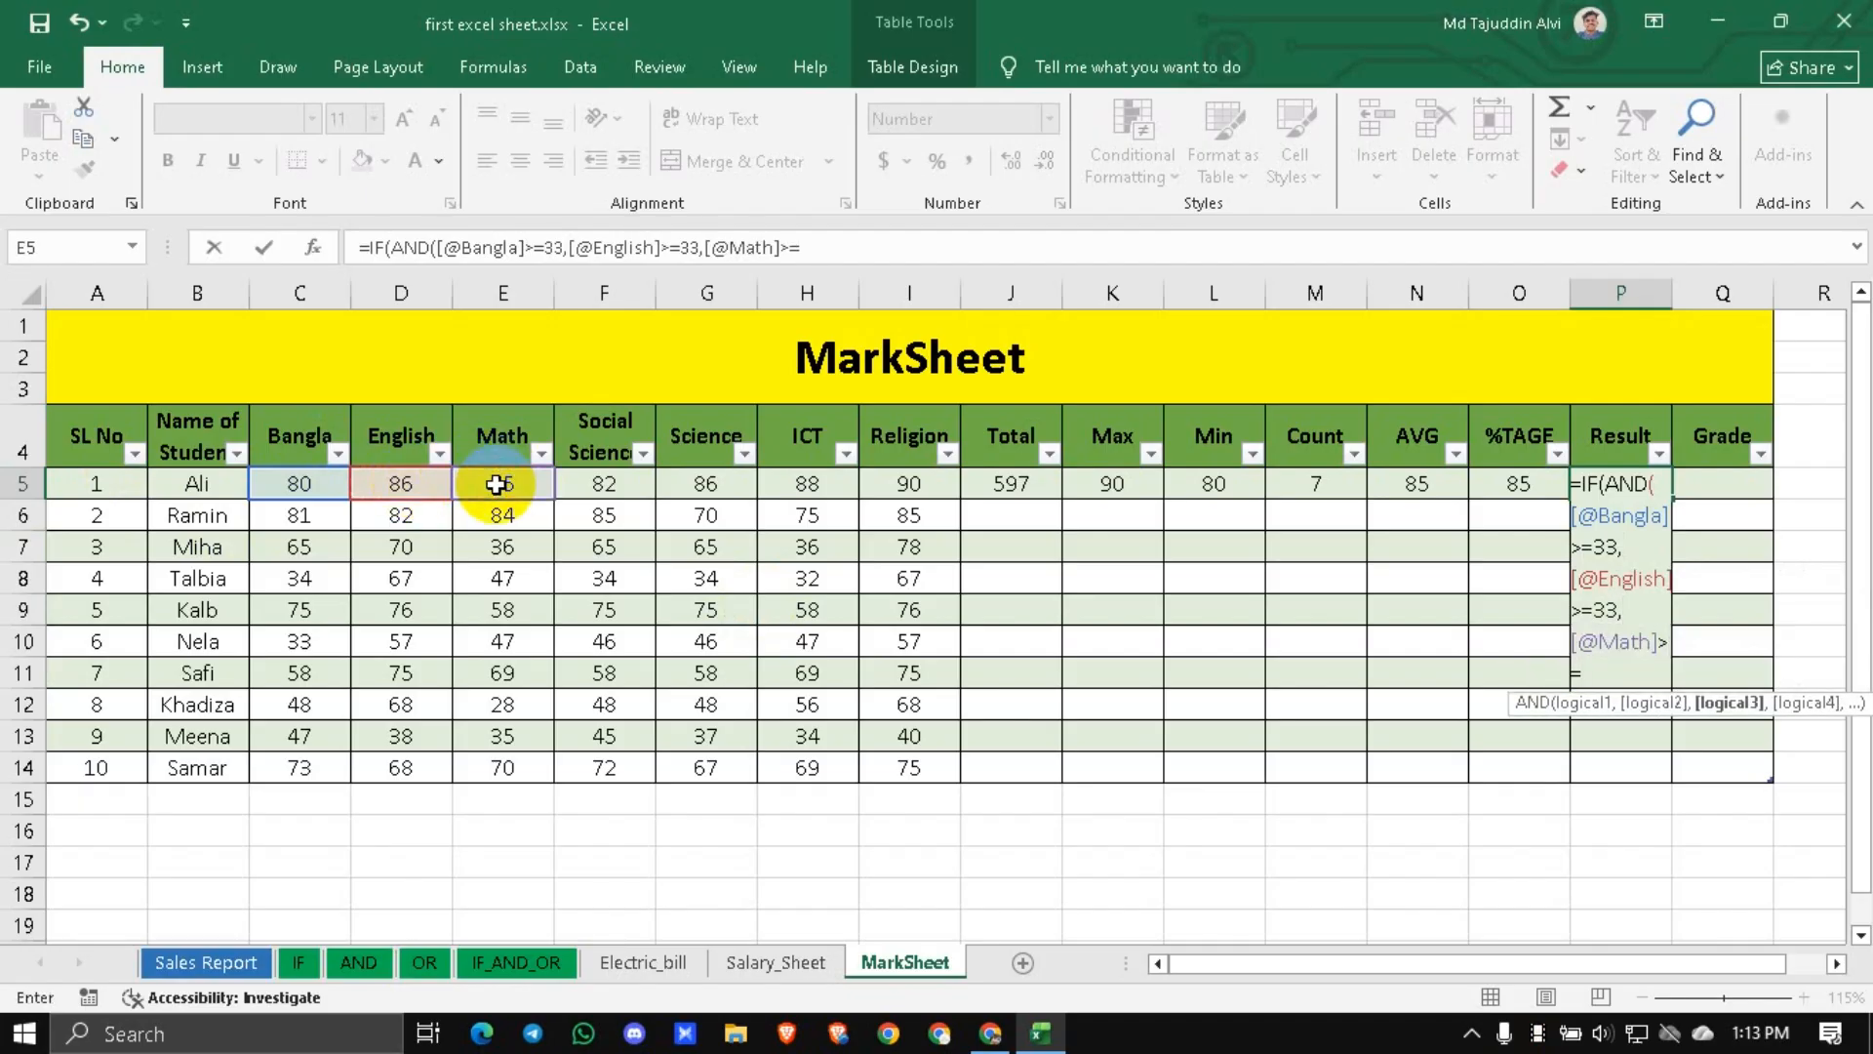
{"action": "type", "text": "33,"}
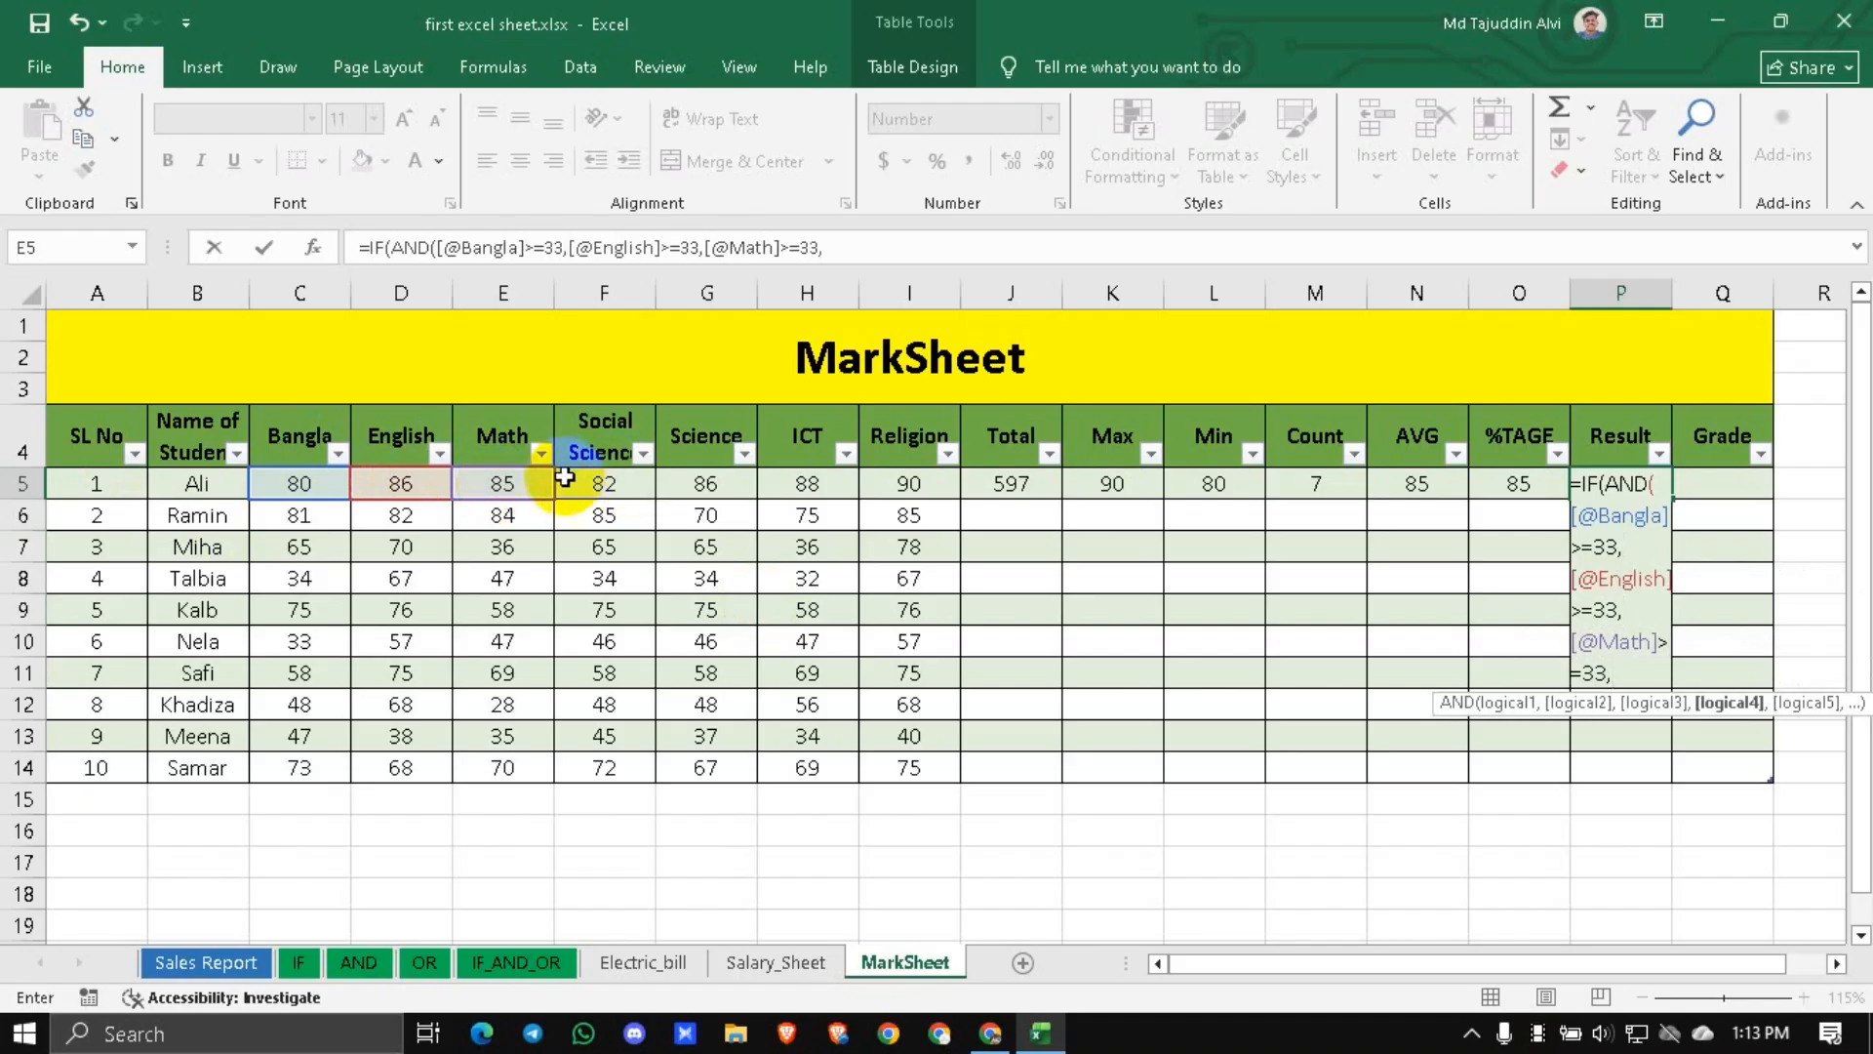
{"action": "left_click", "coordinate": [608, 485]}
{"action": "type", "text": ">"}
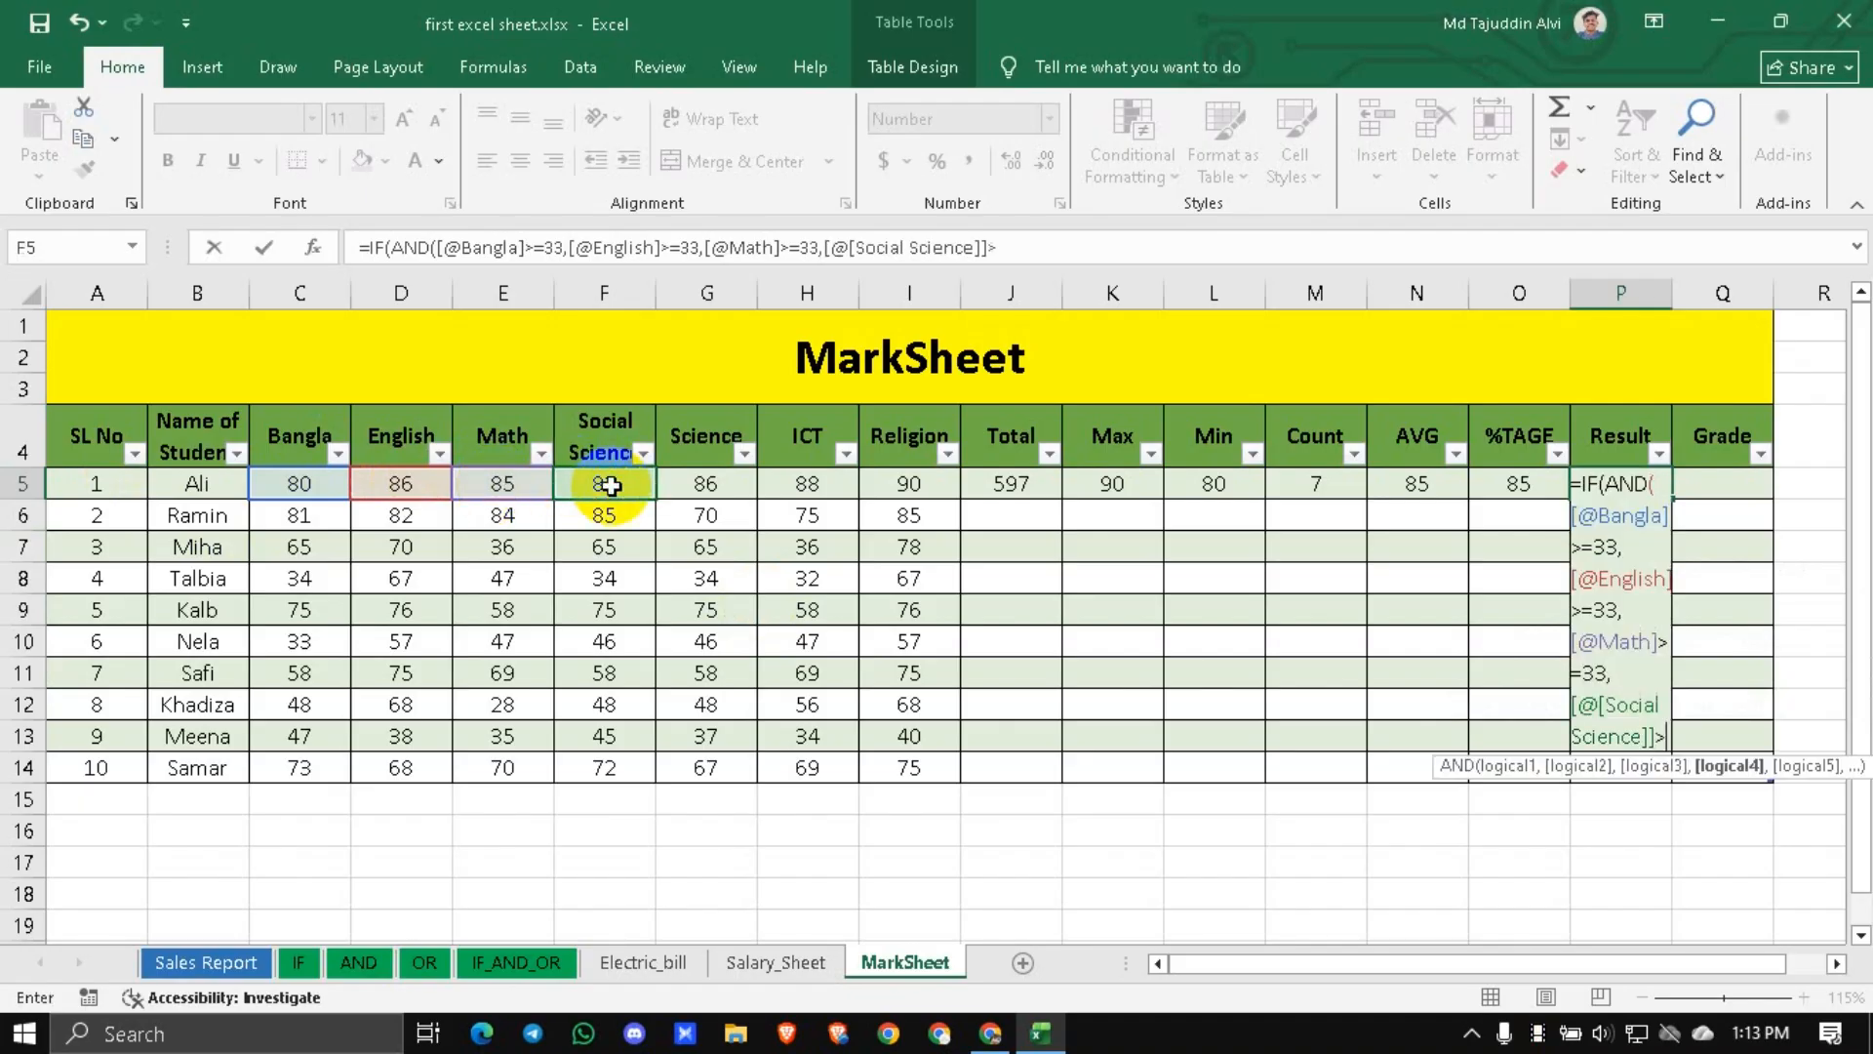
{"action": "type", "text": "=33"}
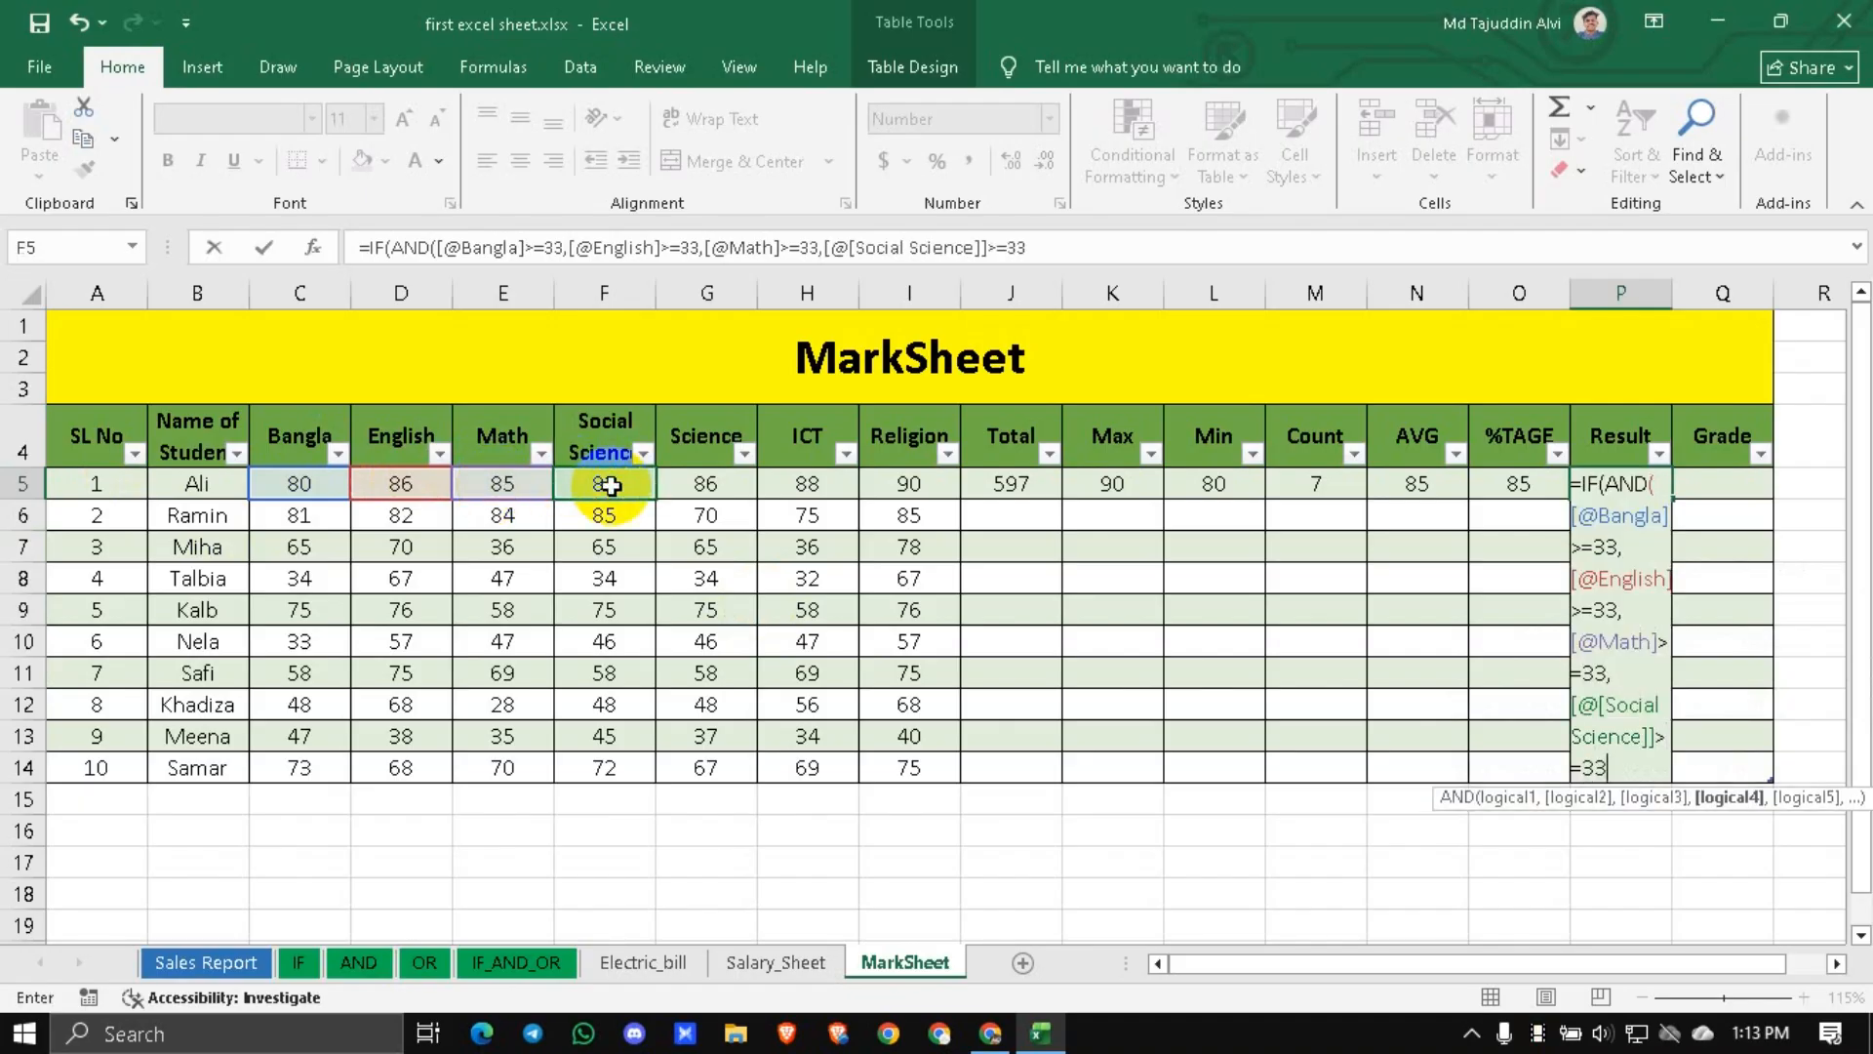
{"action": "type", "text": ","}
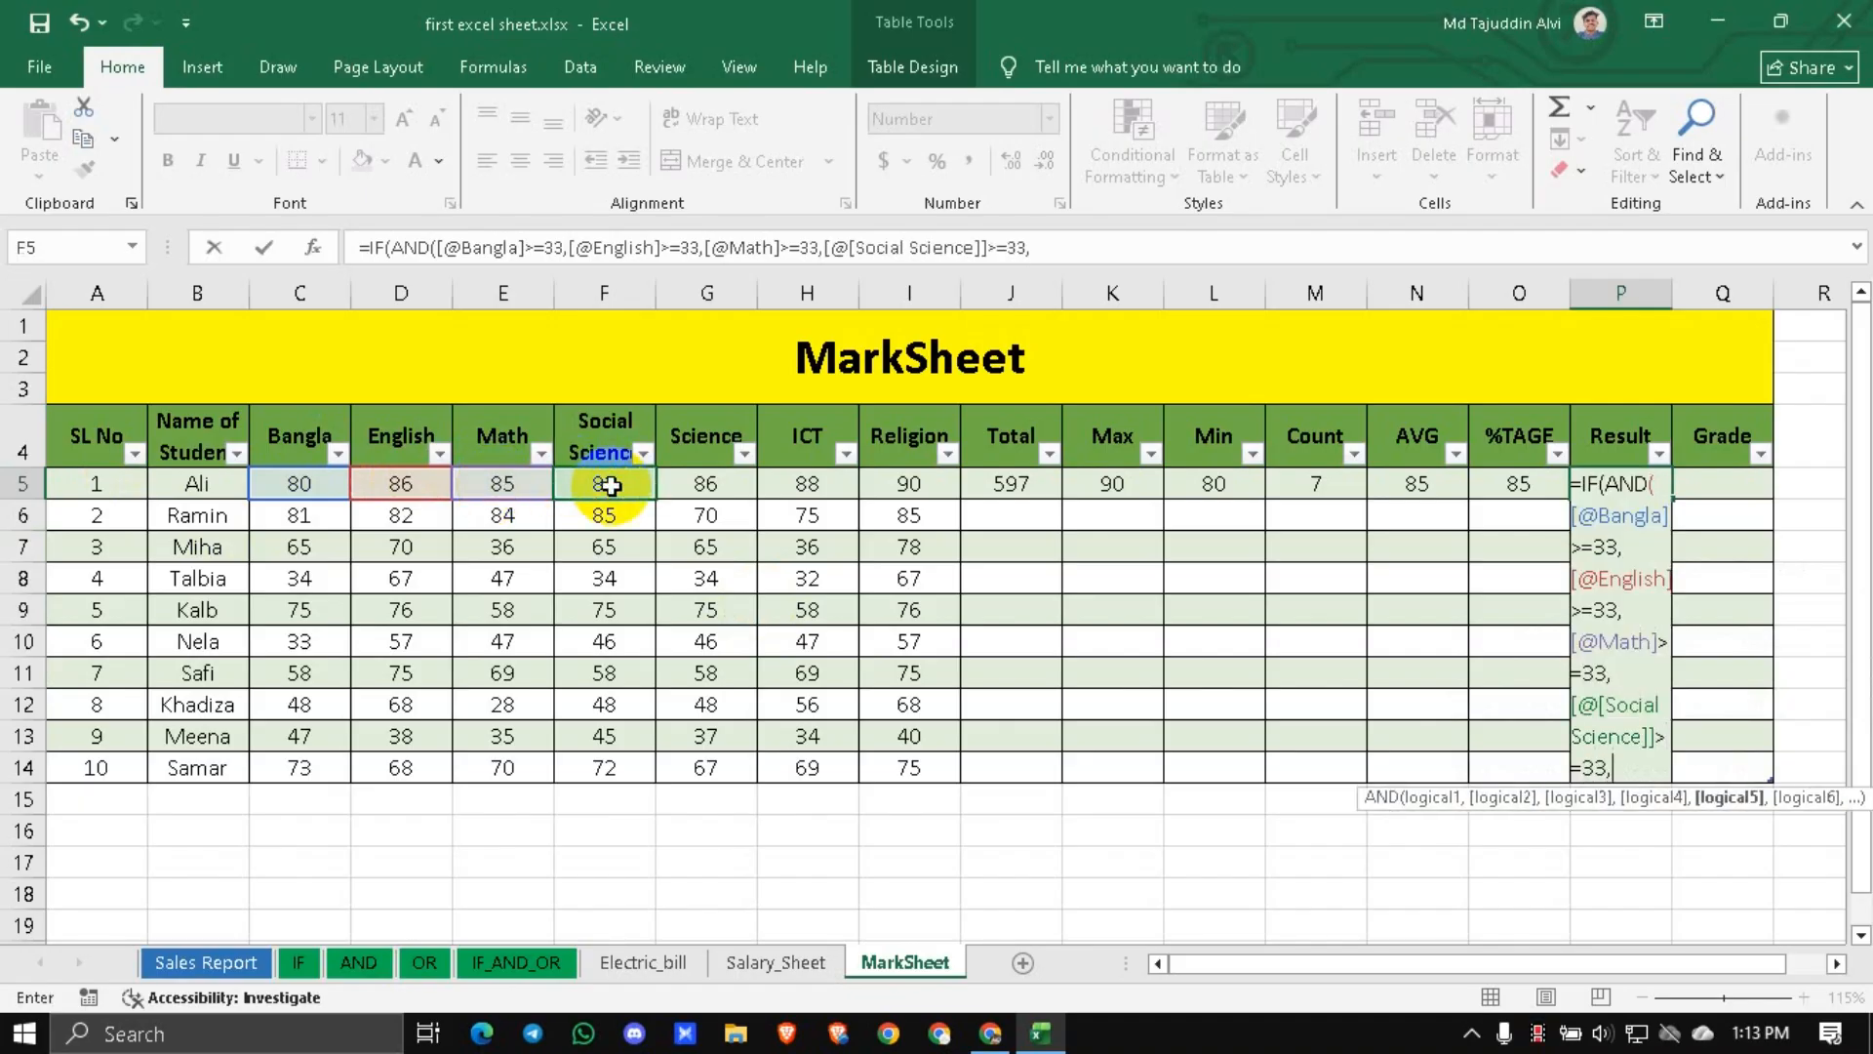
{"action": "left_click", "coordinate": [700, 486]}
{"action": "type", "text": "?"}
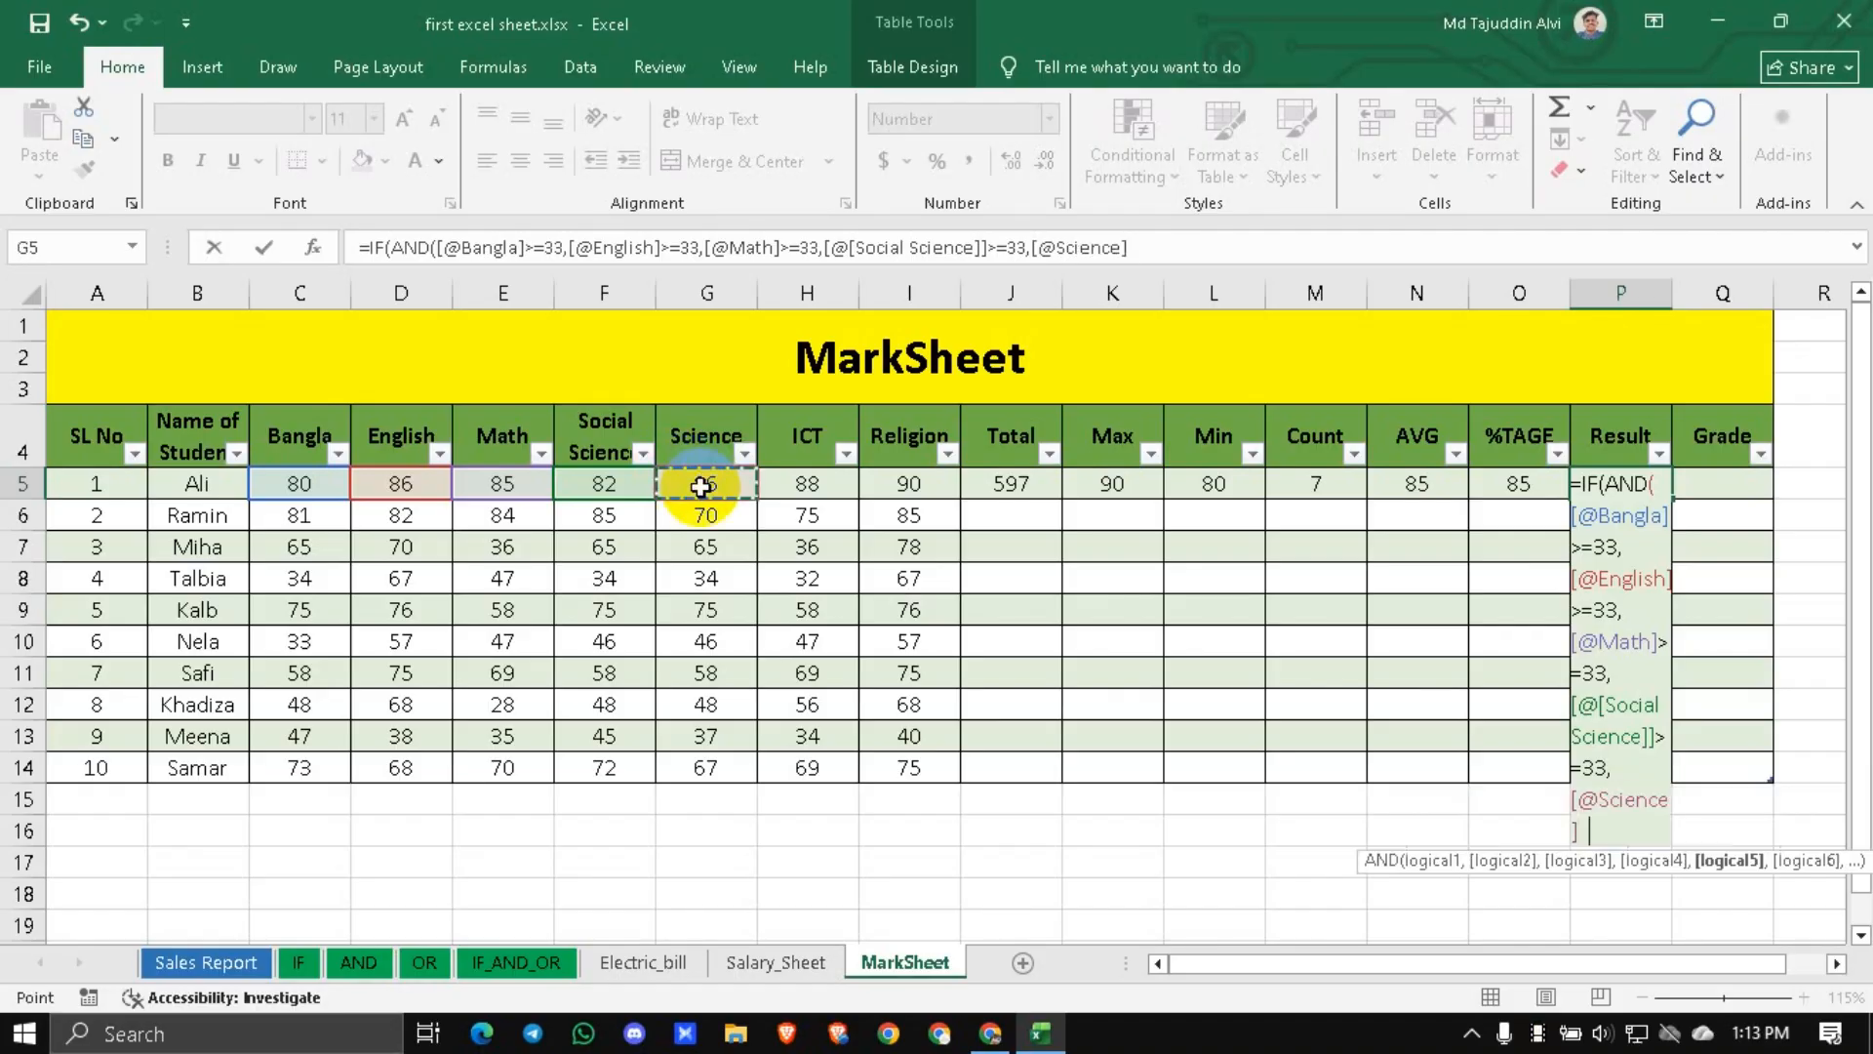
{"action": "key", "text": "BackSpace"}
{"action": "type", "text": ">=33"}
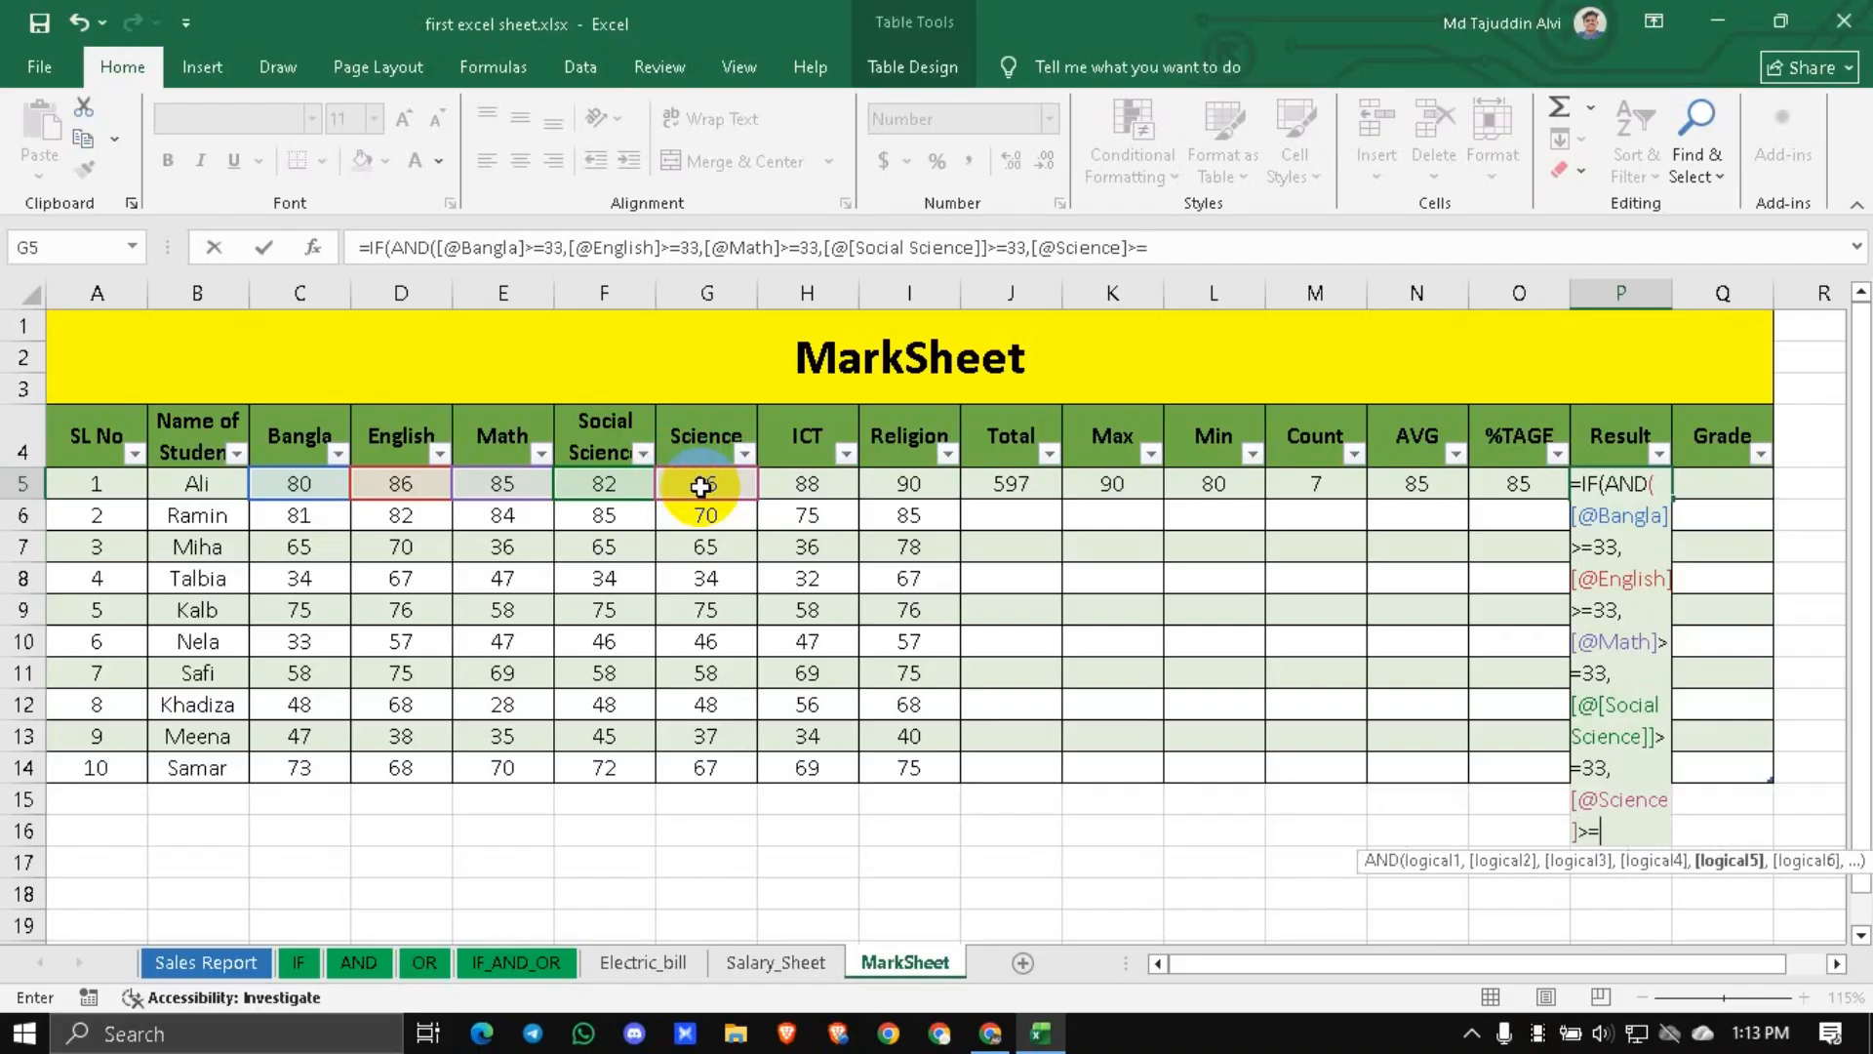
{"action": "type", "text": ","}
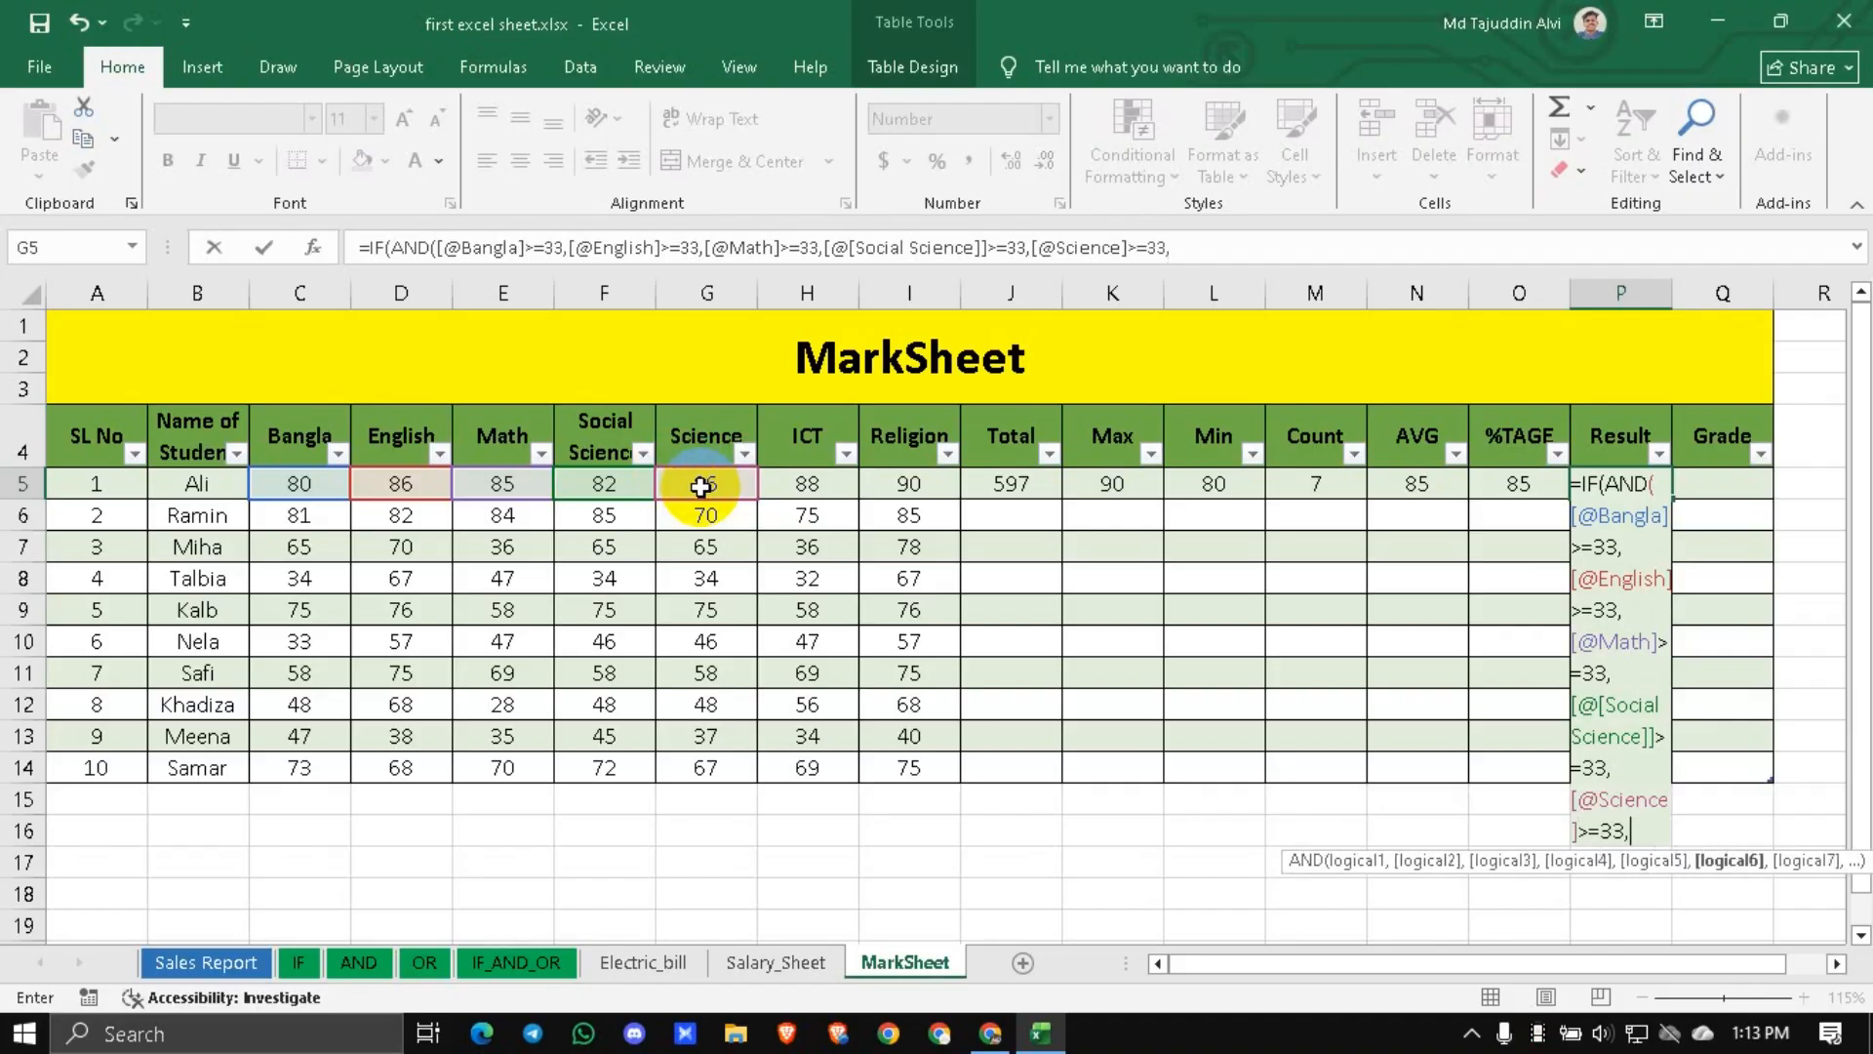
{"action": "left_click", "coordinate": [780, 492]}
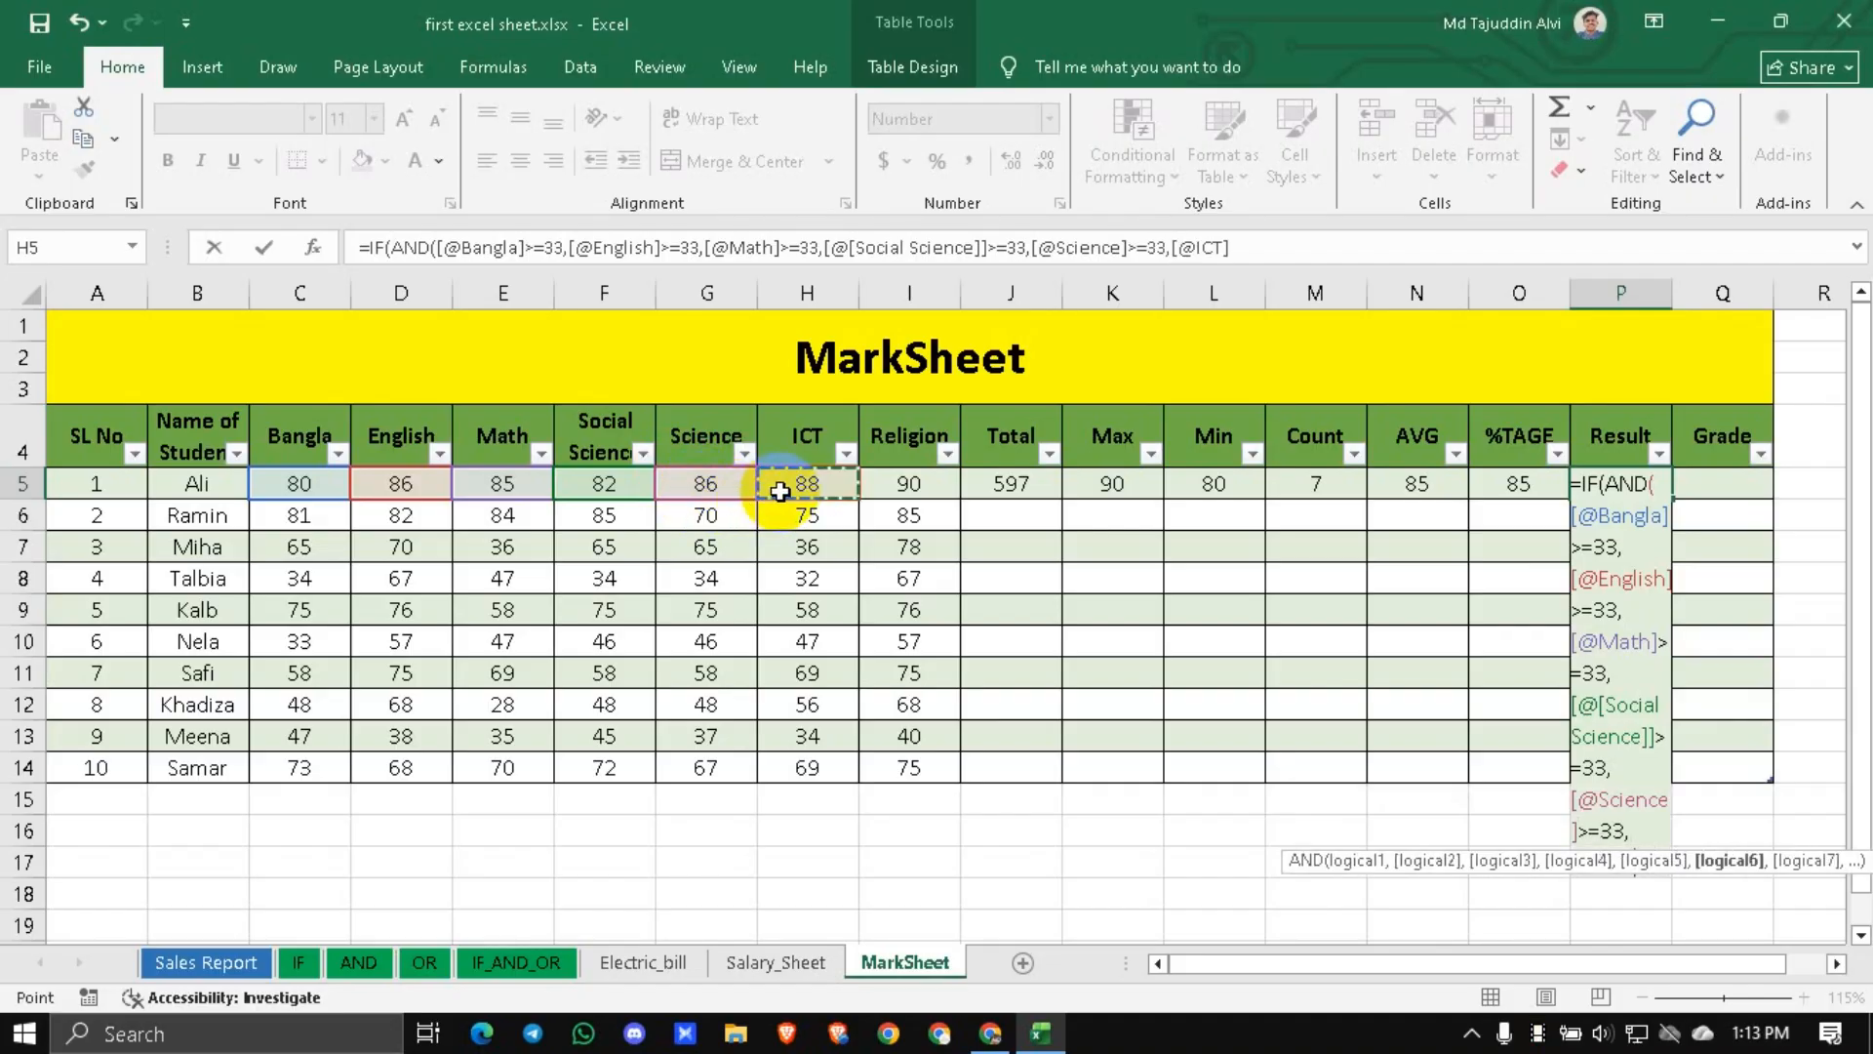
{"action": "type", "text": ">="}
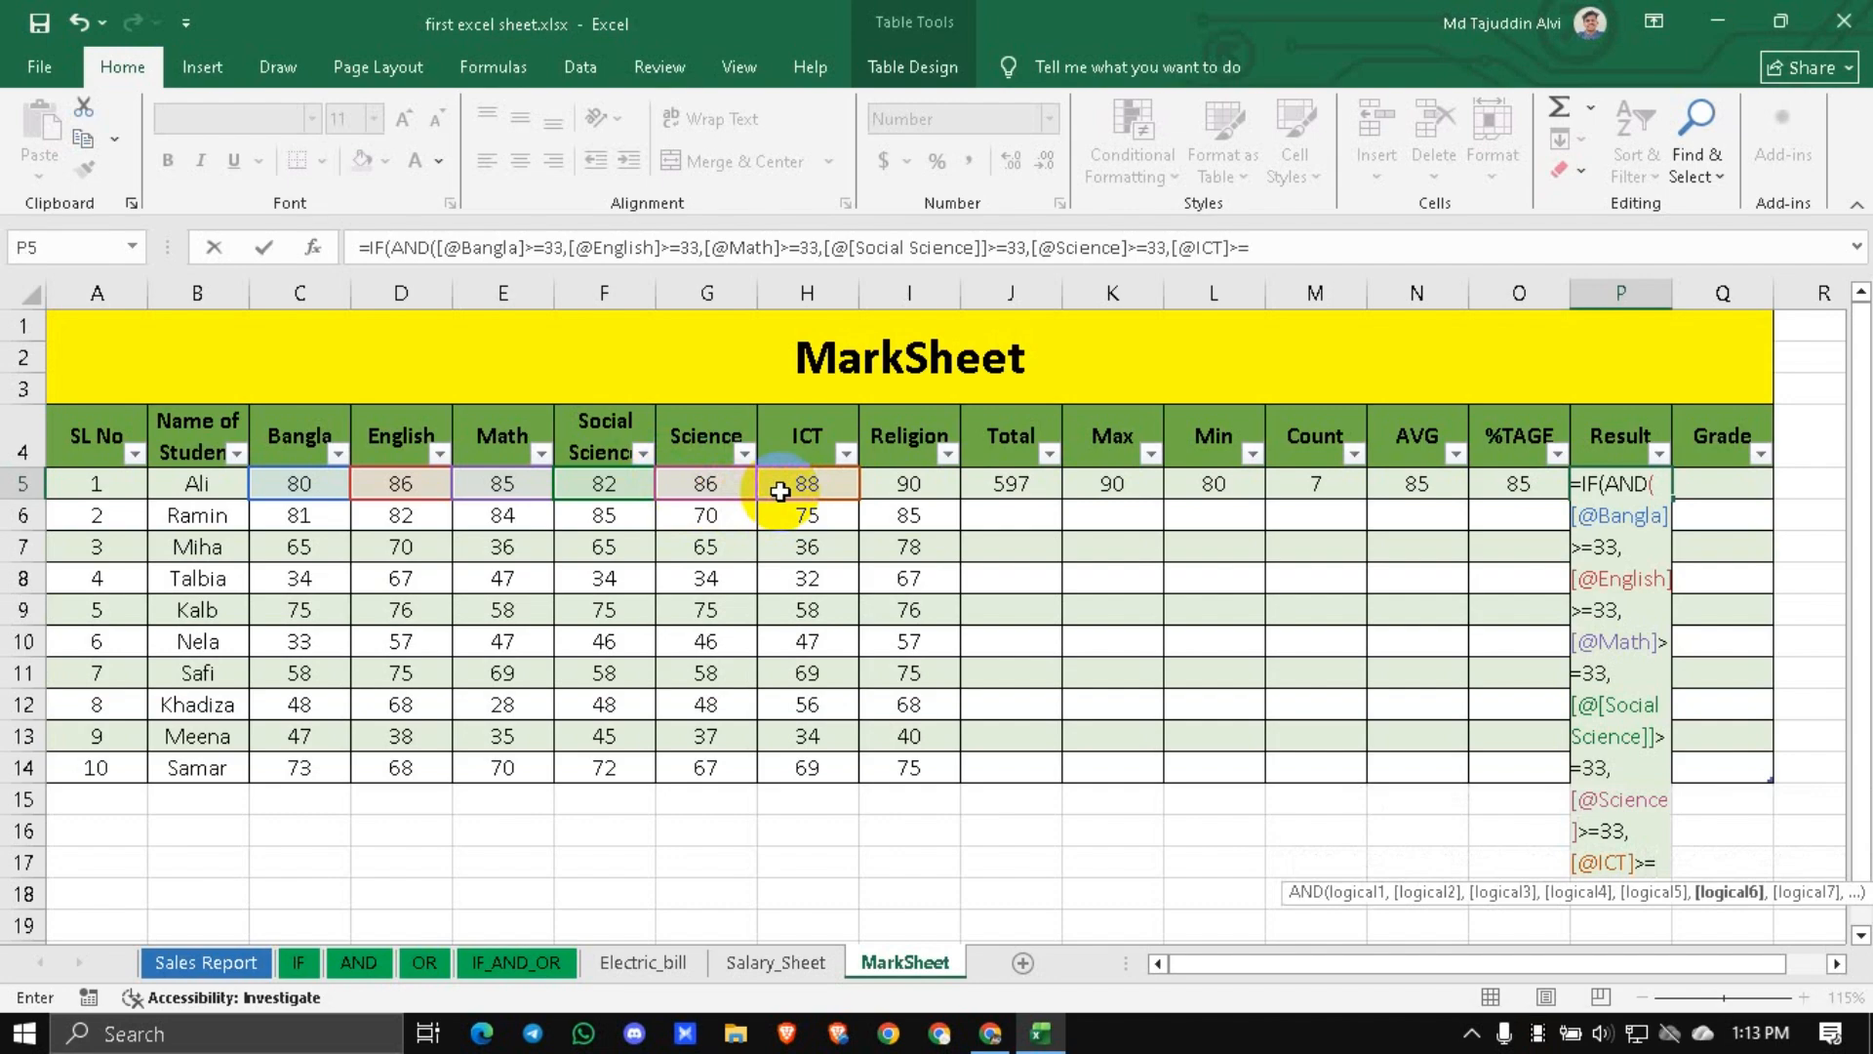
{"action": "type", "text": "33,"}
{"action": "left_click", "coordinate": [908, 489]}
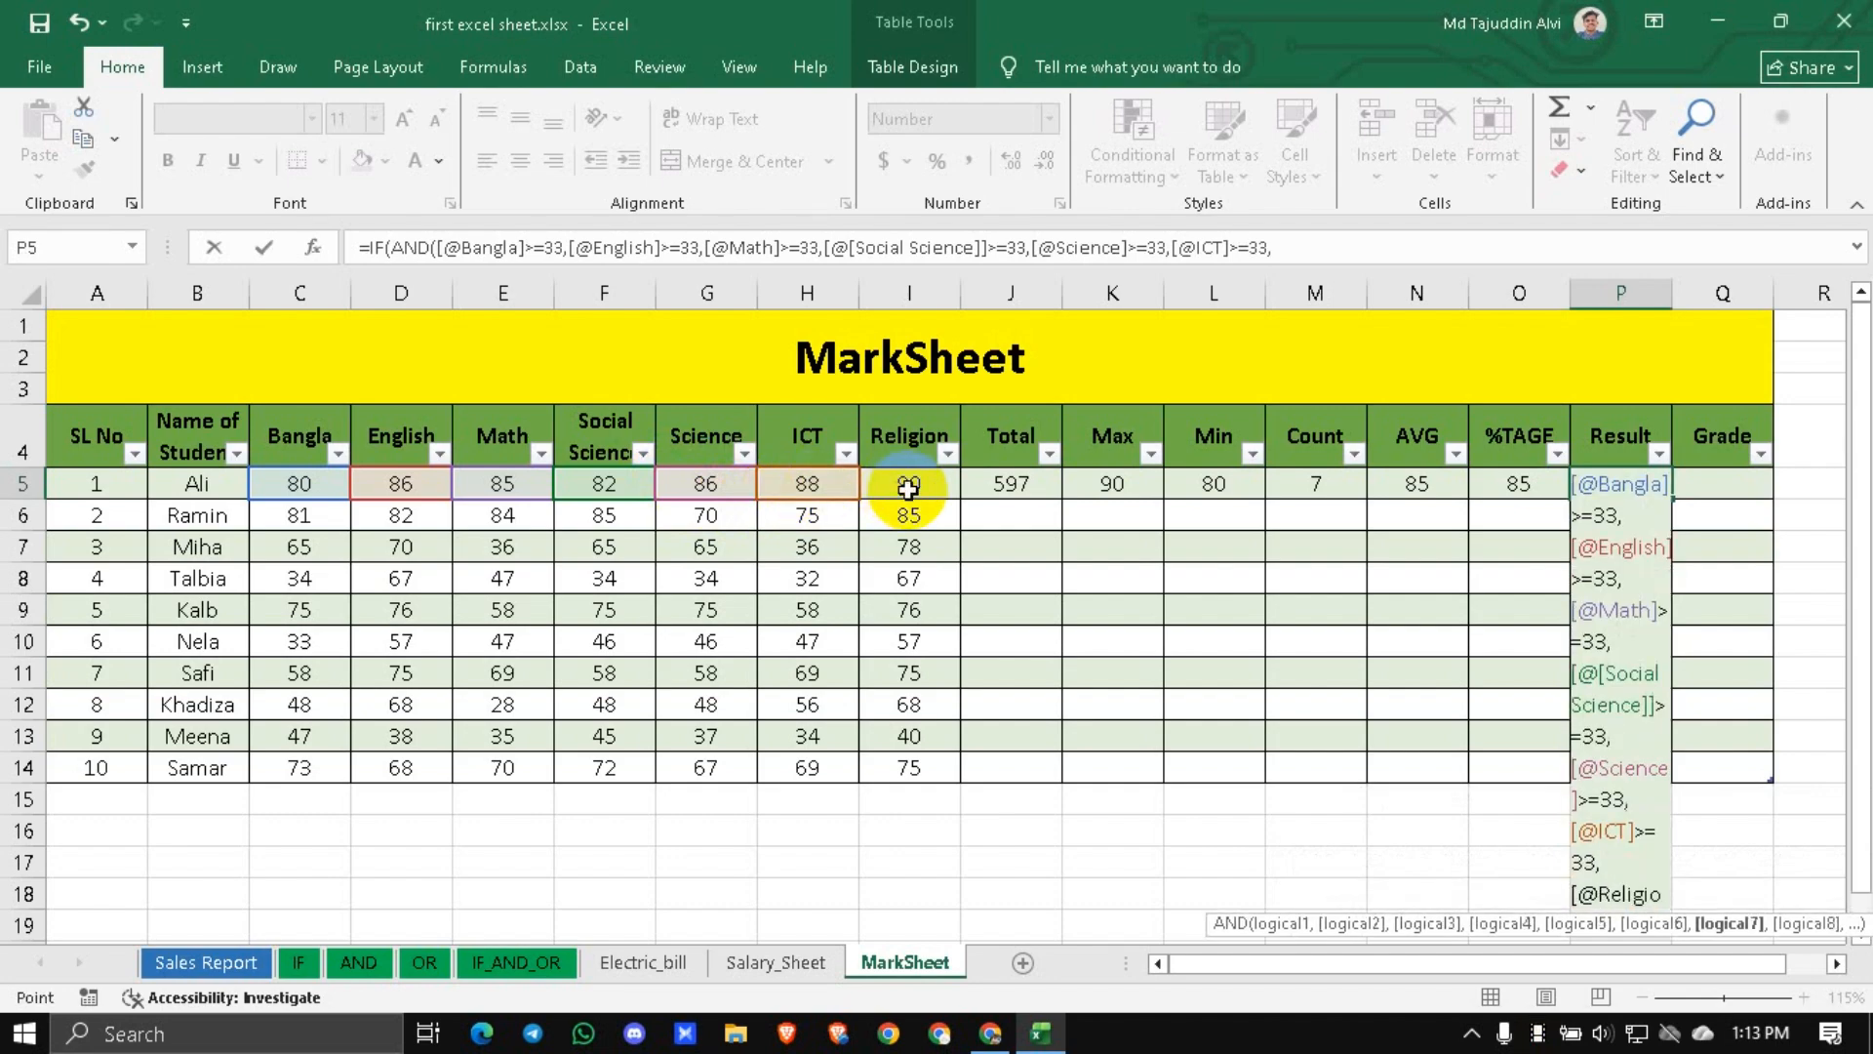
{"action": "type", "text": ">=33"}
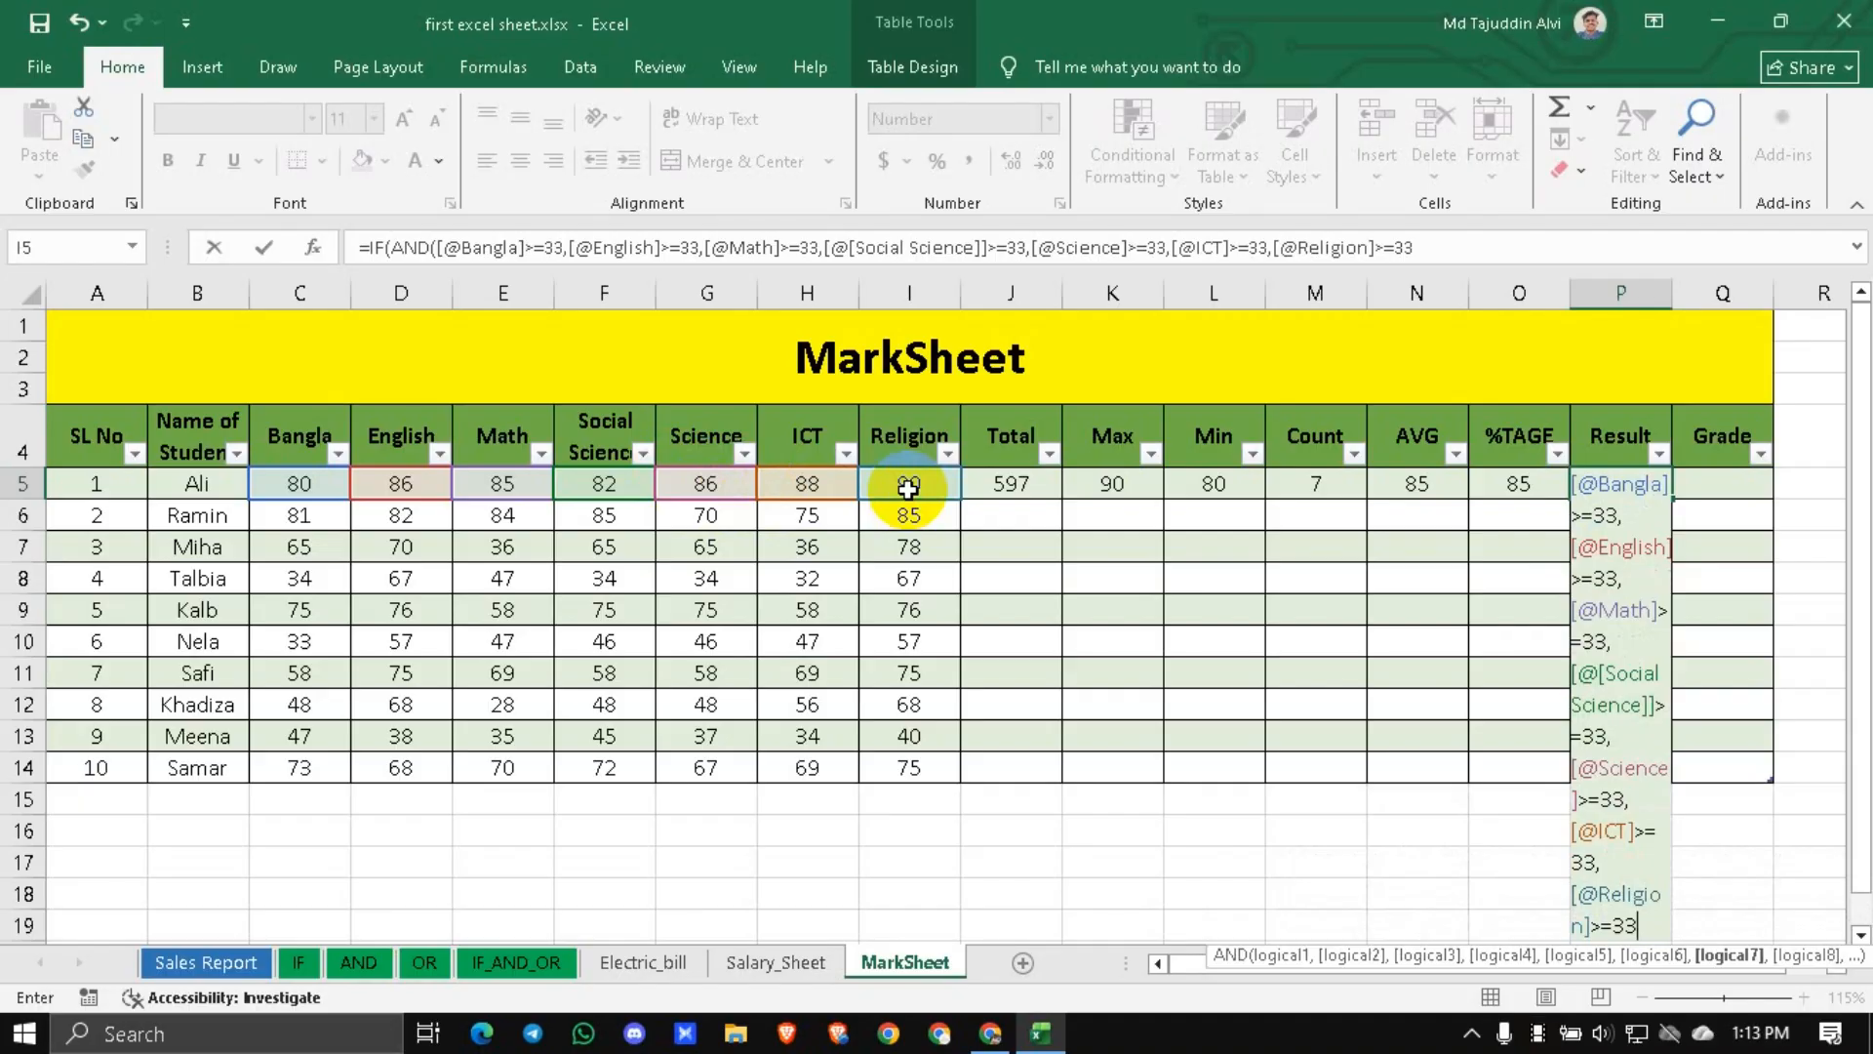
{"action": "type", "text": ")"}
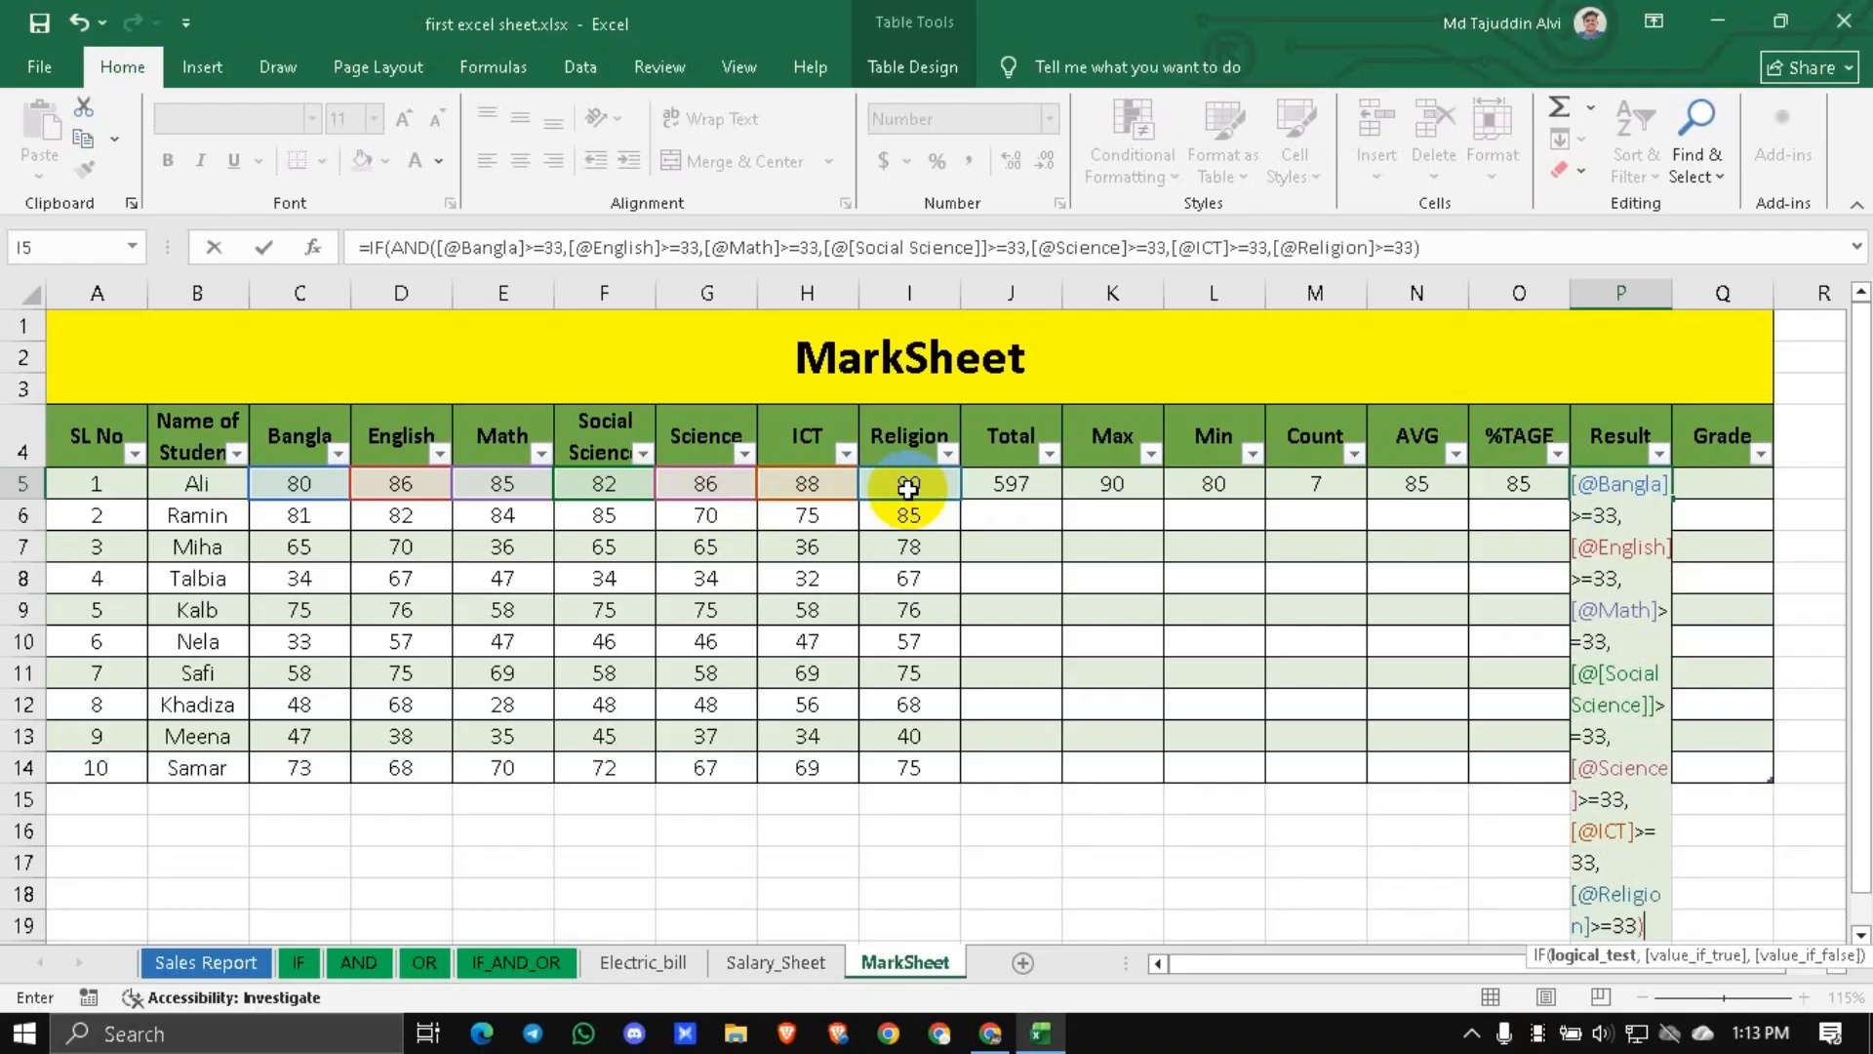
Finish the Result formula in P5 with "Pass" as the true value and "Fail" as the false value.
{"action": "type", "text": ","}
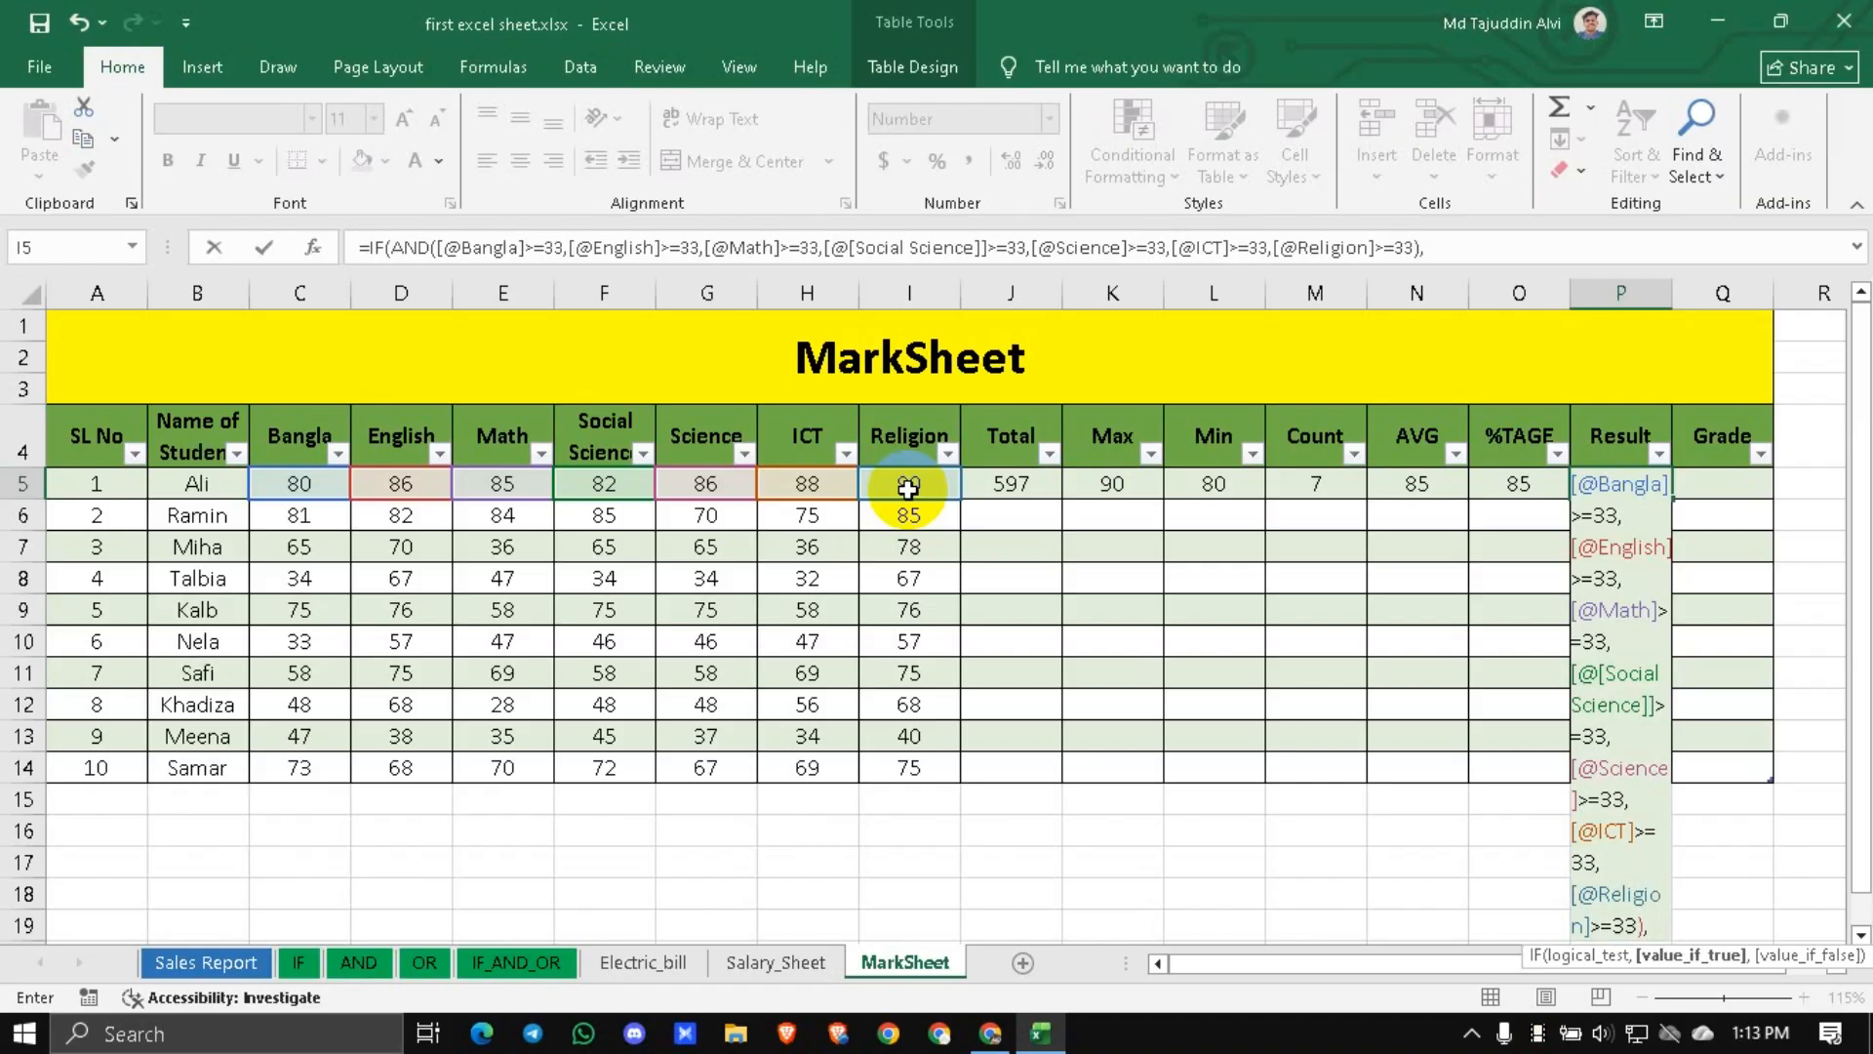
{"action": "type", "text": "\"Pass\""}
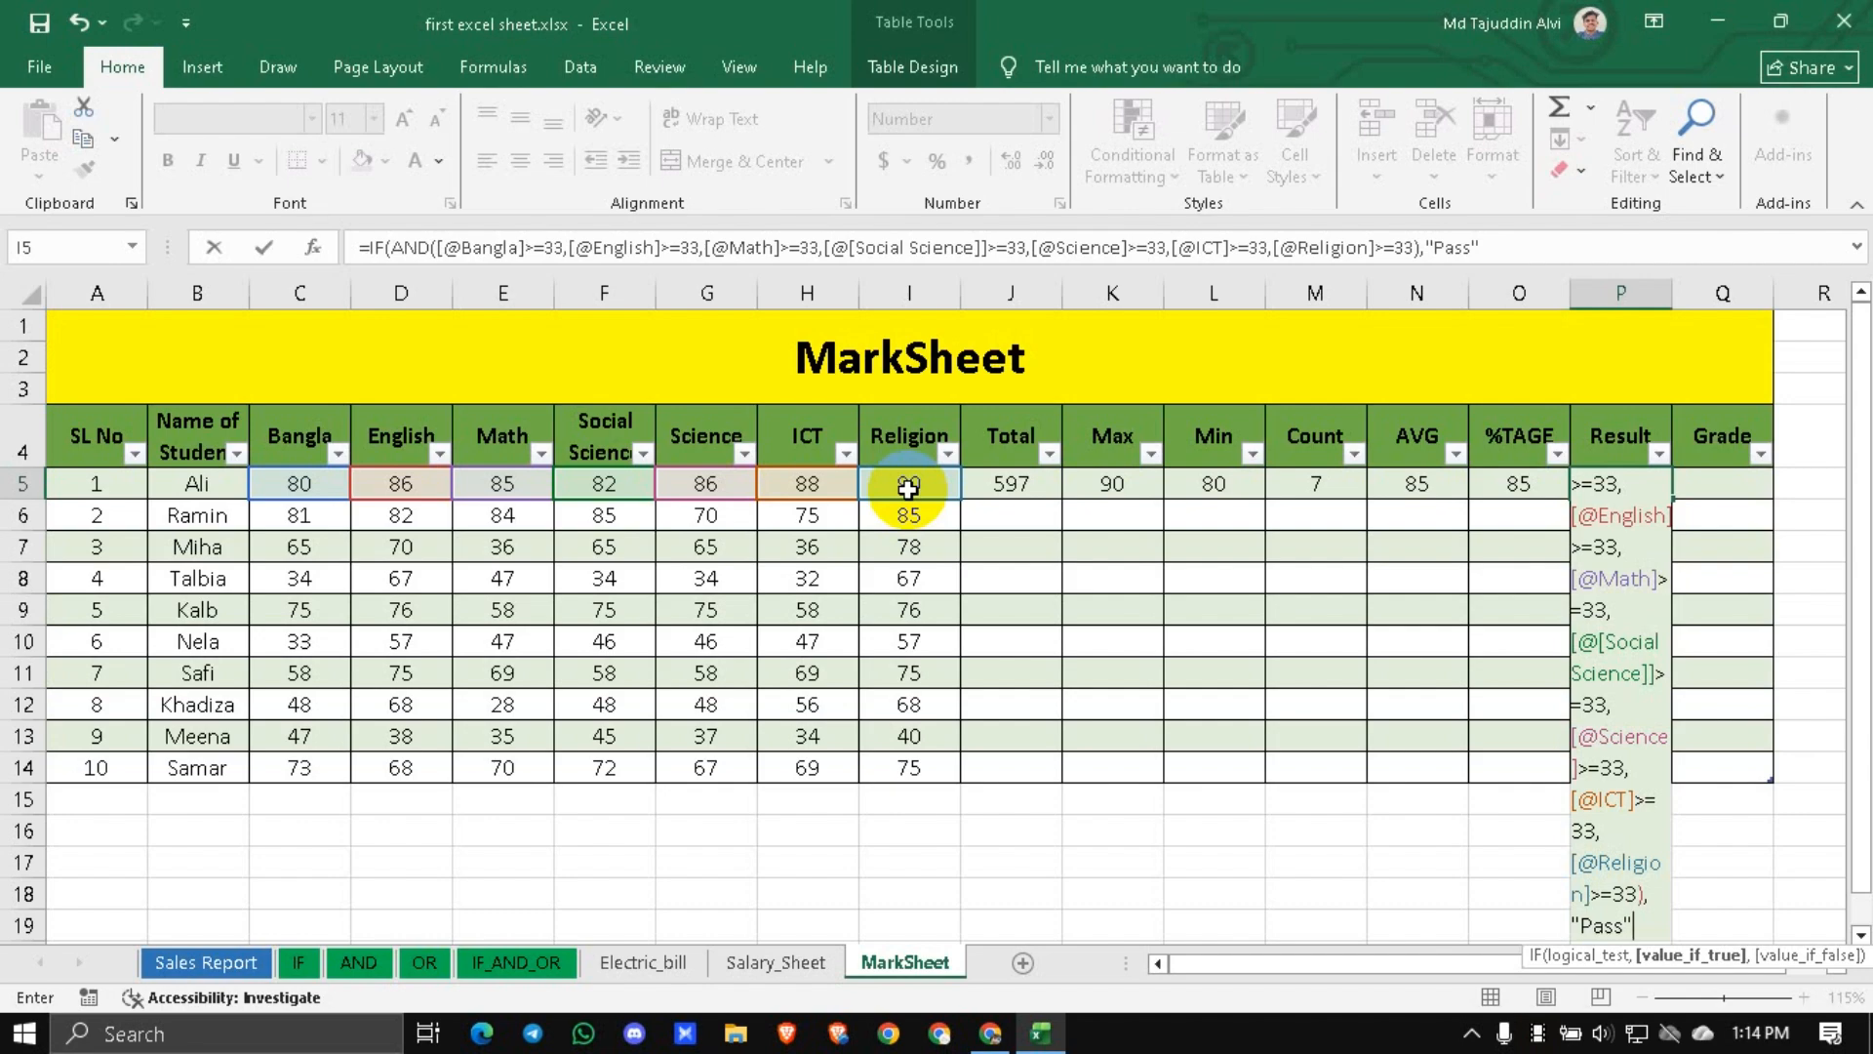
{"action": "type", "text": ","}
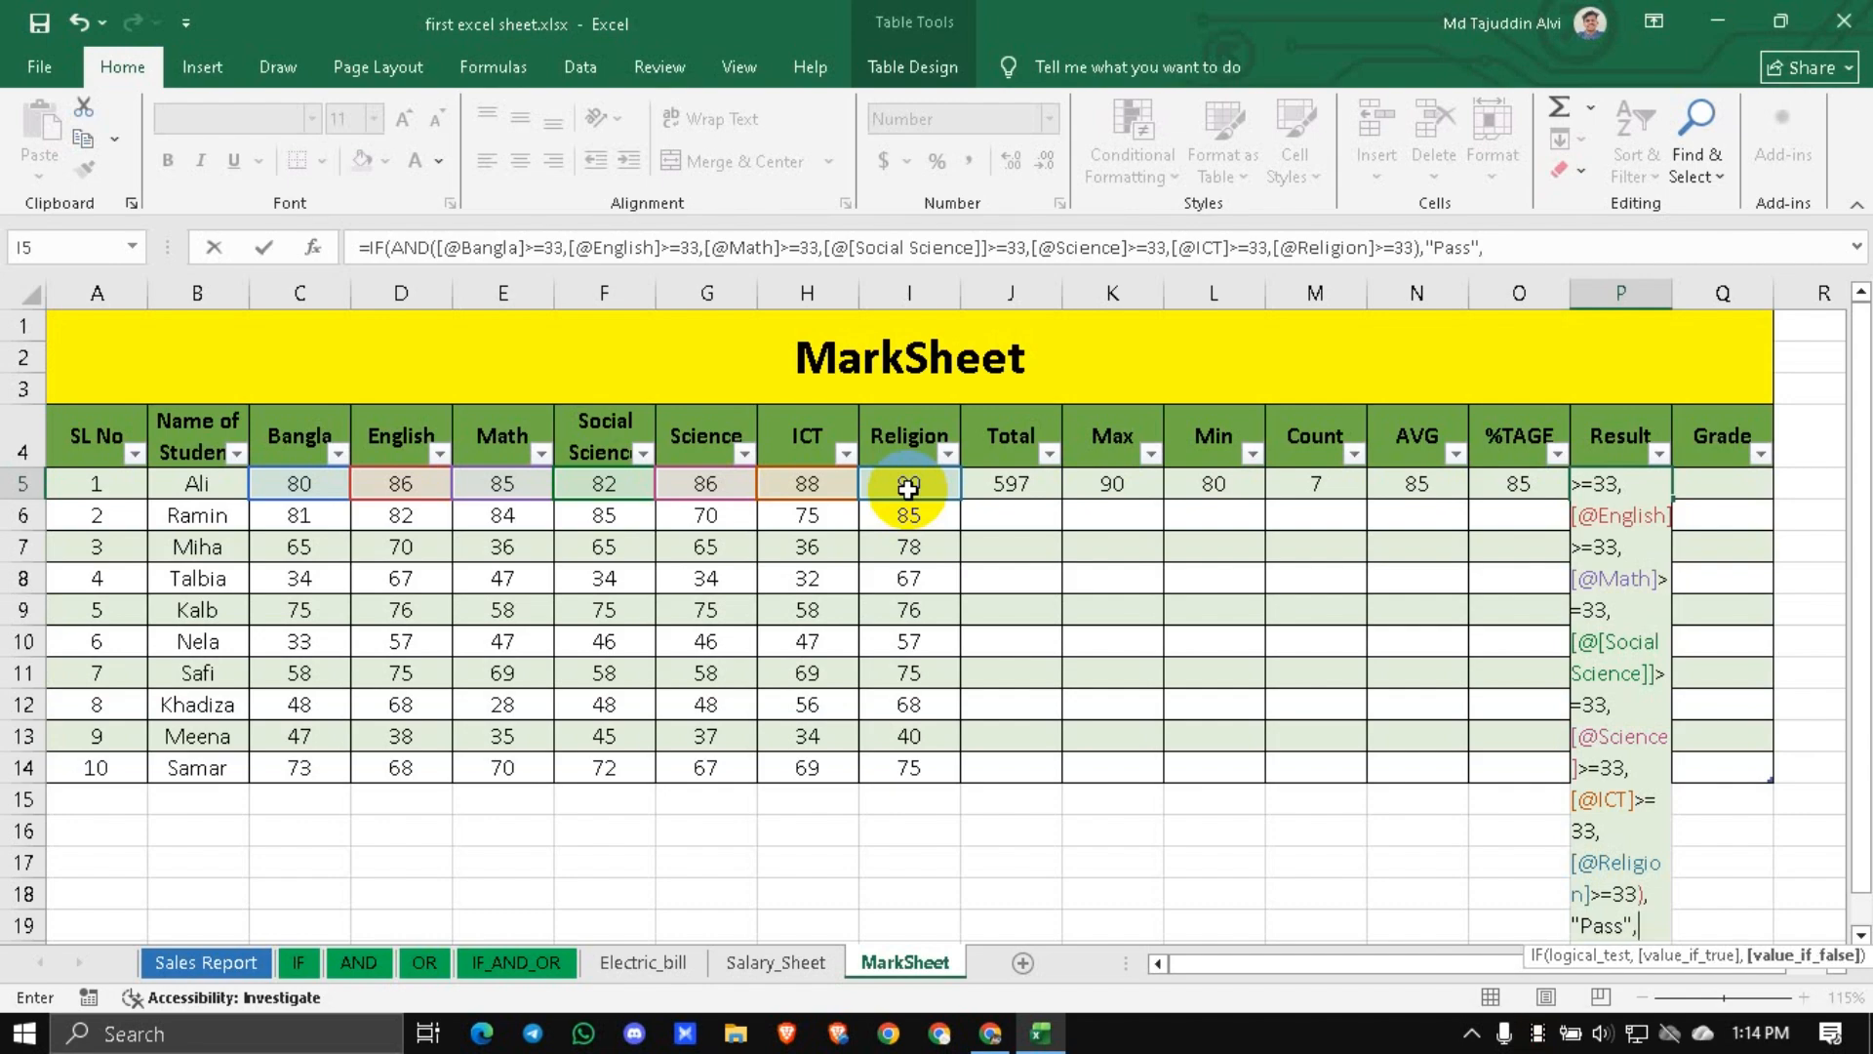
{"action": "type", "text": "\"Fail"}
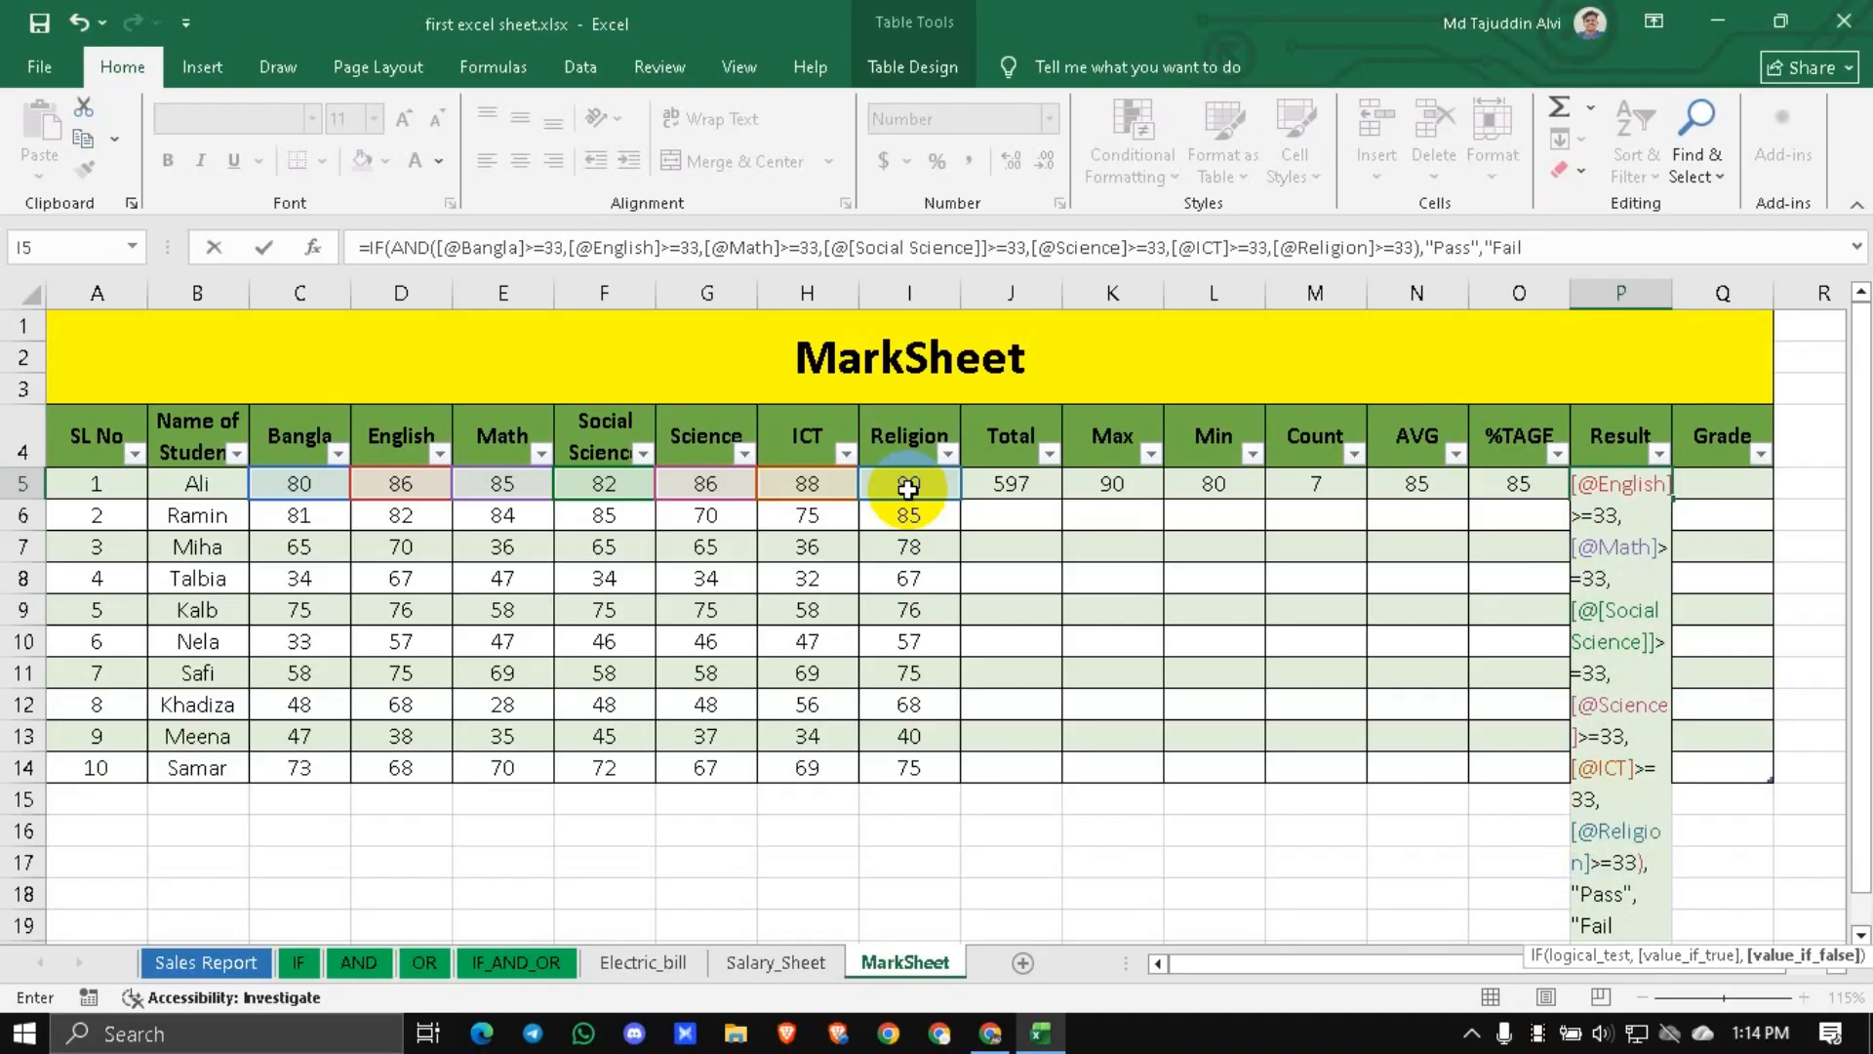
{"action": "type", "text": "\")"}
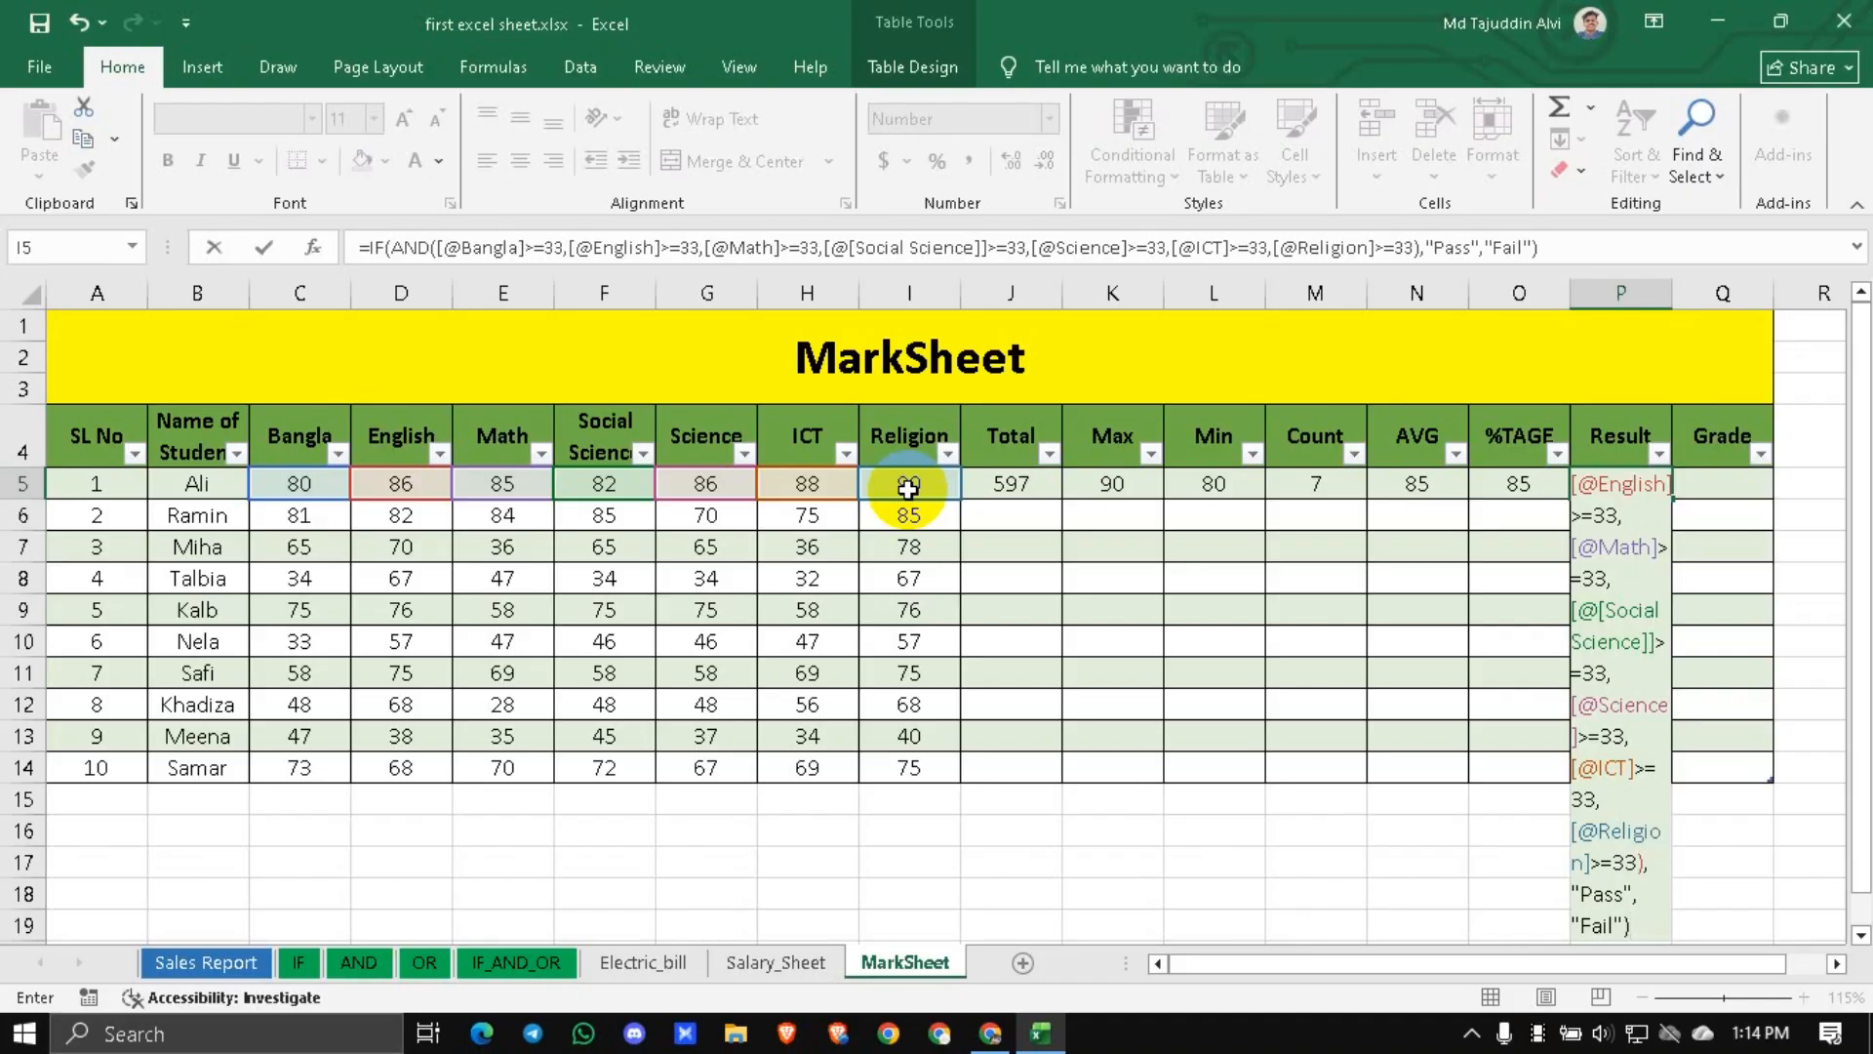
{"action": "key", "text": "Return"}
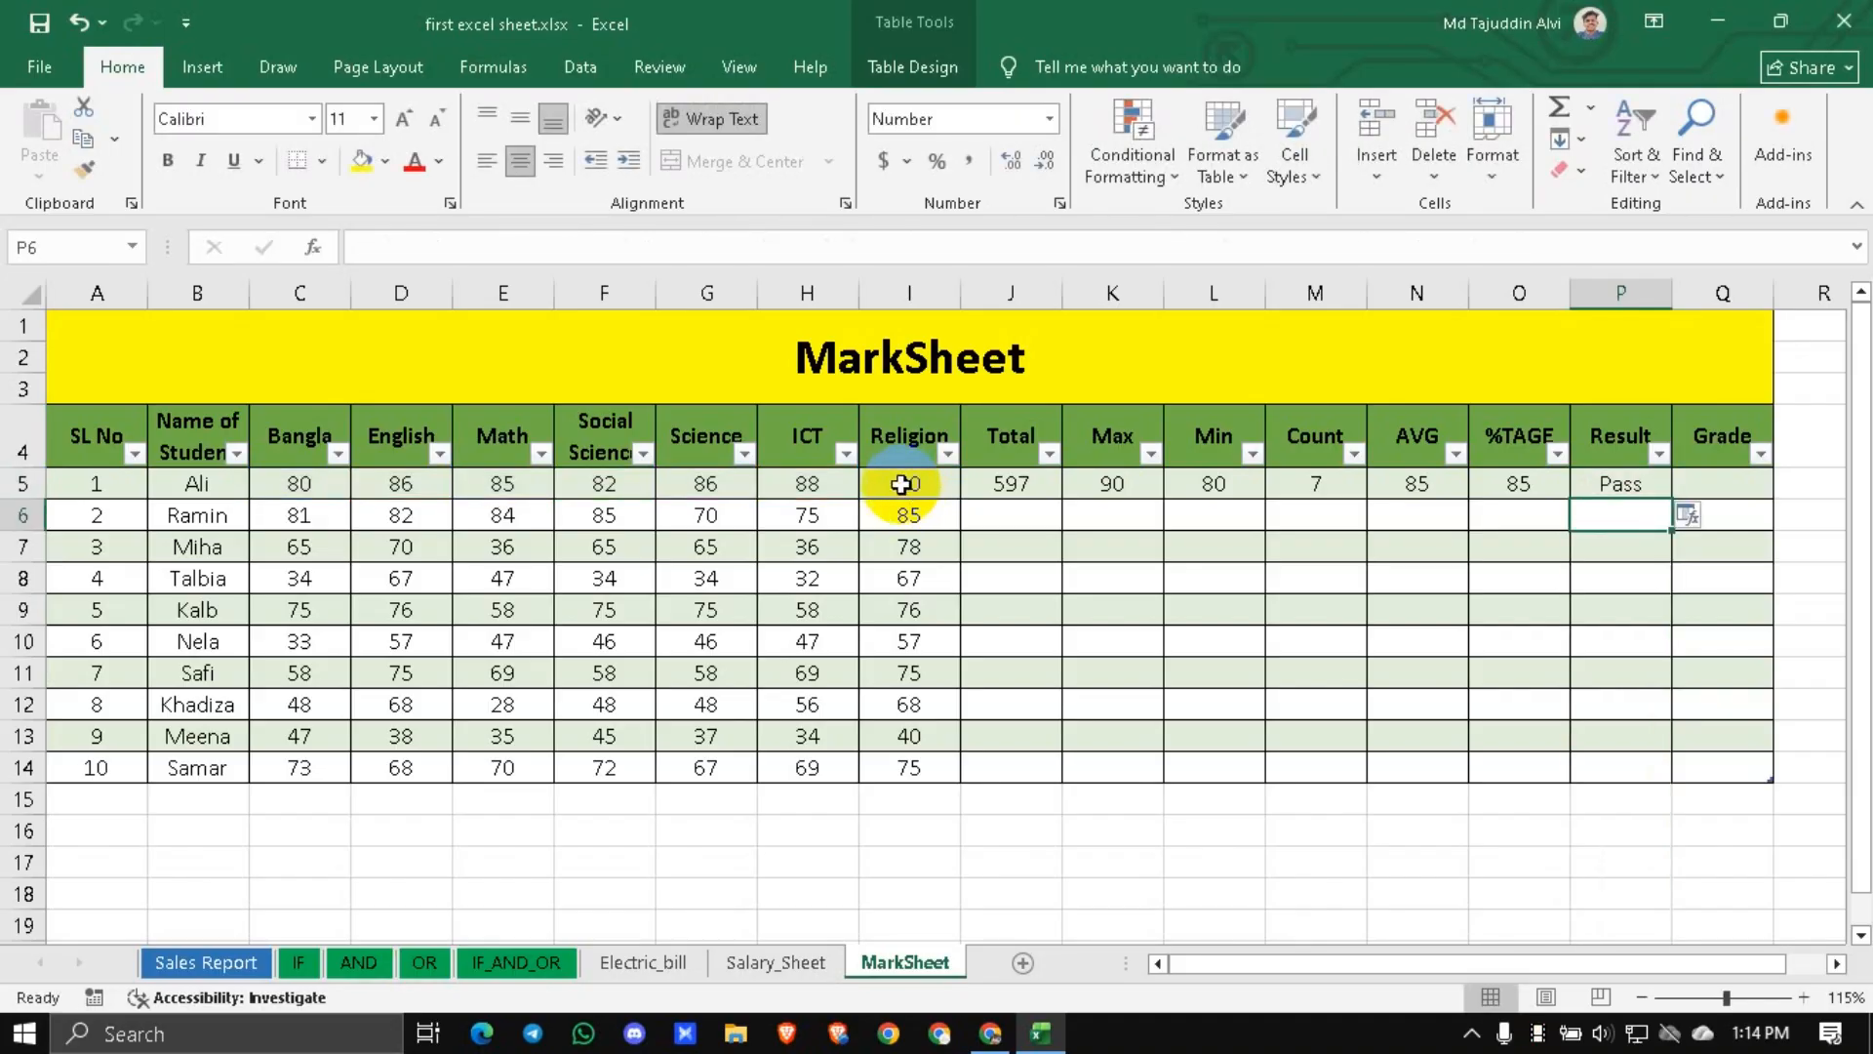
Review the first student's subject marks in C5:I5 against the Result formula in P5.
{"action": "left_click_drag", "start_coordinate": [910, 482], "coordinate": [342, 483]}
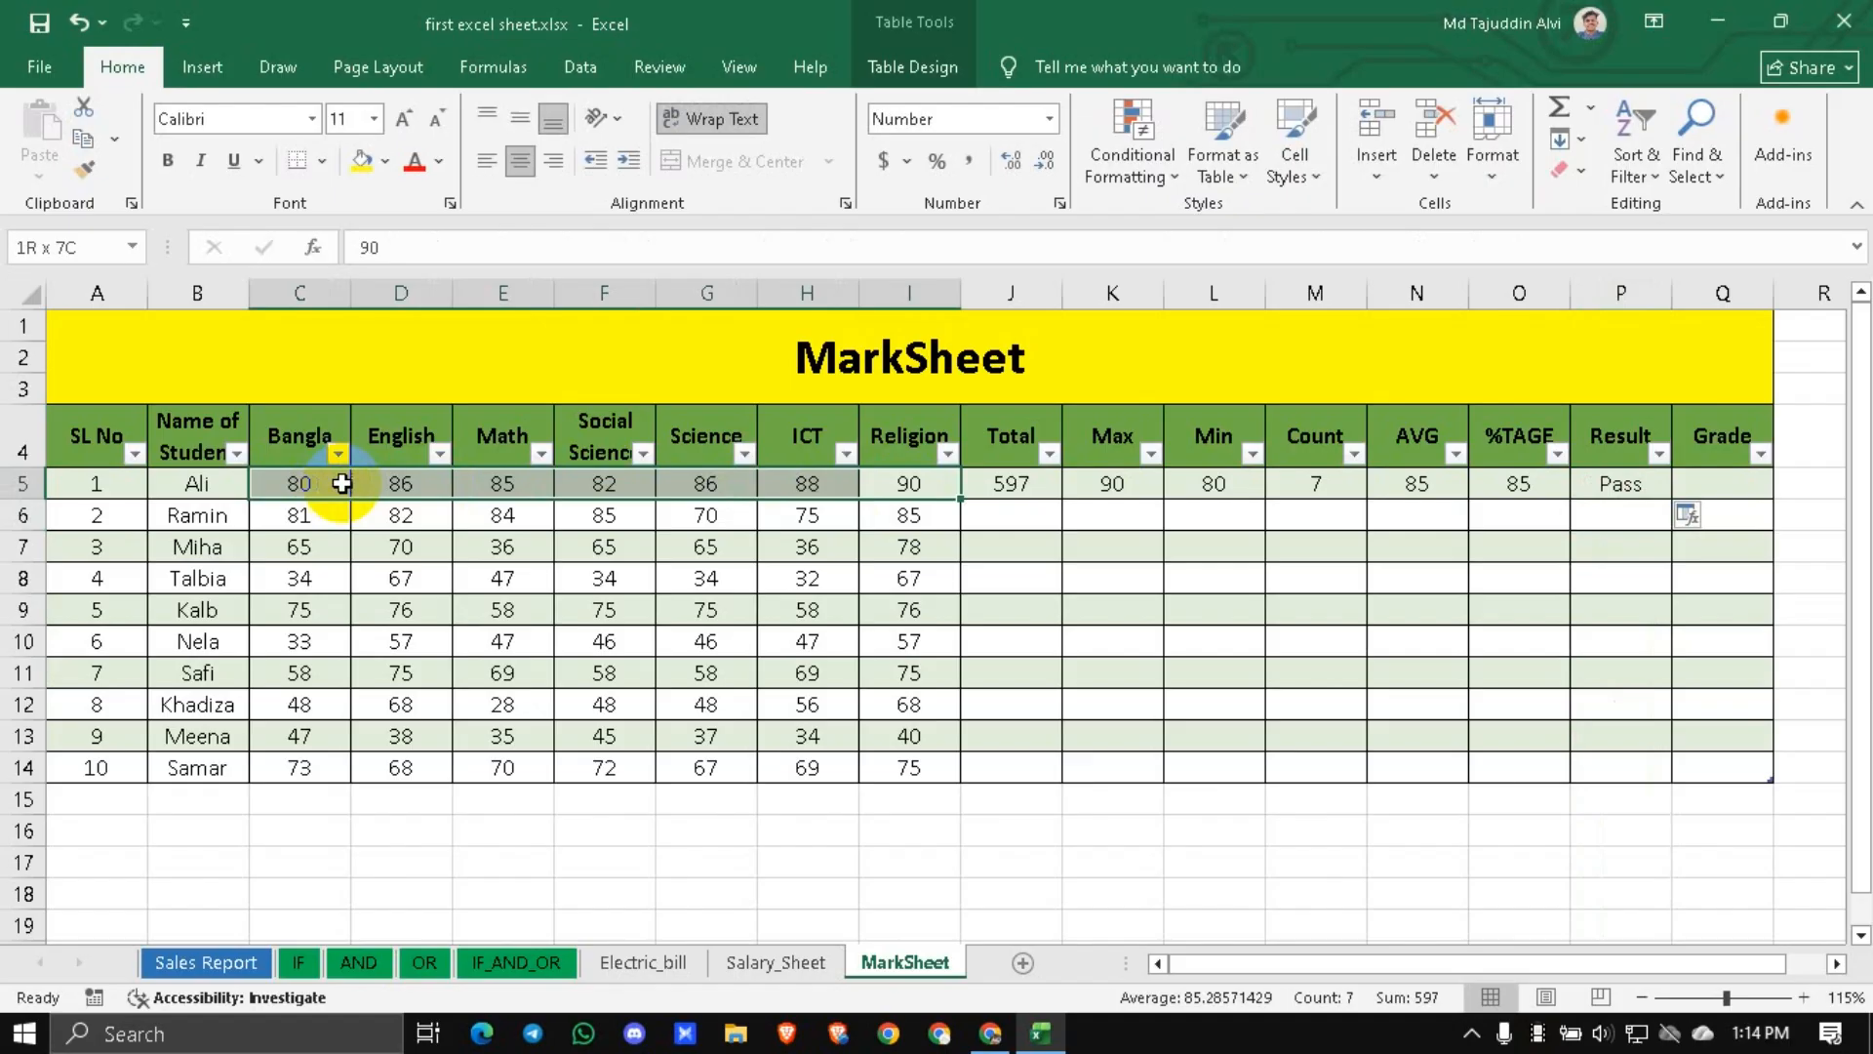
{"action": "left_click", "coordinate": [1024, 569]}
{"action": "left_click_drag", "start_coordinate": [907, 488], "coordinate": [348, 492]}
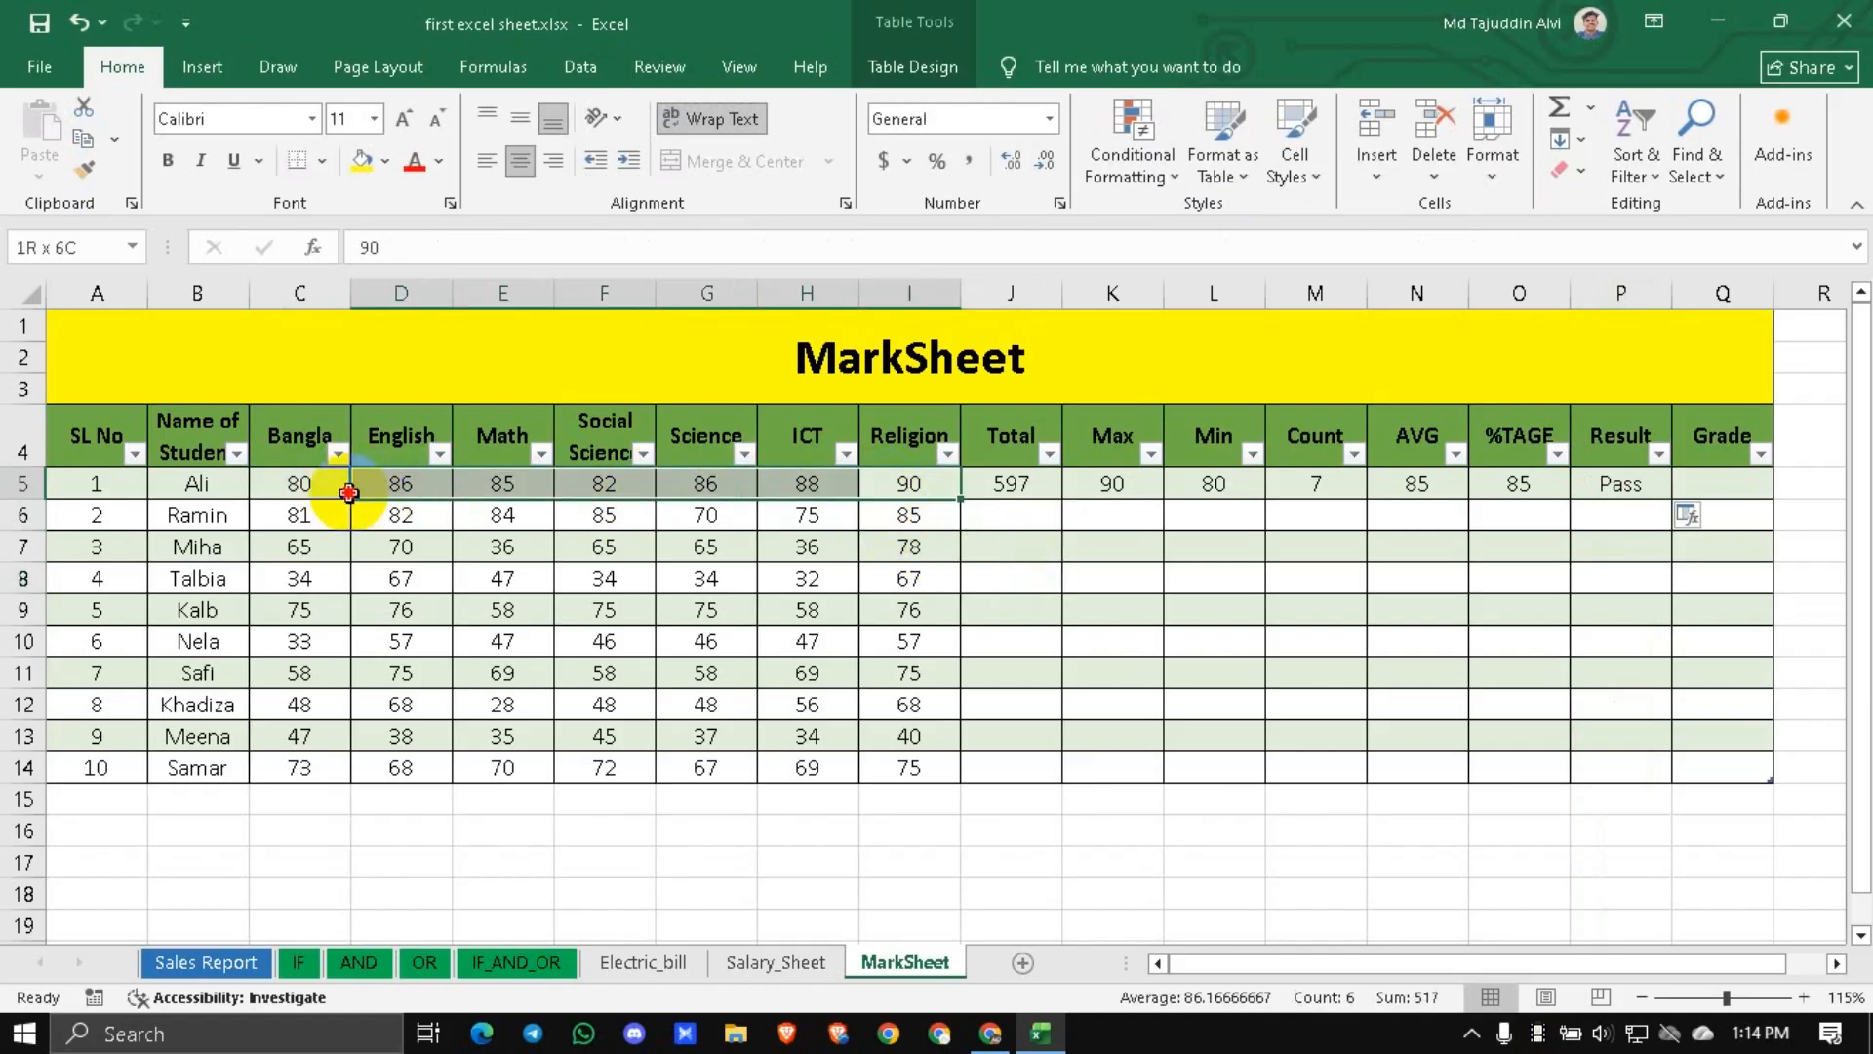
{"action": "left_click", "coordinate": [1222, 578]}
{"action": "left_click", "coordinate": [1621, 487]}
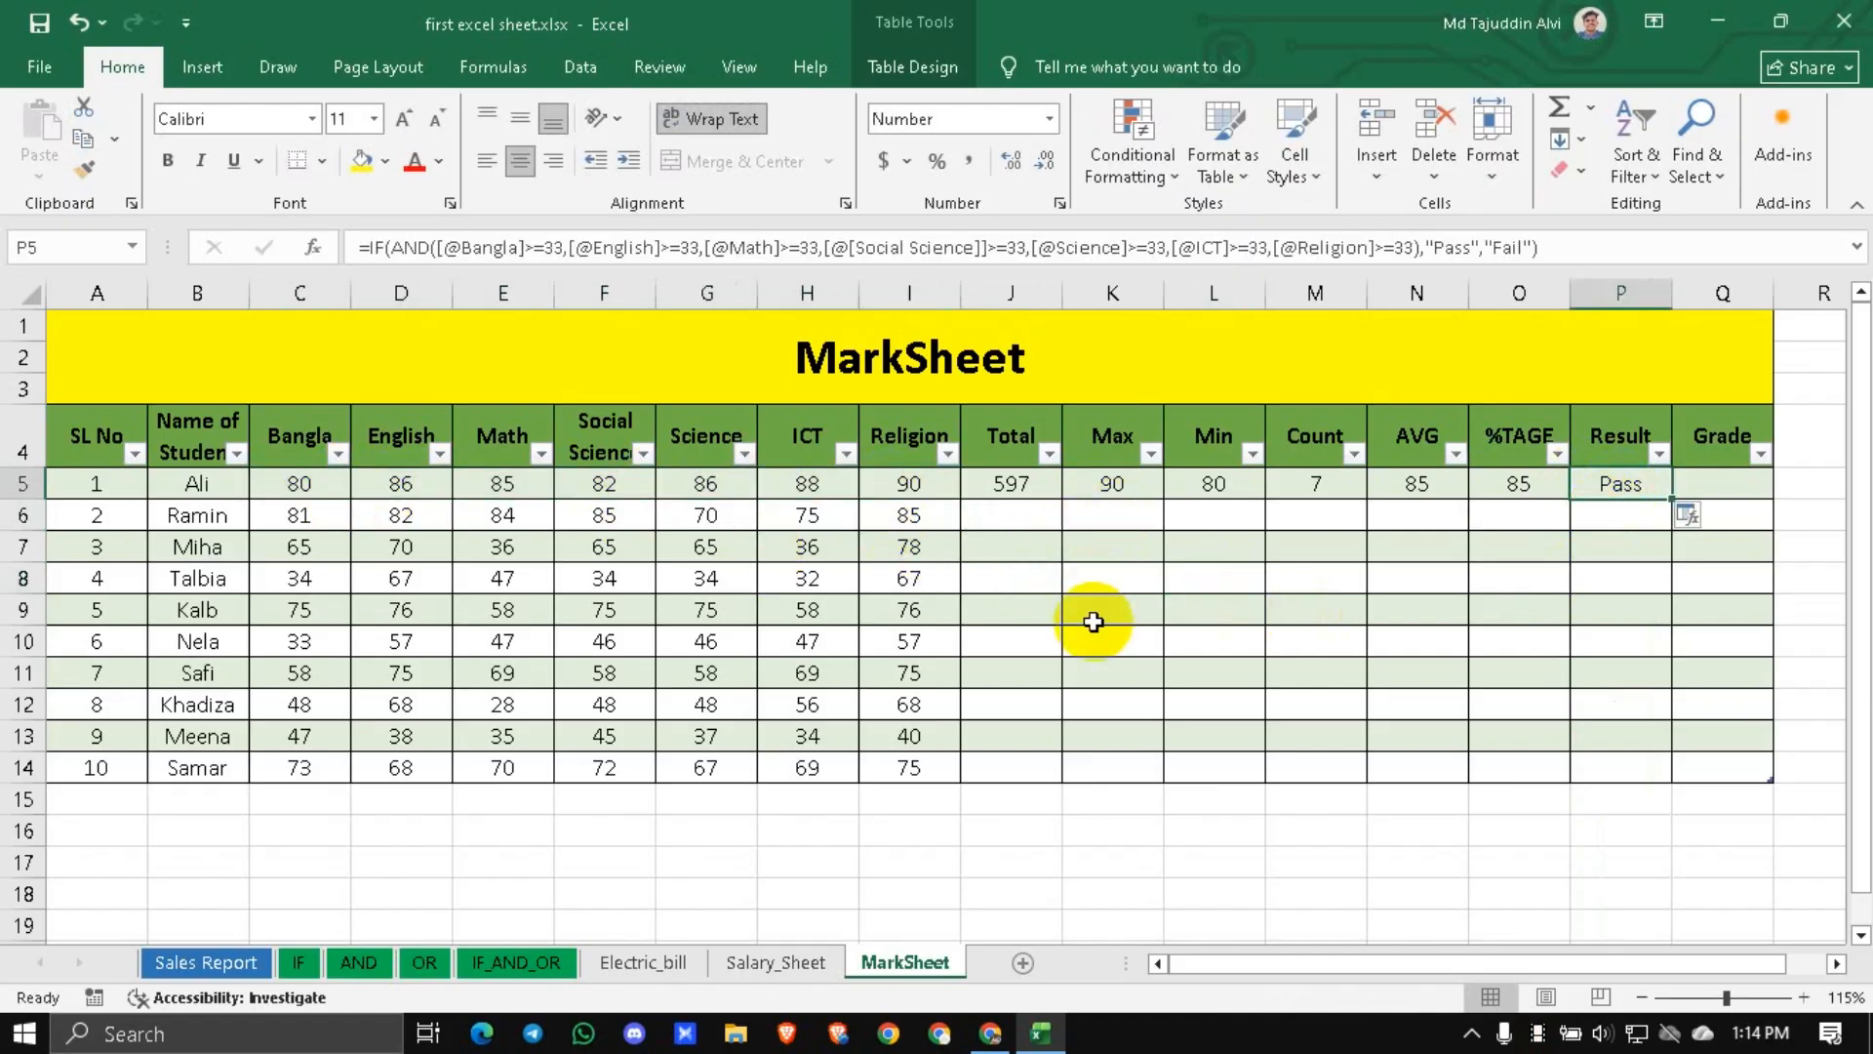
{"action": "left_click", "coordinate": [1723, 484]}
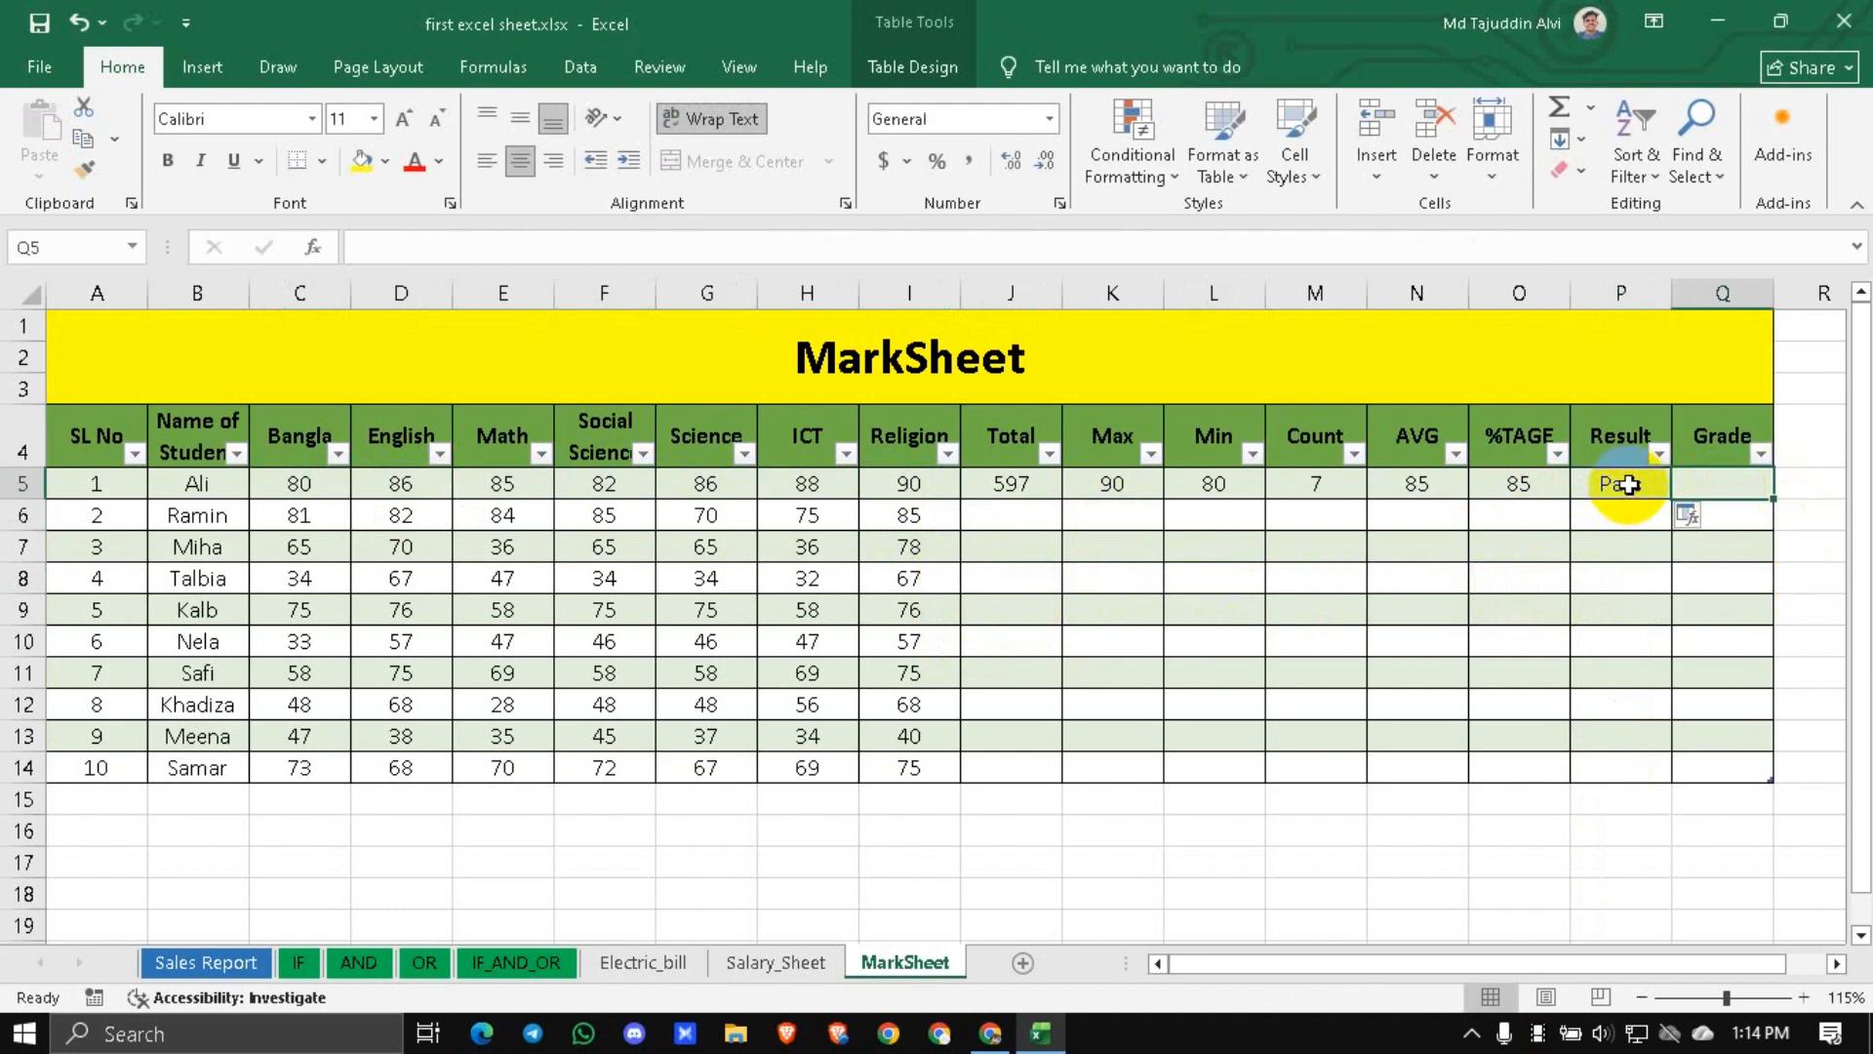
{"action": "left_click", "coordinate": [604, 672]}
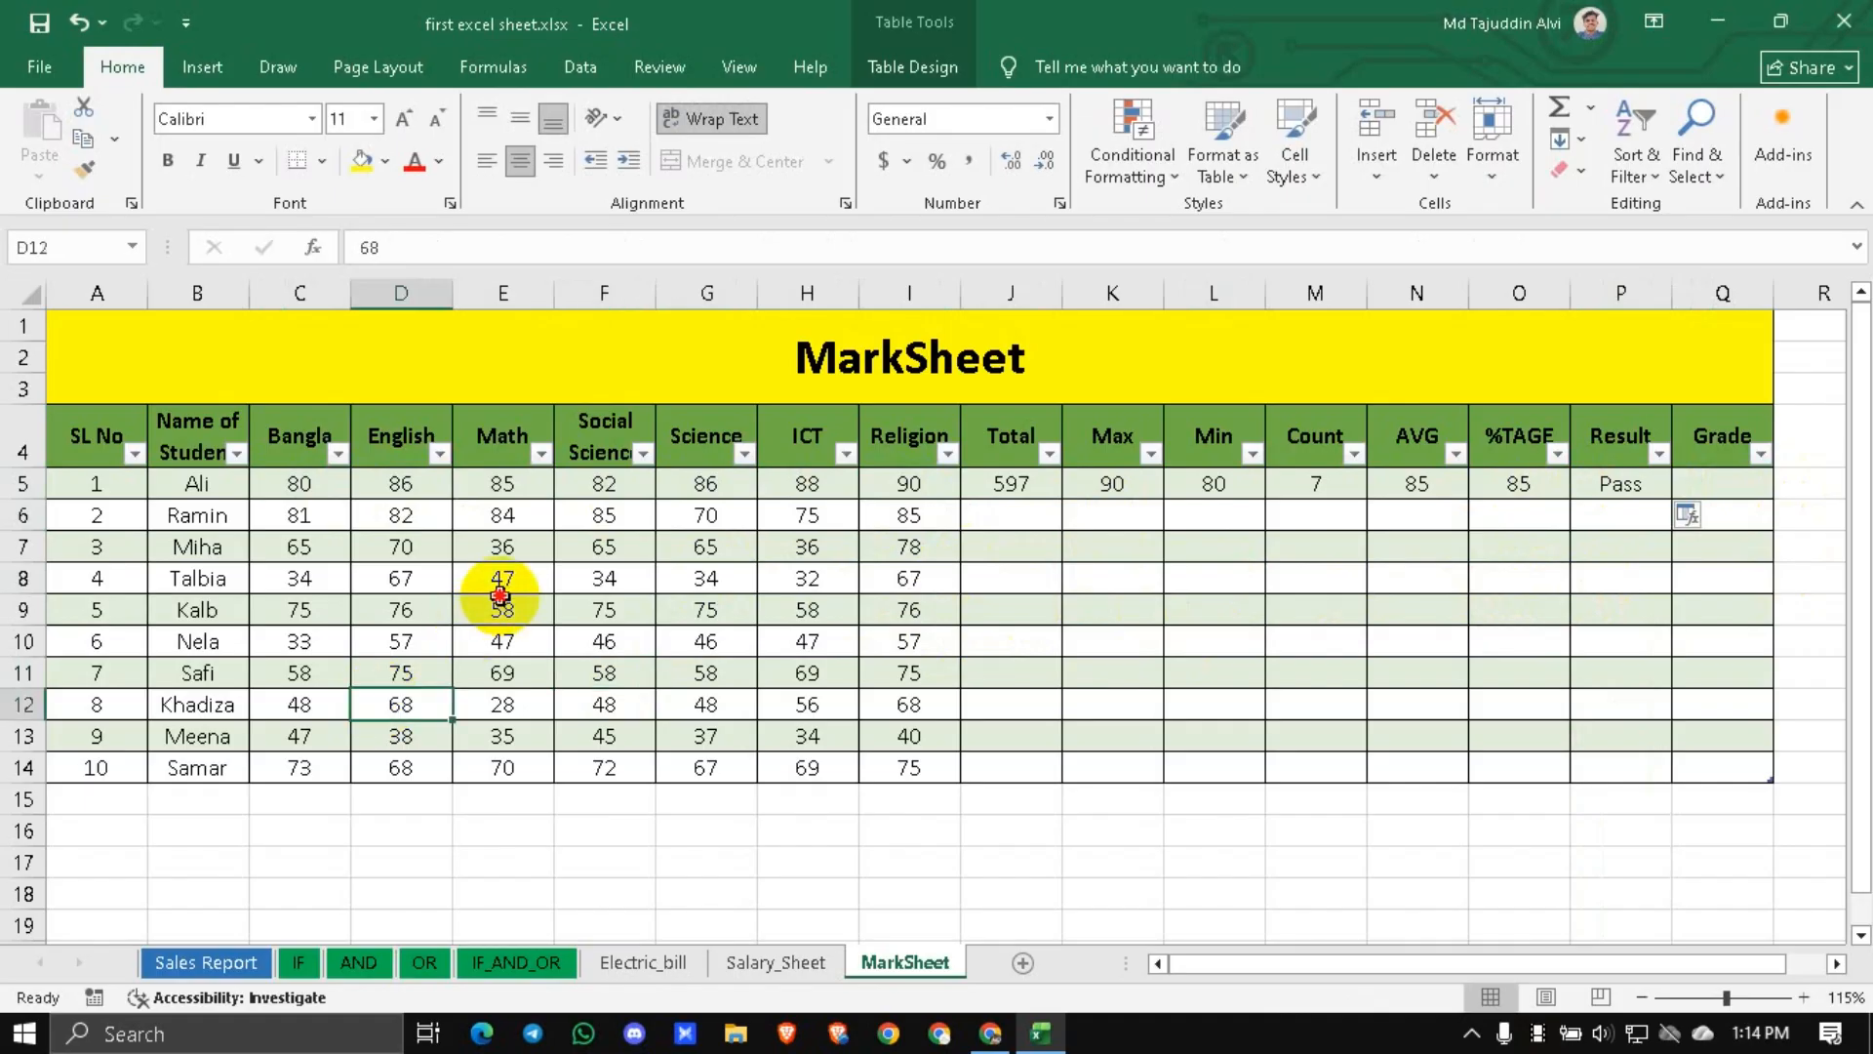
{"action": "left_click", "coordinate": [741, 695]}
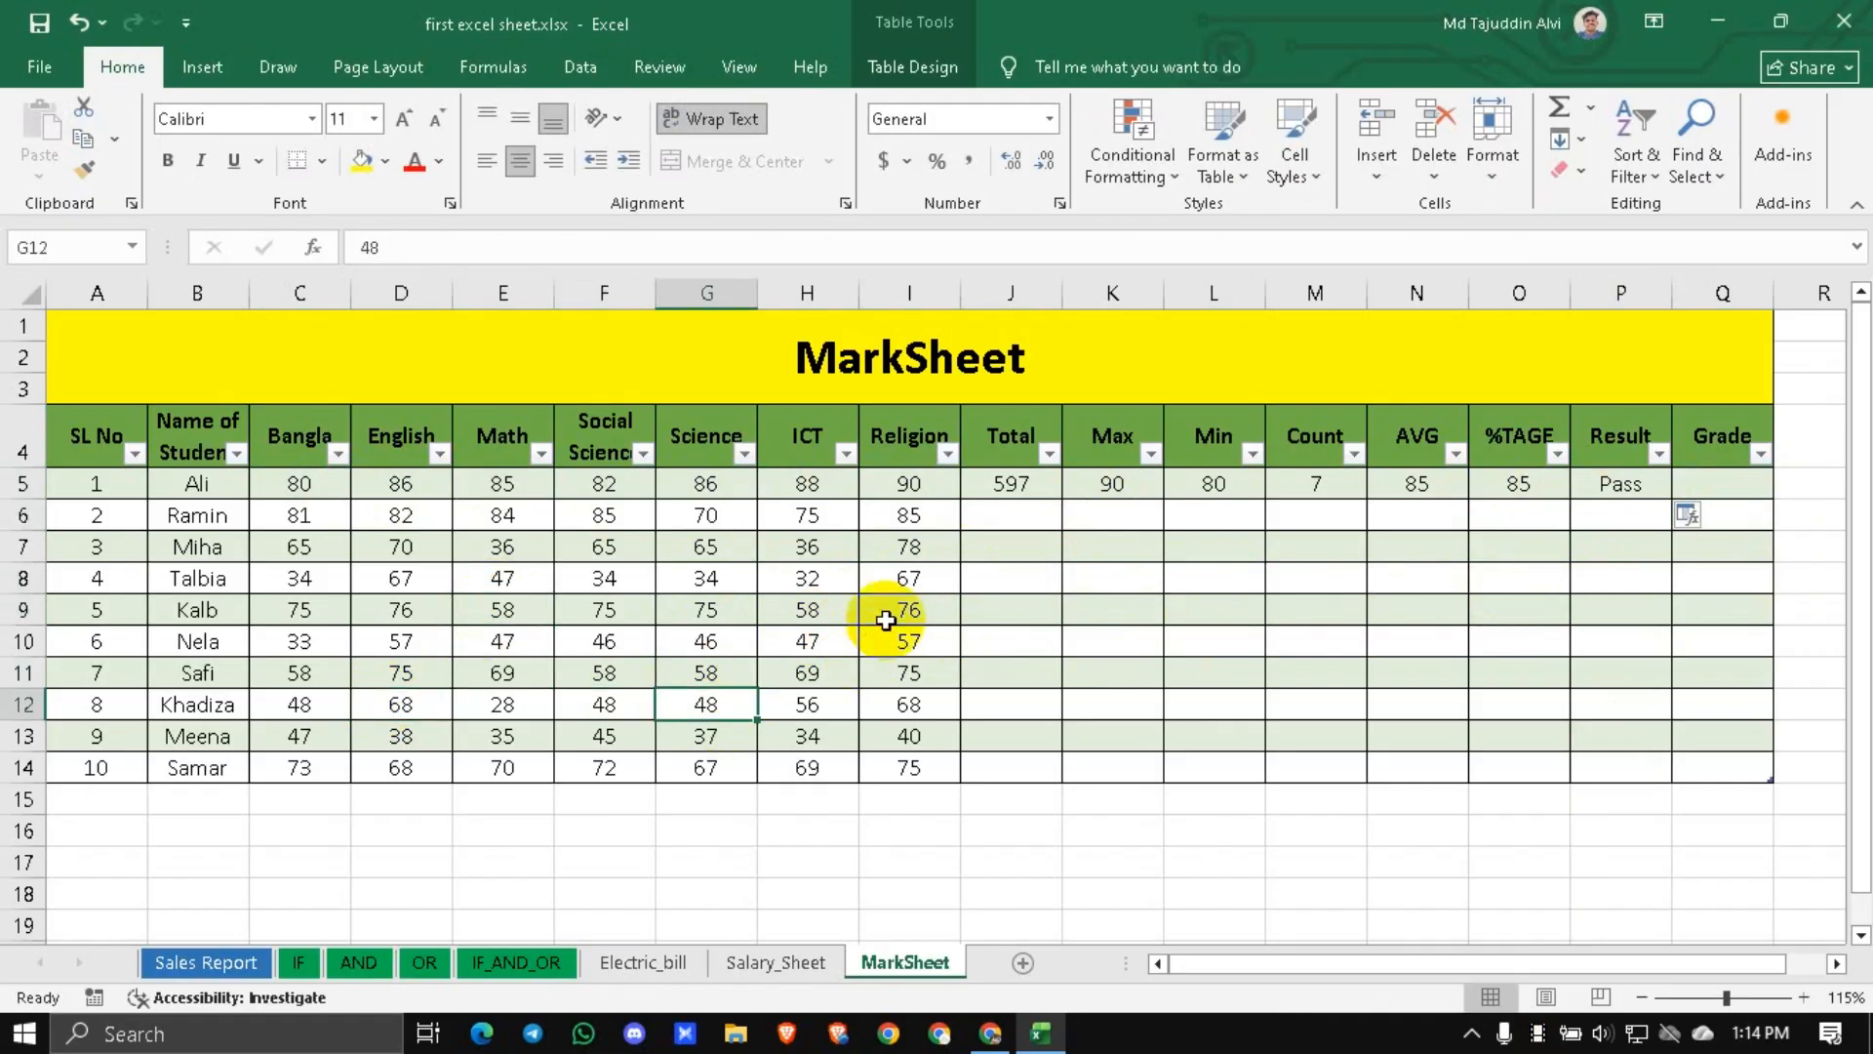
Examine the first student's percentage in O5 and subject marks as the basis for the Grade column.
{"action": "left_click", "coordinate": [1701, 494]}
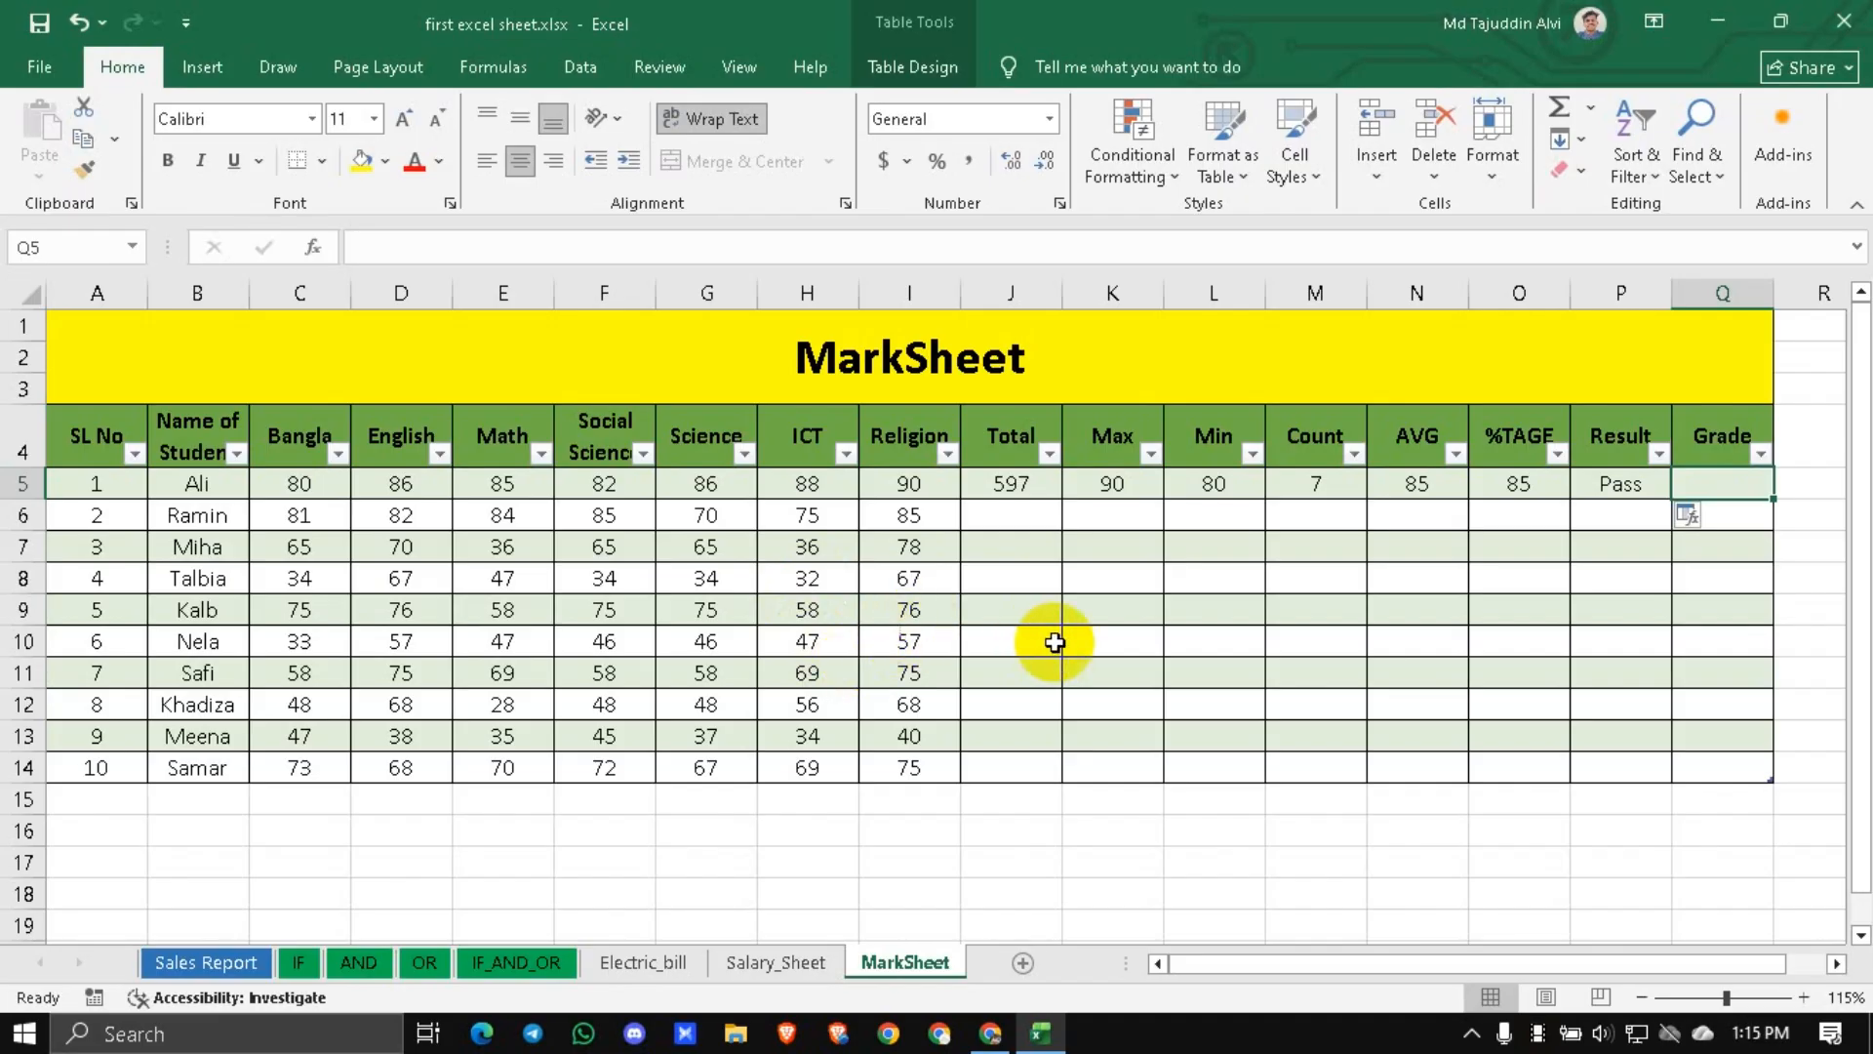
{"action": "left_click", "coordinate": [1528, 485]}
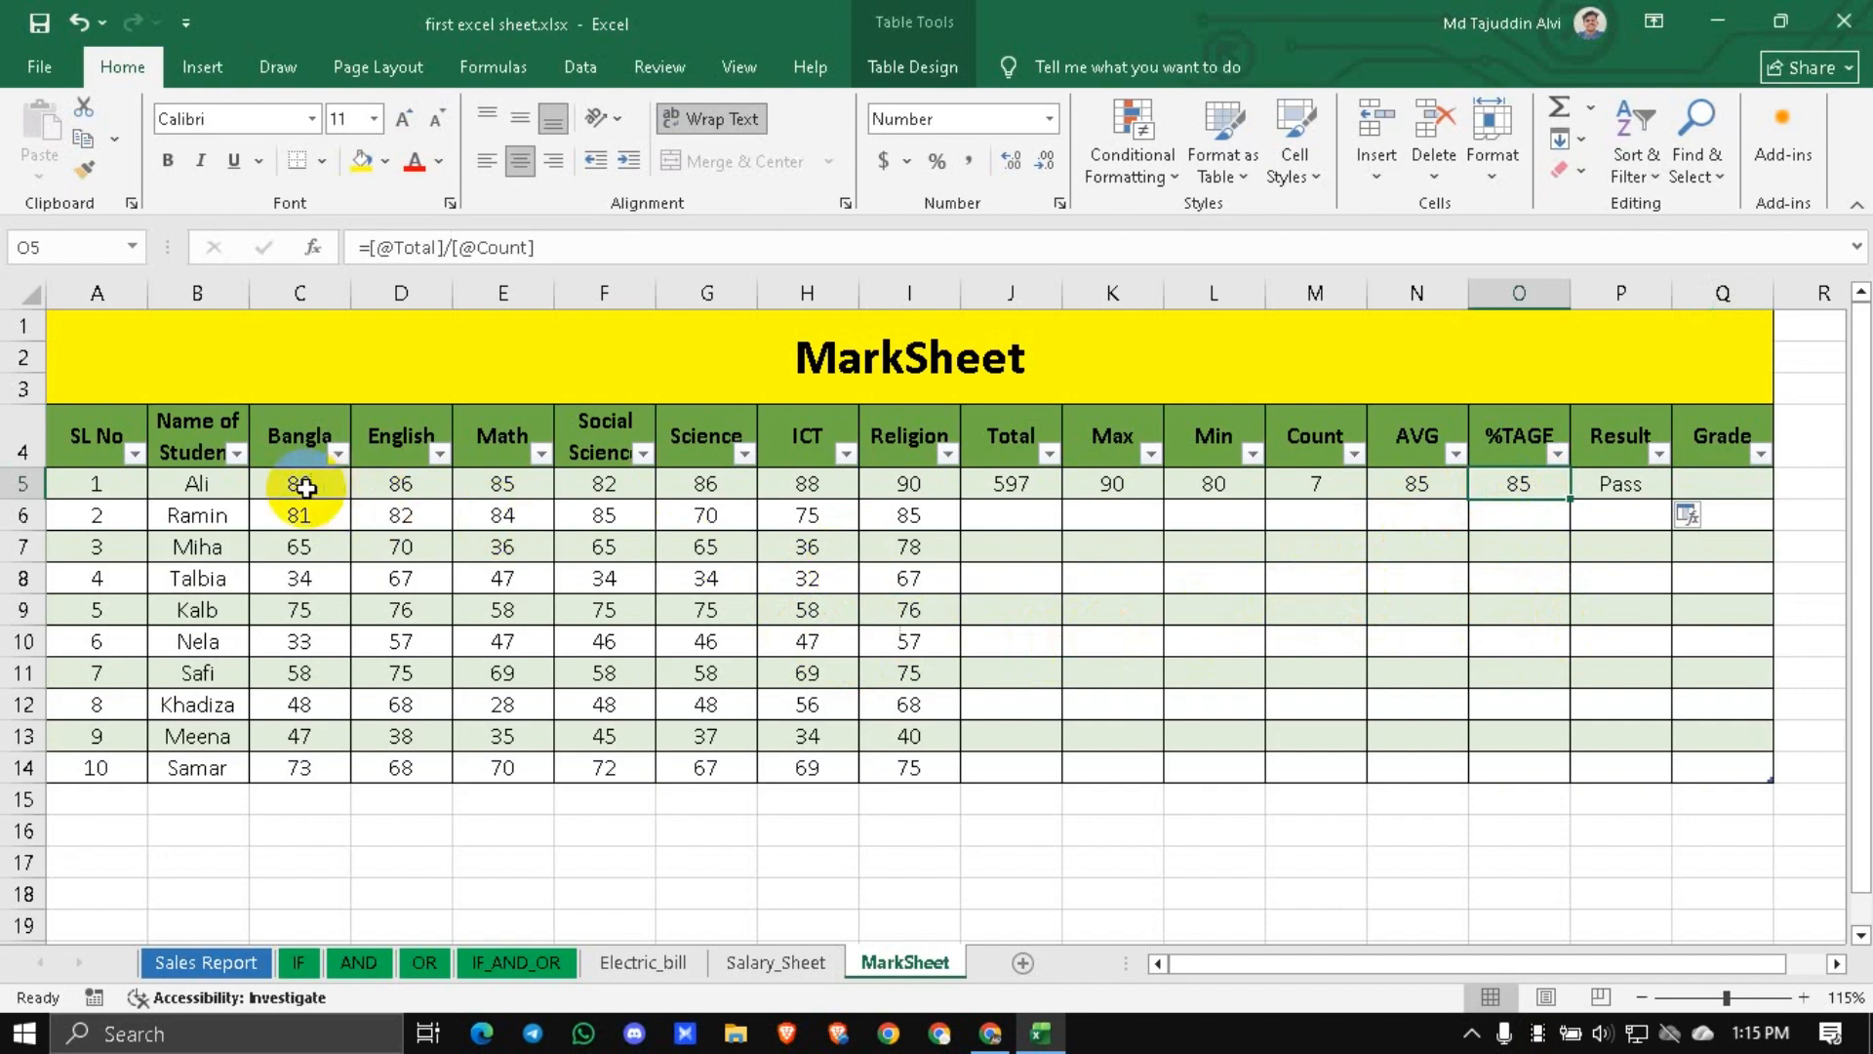
{"action": "left_click_drag", "start_coordinate": [302, 485], "coordinate": [875, 485]}
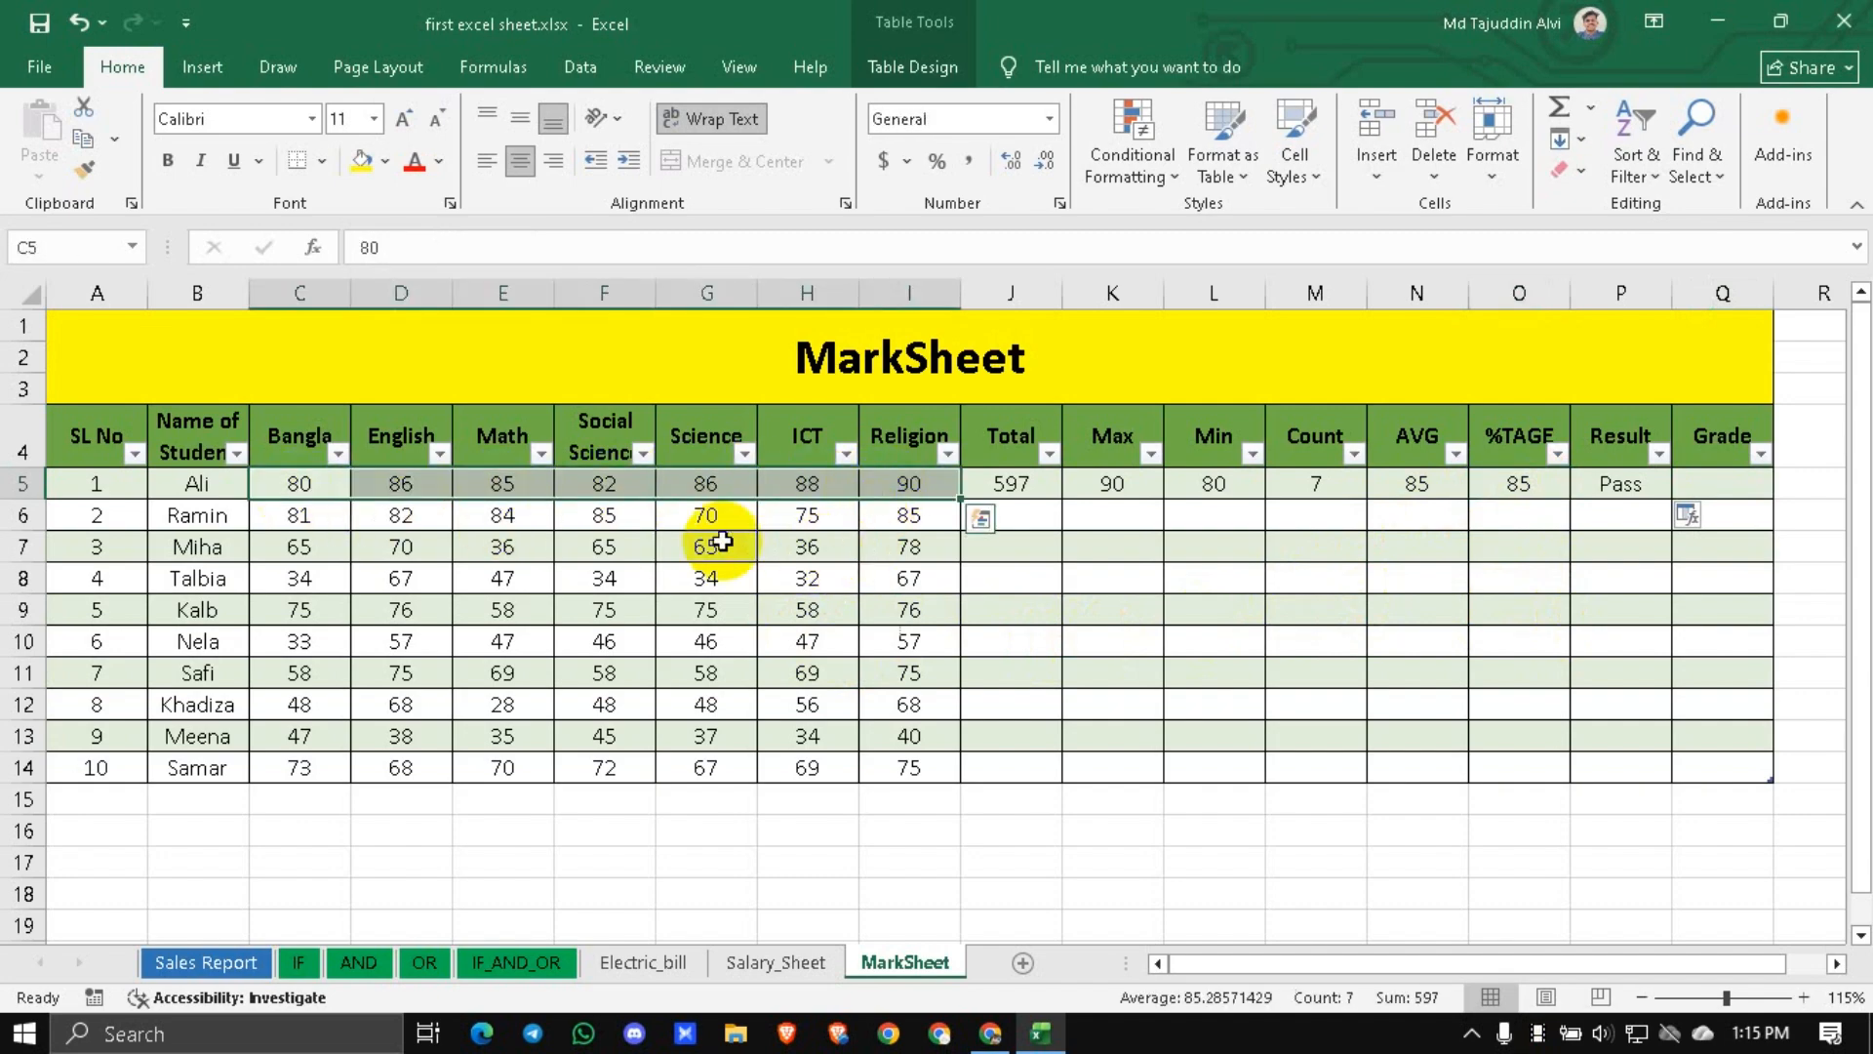
{"action": "left_click", "coordinate": [465, 512]}
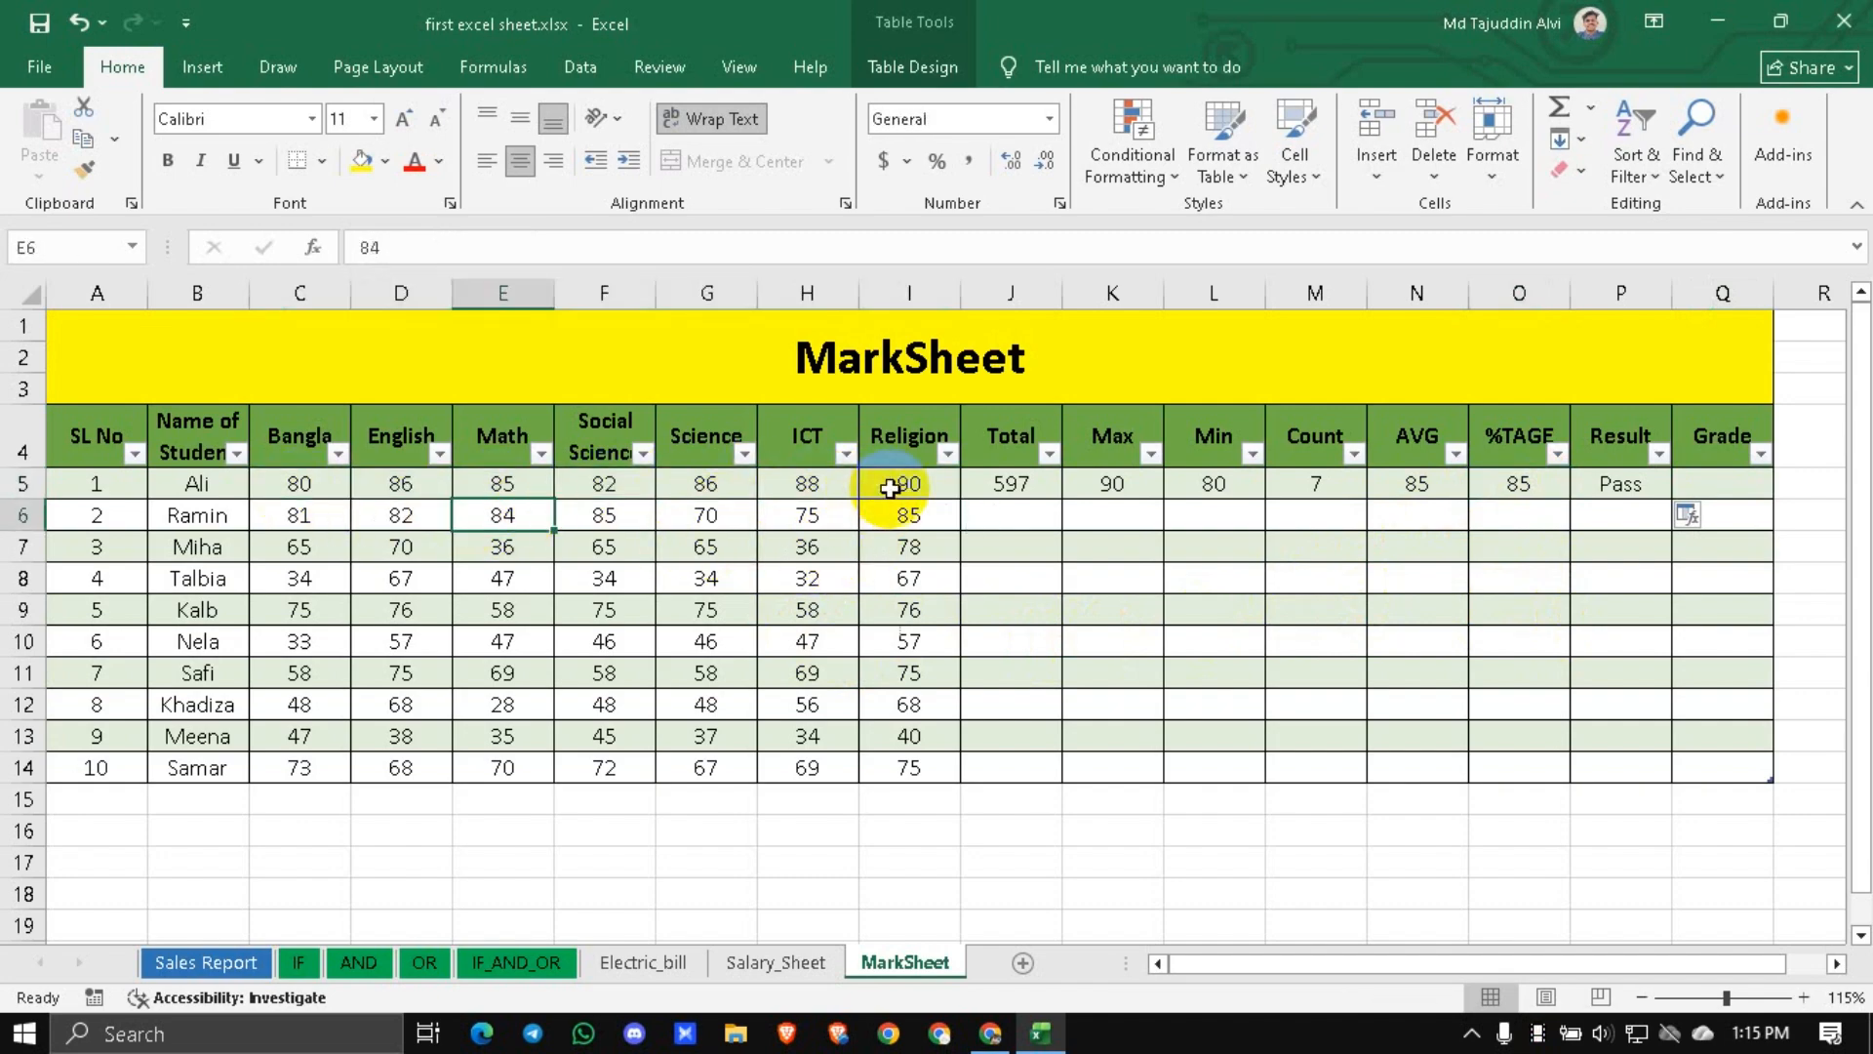
{"action": "left_click", "coordinate": [887, 488]}
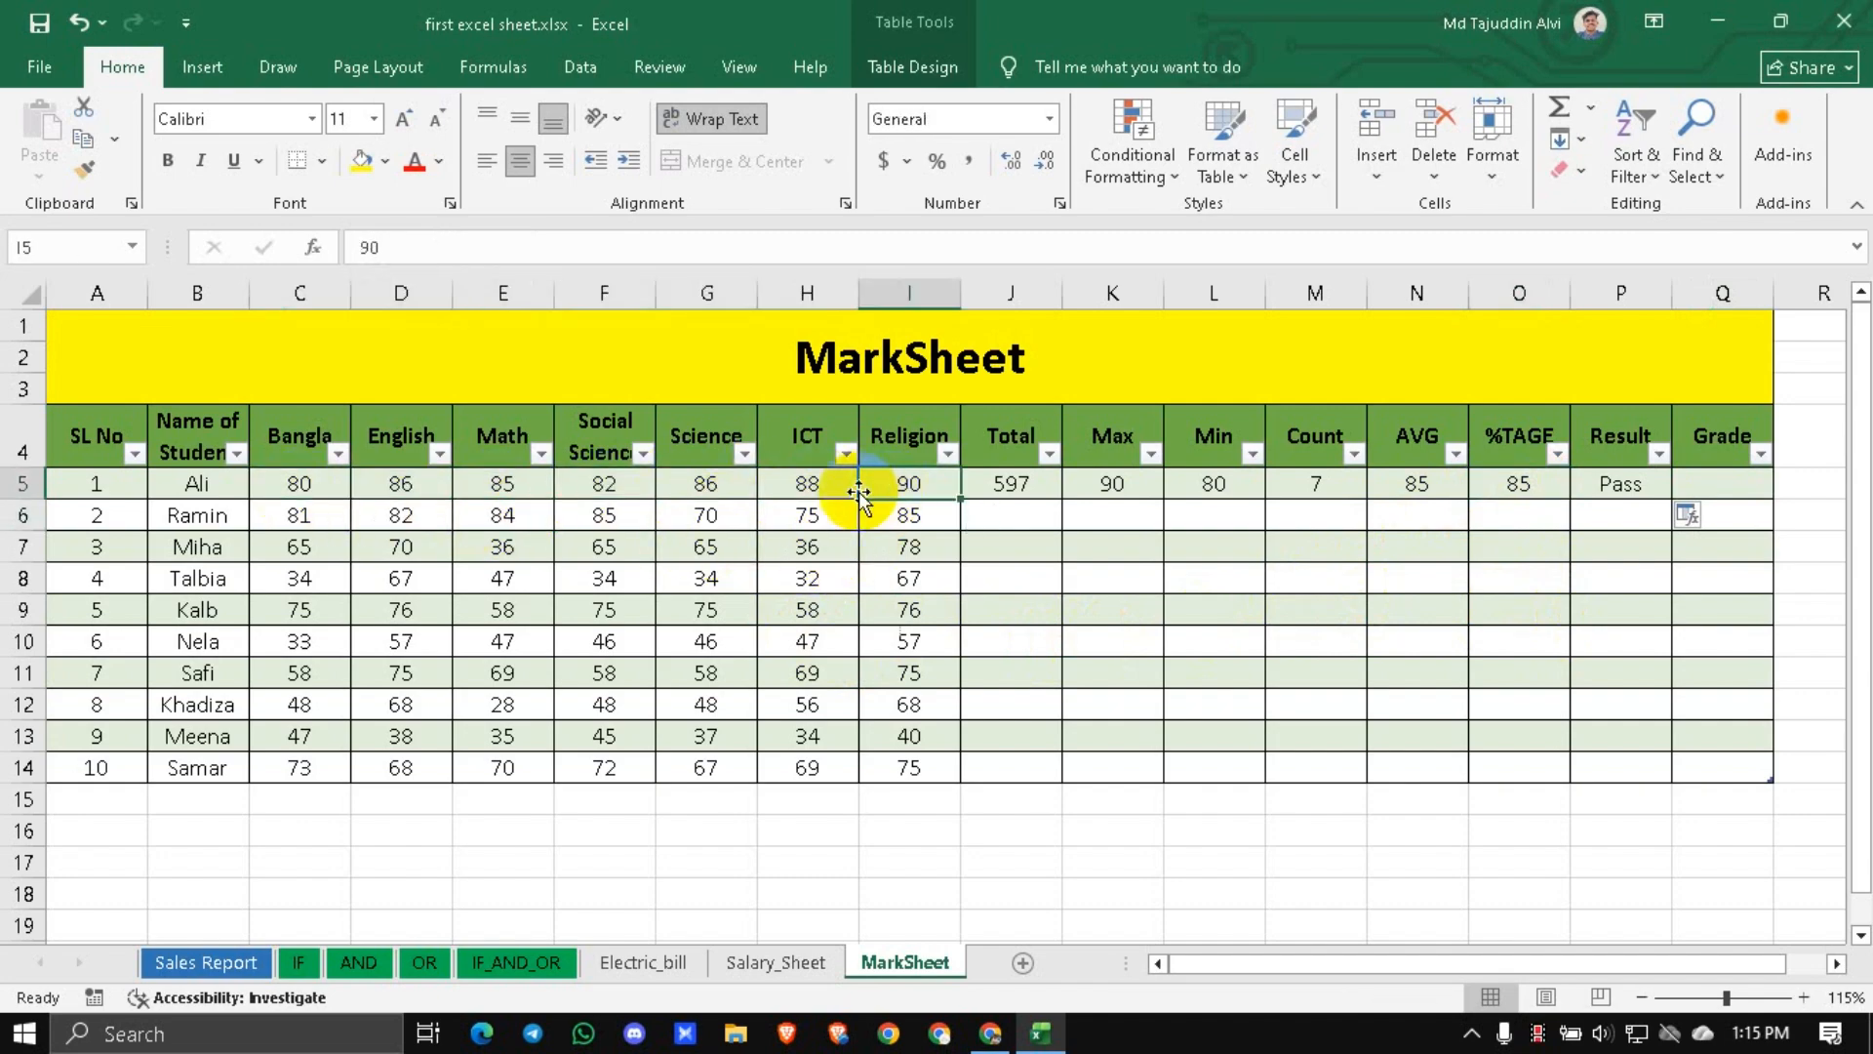
{"action": "left_click", "coordinate": [1521, 485]}
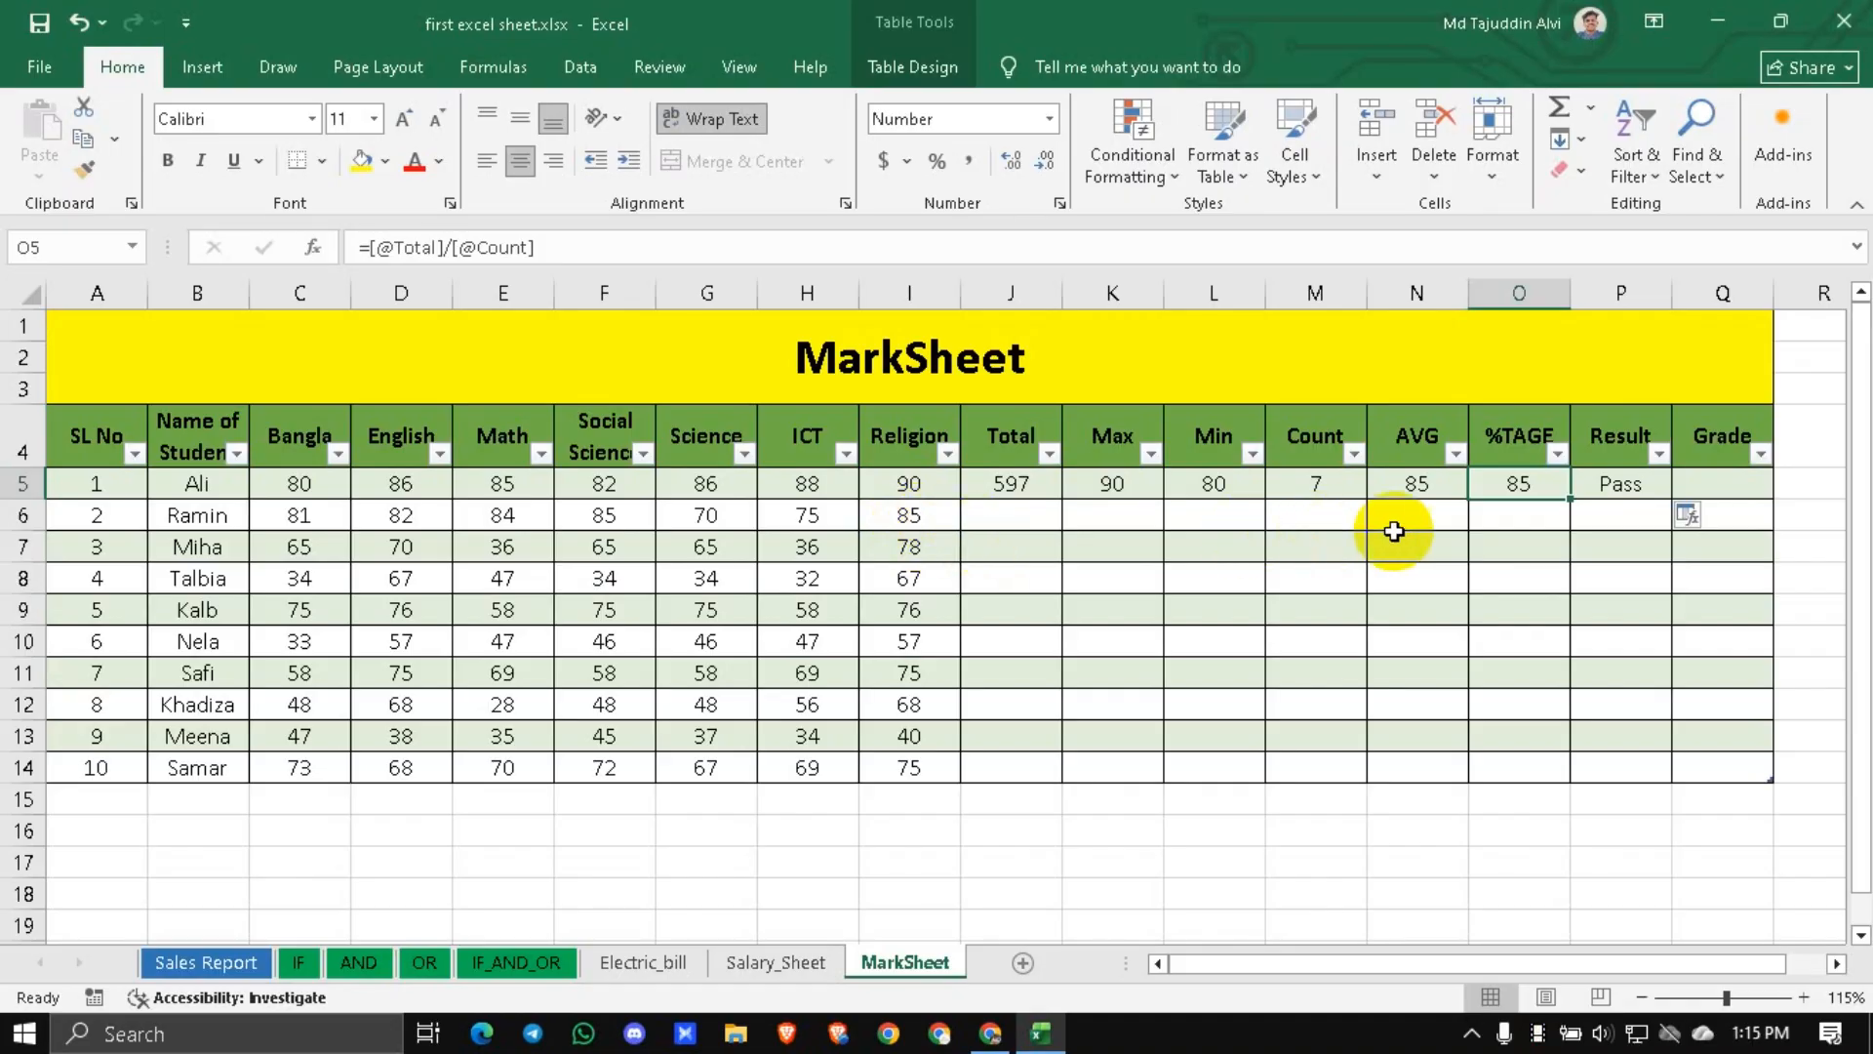
{"action": "left_click", "coordinate": [1715, 482]}
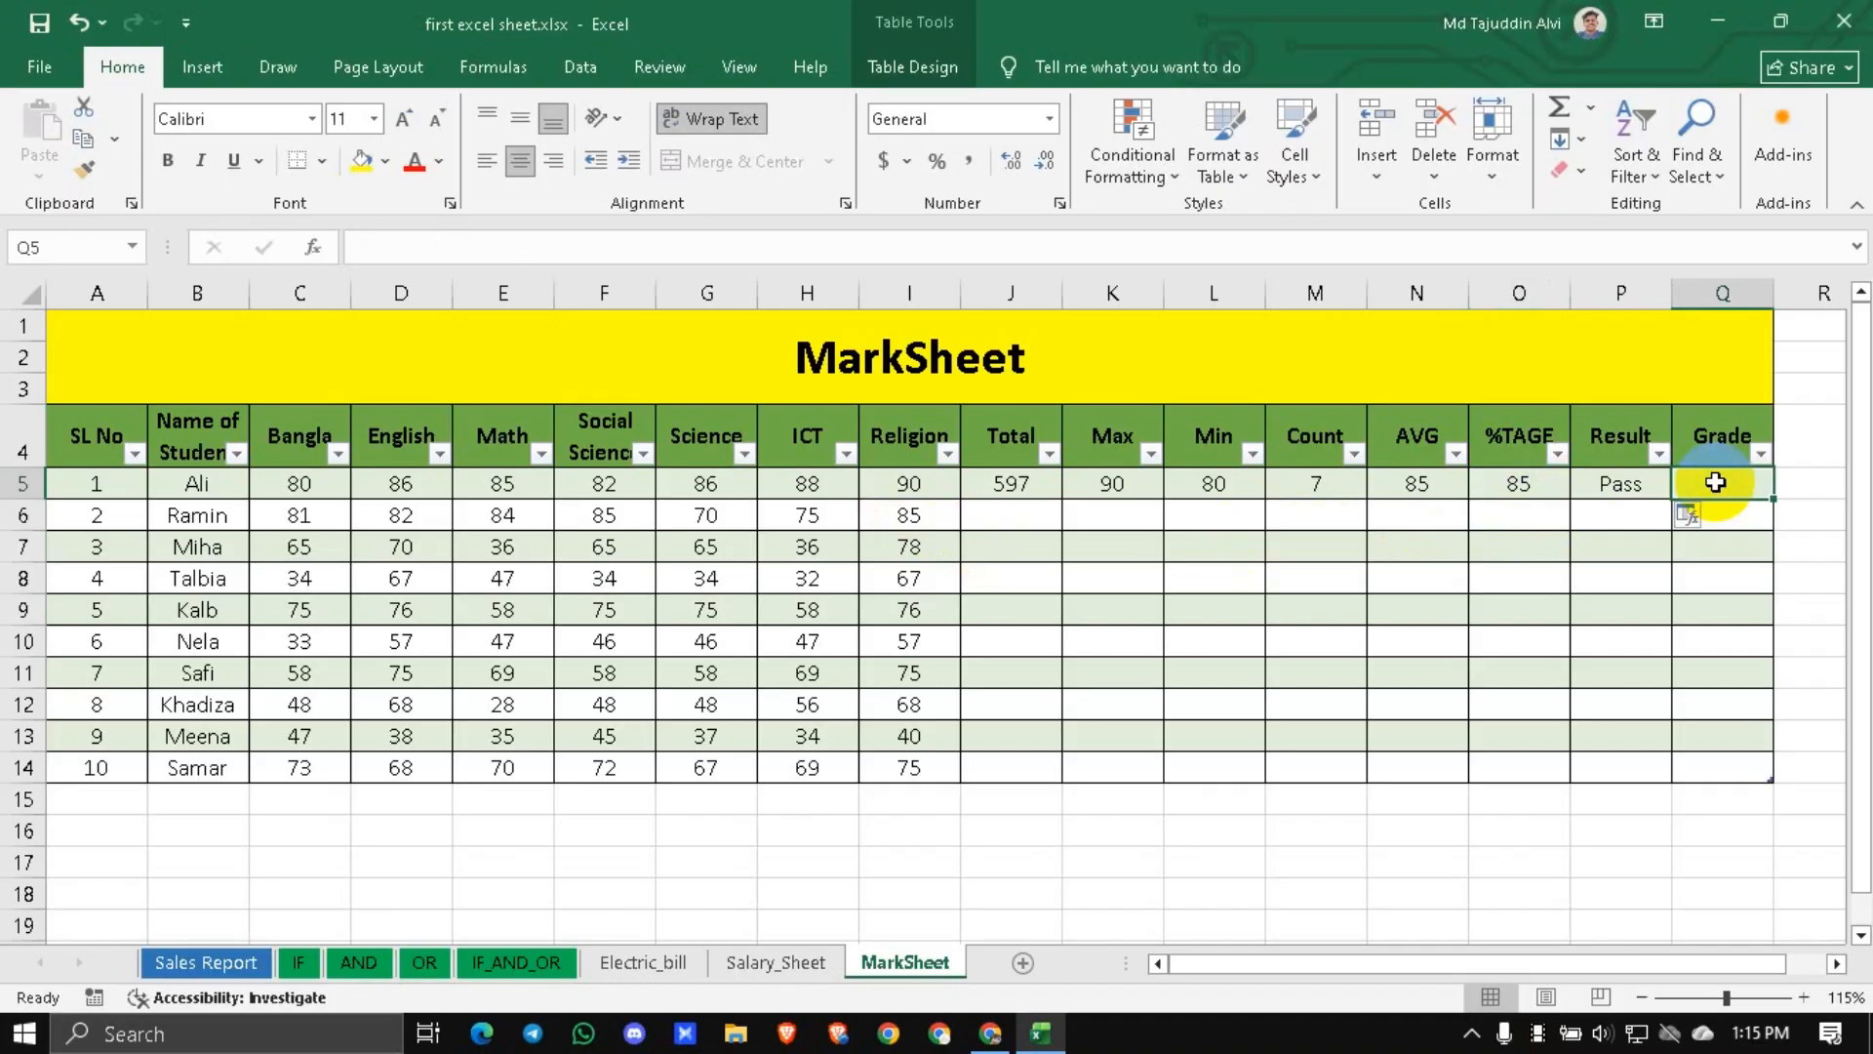
{"action": "left_click", "coordinate": [595, 513]}
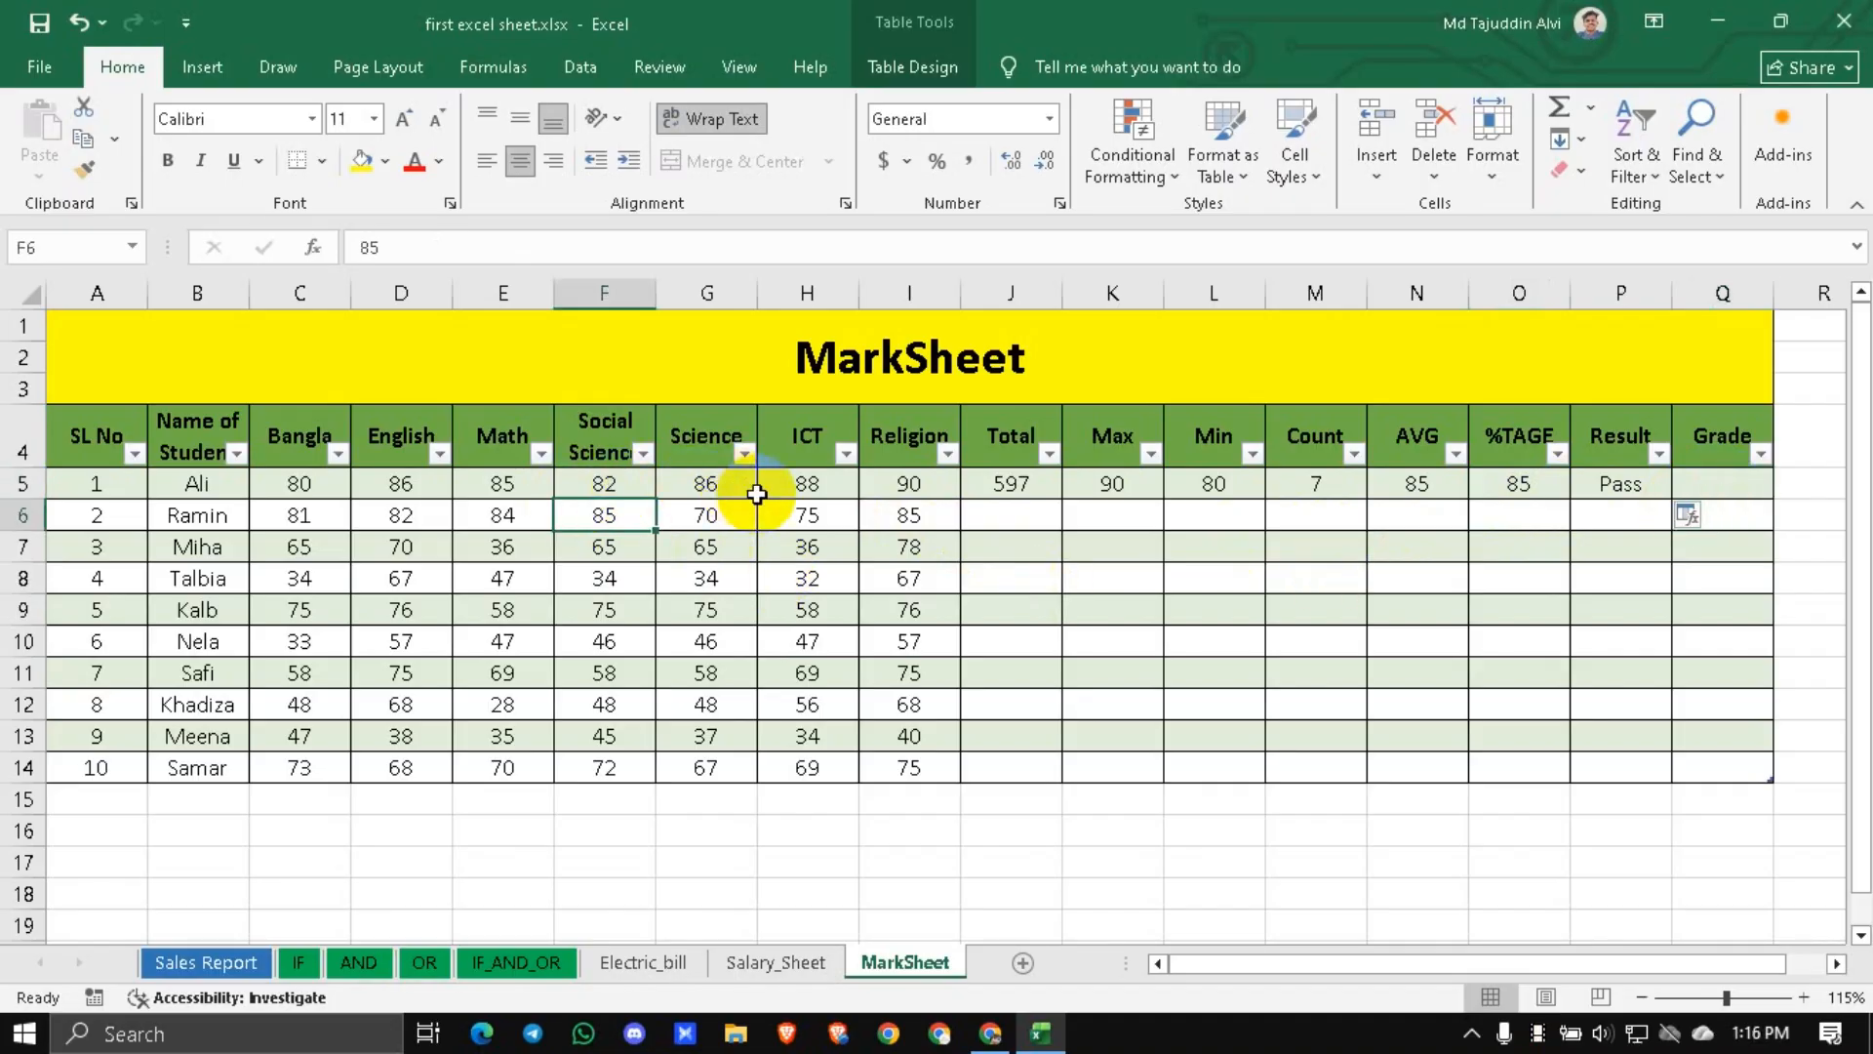
{"action": "left_click", "coordinate": [810, 488]}
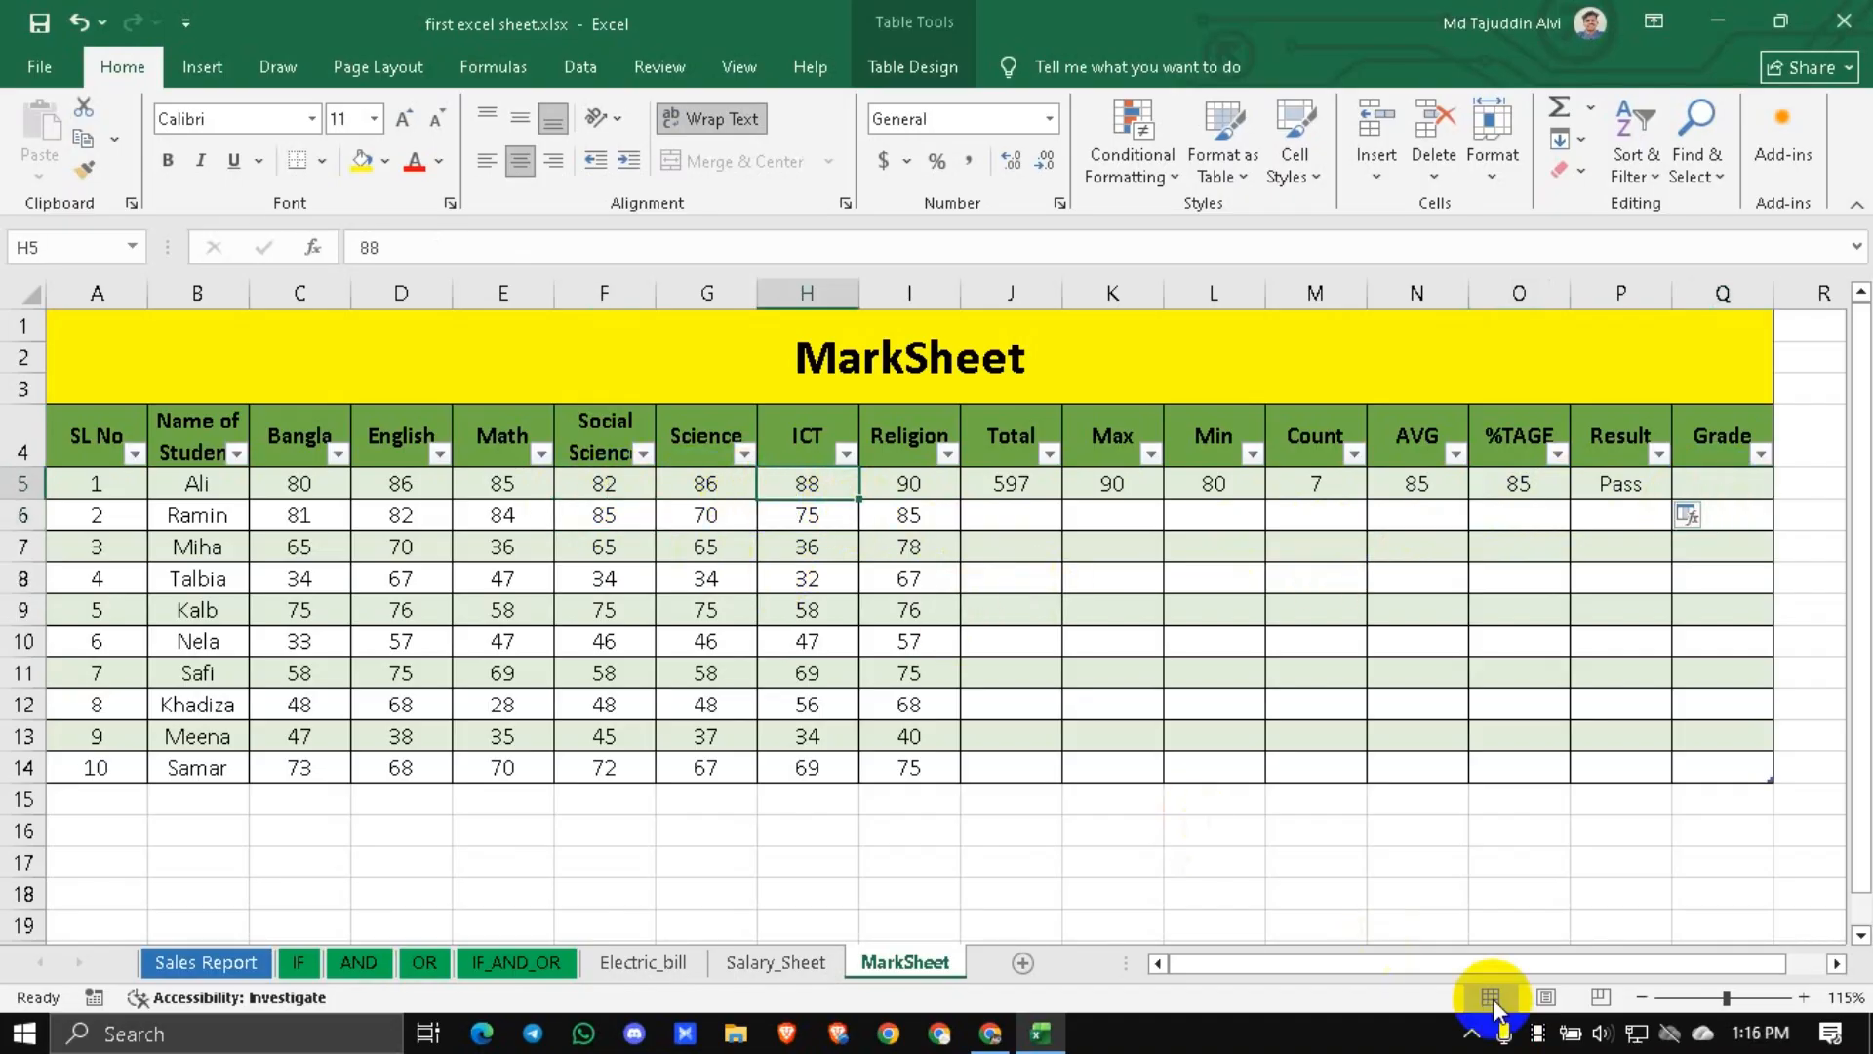
{"action": "left_click", "coordinate": [1710, 494]}
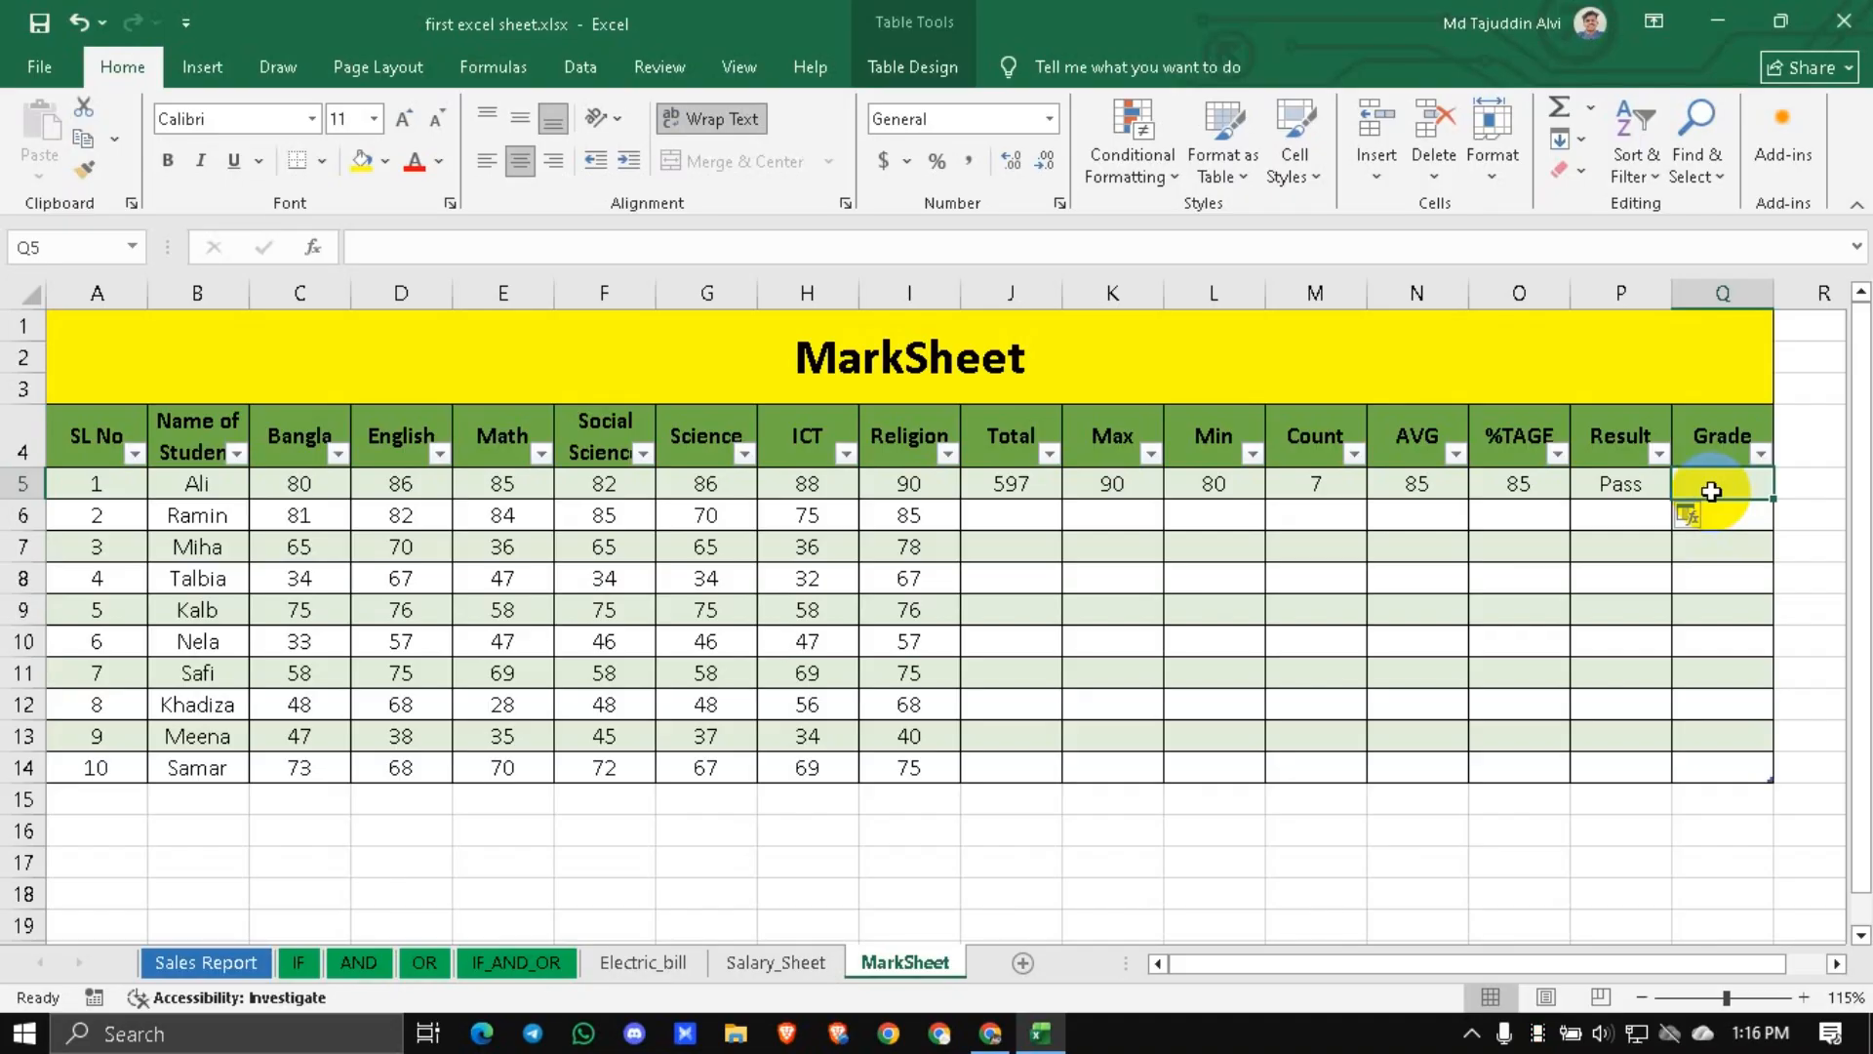
{"action": "type", "text": "="}
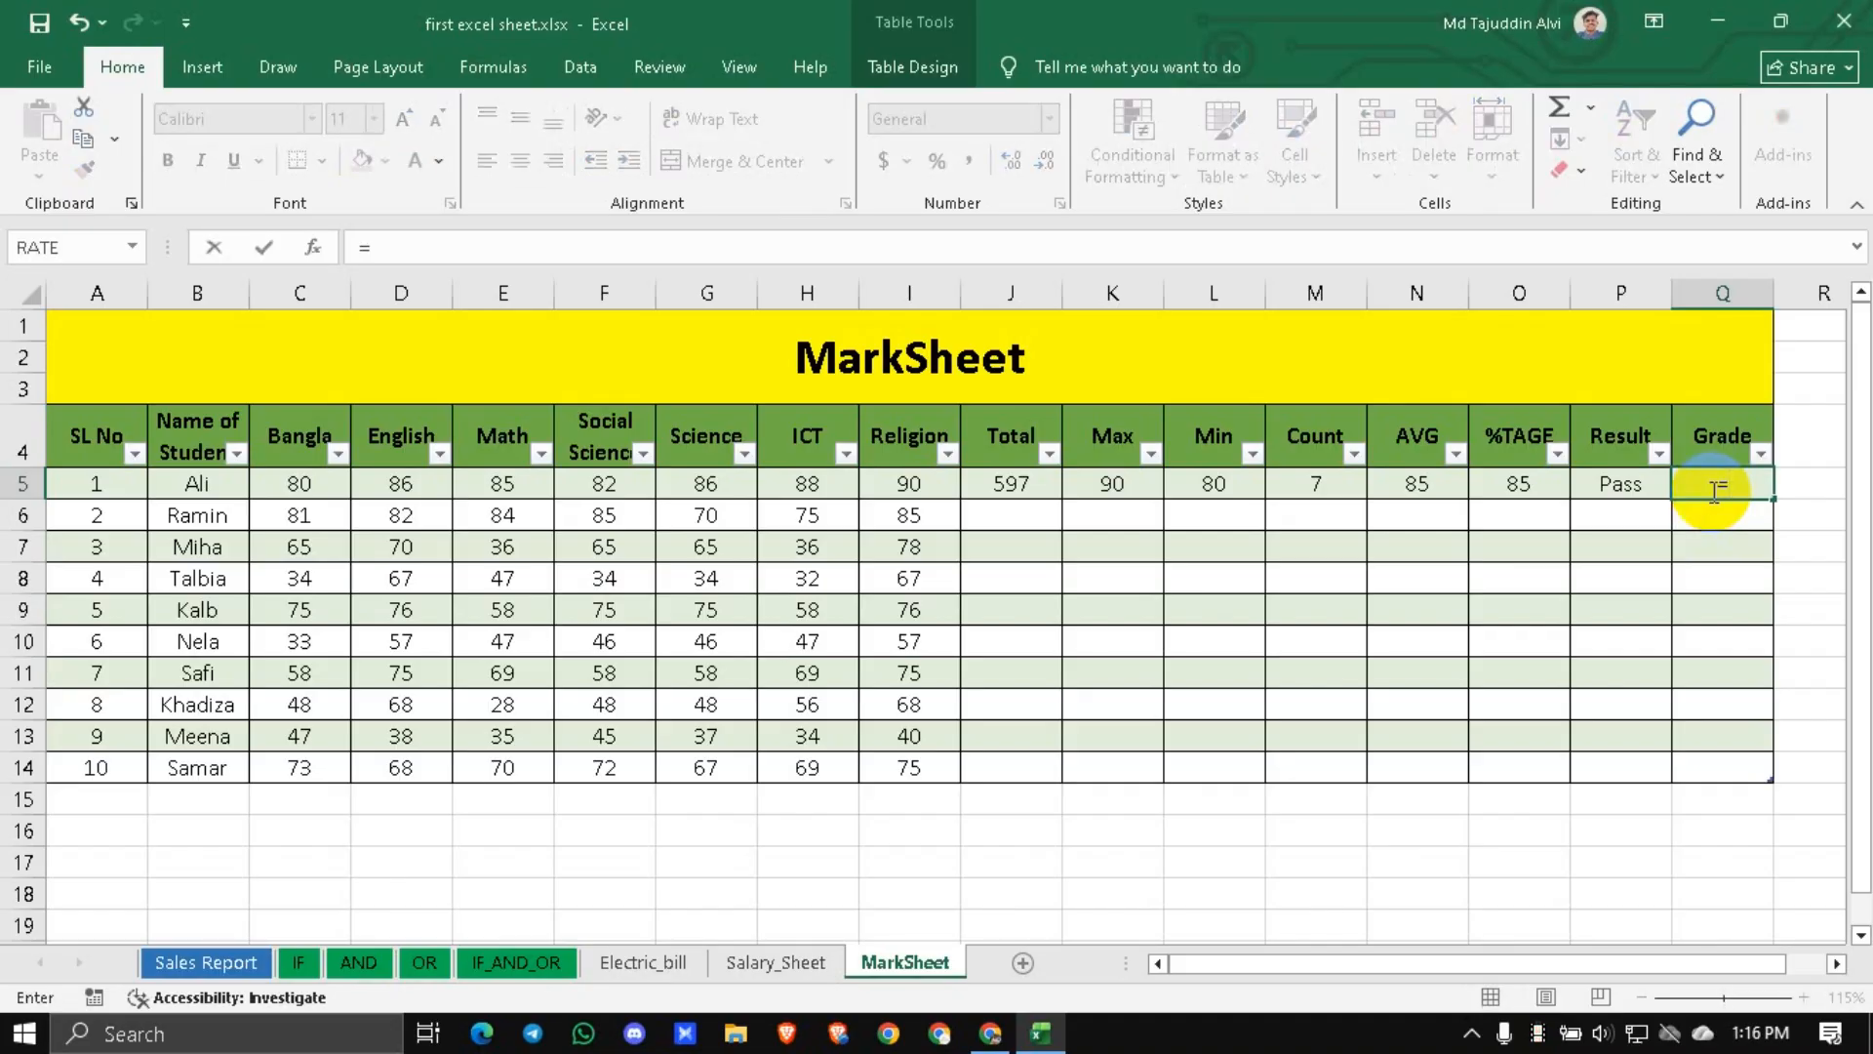
{"action": "type", "text": "IF("}
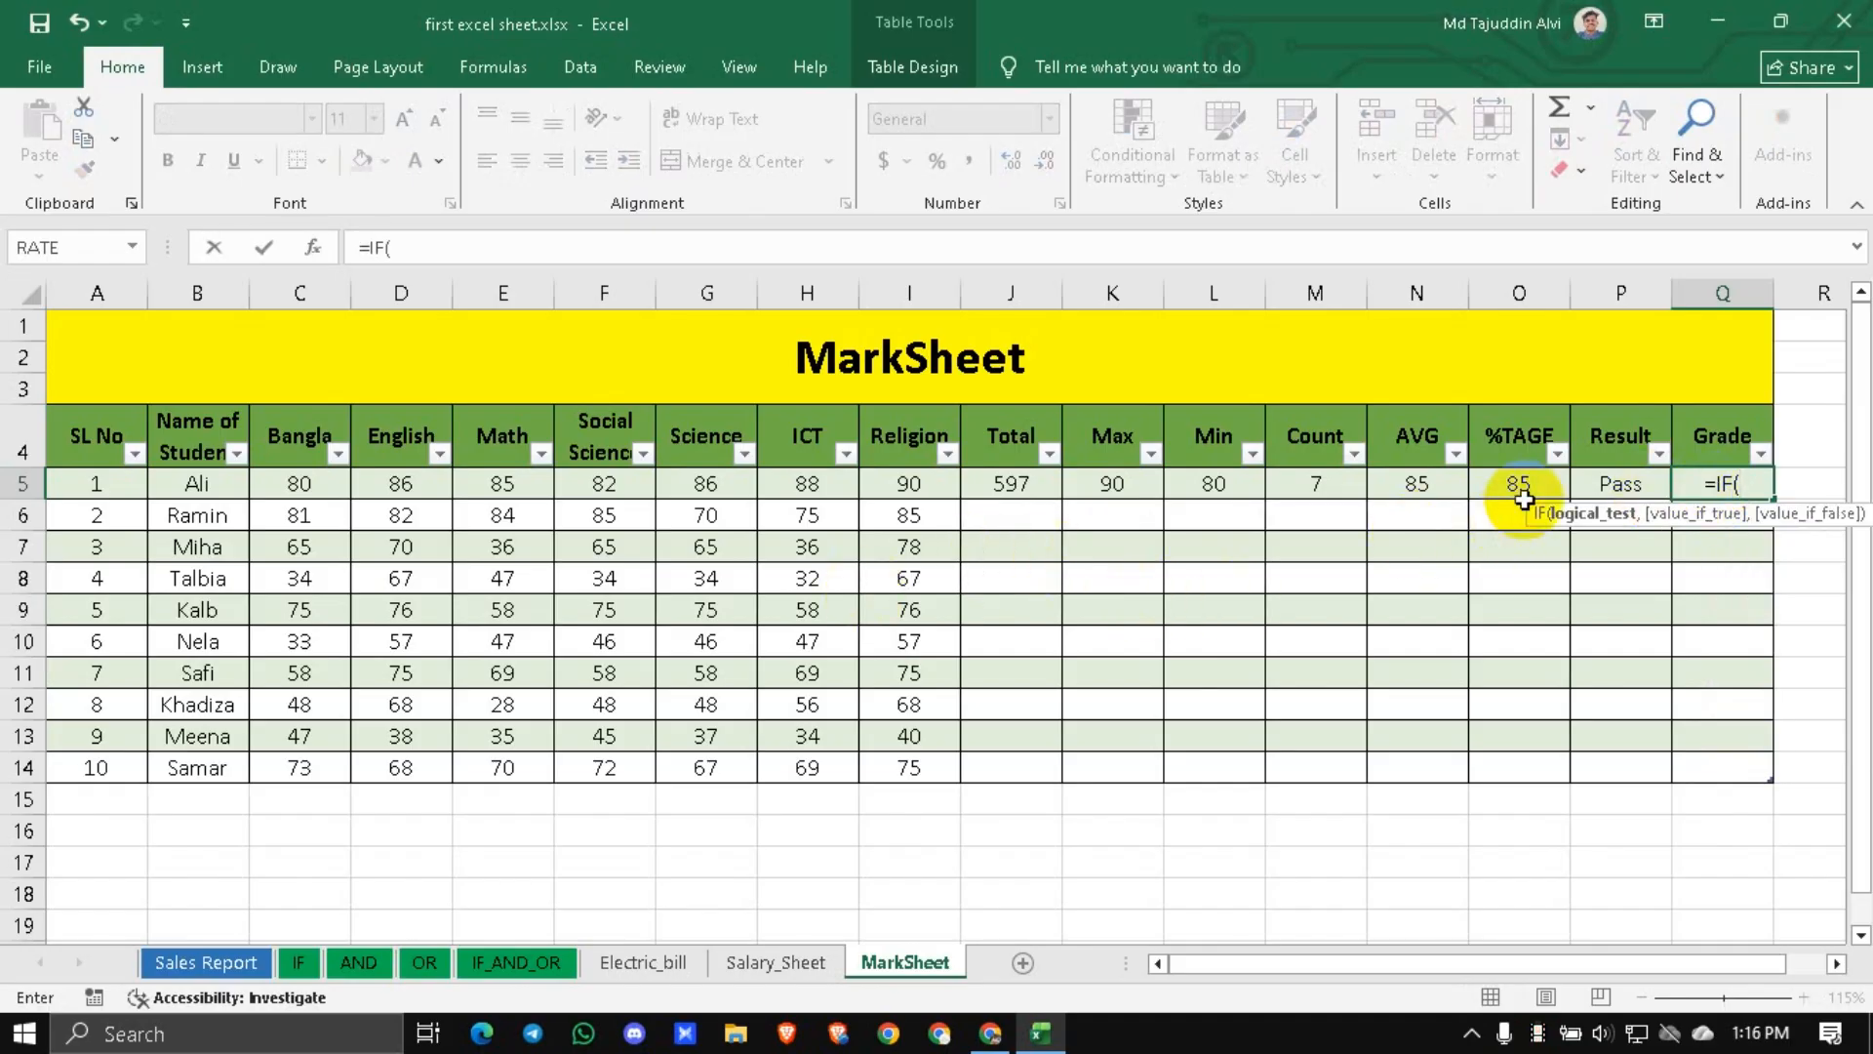
{"action": "left_click", "coordinate": [1624, 485]}
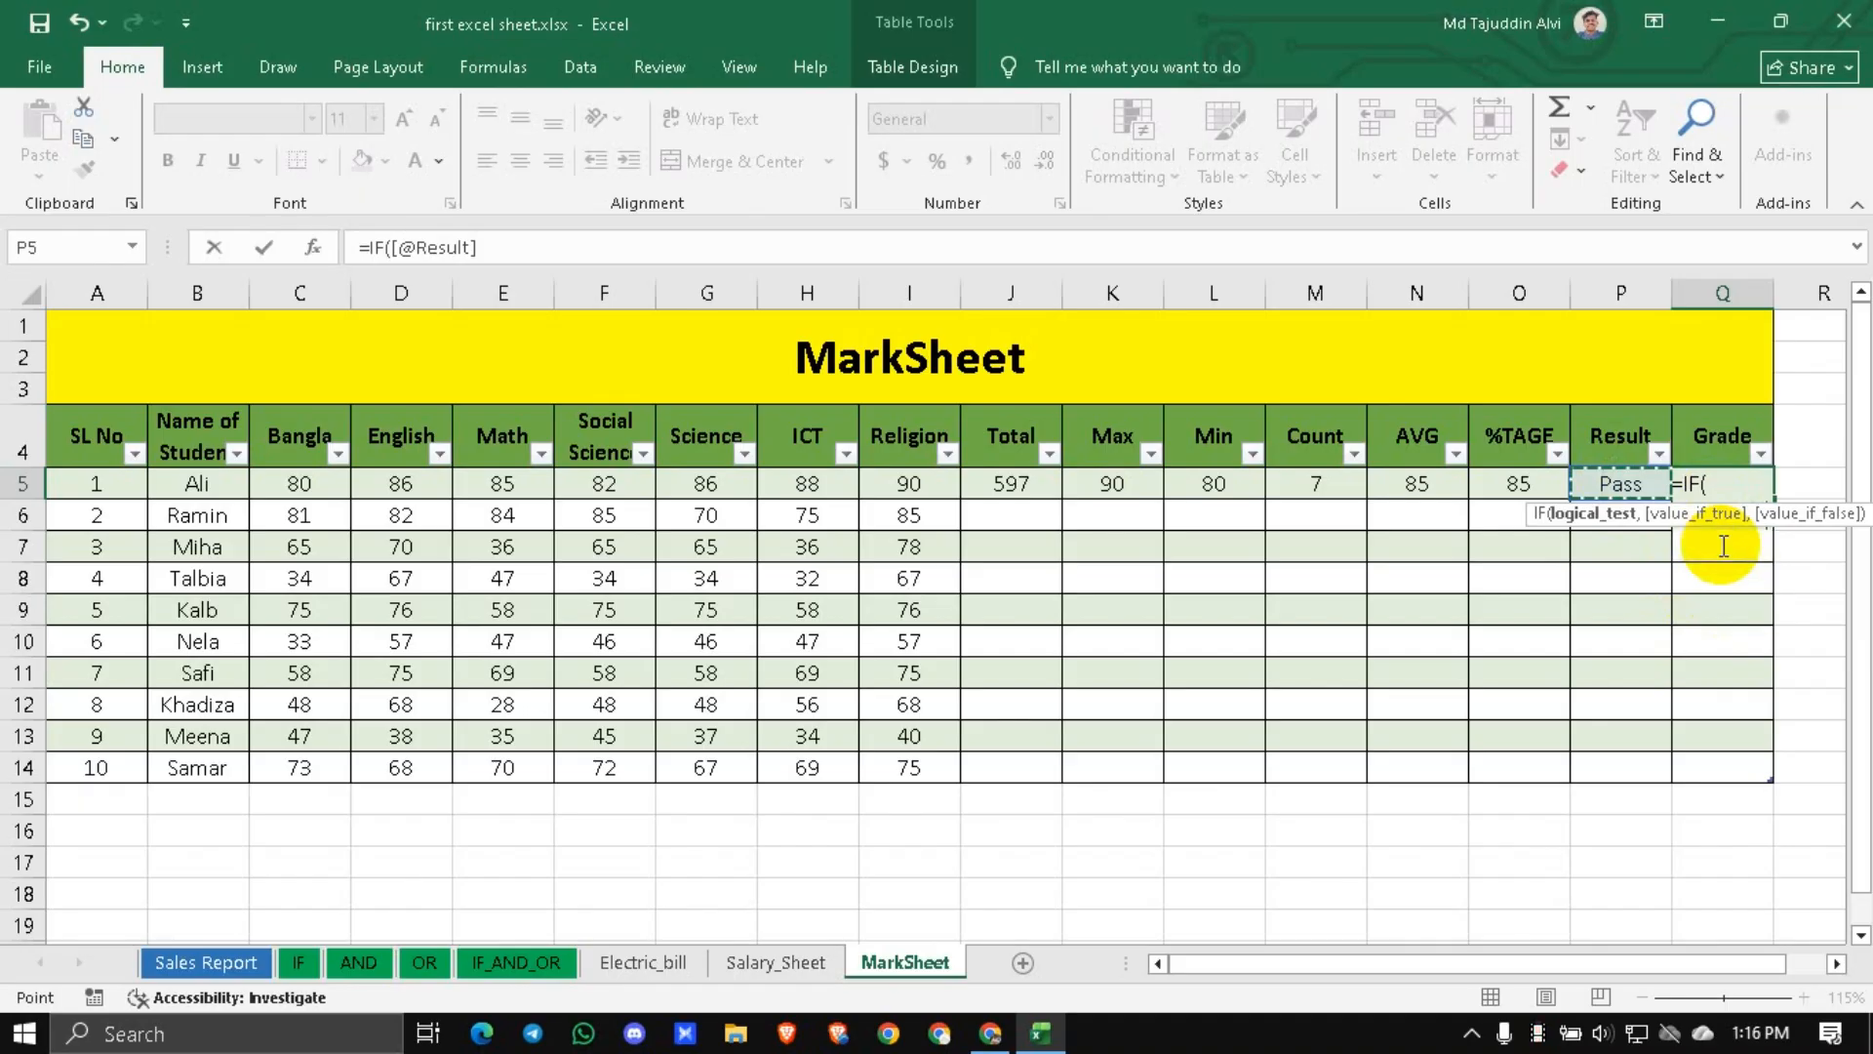
{"action": "type", "text": "+"}
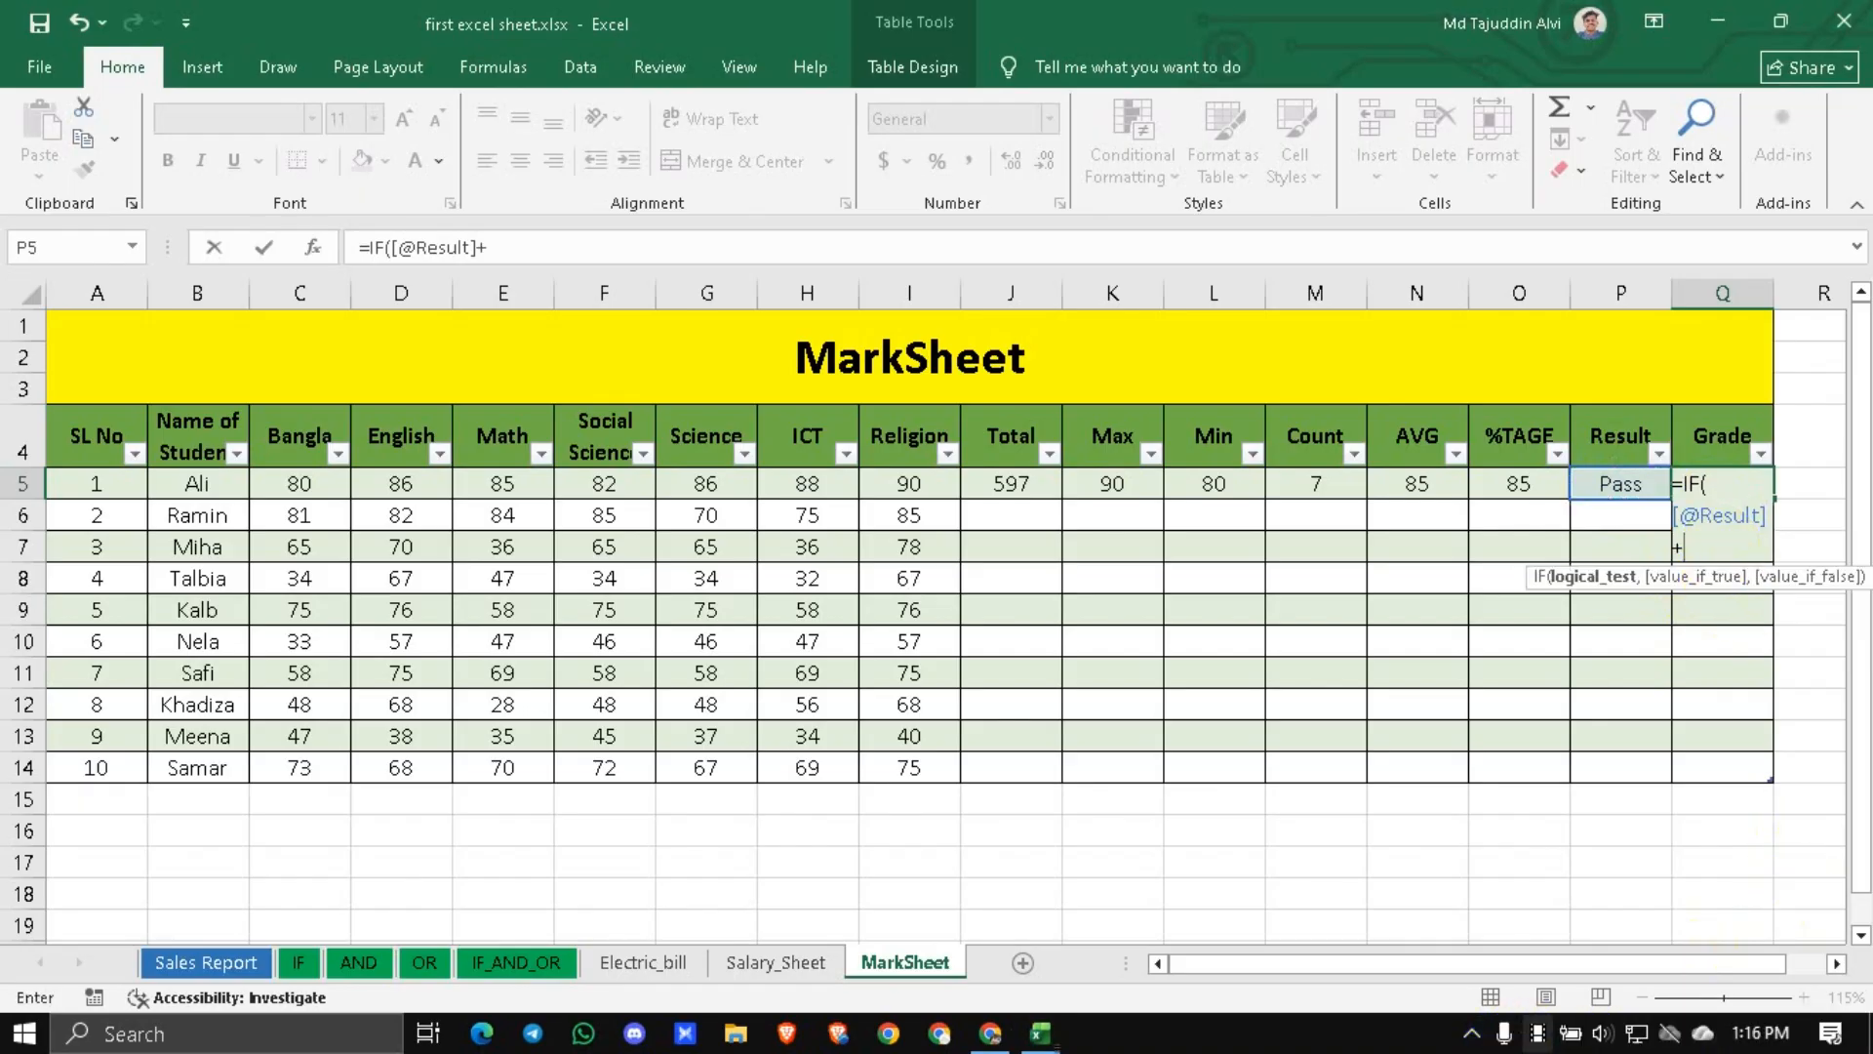
{"action": "key", "text": "BackSpace"}
{"action": "left_click", "coordinate": [1763, 518]}
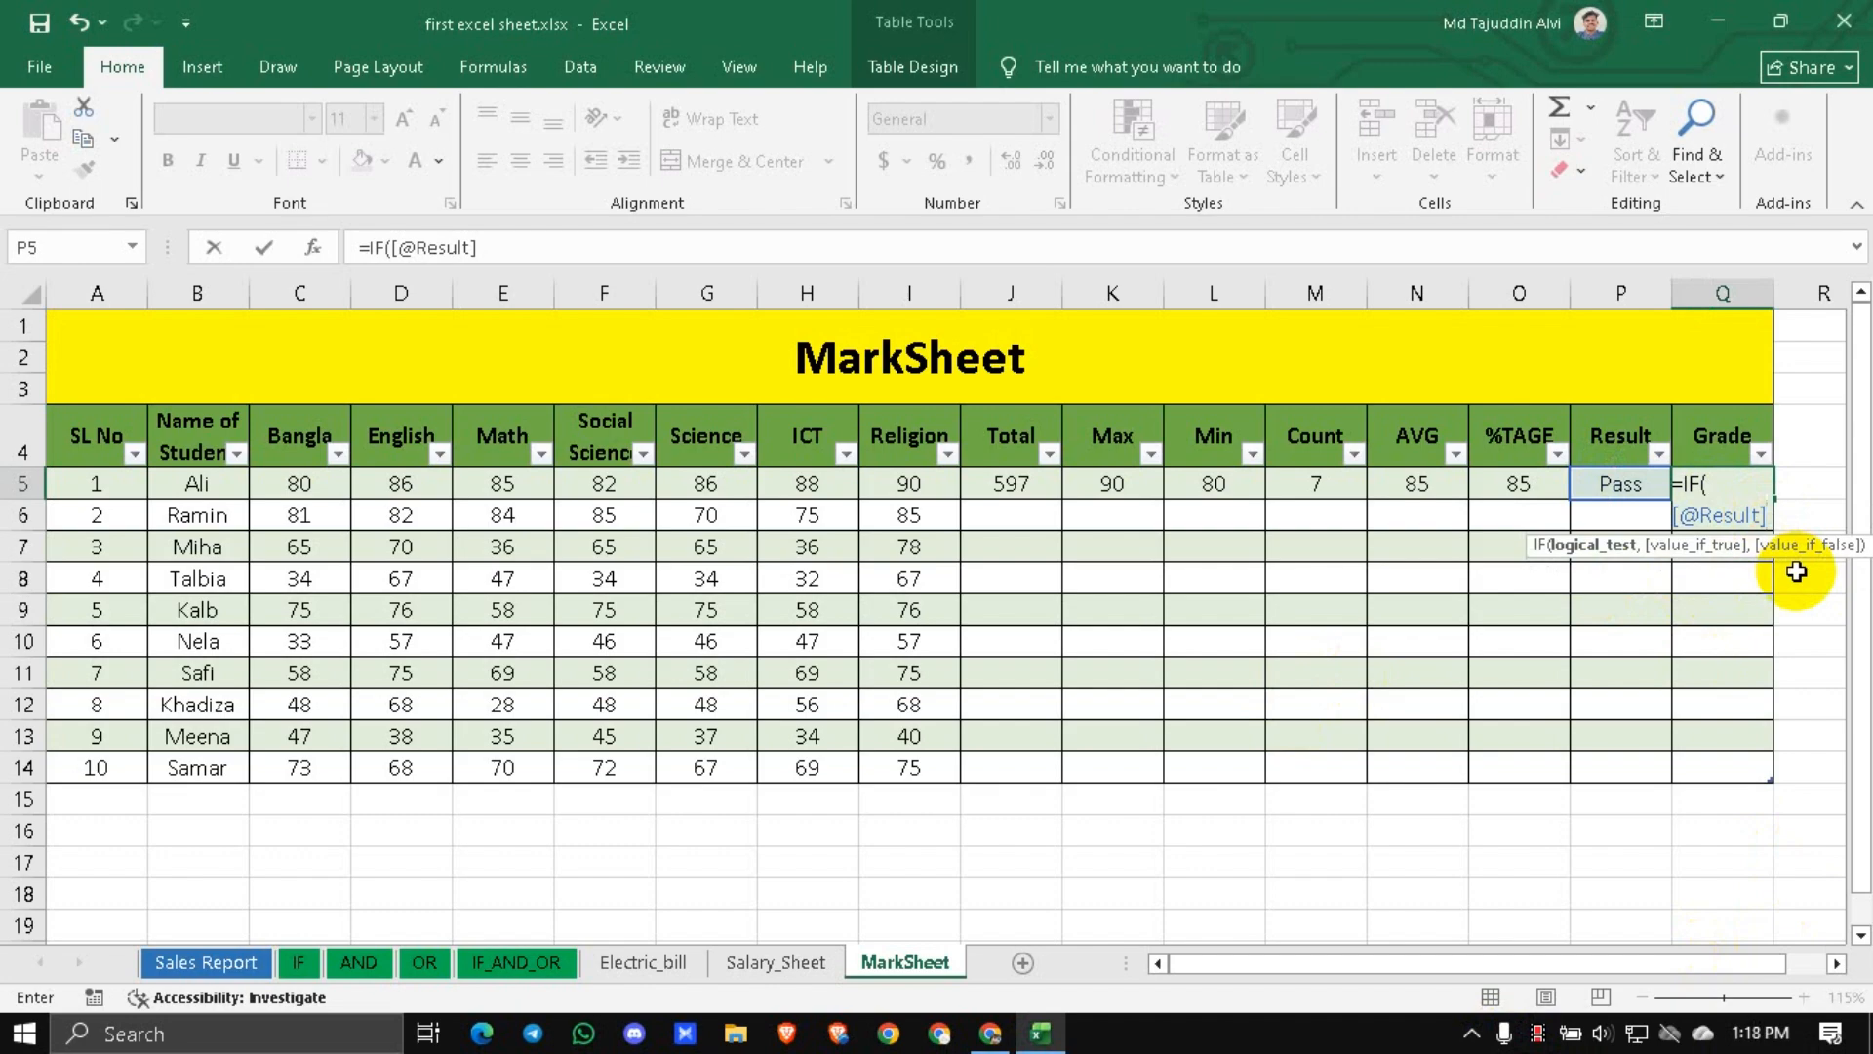
{"action": "type", "text": "=\""}
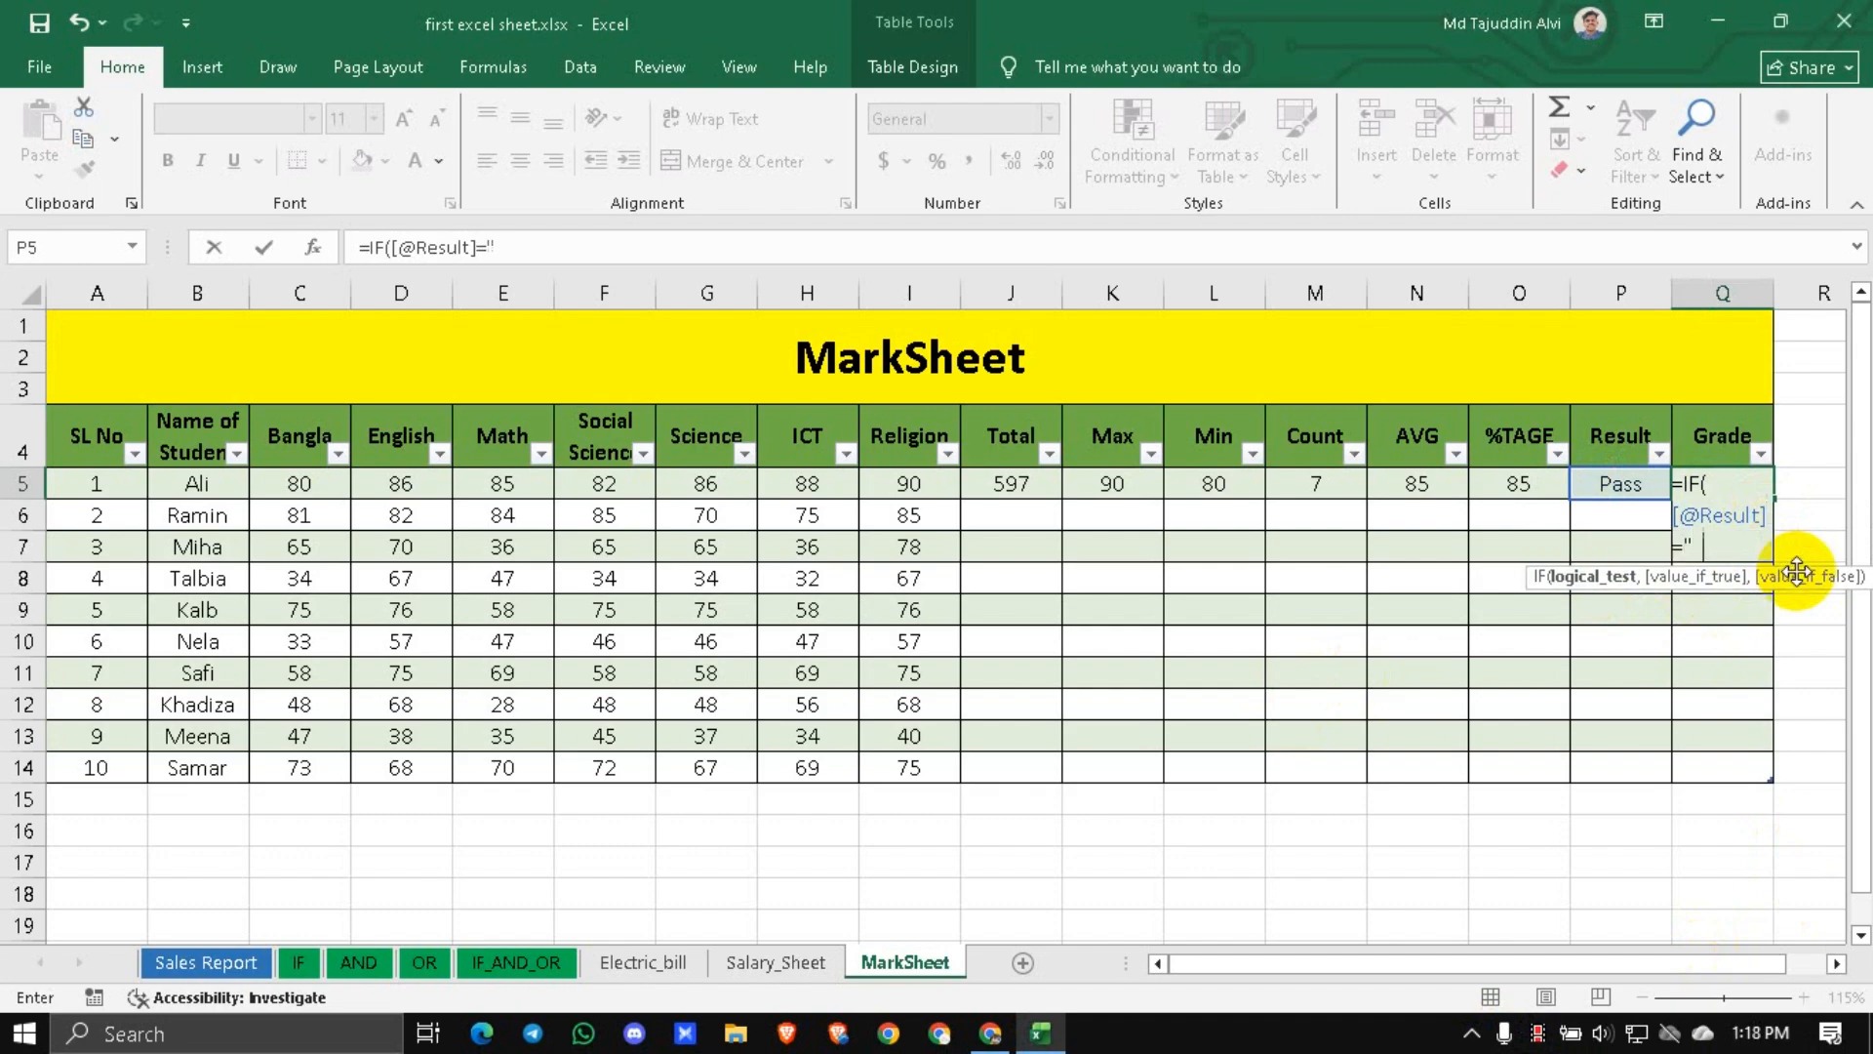
{"action": "type", "text": "P"}
{"action": "key", "text": "BackSpace"}
{"action": "type", "text": "Fao"}
{"action": "key", "text": "BackSpace"}
{"action": "key", "text": "BackSpace"}
{"action": "key", "text": "BackSpace"}
{"action": "type", "text": "Pass\","}
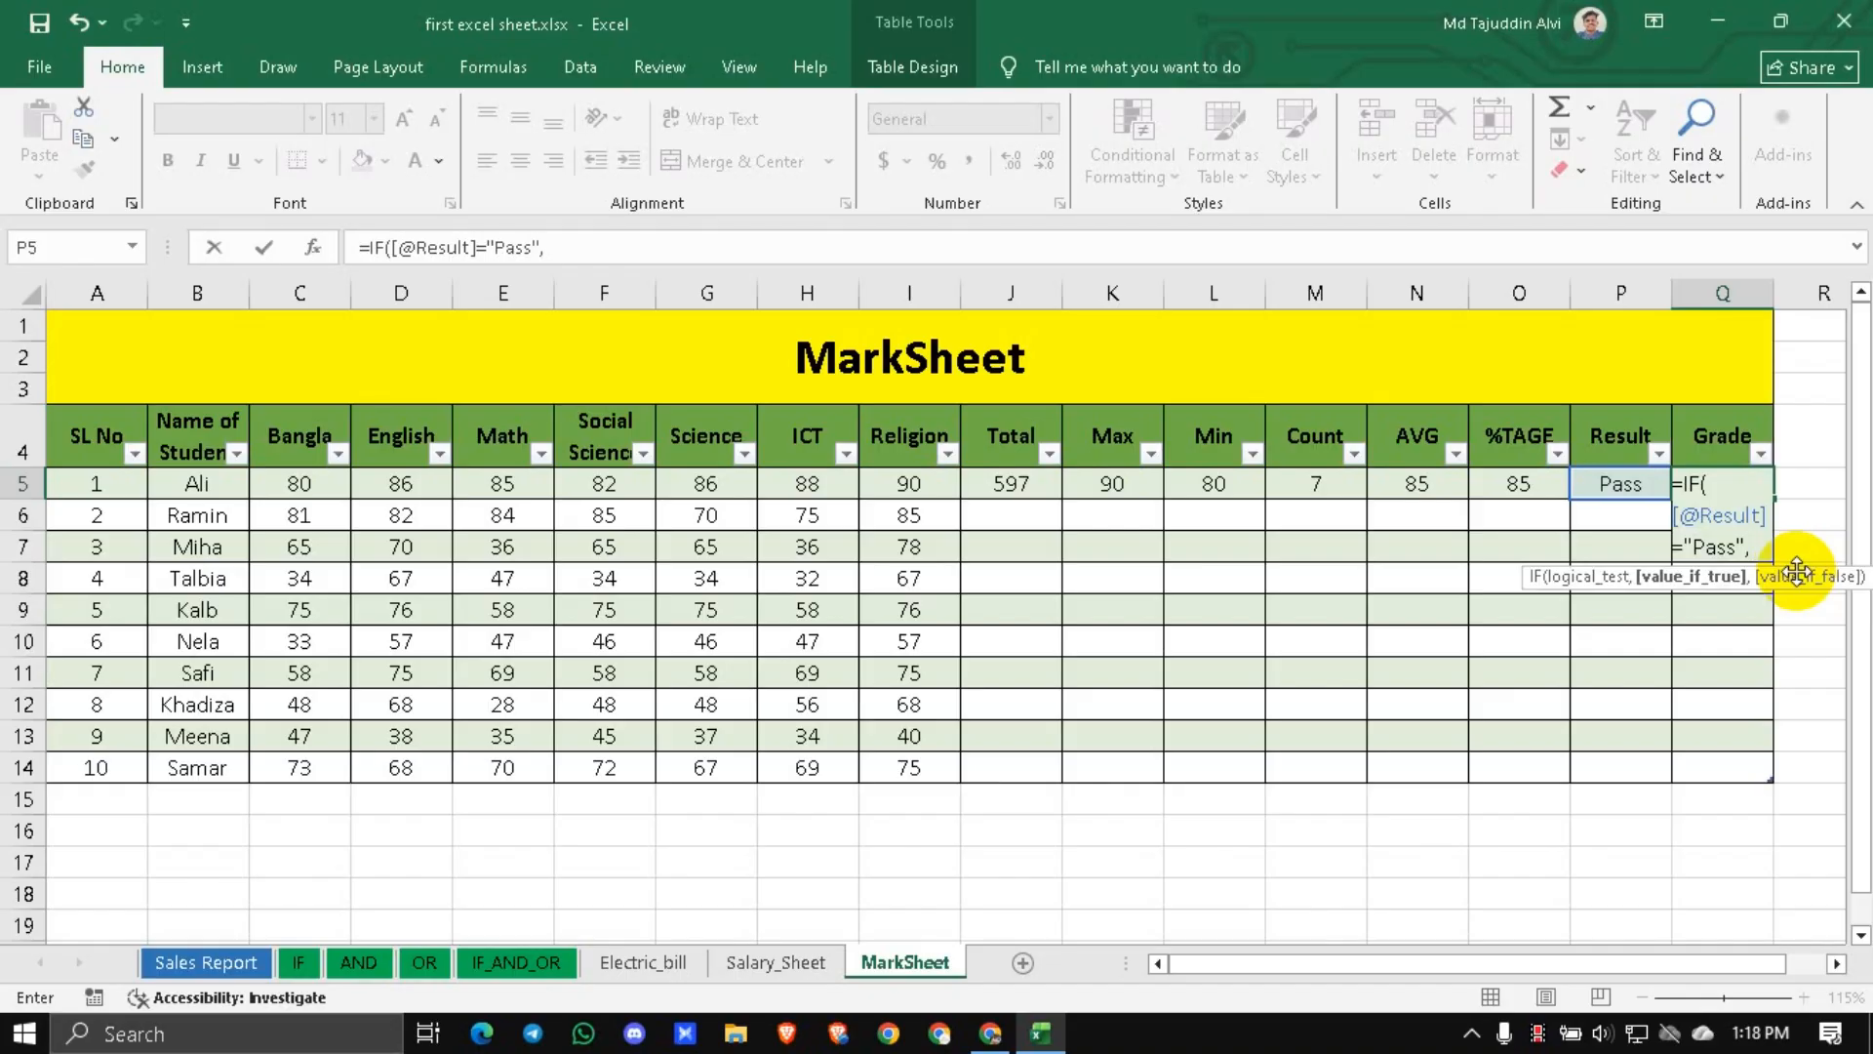
{"action": "type", "text": "P"}
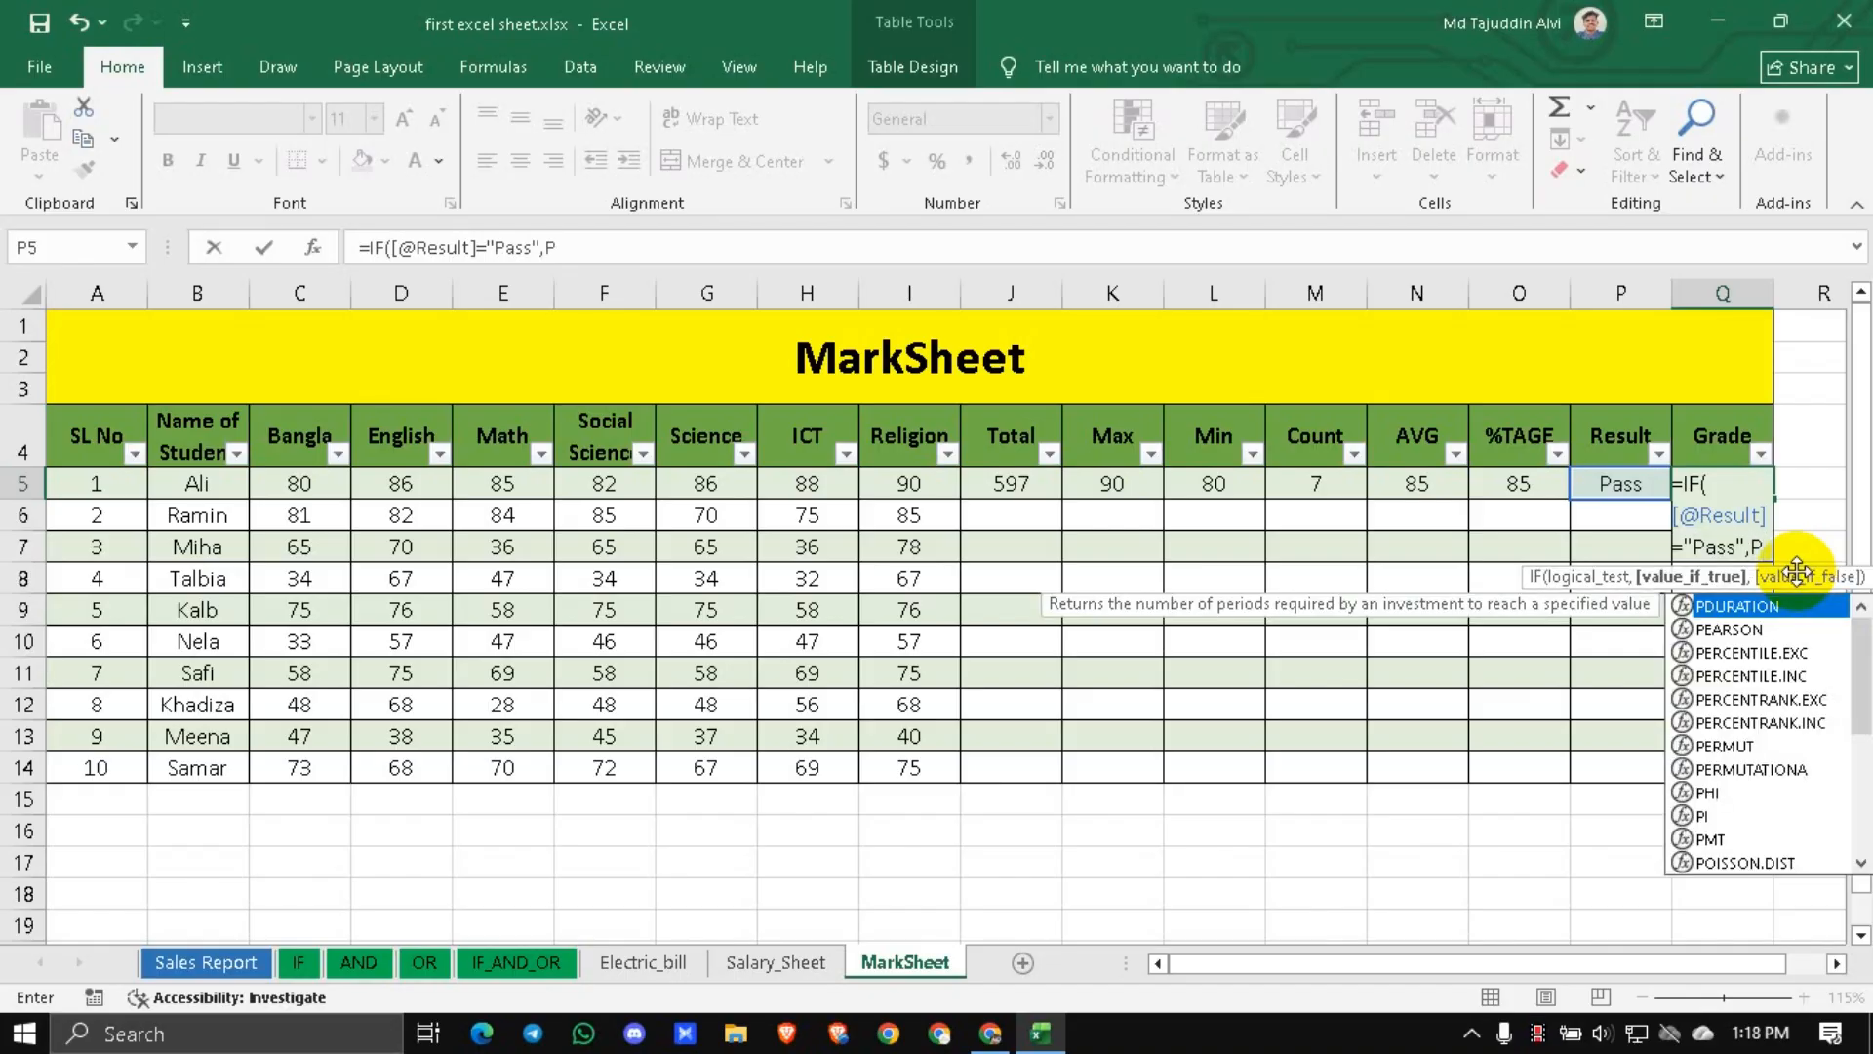
{"action": "key", "text": "BackSpace"}
{"action": "key", "text": "BackSpace"}
{"action": "key", "text": "BackSpace"}
{"action": "key", "text": "BackSpace"}
{"action": "key", "text": "BackSpace"}
{"action": "key", "text": "BackSpace"}
{"action": "key", "text": "BackSpace"}
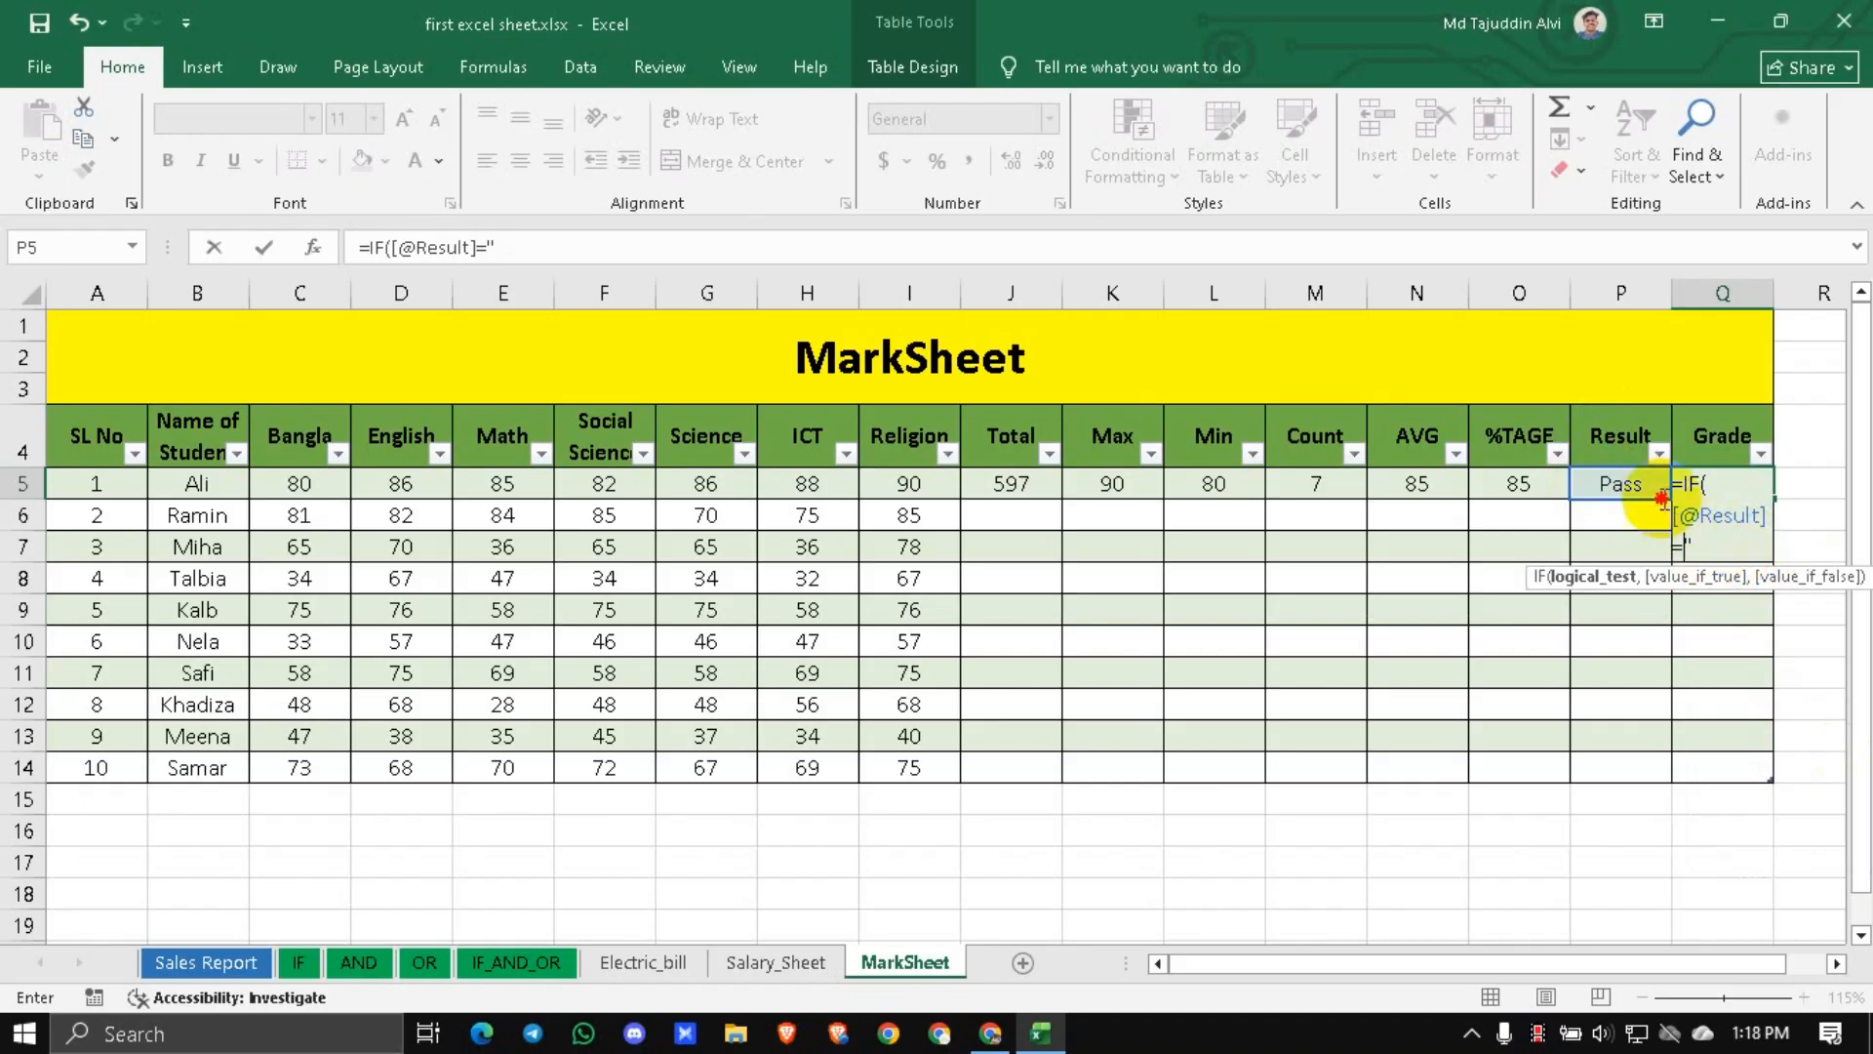
{"action": "left_click_drag", "start_coordinate": [1691, 544], "coordinate": [1714, 498]}
{"action": "key", "text": "BackSpace"}
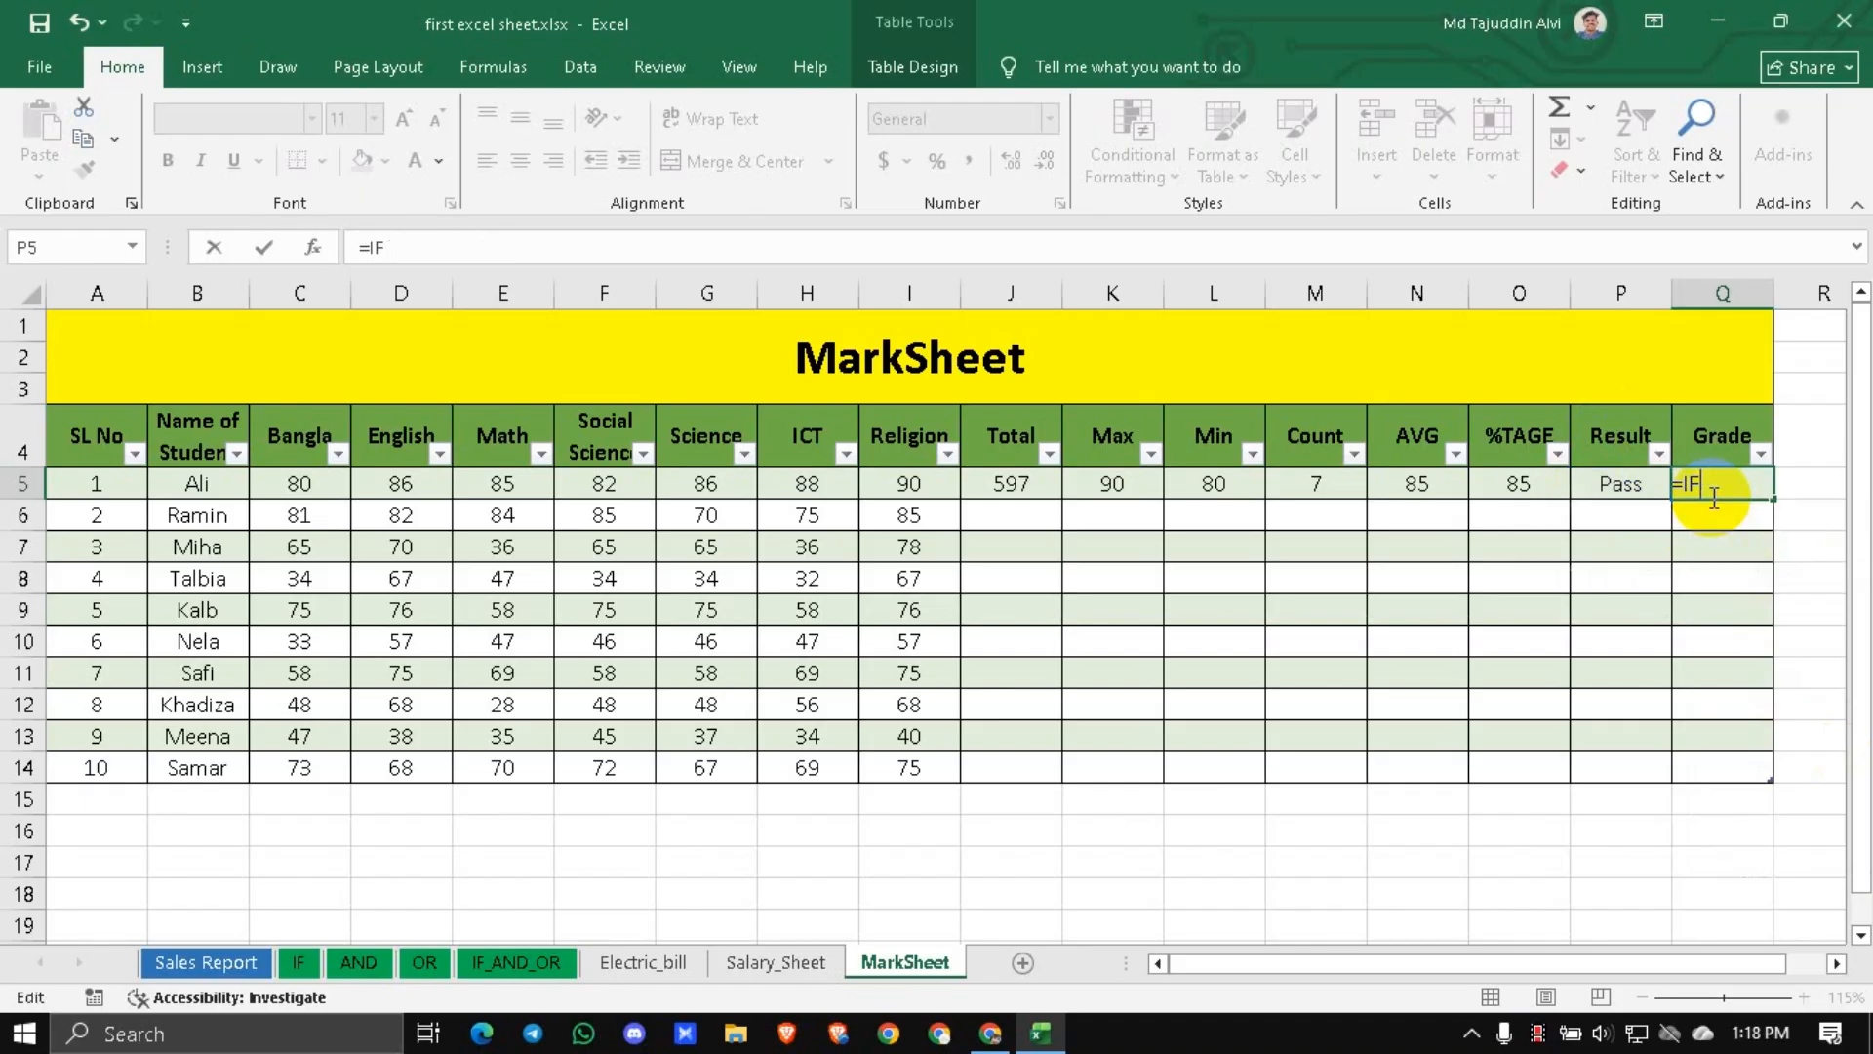
{"action": "key", "text": "BackSpace"}
{"action": "type", "text": "("}
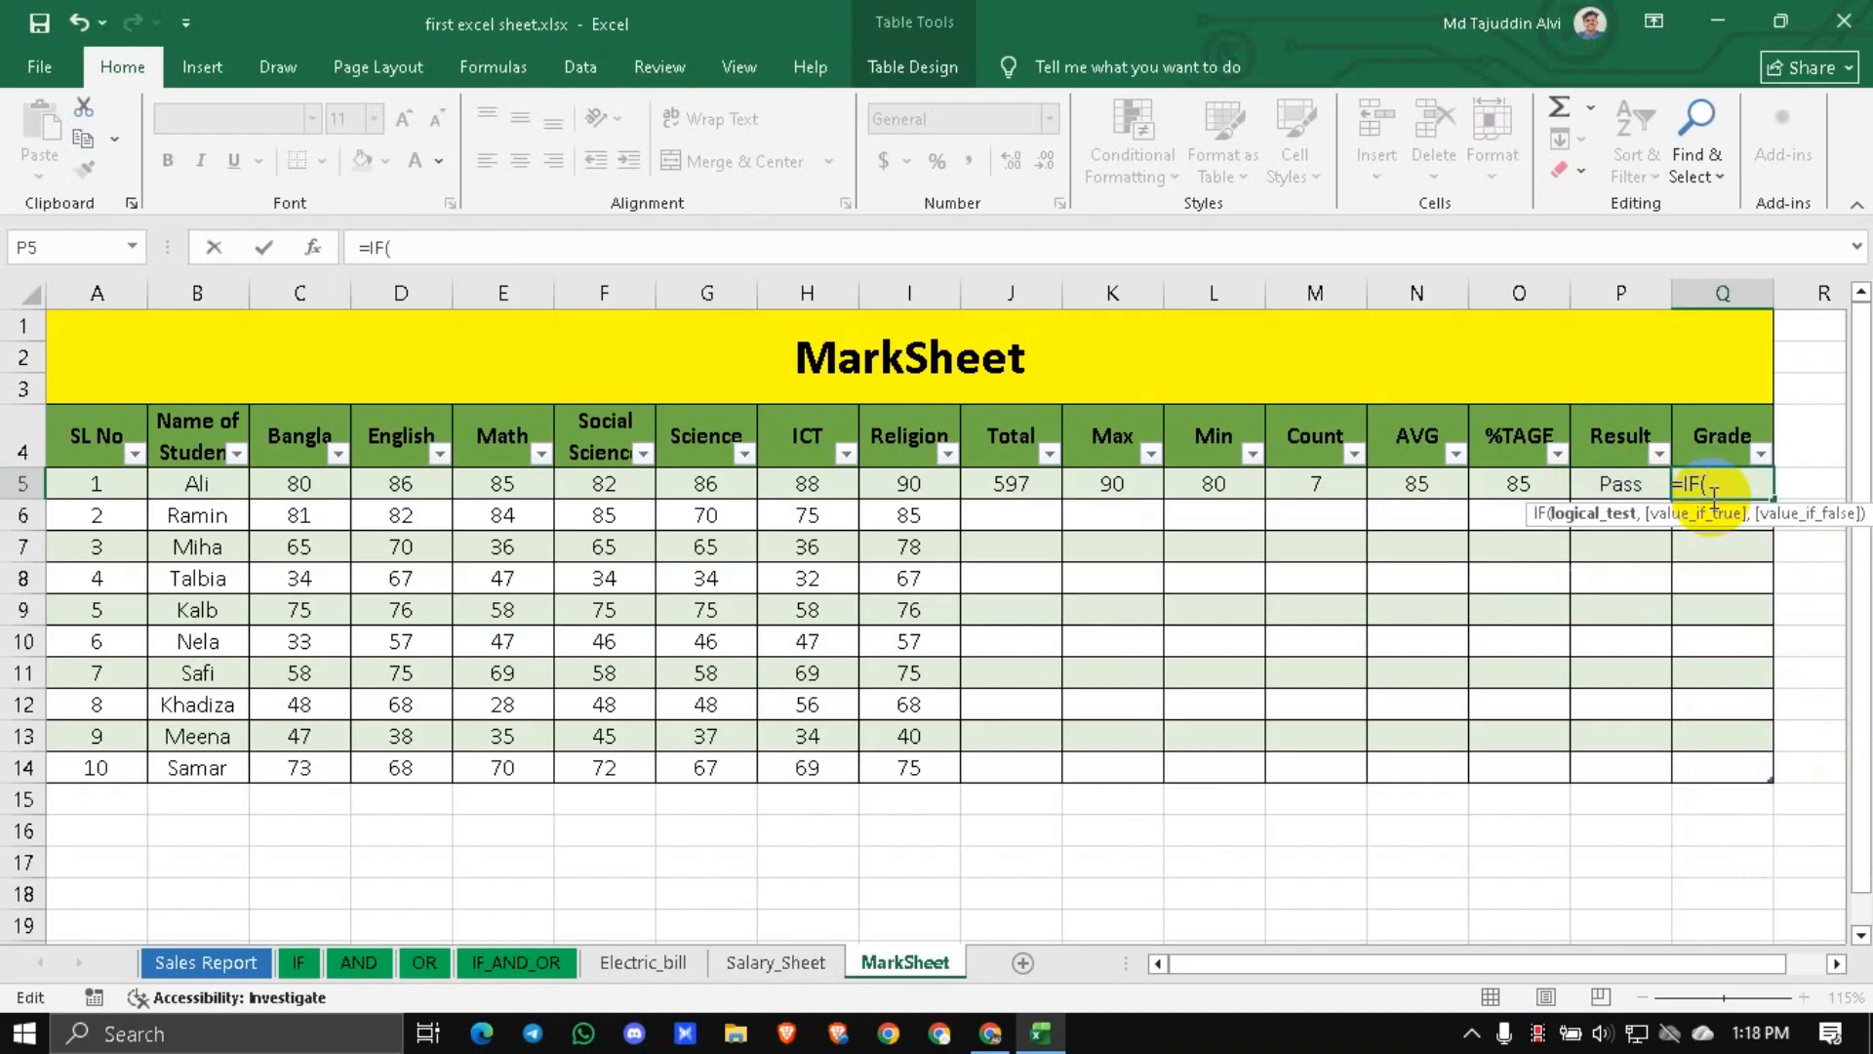
{"action": "left_click", "coordinate": [1657, 485]}
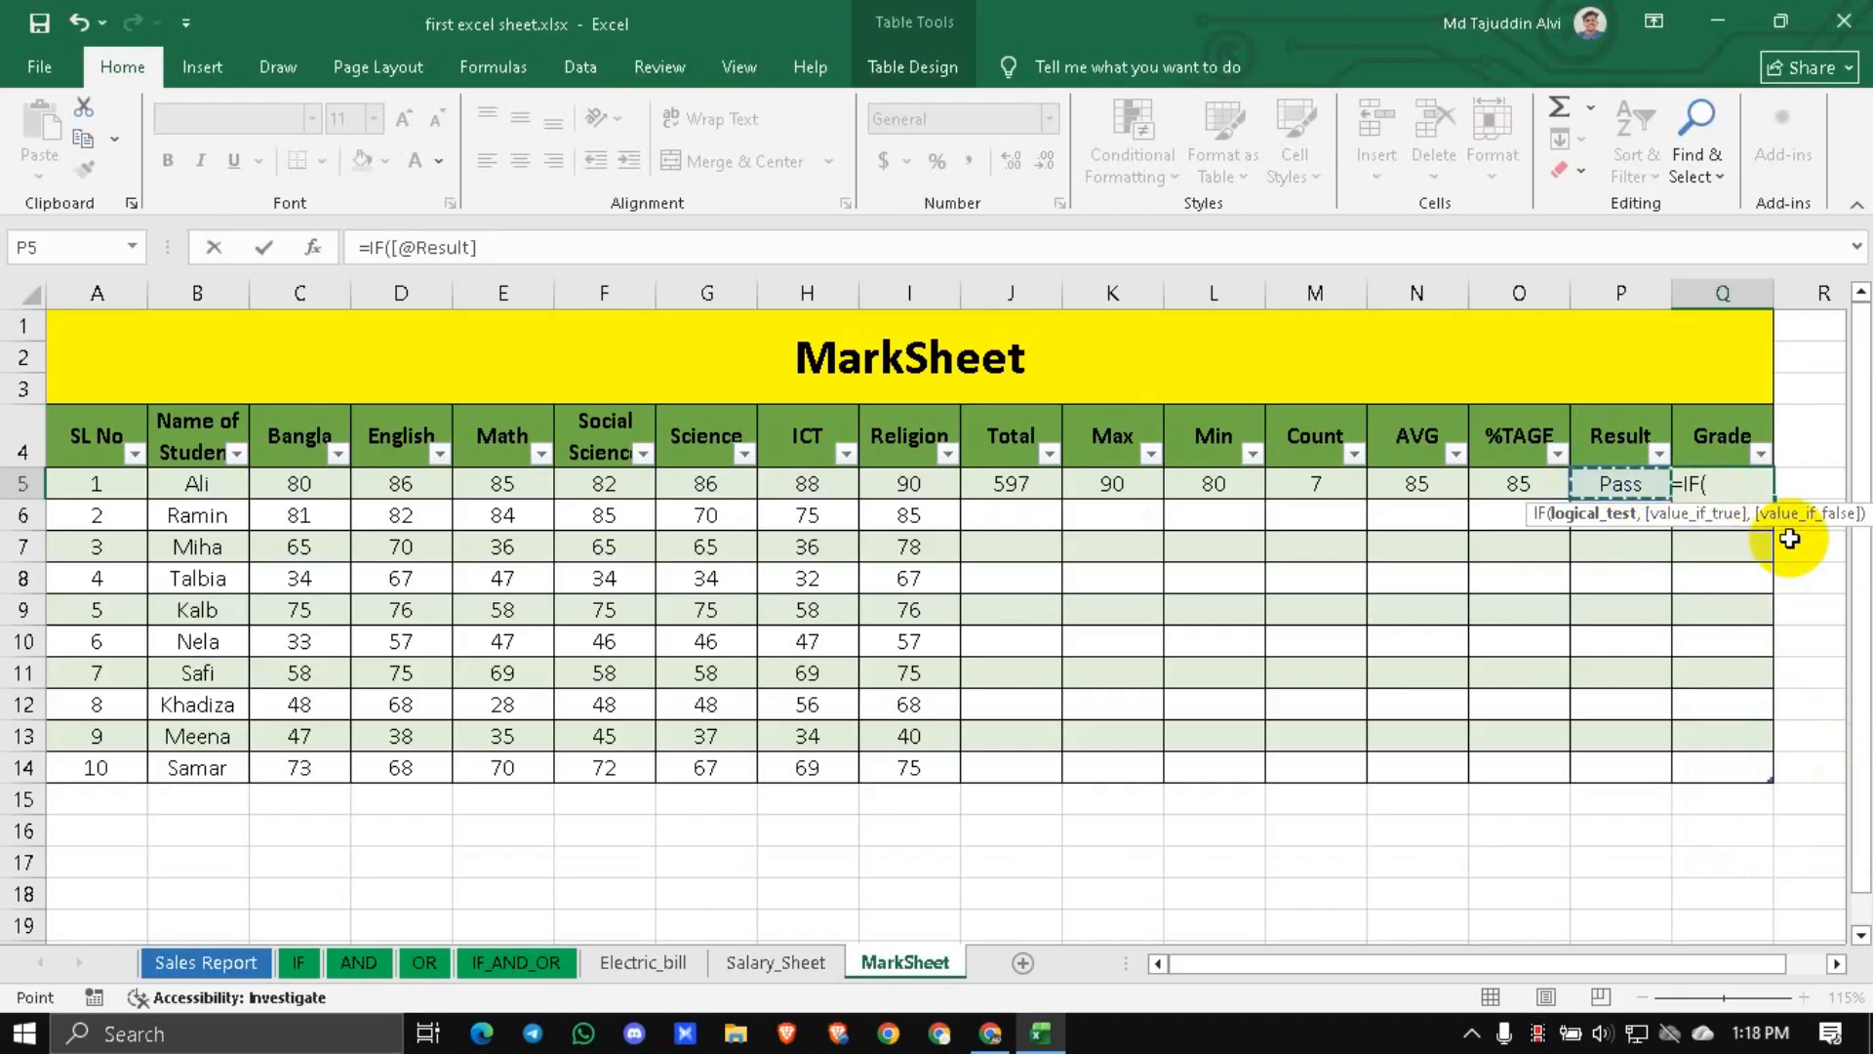
{"action": "type", "text": "="}
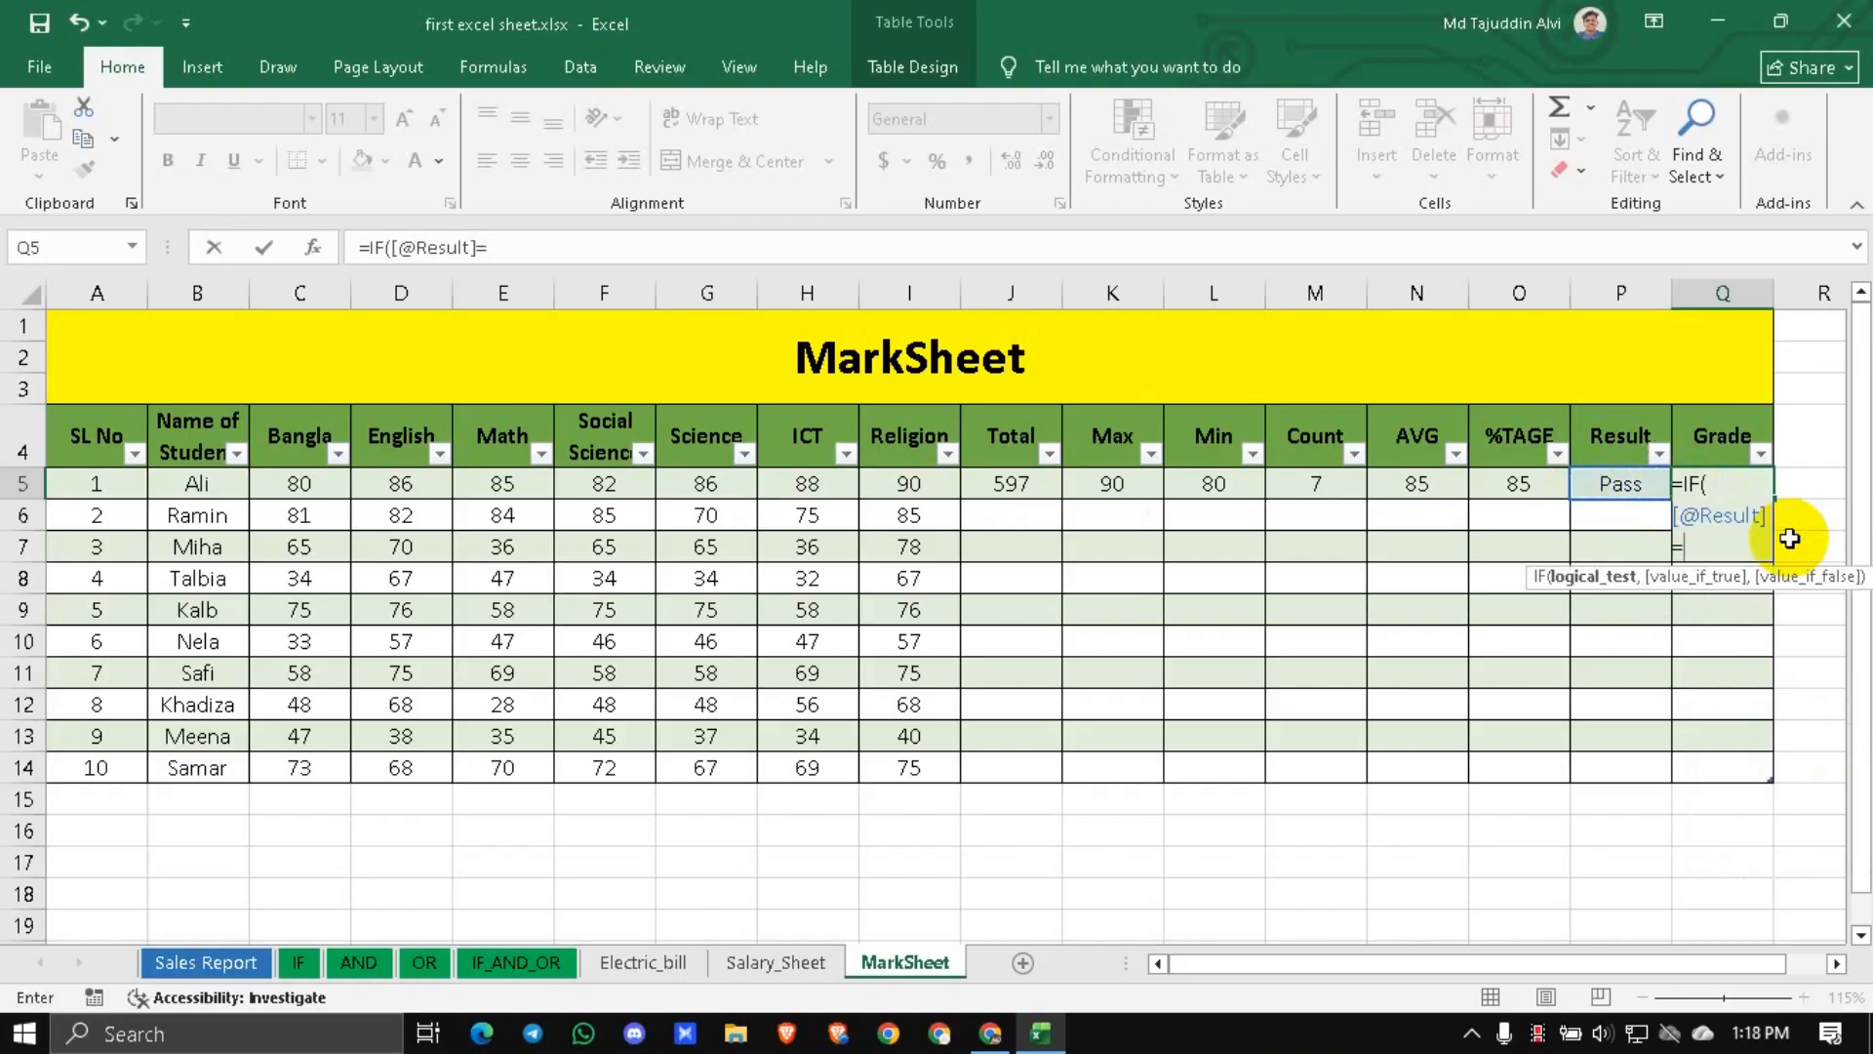
{"action": "type", "text": "\"Fail"}
{"action": "type", "text": ","}
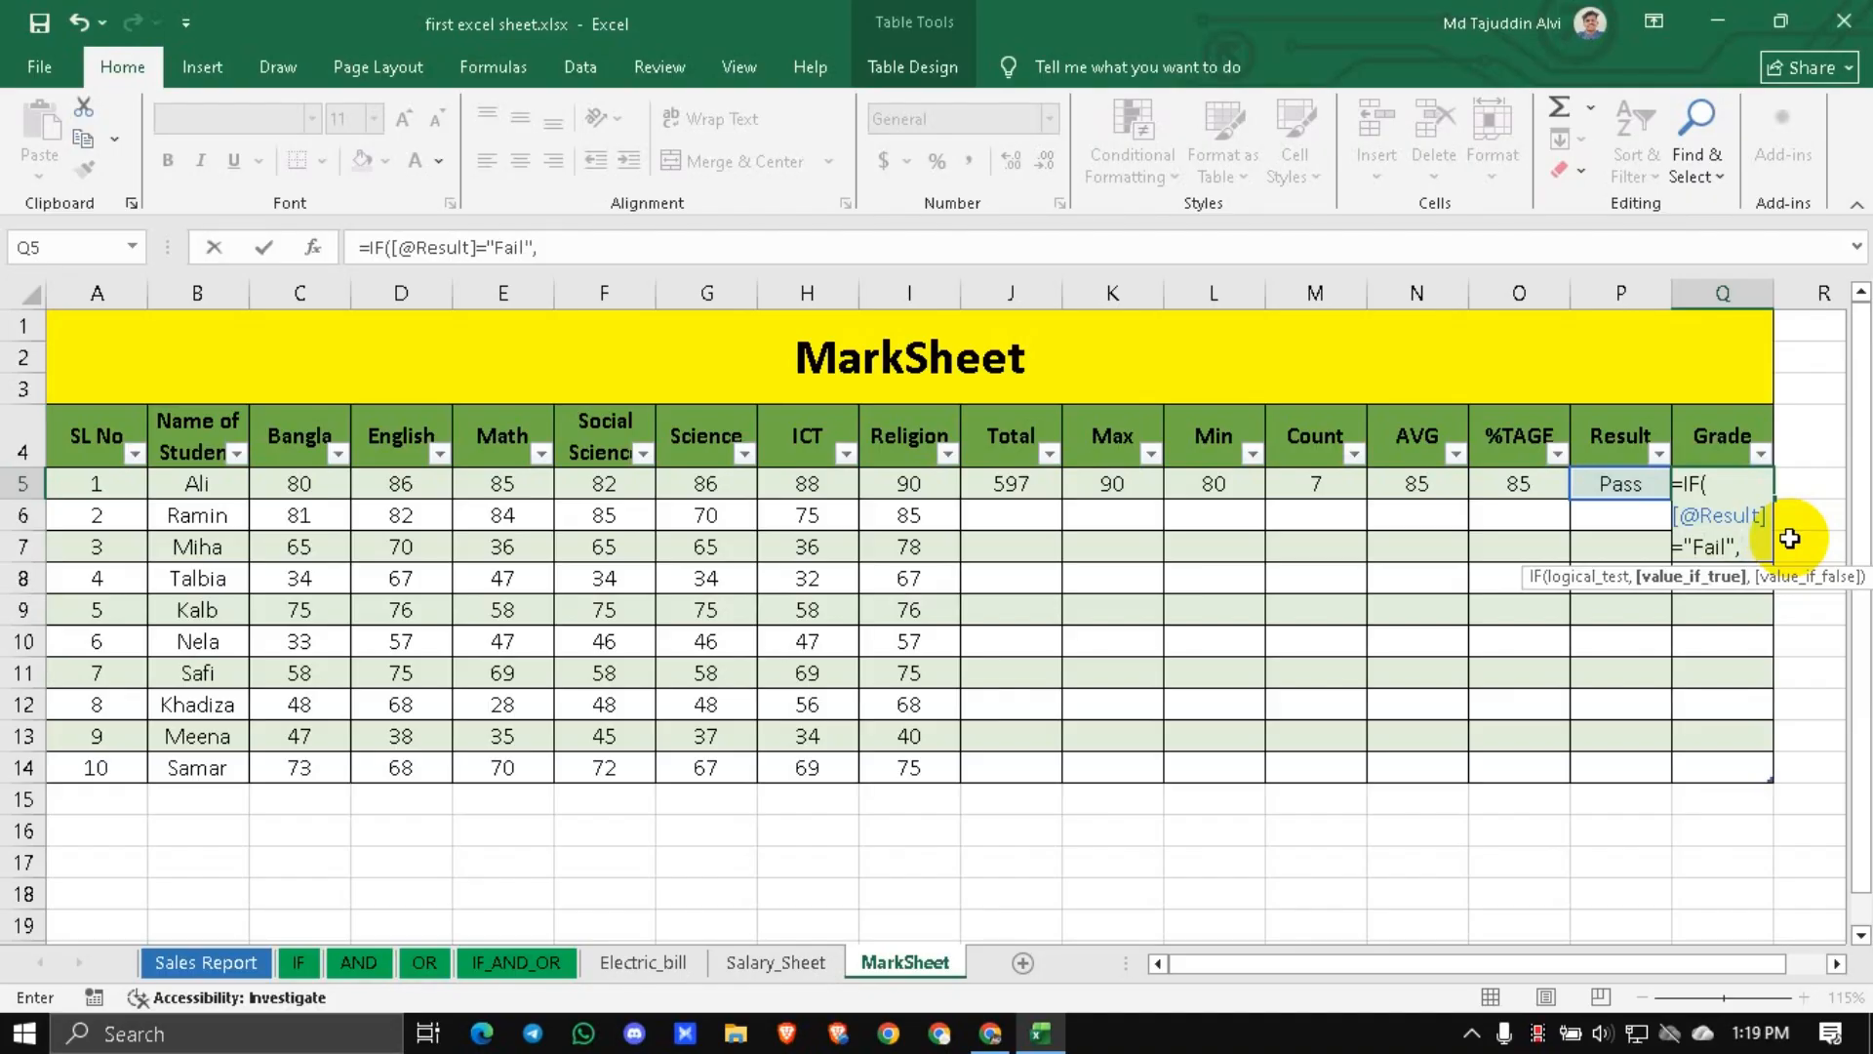
{"action": "type", "text": "\"F\""}
{"action": "type", "text": ","}
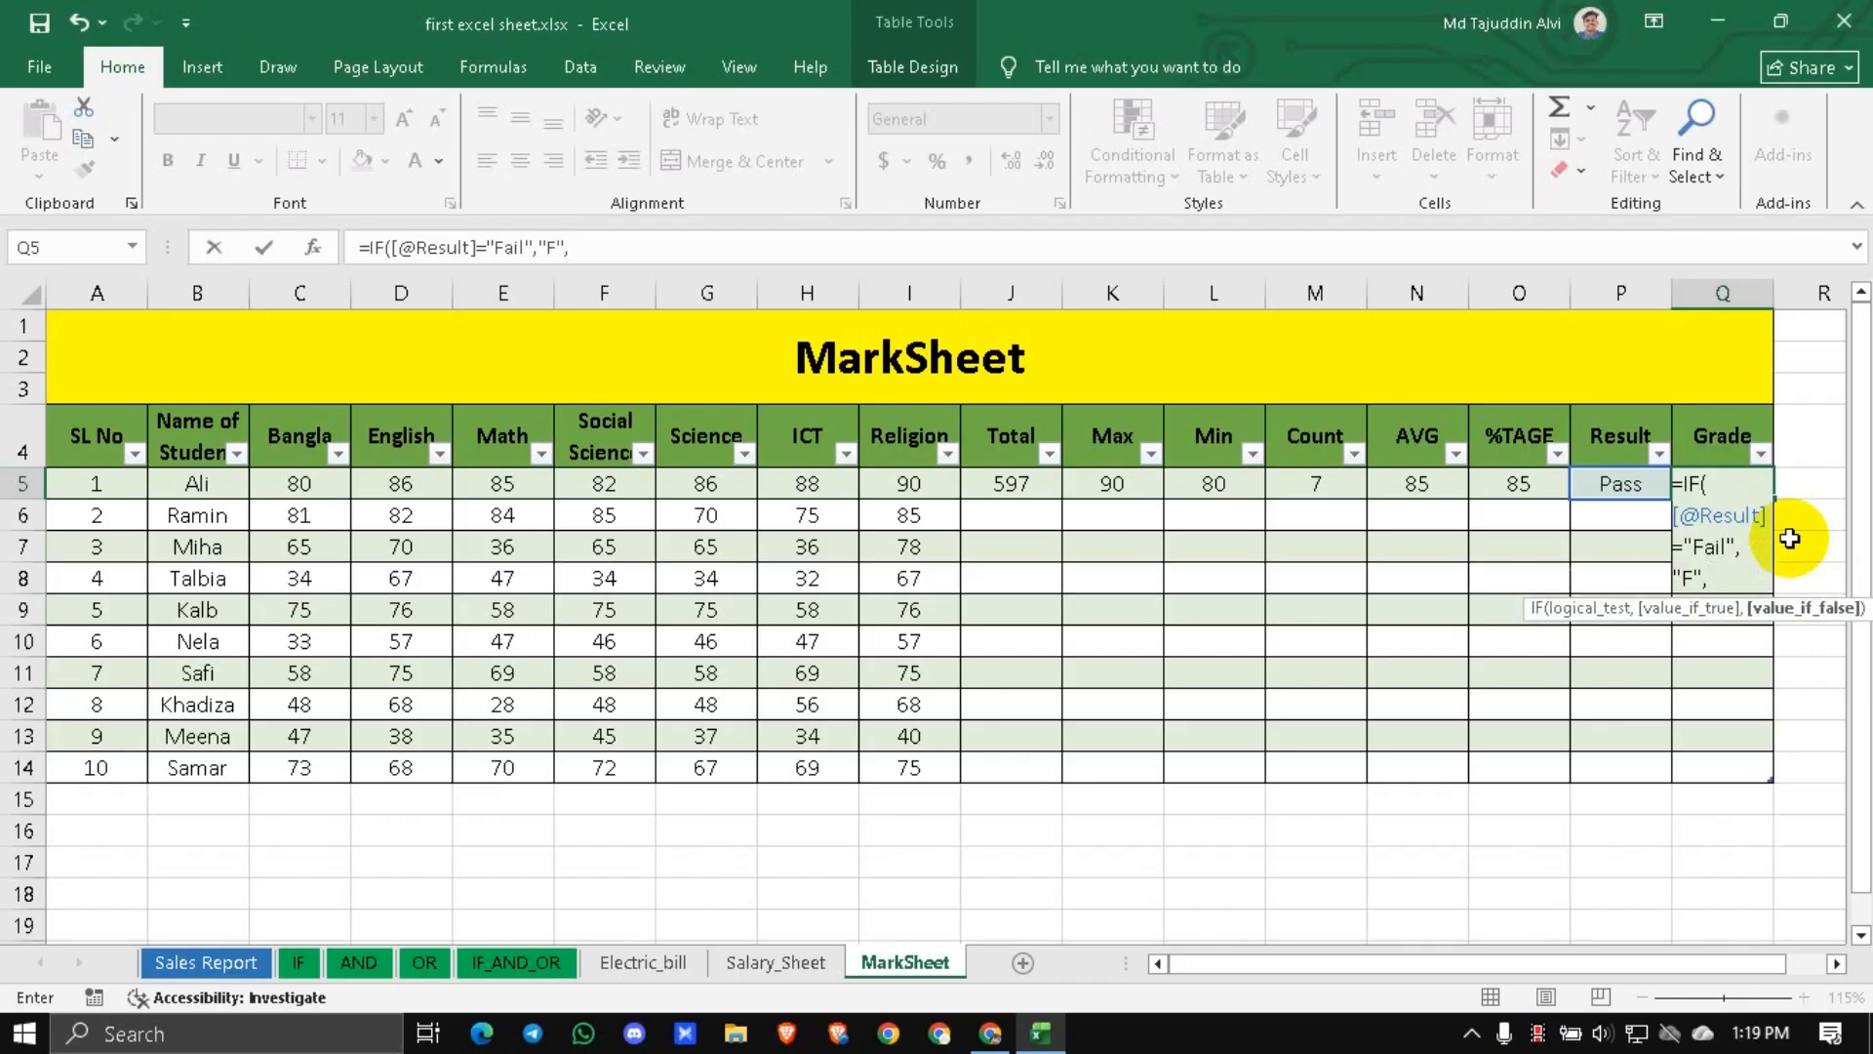
Nest an IF in the Grade formula that returns "A+" when [@[%TAGE]]>=80.
{"action": "type", "text": "IF("}
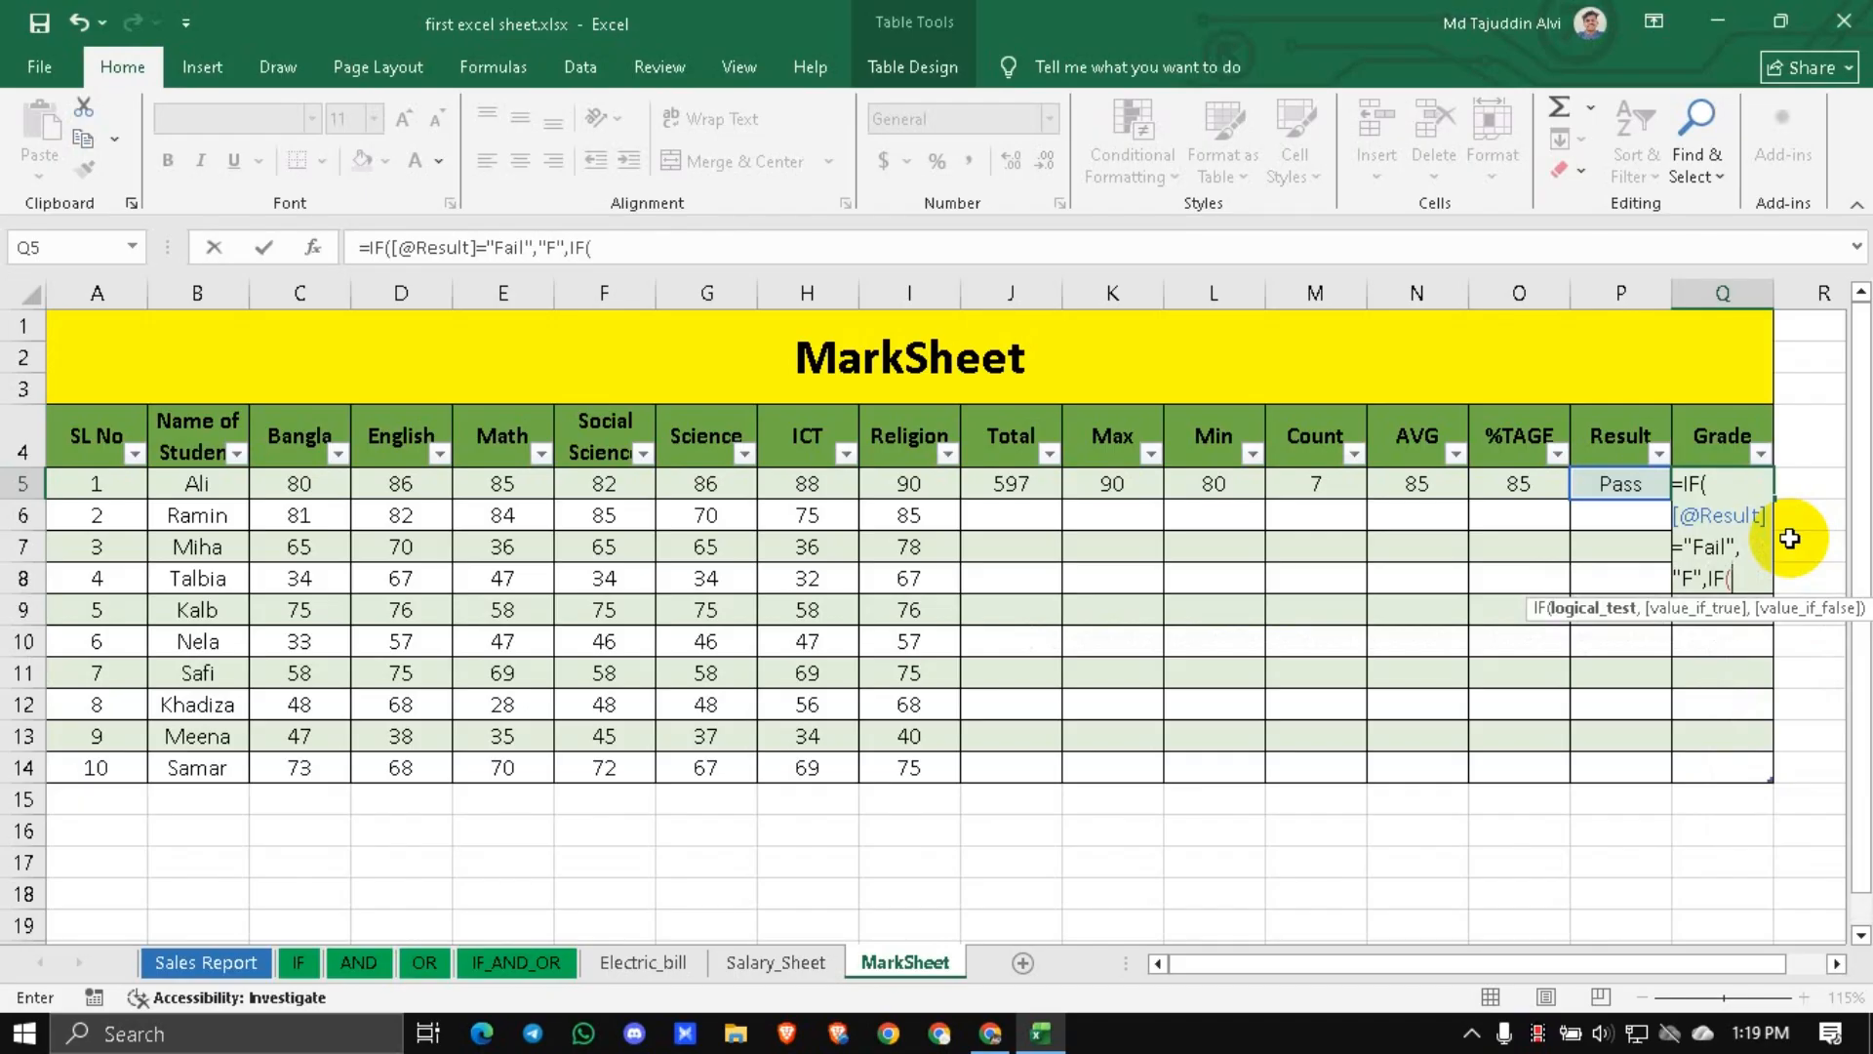
{"action": "left_click", "coordinate": [1517, 484]}
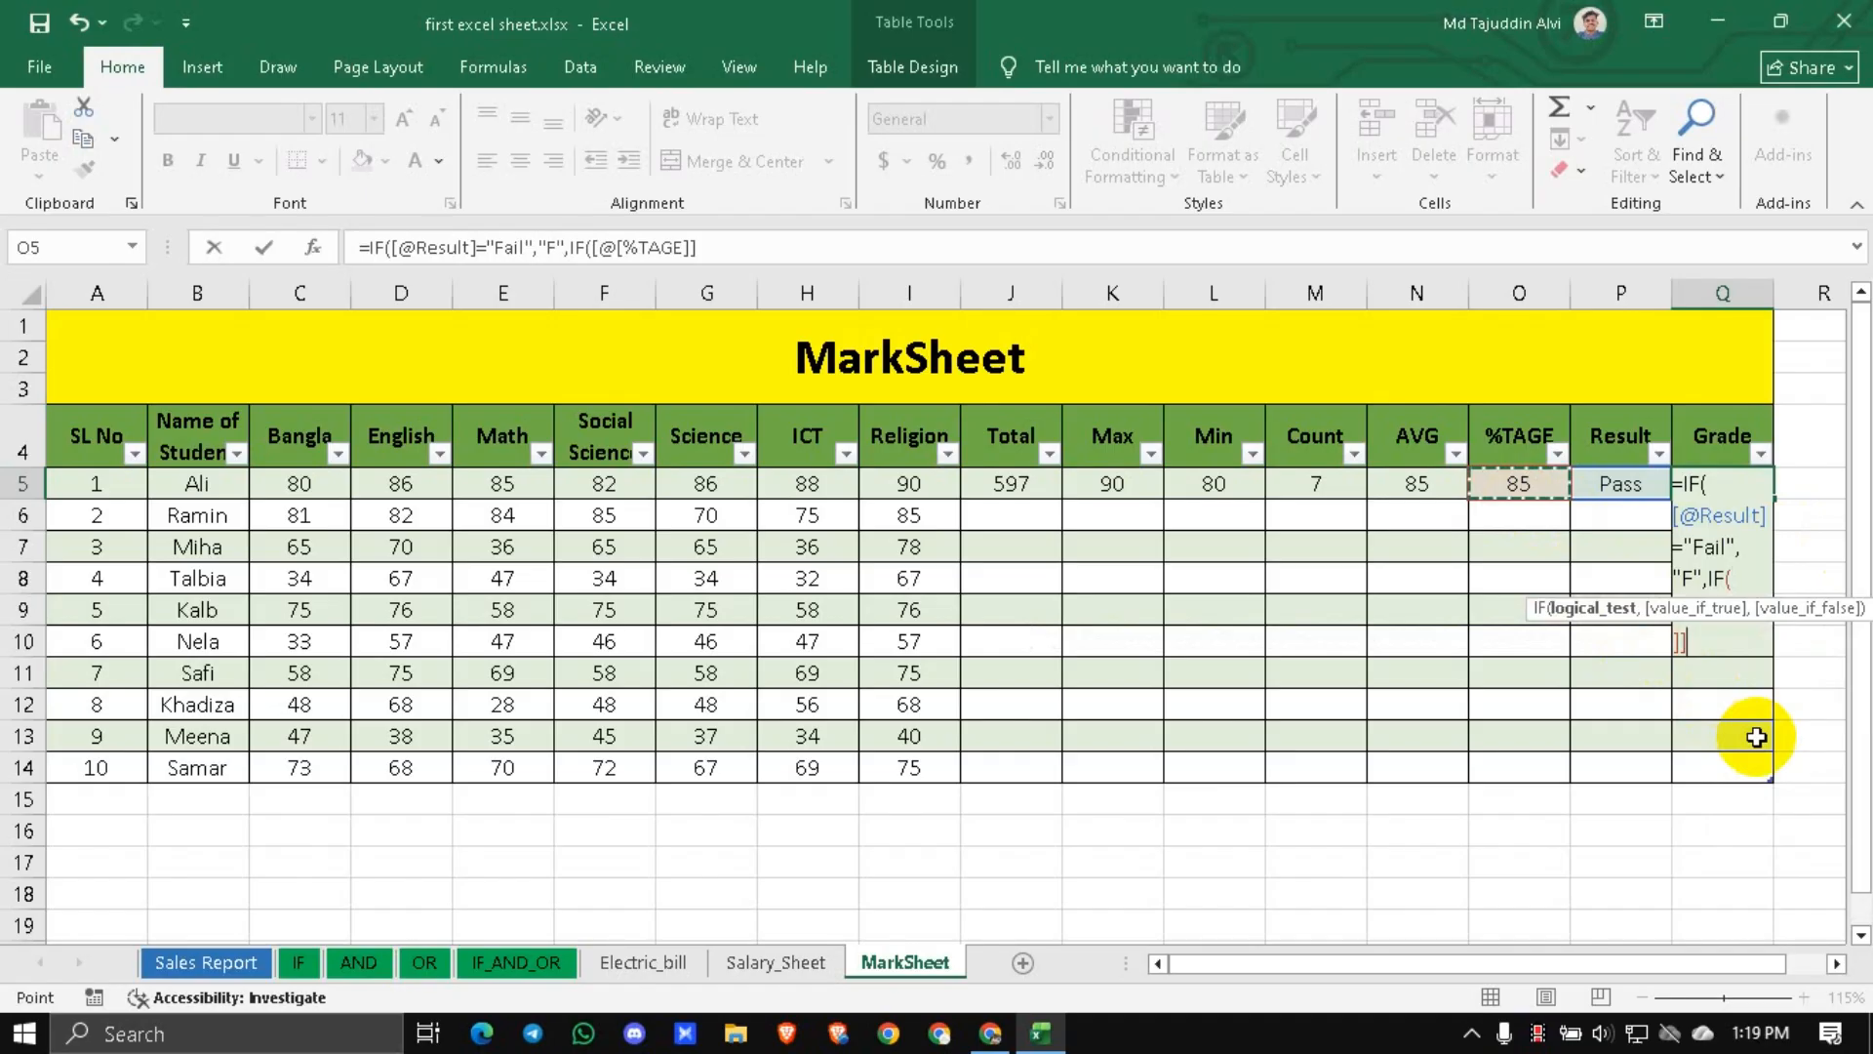
{"action": "type", "text": ">"}
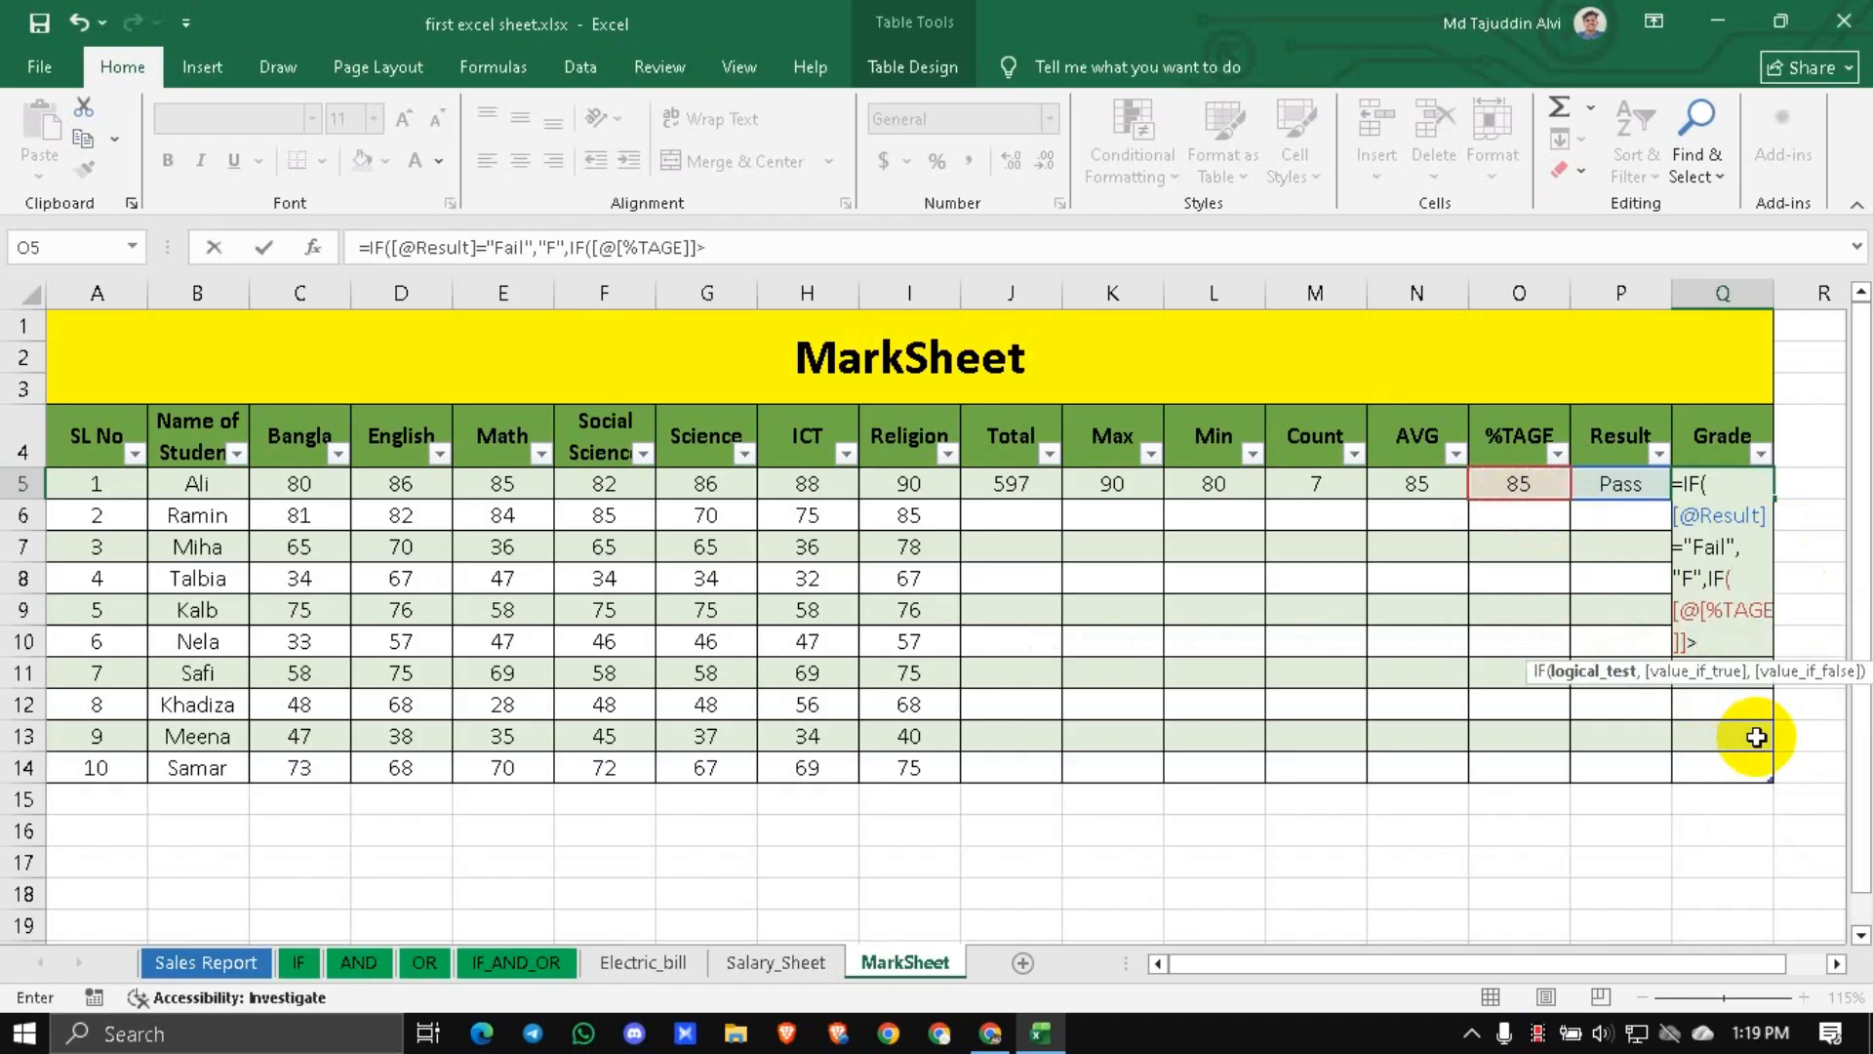
{"action": "type", "text": "=80,"}
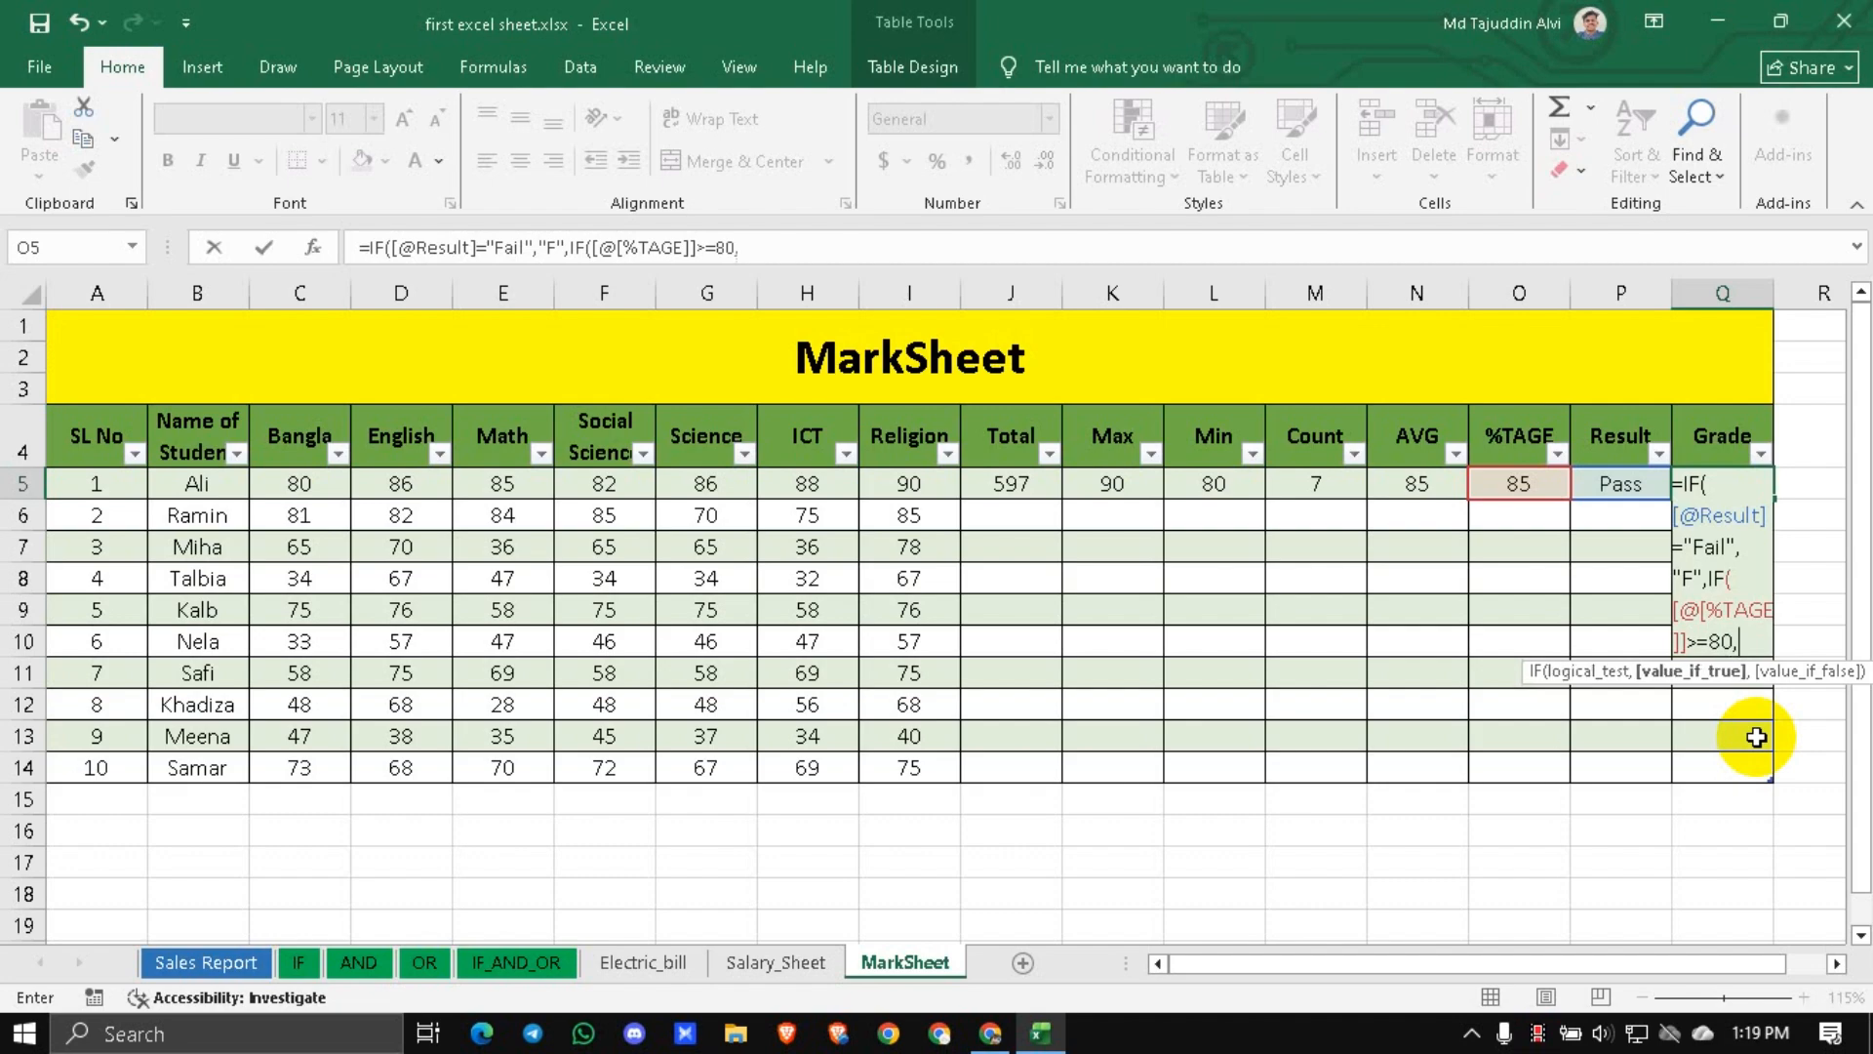
{"action": "type", "text": "\"A+\""}
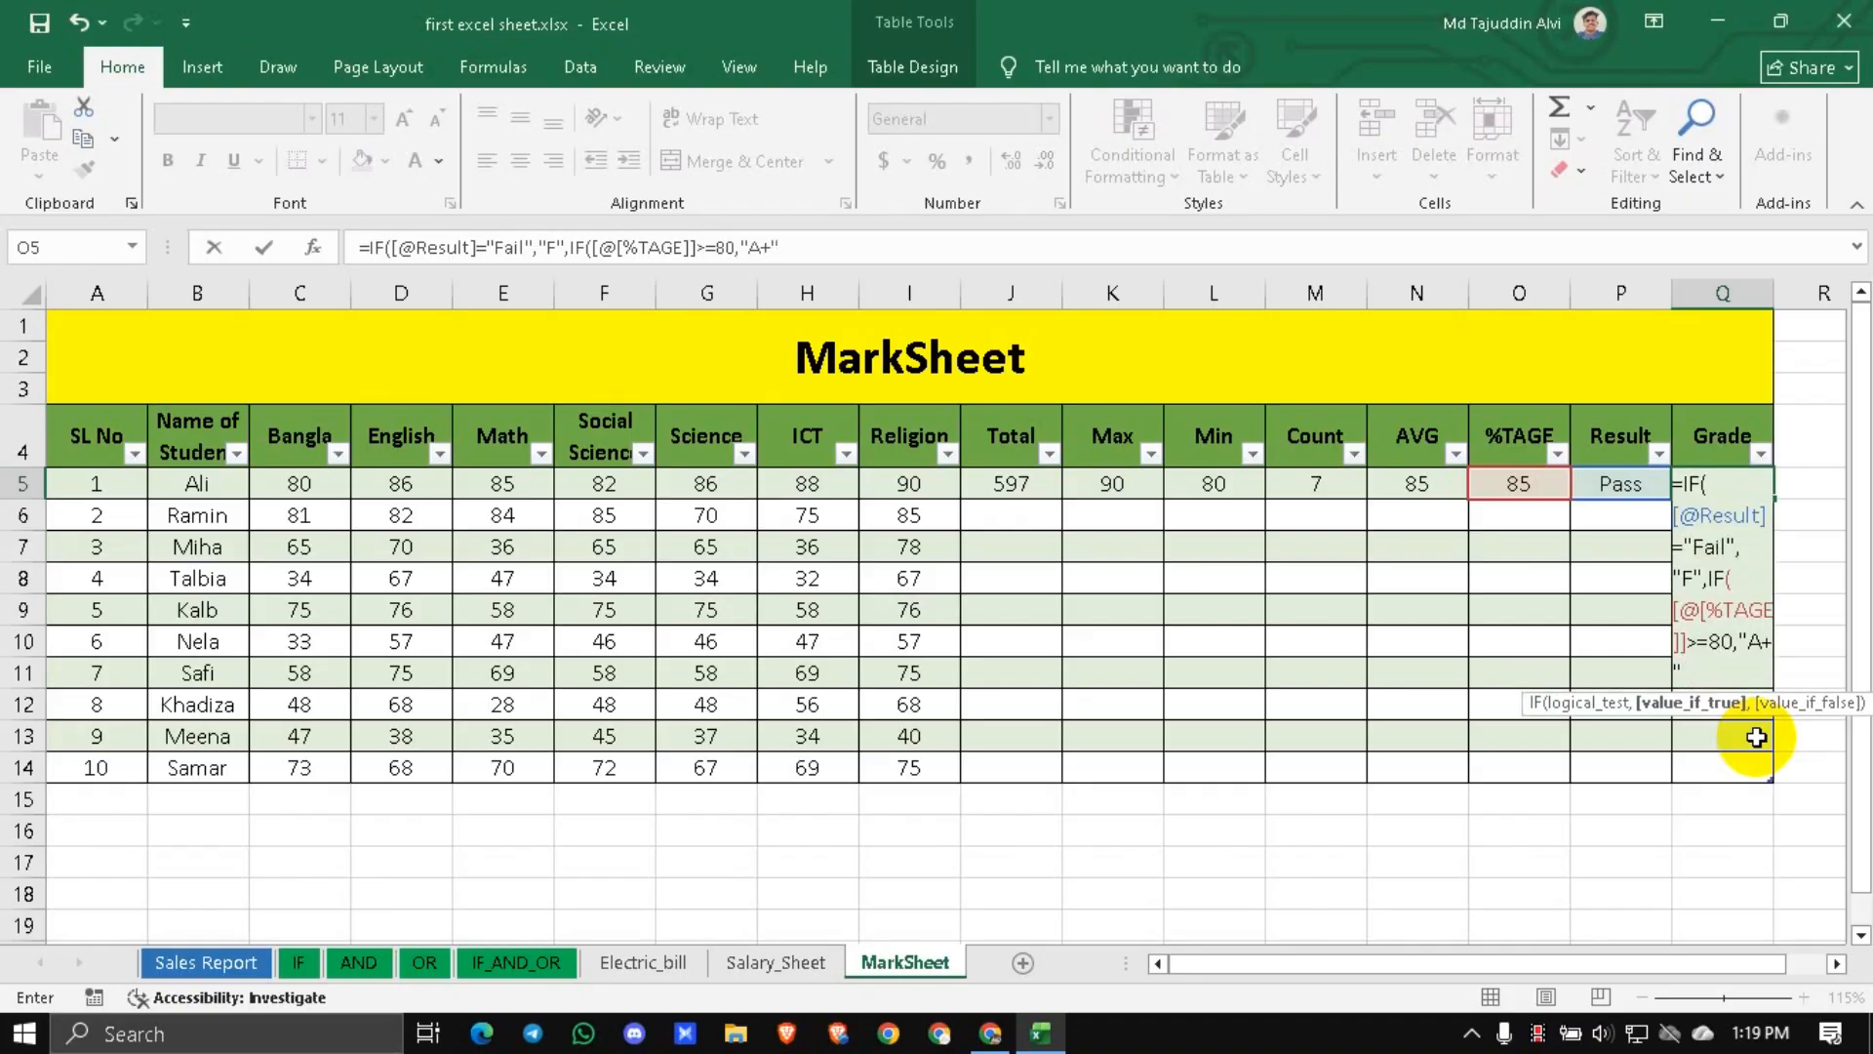
Nest a further IF after the "A+" grade that tests [@[%TAGE]]>75.
{"action": "type", "text": ",IF"}
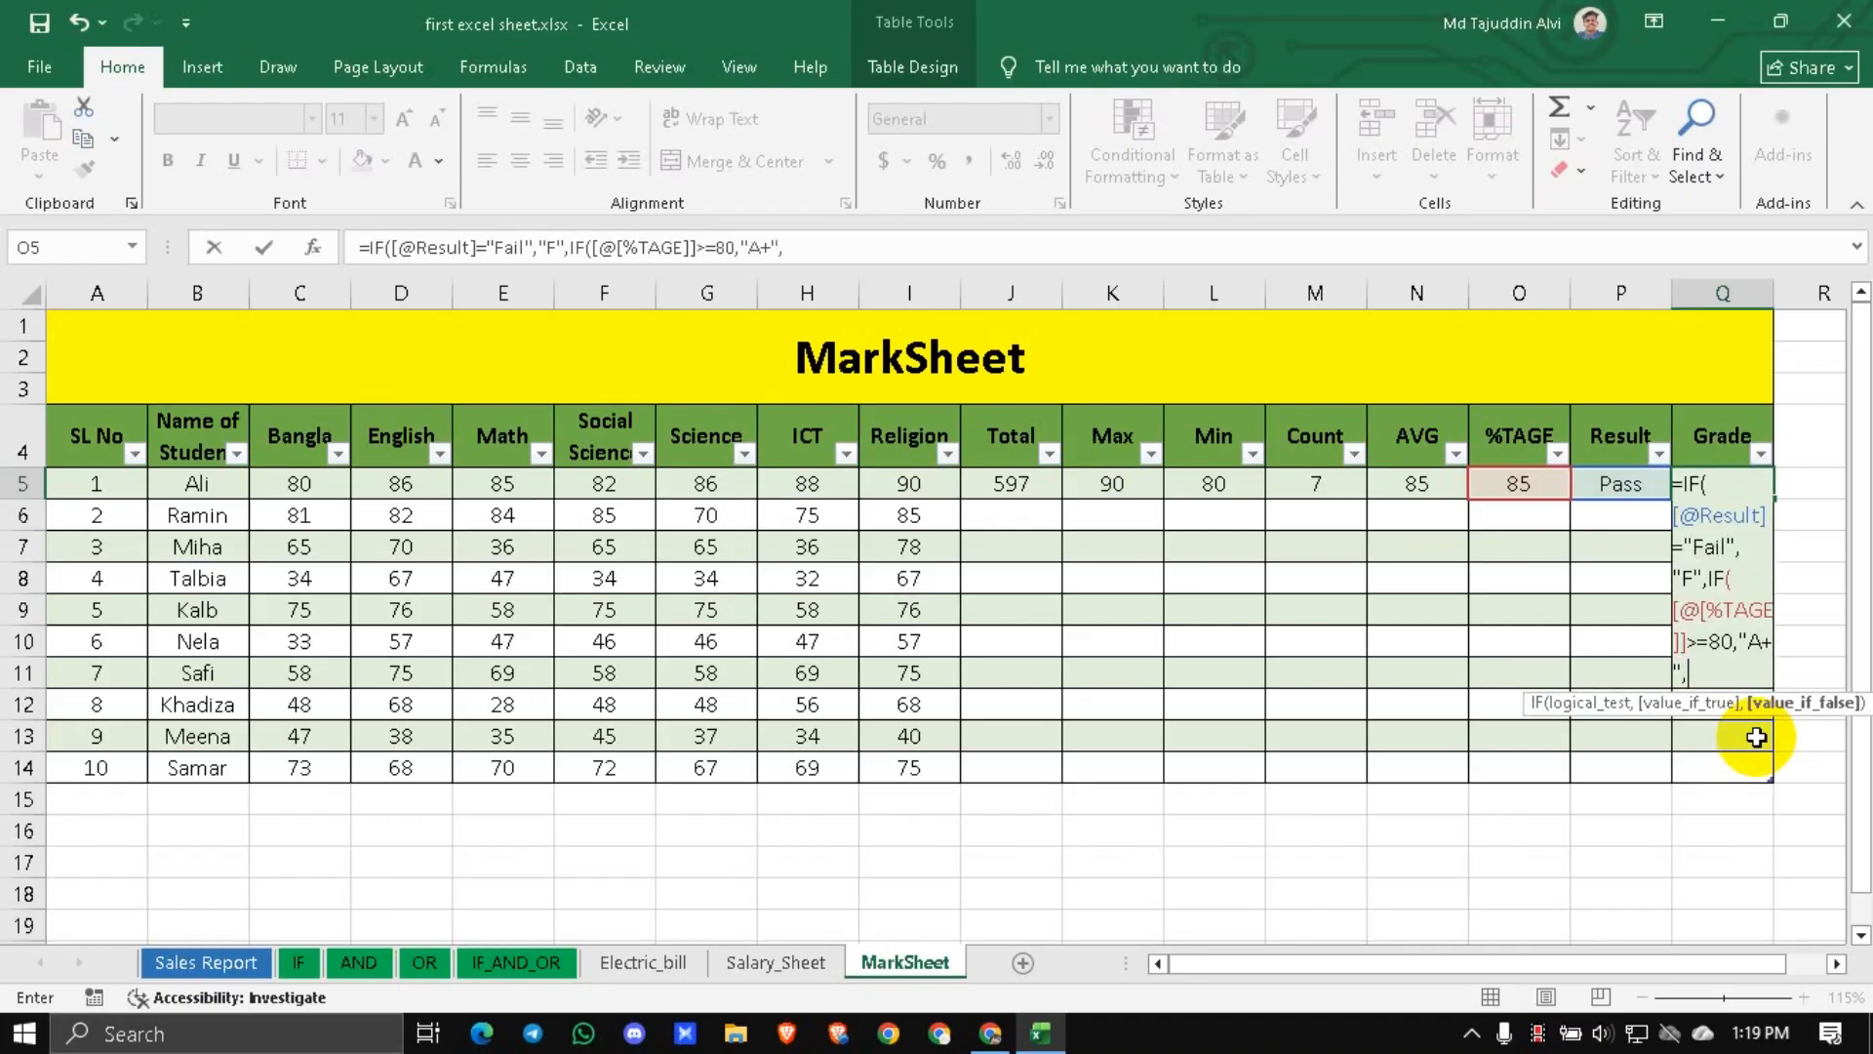
{"action": "double_click", "coordinate": [1757, 733]}
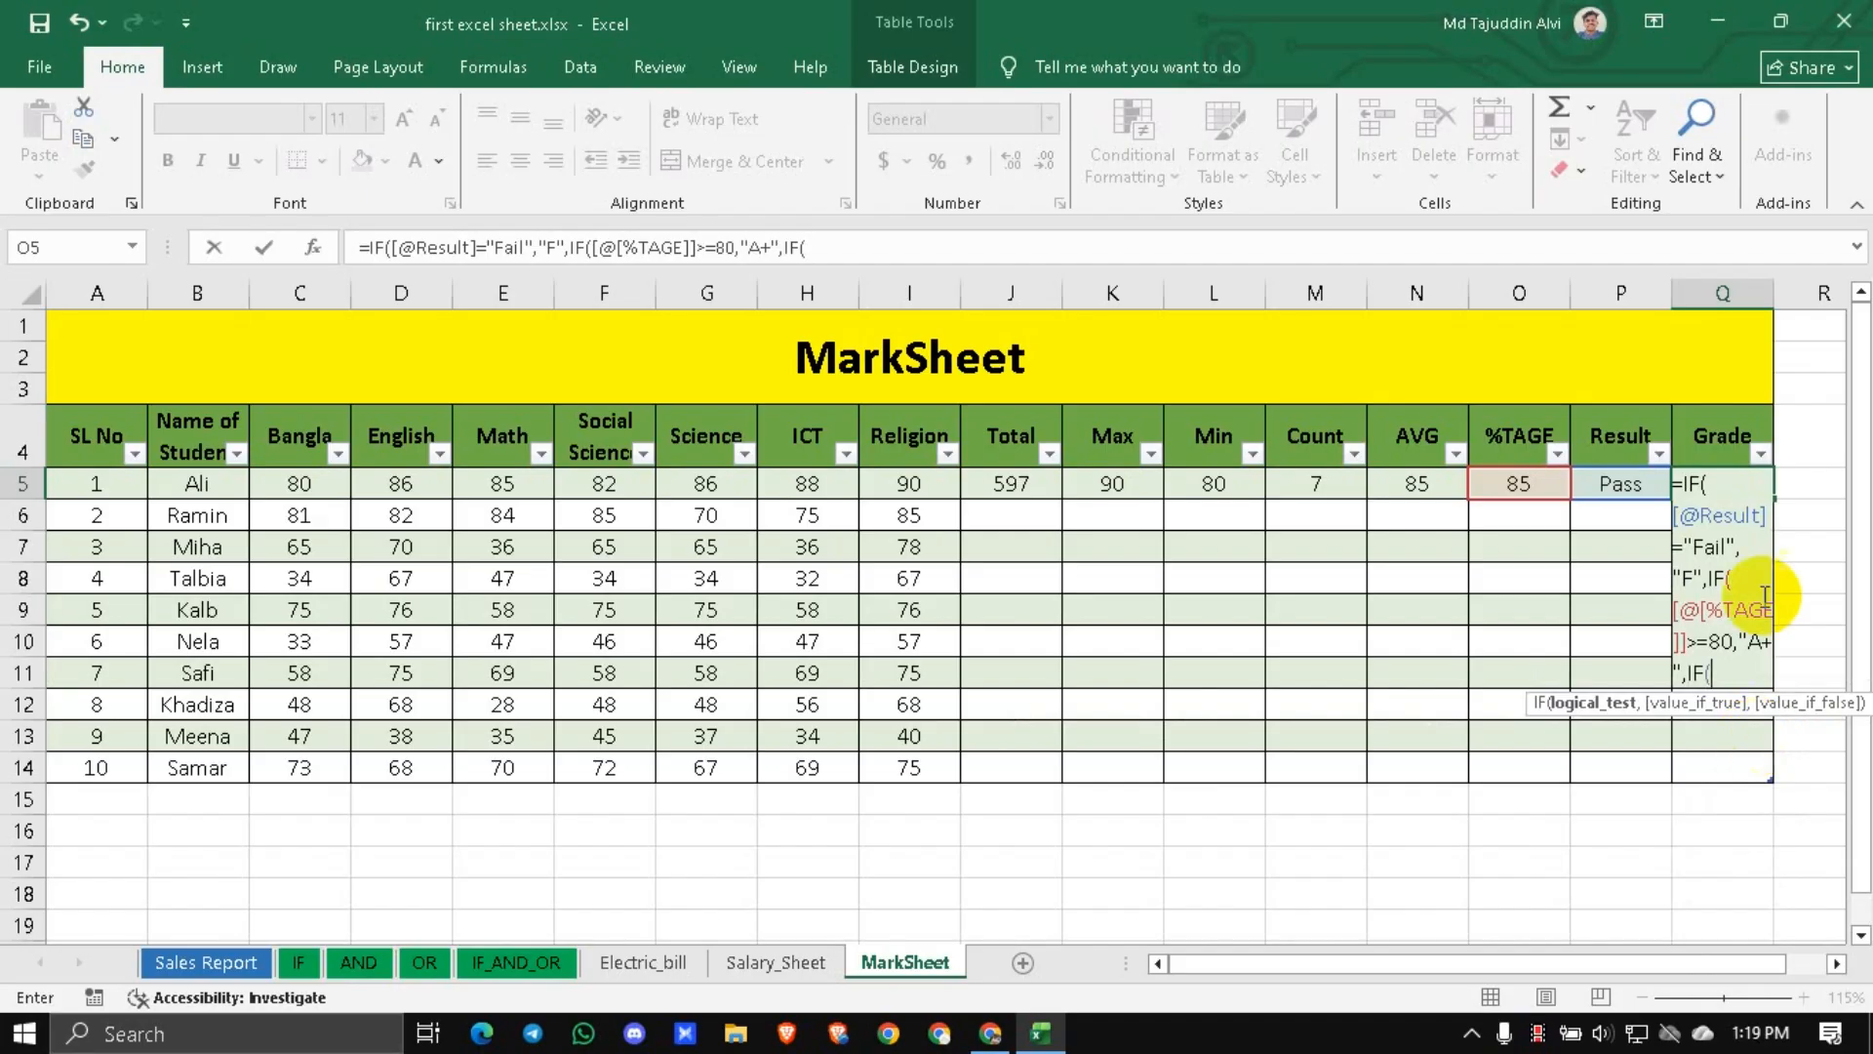
{"action": "left_click", "coordinate": [1532, 482]}
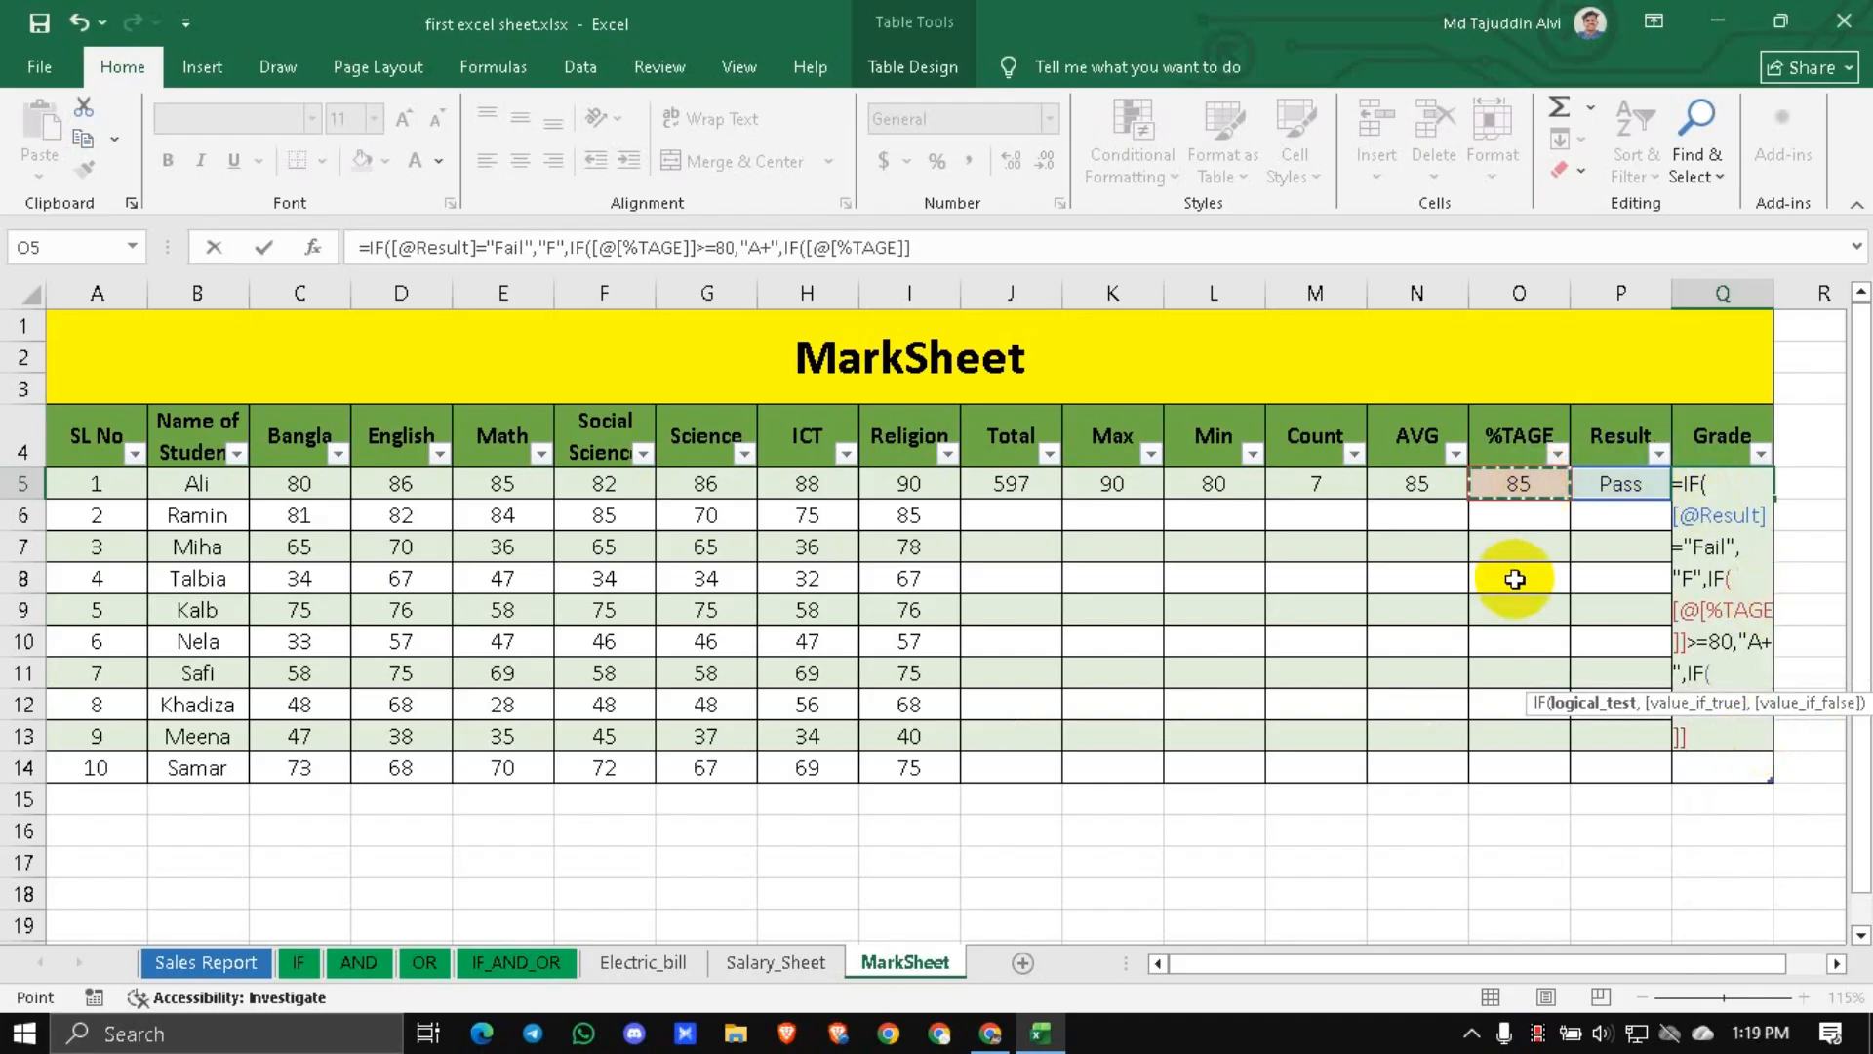
{"action": "type", "text": ">"}
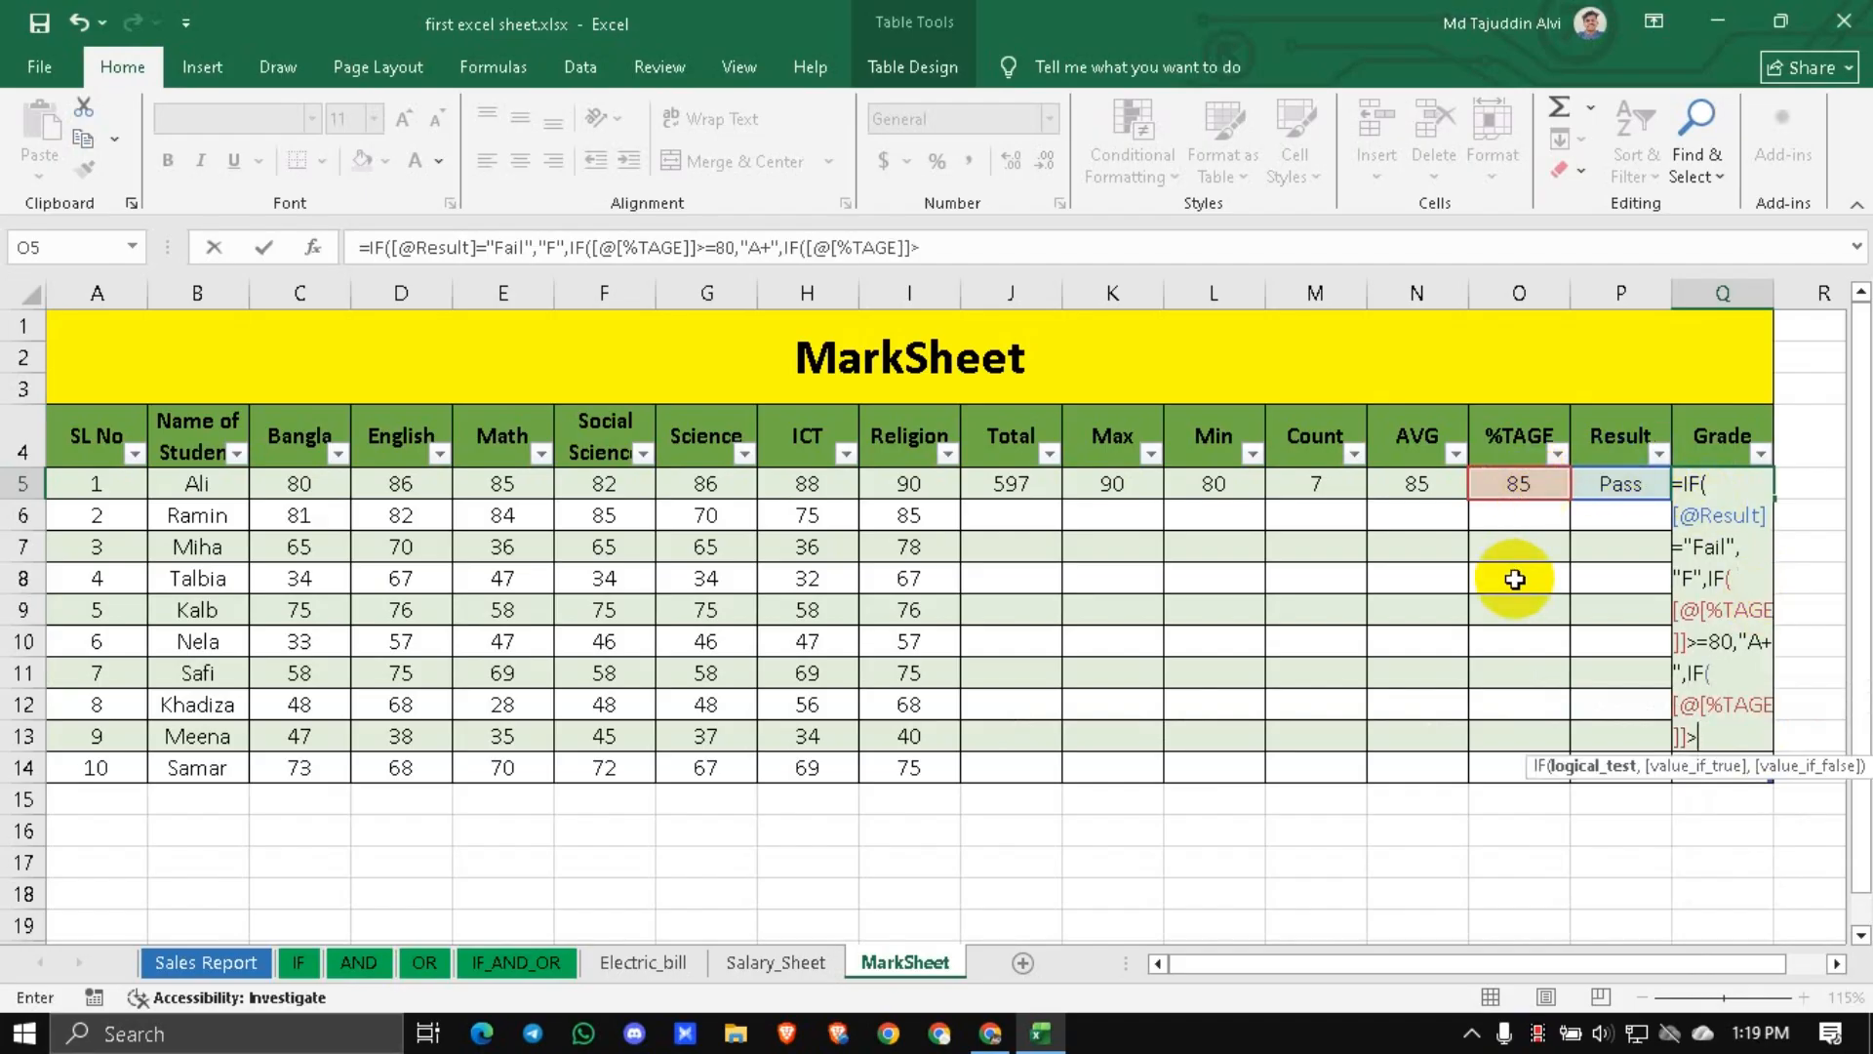
{"action": "type", "text": "="}
{"action": "type", "text": "75"}
{"action": "key", "text": "BackSpace"}
{"action": "key", "text": "BackSpace"}
{"action": "key", "text": "BackSpace"}
{"action": "type", "text": "75"}
Correct the last percentage test to >=75 and give "A" as its true value.
{"action": "left_click", "coordinate": [1698, 641]}
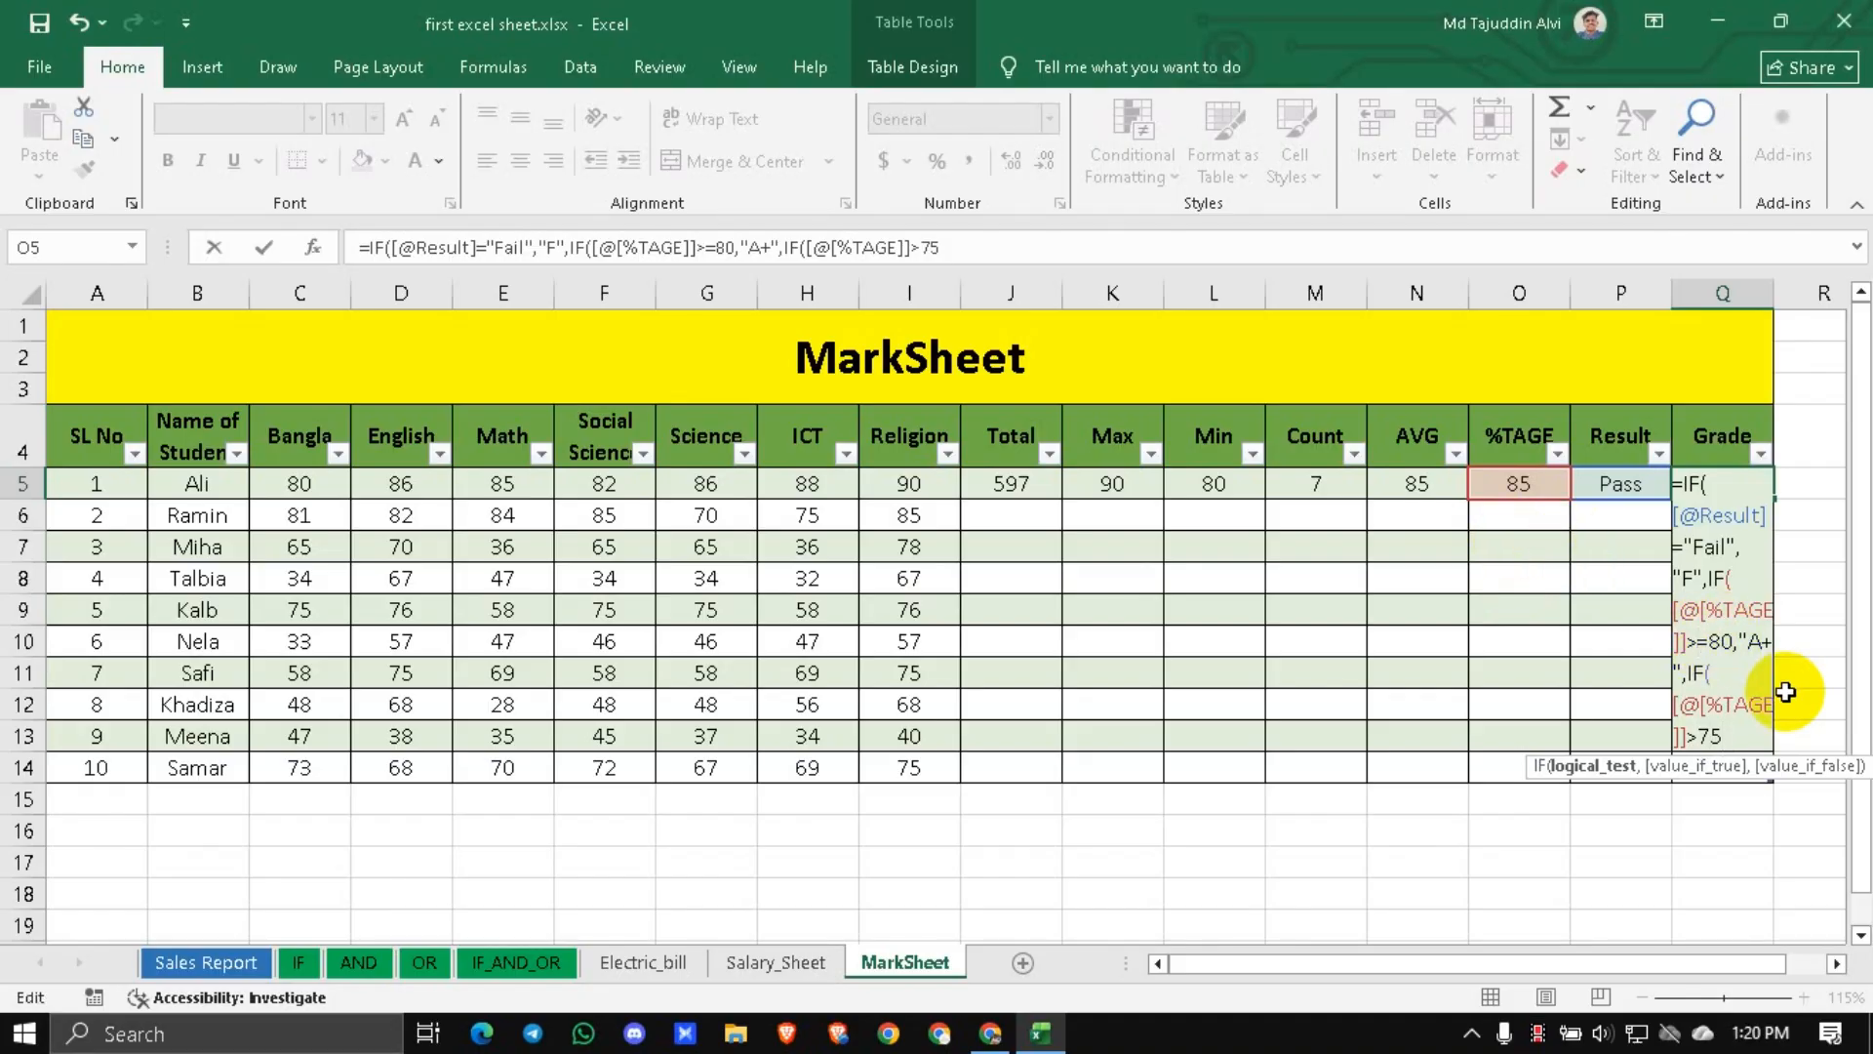
{"action": "left_click", "coordinate": [1737, 738]}
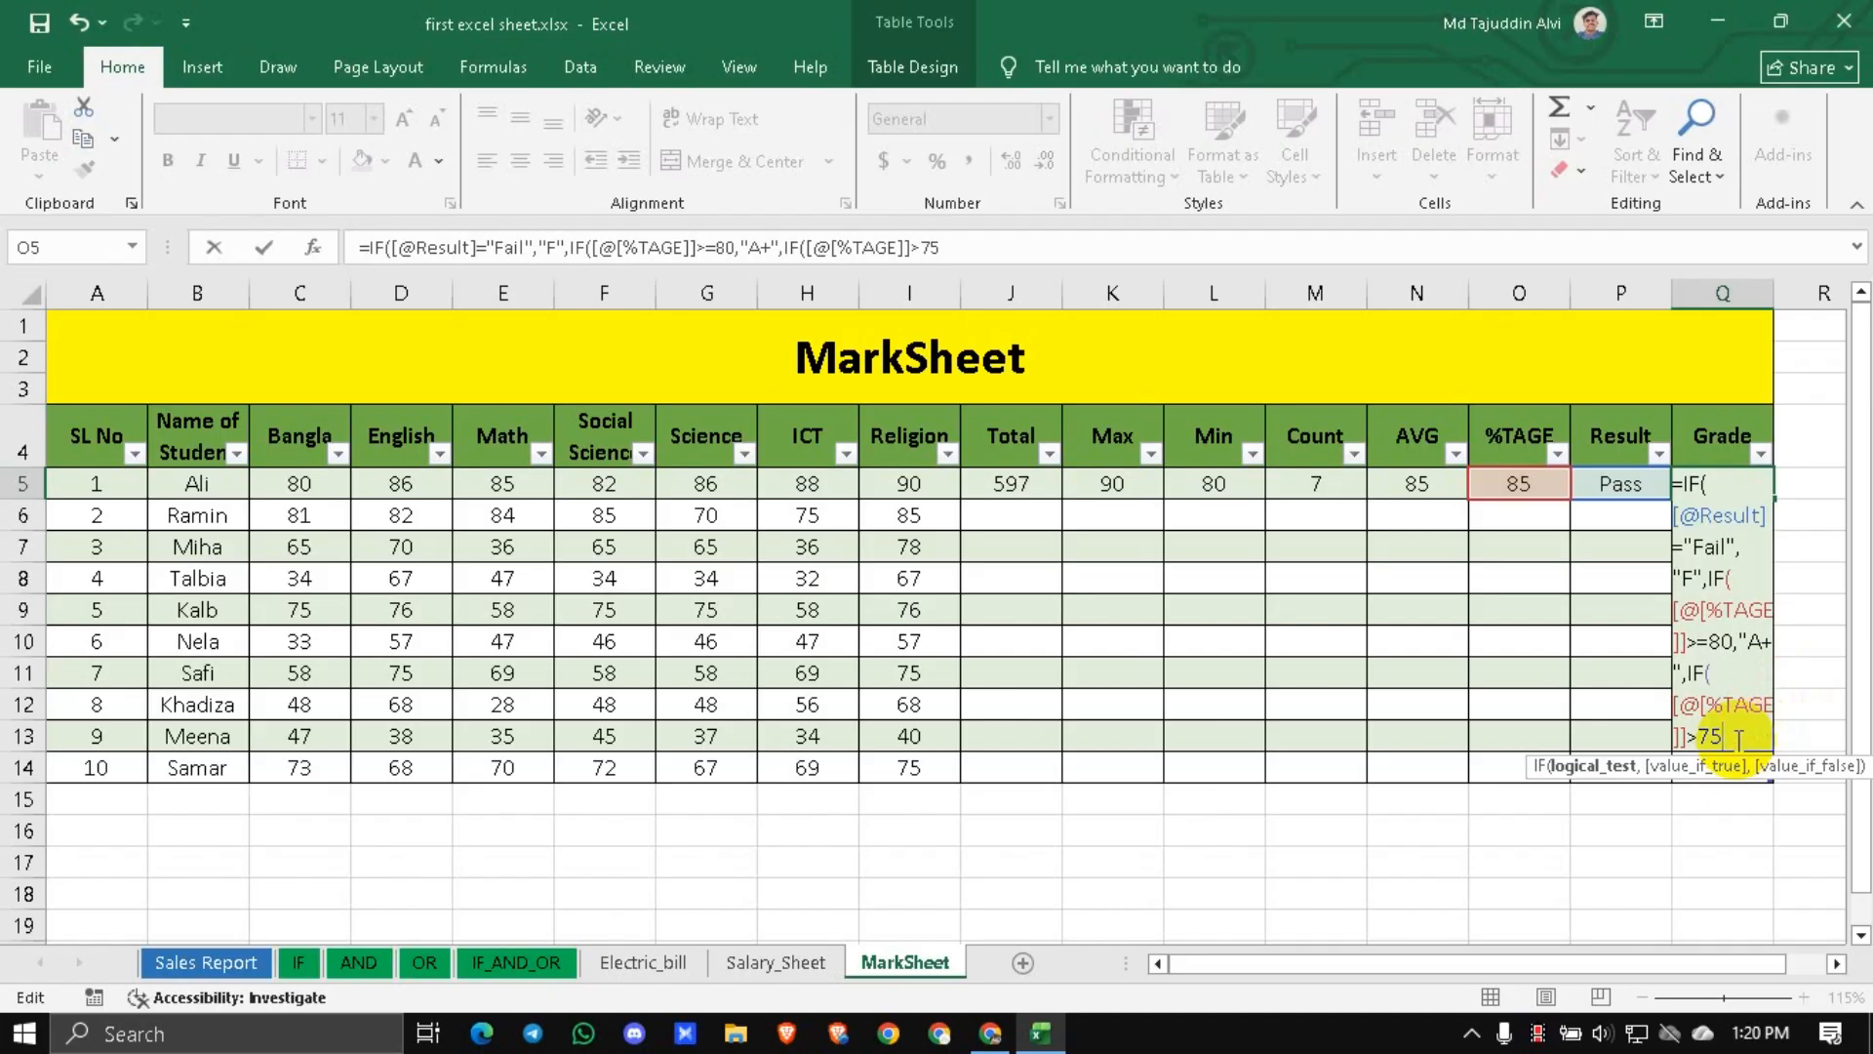
{"action": "key", "text": "BackSpace"}
{"action": "key", "text": "Left"}
{"action": "type", "text": "="}
{"action": "key", "text": "Right"}
{"action": "type", "text": "5,"}
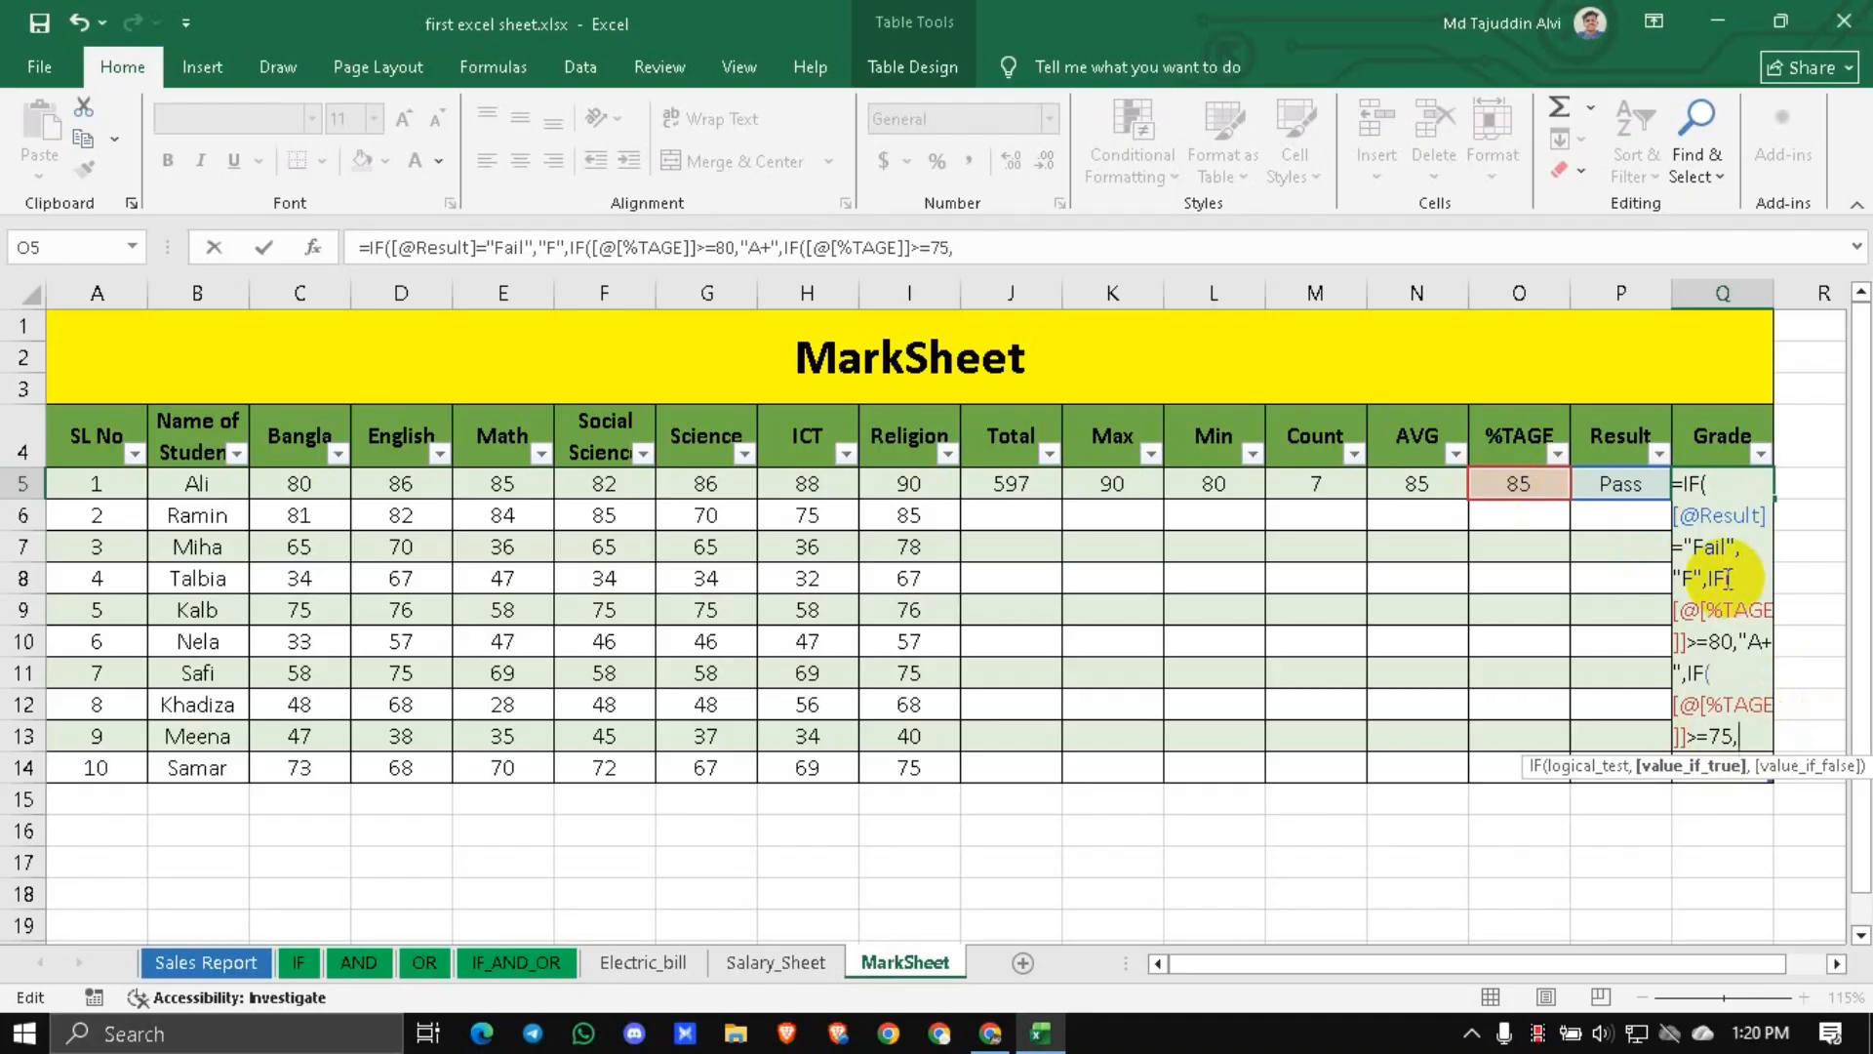
{"action": "type", "text": "\"A\","}
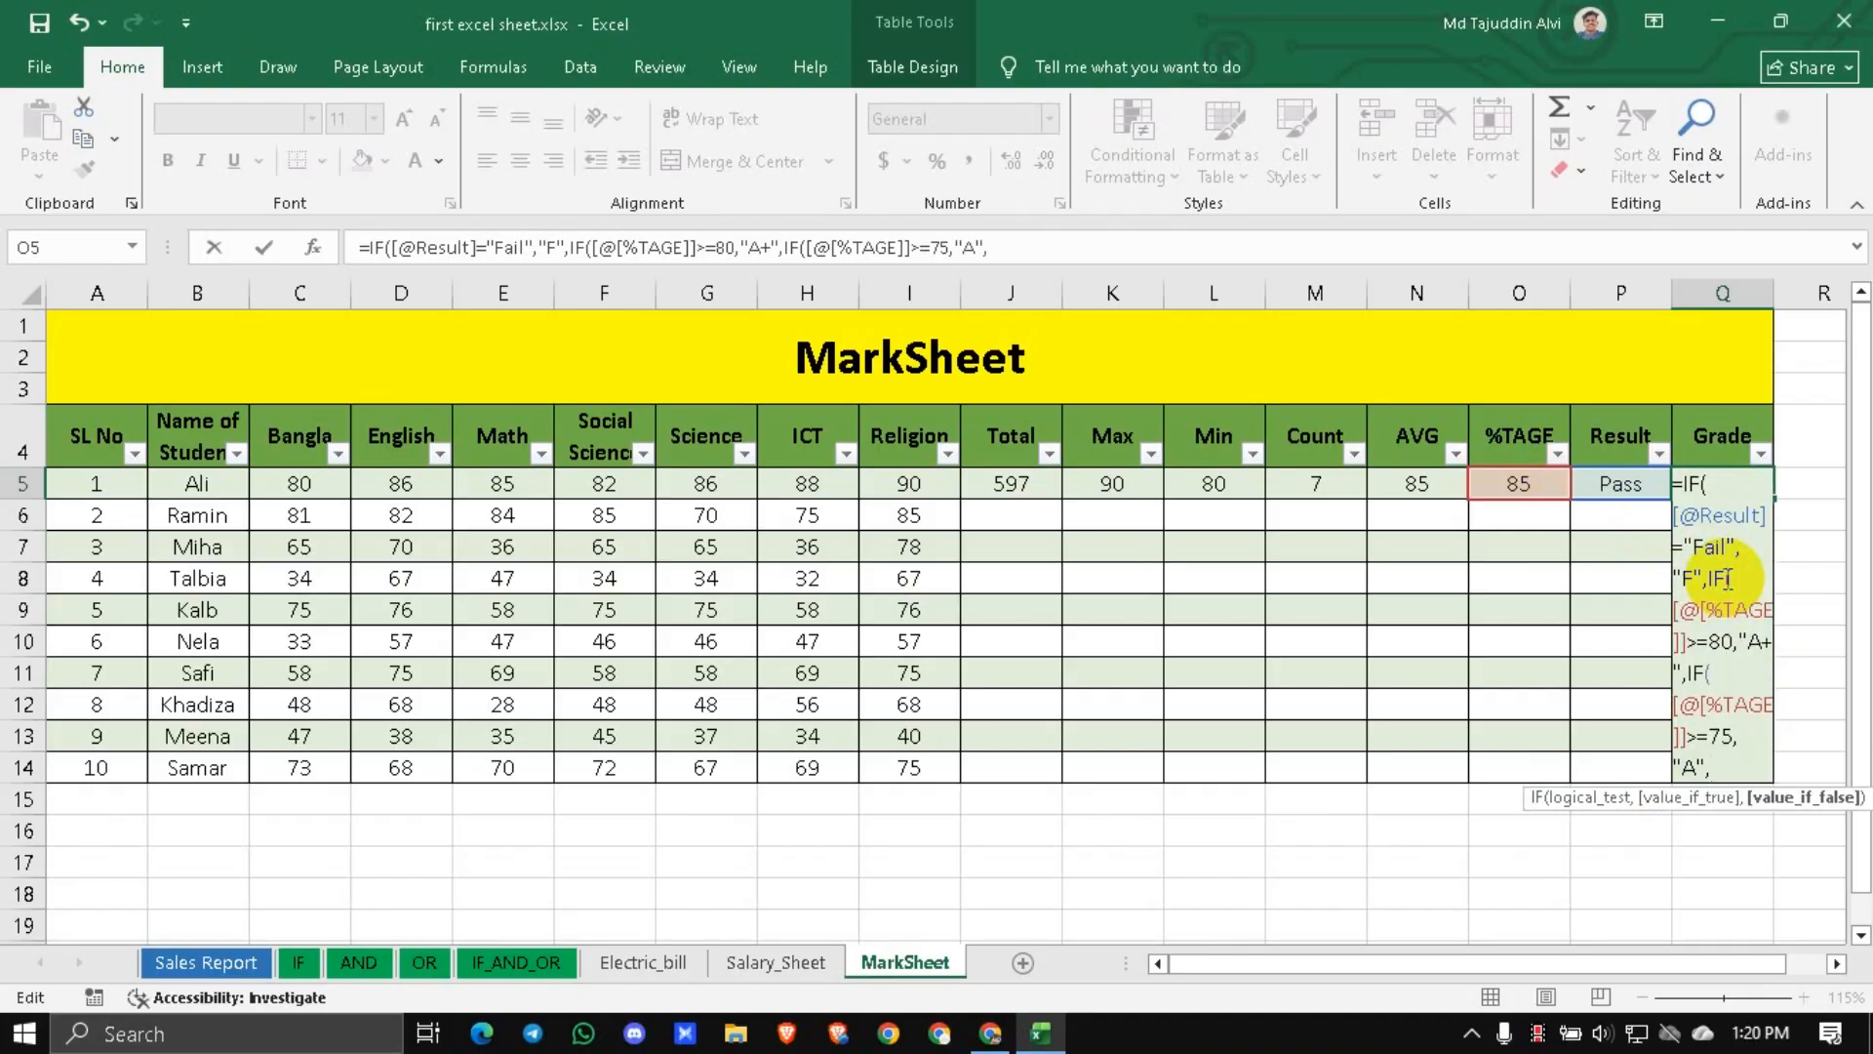
Nest another IF after the "A" grade that tests [@[%TAGE]]>=70.
{"action": "type", "text": "IF"}
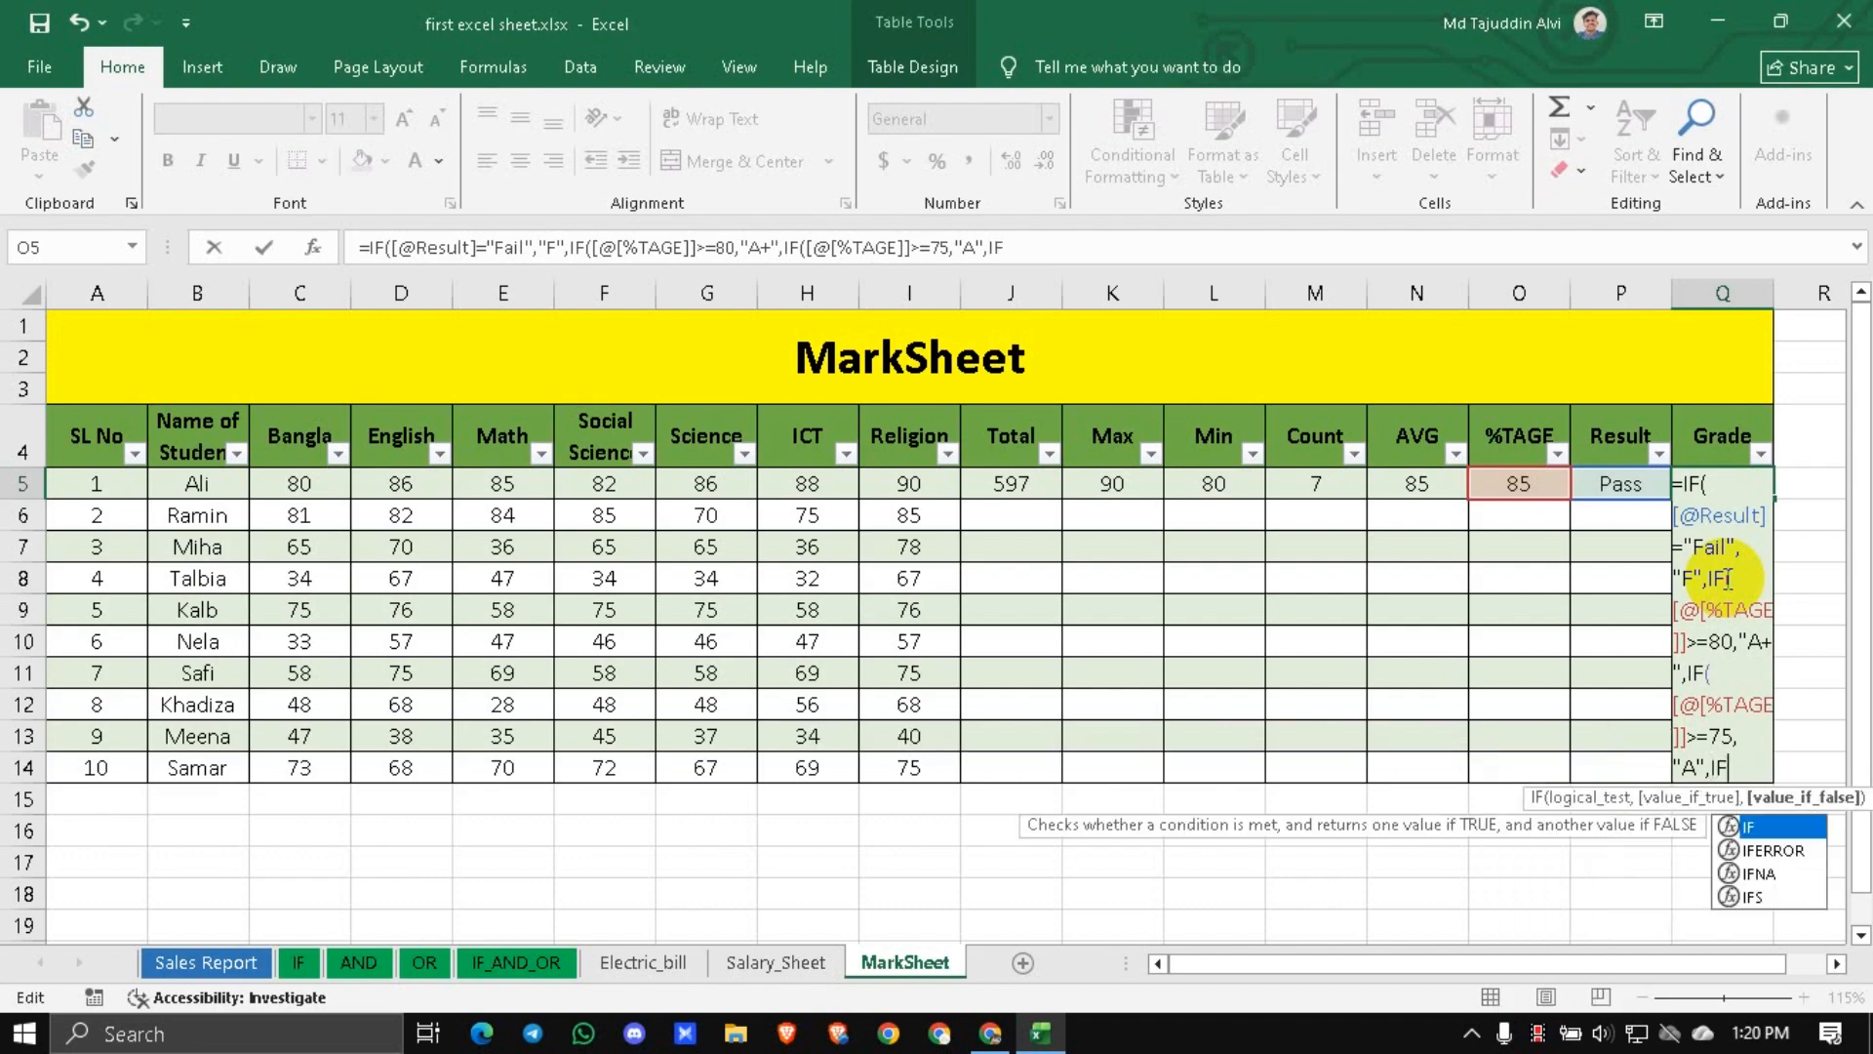
{"action": "type", "text": "("}
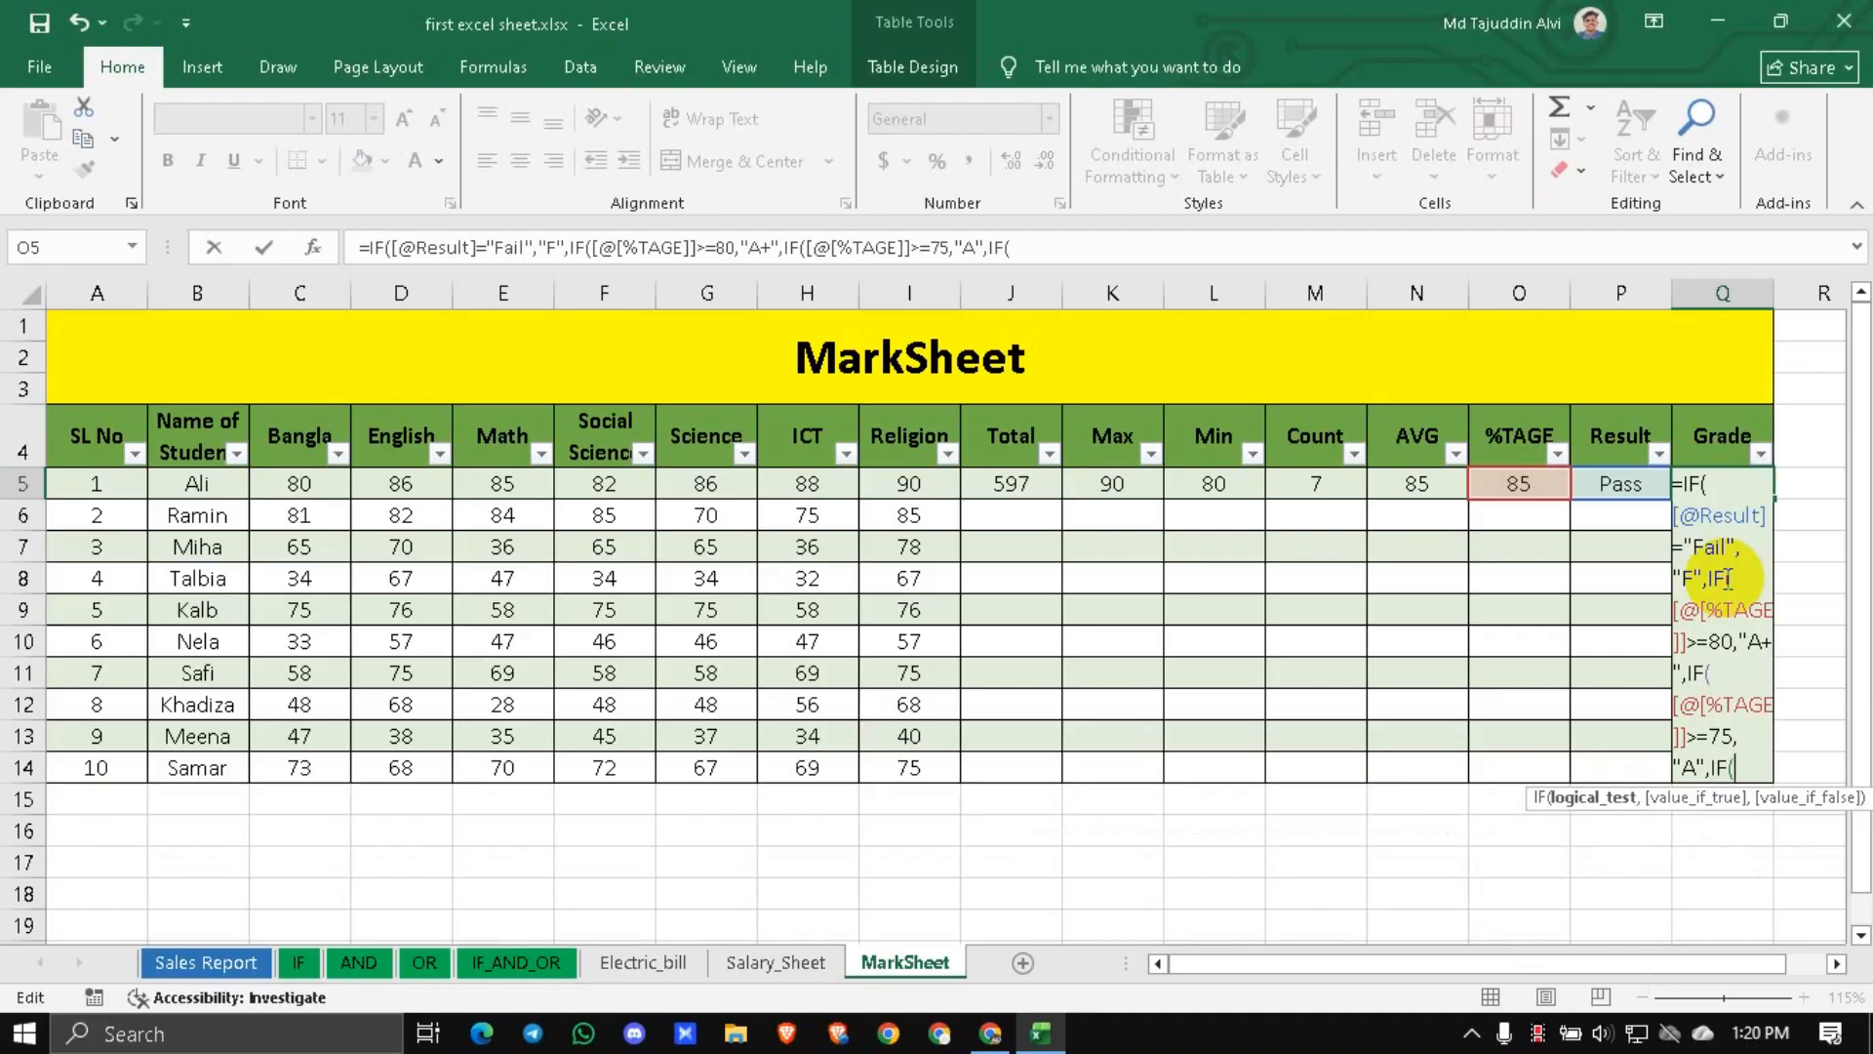
{"action": "left_click", "coordinate": [1525, 490]}
{"action": "type", "text": ">"}
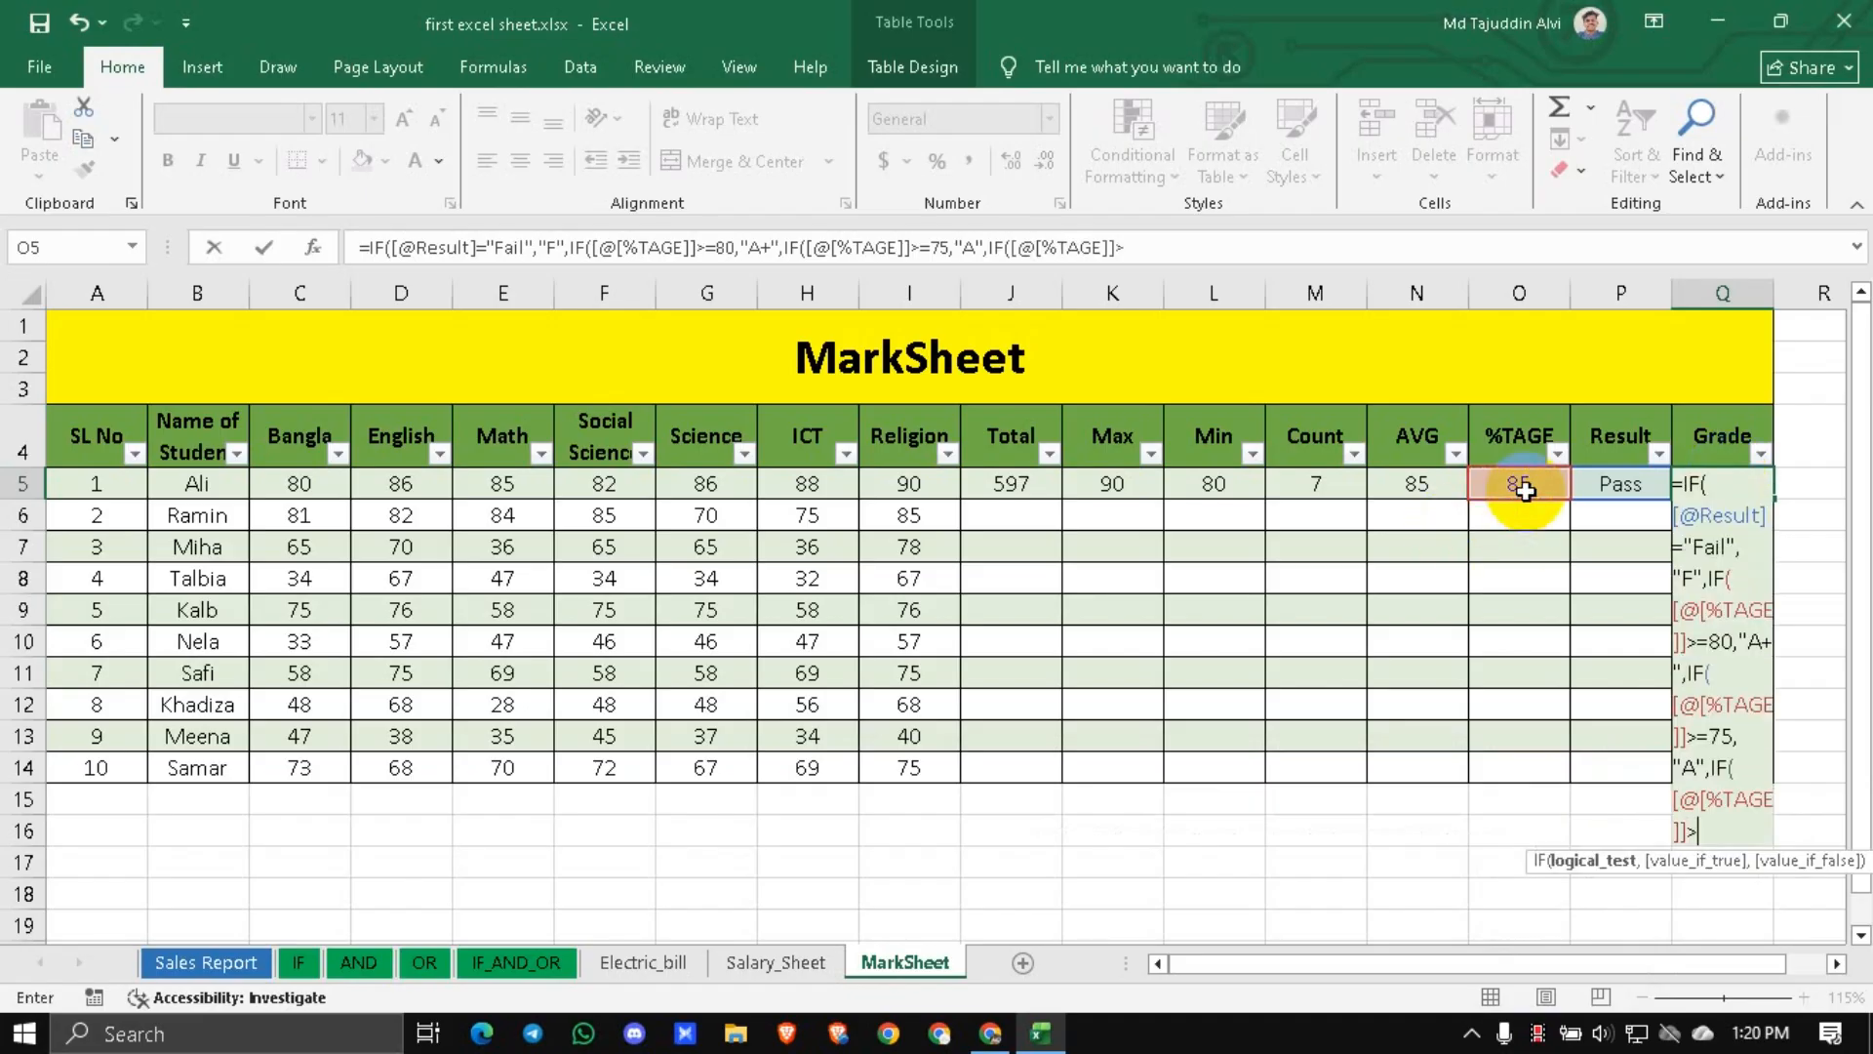
{"action": "type", "text": "=80"}
{"action": "key", "text": "BackSpace"}
{"action": "key", "text": "BackSpace"}
{"action": "type", "text": "10"}
{"action": "key", "text": "BackSpace"}
{"action": "key", "text": "BackSpace"}
{"action": "type", "text": "70"}
Give "A" as the true value of the >=70 test in the Grade formula.
{"action": "type", "text": "A"}
{"action": "key", "text": "BackSpace"}
{"action": "type", "text": ",\"\""}
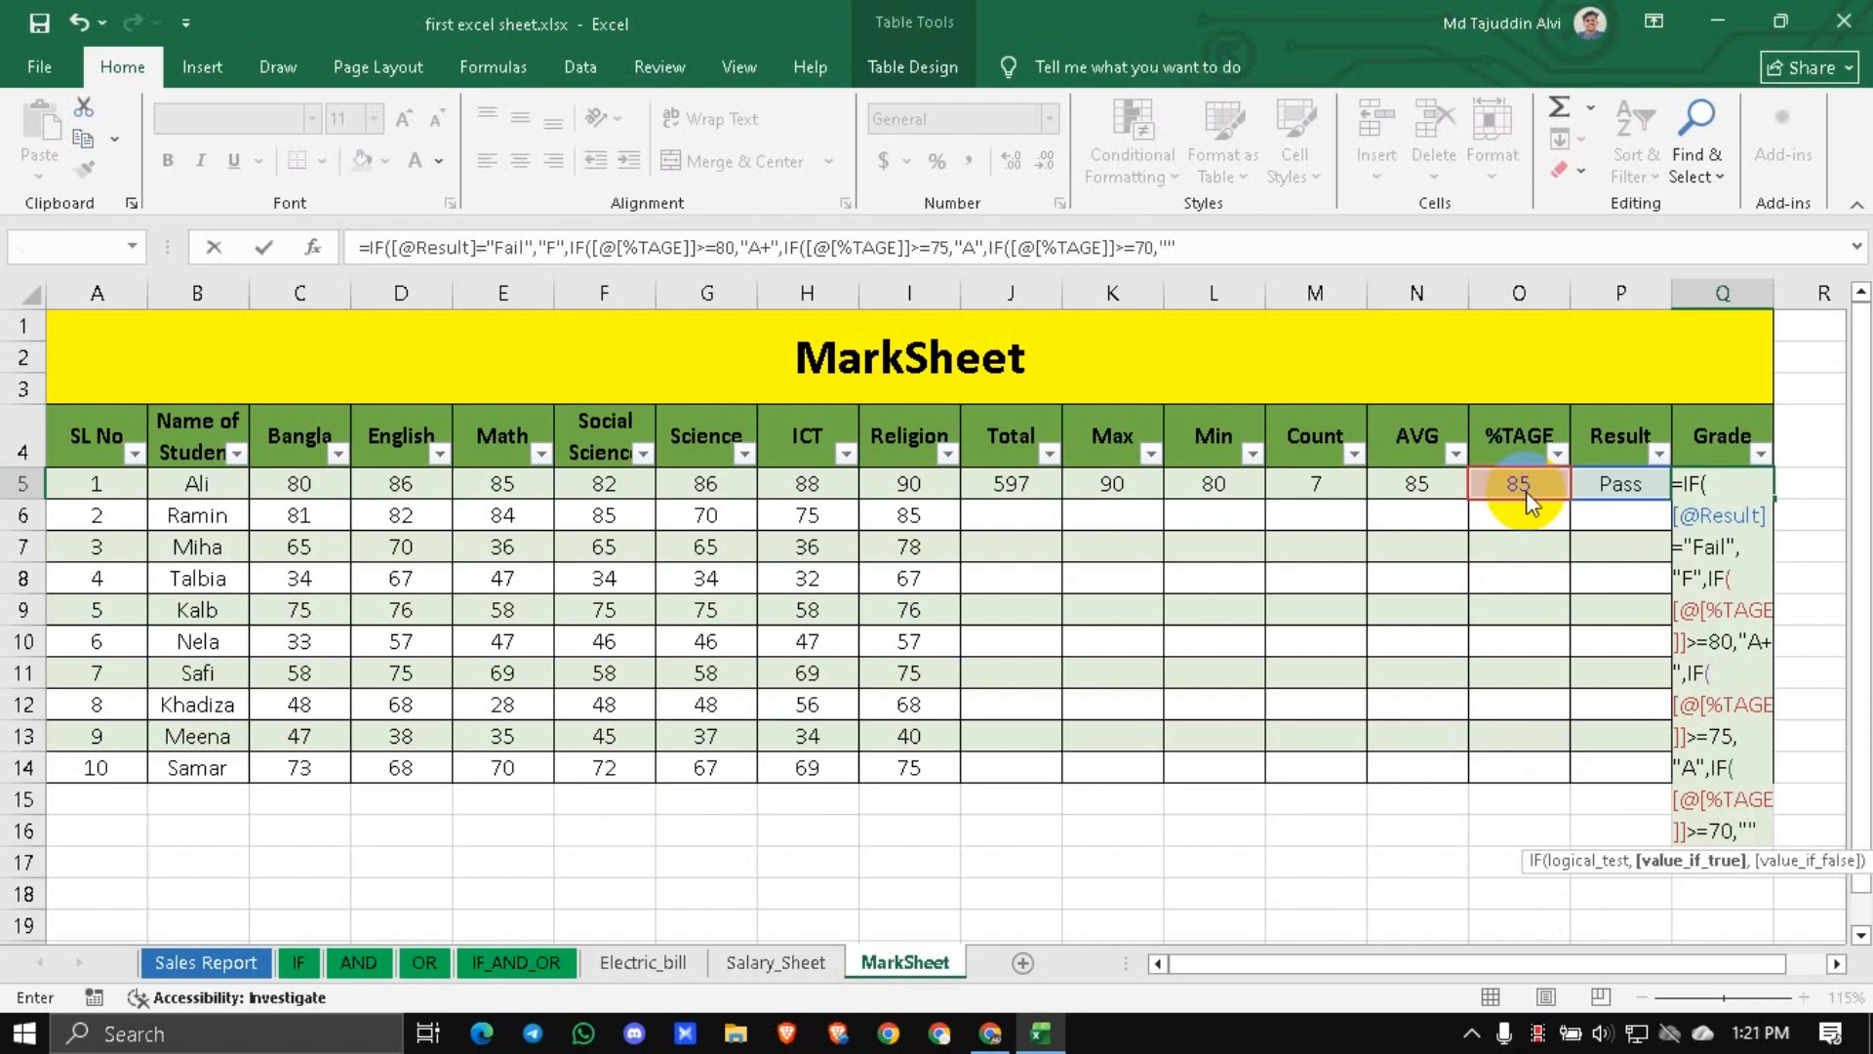
{"action": "key", "text": "Return"}
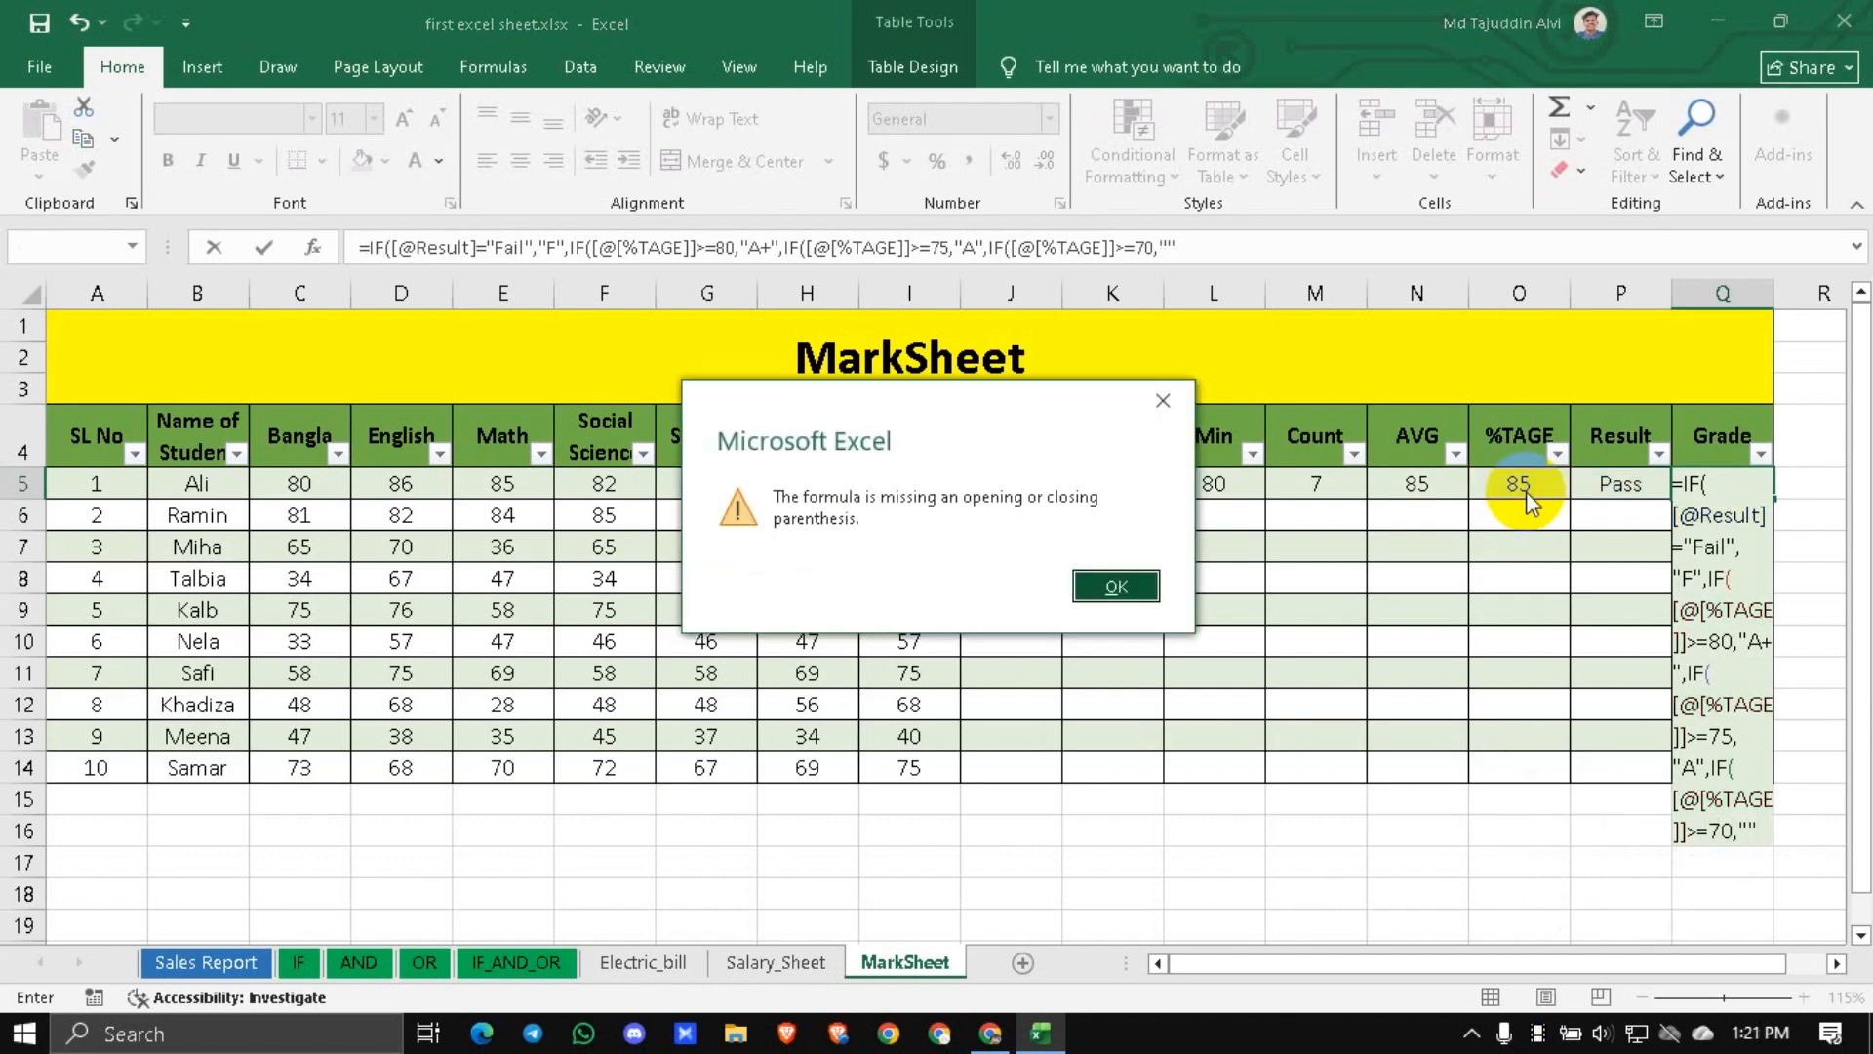
{"action": "left_click", "coordinate": [1116, 585]}
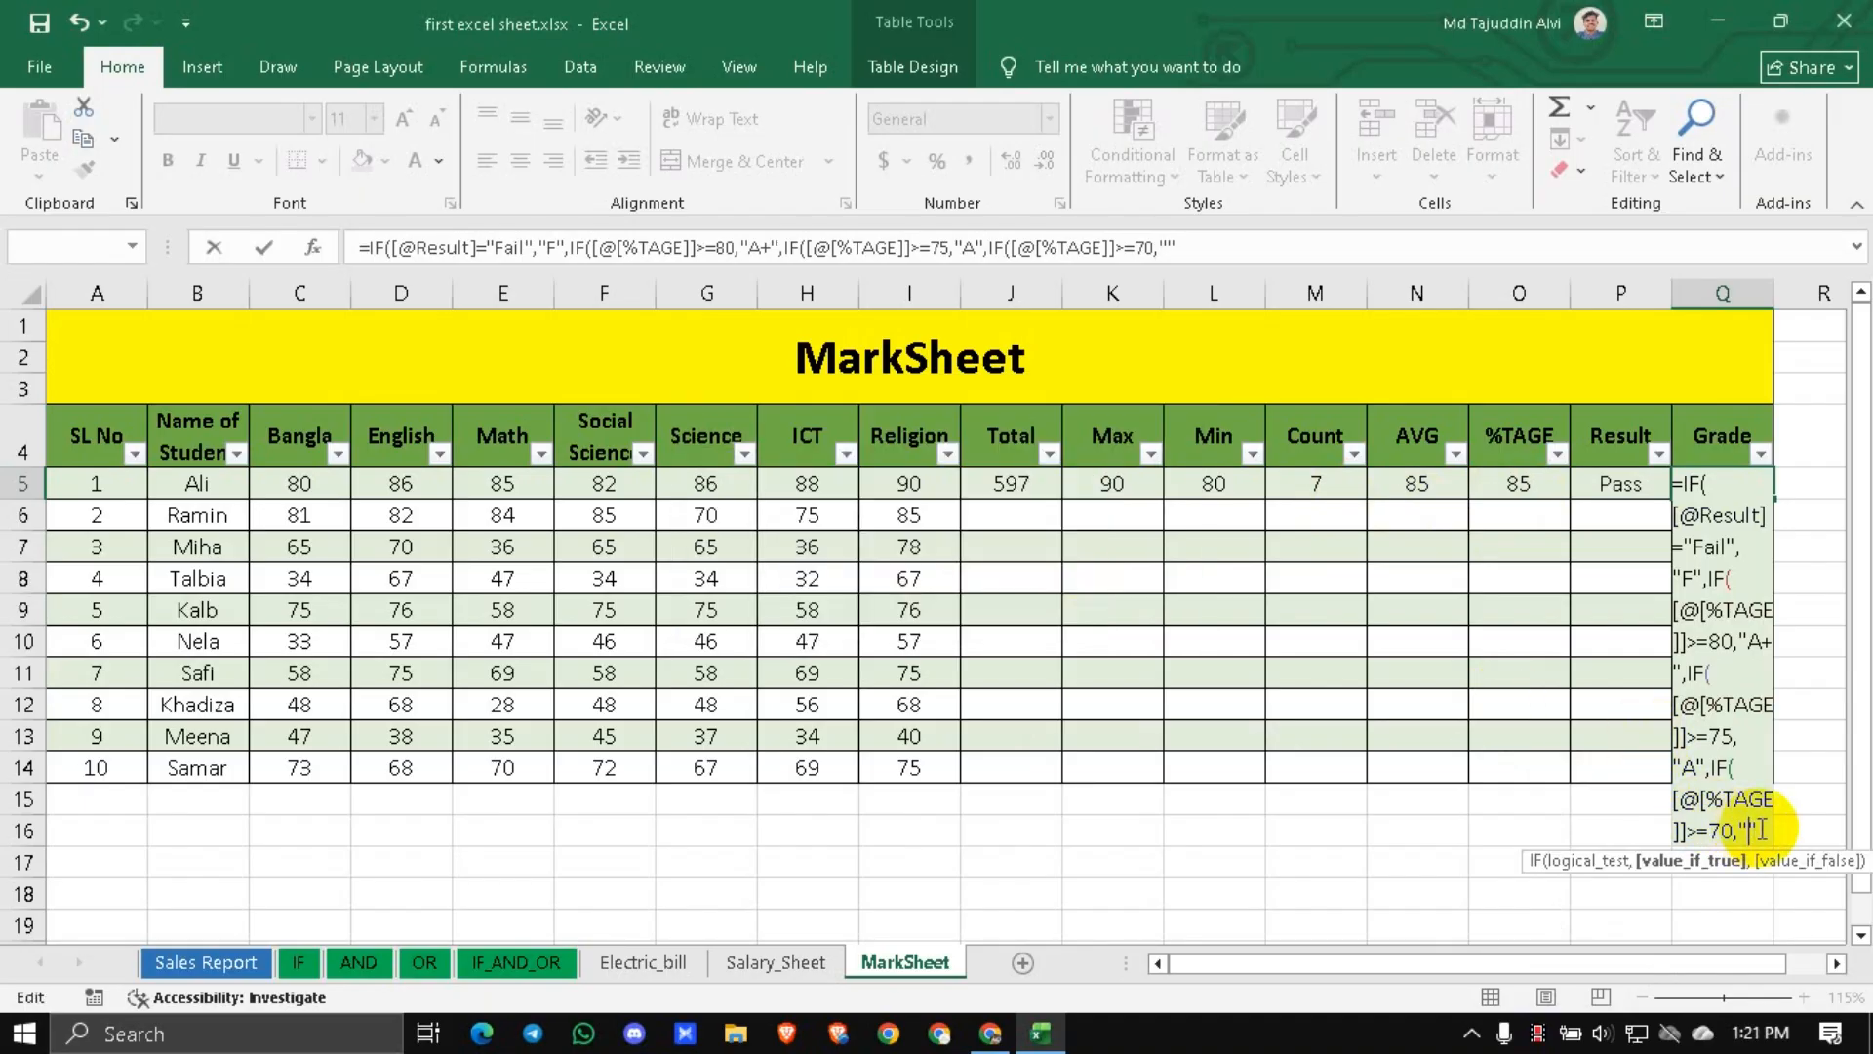
{"action": "type", "text": "A\""}
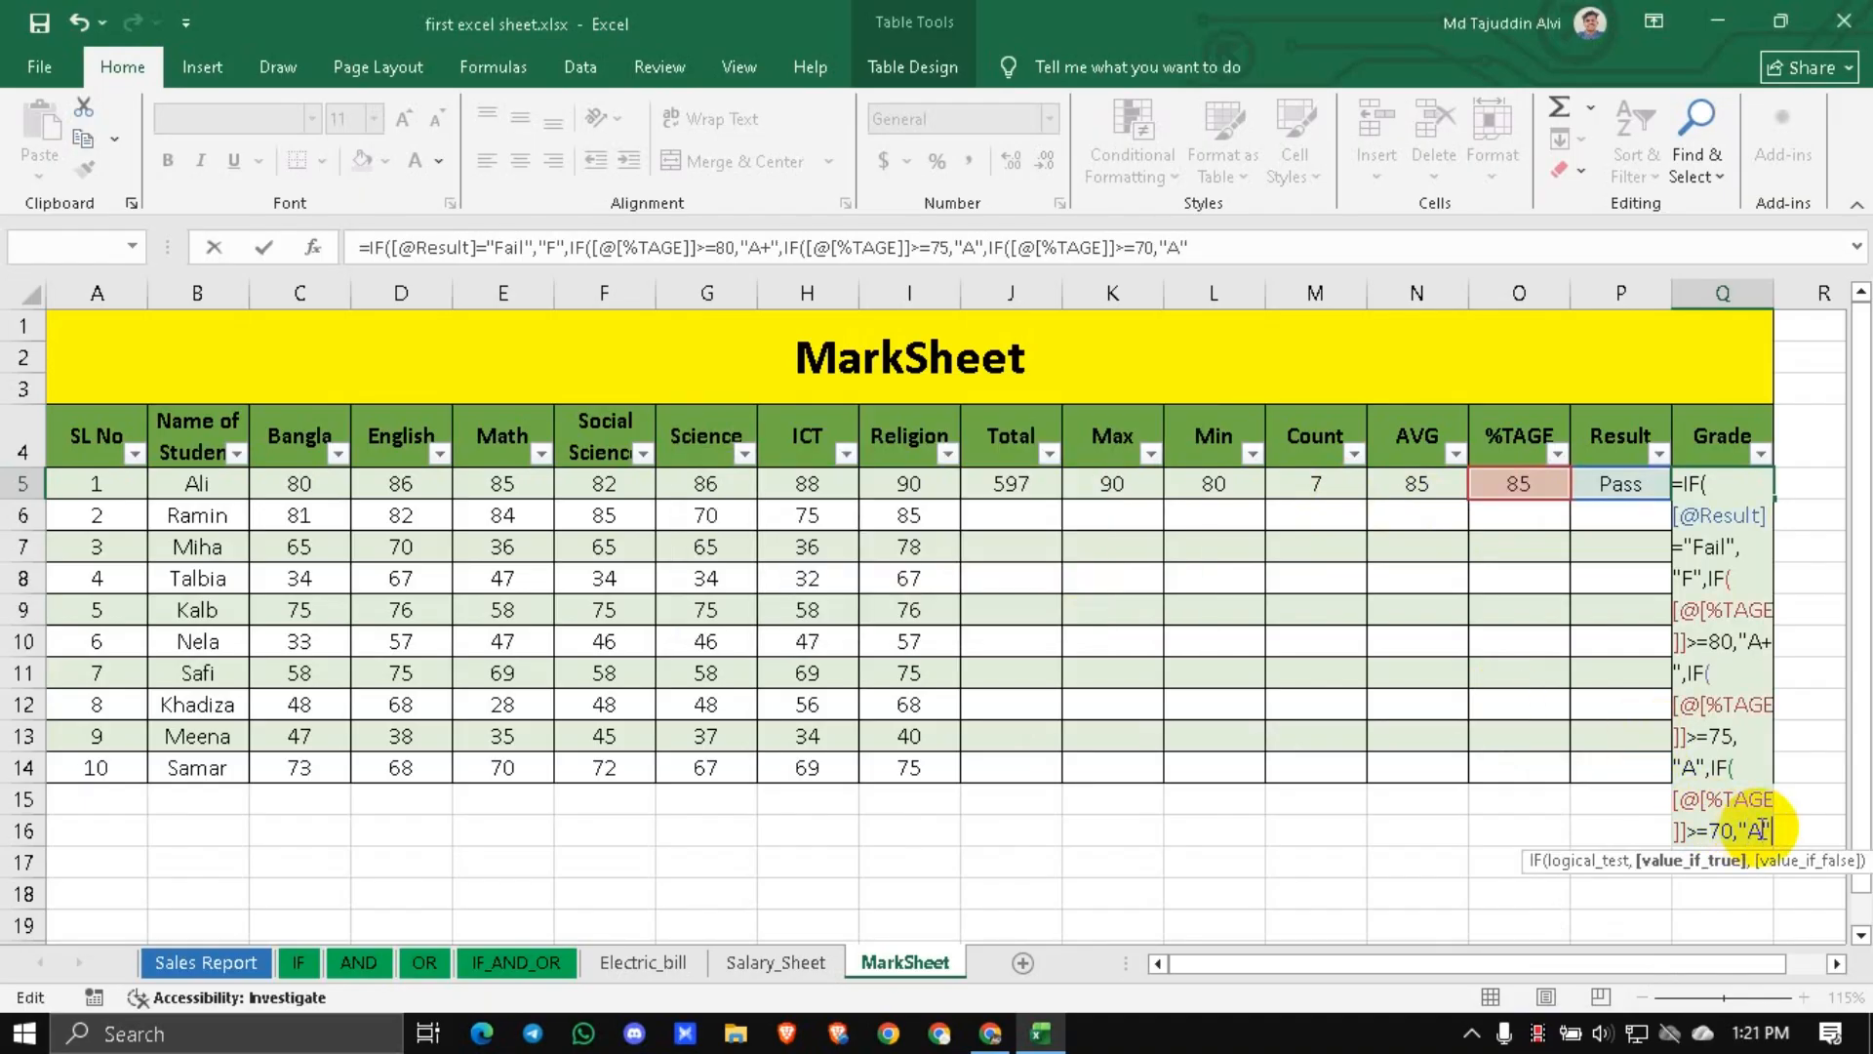
{"action": "type", "text": ","}
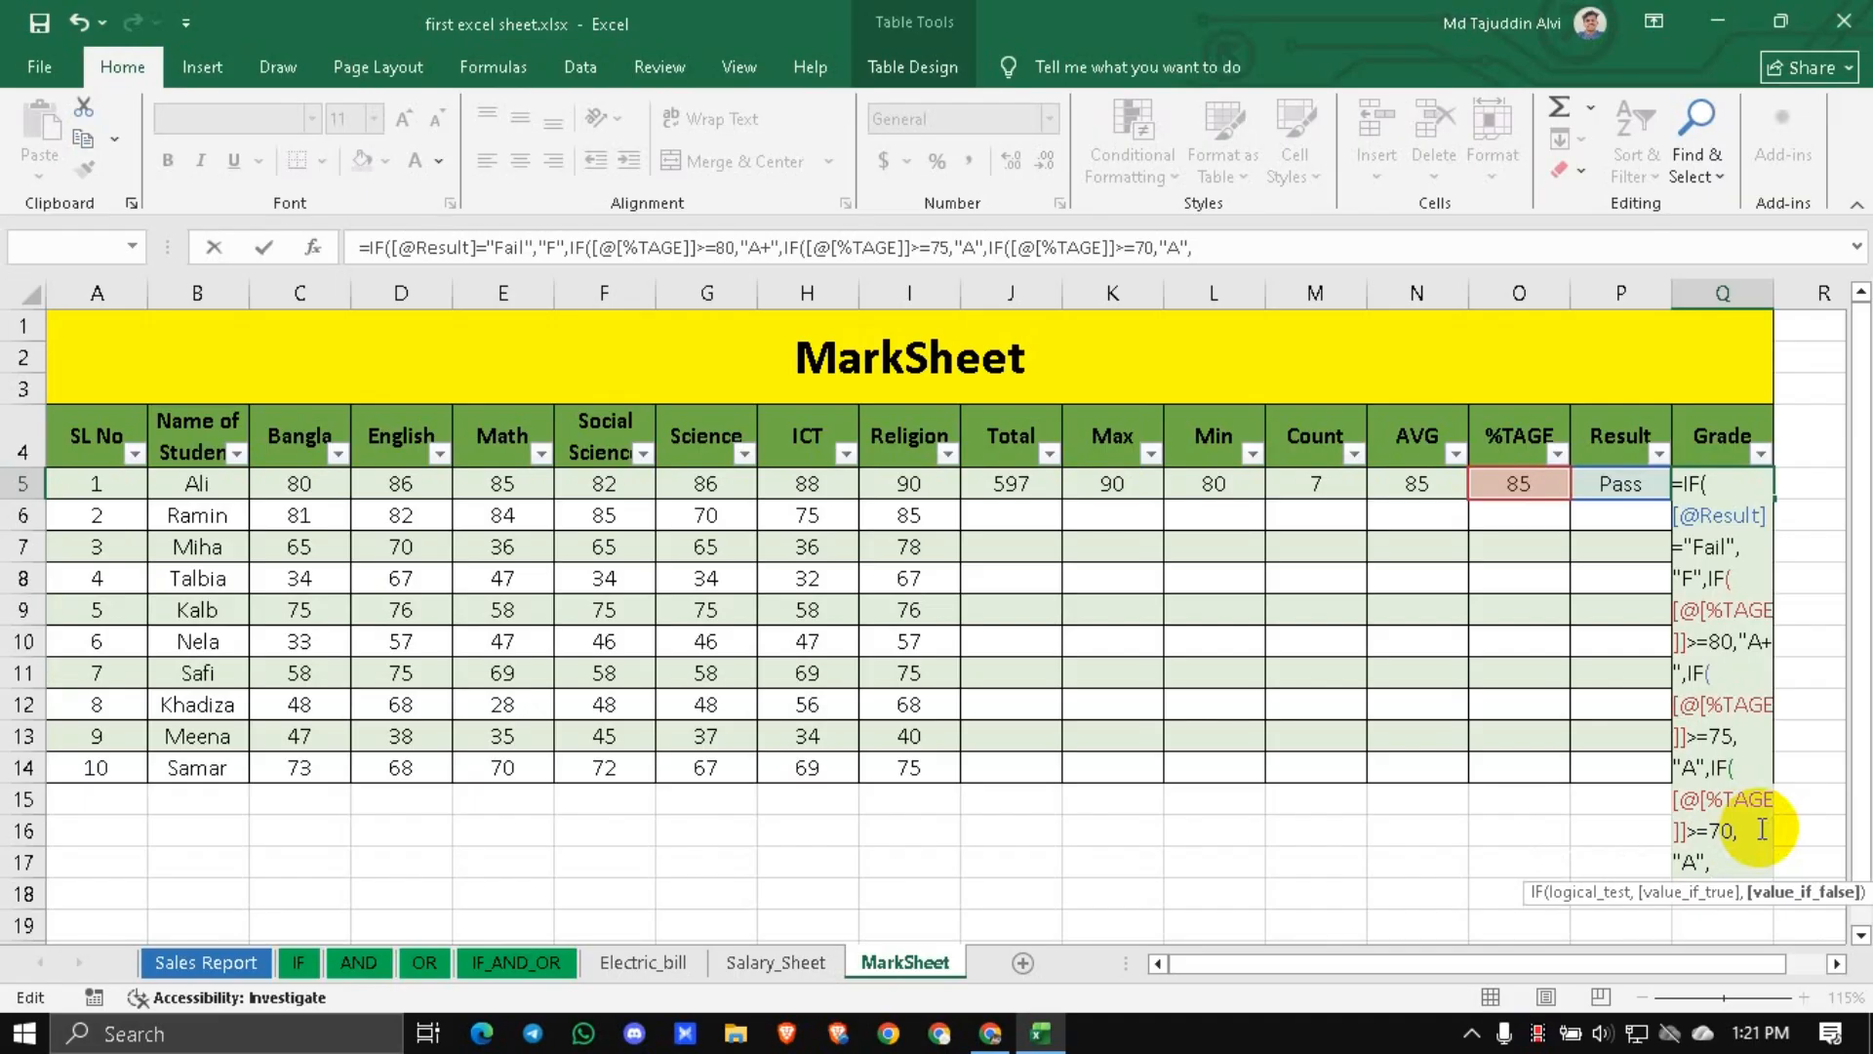
Nest another IF in the Grade formula that tests [@[%TAGE]]>=65 and gives "B+" as its true value.
{"action": "type", "text": "IF("}
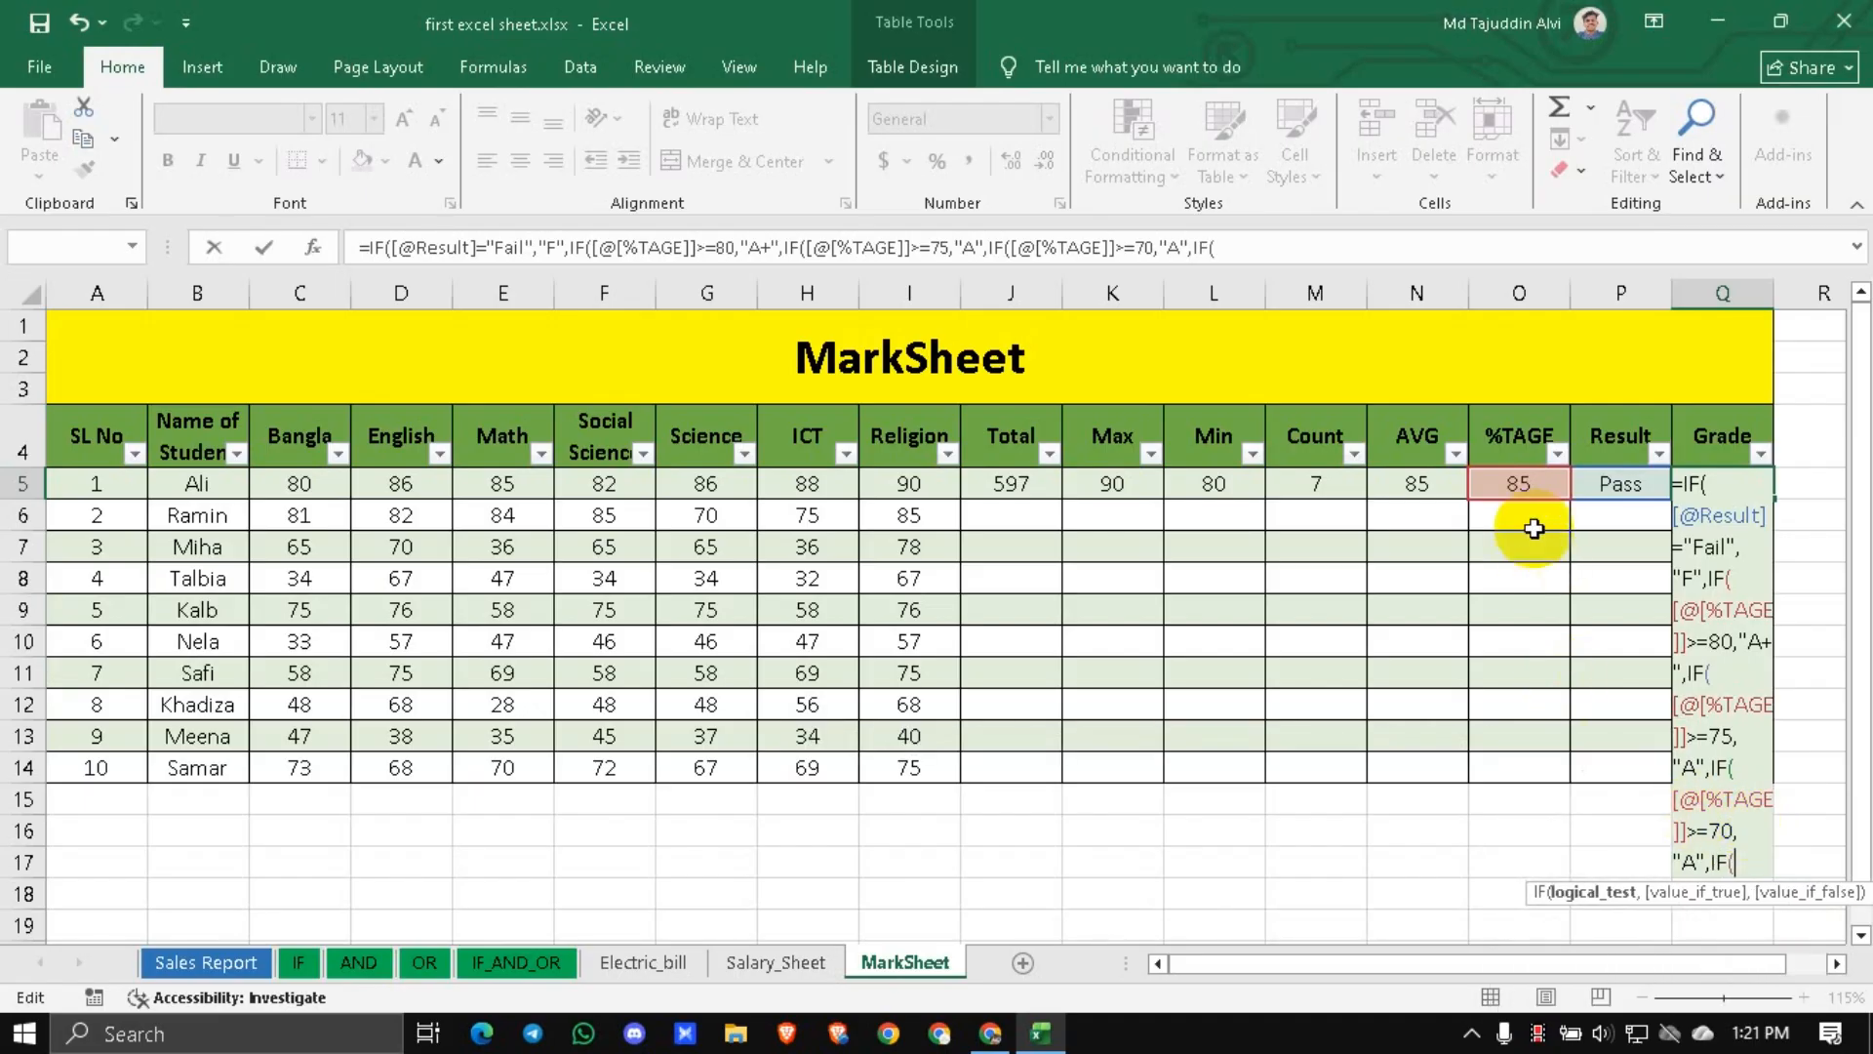
{"action": "left_click", "coordinate": [1513, 484]}
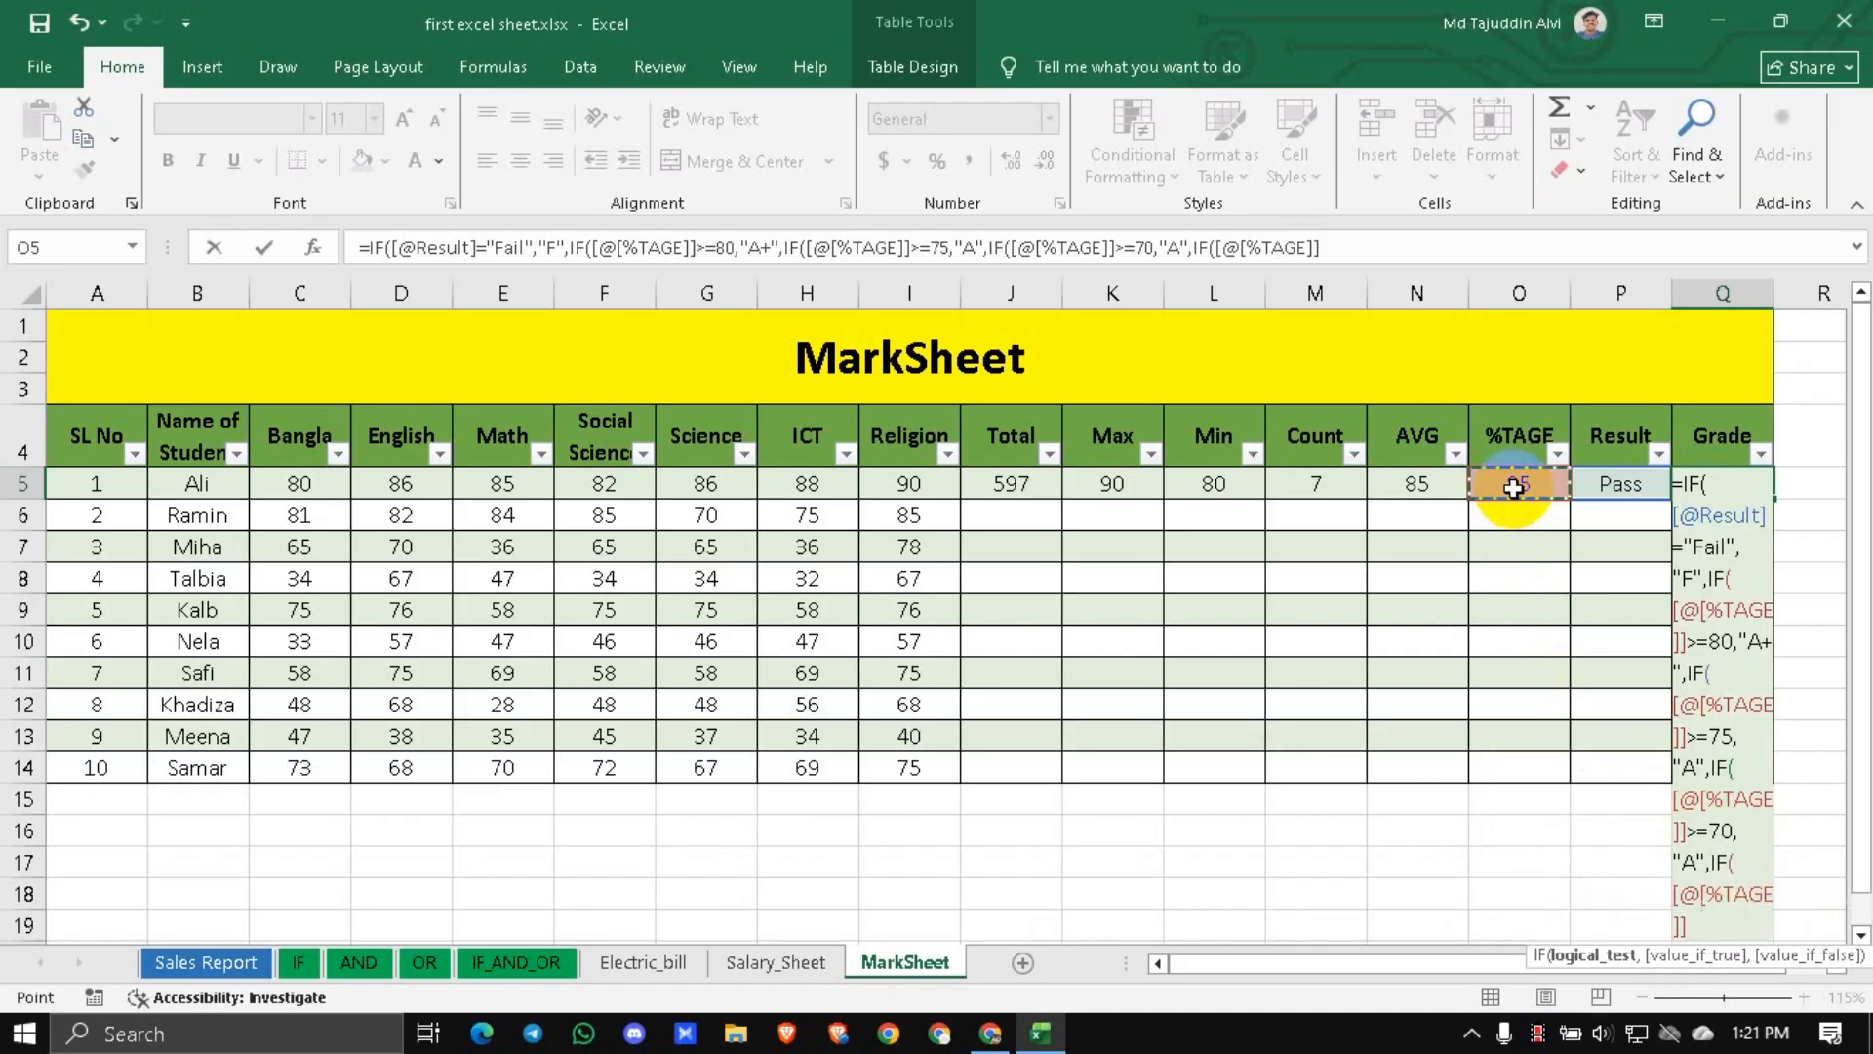
{"action": "type", "text": ">=6"}
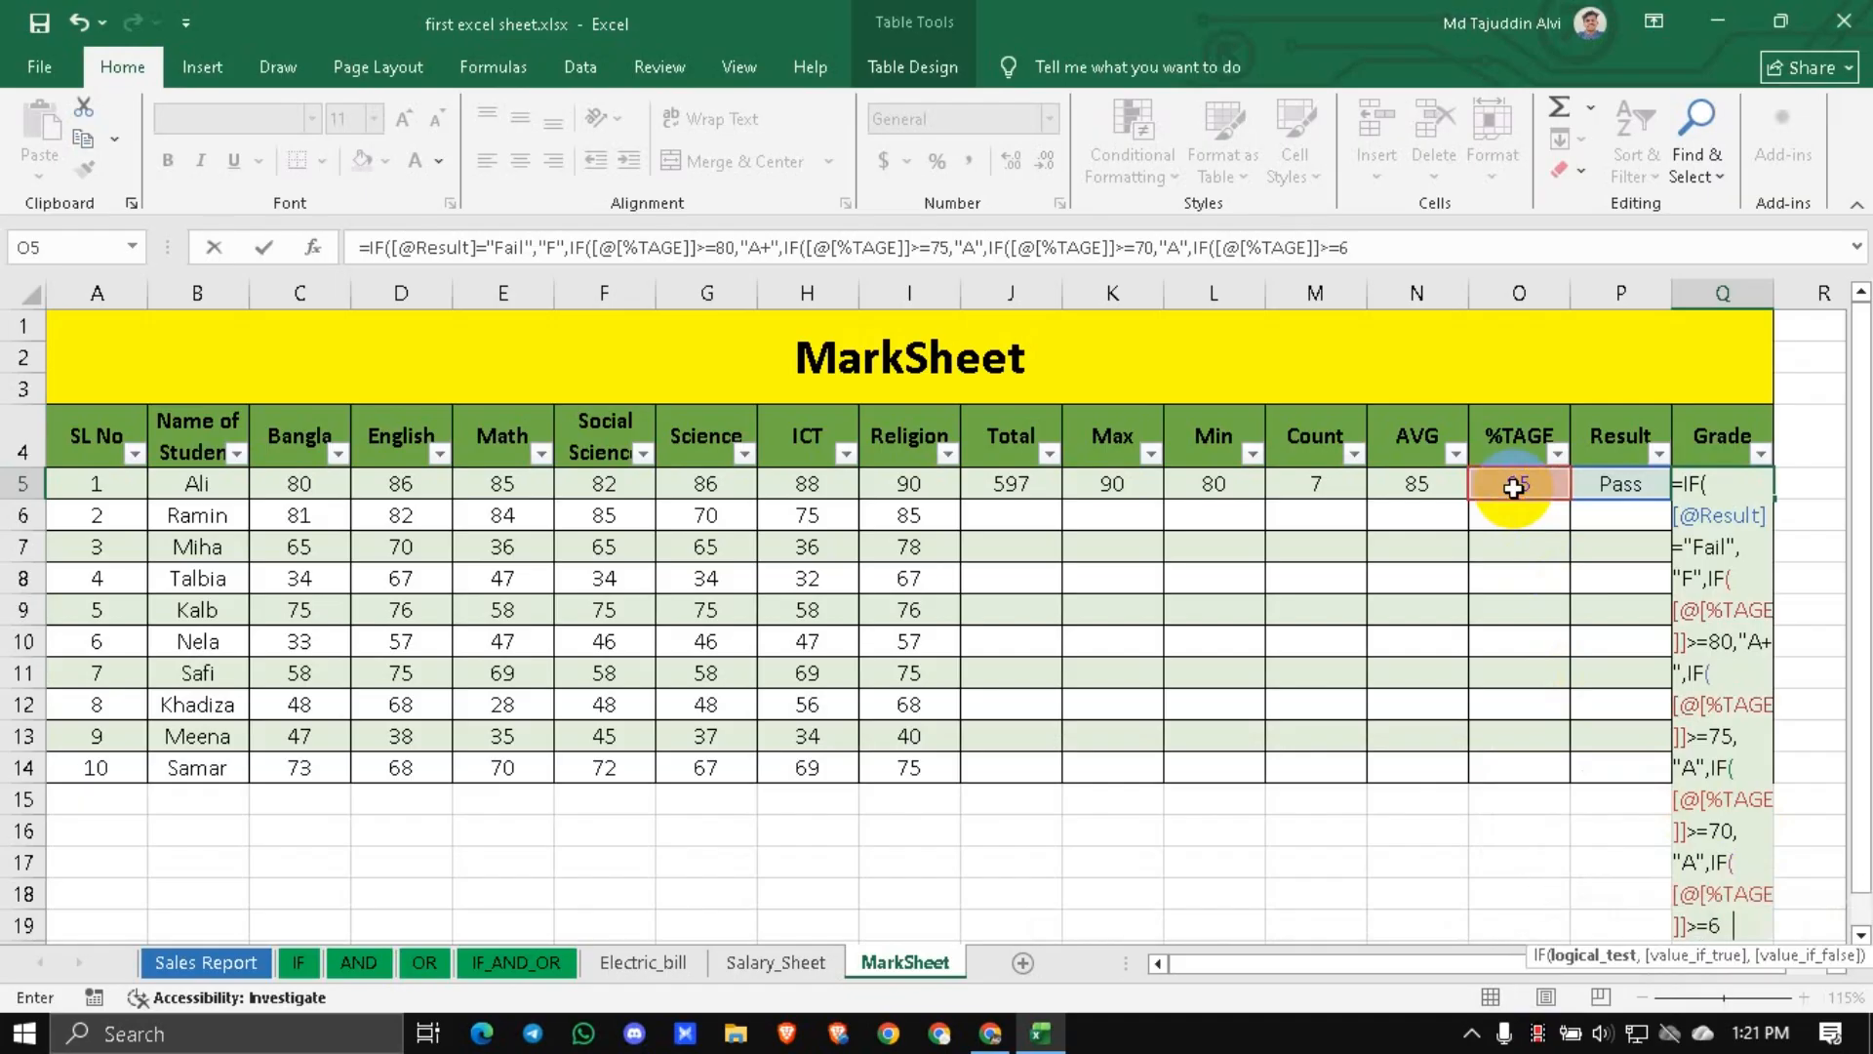
{"action": "type", "text": "5,\"\""}
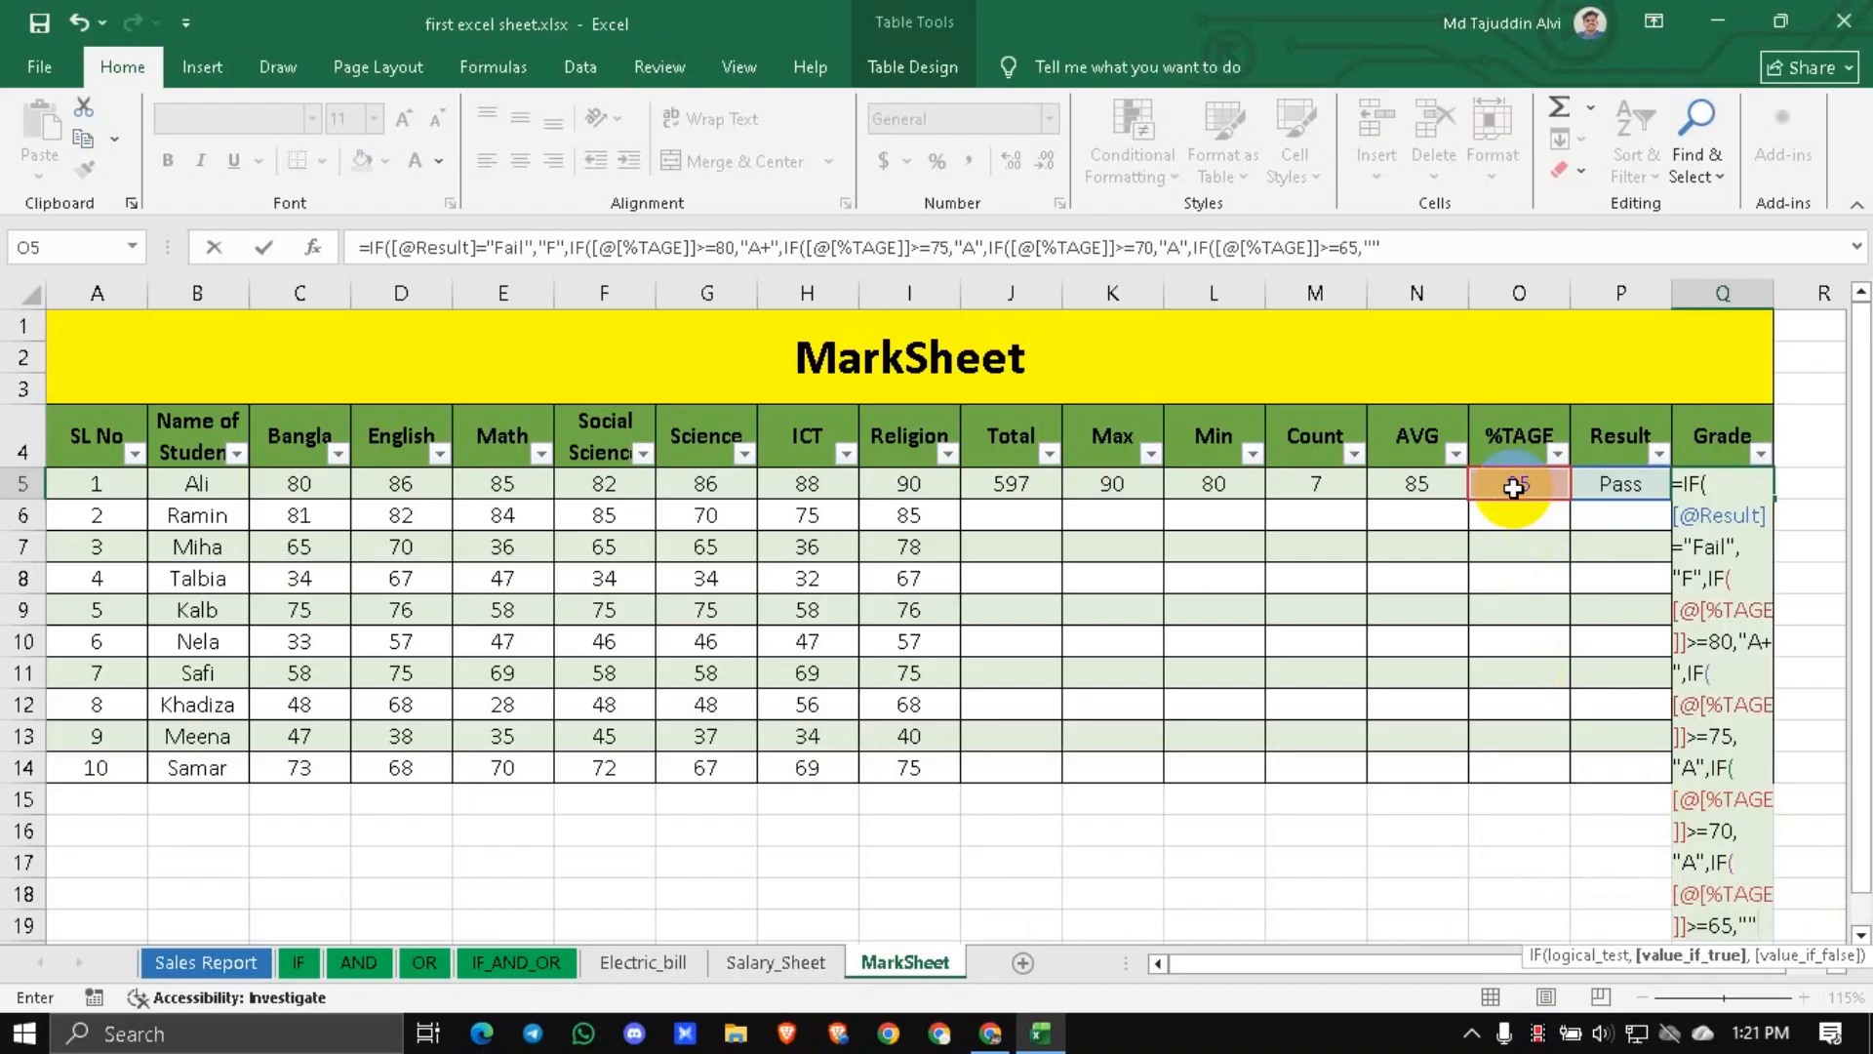
{"action": "key", "text": "BackSpace"}
{"action": "type", "text": "B+\""}
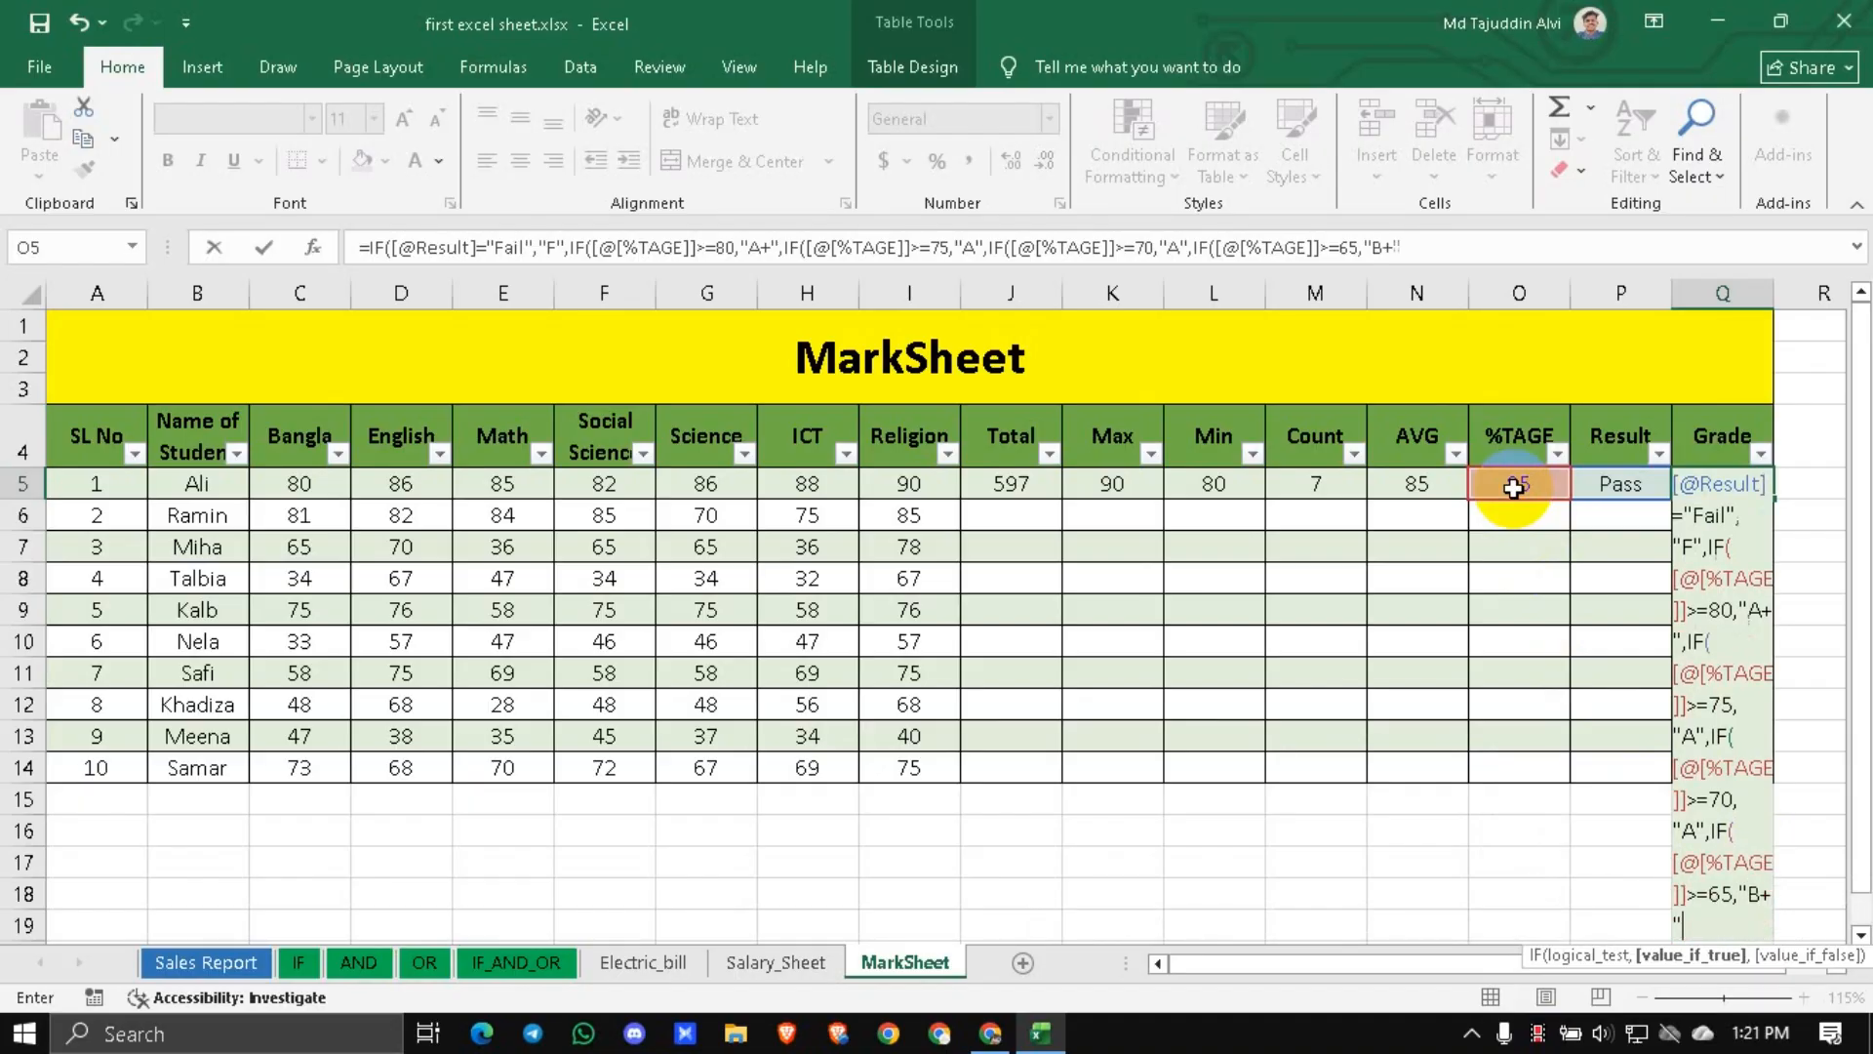
{"action": "type", "text": ","}
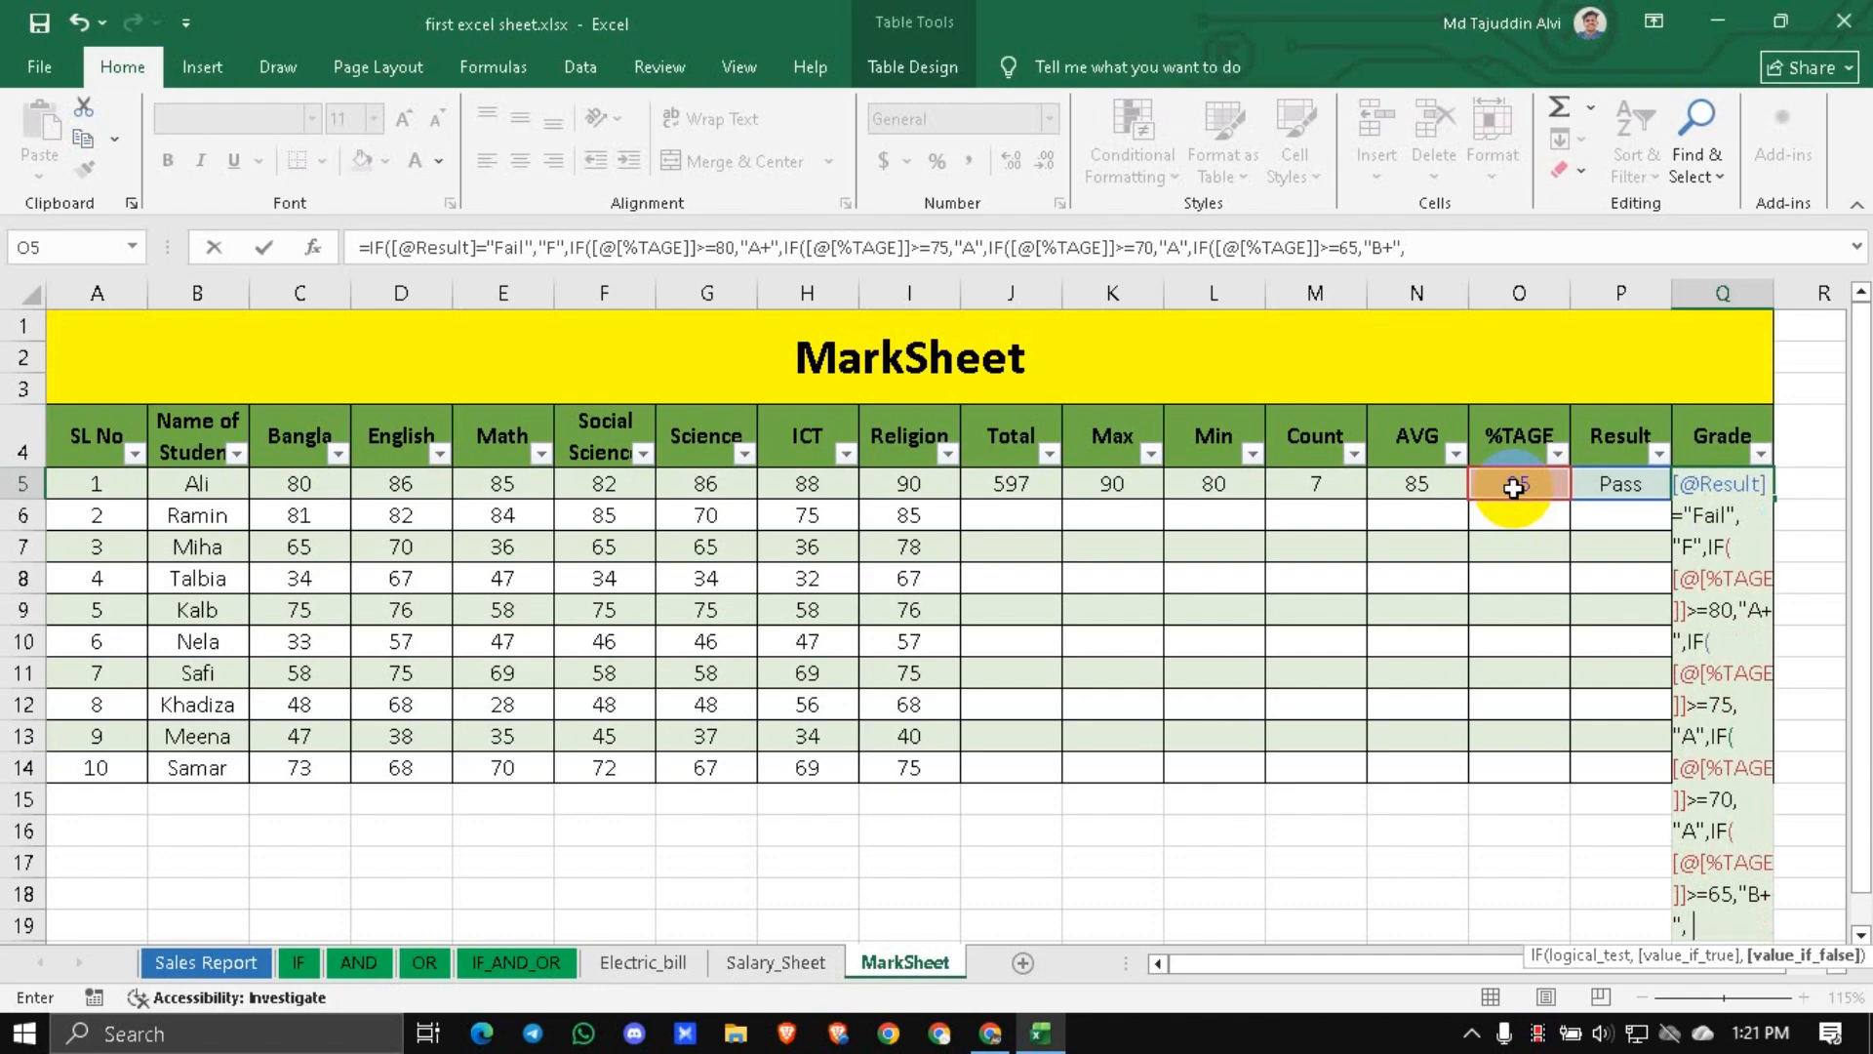
Nest an IF after the "B+" grade that tests [@[%TAGE]]>=60 with "B" as its true value, and open a further IF.
{"action": "type", "text": "IF("}
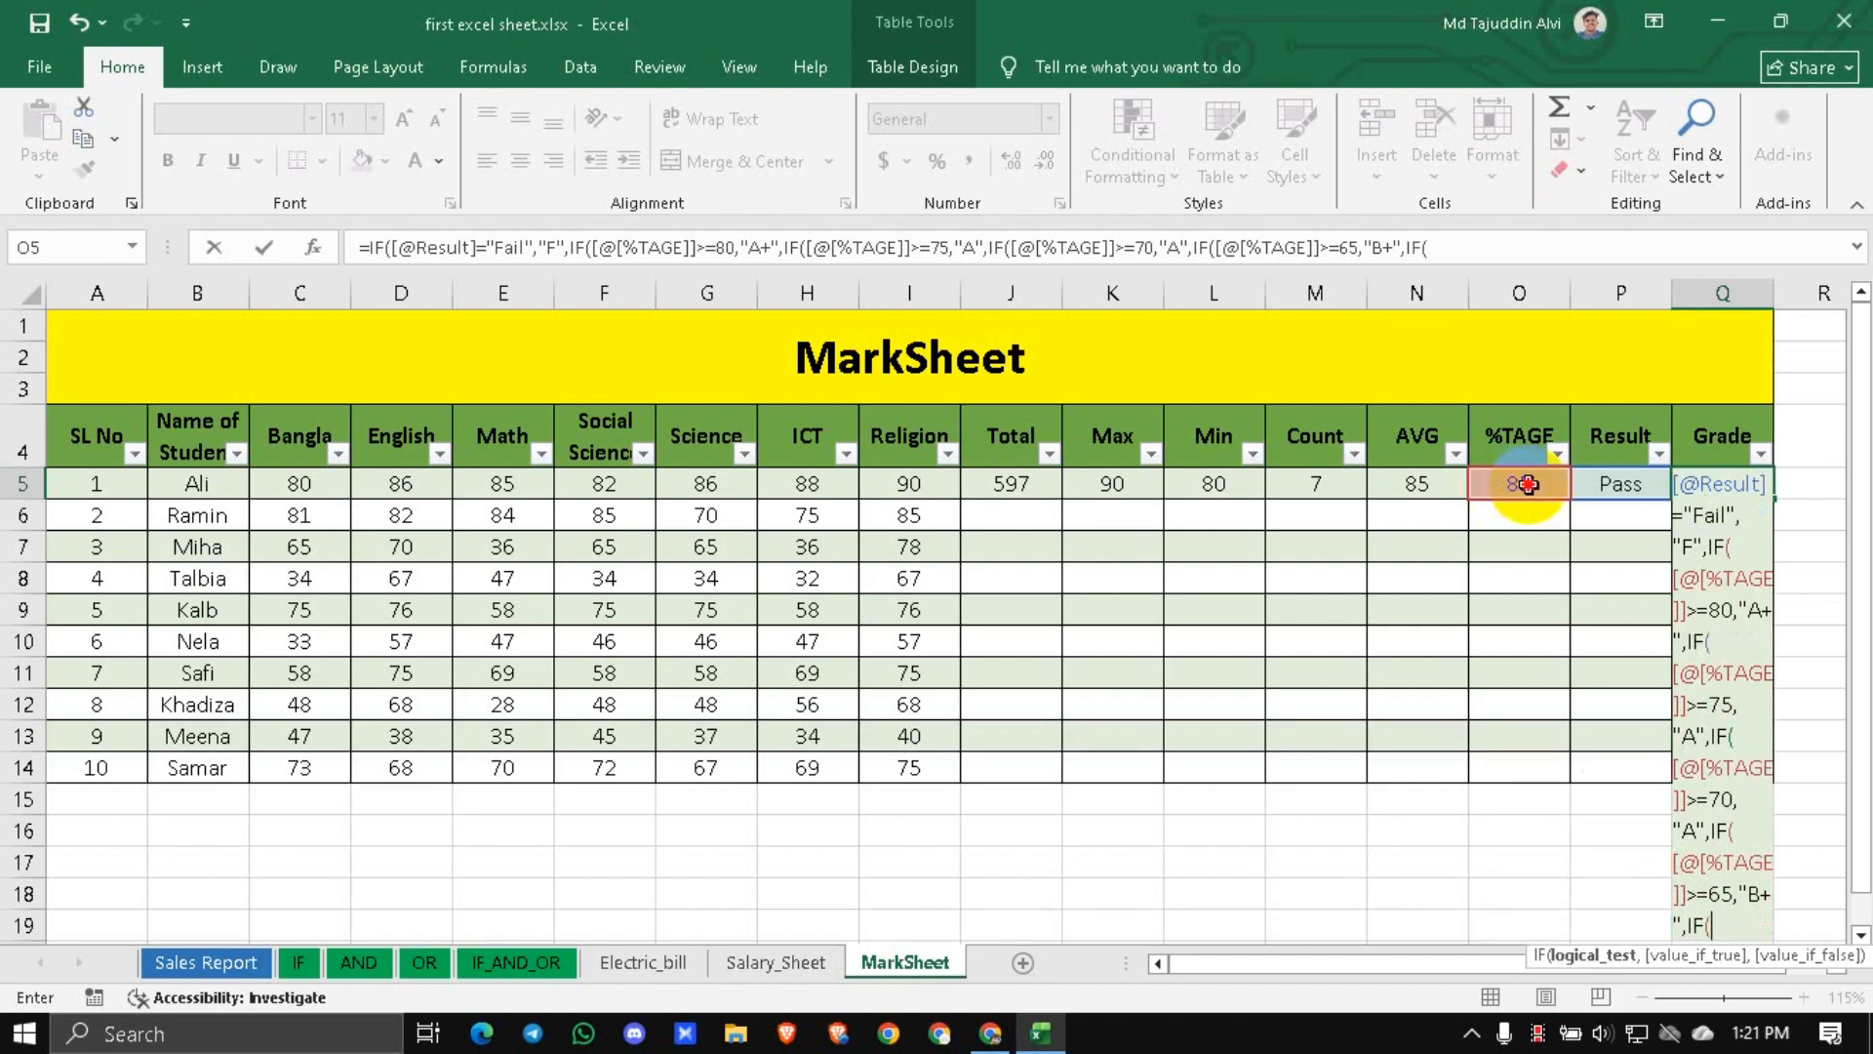
{"action": "left_click", "coordinate": [1528, 485]}
{"action": "type", "text": ">="}
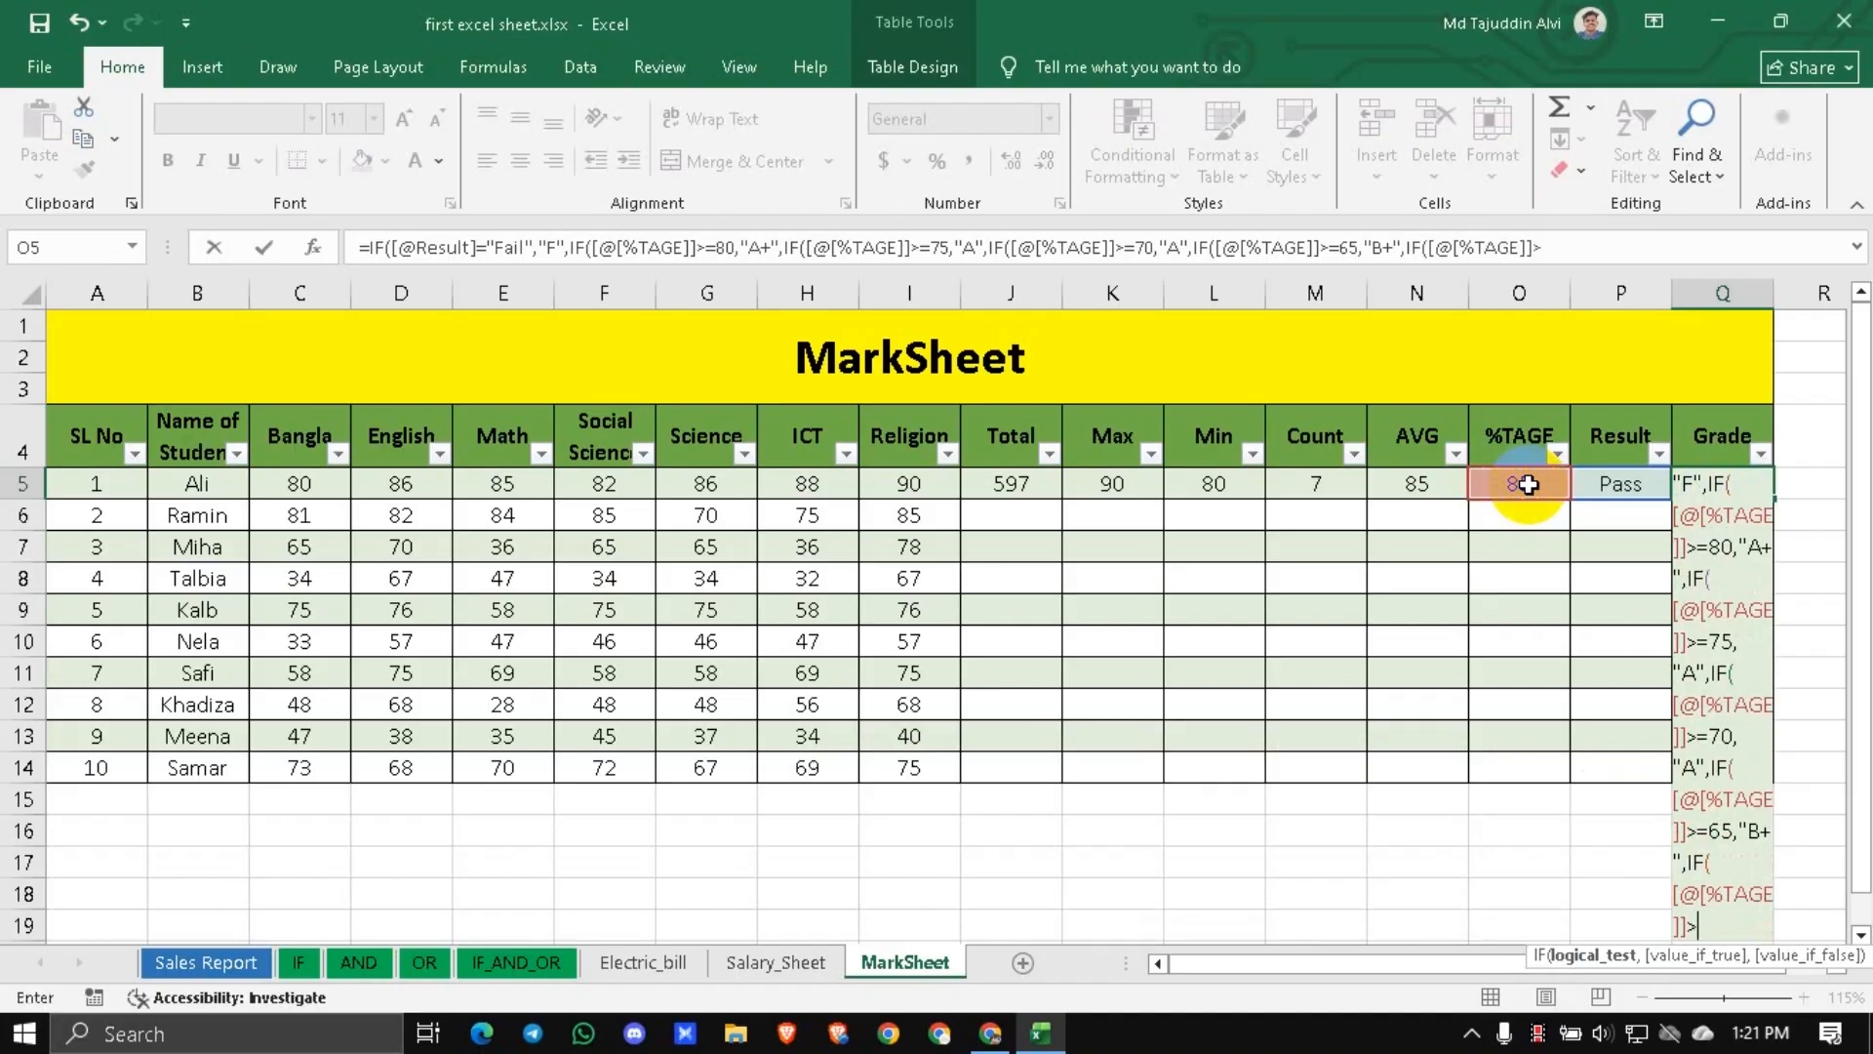
{"action": "type", "text": "60,\"AA"}
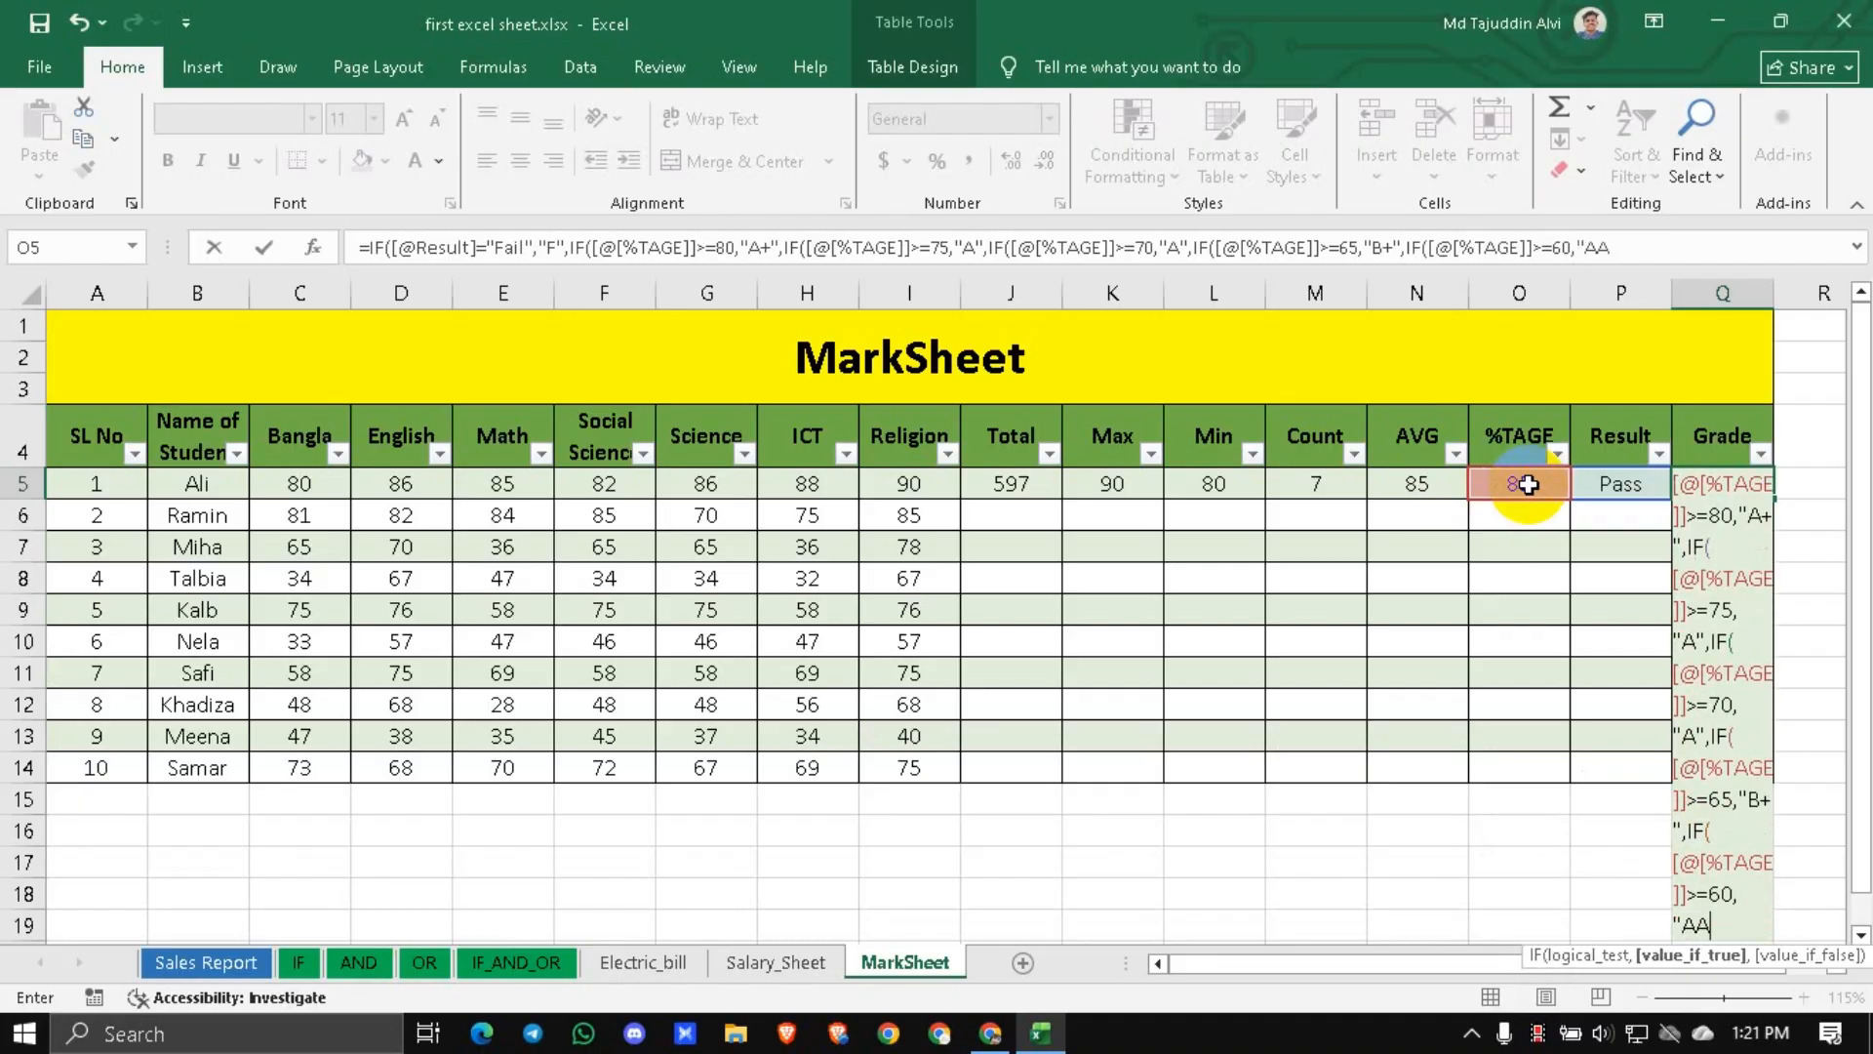
{"action": "key", "text": "BackSpace"}
{"action": "key", "text": "BackSpace"}
{"action": "type", "text": "B\",IF("}
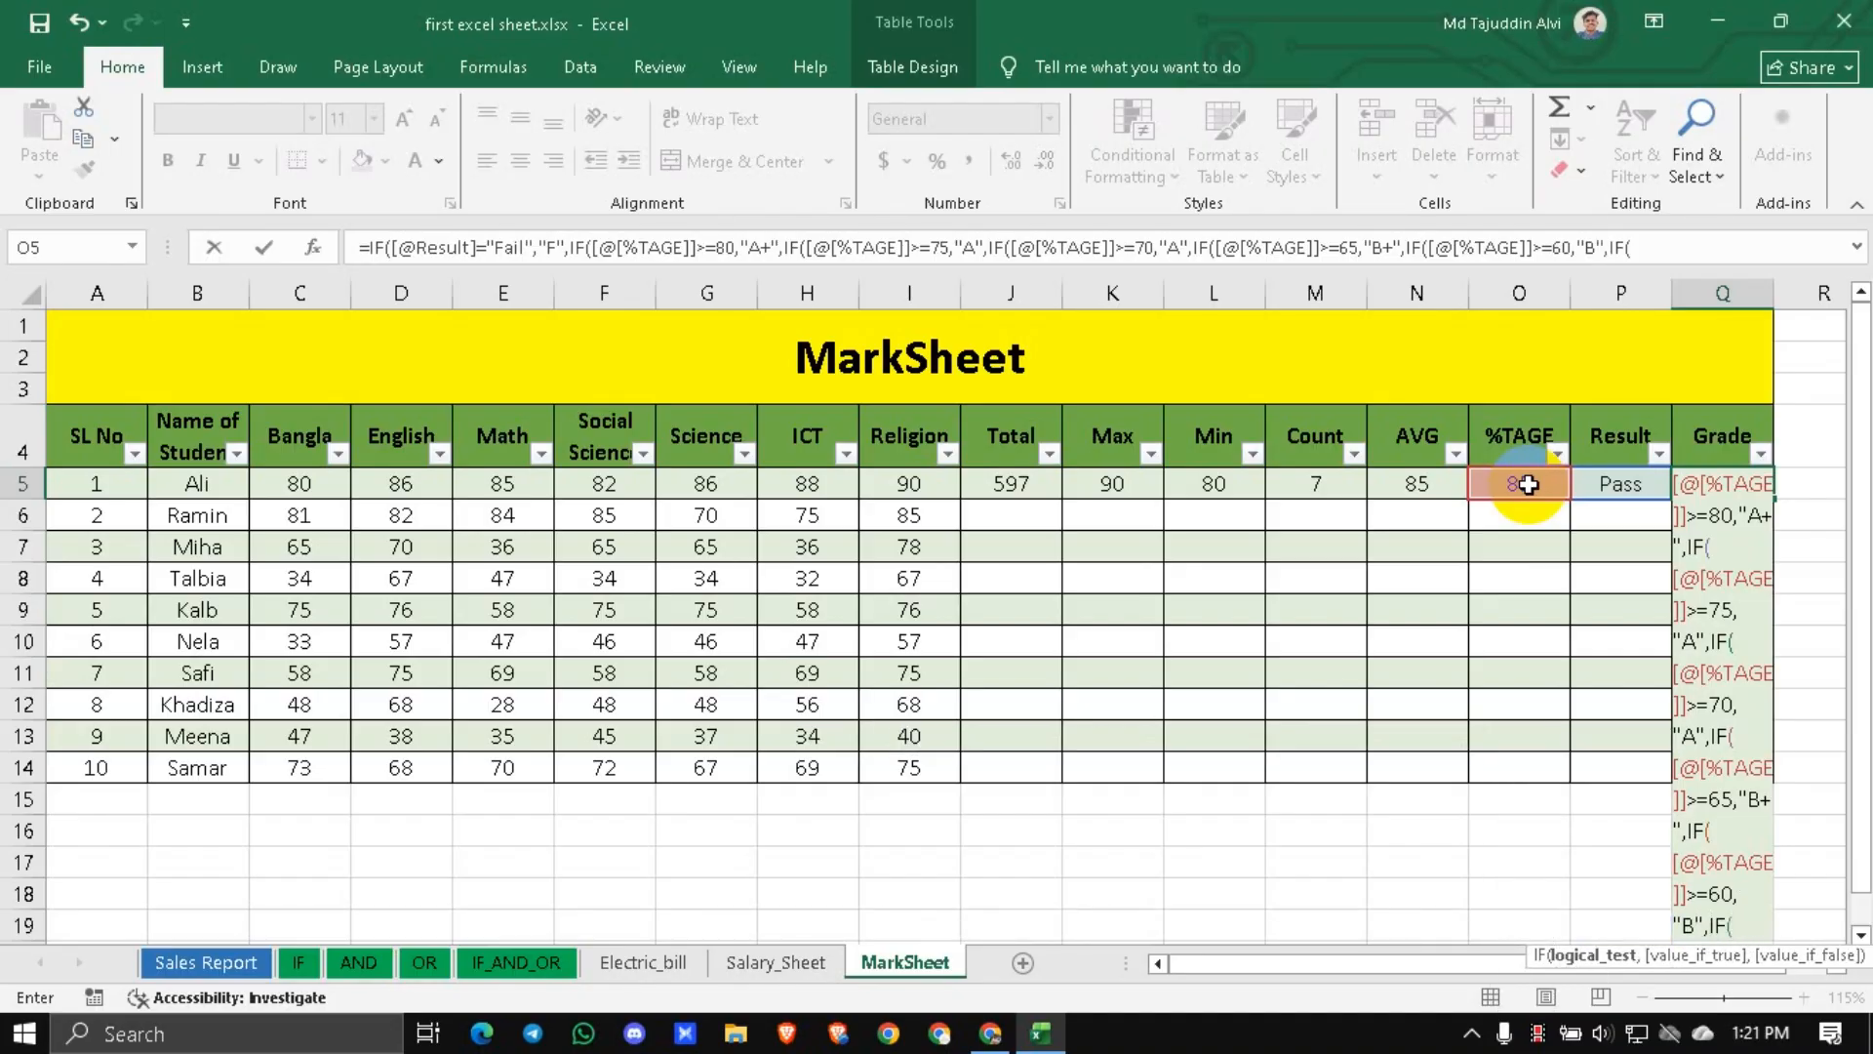
Make the IF after the "B" grade test [@[%TAGE]]>=55 and give "C" as its true value.
{"action": "left_click", "coordinate": [1528, 484]}
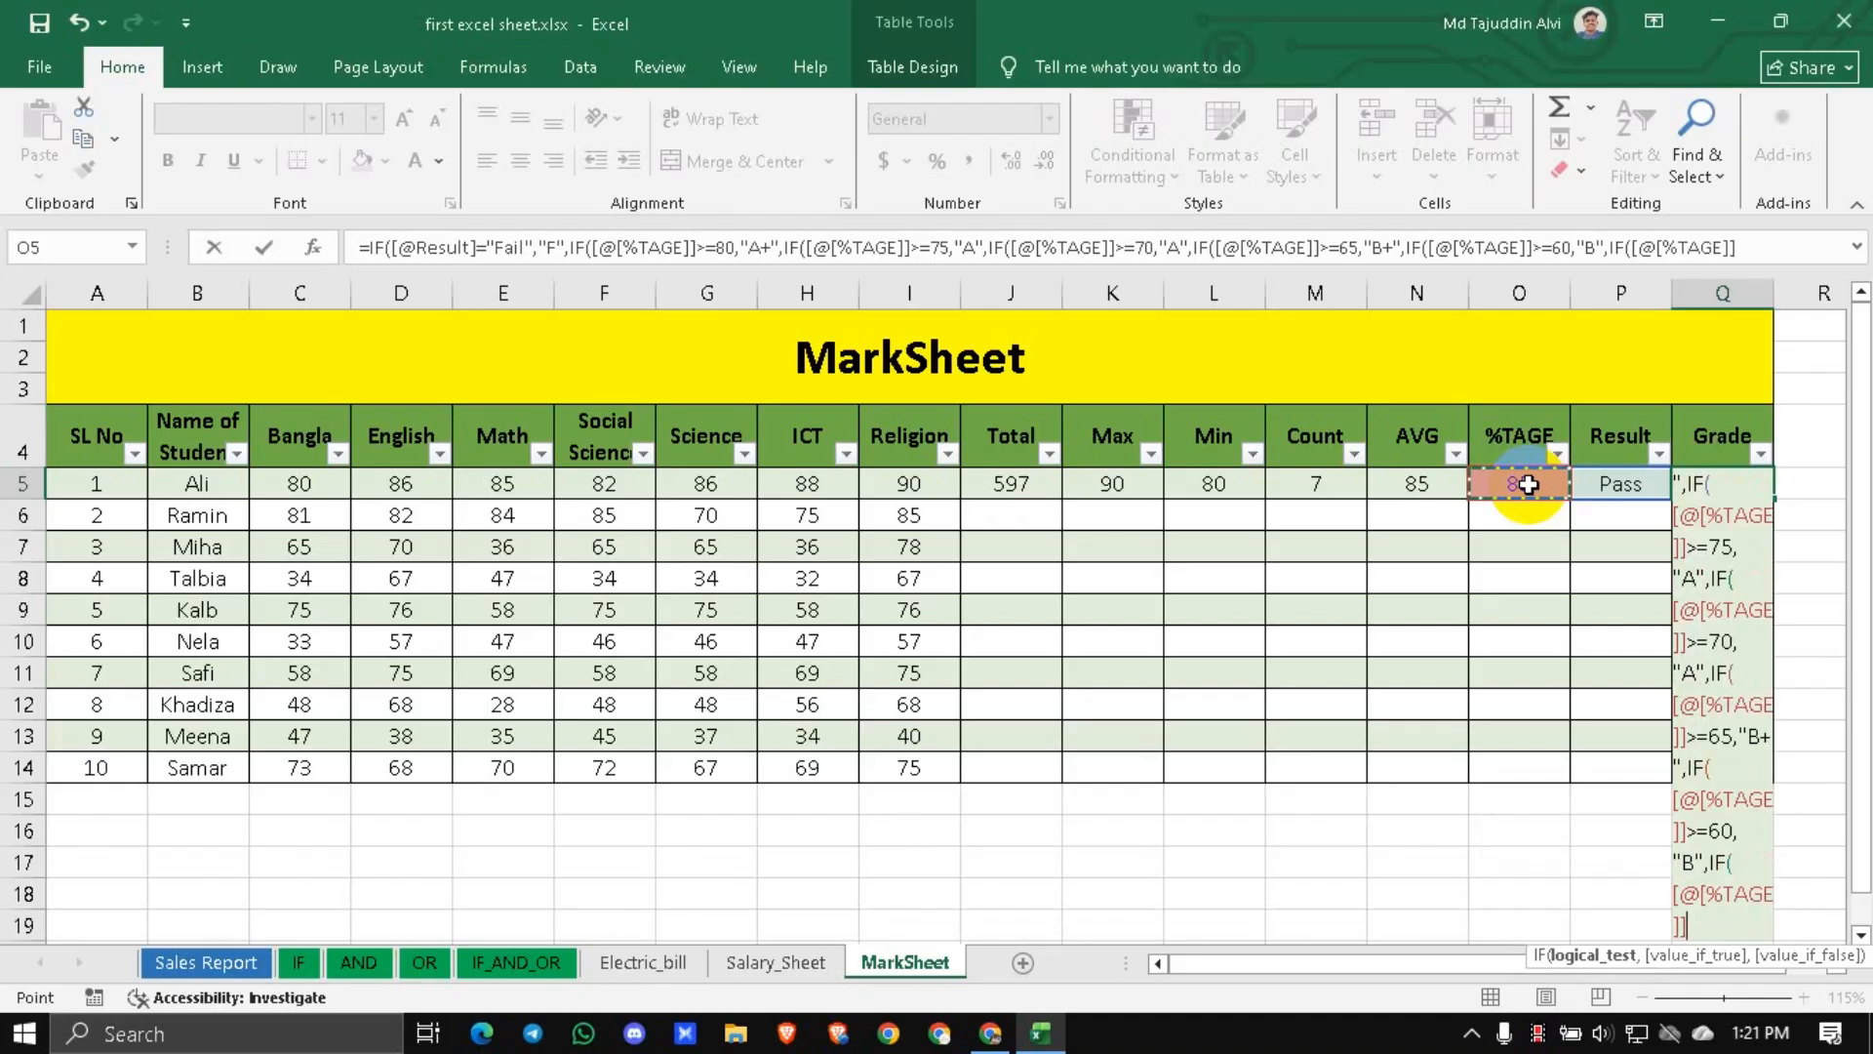
{"action": "type", "text": ">="}
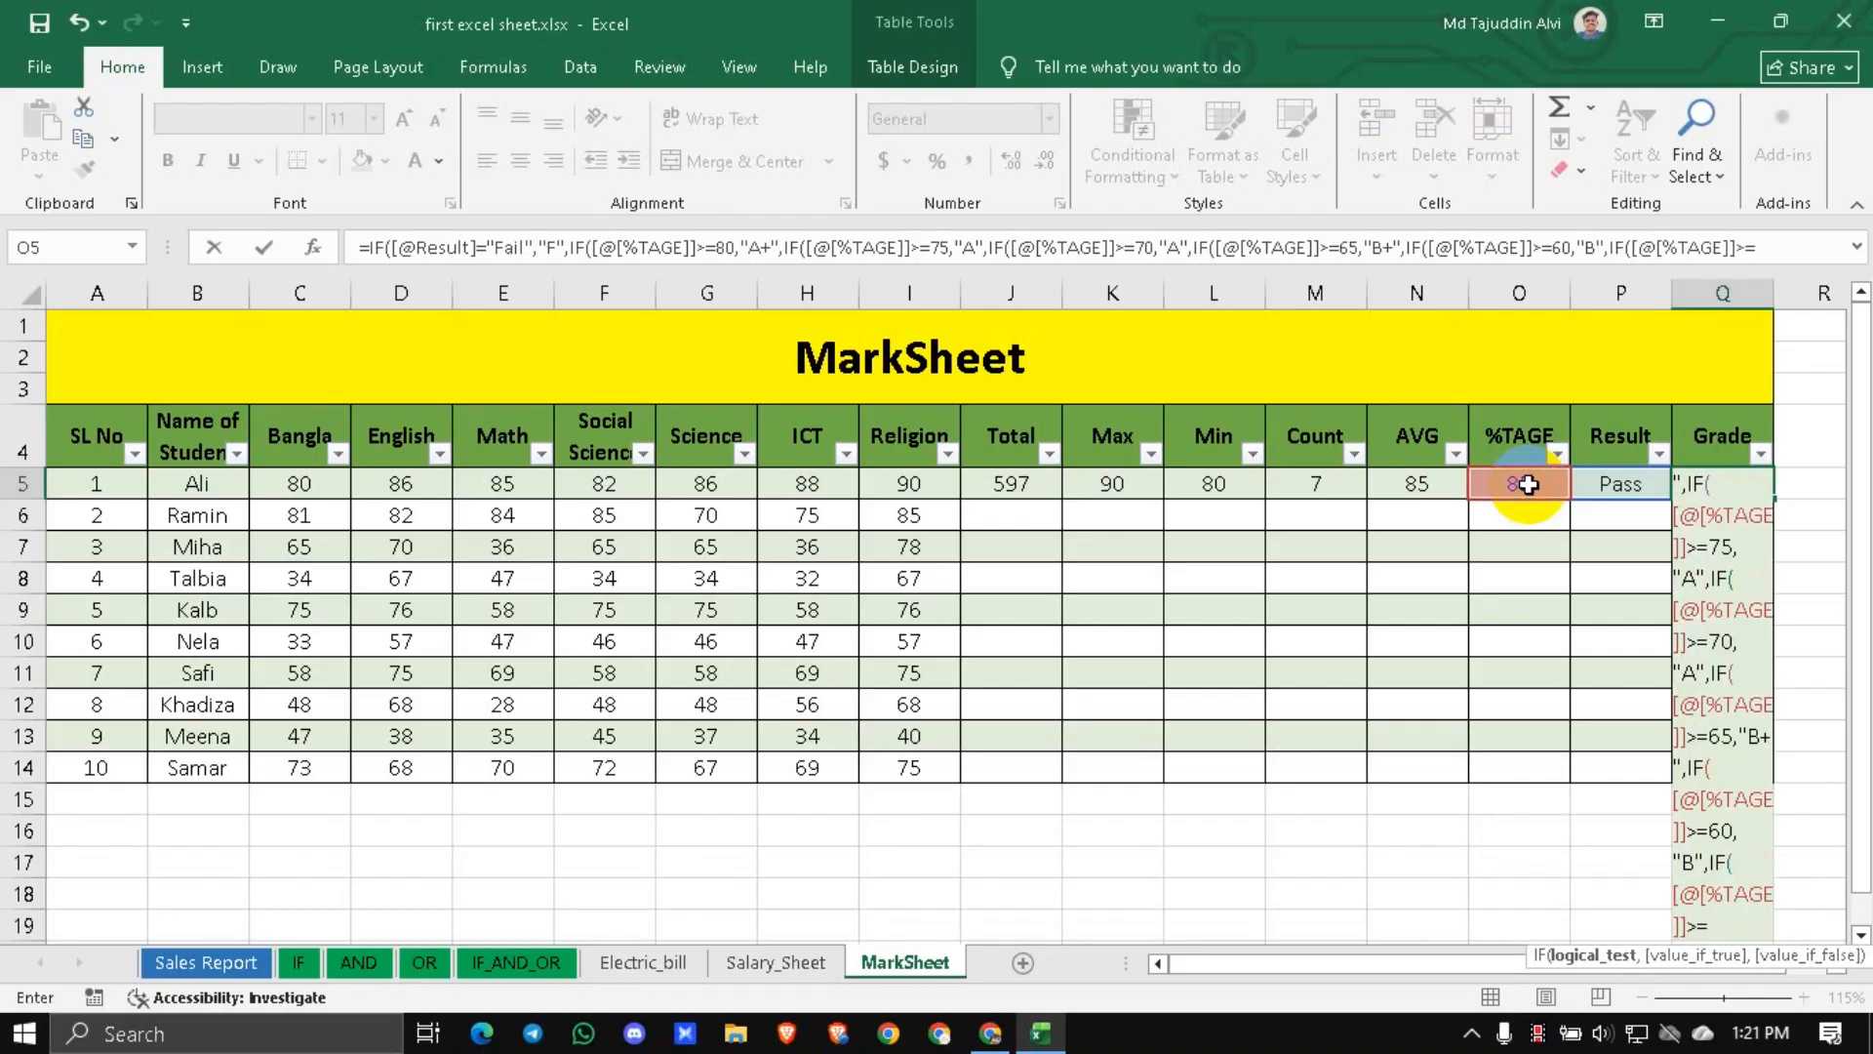
{"action": "type", "text": "55,"}
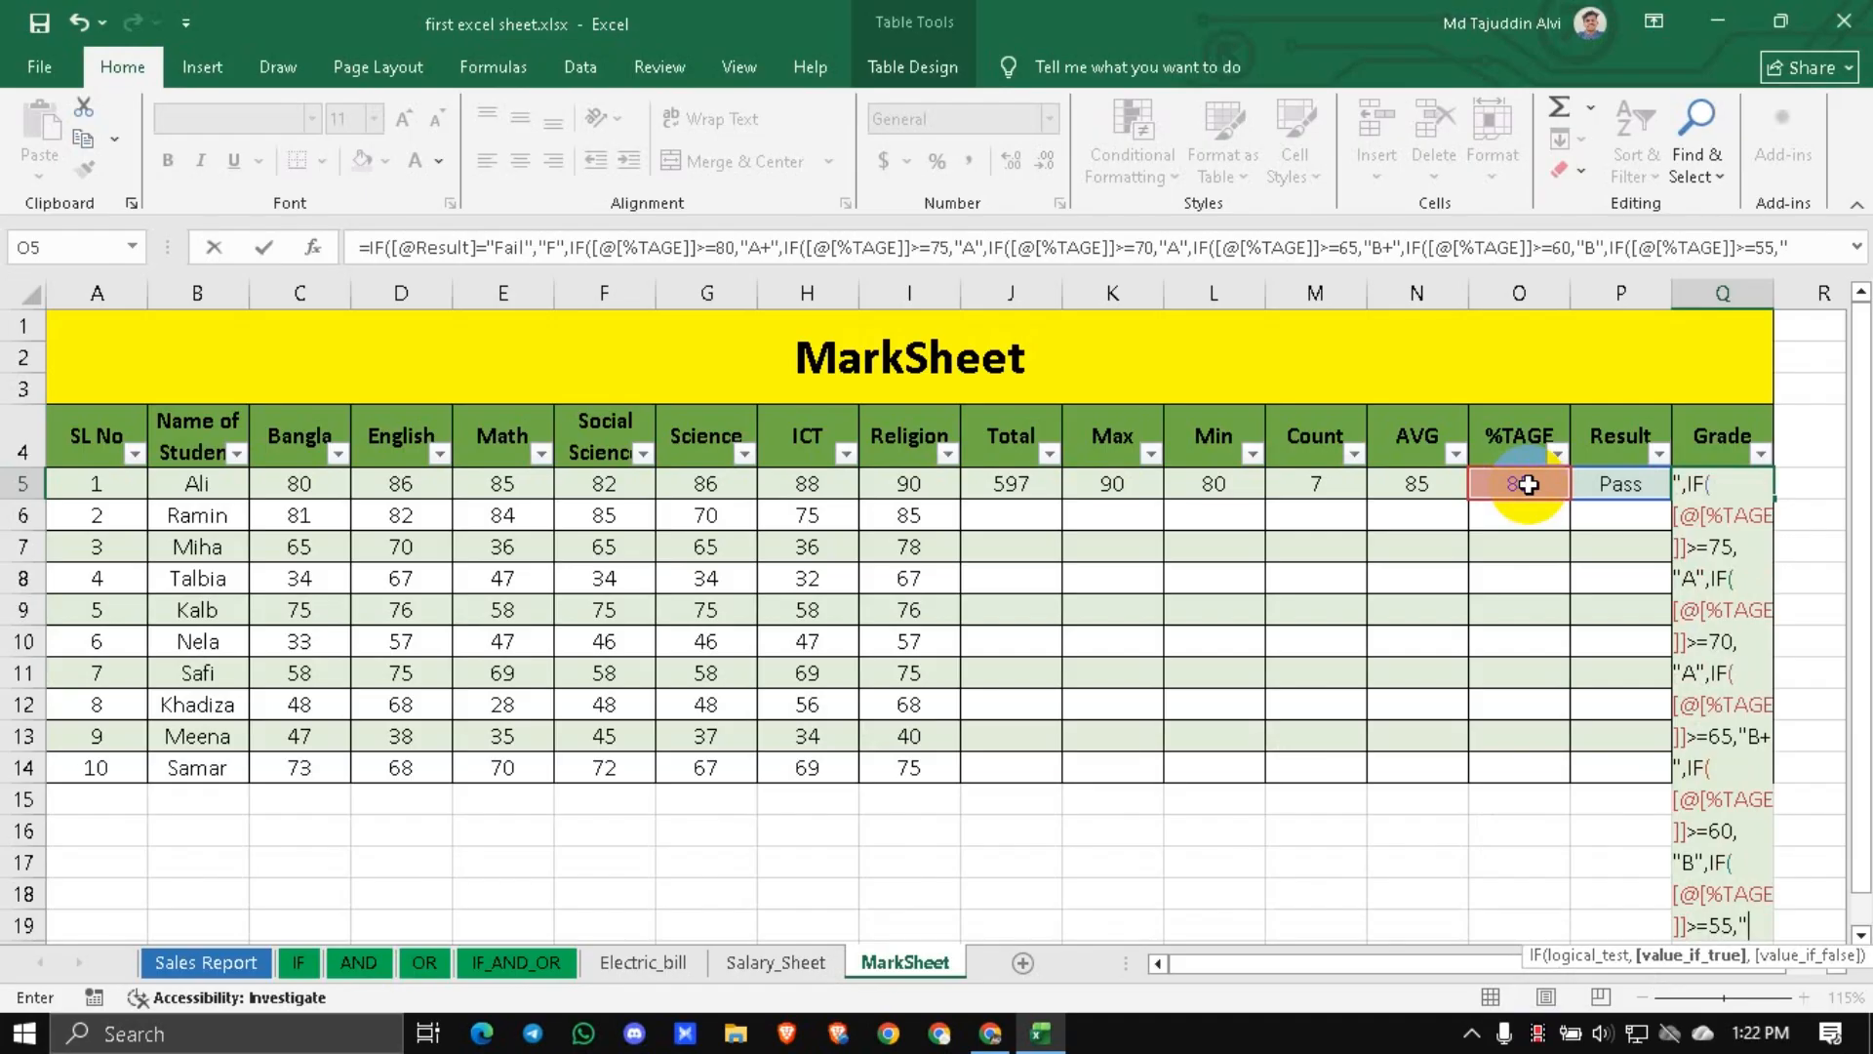
{"action": "type", "text": "C\","}
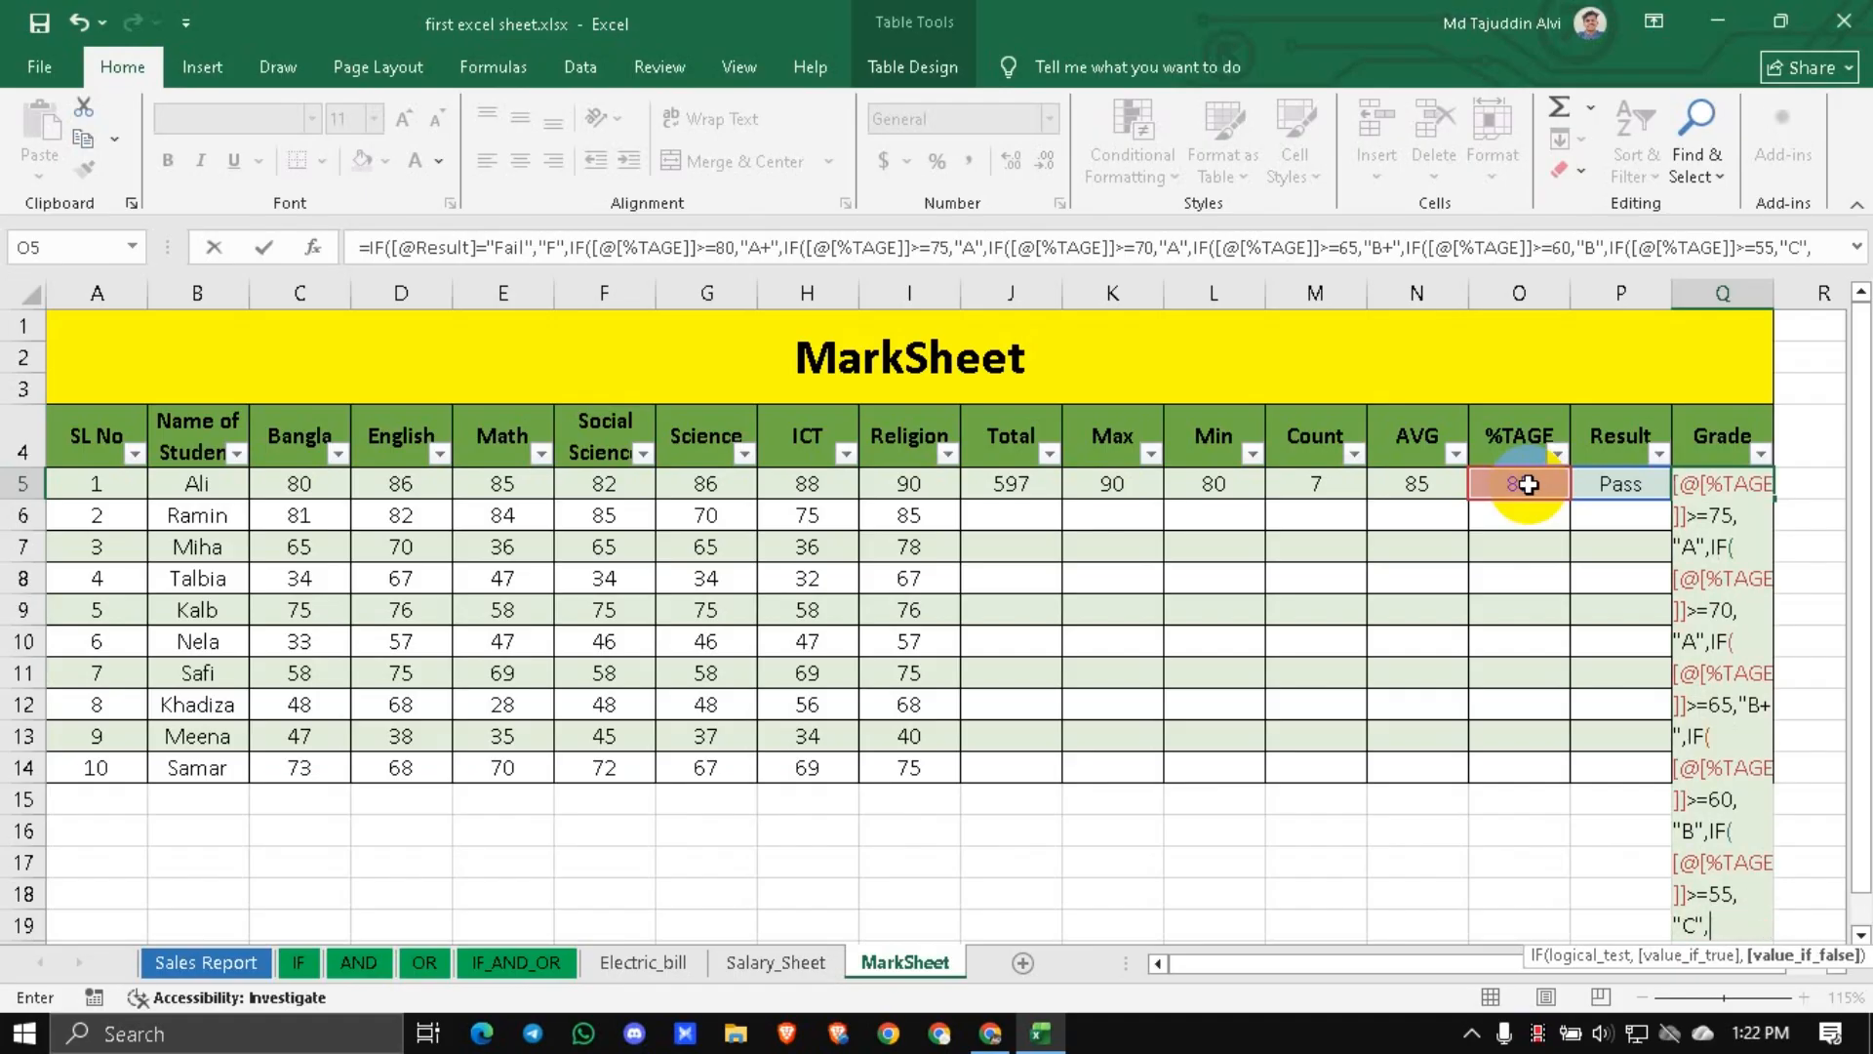
Nest another IF after the "C" grade that tests [@[%TAGE]]>=50 and gives "D" as its true value.
{"action": "type", "text": "IF("}
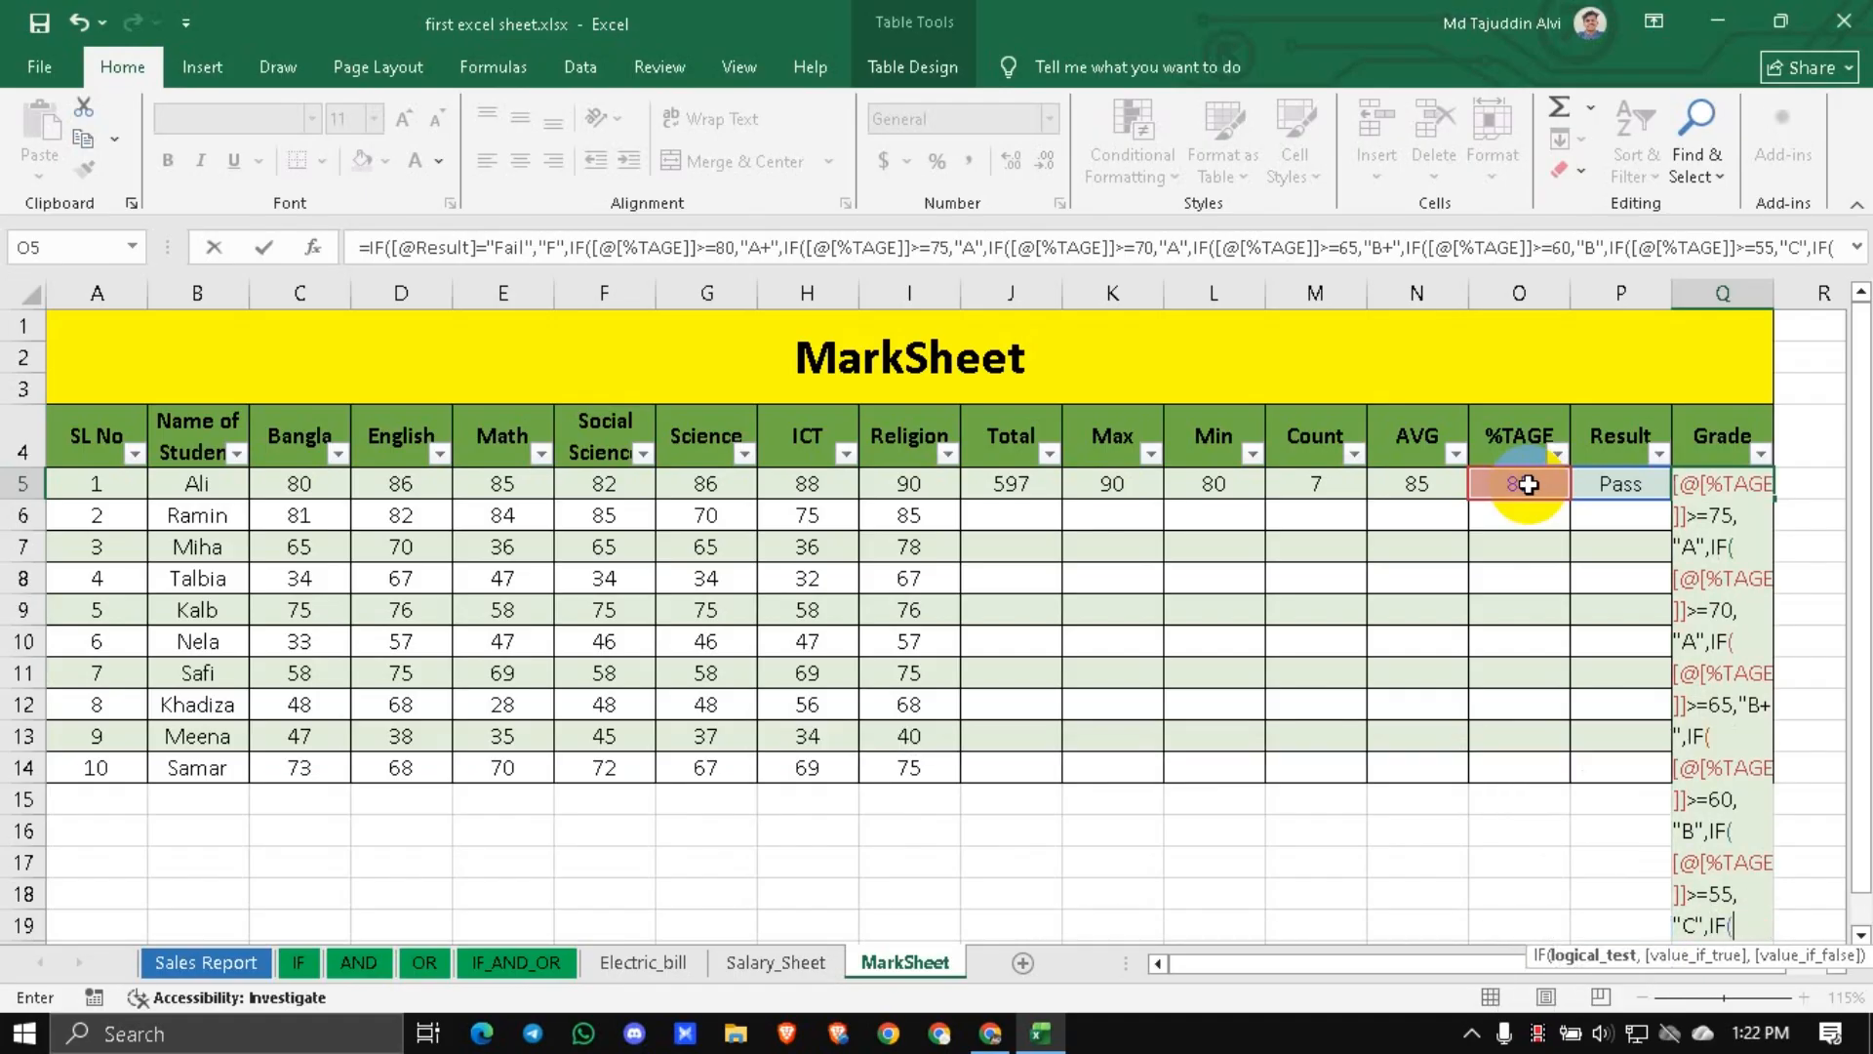
{"action": "left_click", "coordinate": [1528, 484]}
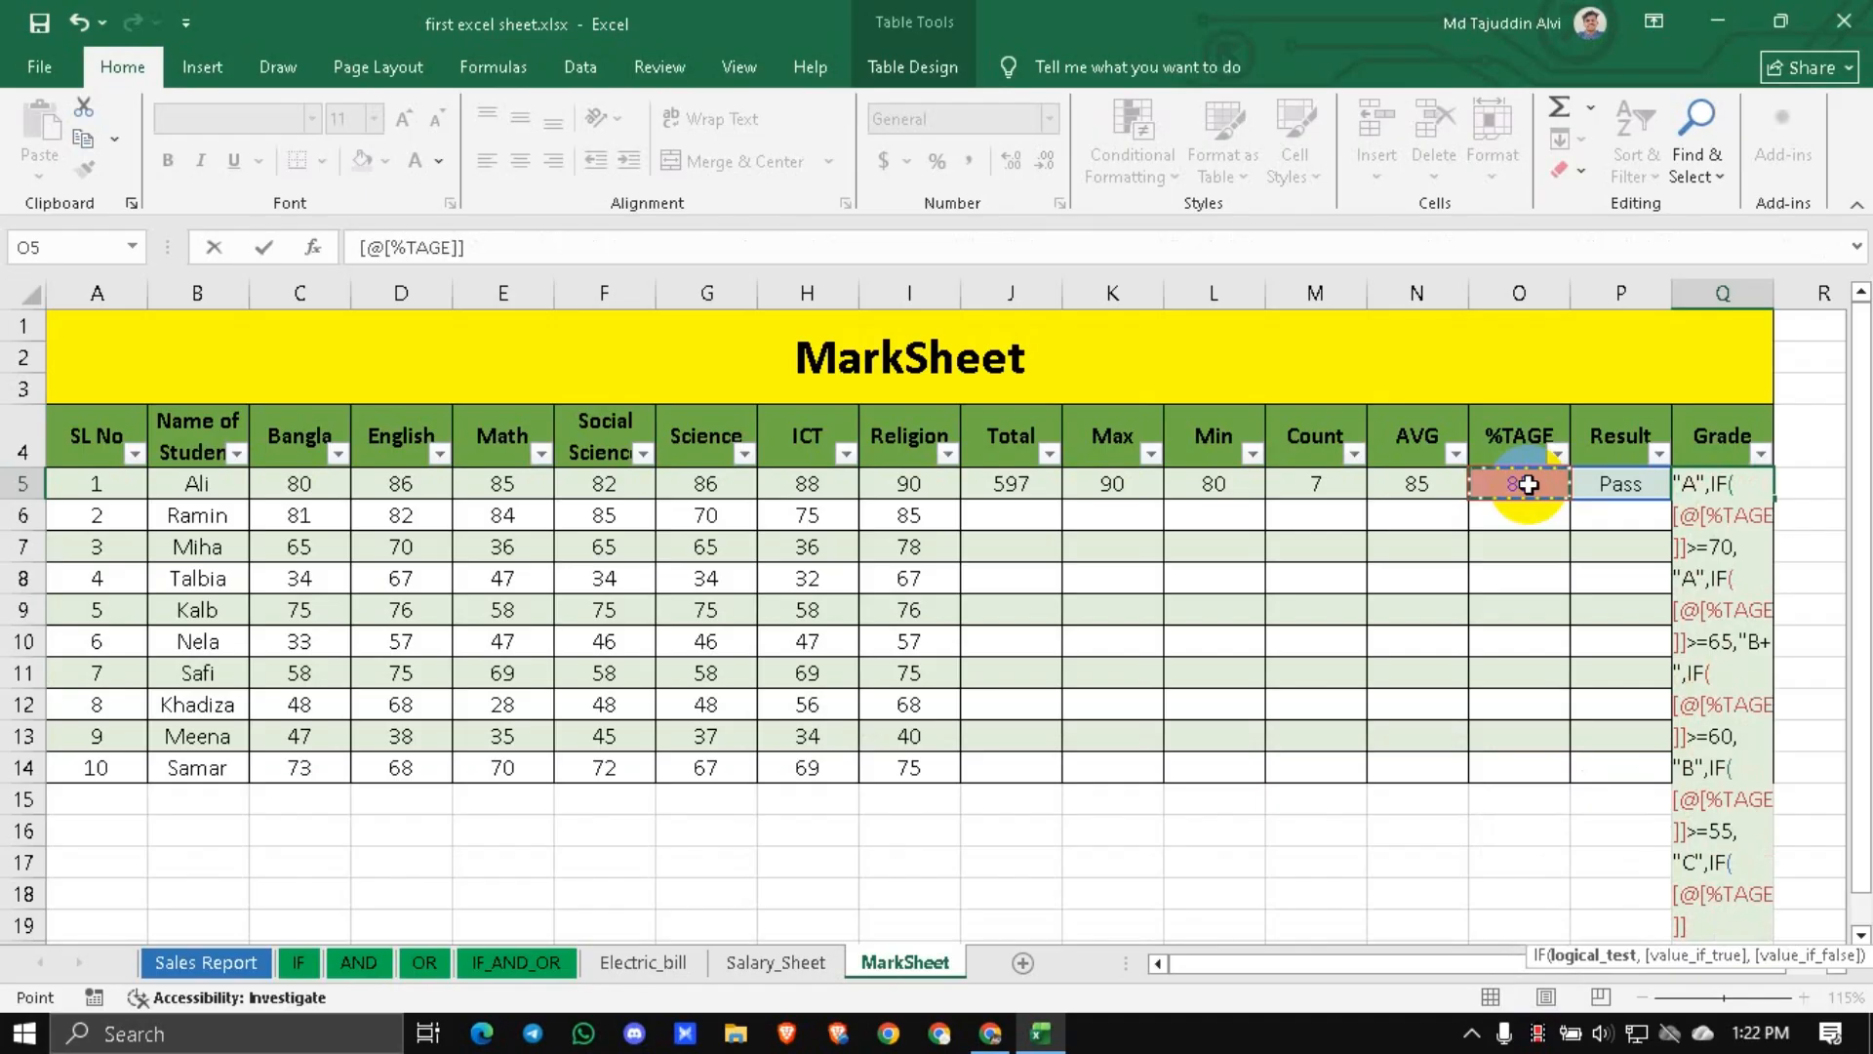
{"action": "type", "text": ">="}
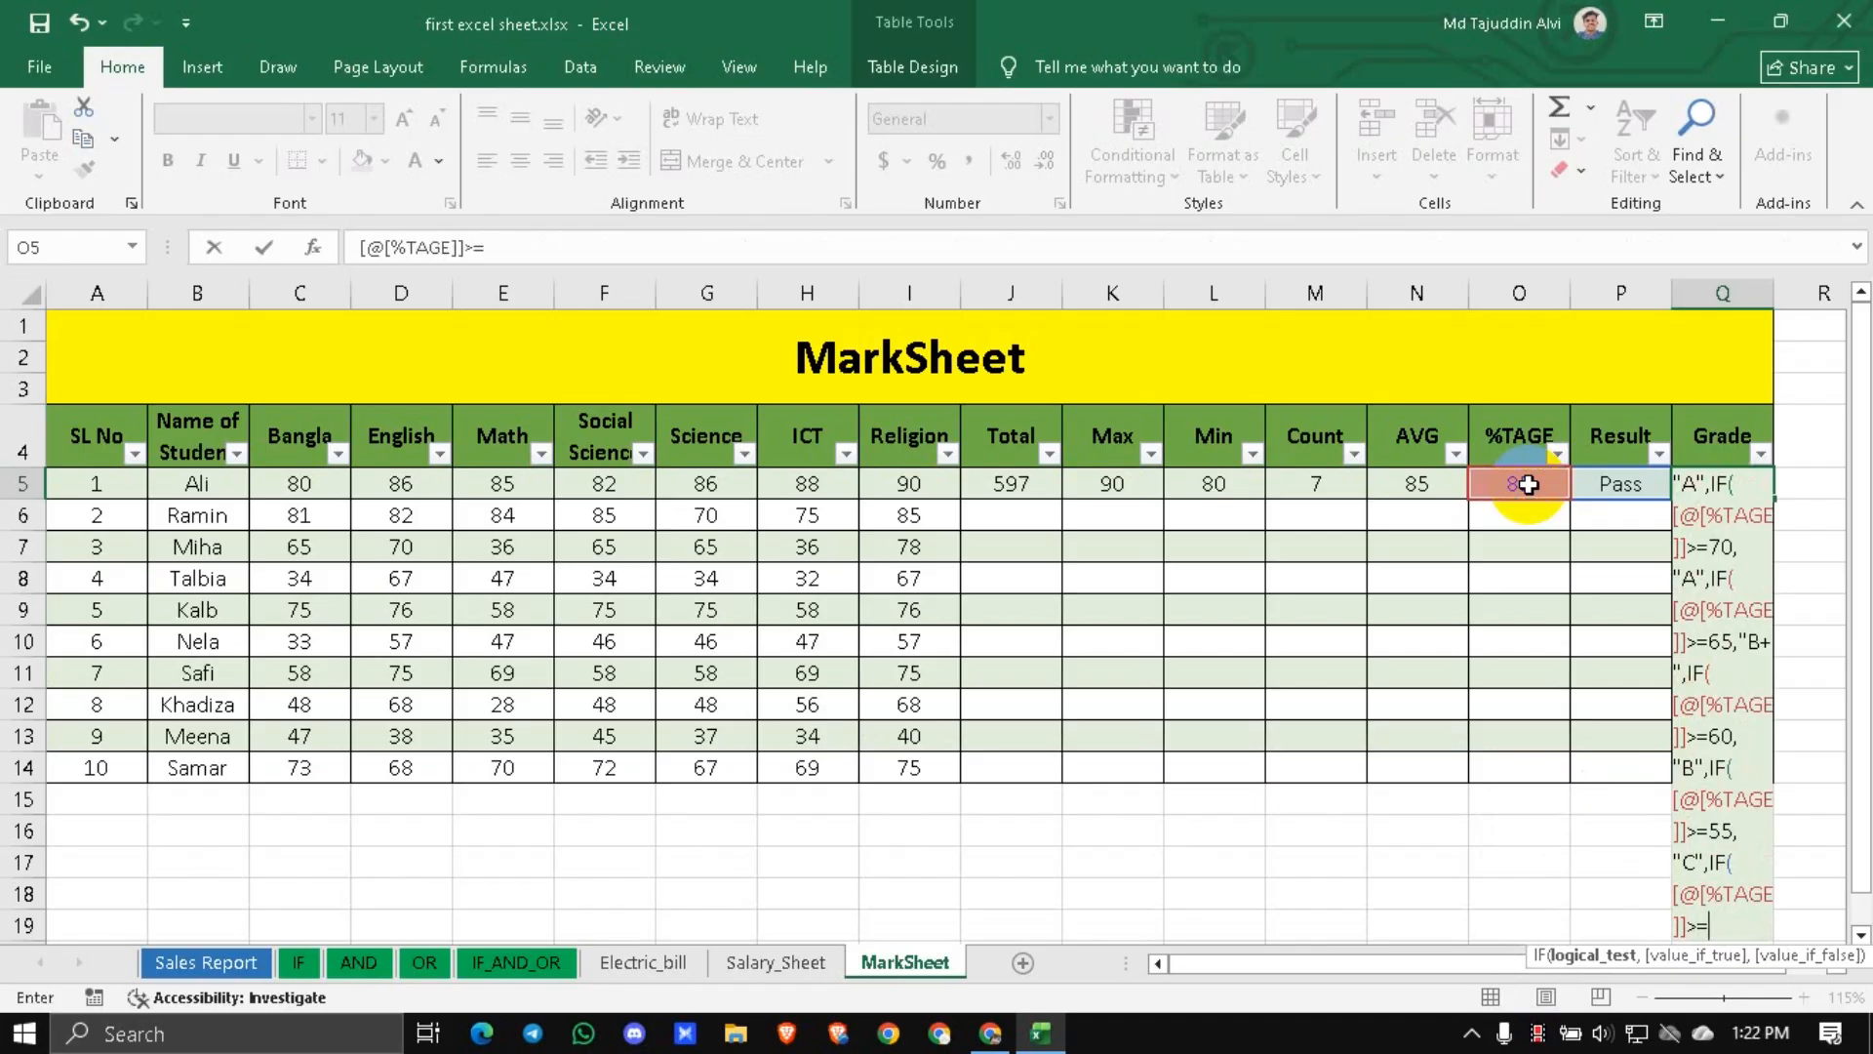
{"action": "type", "text": "50"}
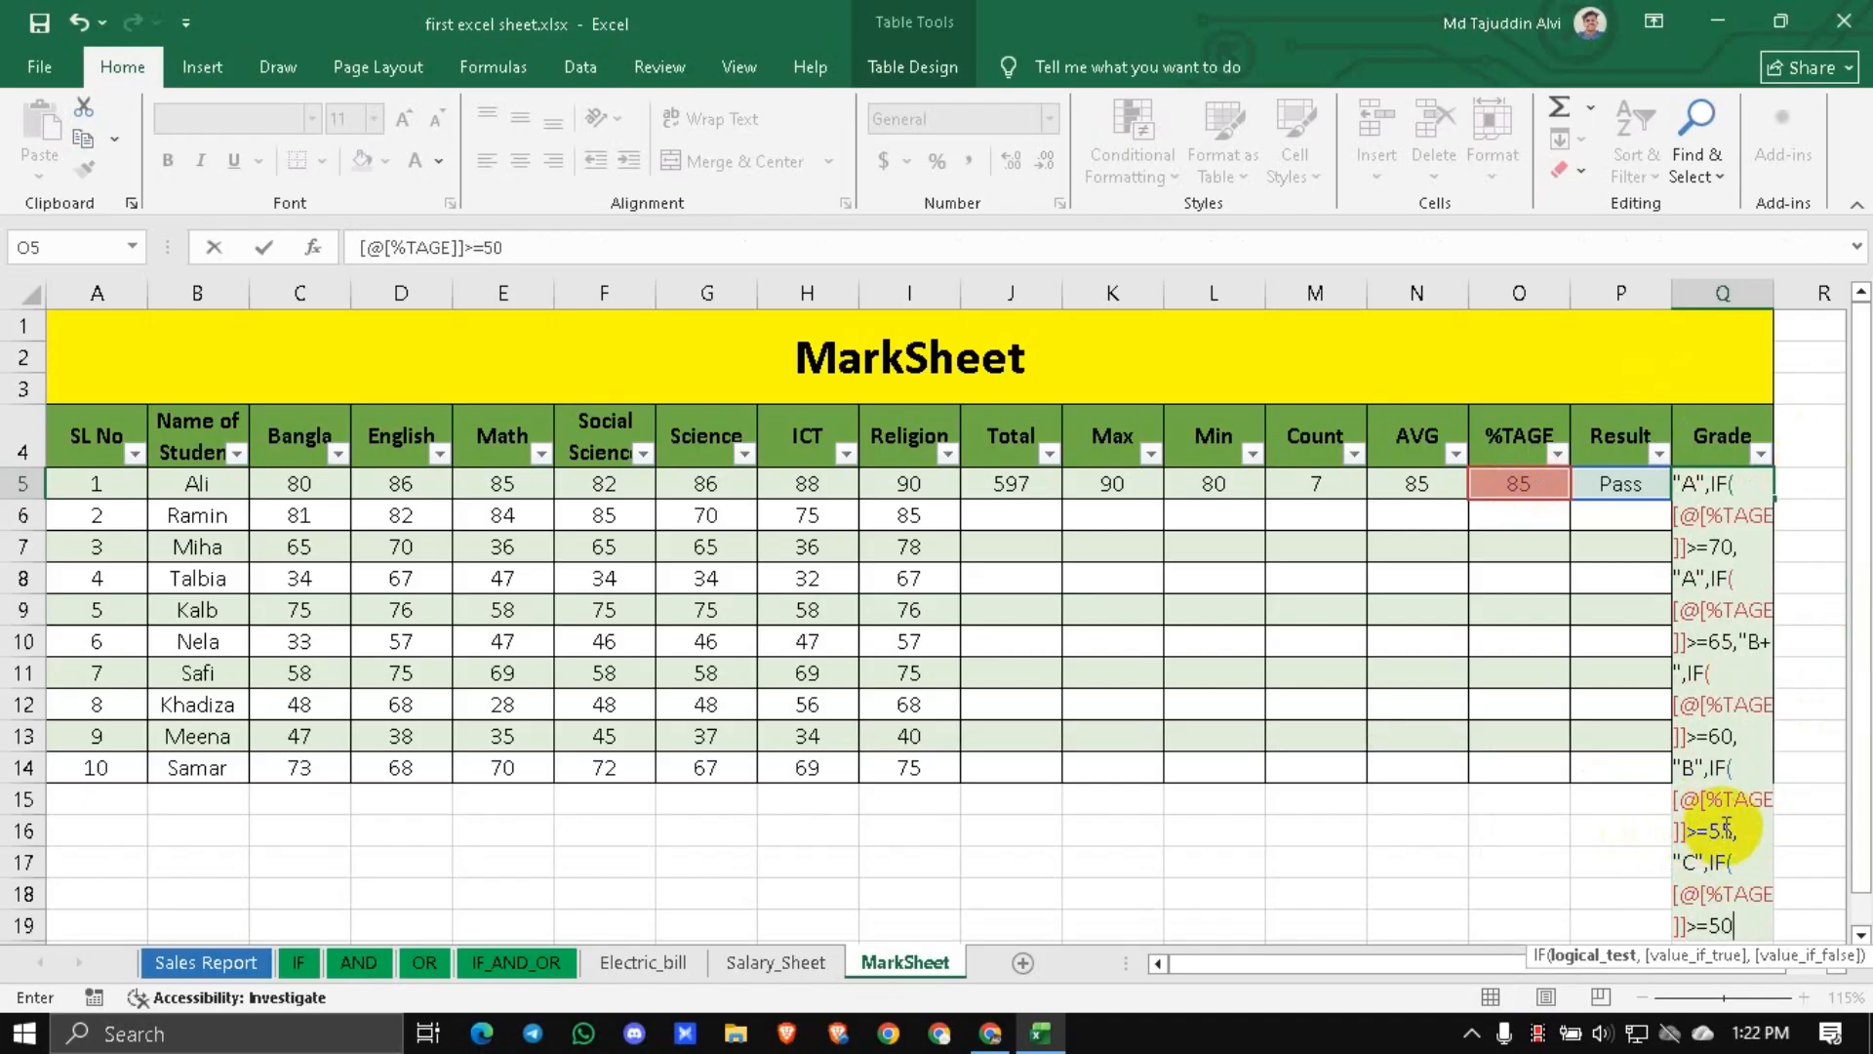
{"action": "left_click", "coordinate": [1747, 921]}
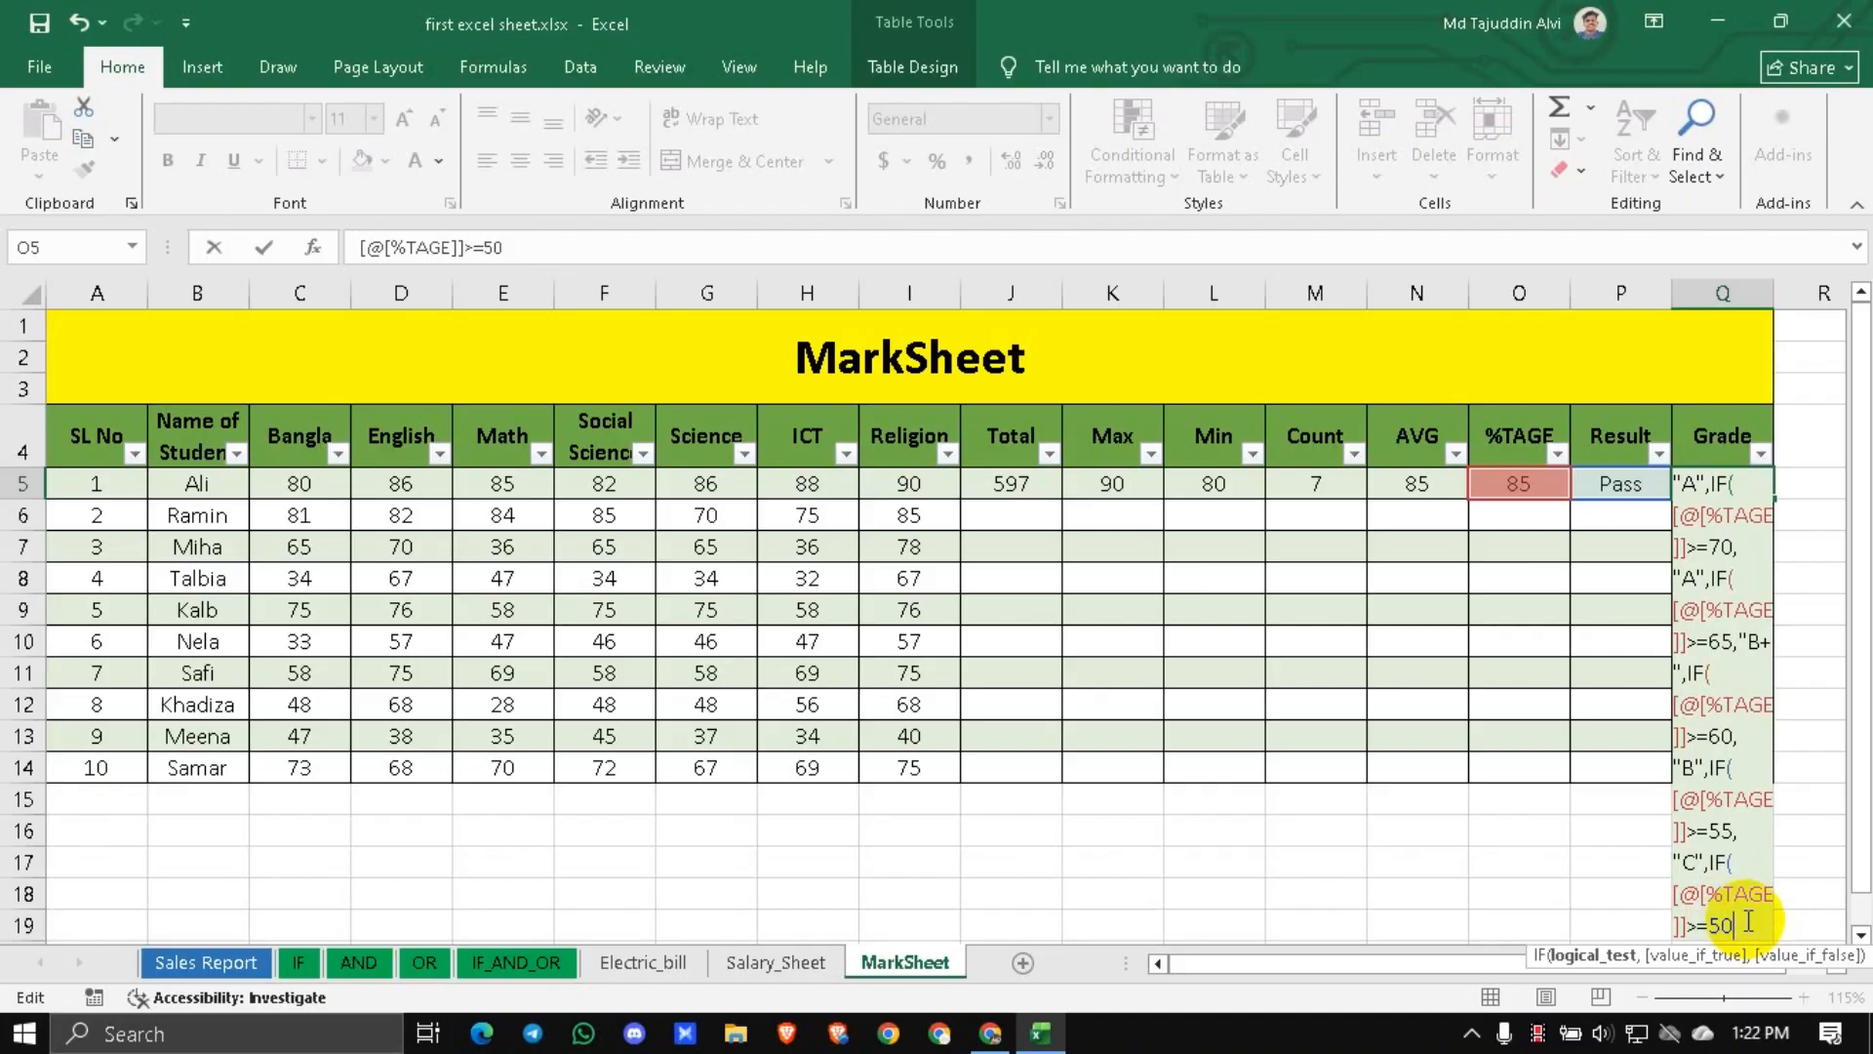
{"action": "type", "text": "D"}
{"action": "key", "text": "BackSpace"}
{"action": "type", "text": ",\"D"}
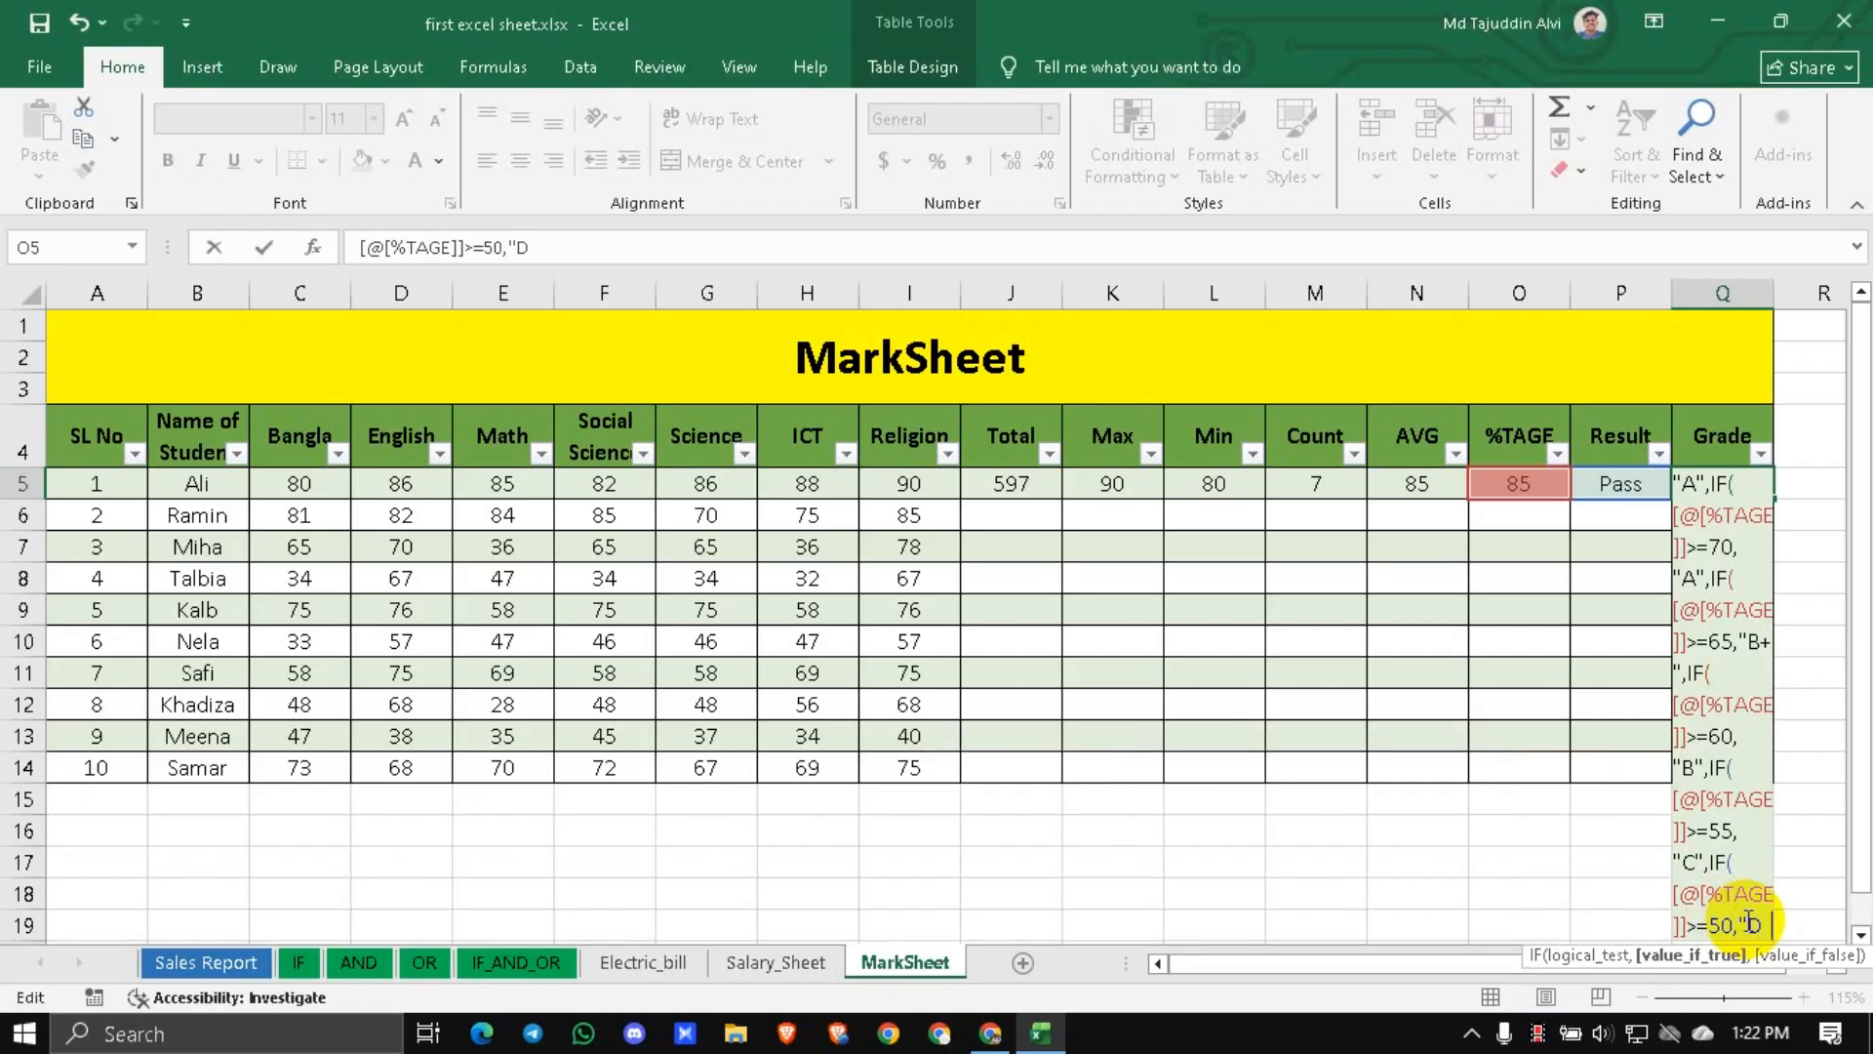
{"action": "type", "text": "\","}
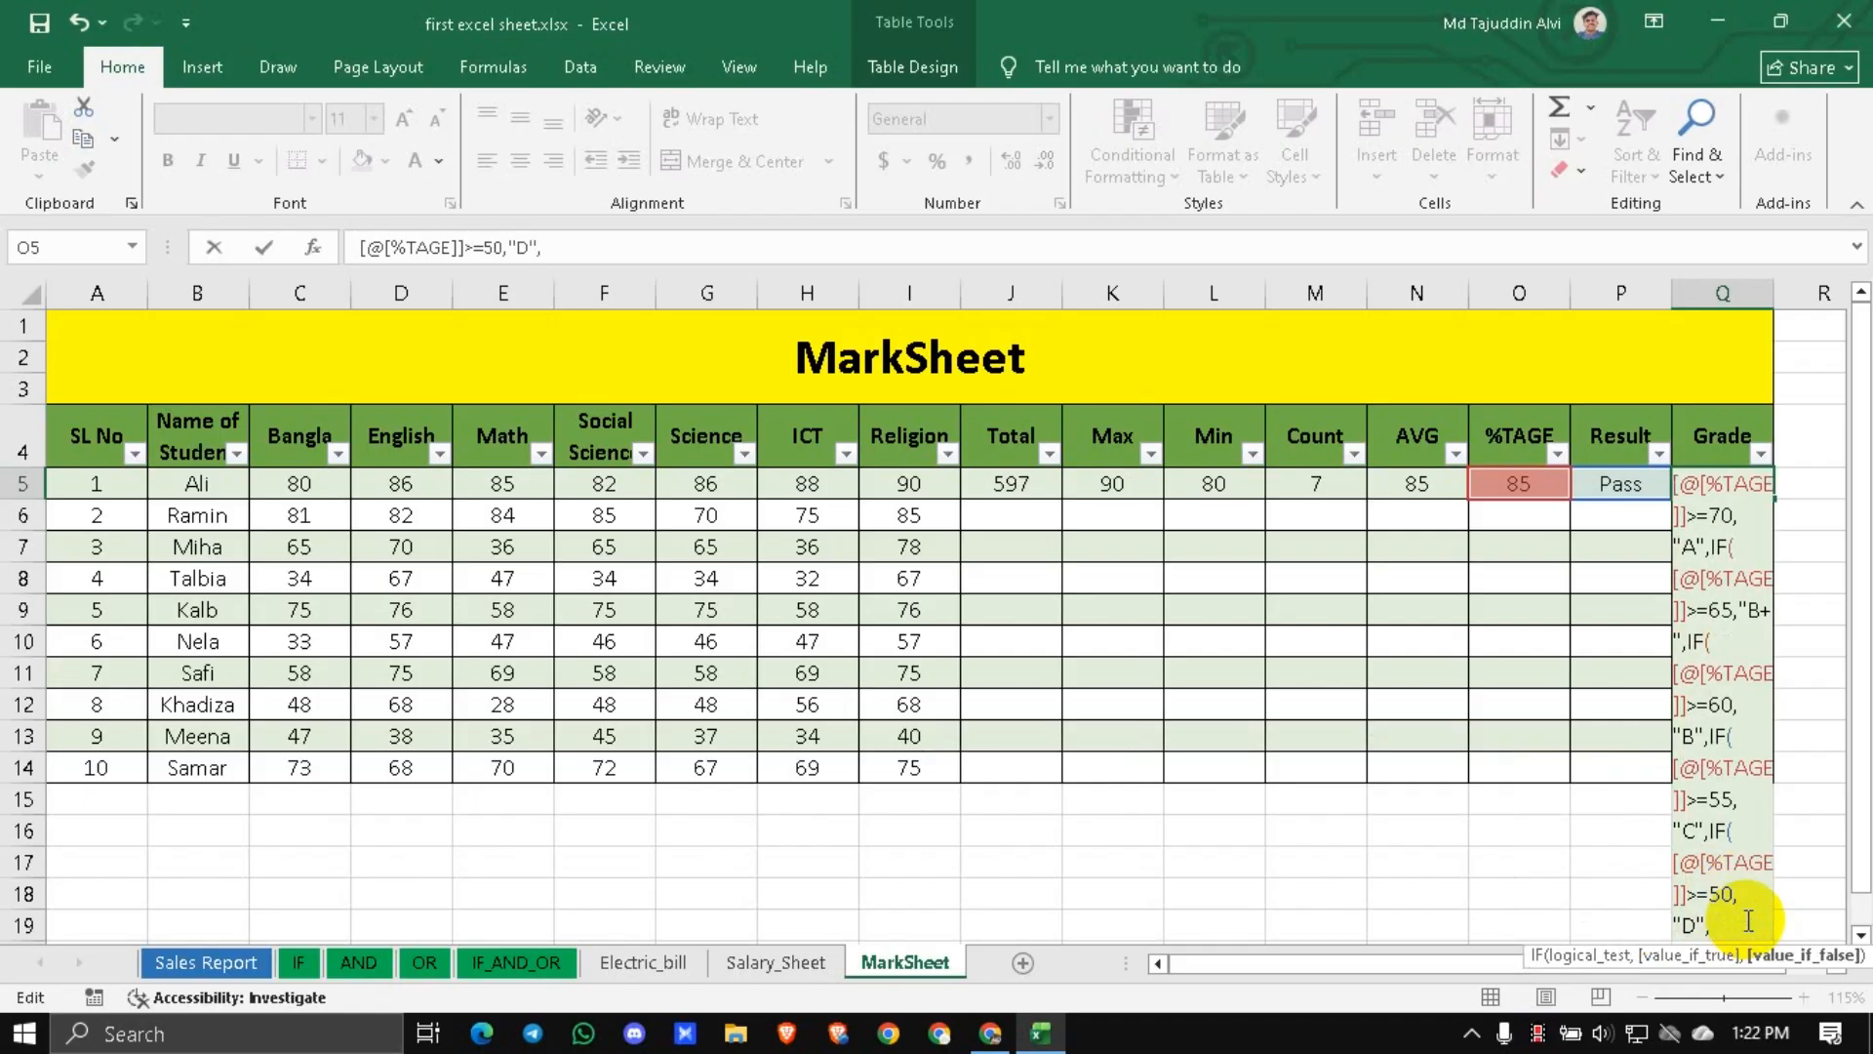
Nest another IF after the "D" grade that tests [@[%TAGE]]>=40 and gives "E" as its true value.
{"action": "type", "text": "IF("}
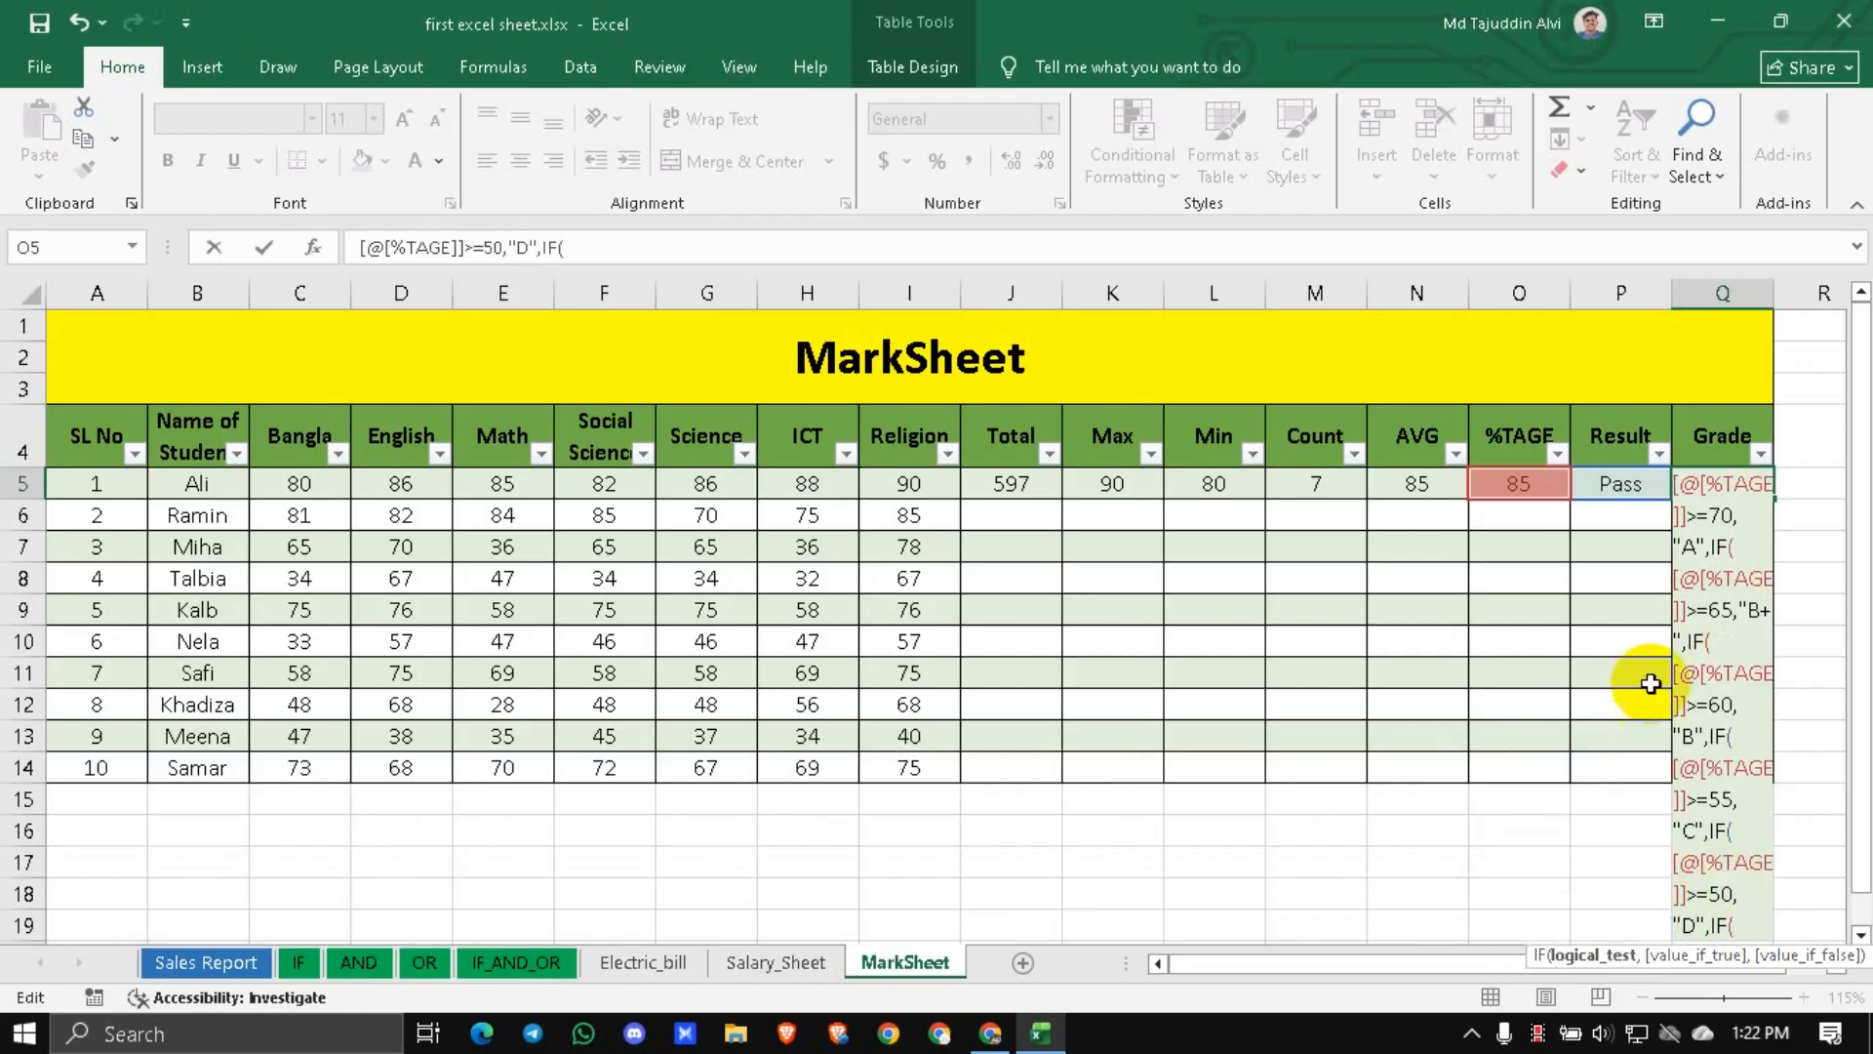
{"action": "left_click", "coordinate": [1525, 483]}
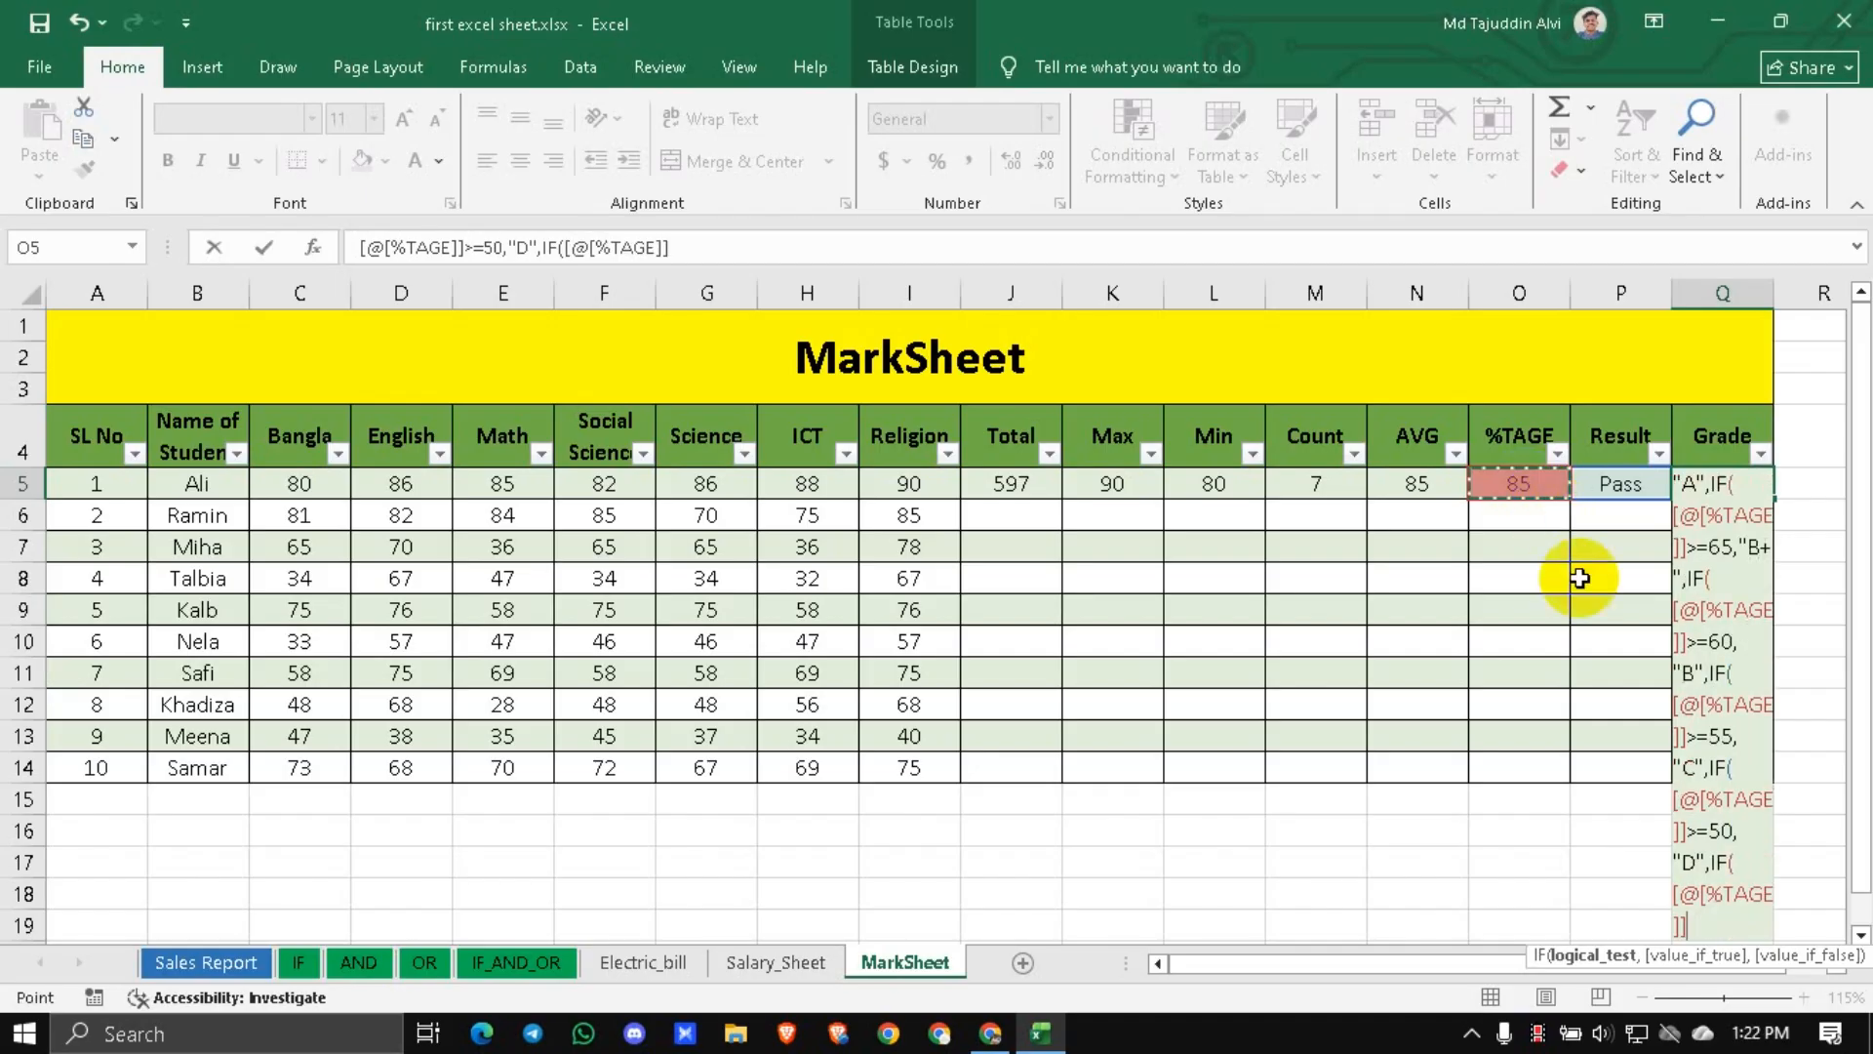
{"action": "type", "text": "+."}
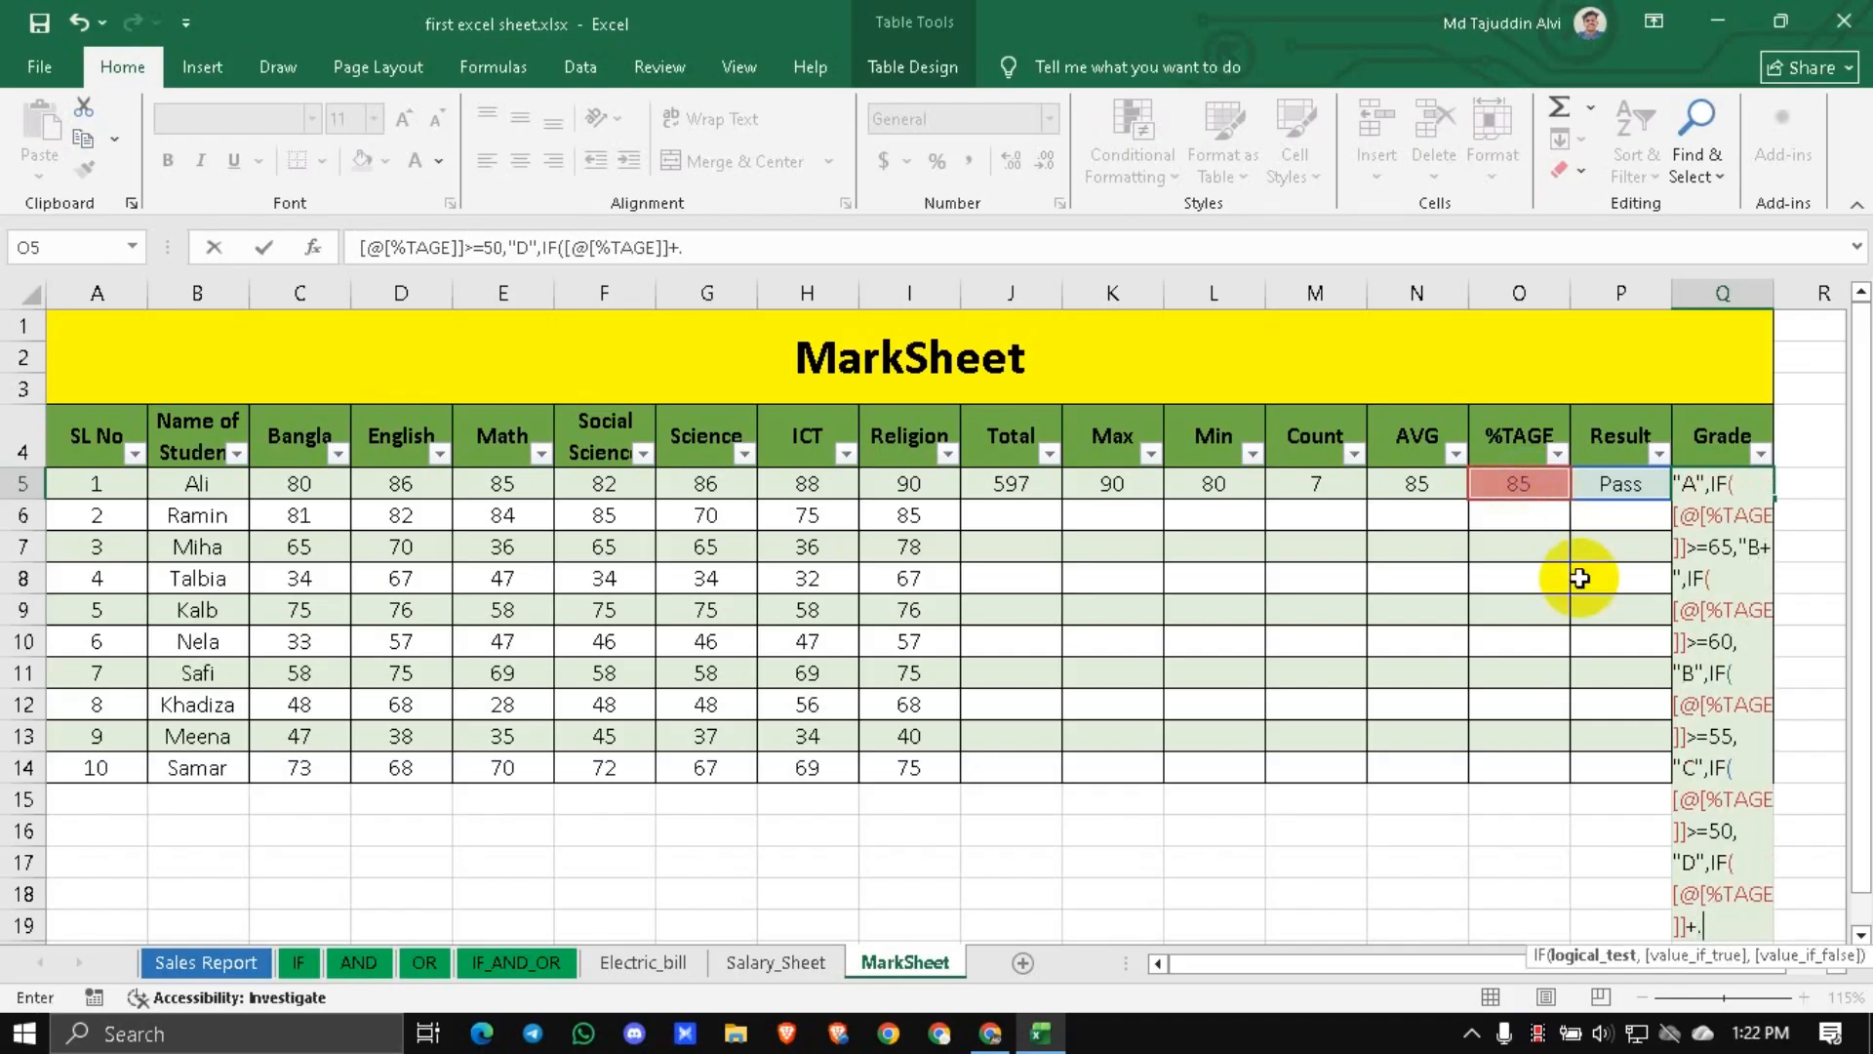
{"action": "key", "text": "BackSpace"}
{"action": "type", "text": ">="}
{"action": "type", "text": "40"}
{"action": "type", "text": "'"}
{"action": "type", "text": ","}
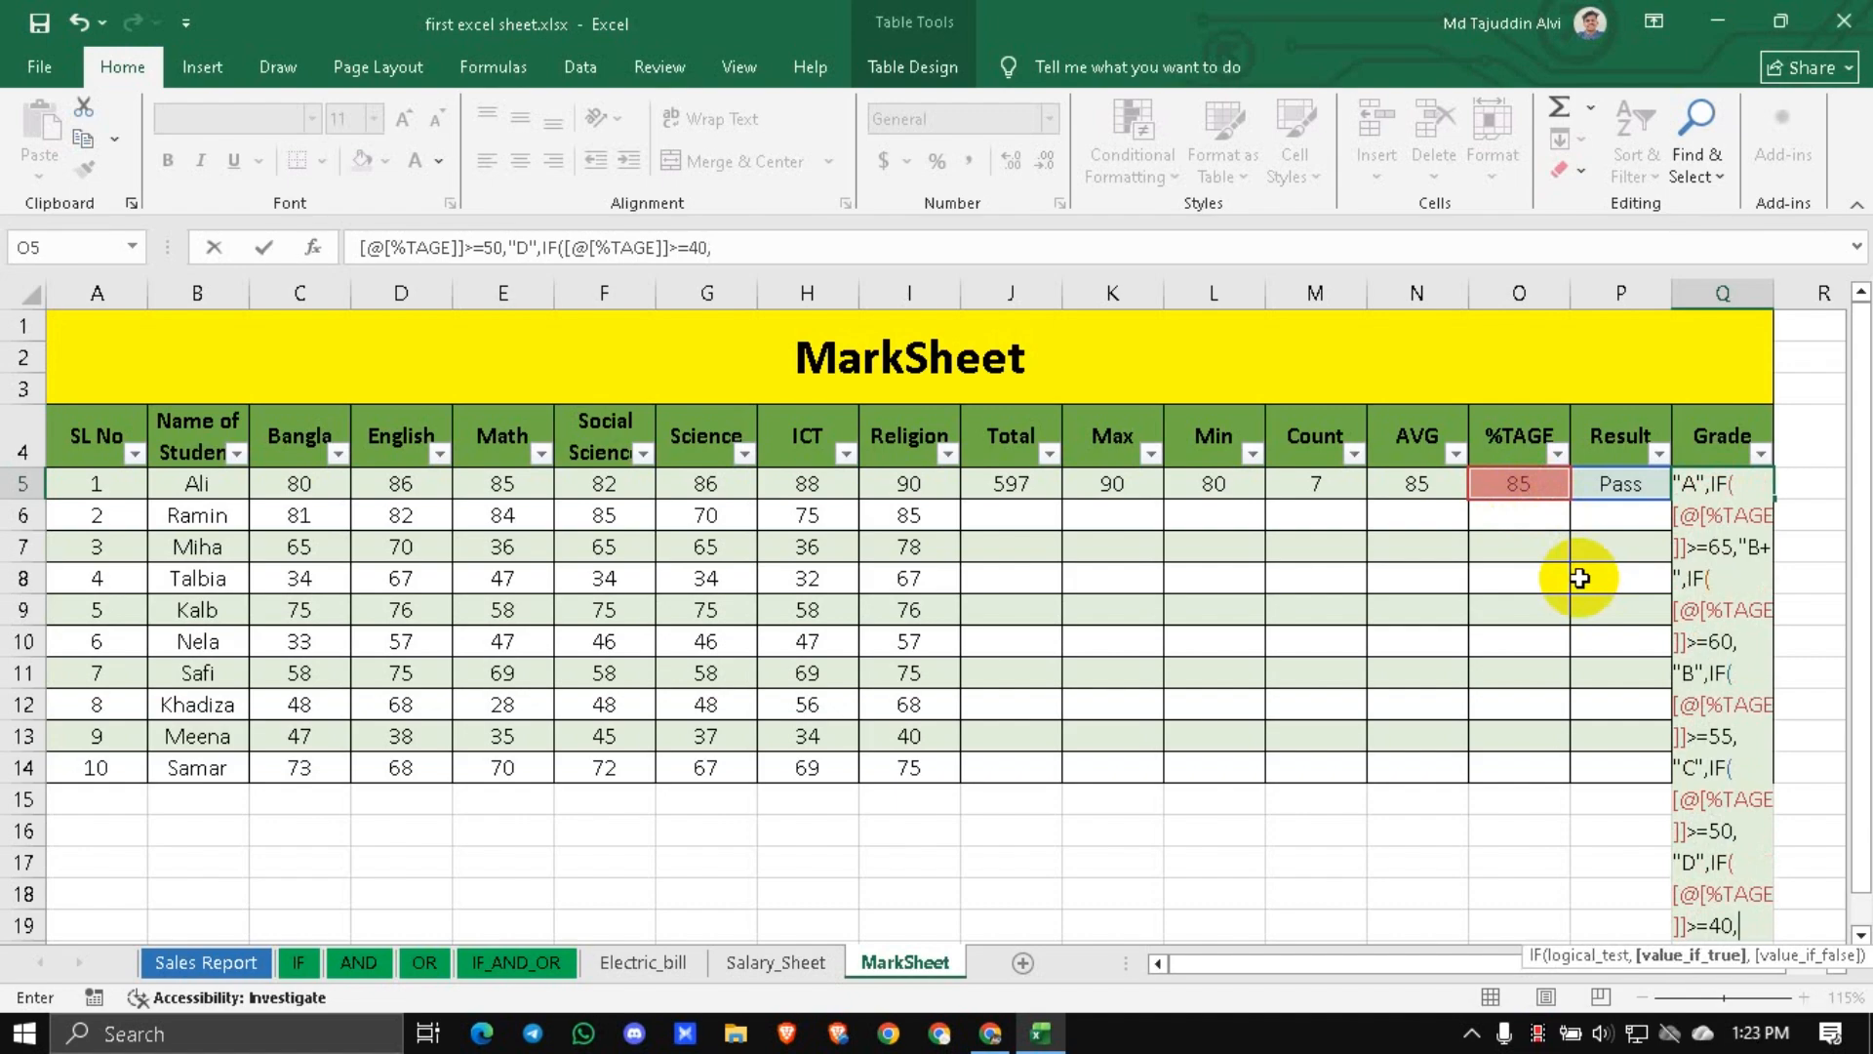
{"action": "type", "text": "\"E\","}
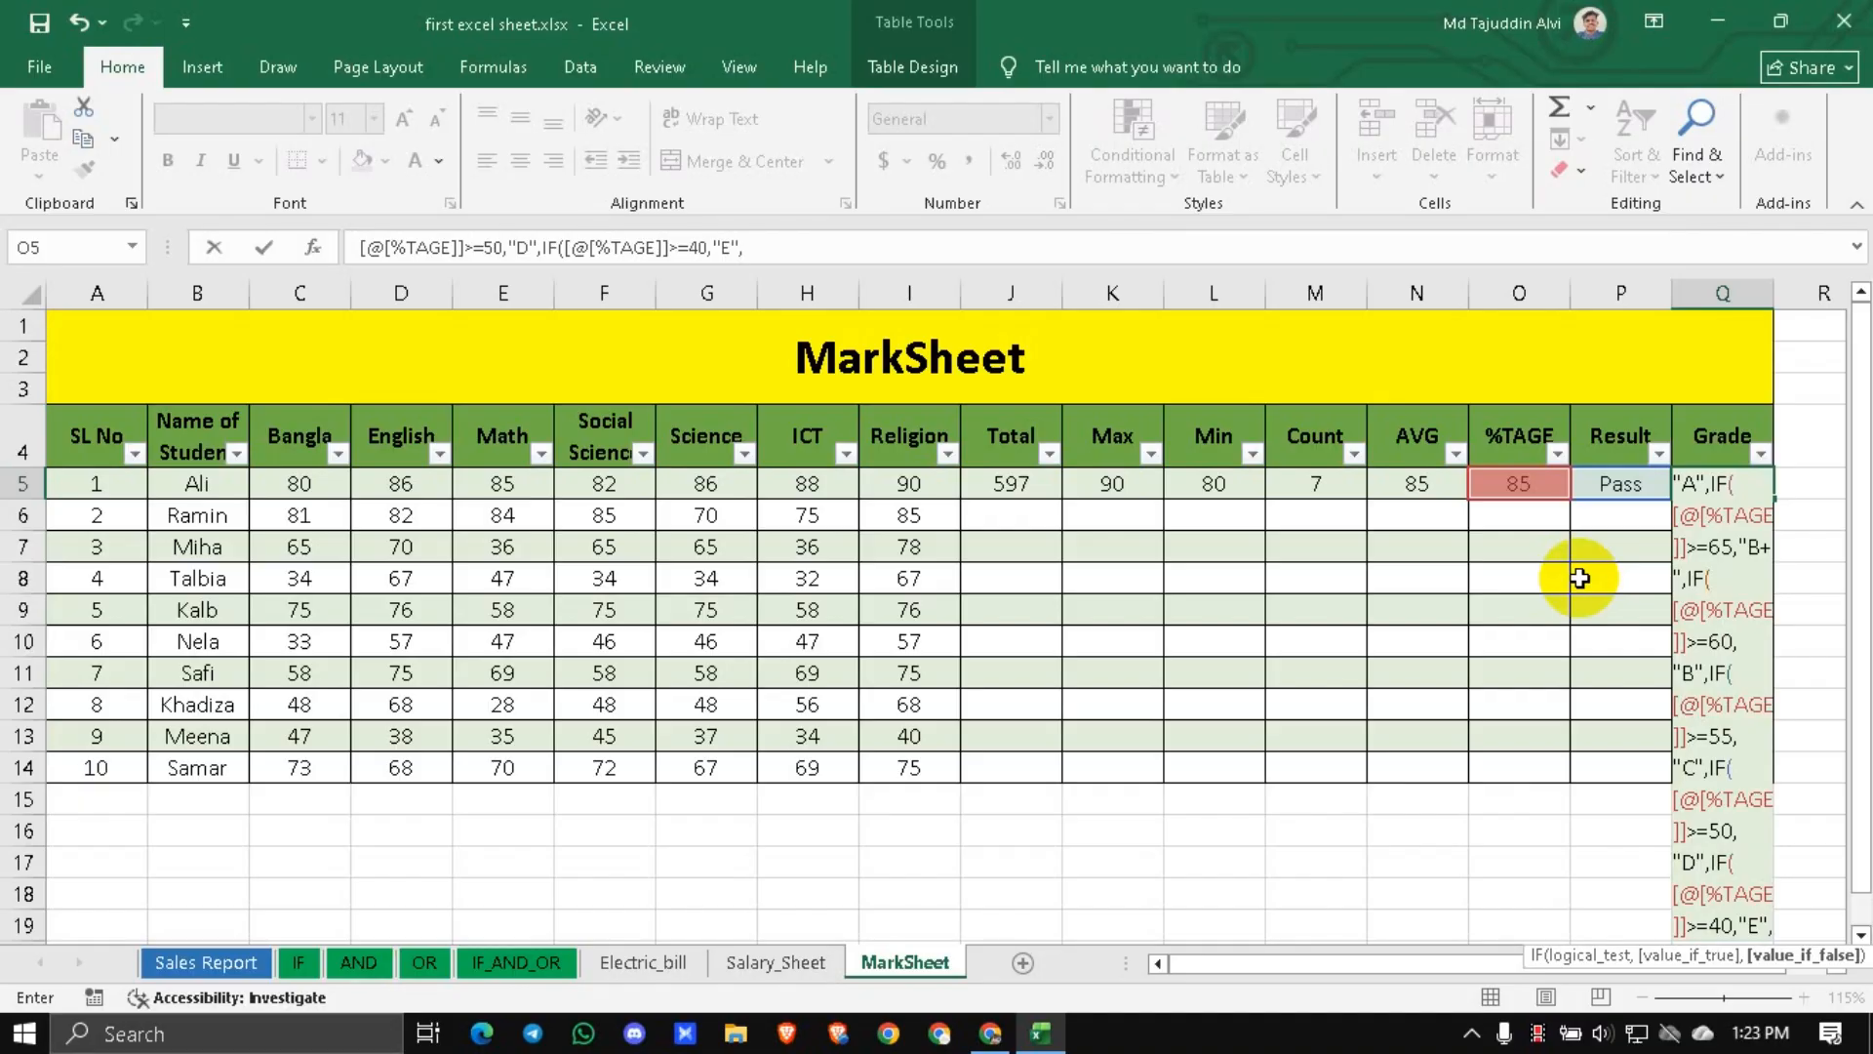
{"action": "type", "text": "iF("}
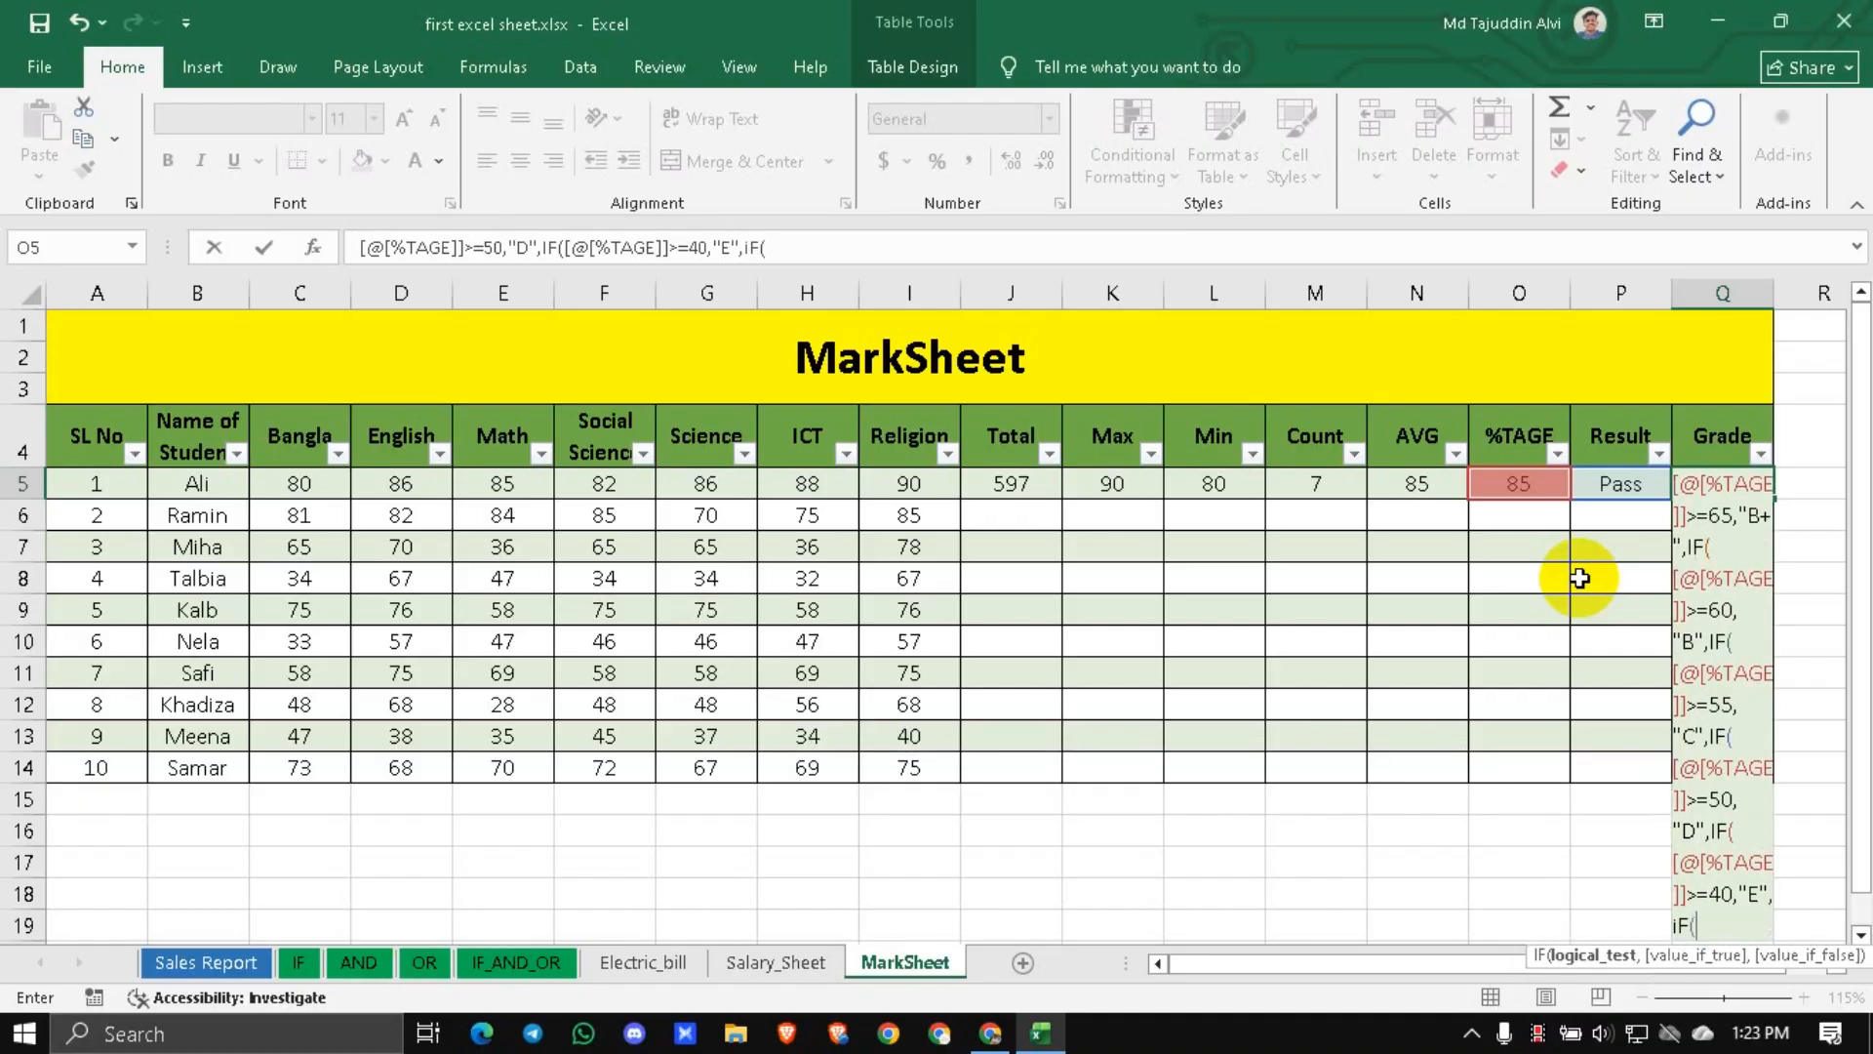
{"action": "left_click", "coordinate": [1522, 478]}
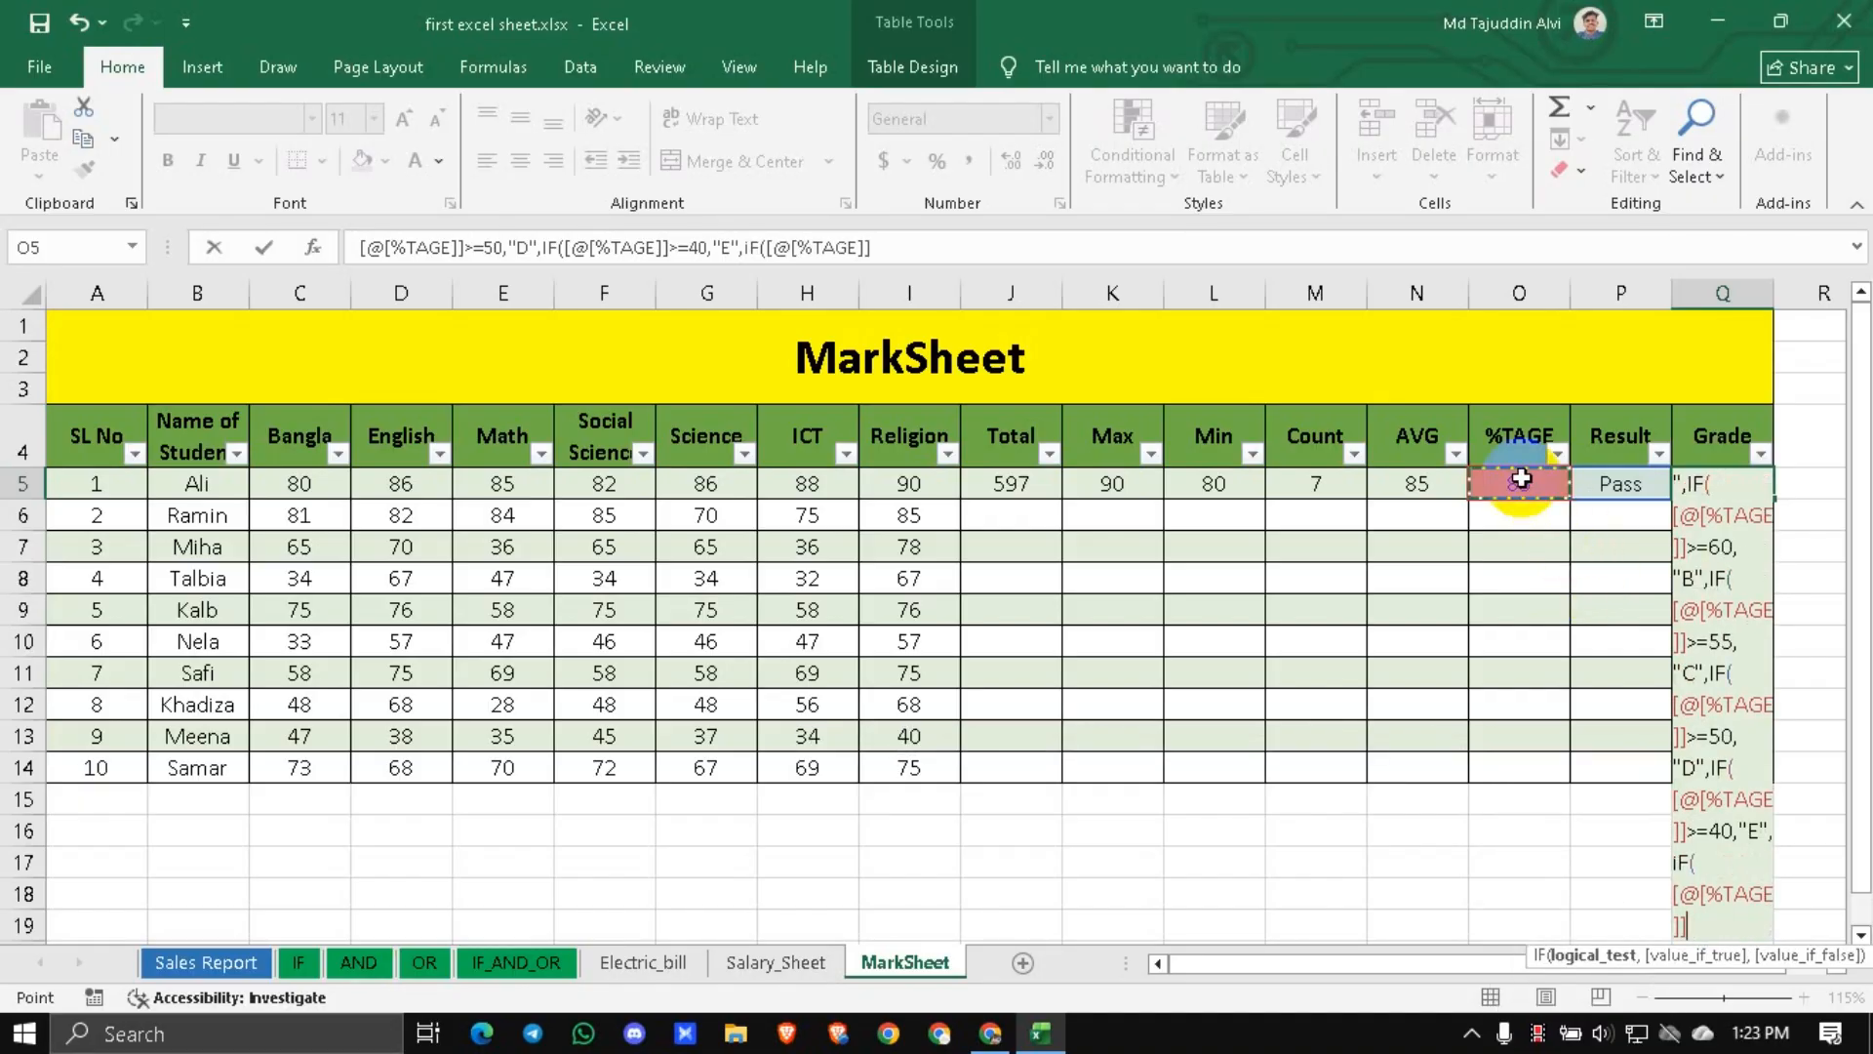
{"action": "type", "text": "33"}
{"action": "key", "text": "BackSpace"}
{"action": "key", "text": "BackSpace"}
{"action": "type", "text": ">=33"}
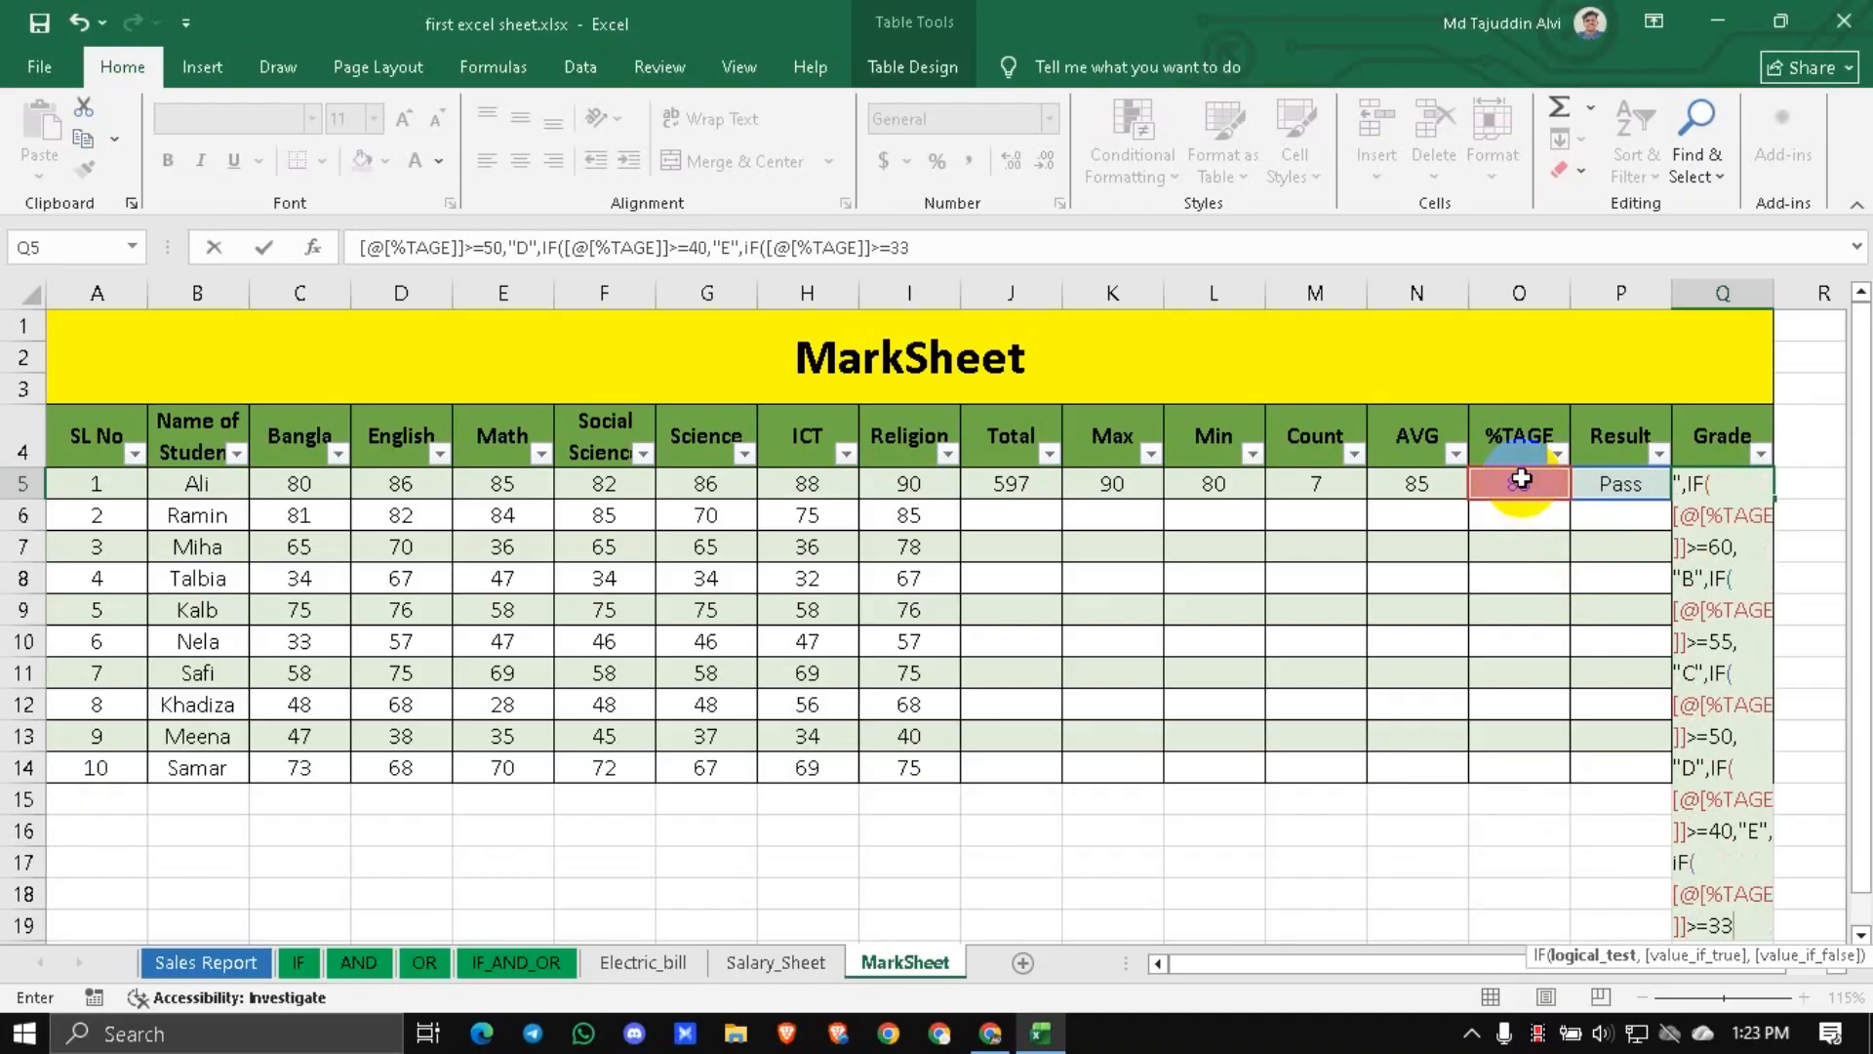
{"action": "type", "text": ","}
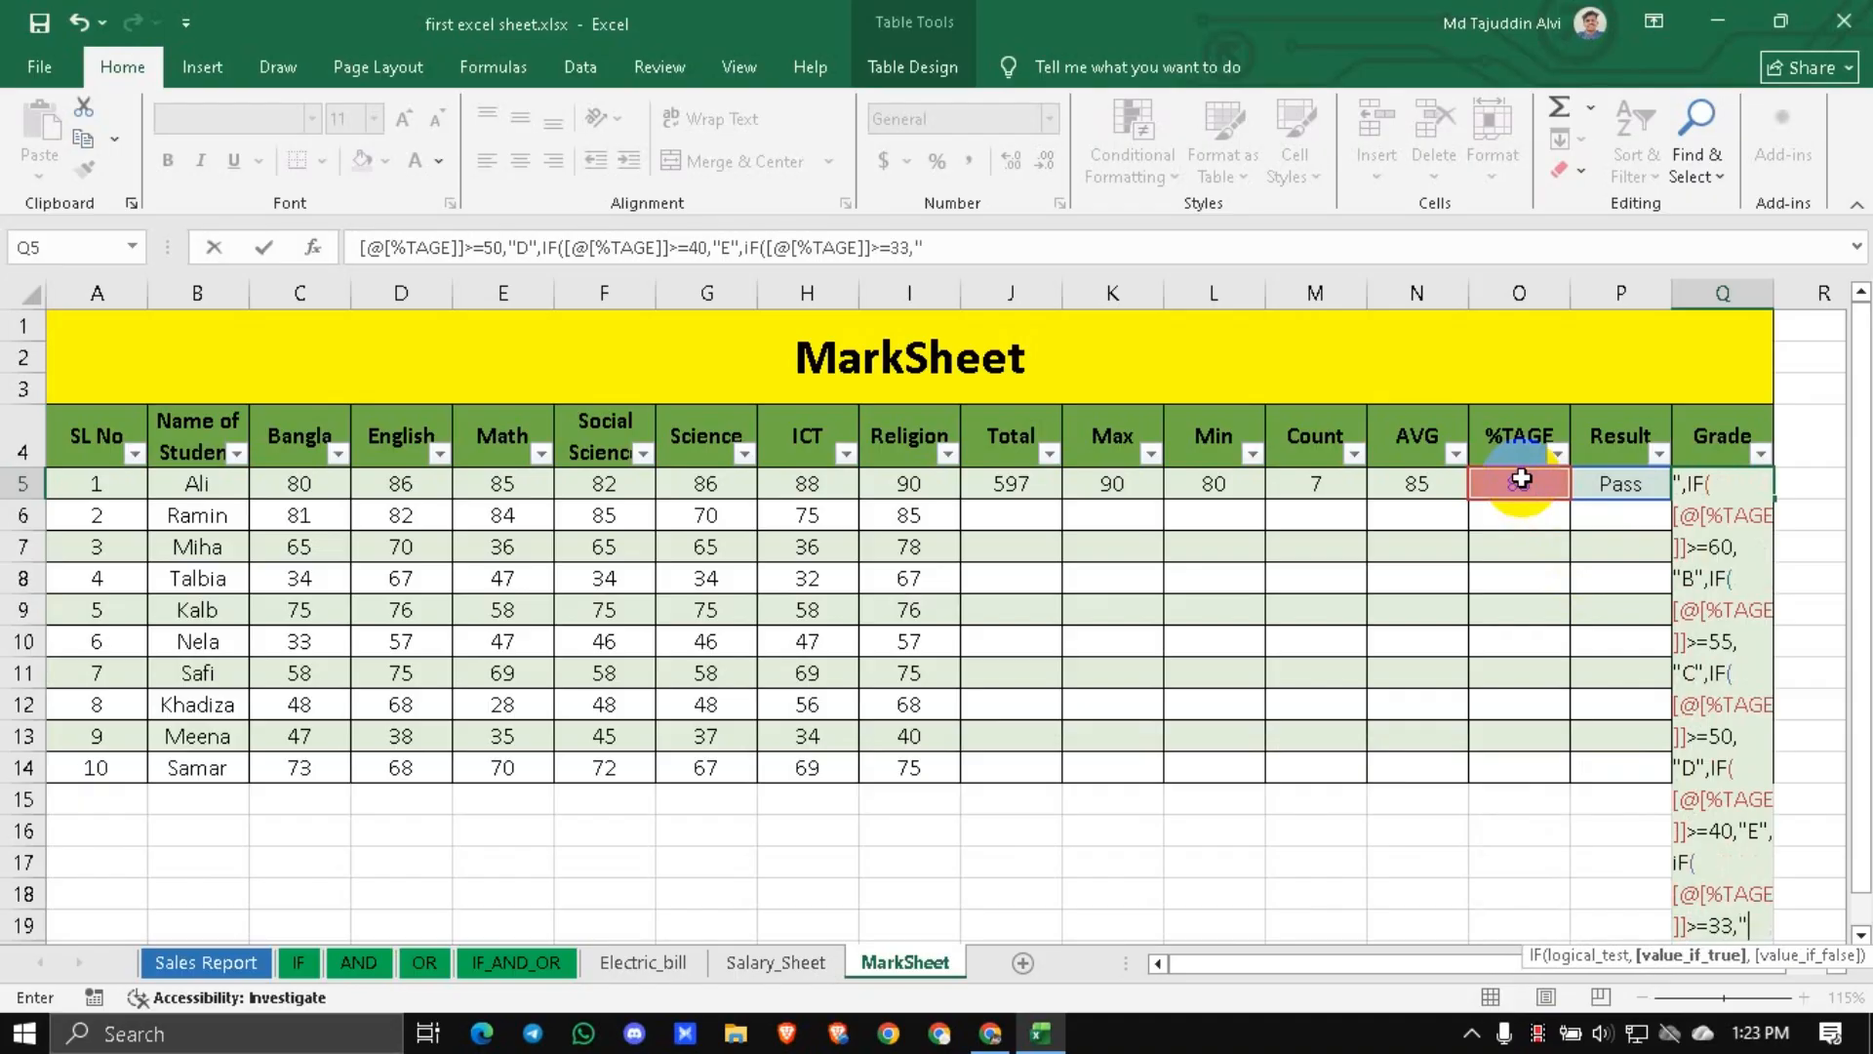
{"action": "type", "text": "\"E"}
{"action": "key", "text": "BackSpace"}
{"action": "left_click", "coordinate": [1522, 479]}
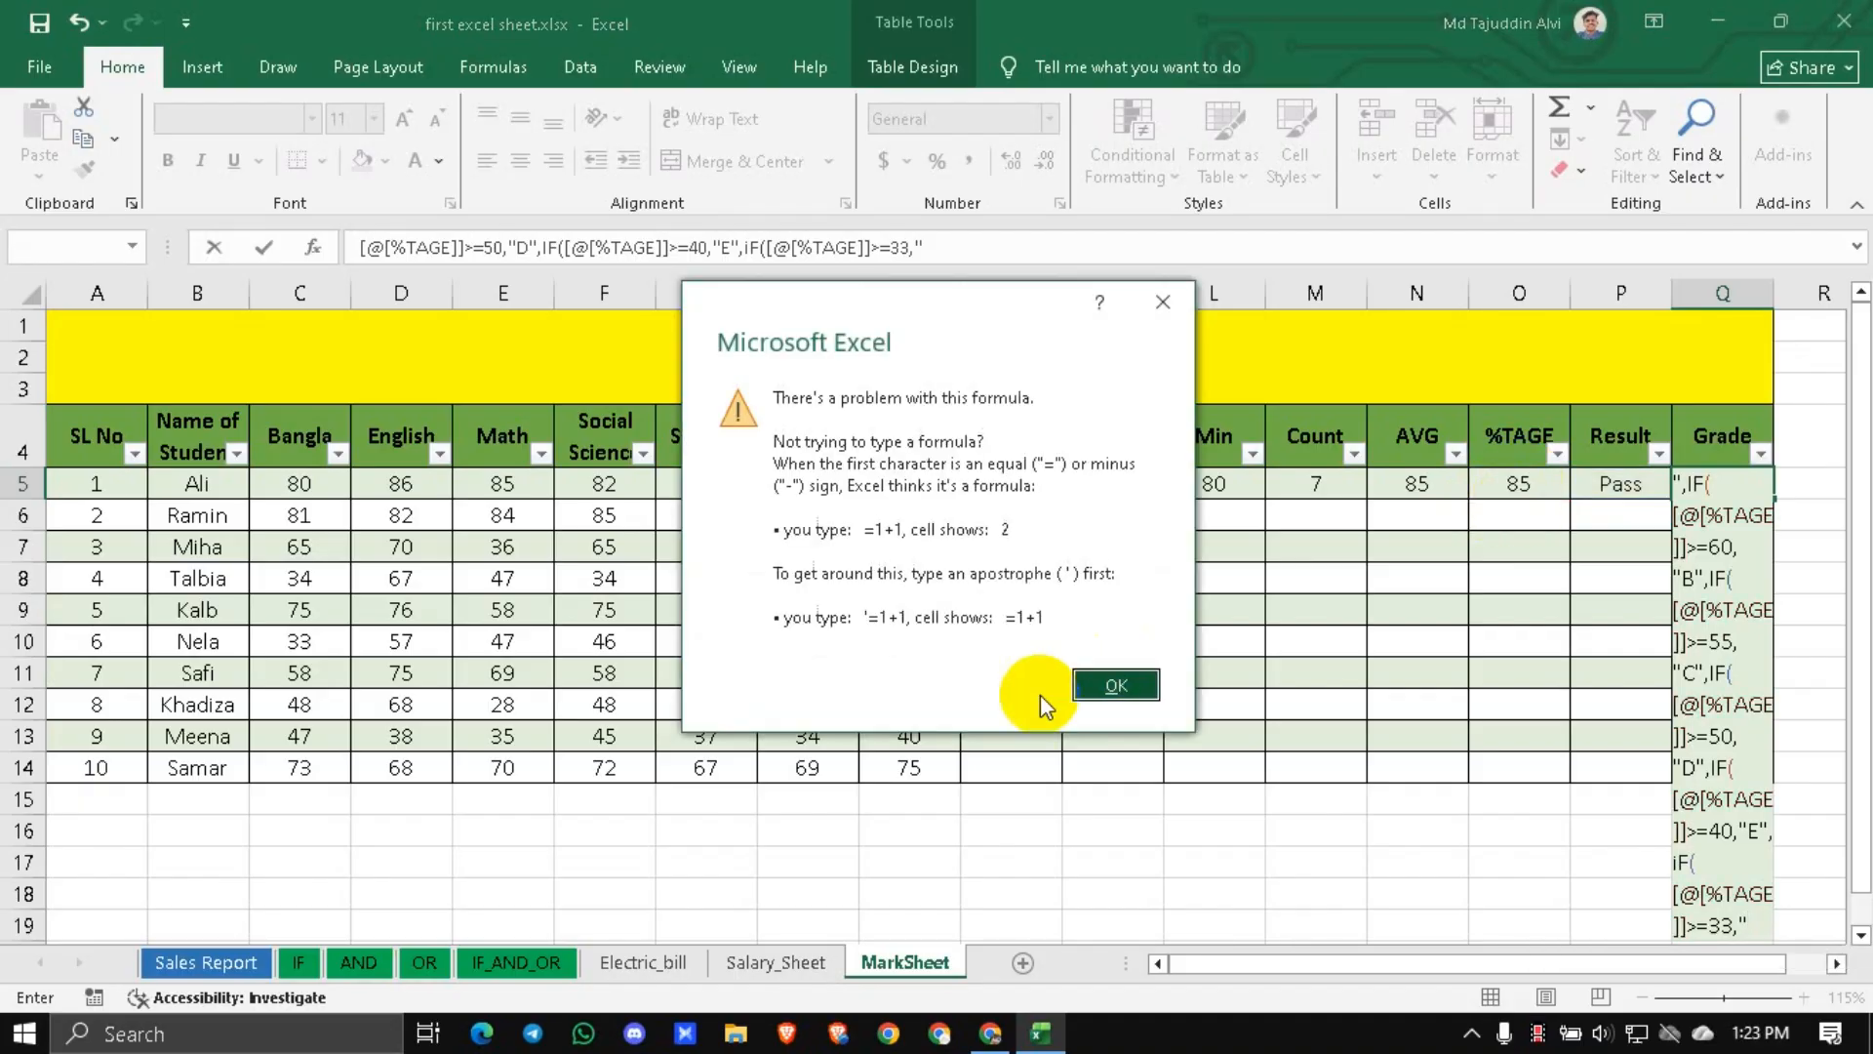
{"action": "left_click", "coordinate": [1116, 685]}
Remove the "E" grade and everything after it from the Grade formula, and change the last percentage test to >=33.
{"action": "left_click", "coordinate": [1747, 924]}
{"action": "left_click_drag", "start_coordinate": [1747, 925], "coordinate": [1750, 834]}
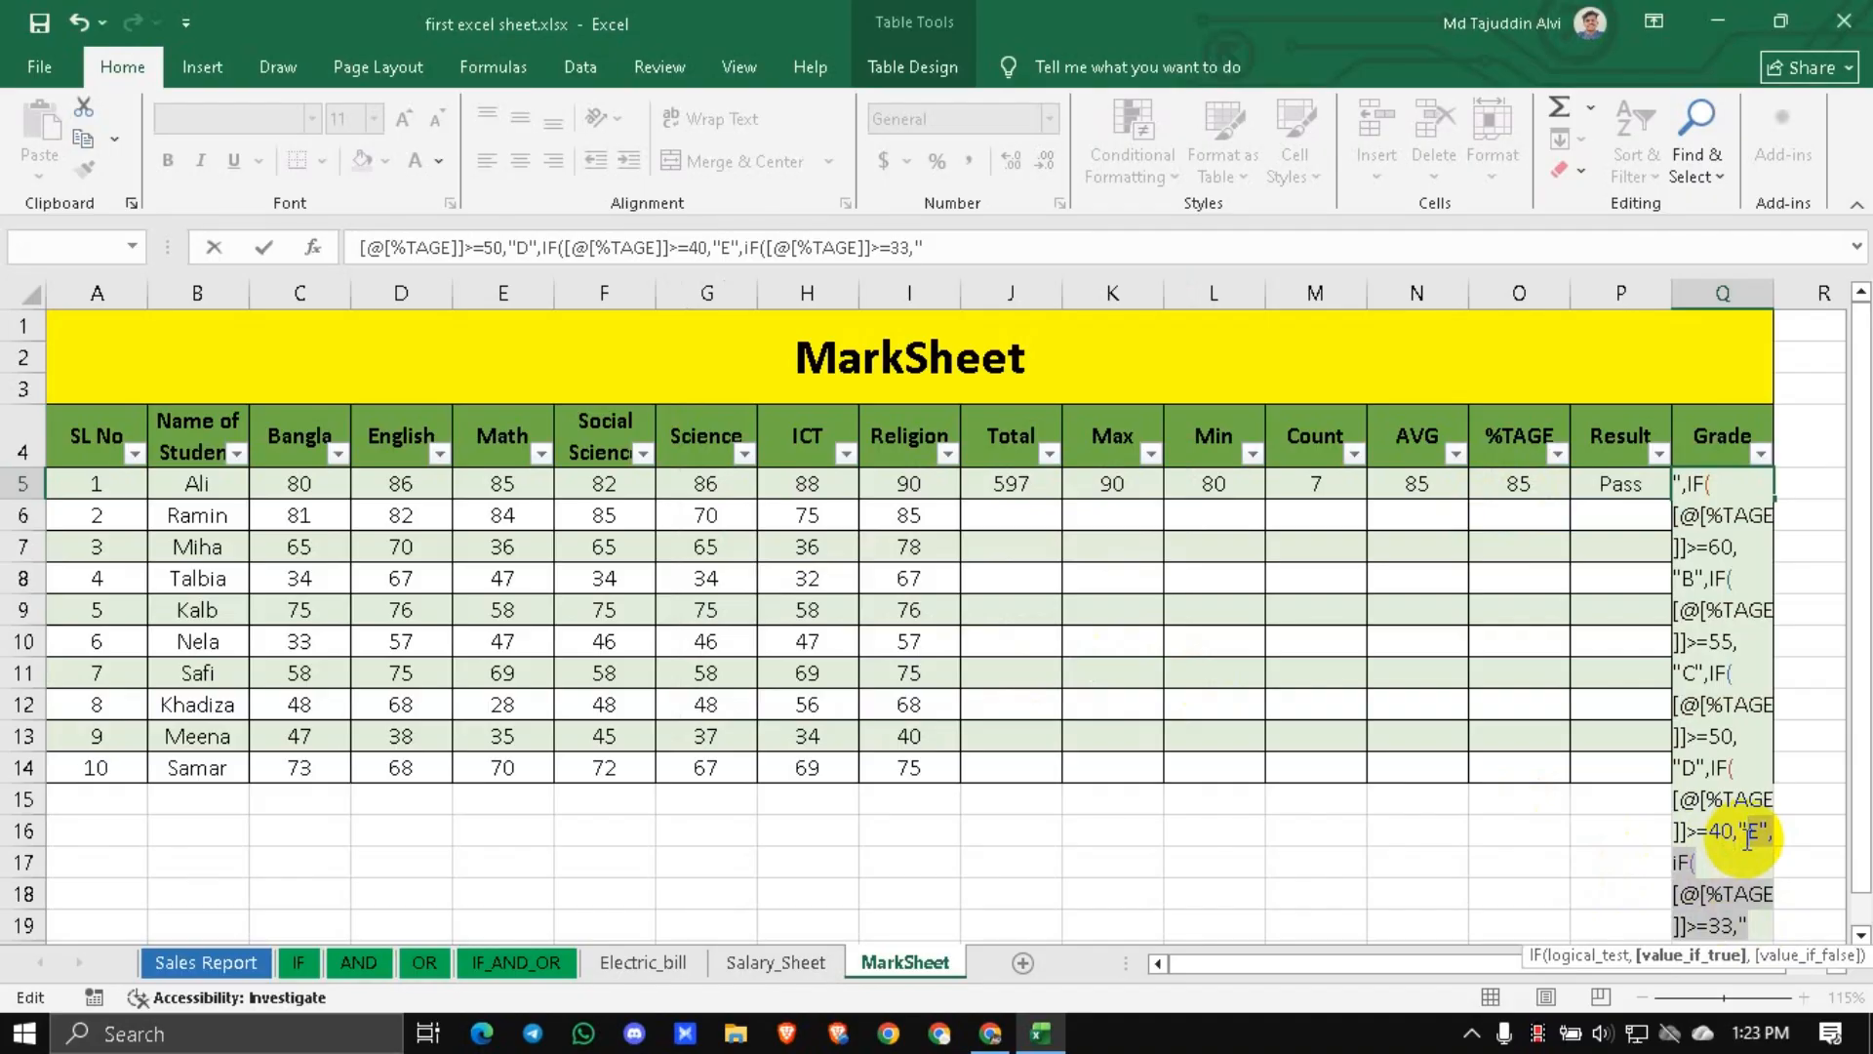
{"action": "key", "text": "BackSpace"}
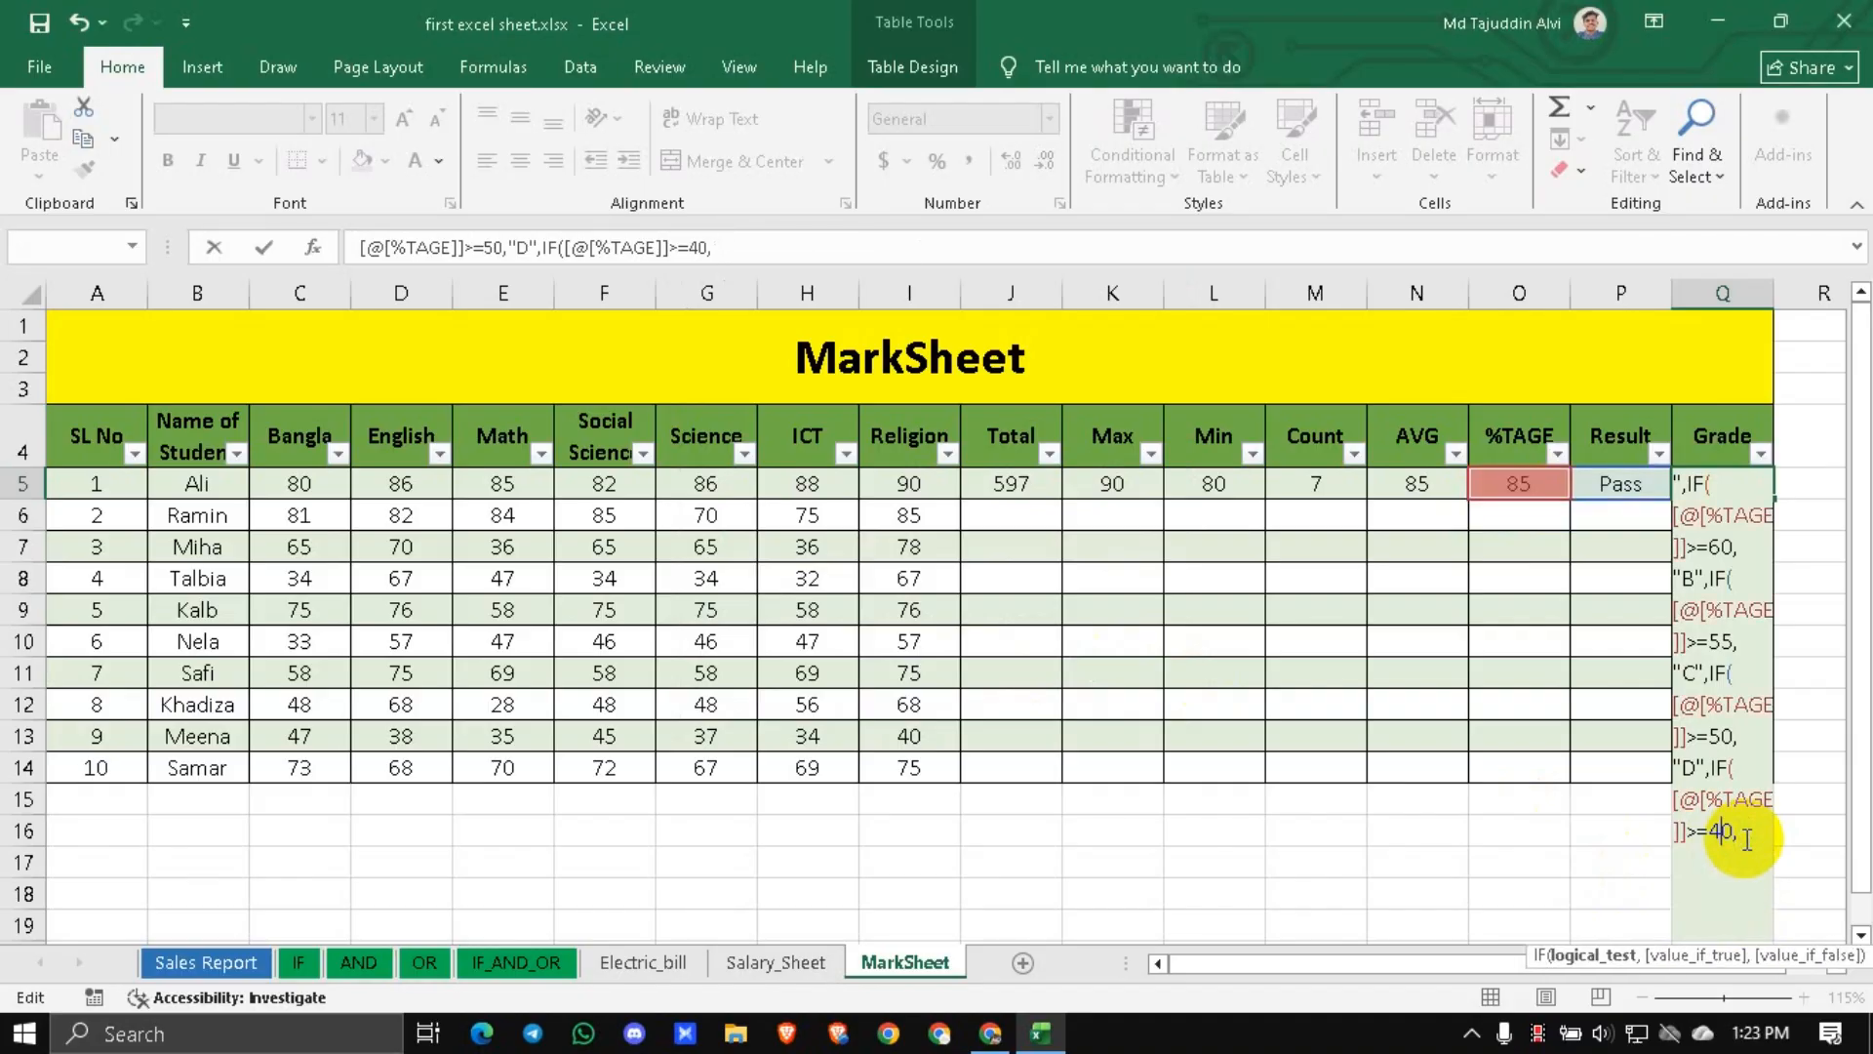
{"action": "key", "text": "Left"}
{"action": "type", "text": "33"}
{"action": "key", "text": "Right"}
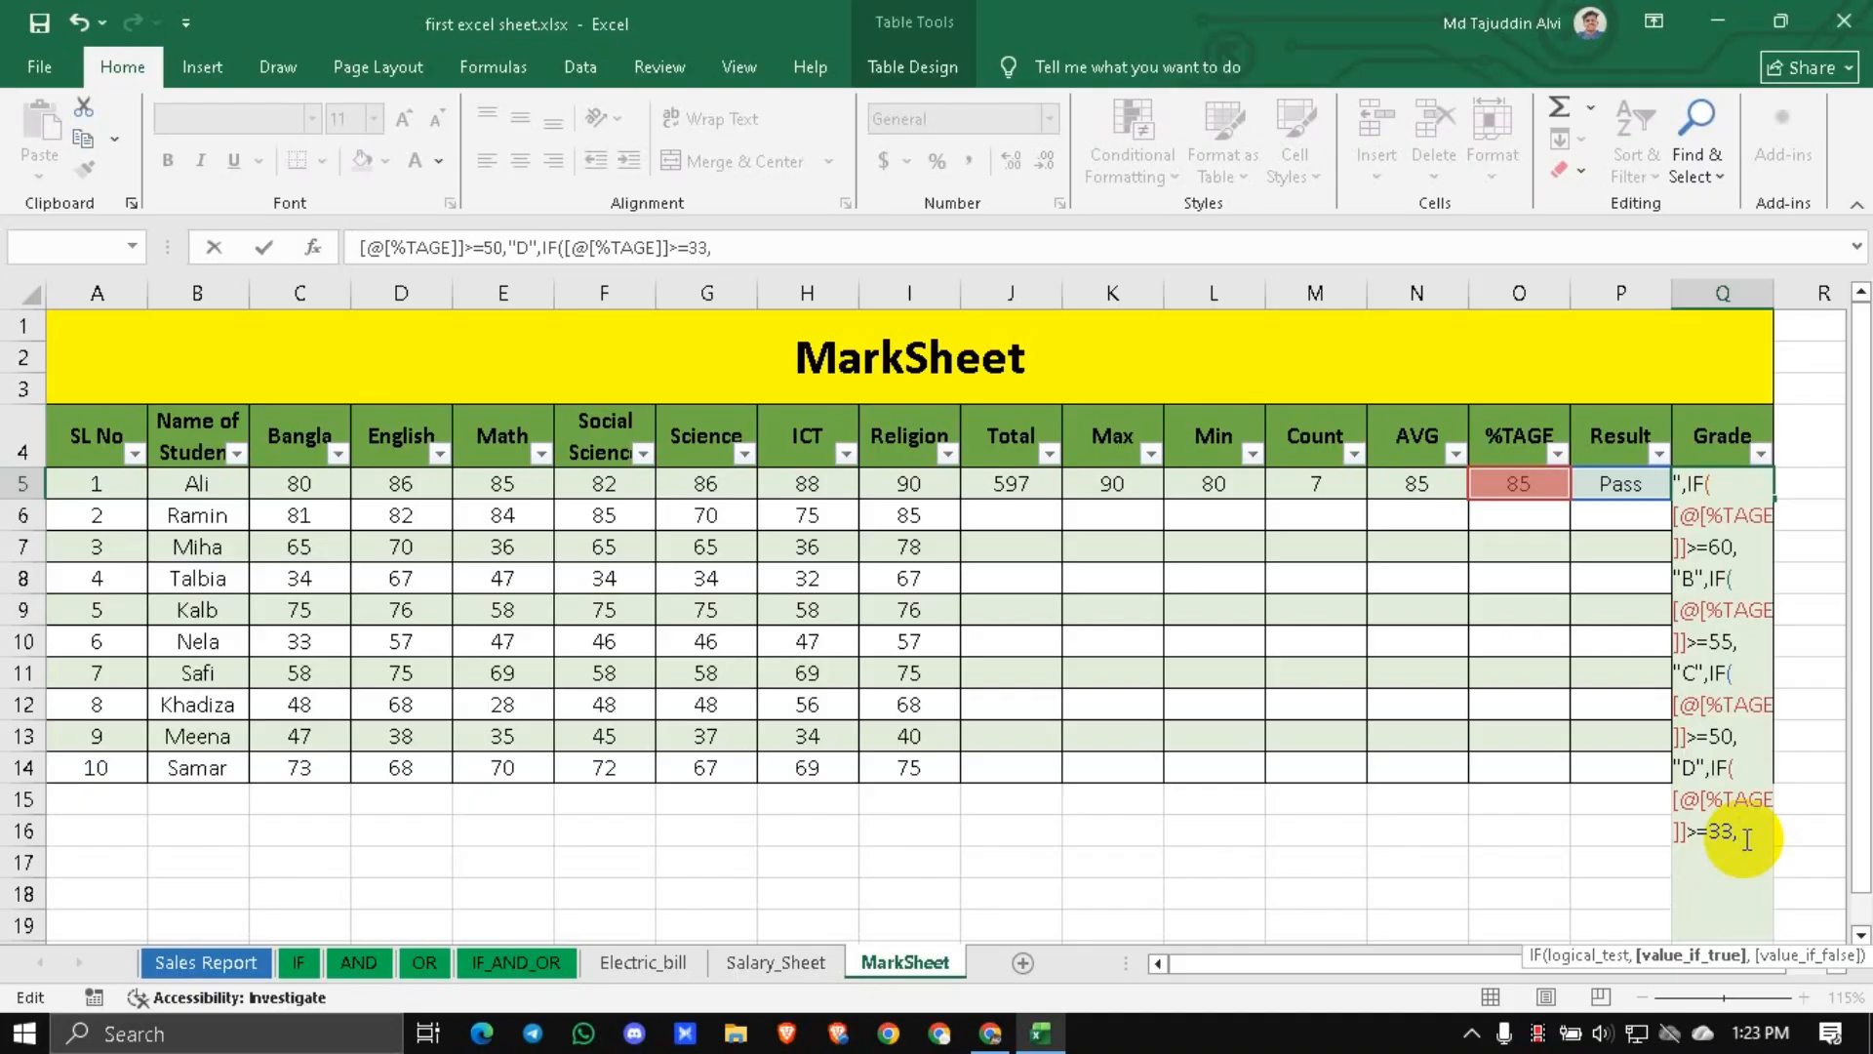
{"action": "type", "text": "IF("}
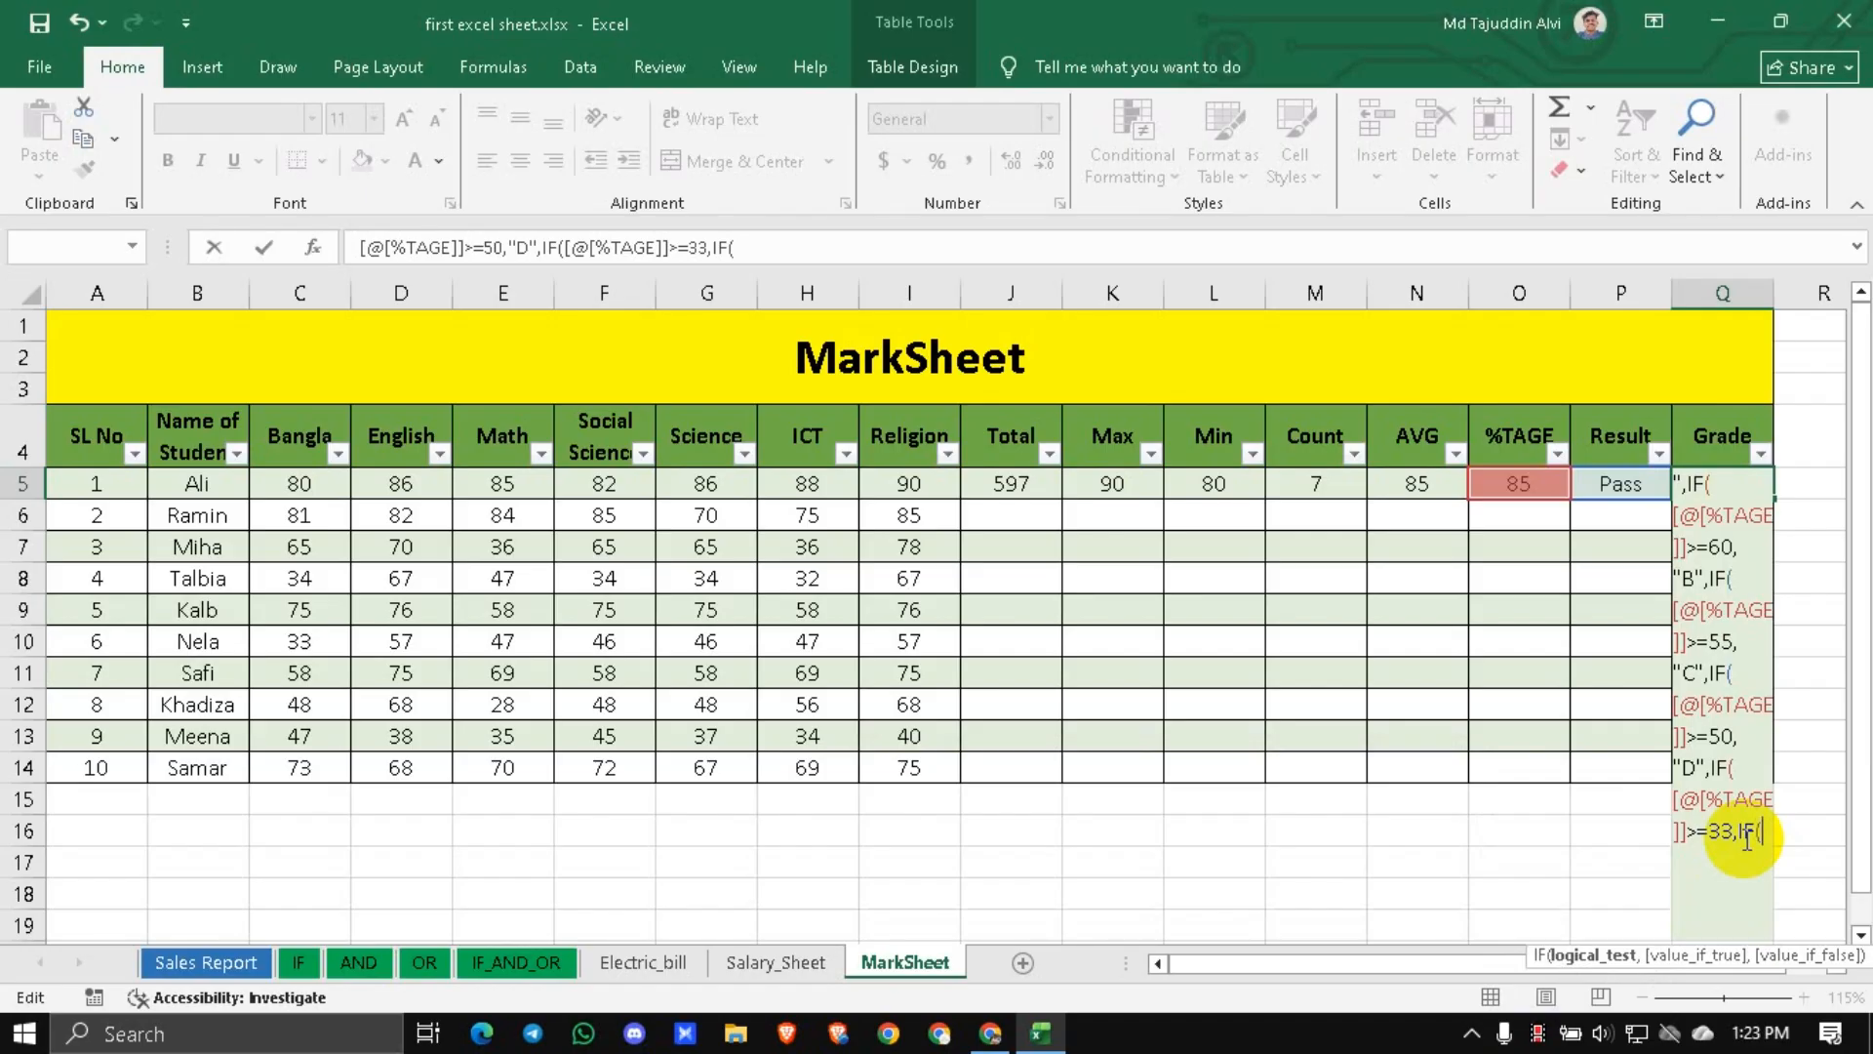
{"action": "key", "text": "BackSpace"}
{"action": "key", "text": "BackSpace"}
{"action": "key", "text": "BackSpace"}
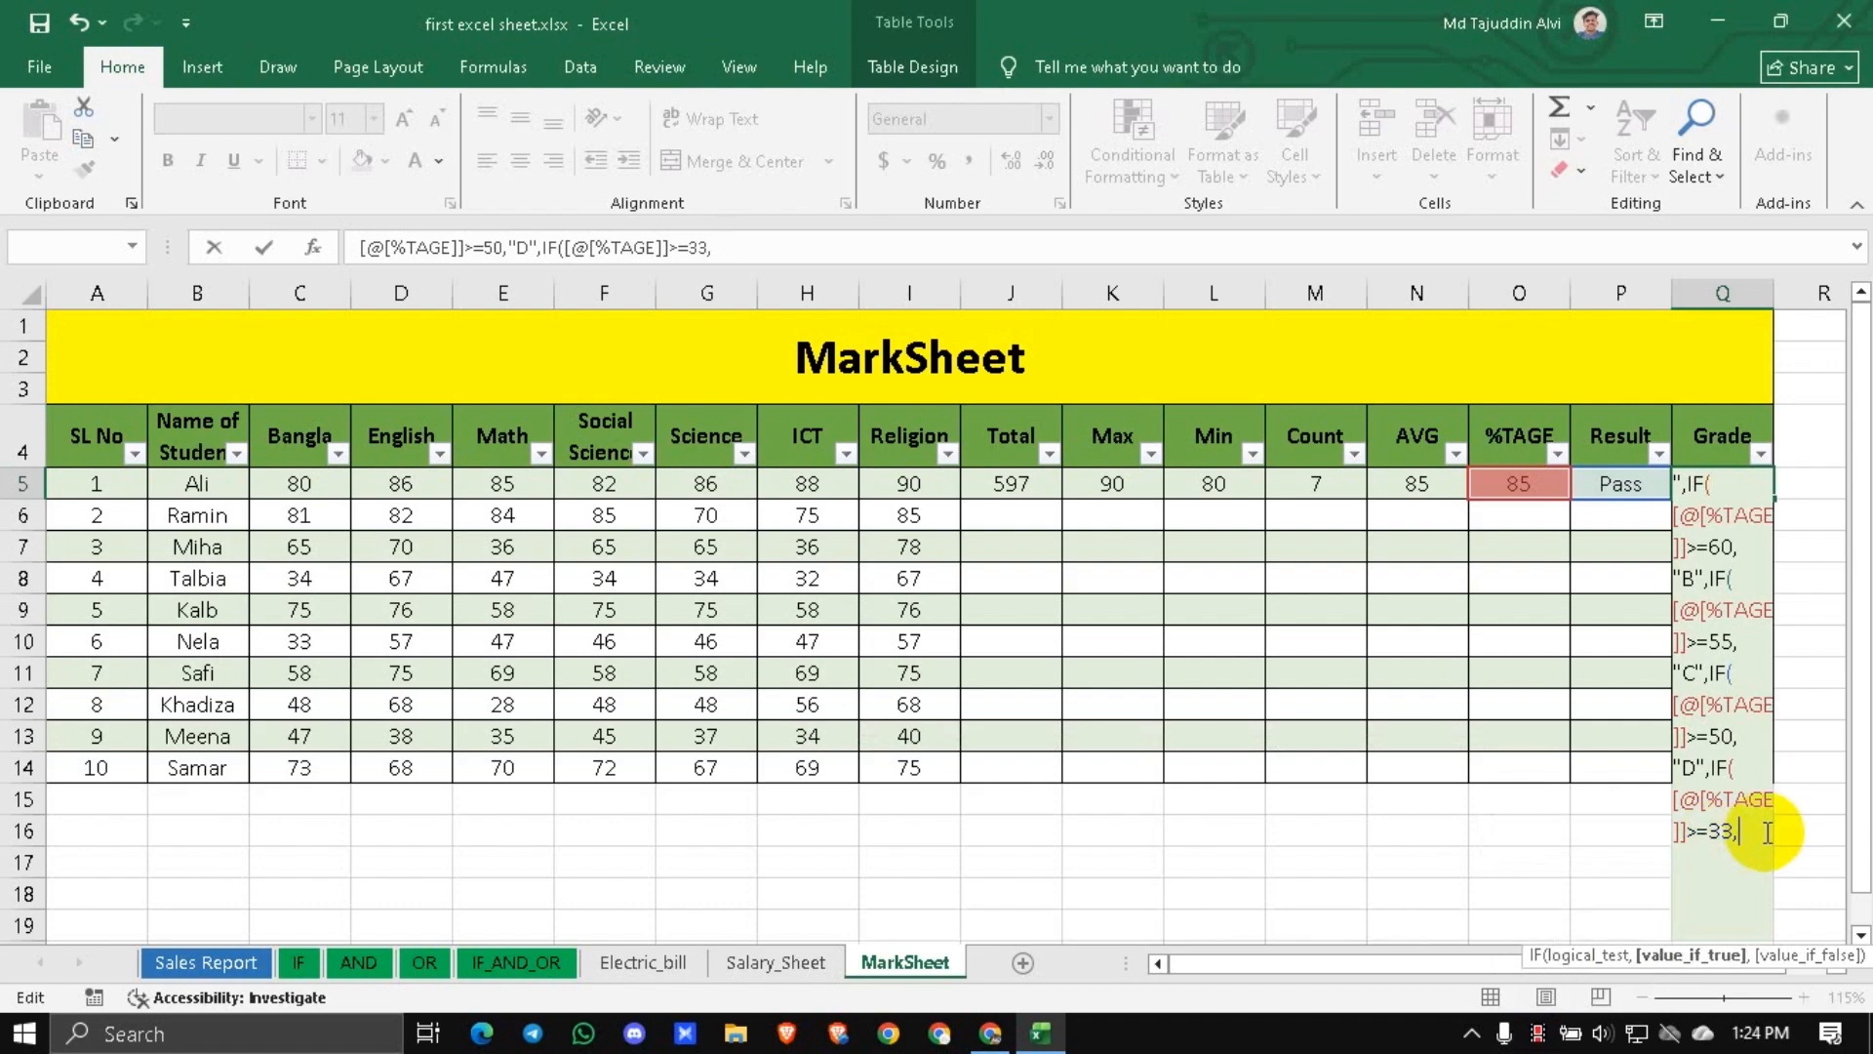
Give "E" as the true value and "F" as the false value of the >=33 test, close all nested IFs and enter the Grade formula.
{"action": "type", "text": "\"E\","}
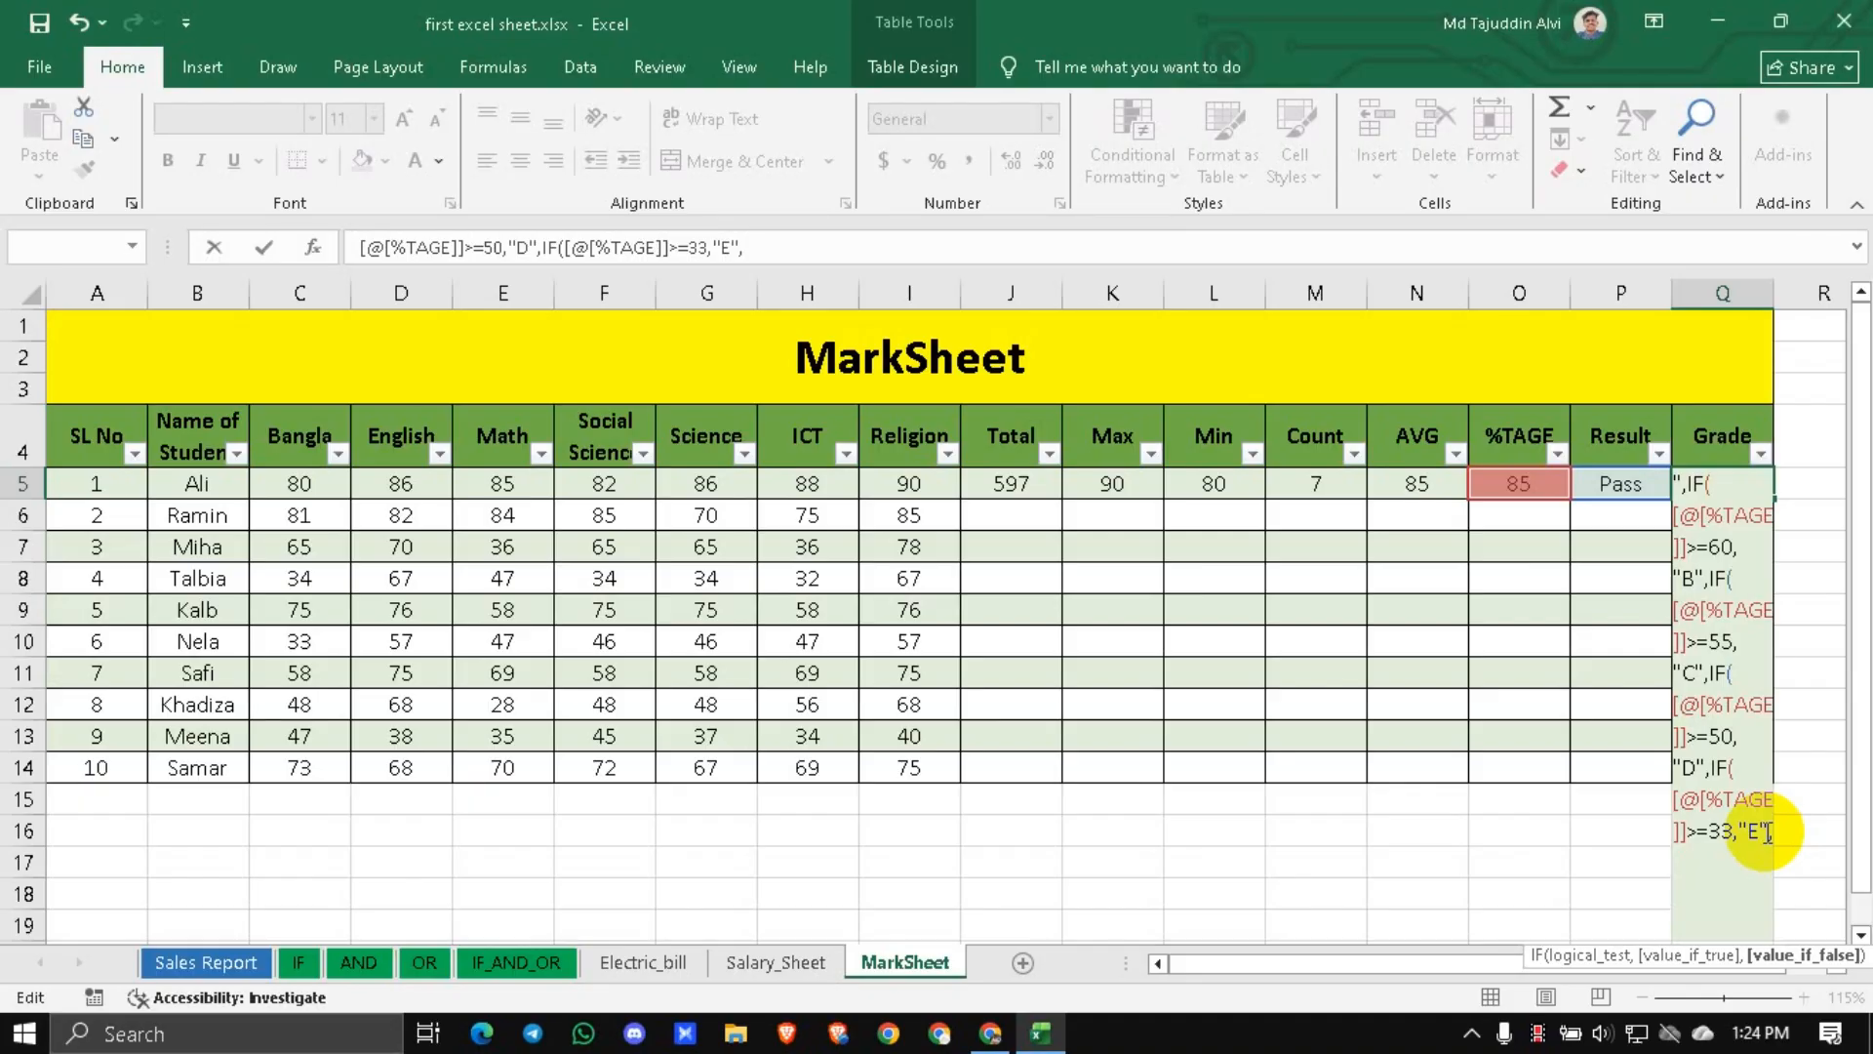
{"action": "type", "text": "\"F\")))))))))"}
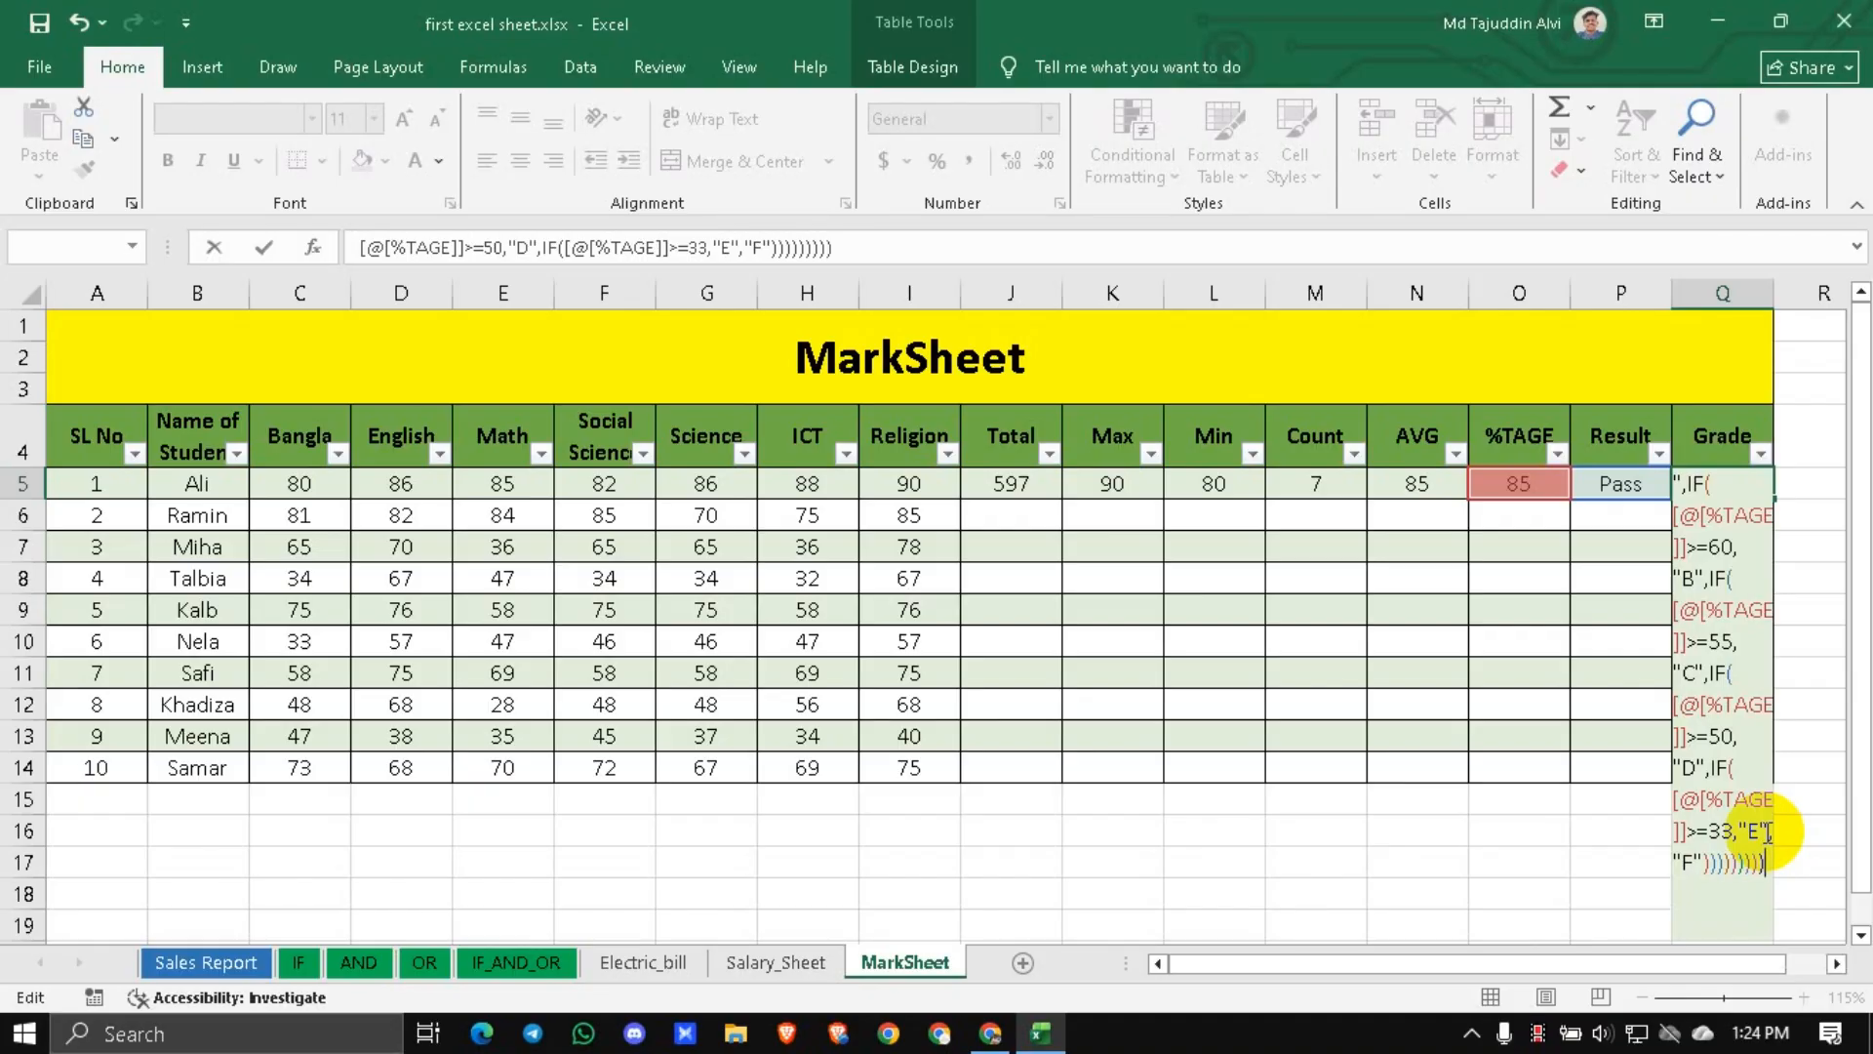
{"action": "key", "text": "Return"}
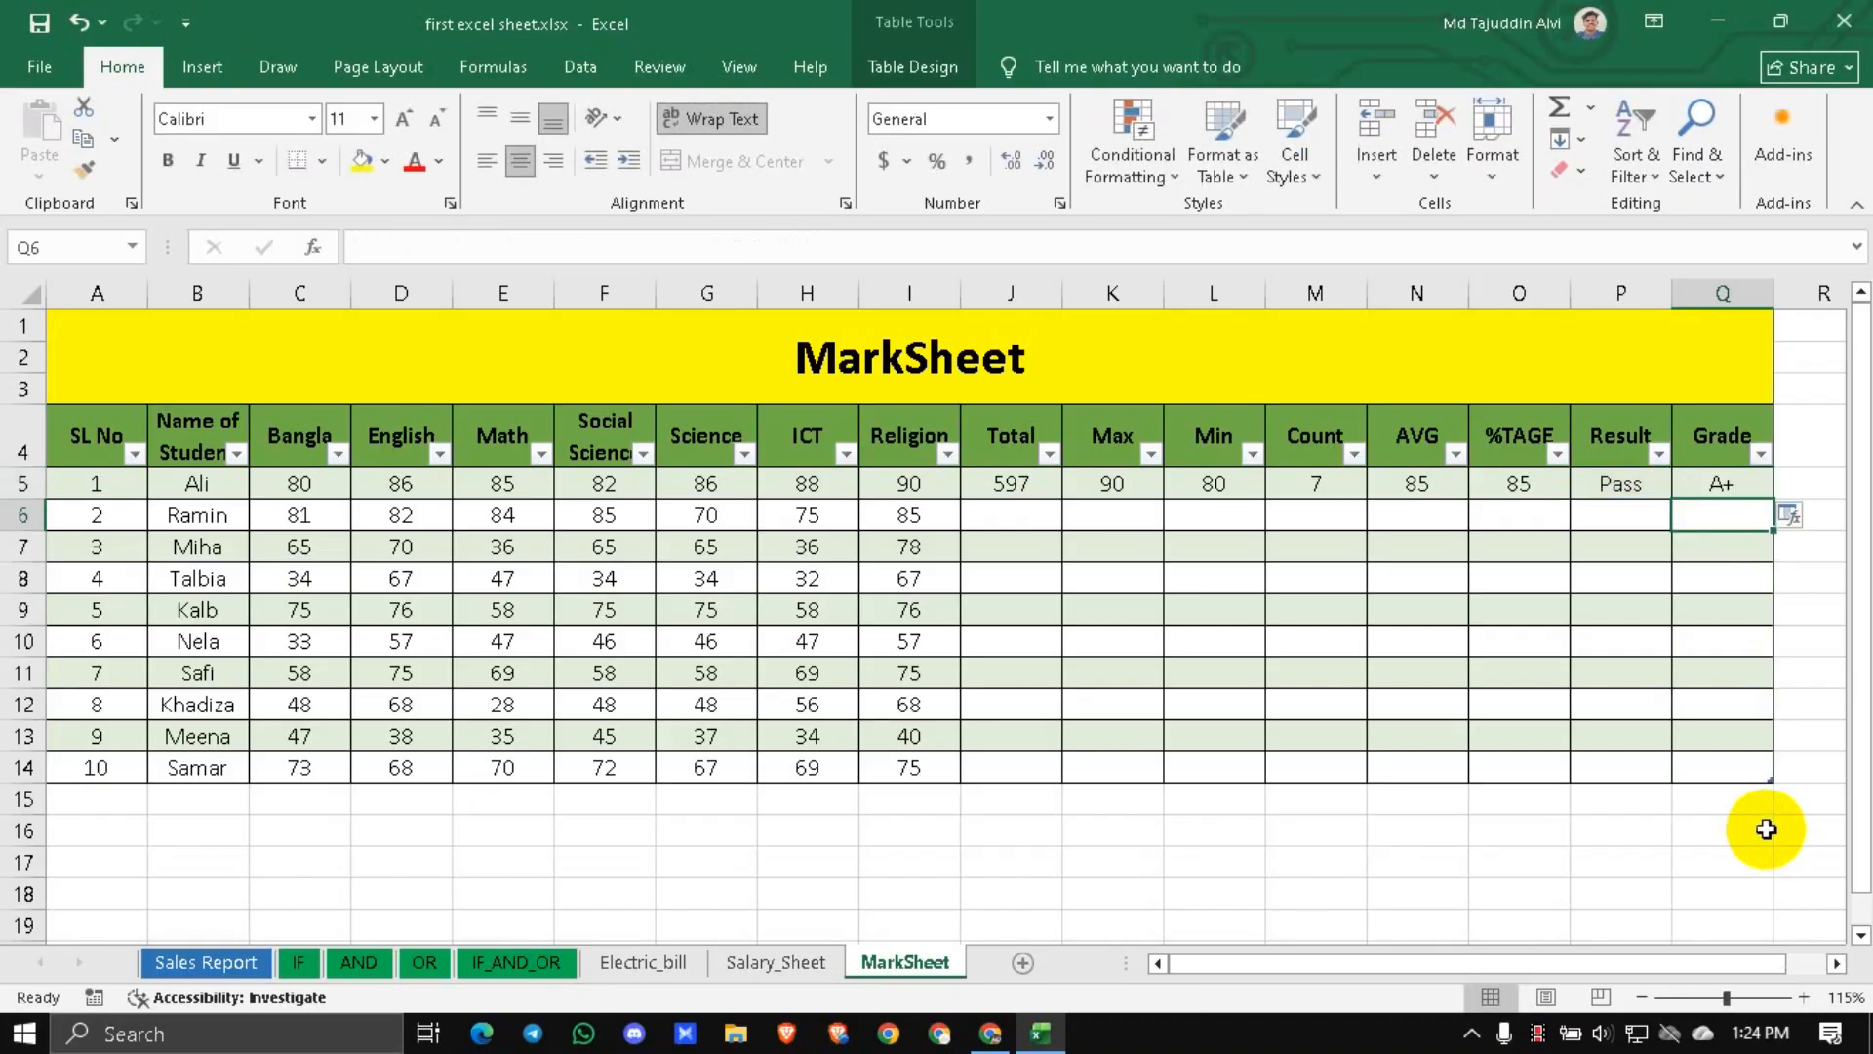
Overwrite the first student's %TAGE with 66 to test the Grade formula.
{"action": "left_click", "coordinate": [1706, 481]}
{"action": "key", "text": "Left"}
{"action": "key", "text": "Left"}
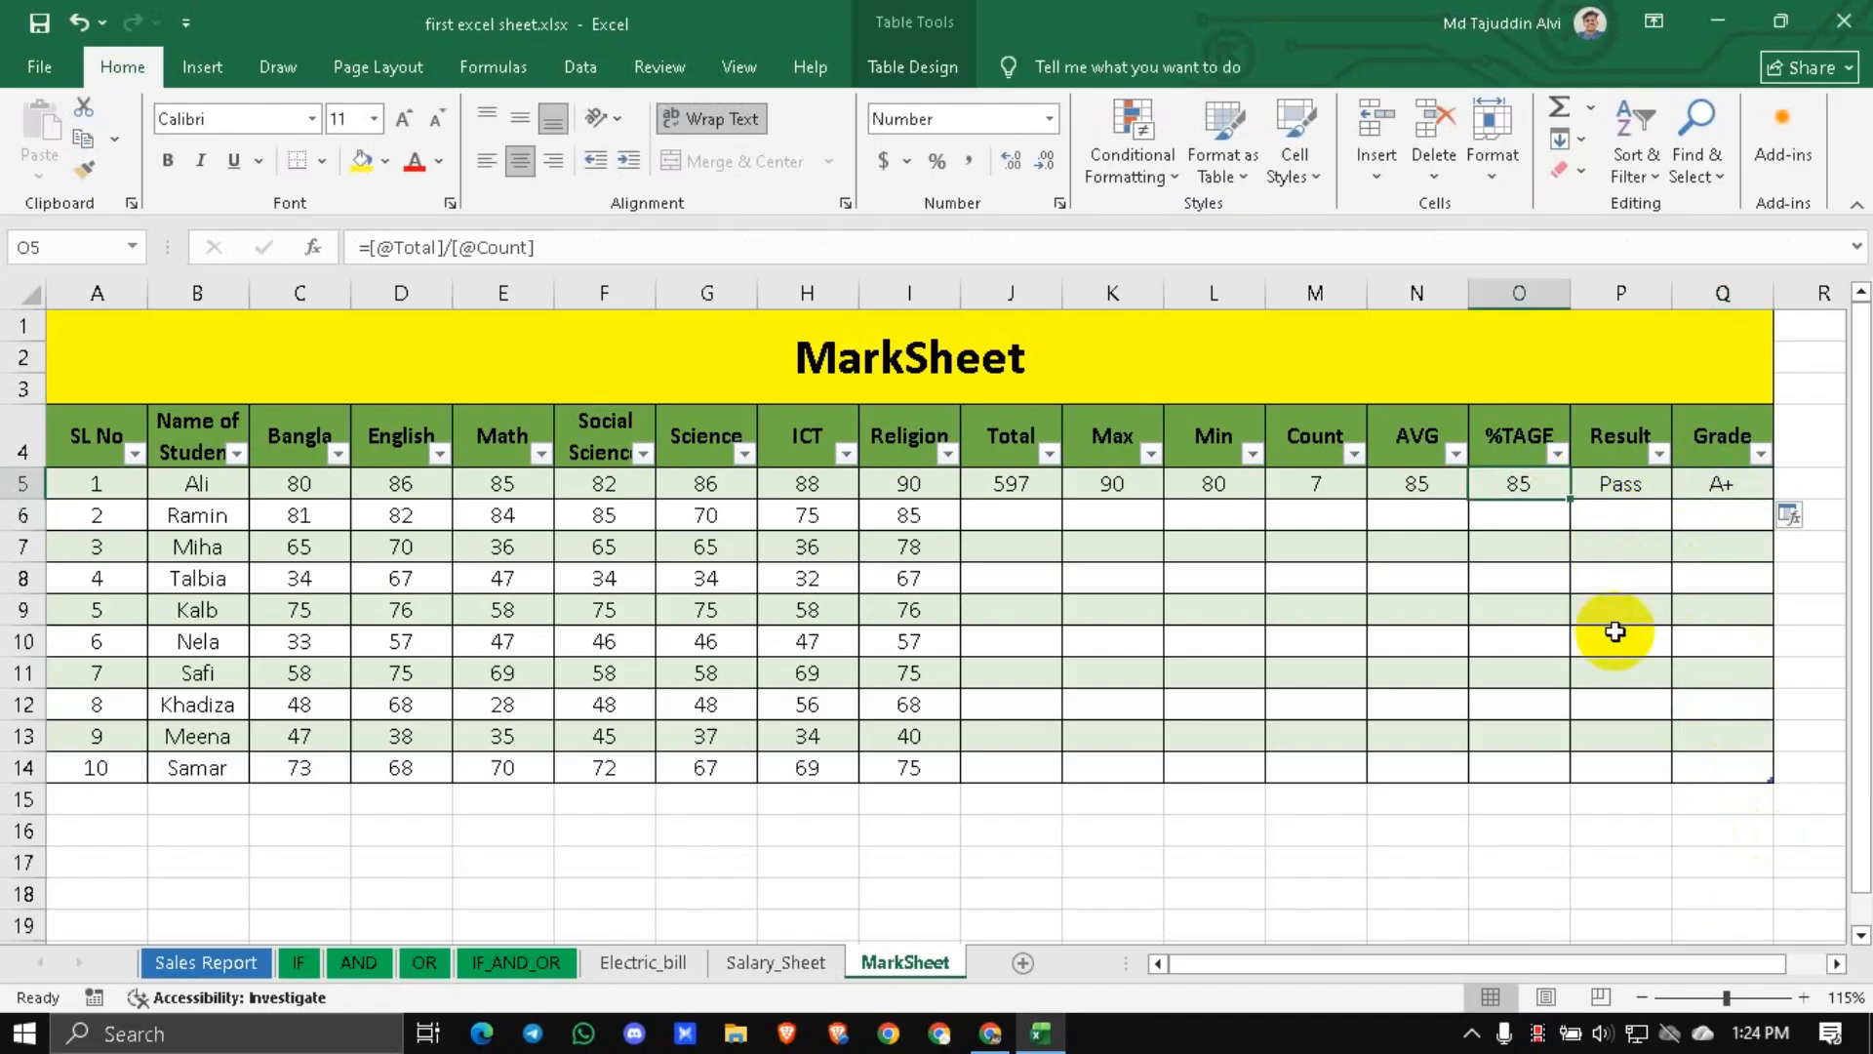
{"action": "type", "text": "66"}
{"action": "key", "text": "Return"}
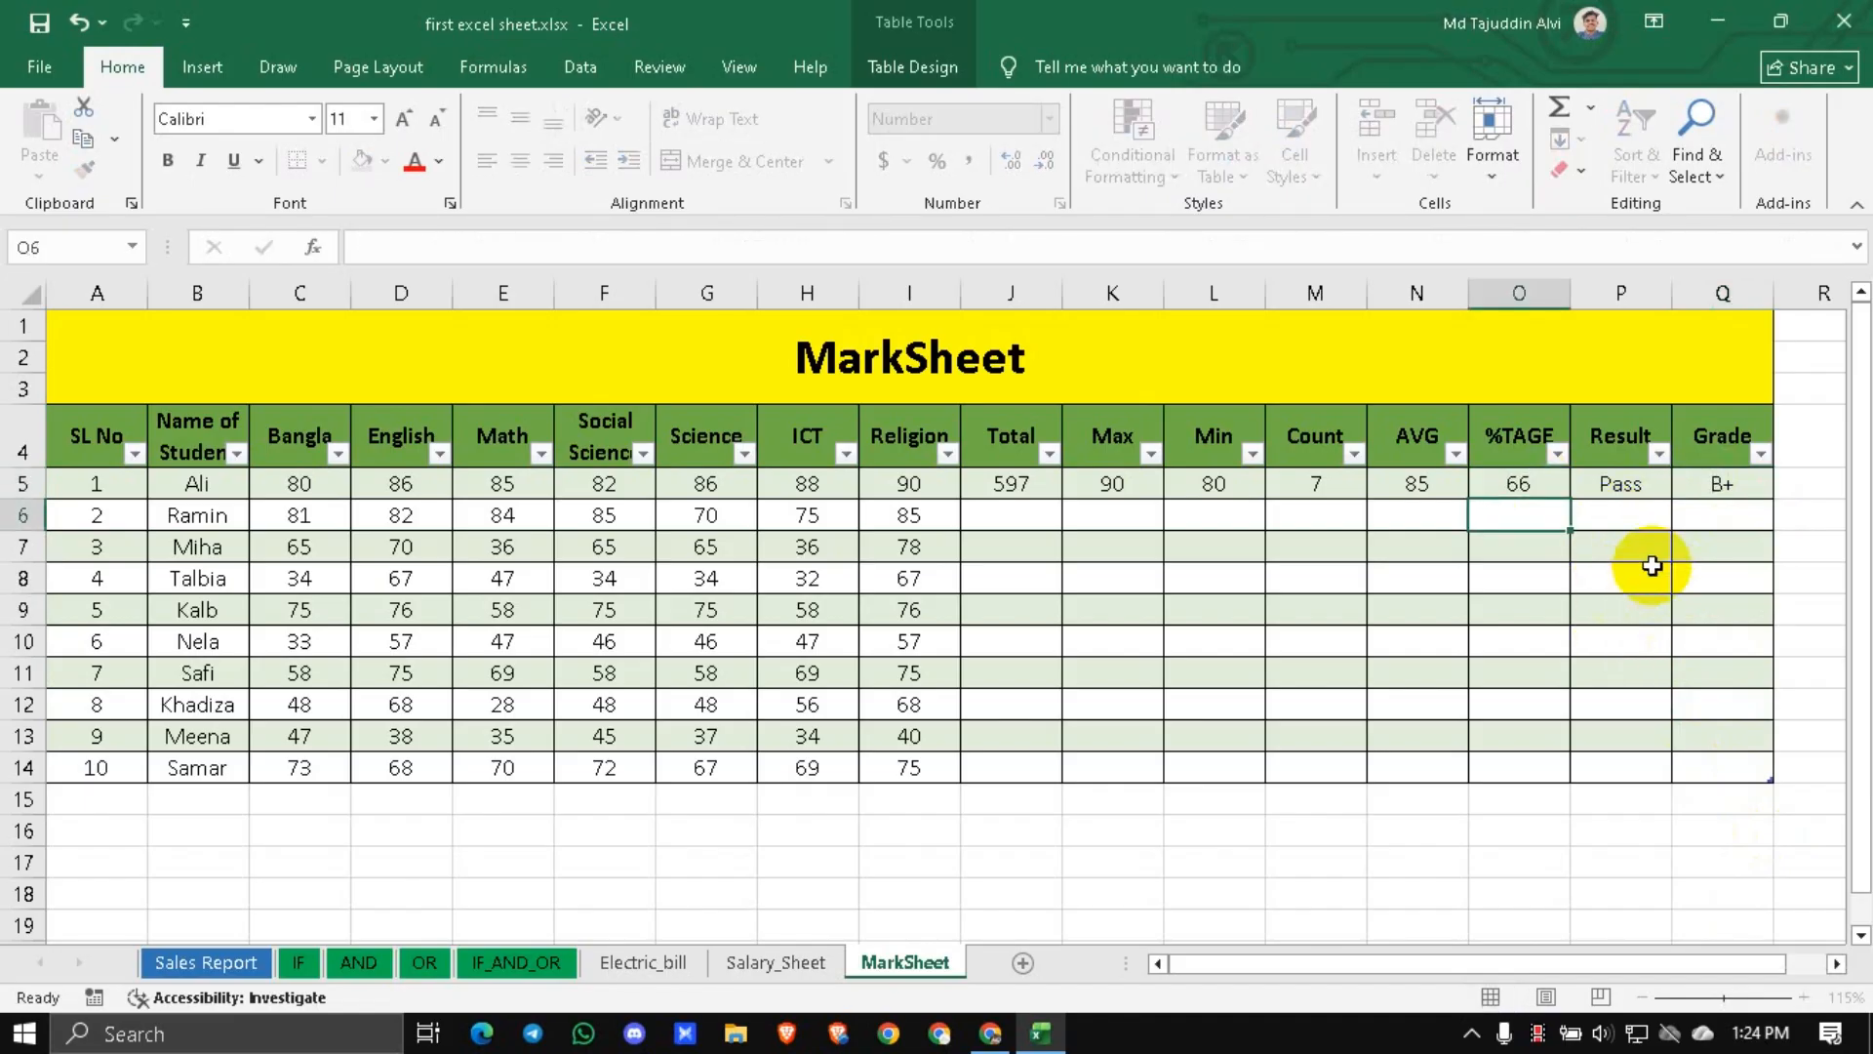
Undo the last change to the first student's %TAGE and save the workbook.
{"action": "key", "text": "super+s"}
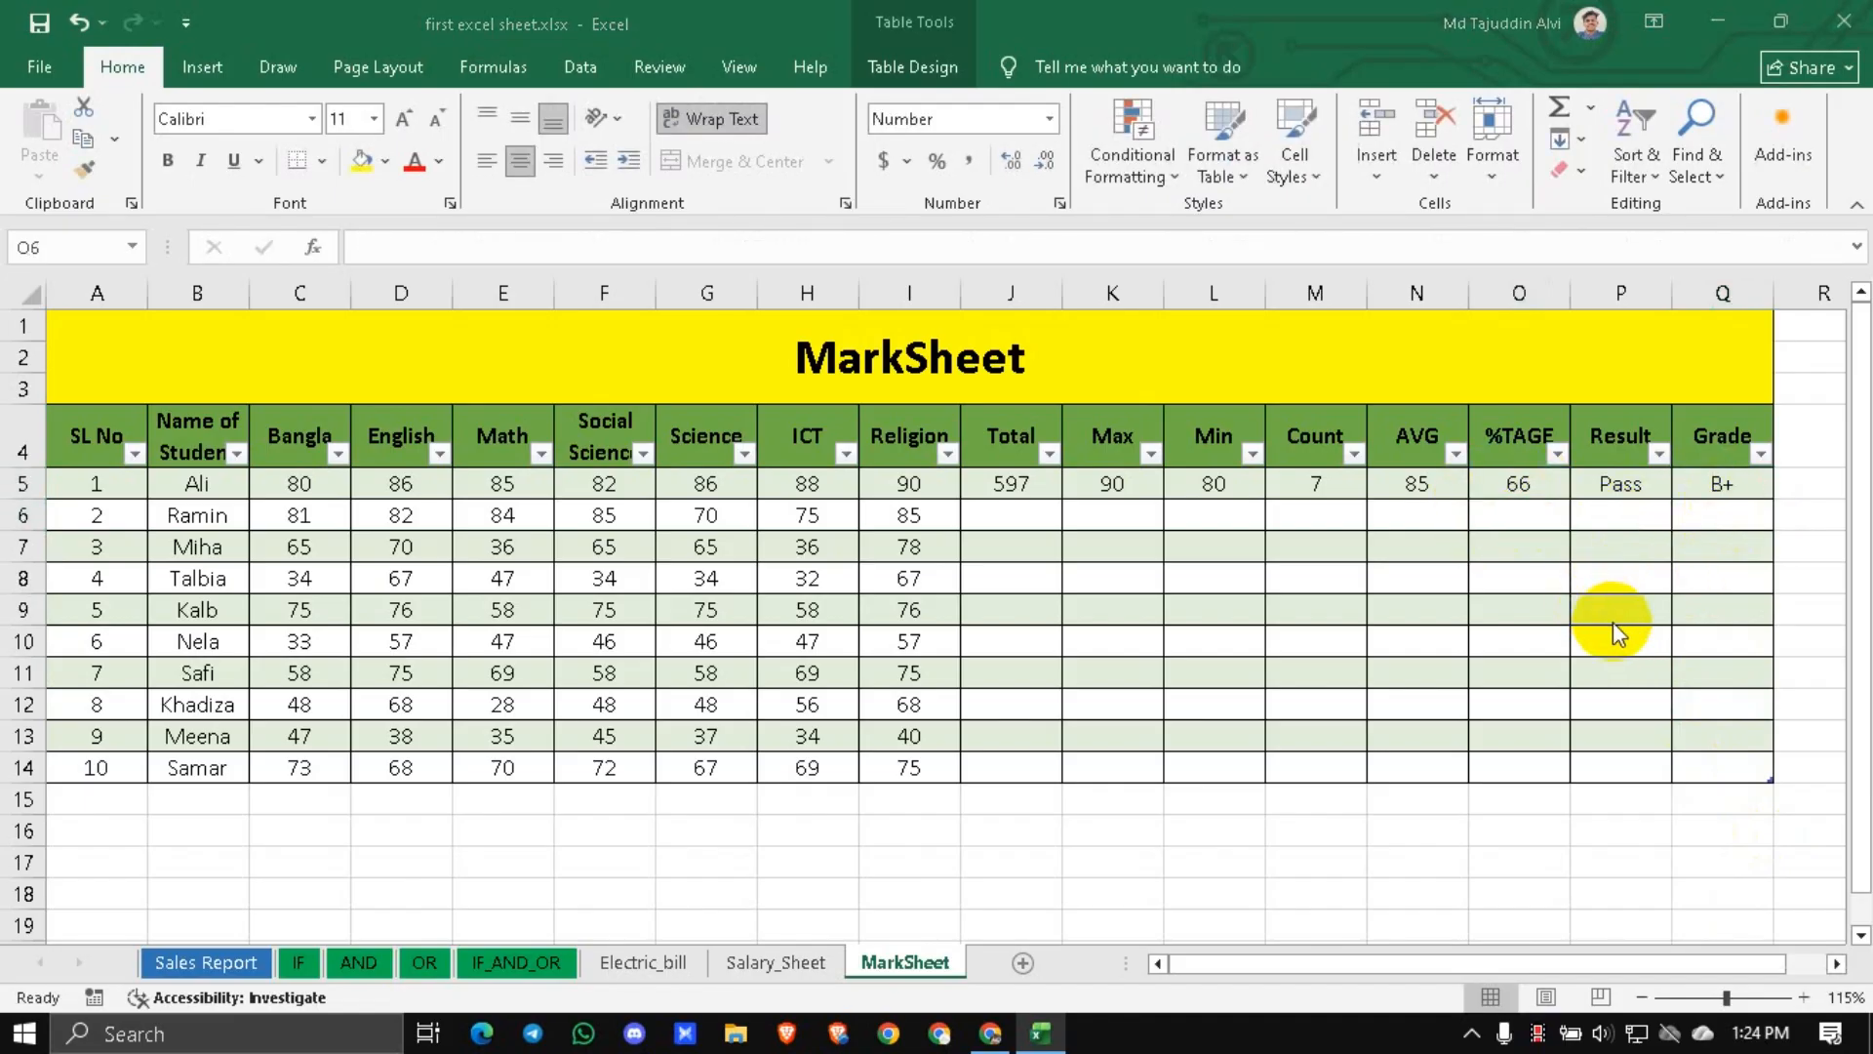
{"action": "left_click", "coordinate": [1616, 611]}
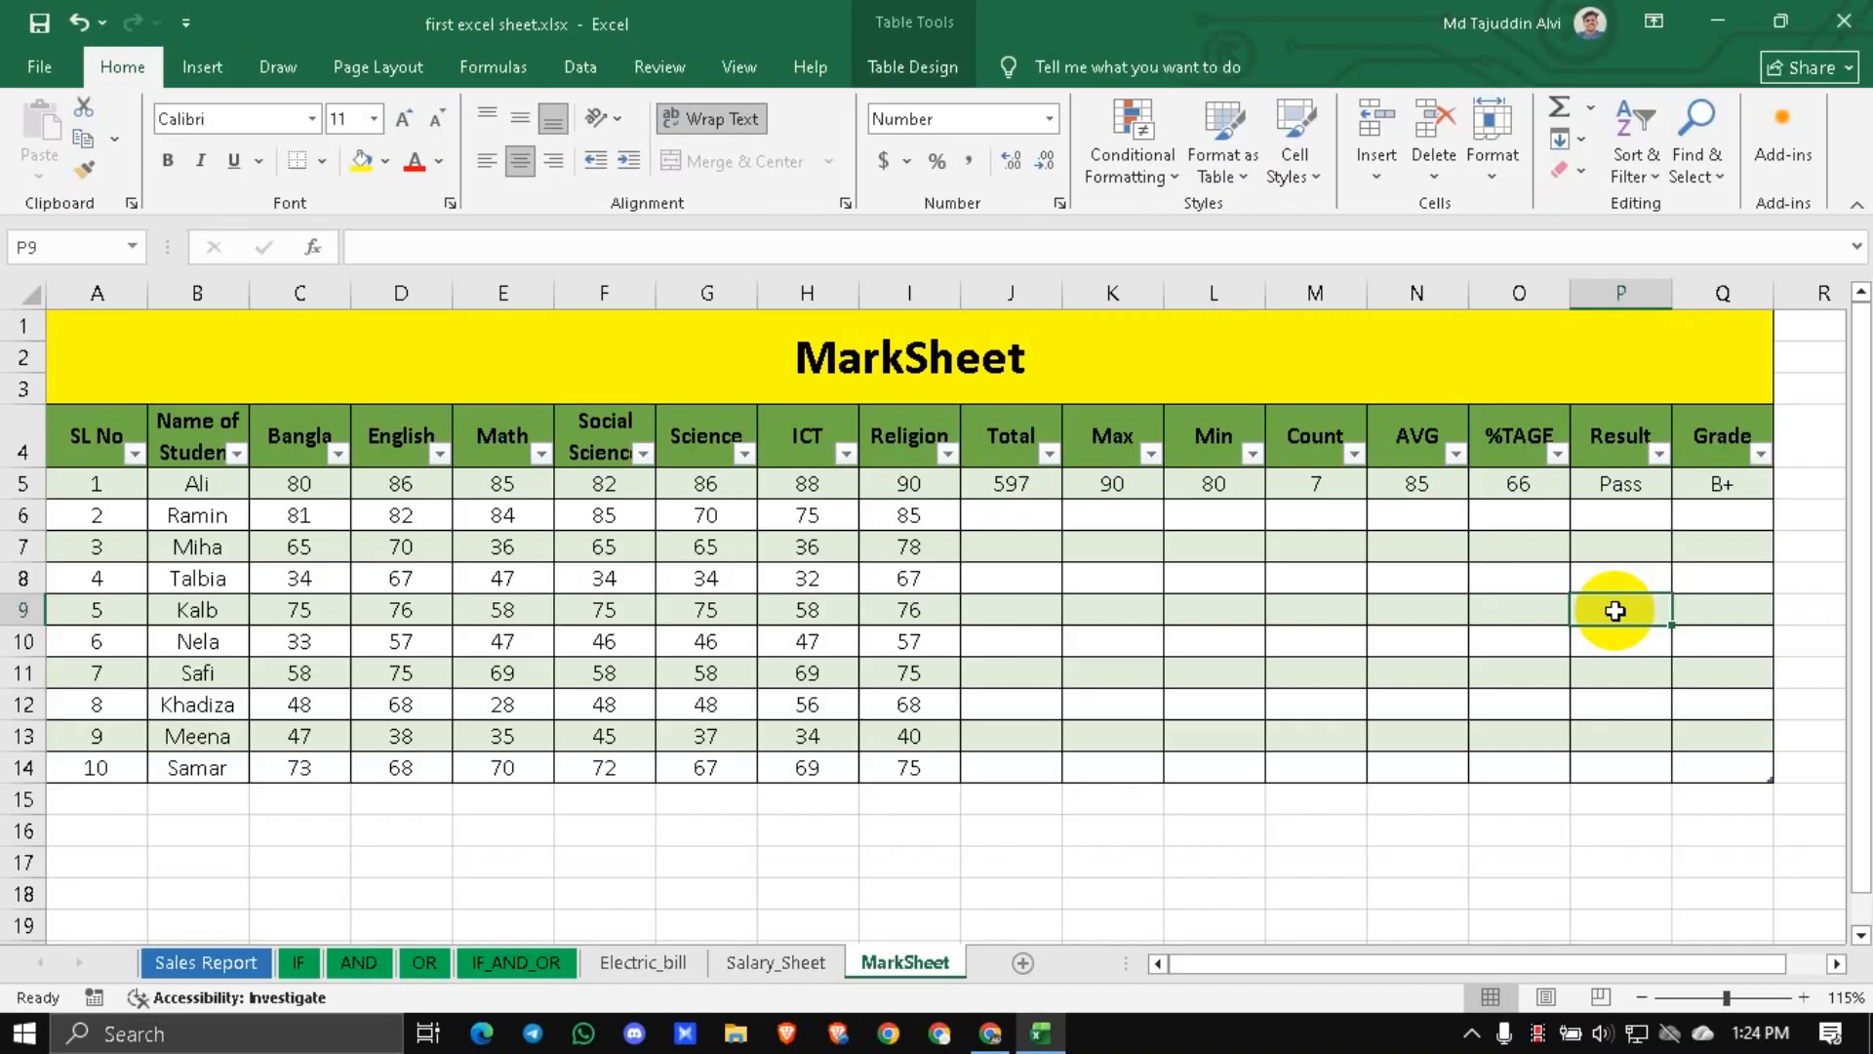
{"action": "key", "text": "ctrl+z"}
{"action": "key", "text": "ctrl+s"}
{"action": "left_click", "coordinate": [1616, 610]}
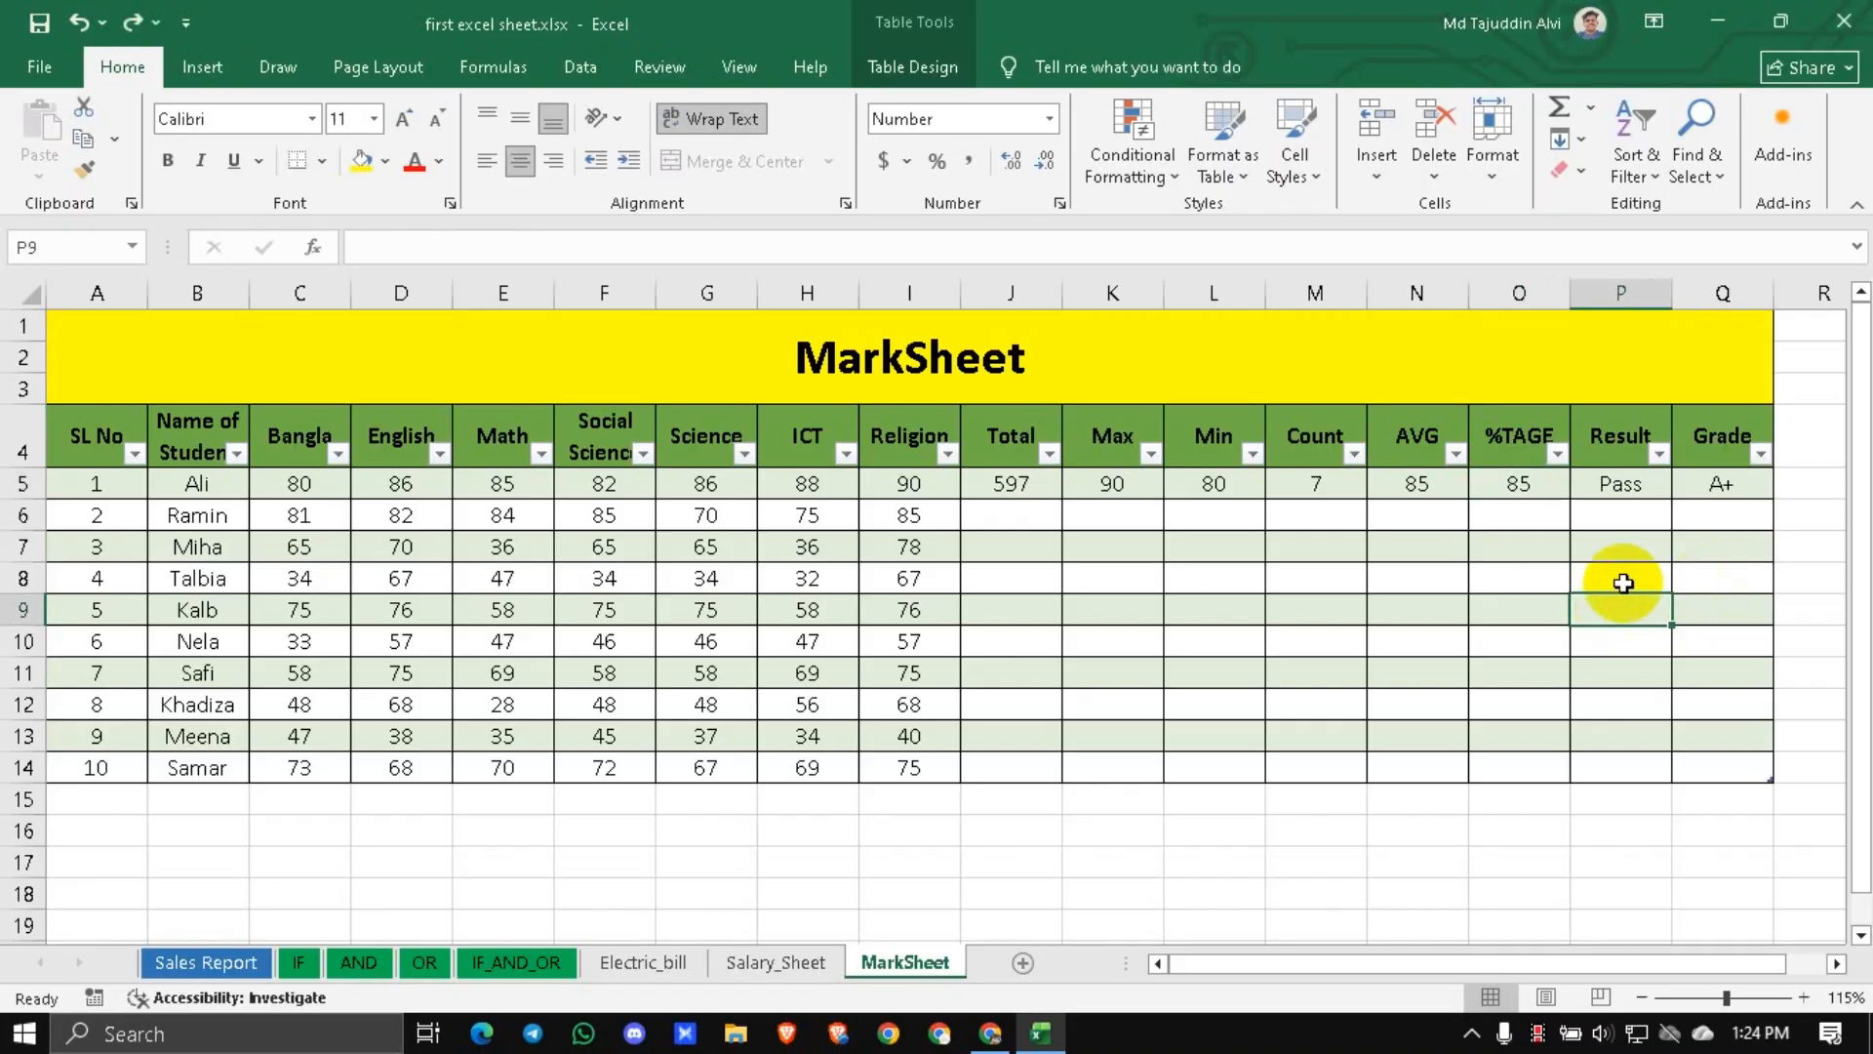
Show the first student's full Grade formula and change the grade for the >=70 test to "A-".
{"action": "left_click", "coordinate": [1719, 483]}
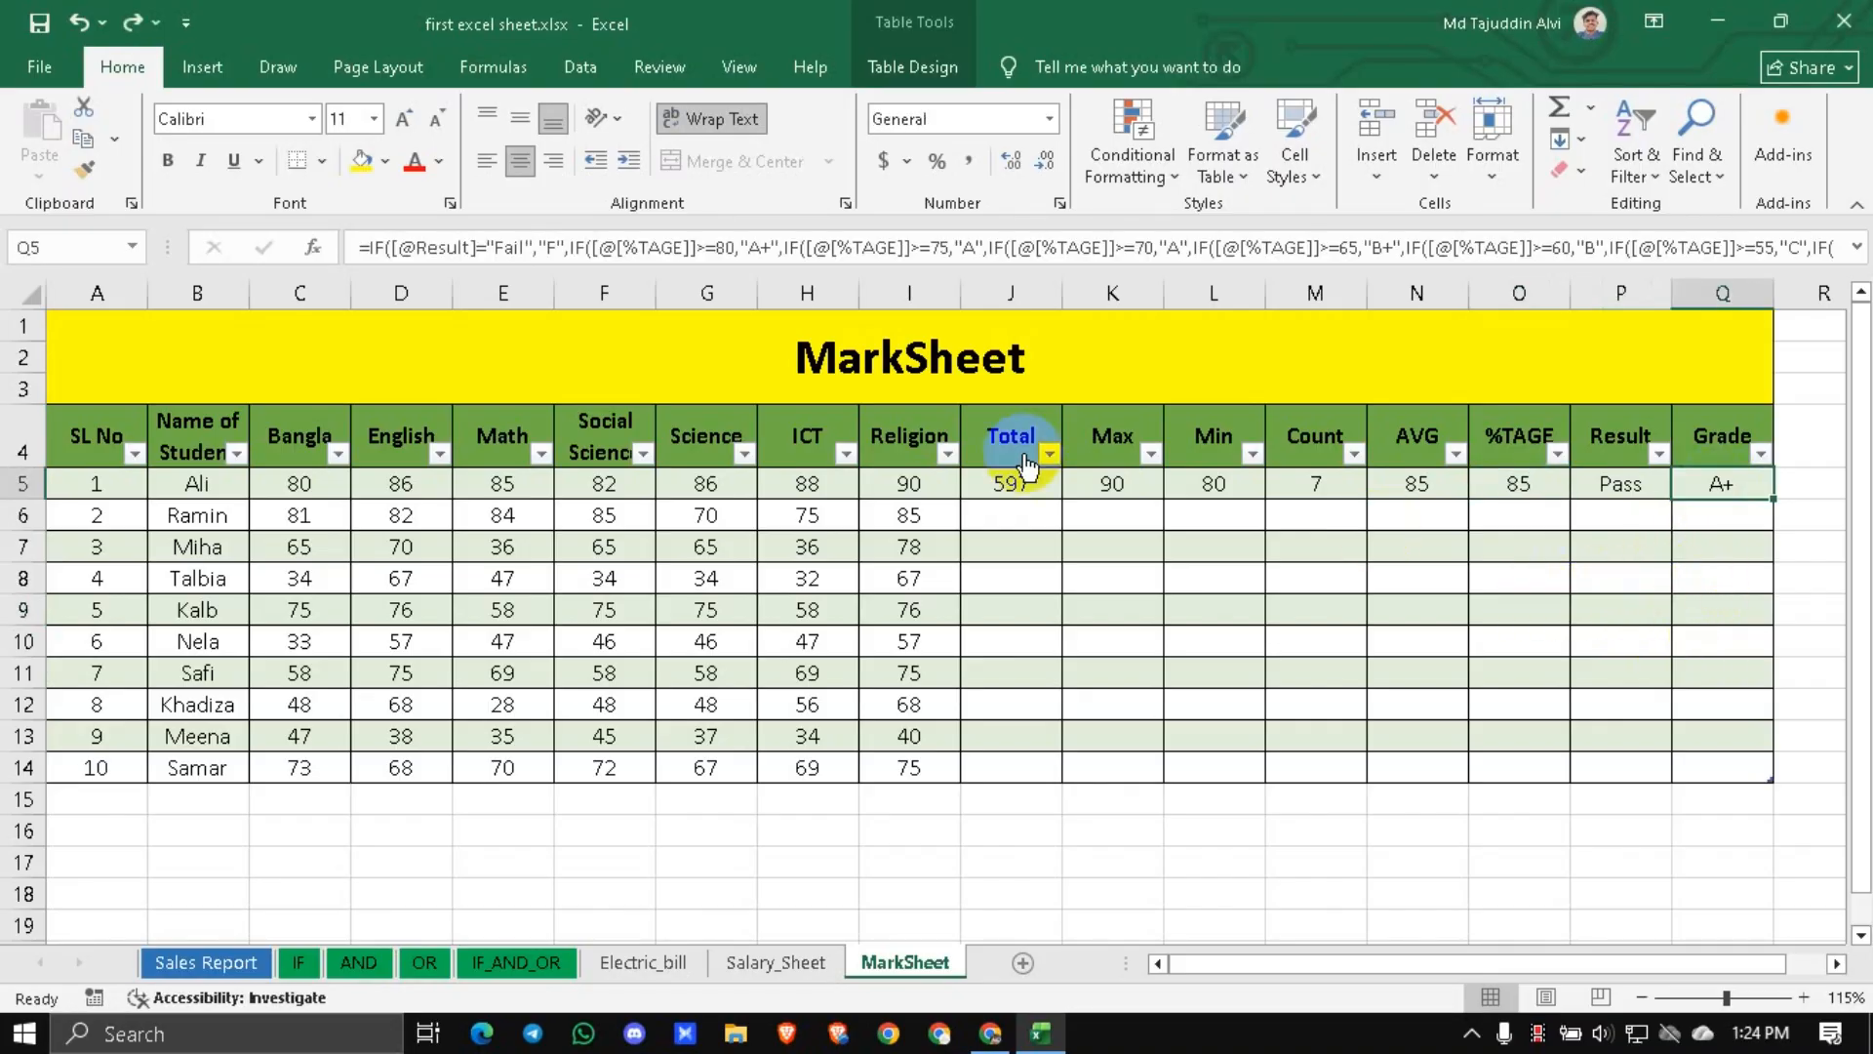
{"action": "left_click", "coordinate": [1858, 248]}
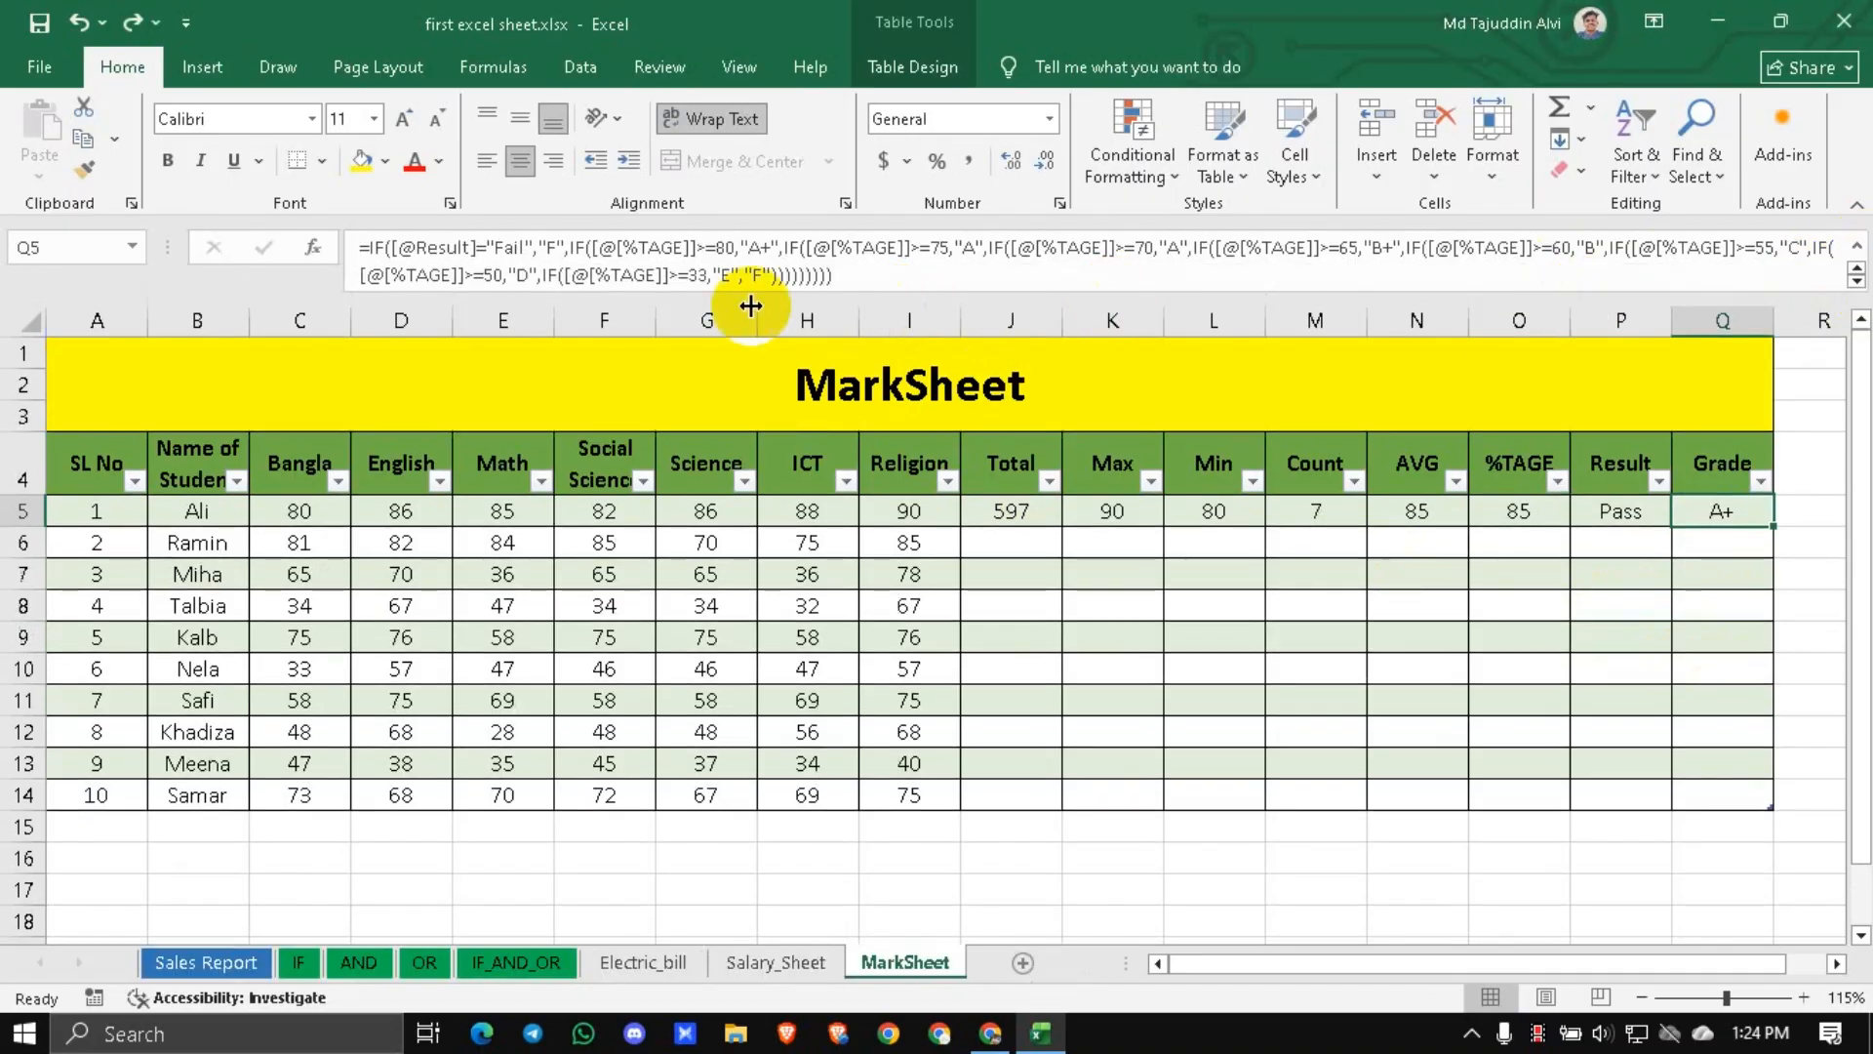
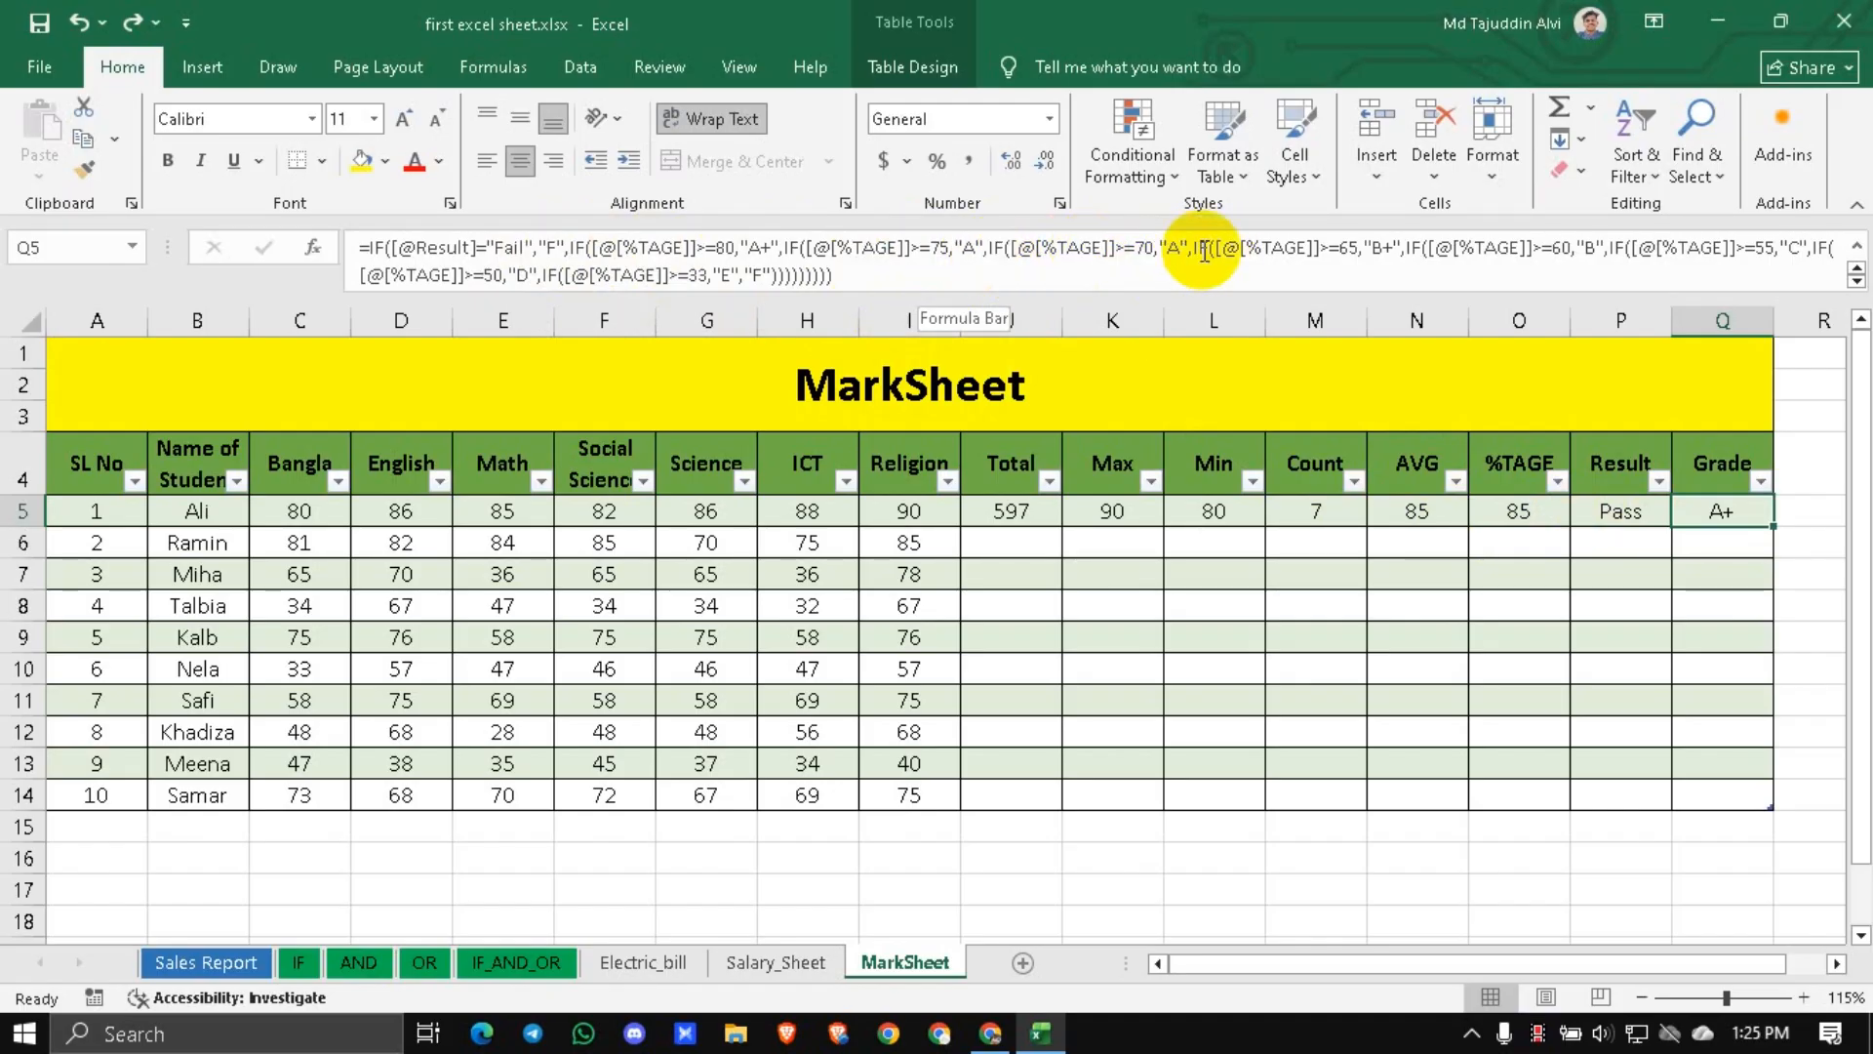
{"action": "left_click", "coordinate": [1184, 247]}
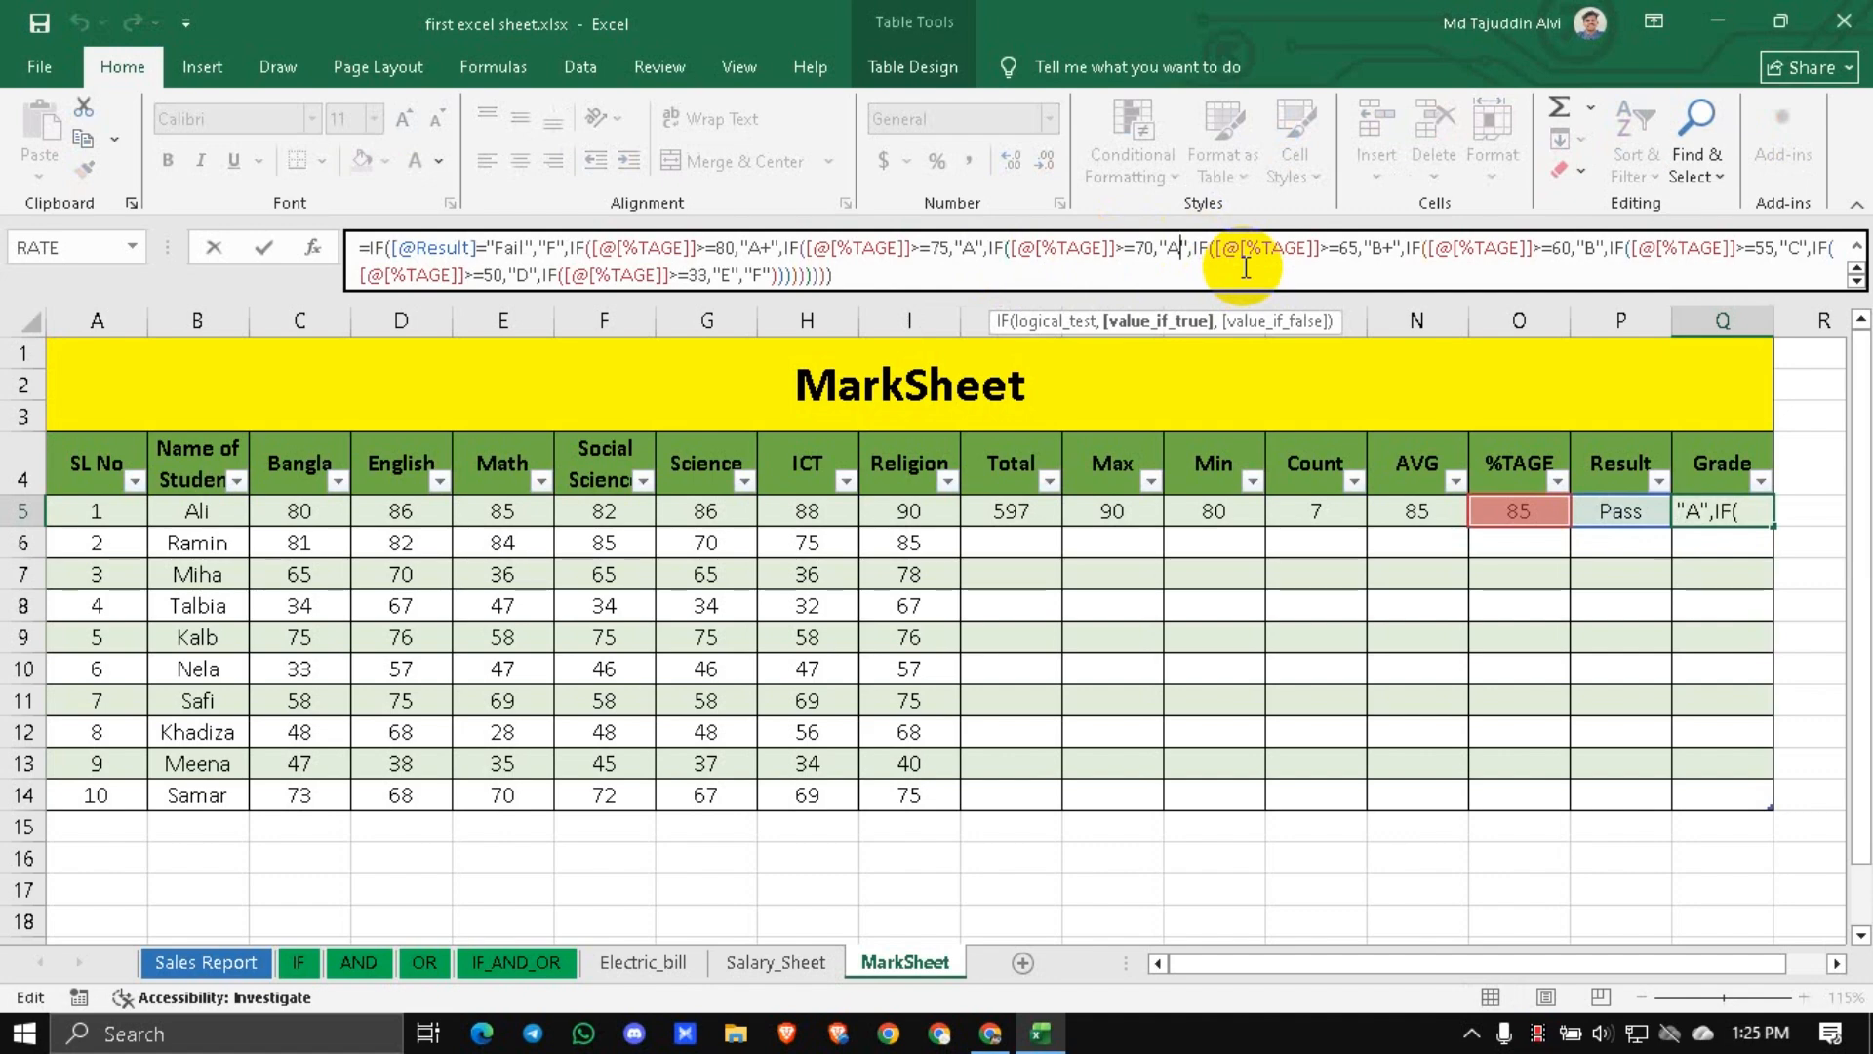
{"action": "type", "text": "-"}
Check the remaining percentage tests, both "F" values and the closing parentheses of the Grade formula, and commit the formula.
{"action": "left_click", "coordinate": [1254, 250]}
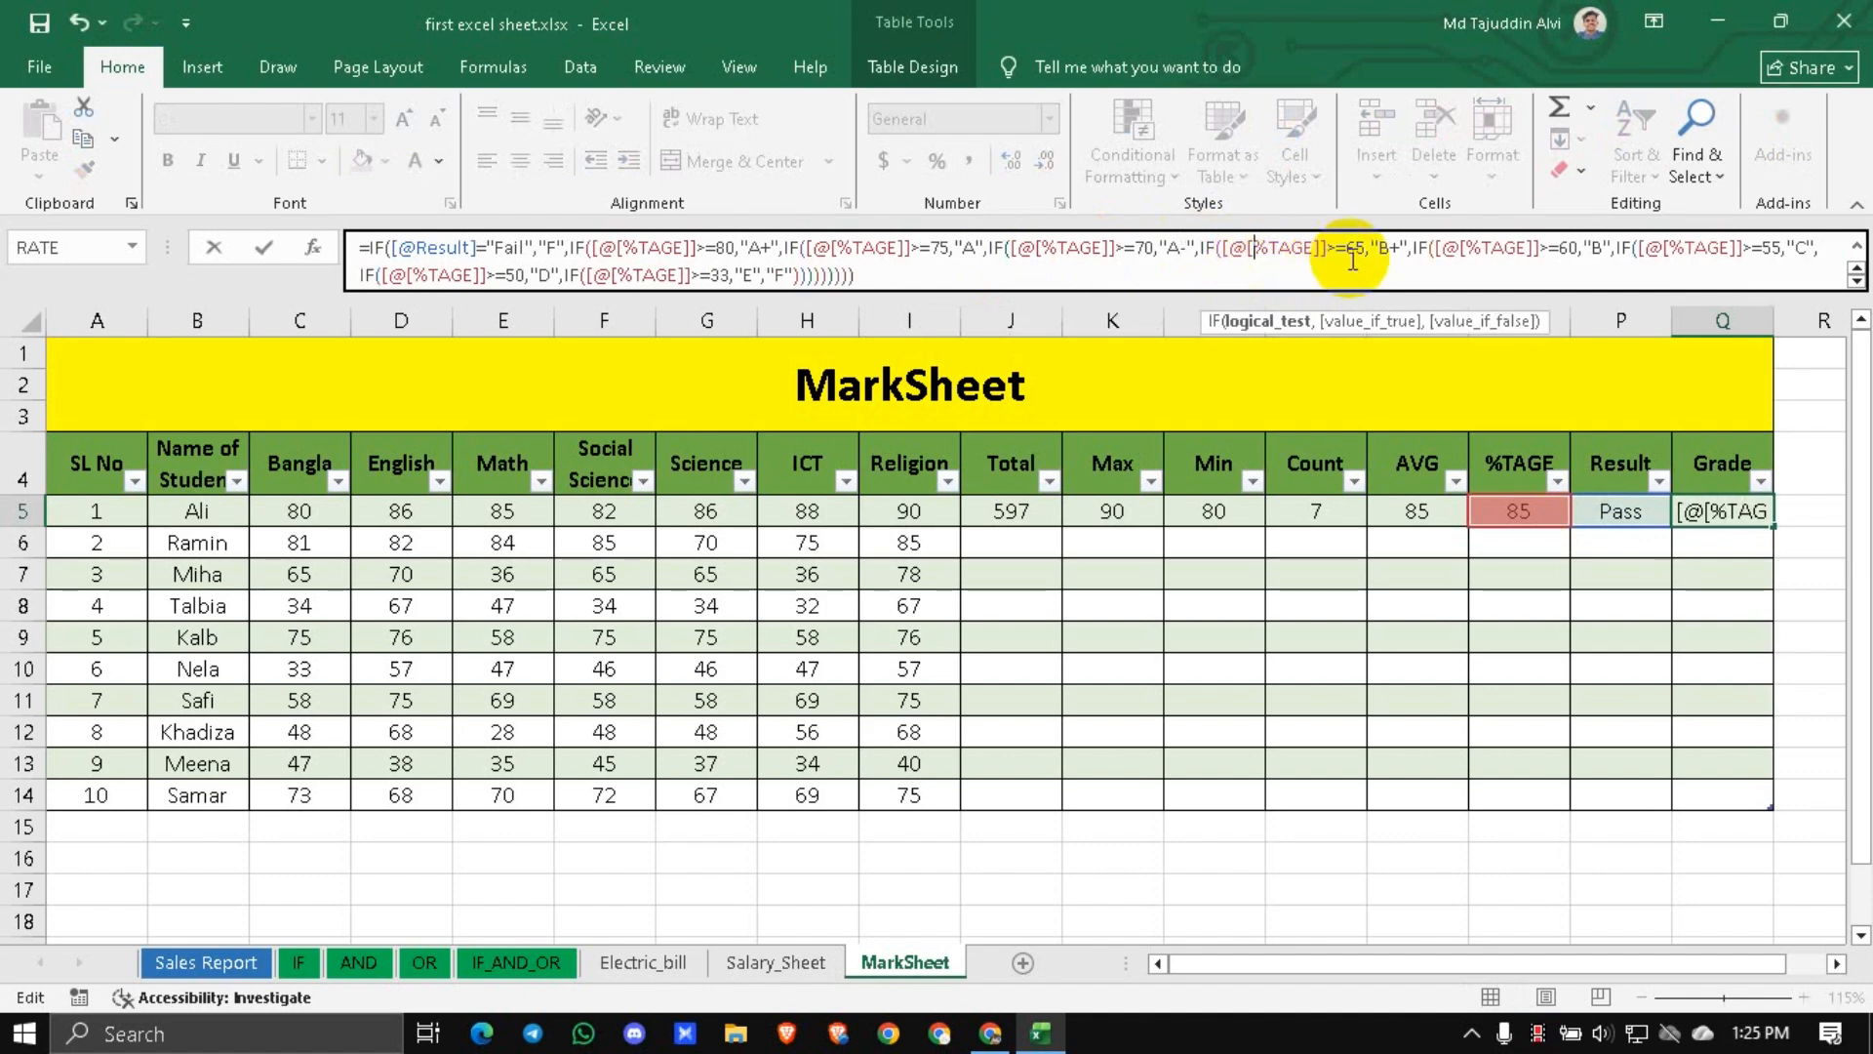
{"action": "left_click", "coordinate": [1373, 249]}
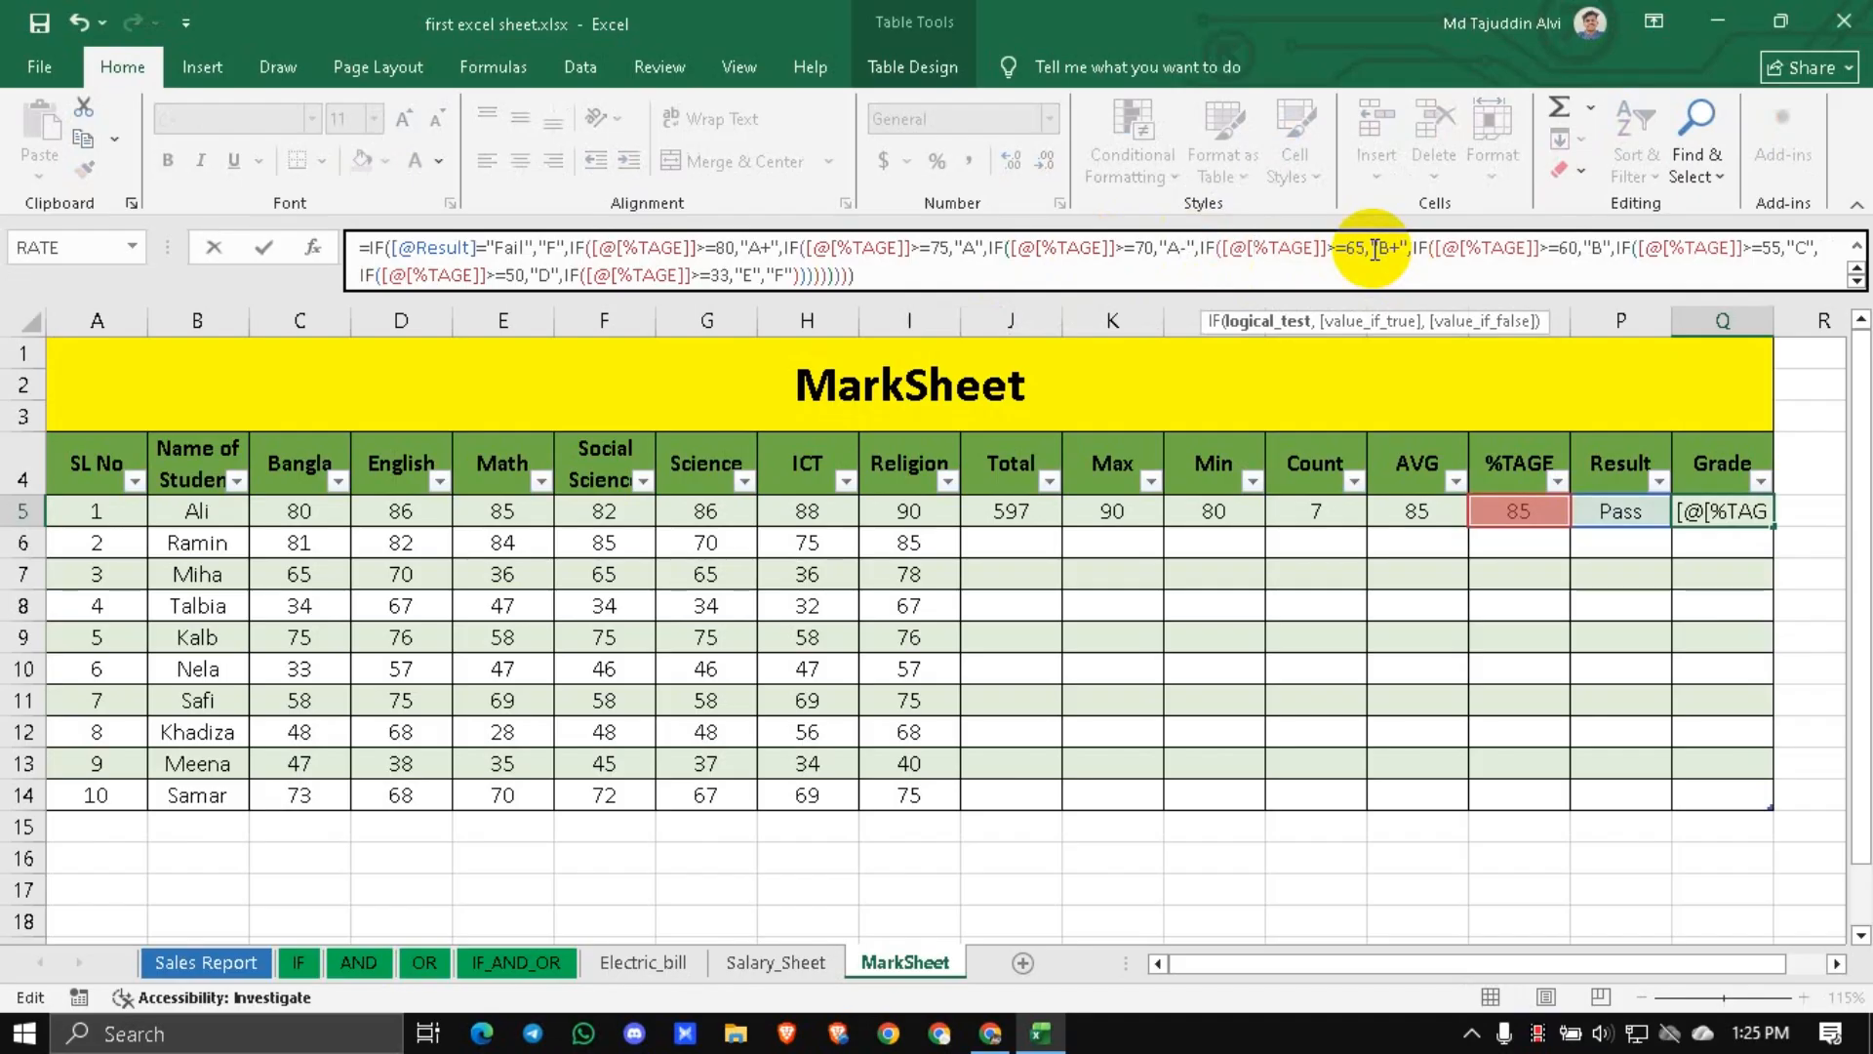
{"action": "type", "text": "\""}
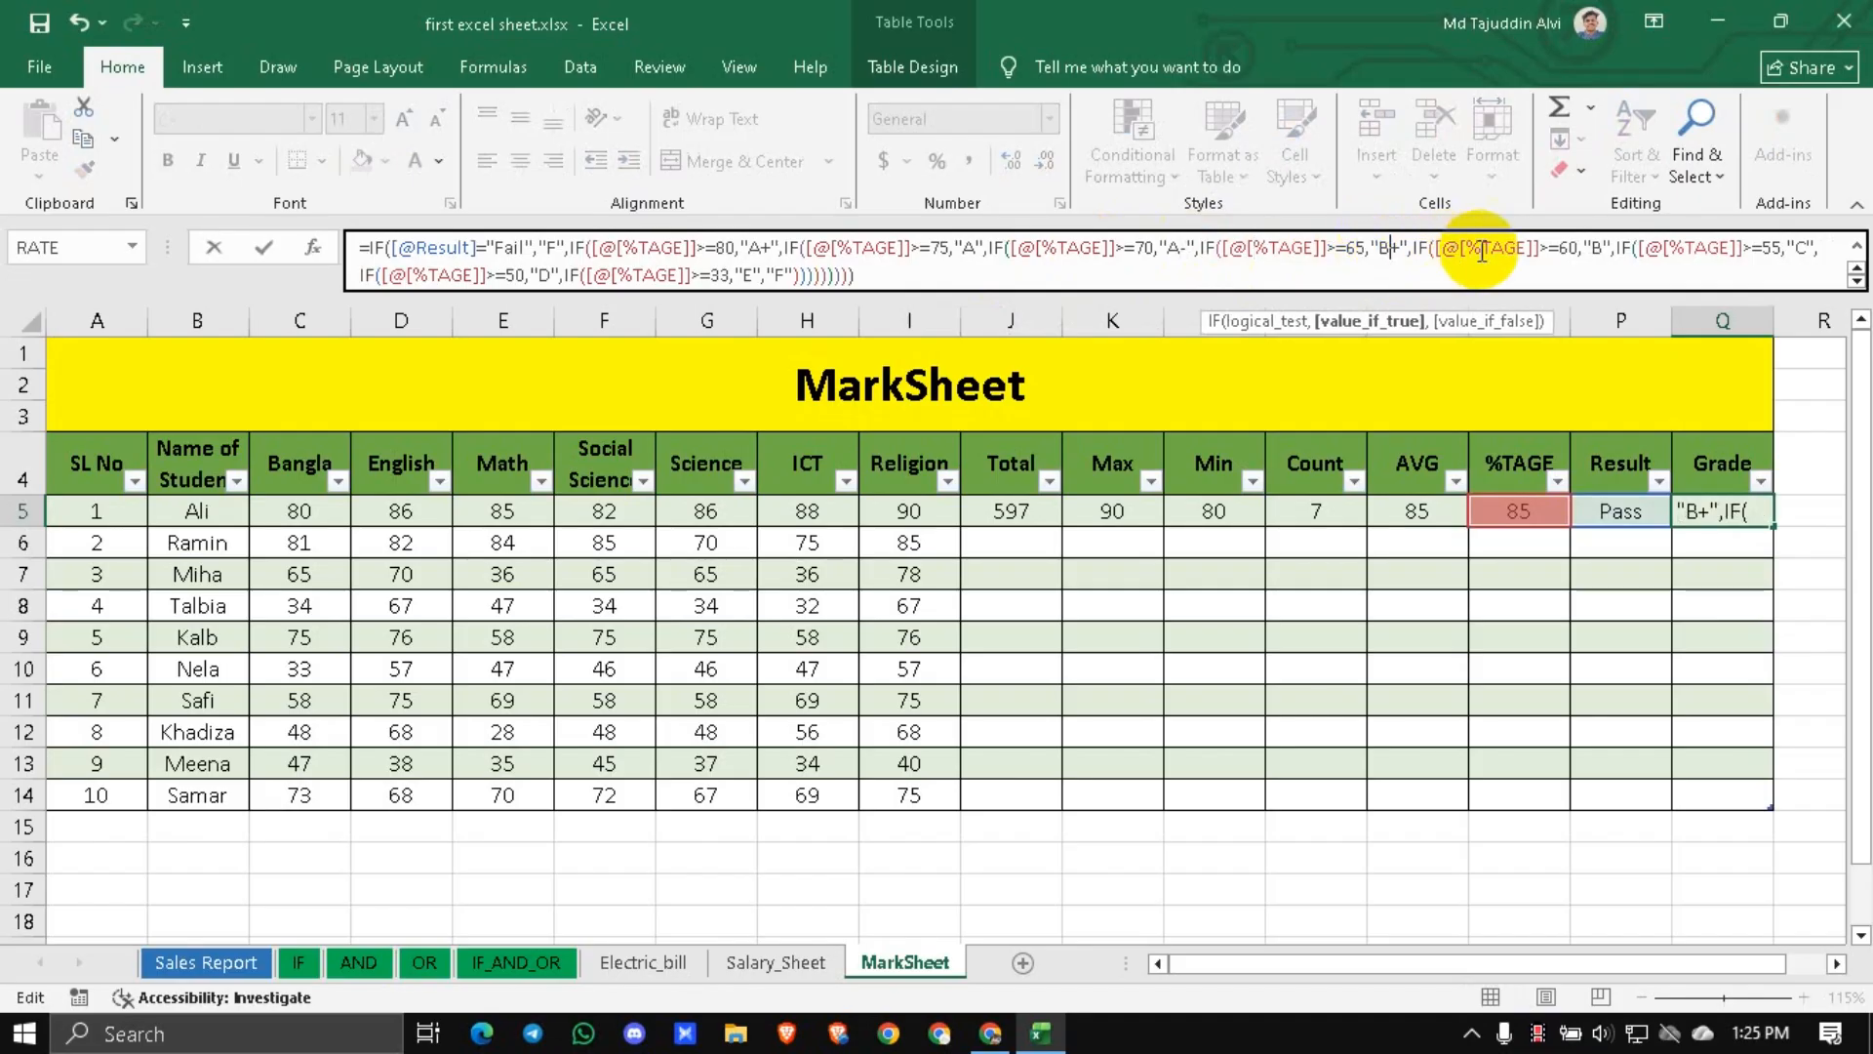
{"action": "left_click", "coordinate": [1573, 250]}
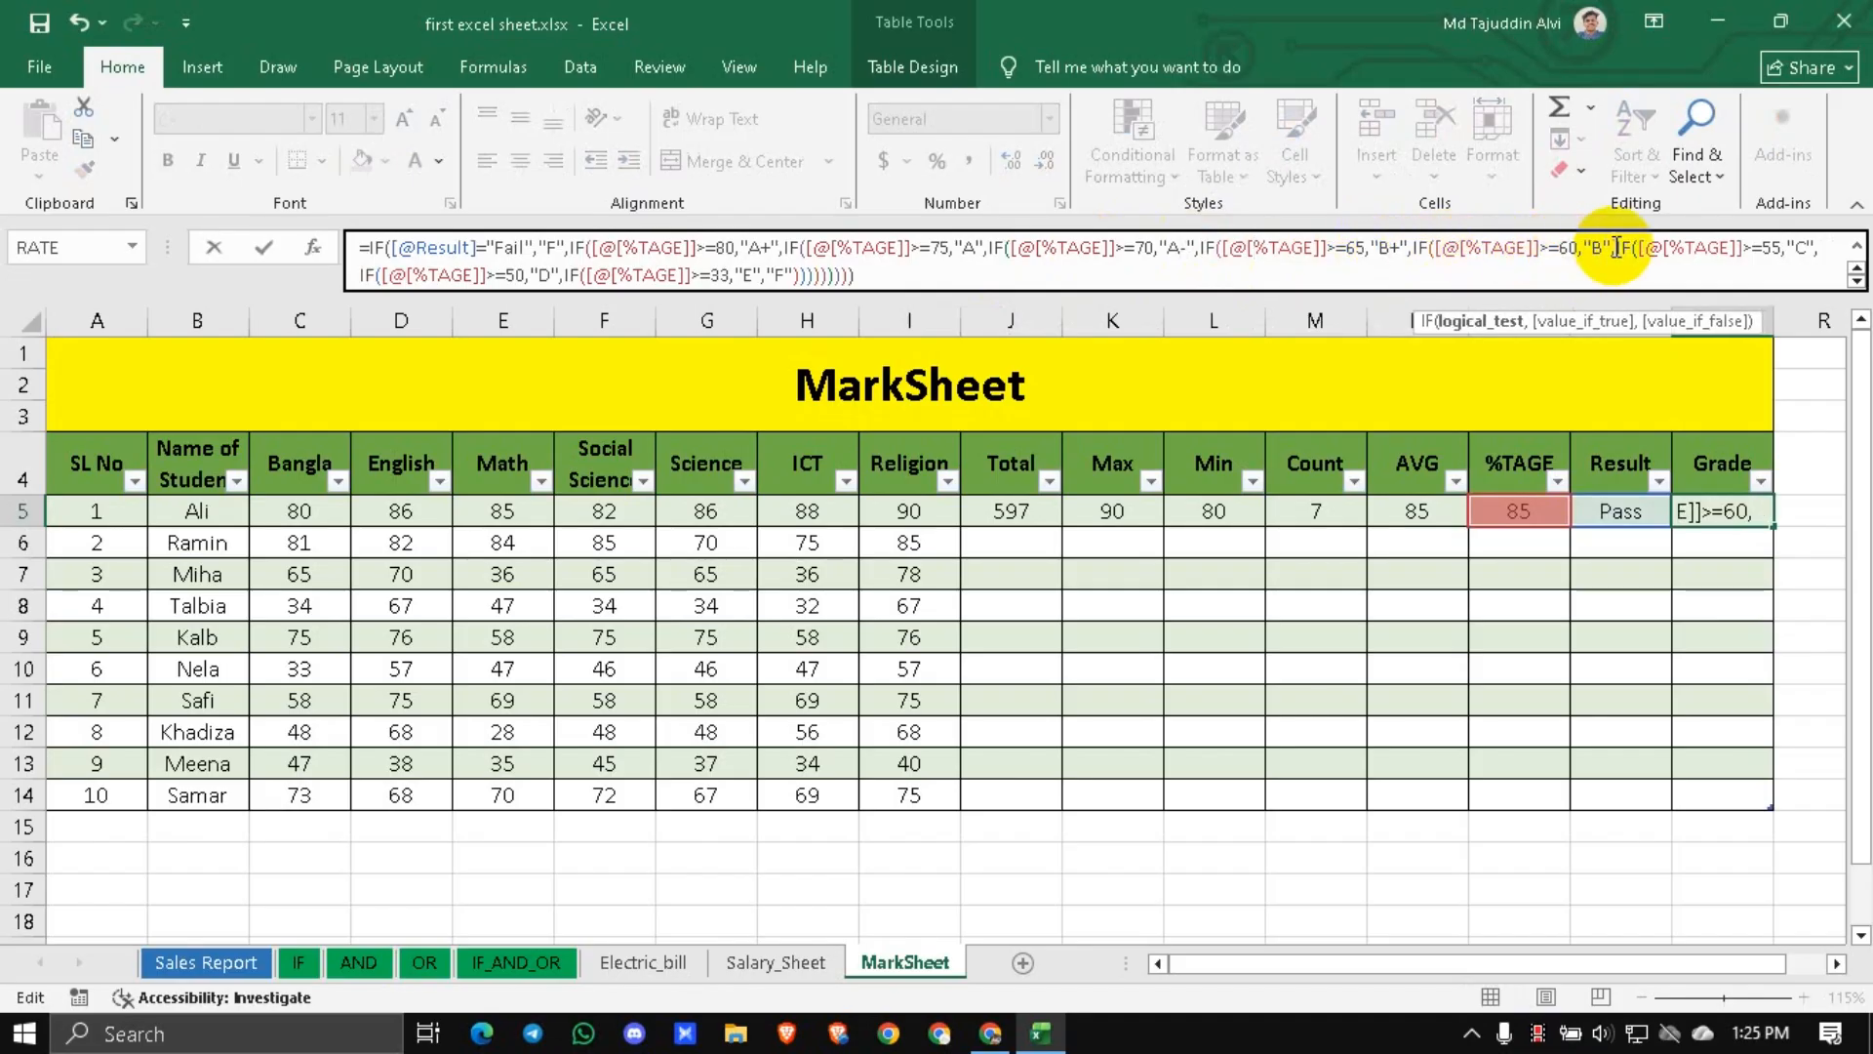
{"action": "type", "text": "\""}
{"action": "left_click", "coordinate": [1789, 250]}
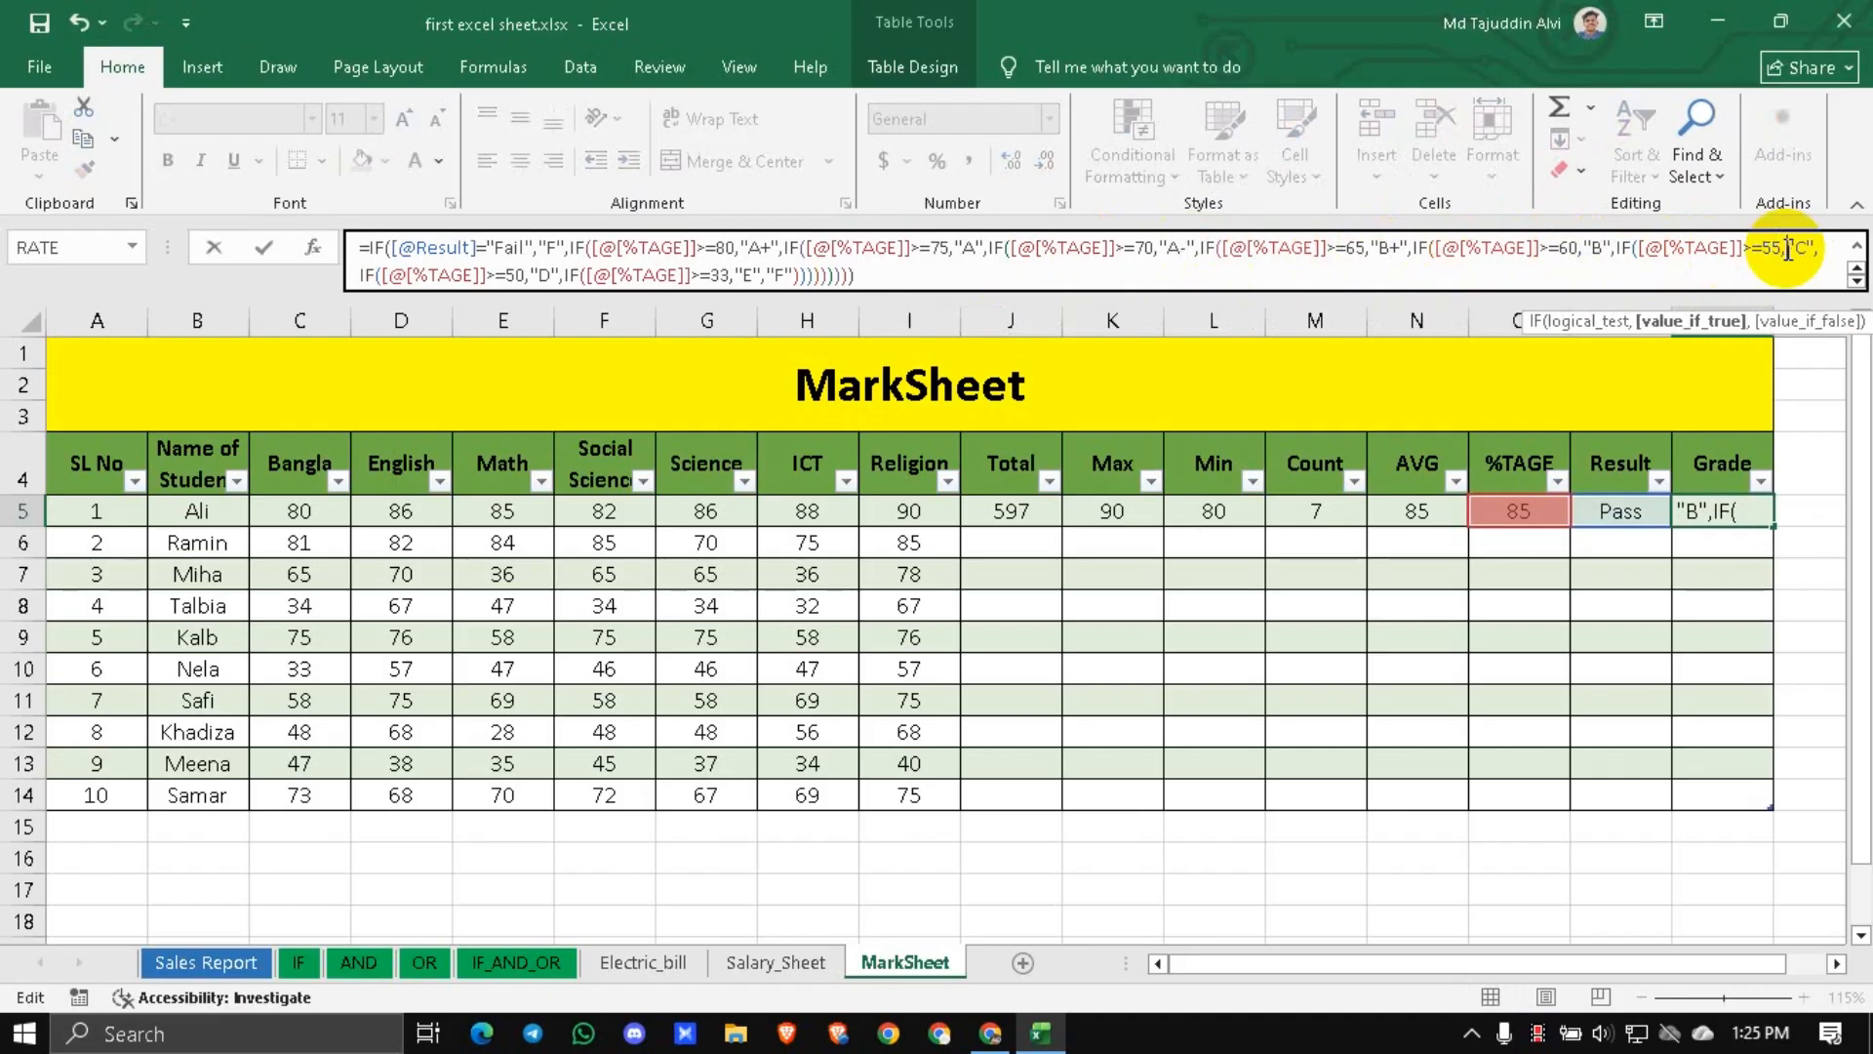
{"action": "type", "text": "\""}
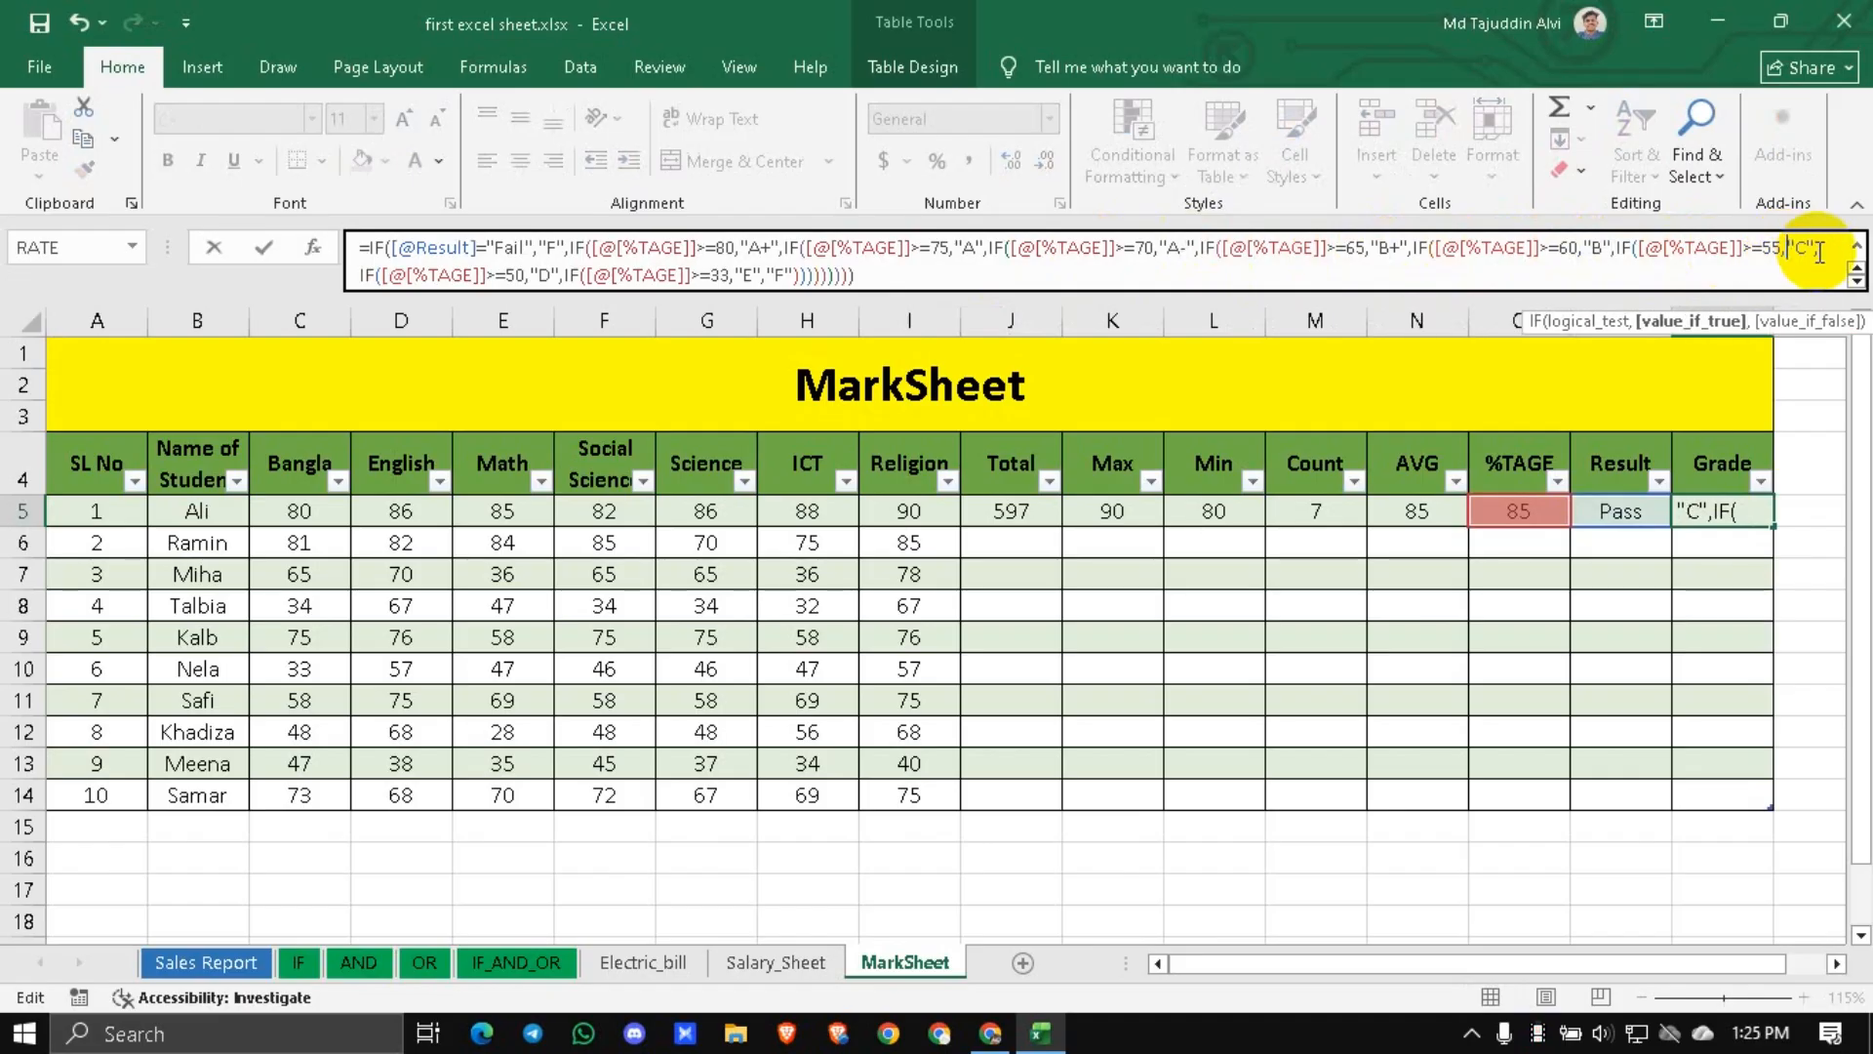
{"action": "left_click", "coordinate": [566, 274]}
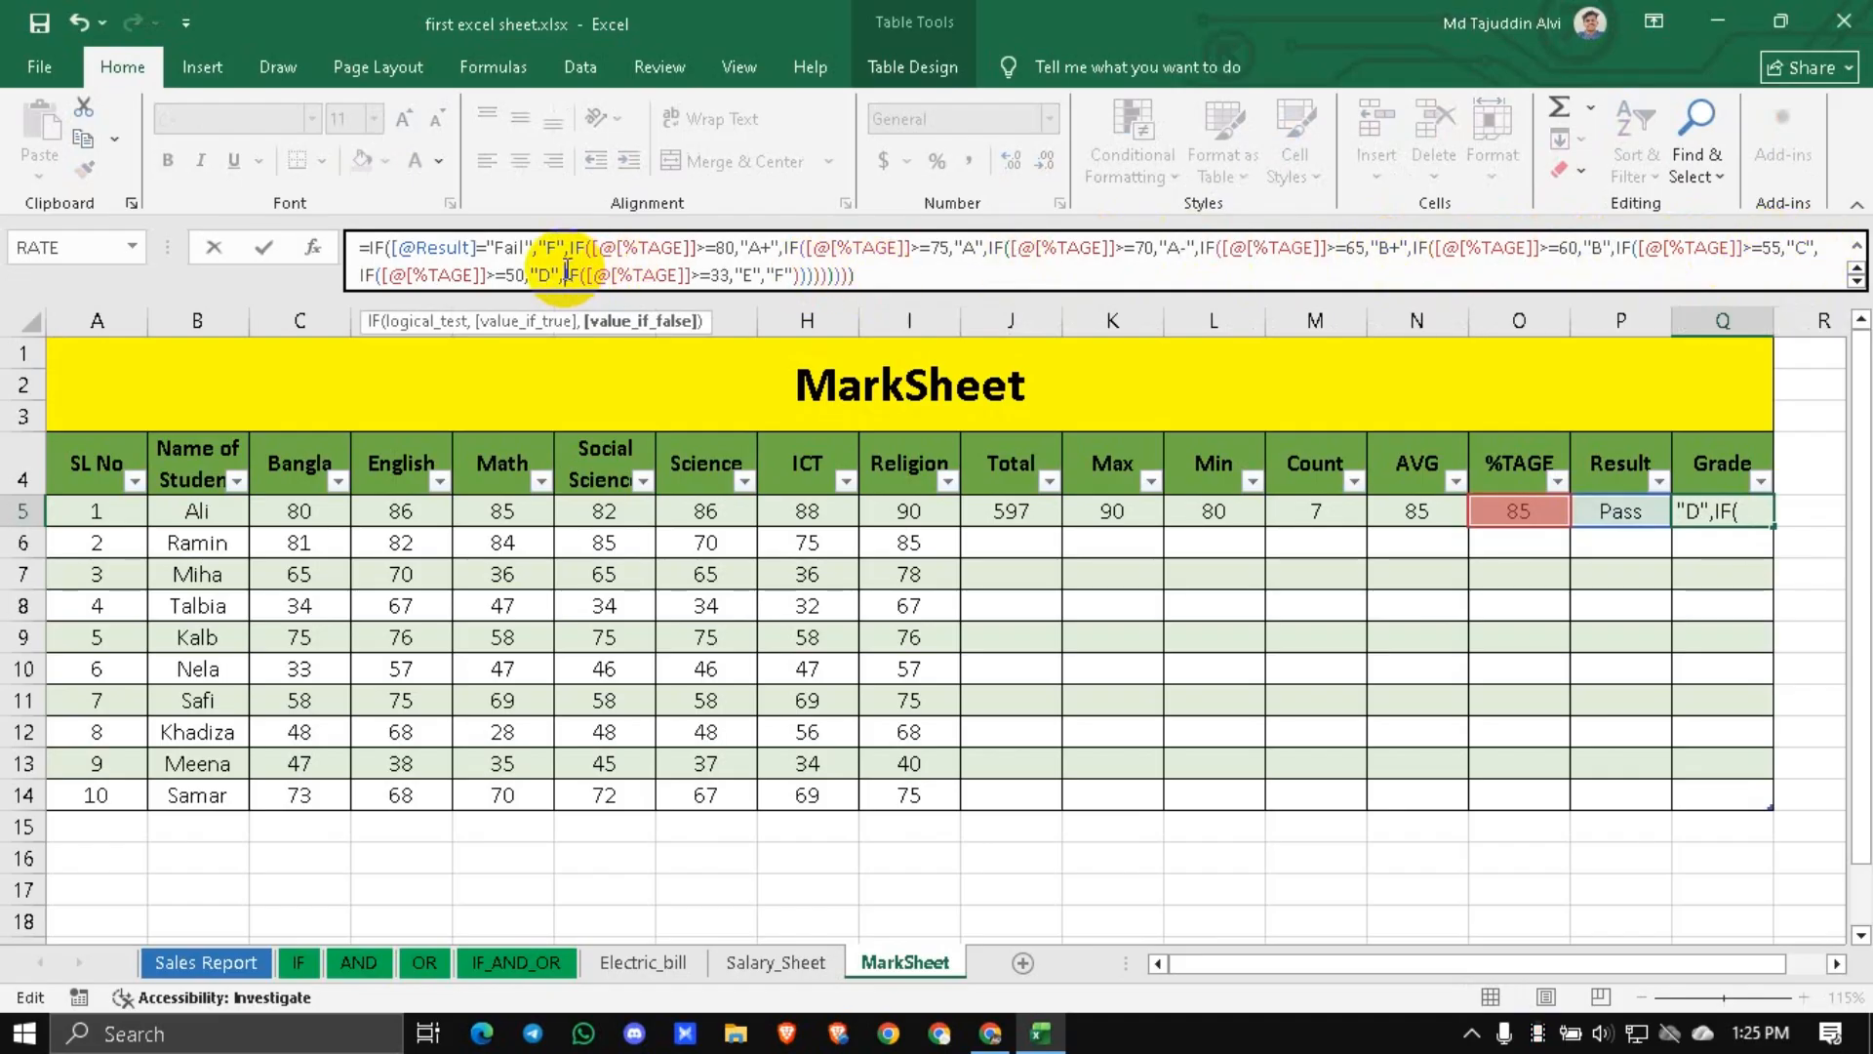
{"action": "left_click", "coordinate": [736, 275]}
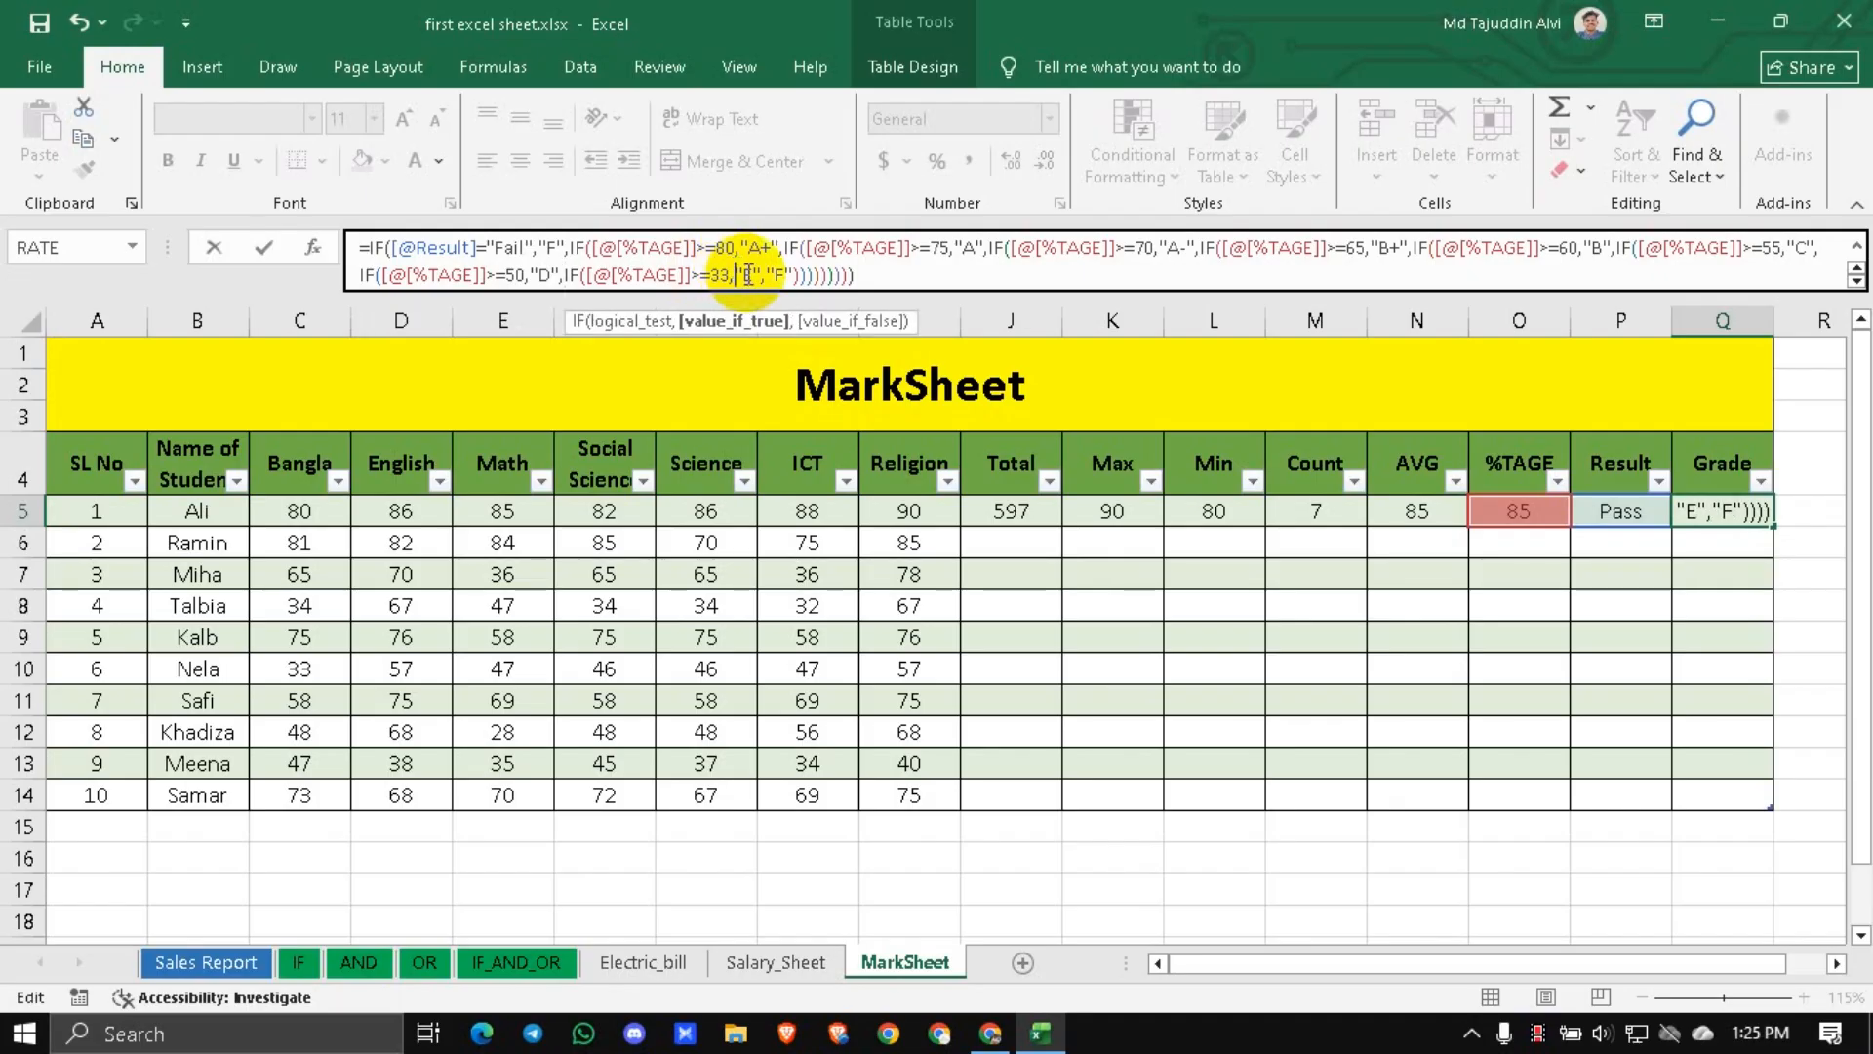
{"action": "left_click", "coordinate": [764, 274]}
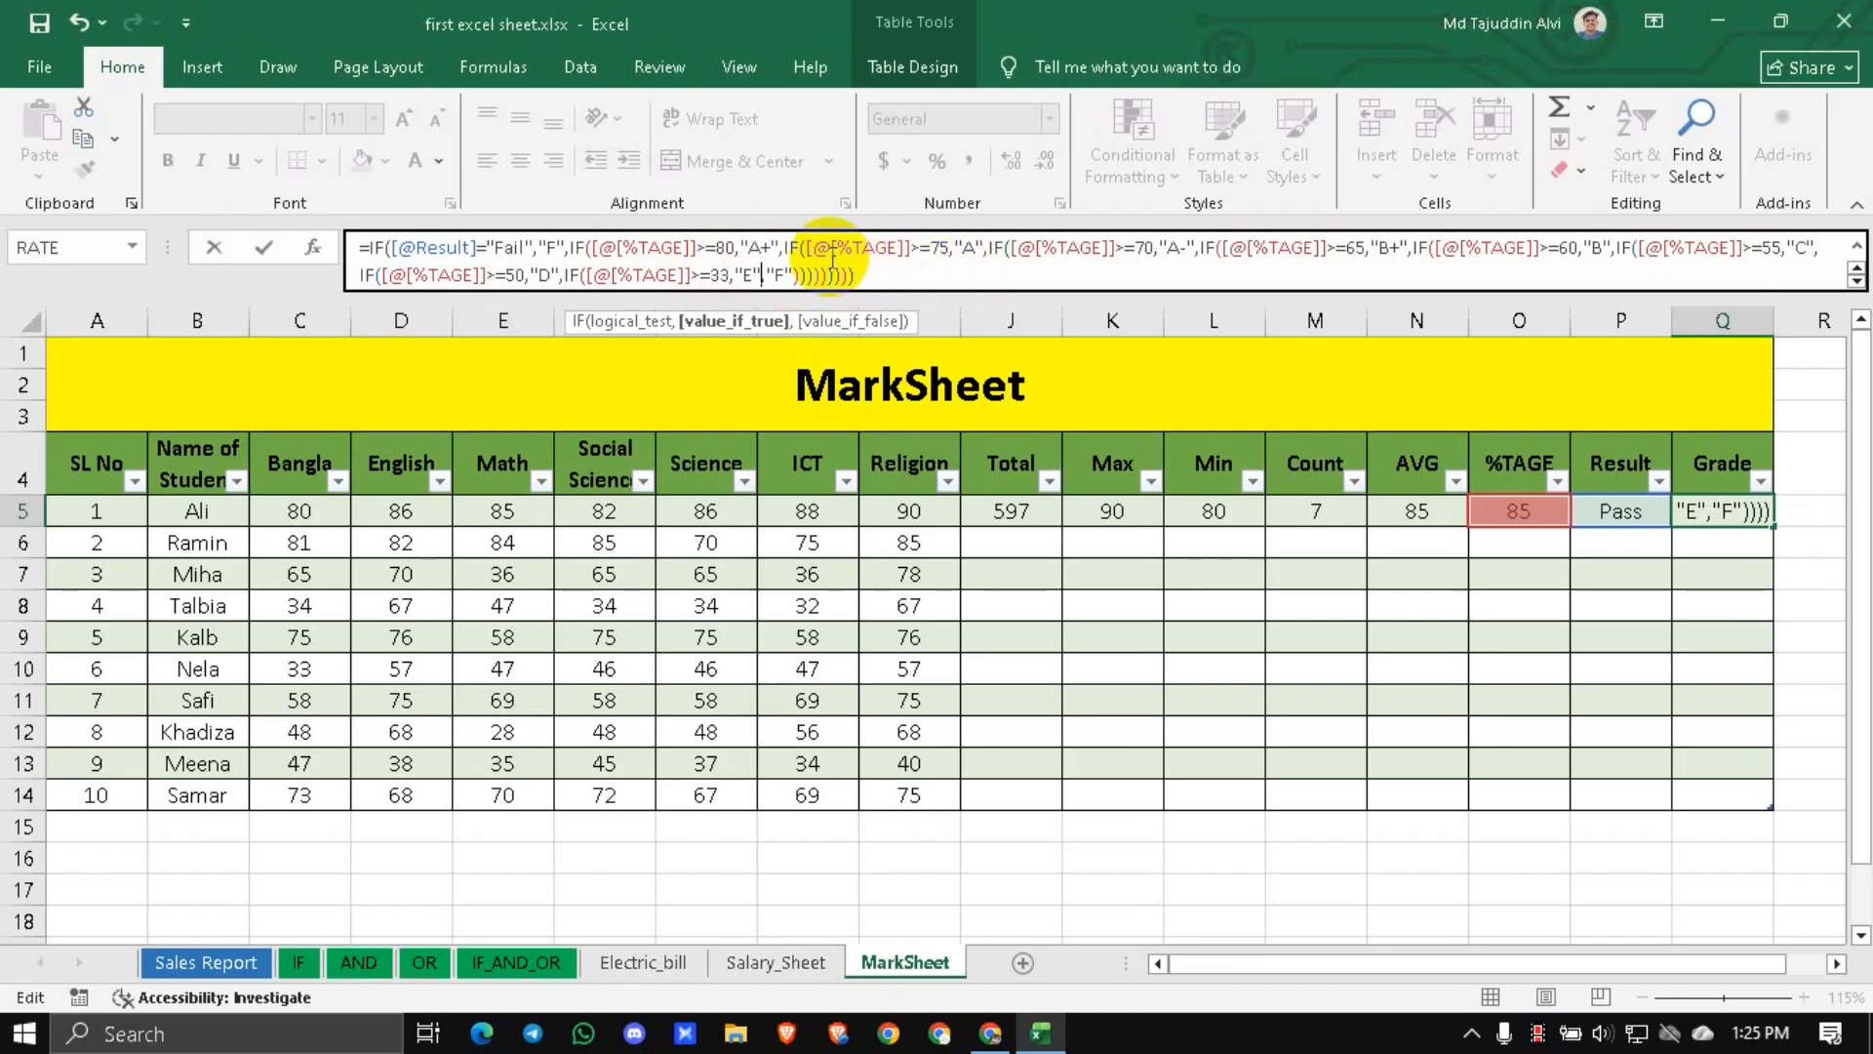
{"action": "left_click", "coordinate": [775, 275]}
{"action": "left_click", "coordinate": [846, 274]}
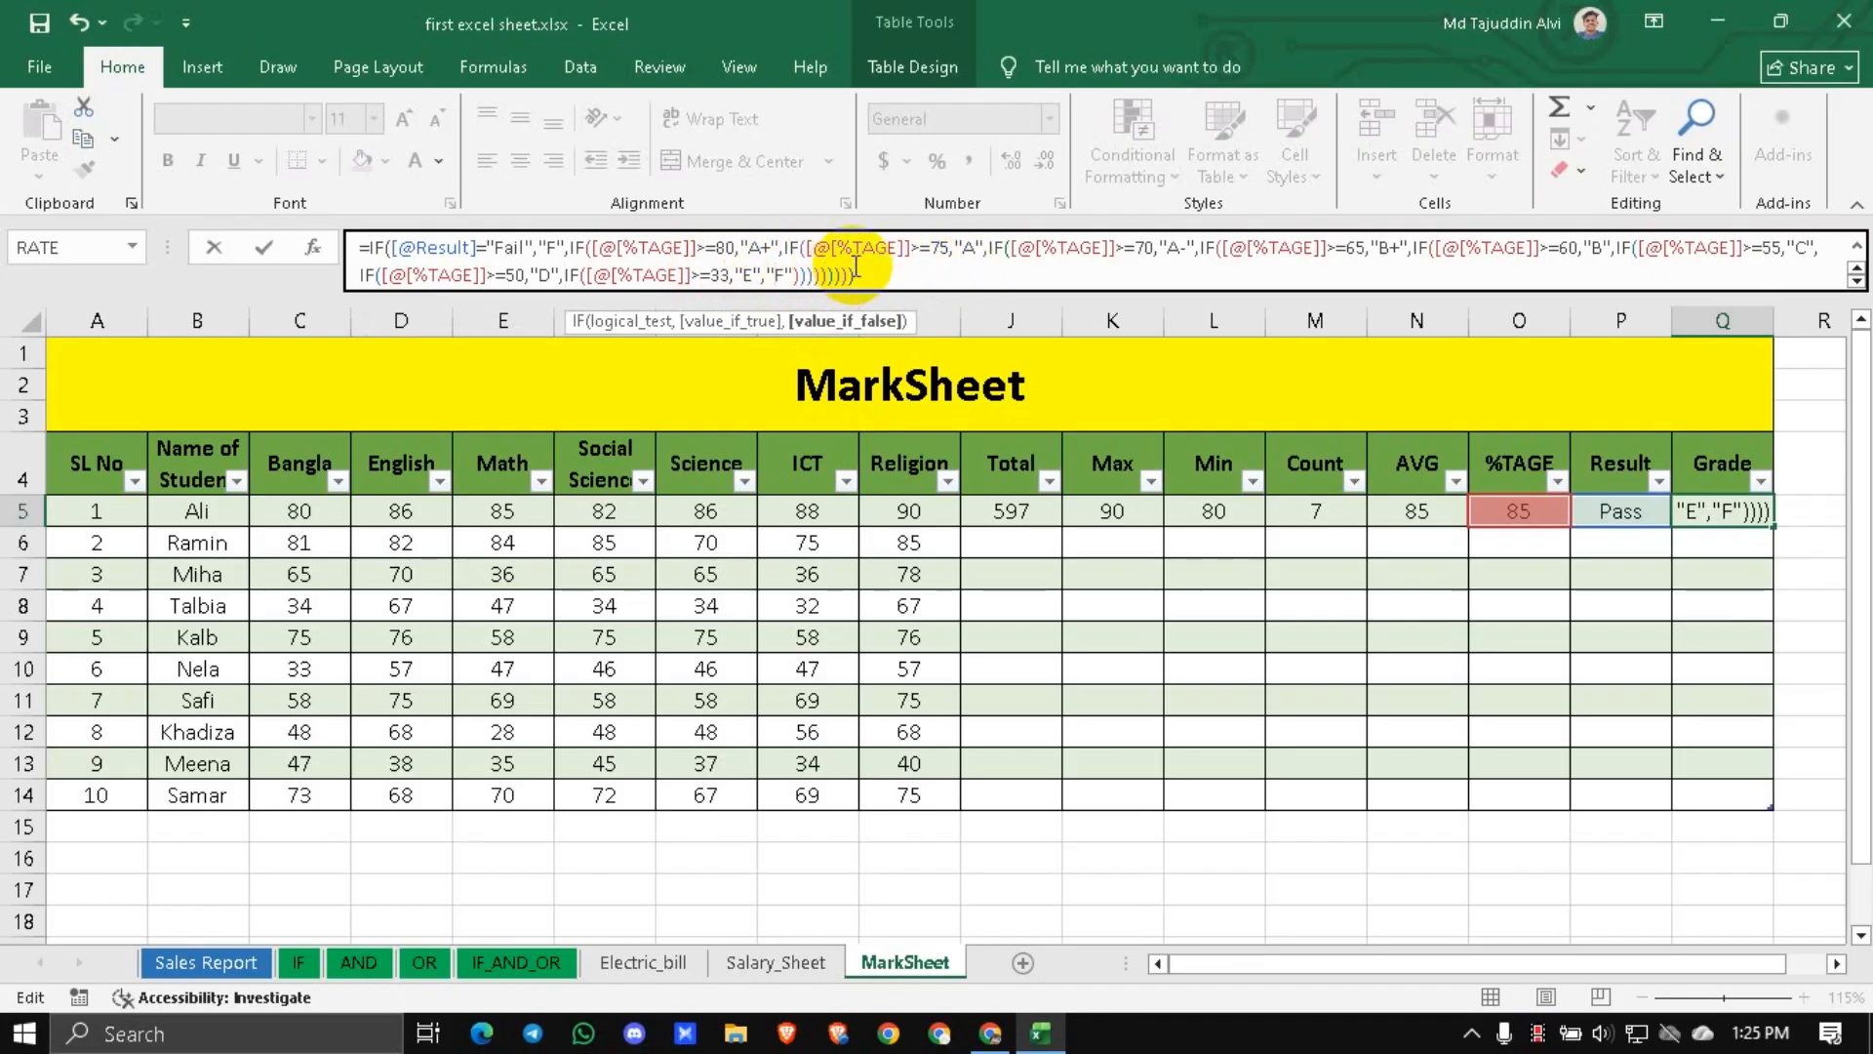
{"action": "left_click", "coordinate": [540, 249]}
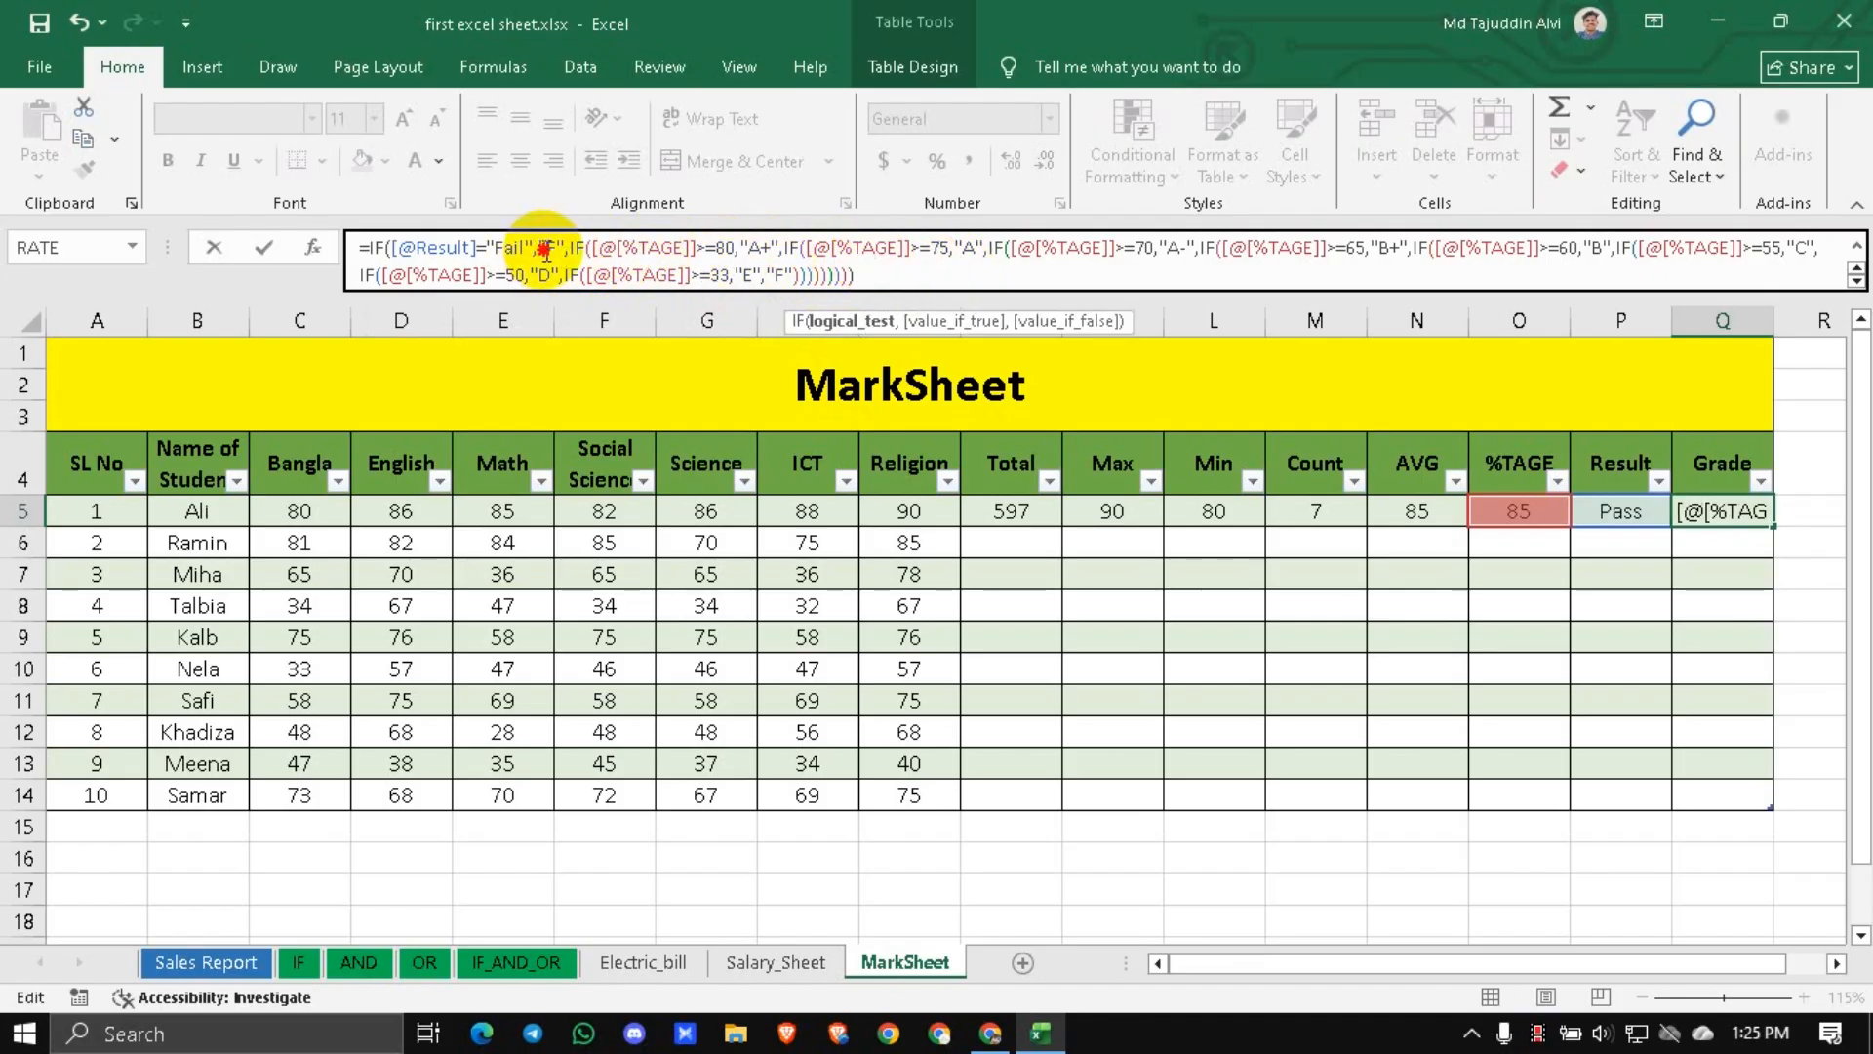
{"action": "left_click", "coordinate": [562, 250]}
{"action": "left_click", "coordinate": [781, 275]}
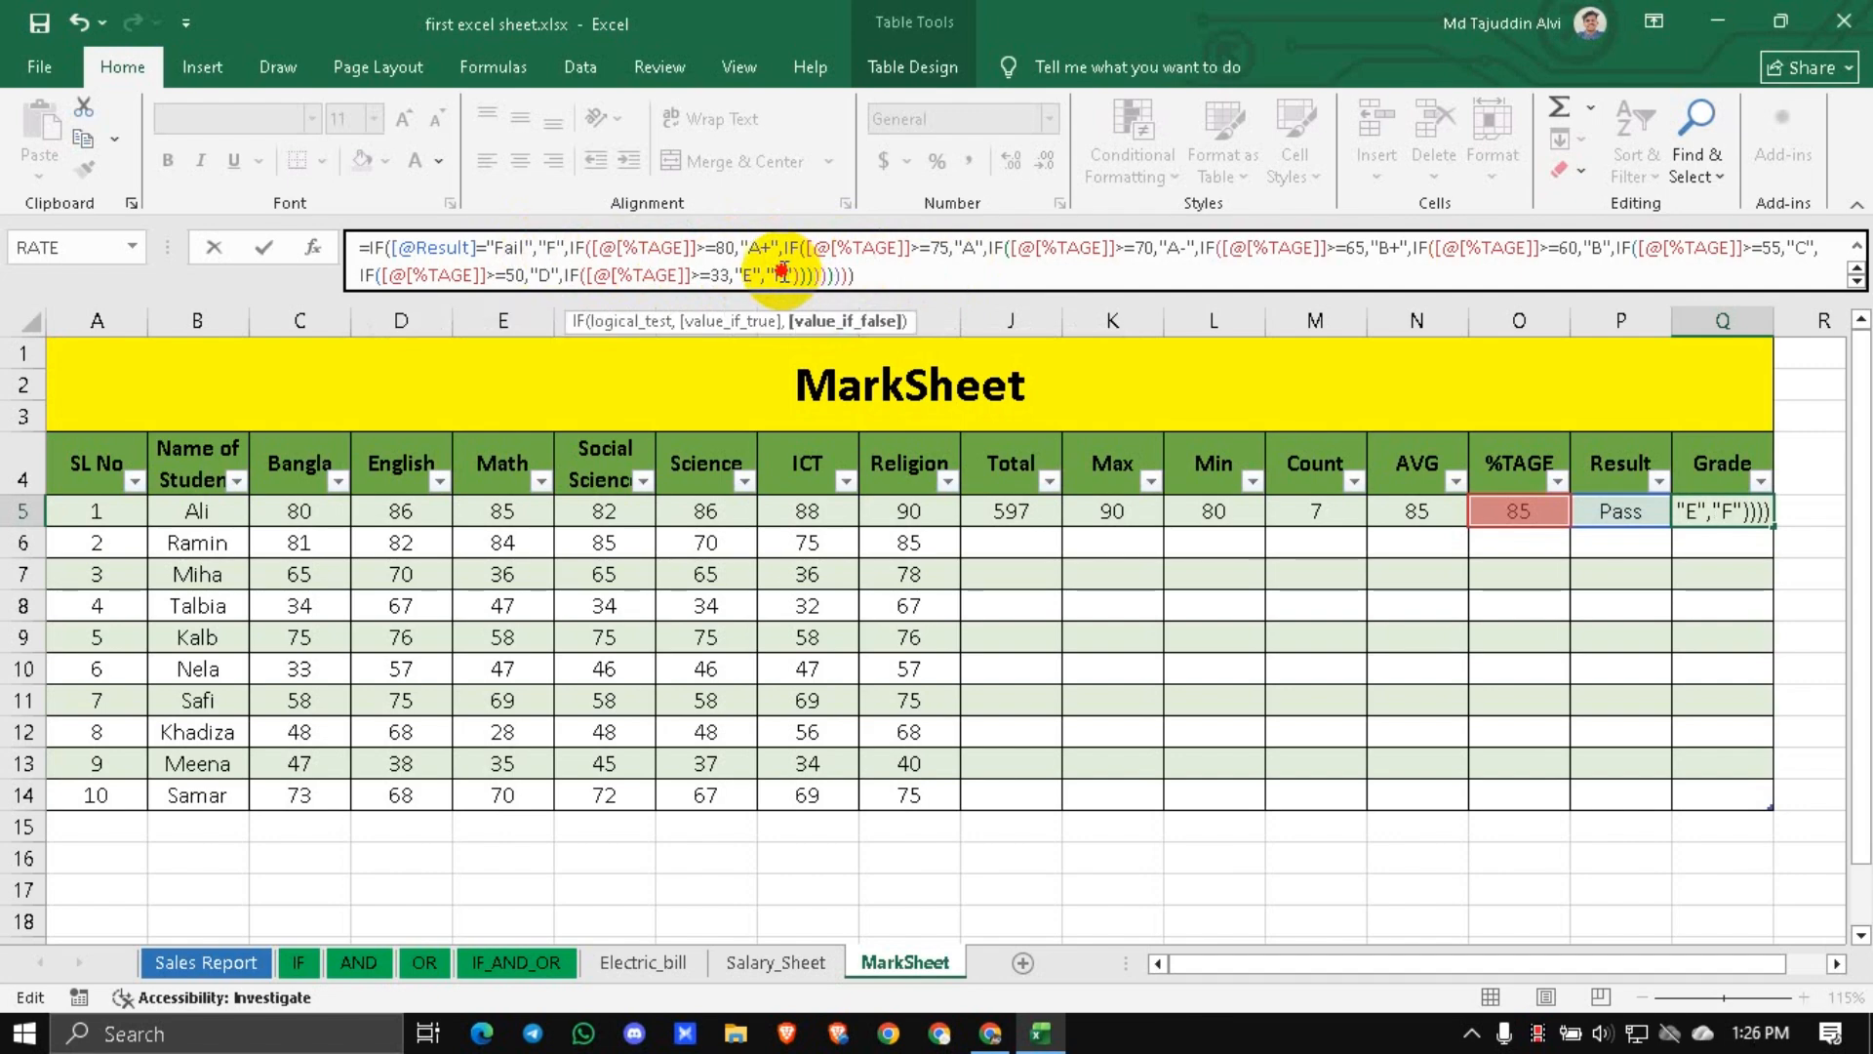
{"action": "left_click", "coordinate": [935, 269]}
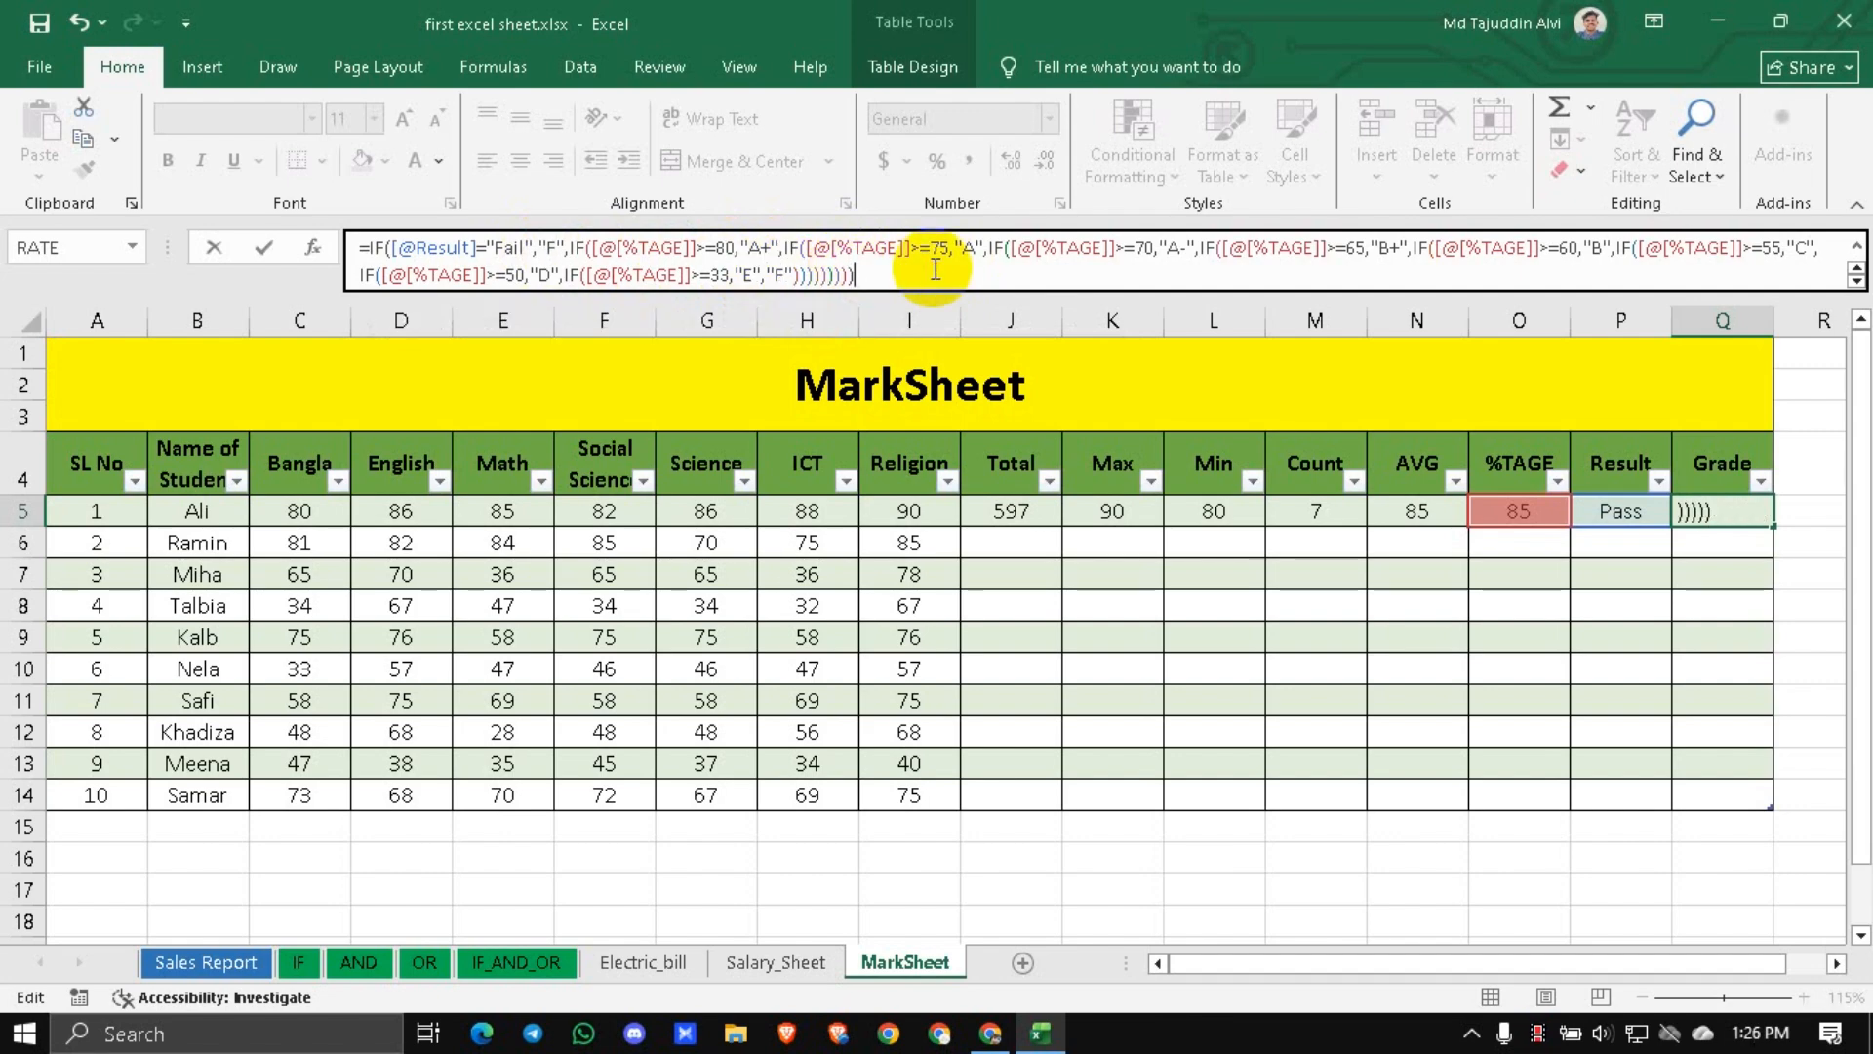
{"action": "key", "text": "Return"}
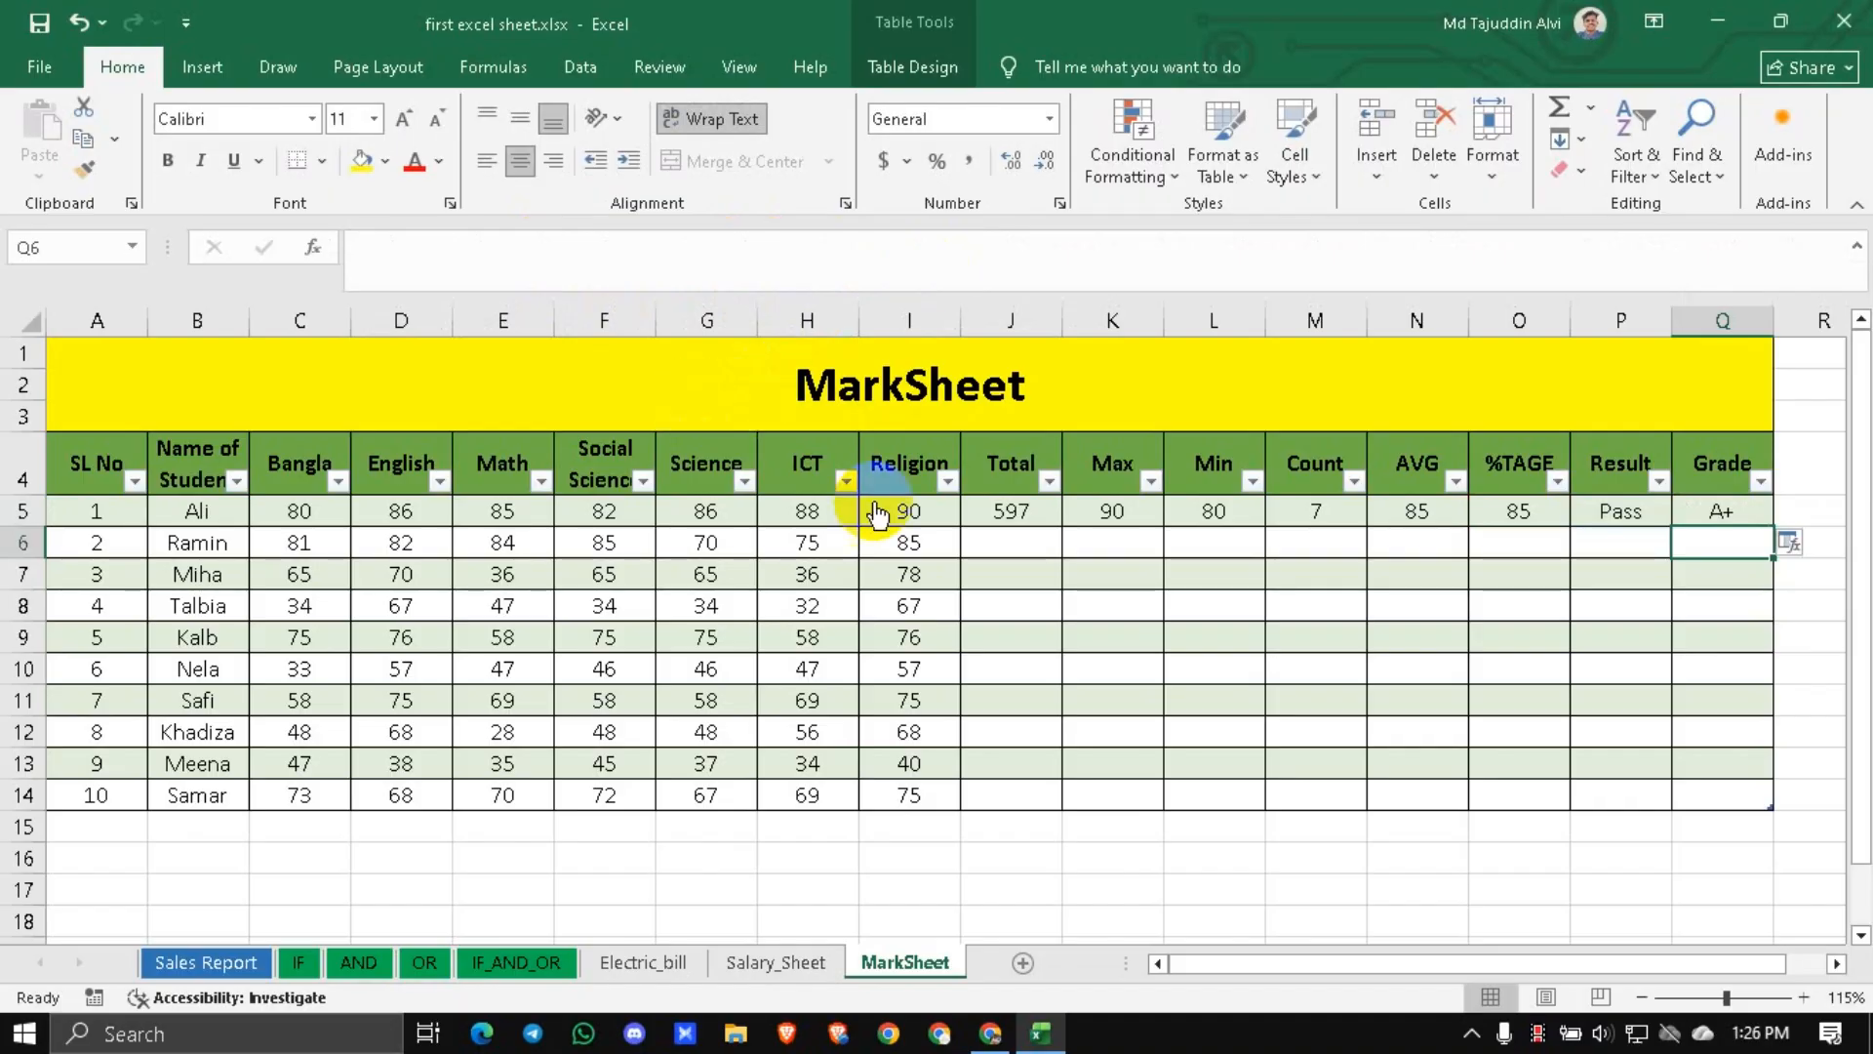
{"action": "left_click", "coordinate": [1083, 538]}
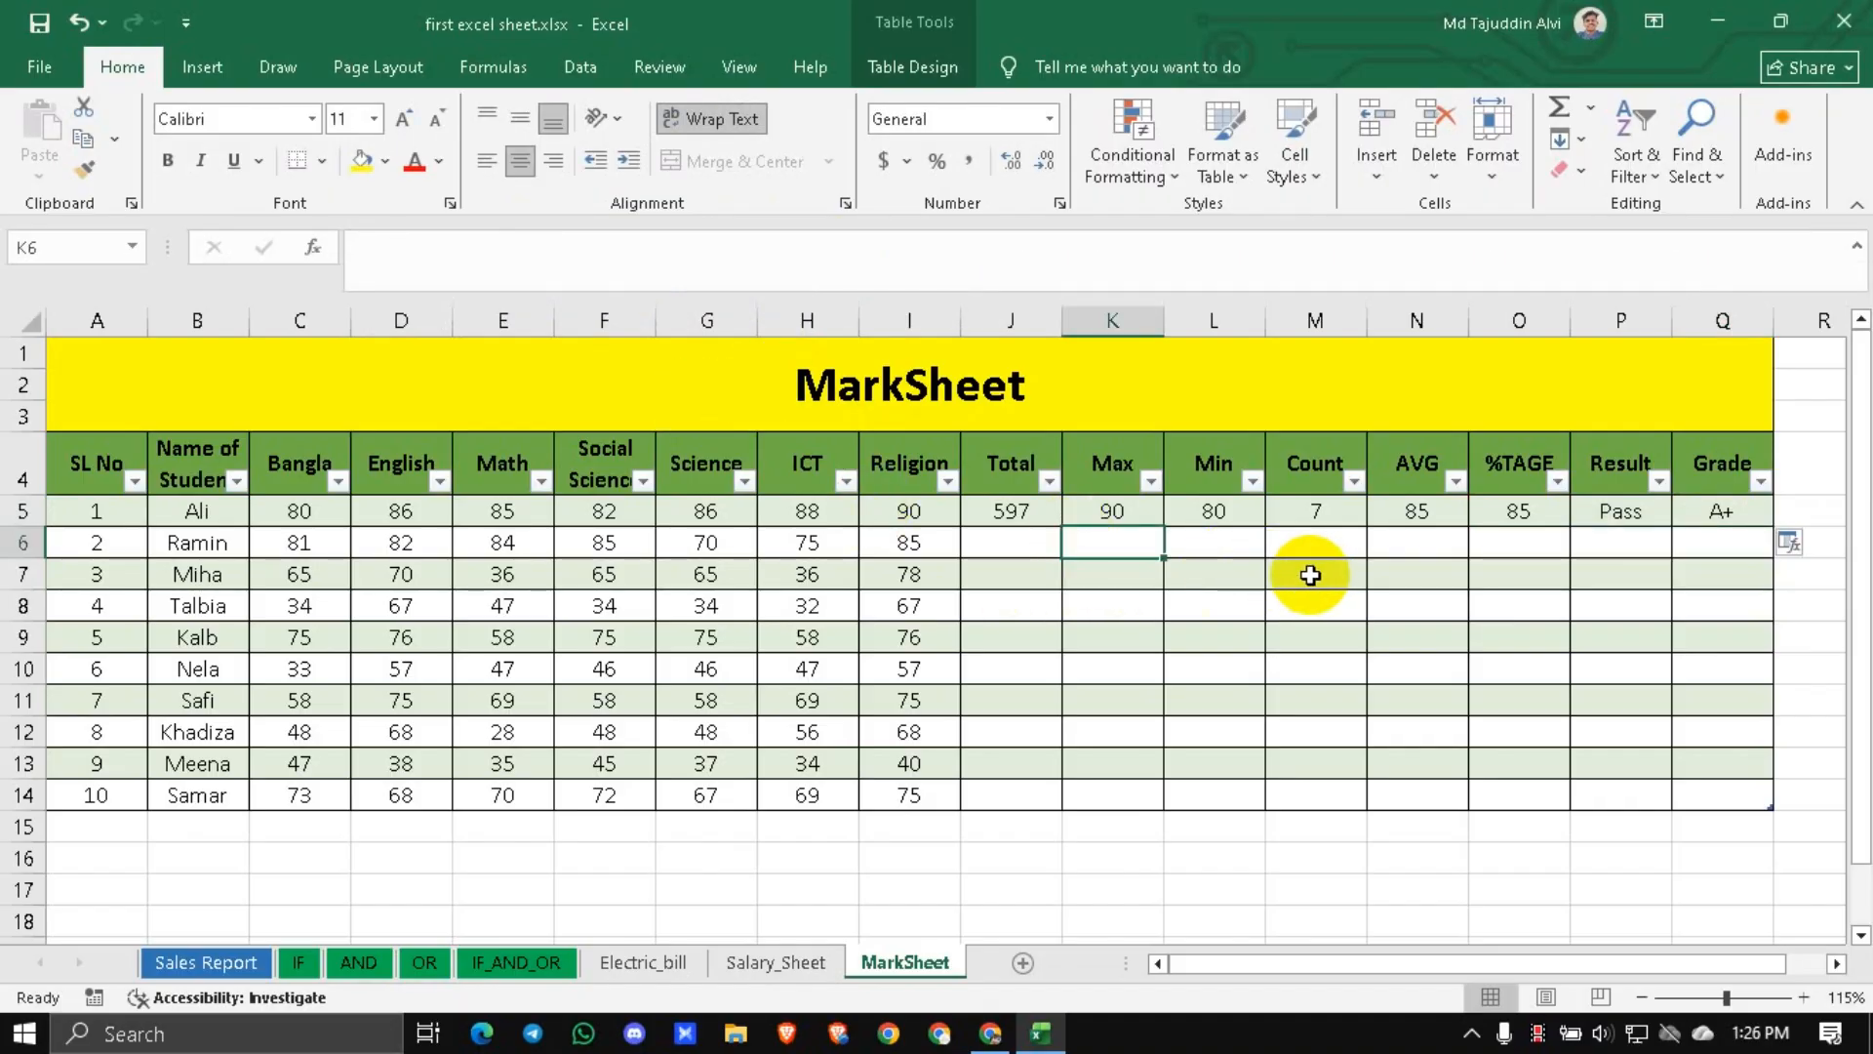
{"action": "left_click", "coordinate": [1248, 612]}
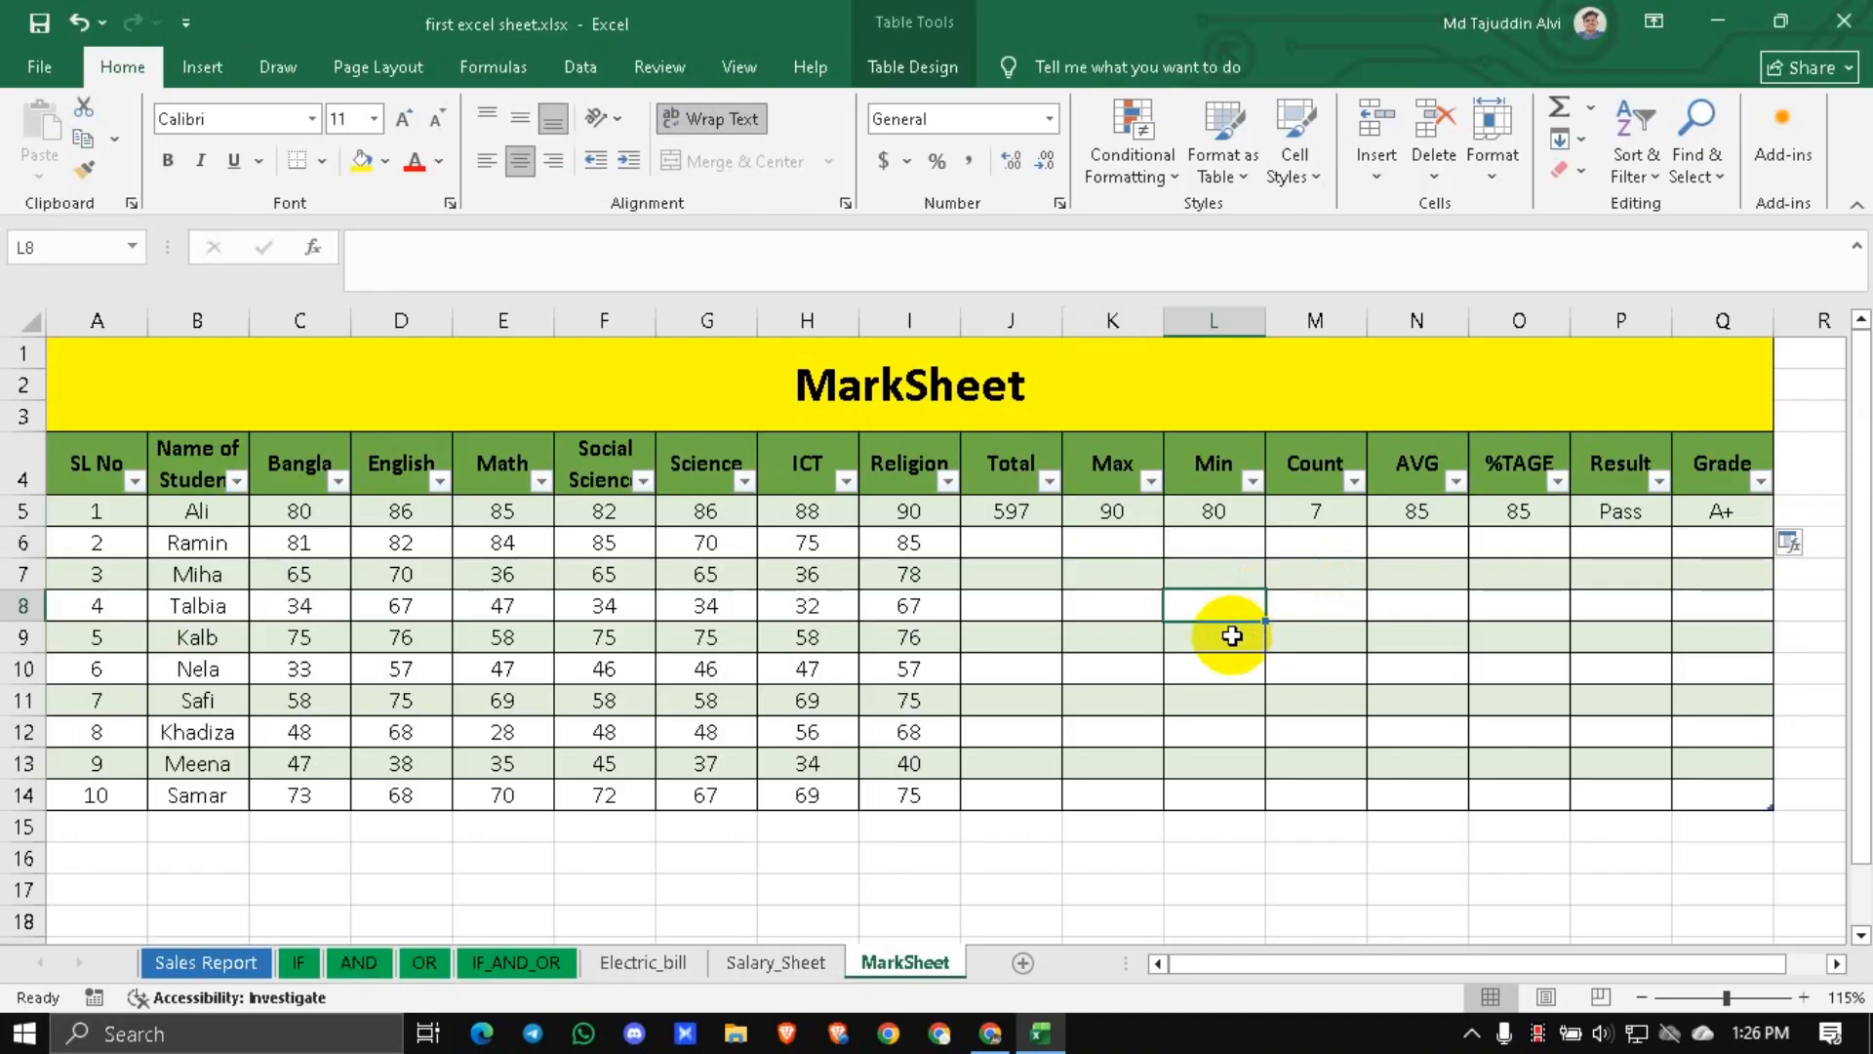
{"action": "left_click", "coordinate": [1052, 520]}
{"action": "left_click", "coordinate": [1142, 596]}
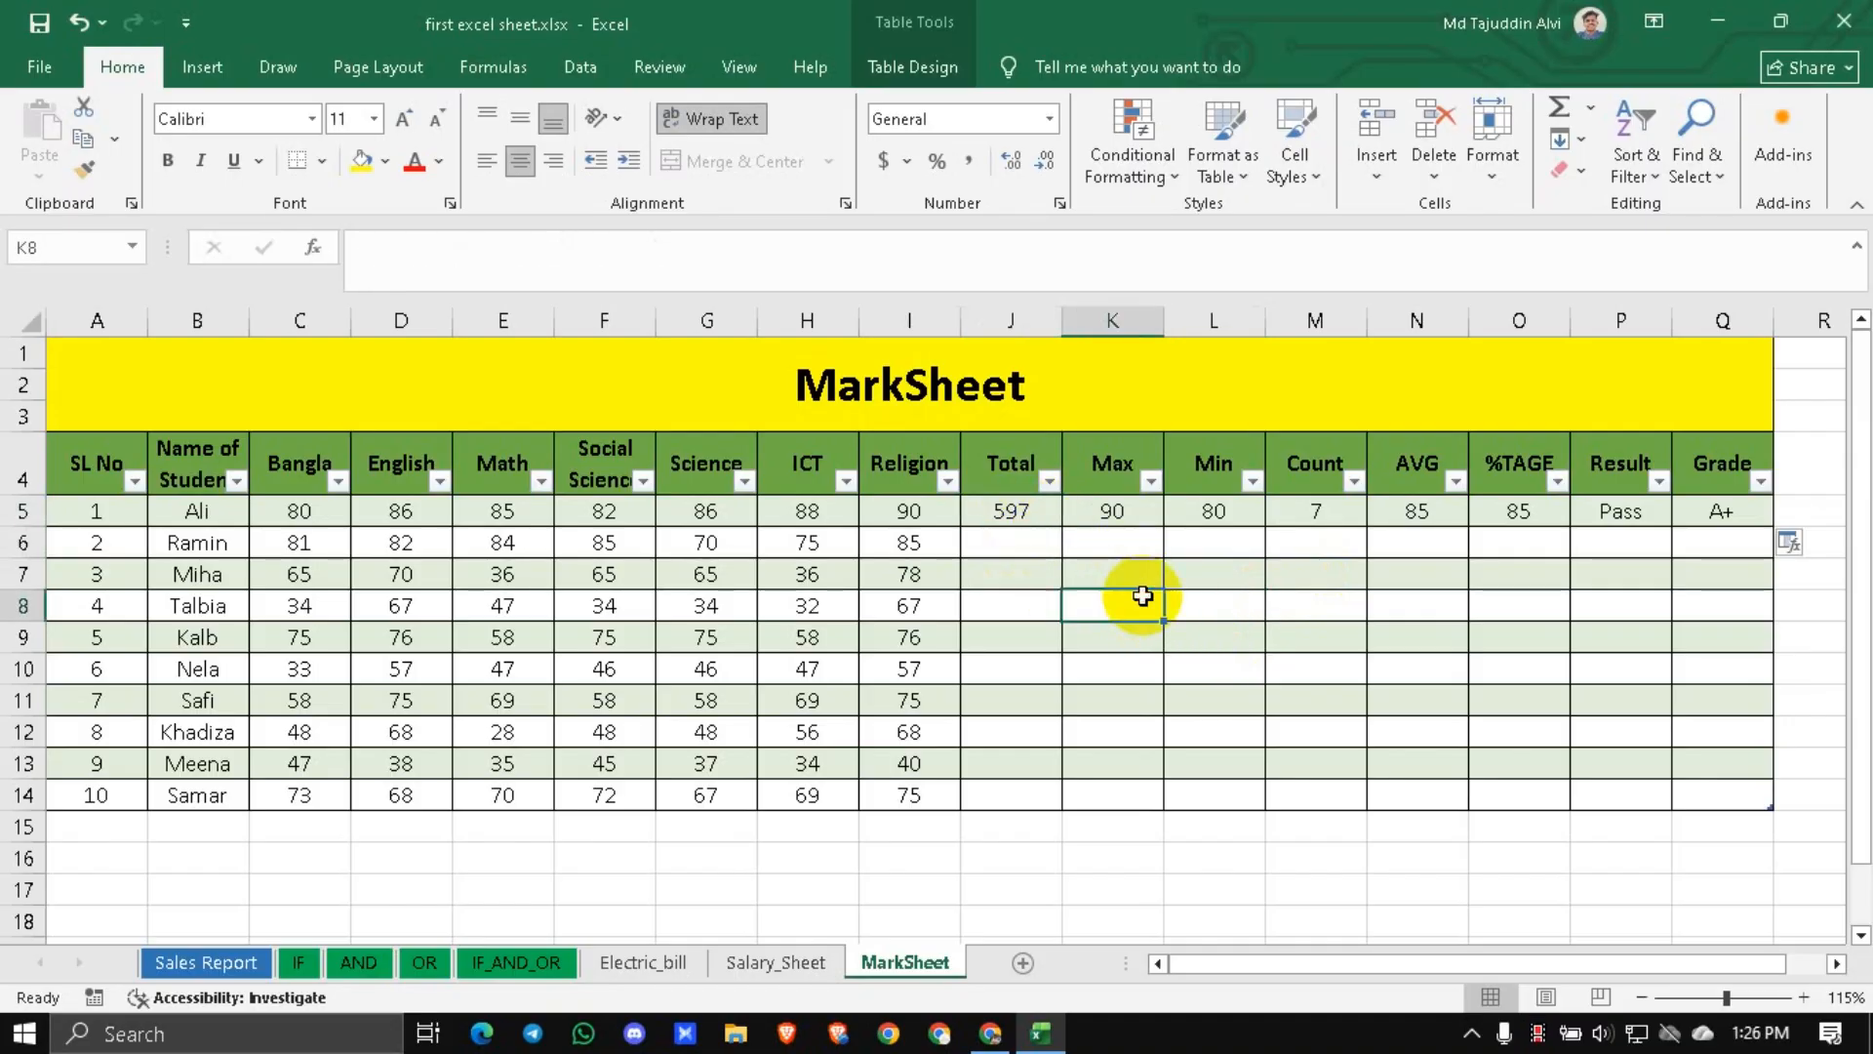
{"action": "left_click", "coordinate": [1017, 511]}
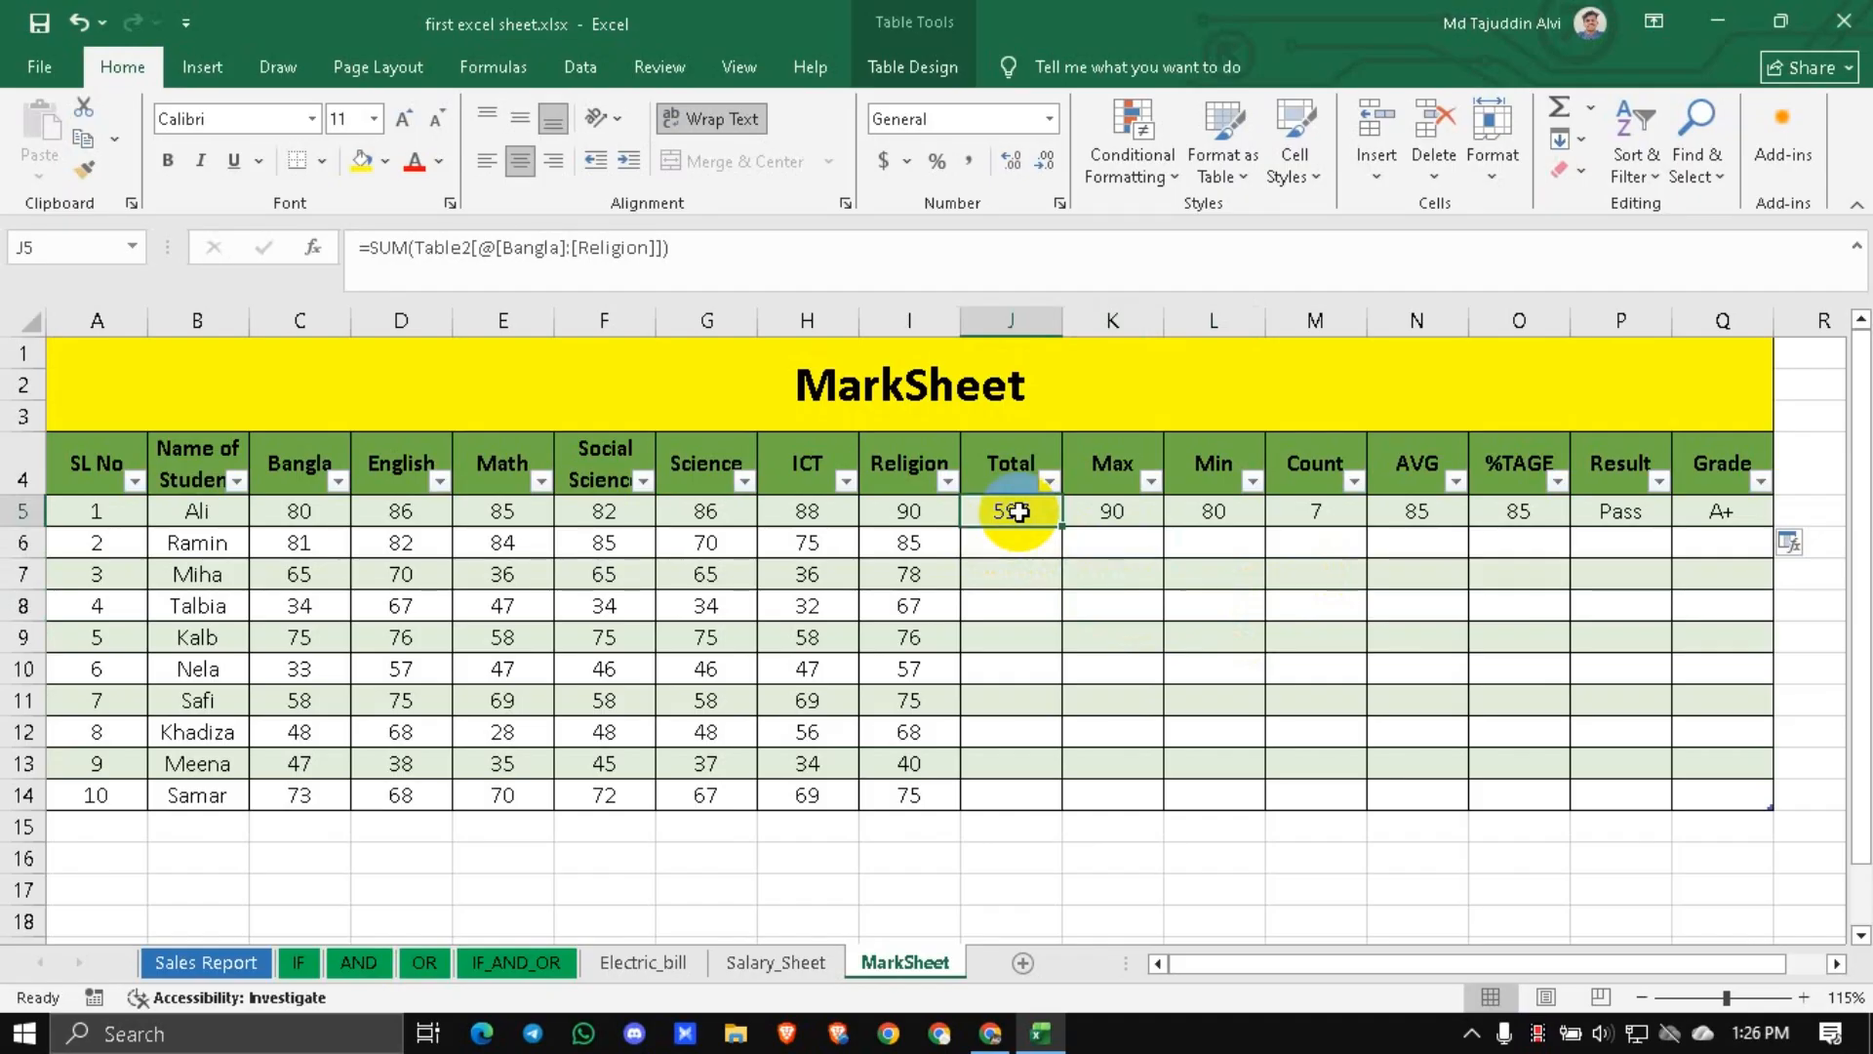
{"action": "left_click_drag", "start_coordinate": [993, 539], "coordinate": [1015, 790]}
{"action": "left_click", "coordinate": [1148, 539]}
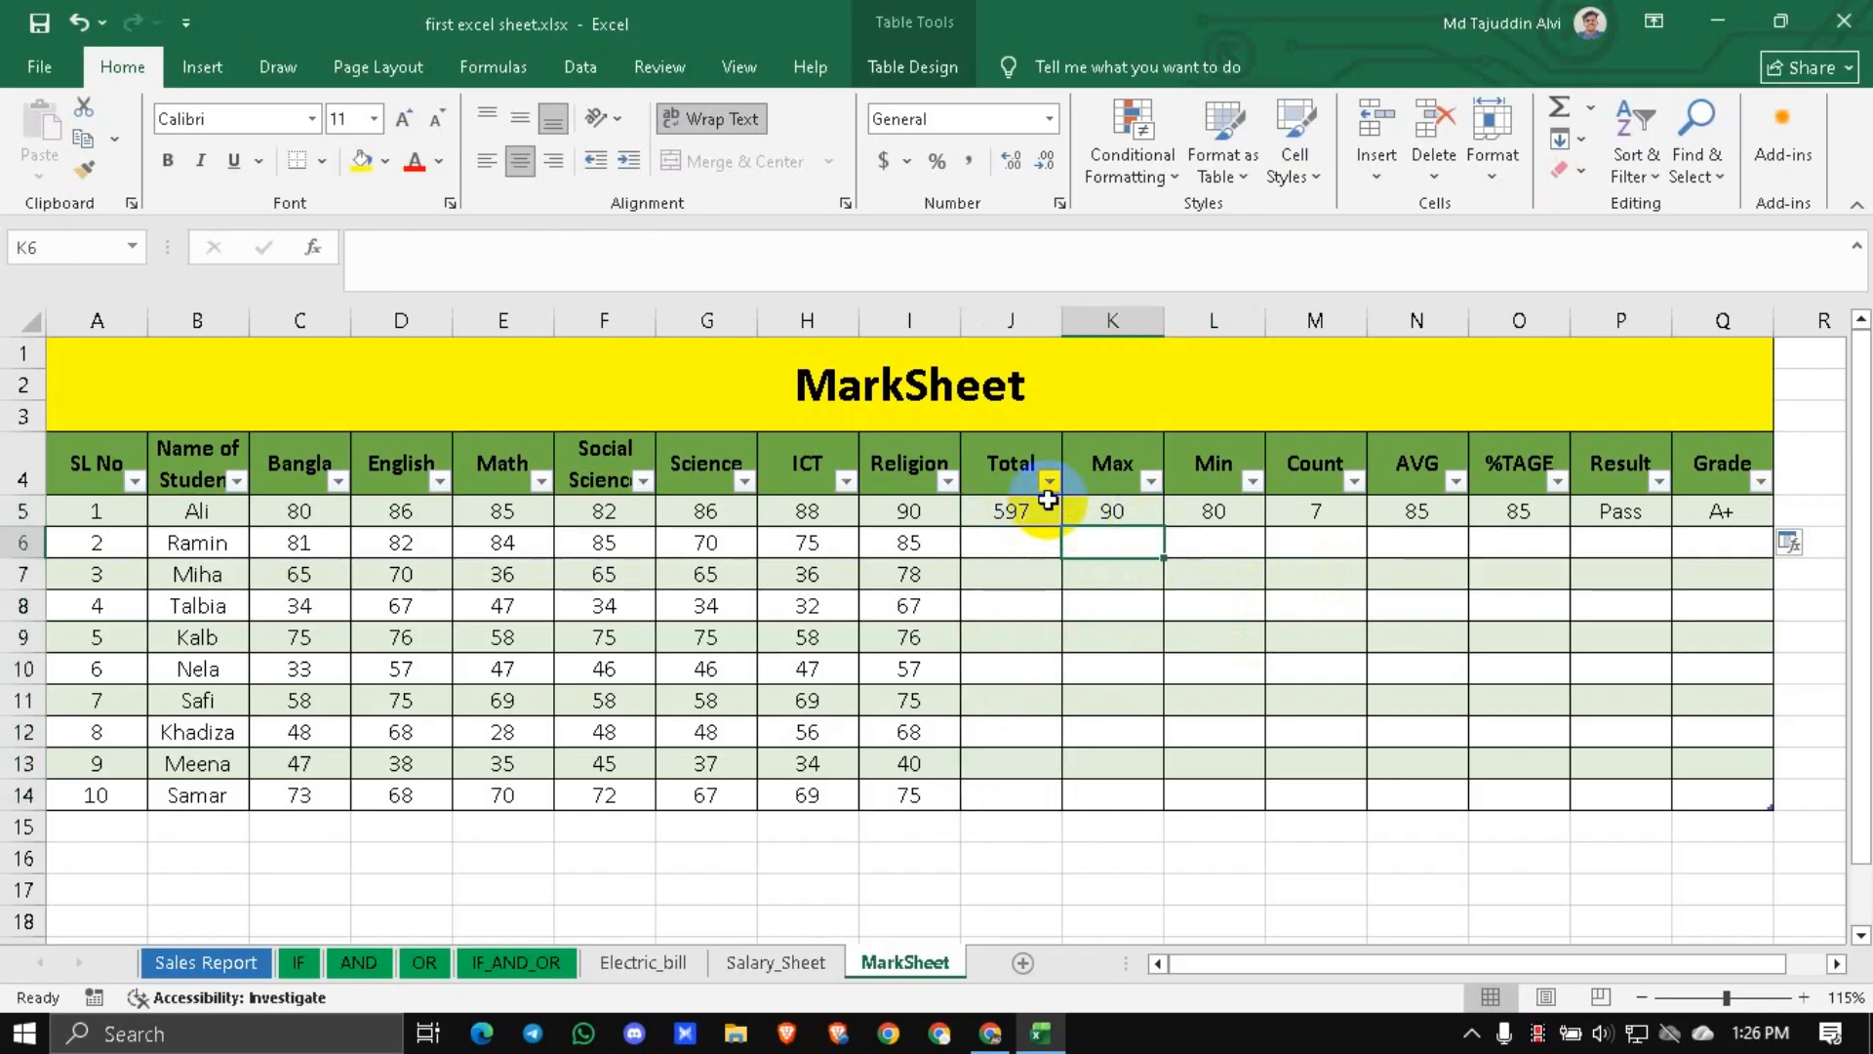
{"action": "left_click", "coordinate": [1014, 506]}
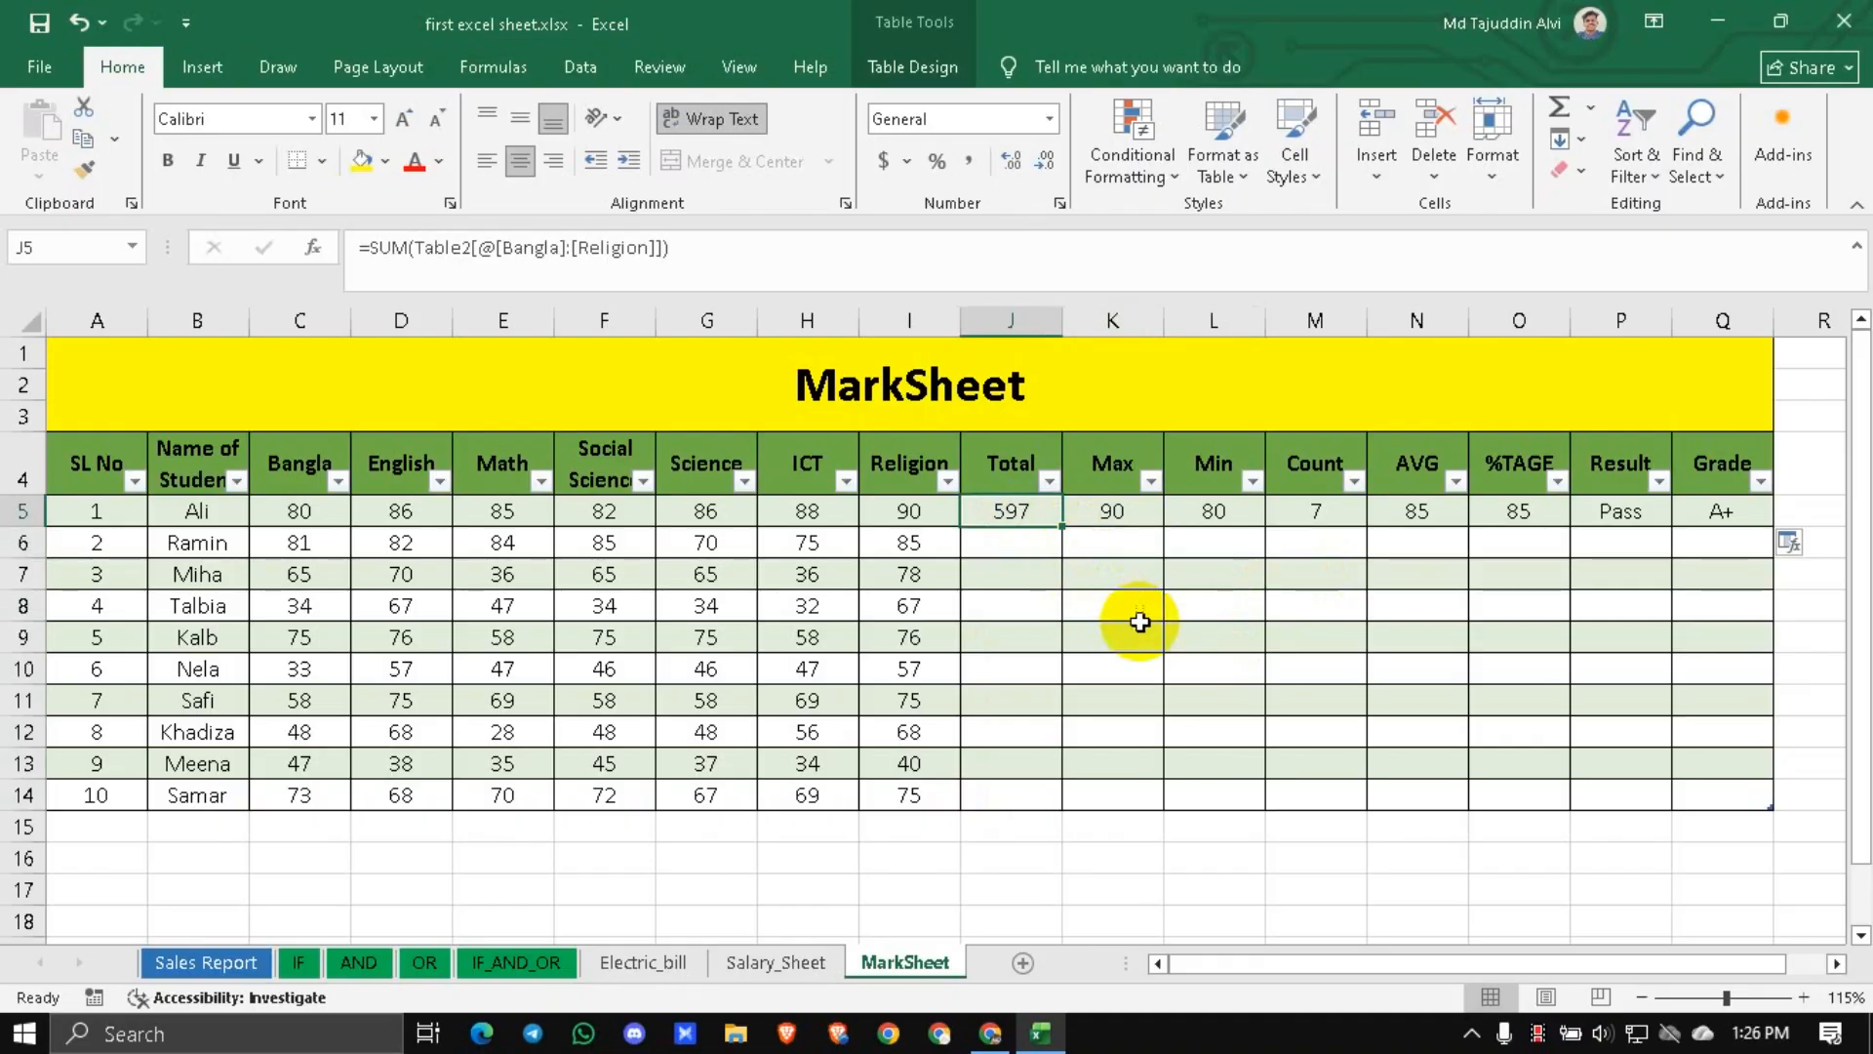
{"action": "scroll", "coordinate": [1140, 623], "scroll_direction": "up", "scroll_amount": 3}
{"action": "left_click", "coordinate": [1181, 682]}
{"action": "scroll", "coordinate": [1180, 682], "scroll_direction": "down", "scroll_amount": 1}
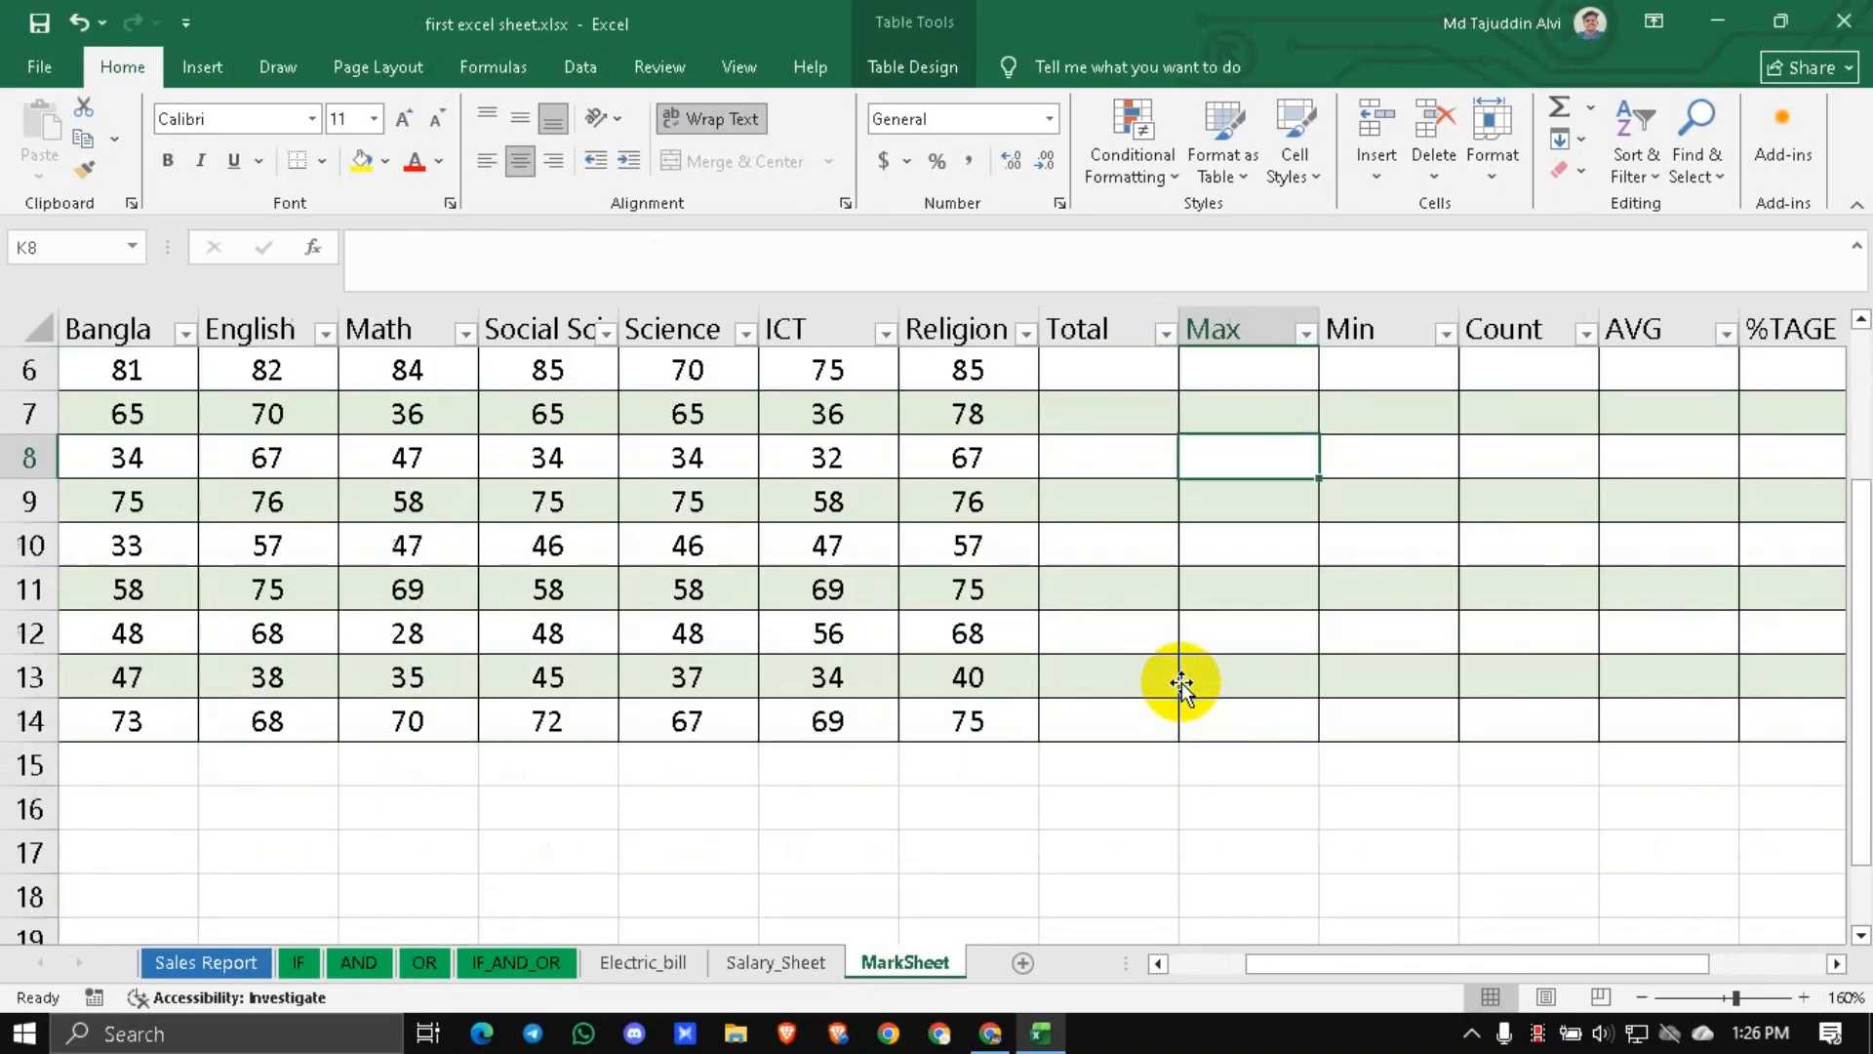
Fill the first student's Total formula down through row 14 for all the remaining students.
{"action": "scroll", "coordinate": [1181, 682], "scroll_direction": "up", "scroll_amount": 1}
{"action": "scroll", "coordinate": [1146, 627], "scroll_direction": "down", "scroll_amount": 1}
{"action": "scroll", "coordinate": [1137, 615], "scroll_direction": "up", "scroll_amount": 1}
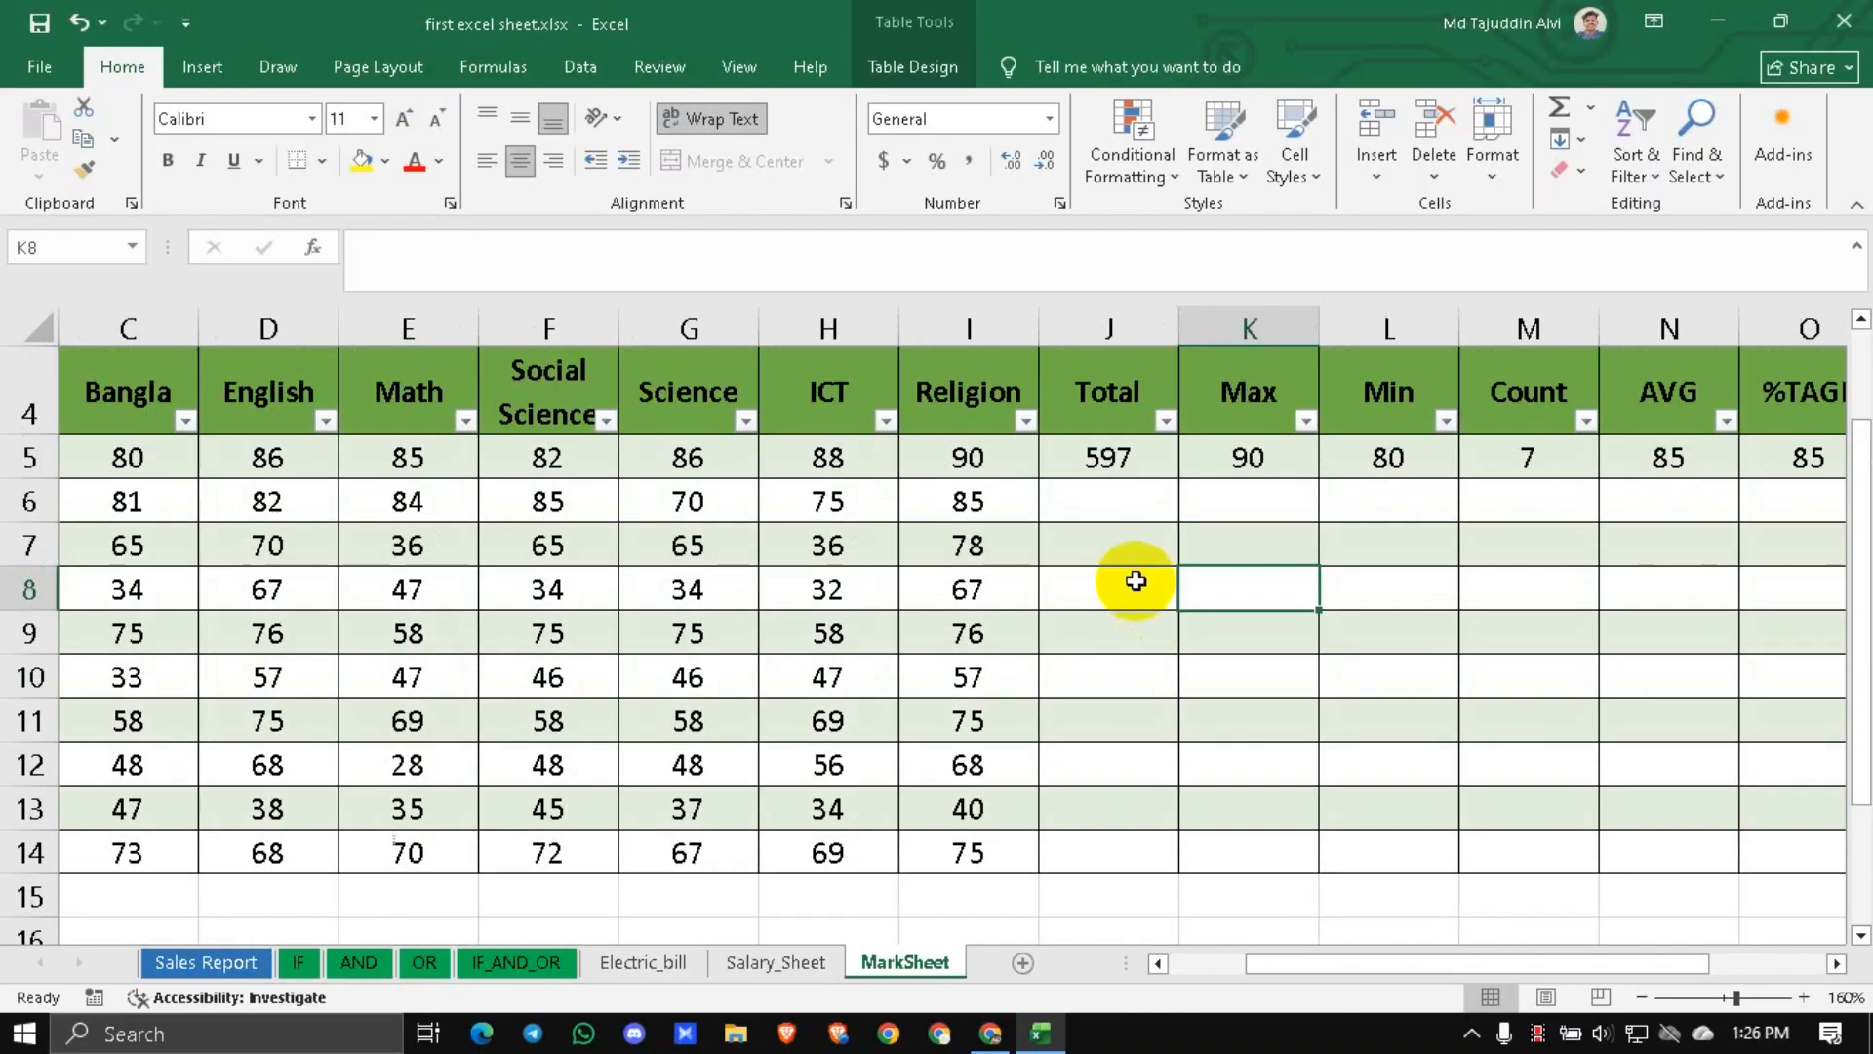
{"action": "scroll", "coordinate": [1138, 582], "scroll_direction": "down", "scroll_amount": 1}
{"action": "left_click", "coordinate": [1120, 462]}
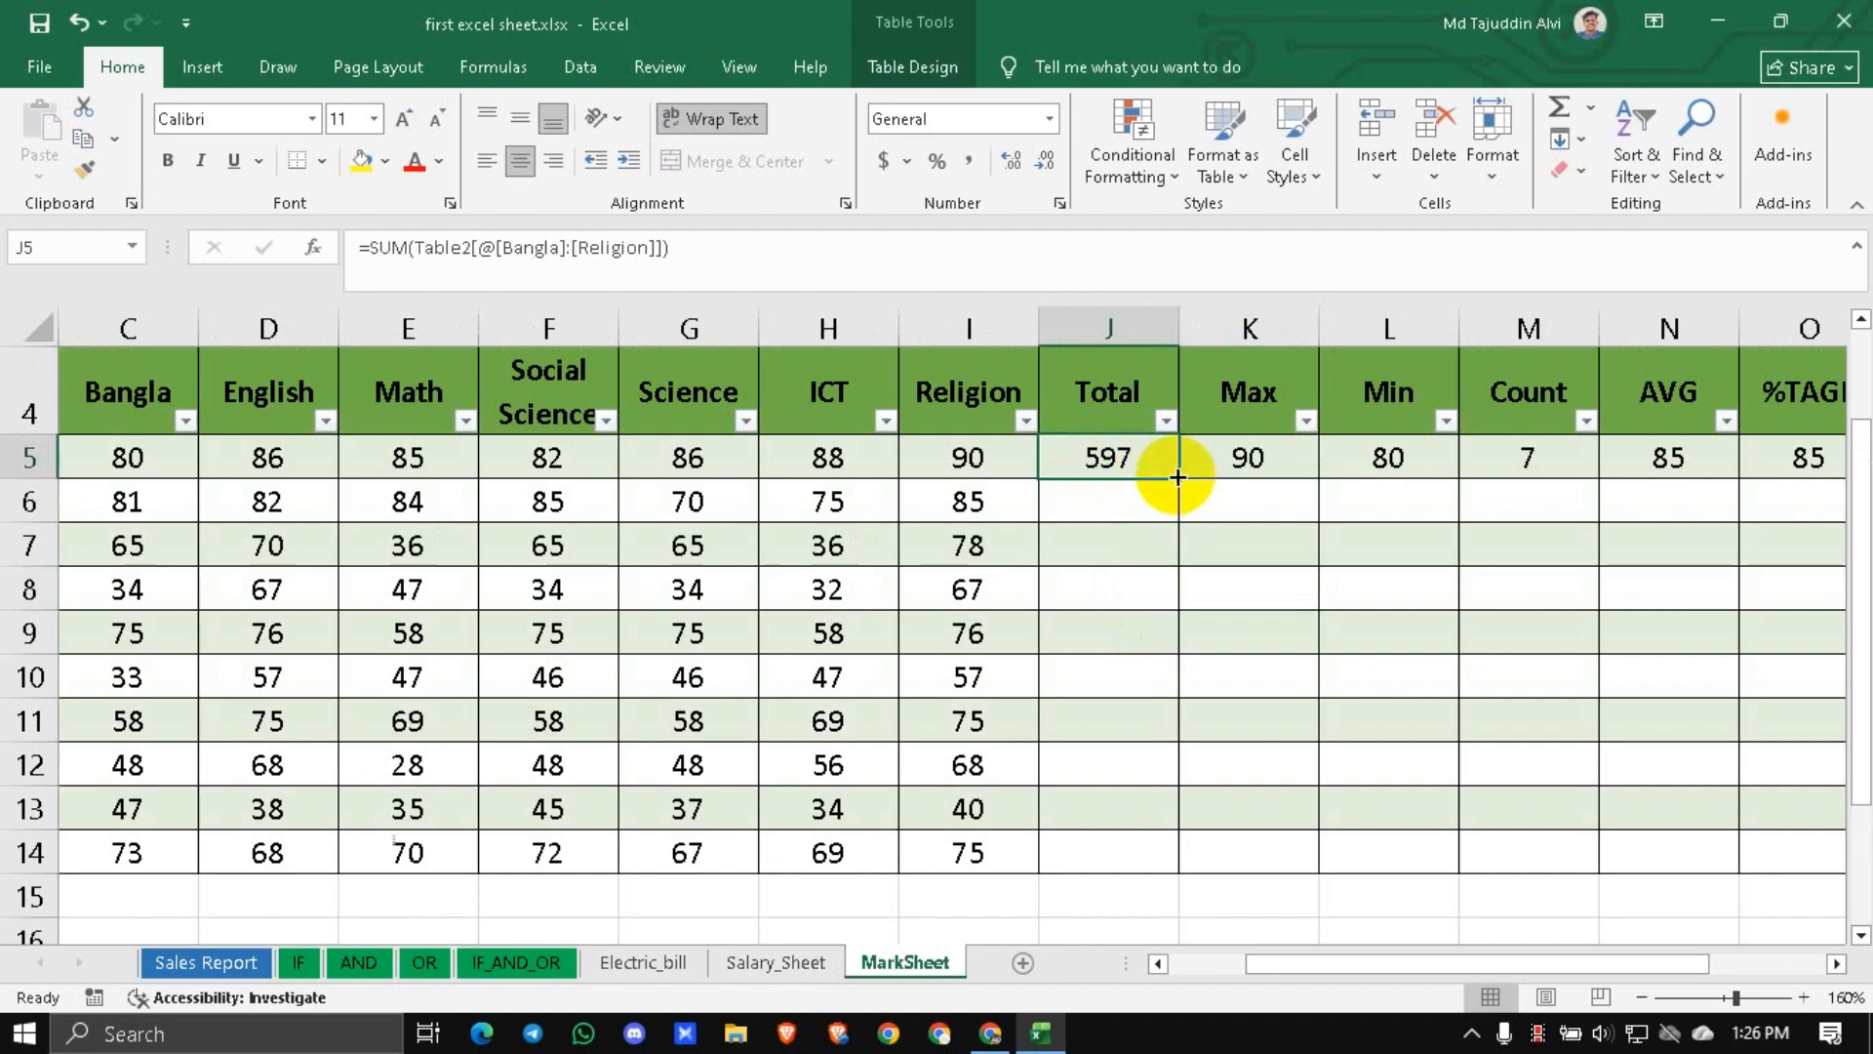
{"action": "left_click_drag", "start_coordinate": [1179, 478], "coordinate": [1180, 868]}
{"action": "left_click_drag", "start_coordinate": [1122, 468], "coordinate": [1151, 852]}
{"action": "left_click", "coordinate": [1300, 560]}
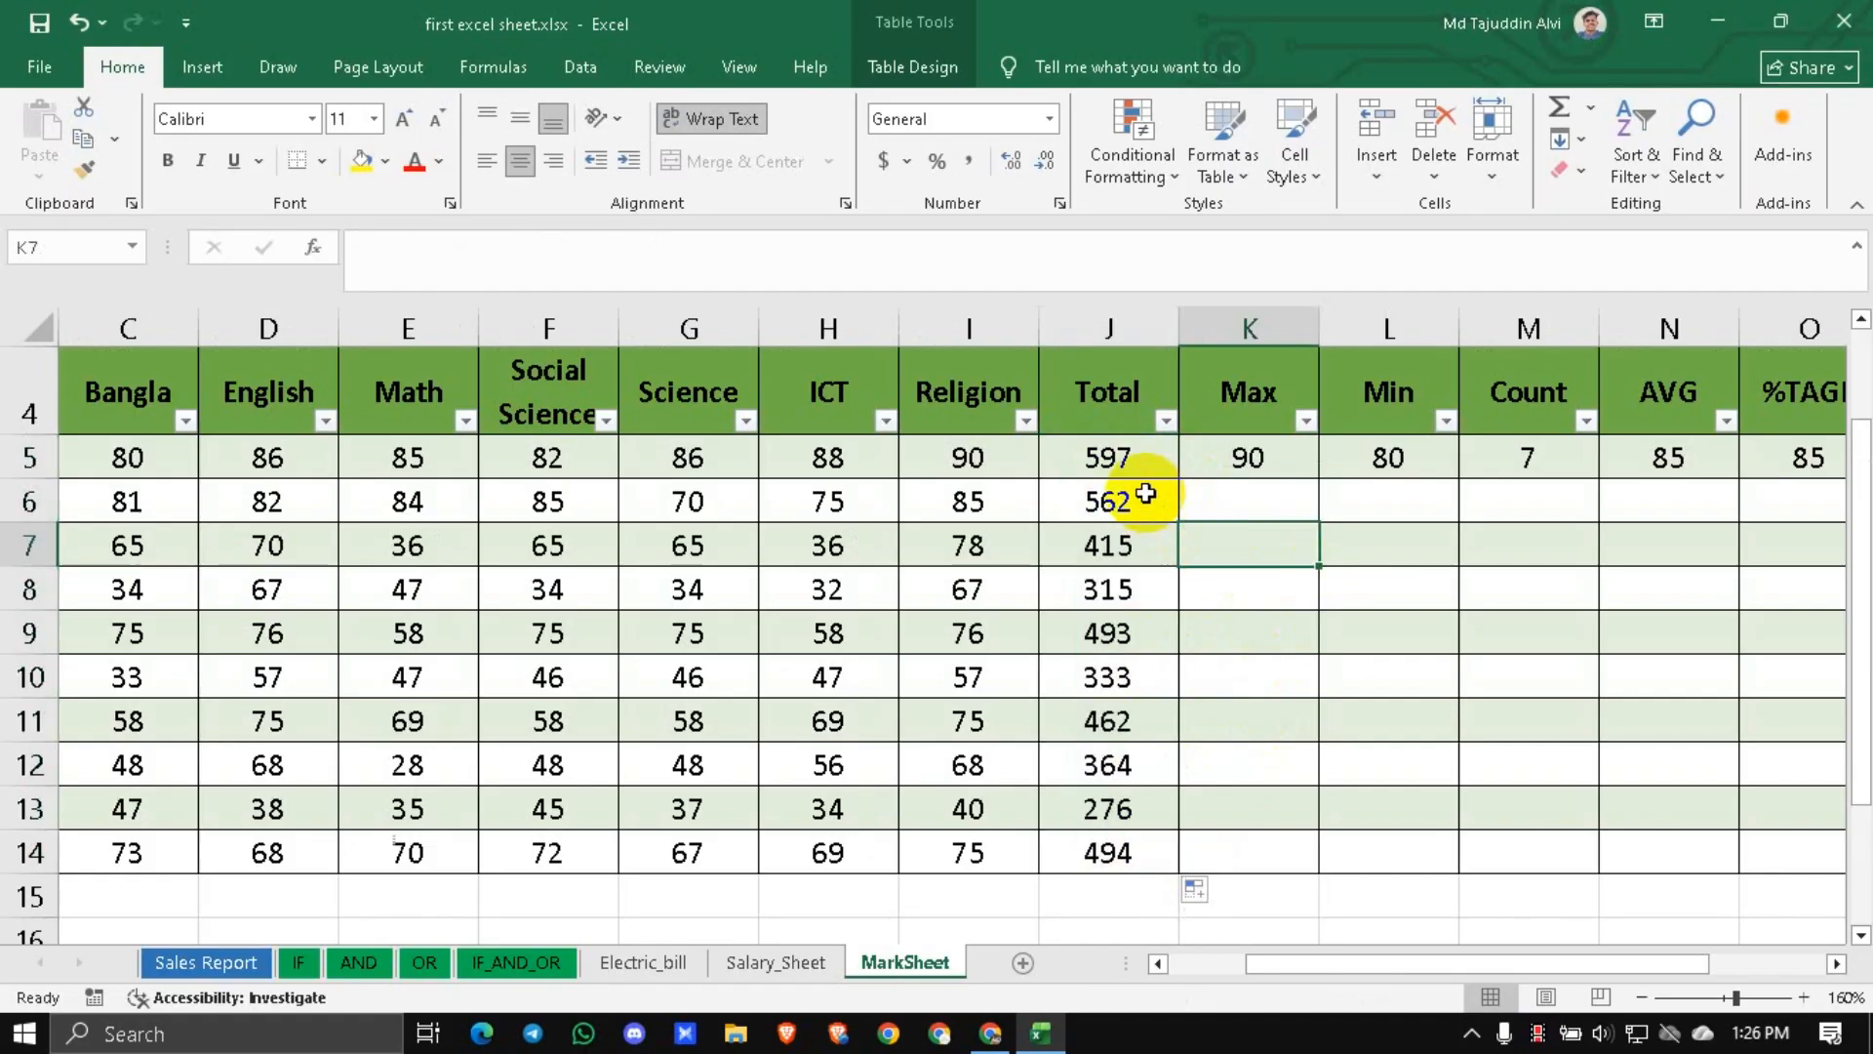
Check the copied Total formulas in several student rows and compare the third student's subject marks with the Total.
{"action": "left_click", "coordinate": [1141, 495]}
{"action": "left_click", "coordinate": [1132, 549]}
{"action": "left_click", "coordinate": [1137, 594]}
{"action": "left_click", "coordinate": [1137, 638]}
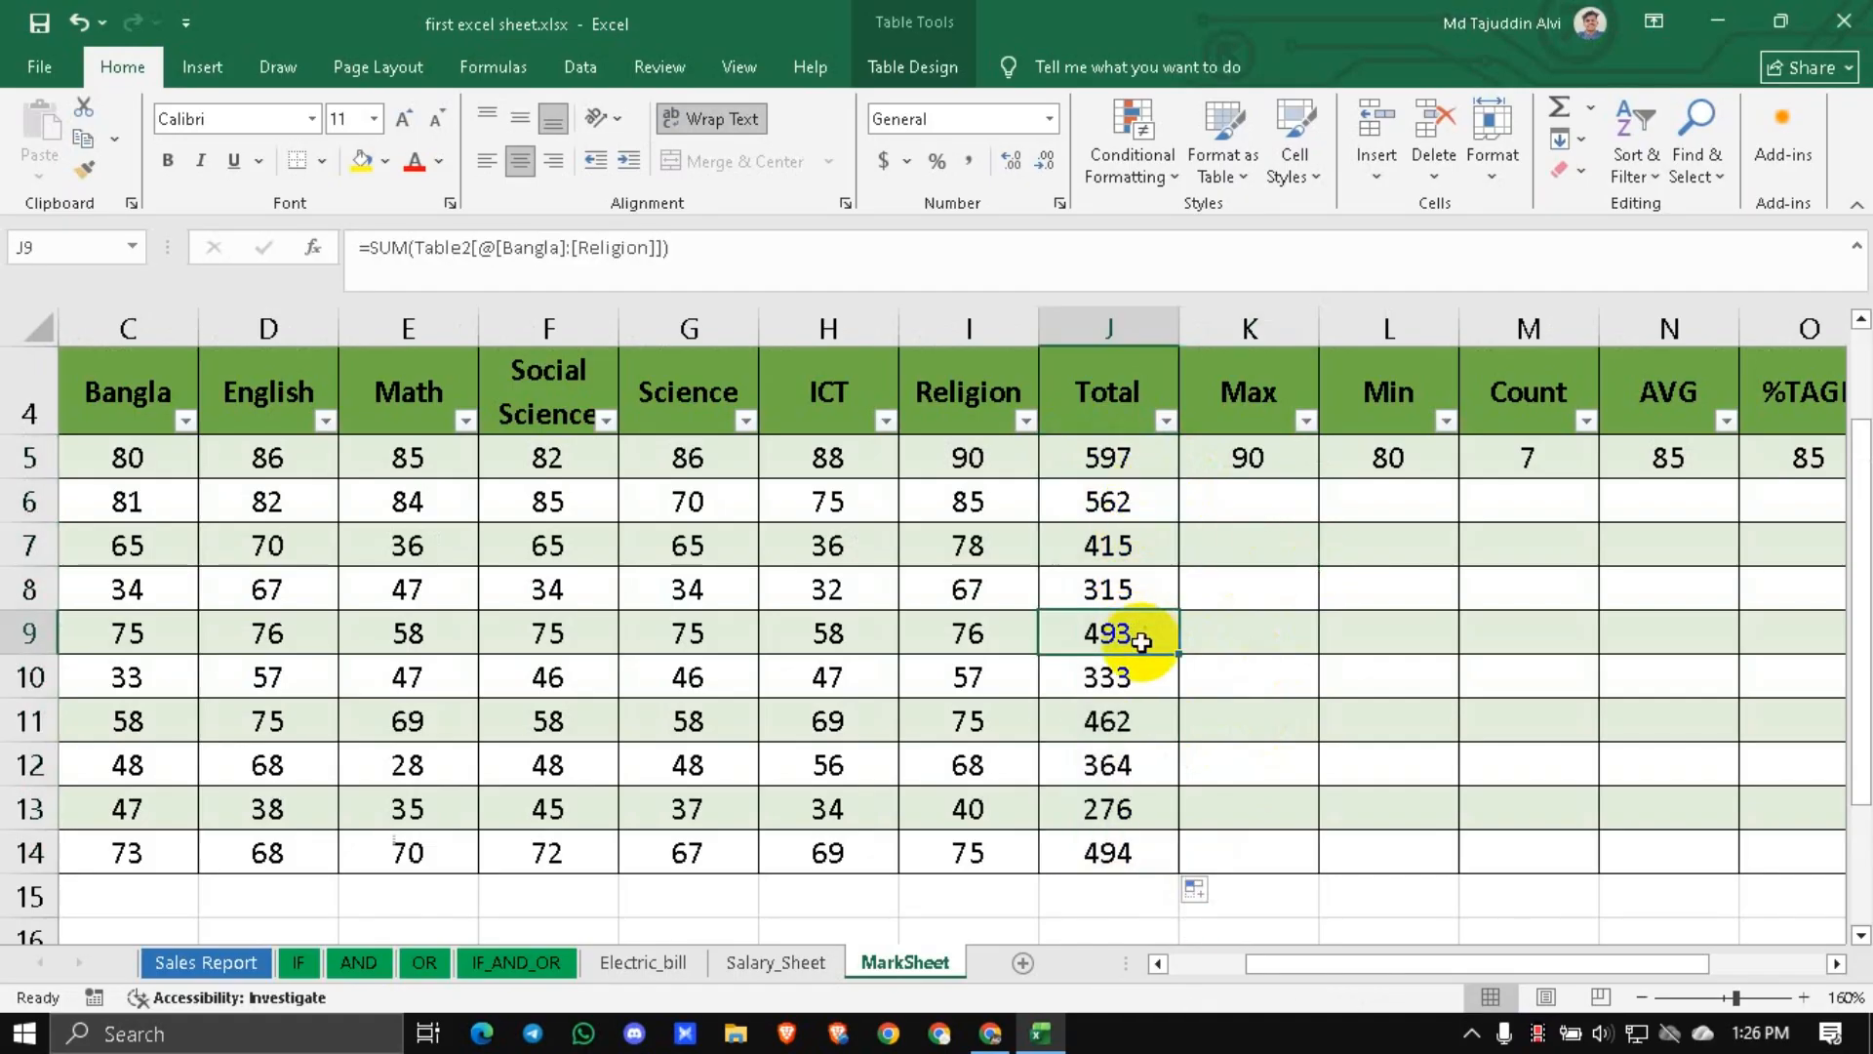
{"action": "left_click", "coordinate": [1134, 717]}
{"action": "left_click", "coordinate": [1123, 547]}
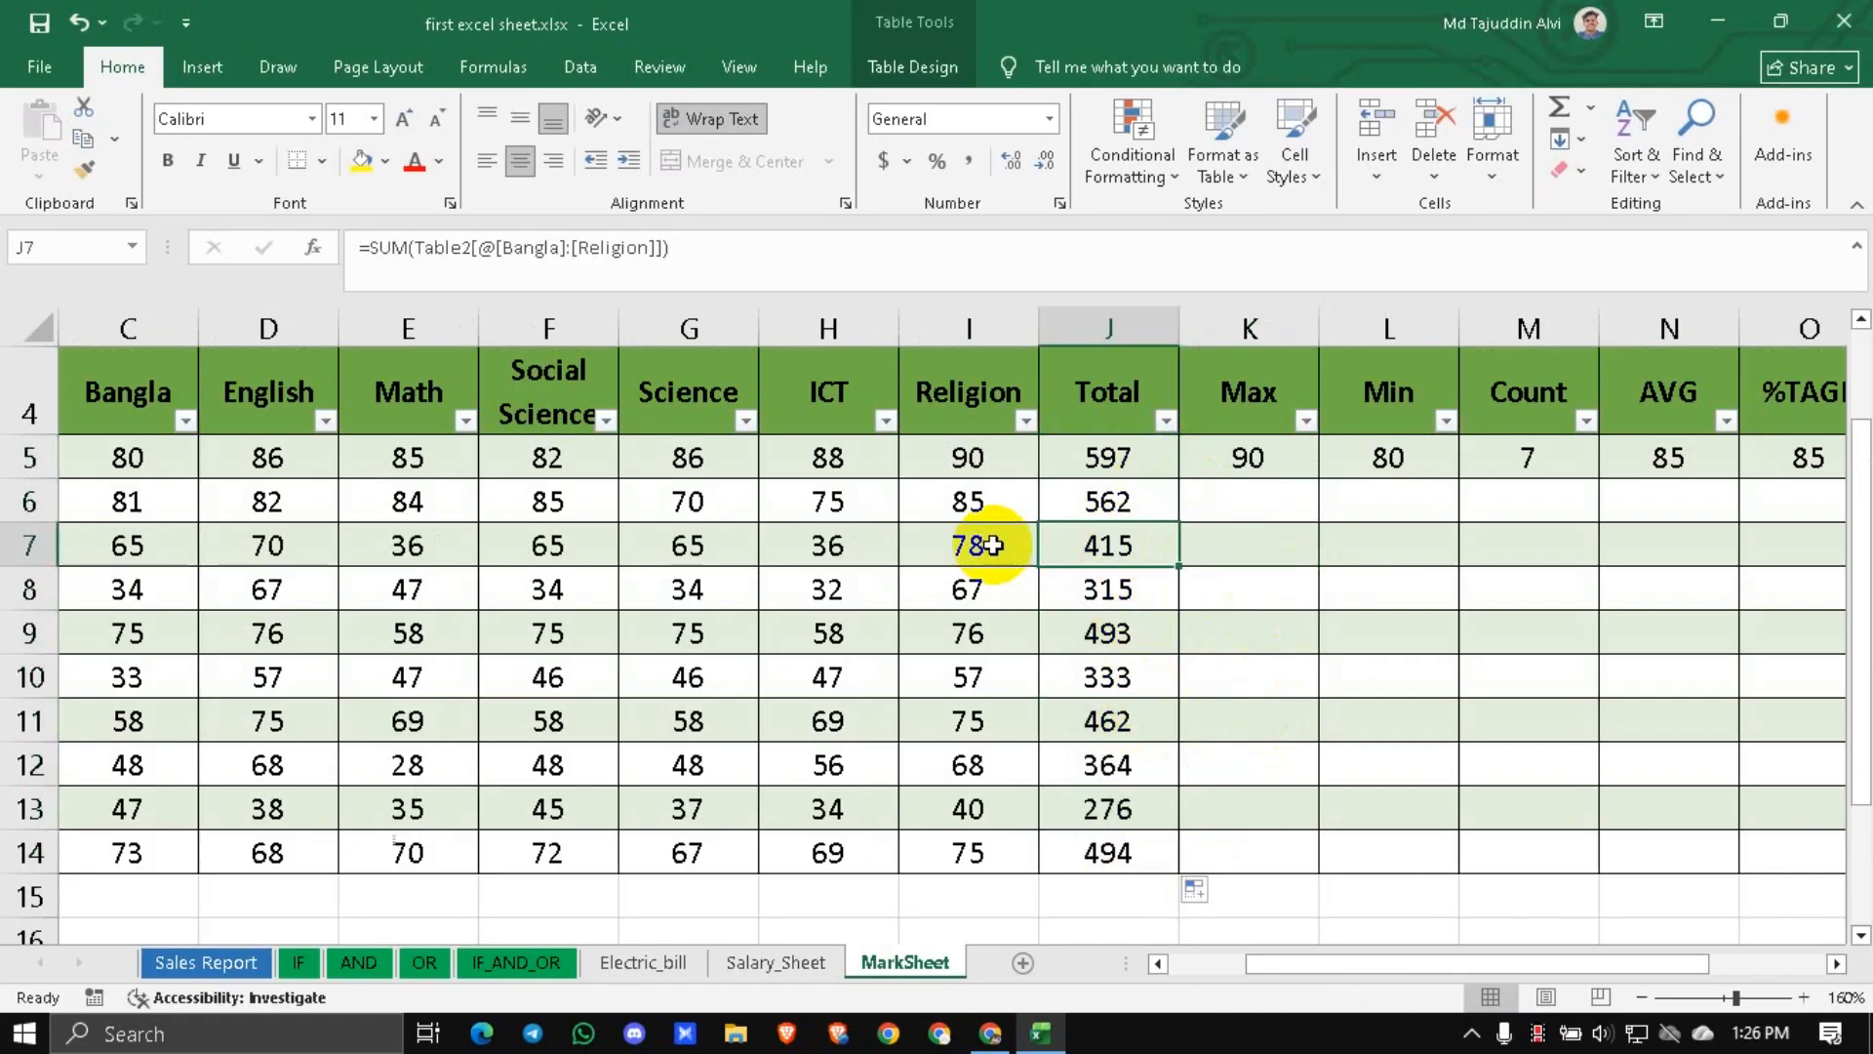
{"action": "left_click_drag", "start_coordinate": [818, 552], "coordinate": [127, 546]}
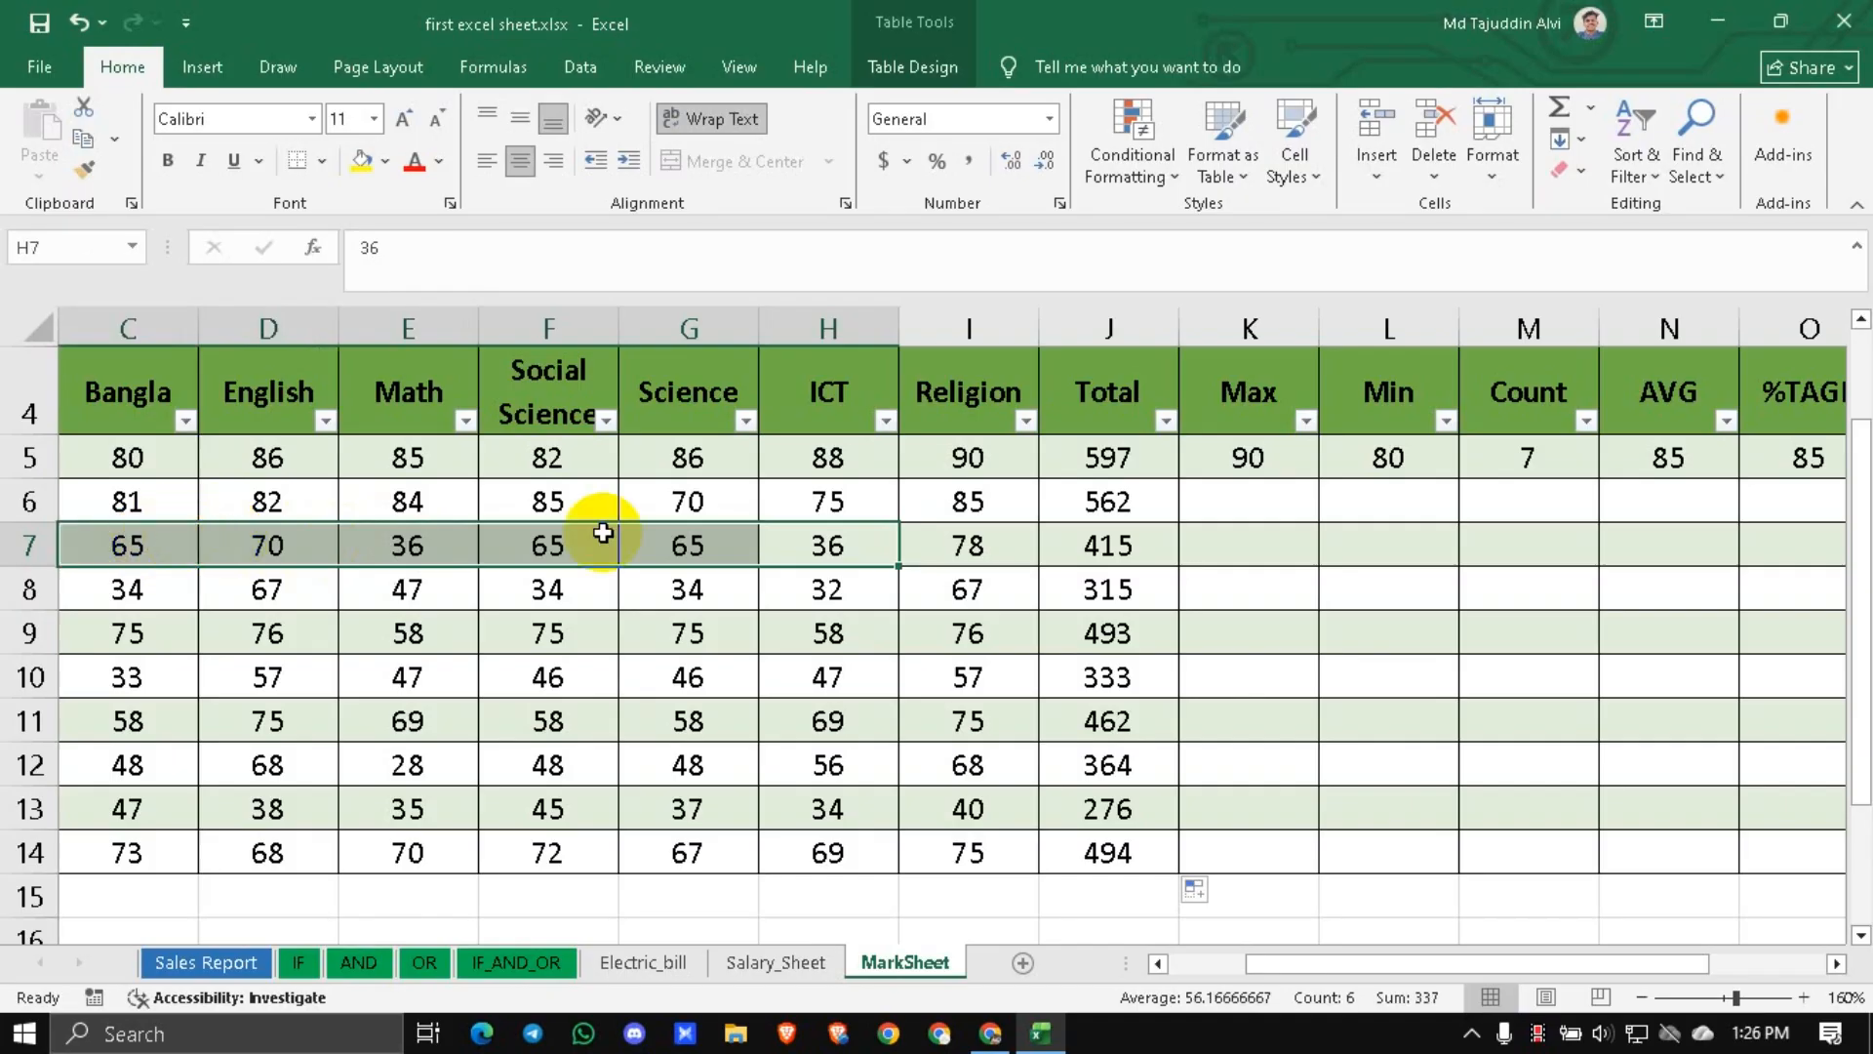
{"action": "left_click", "coordinate": [1022, 555]}
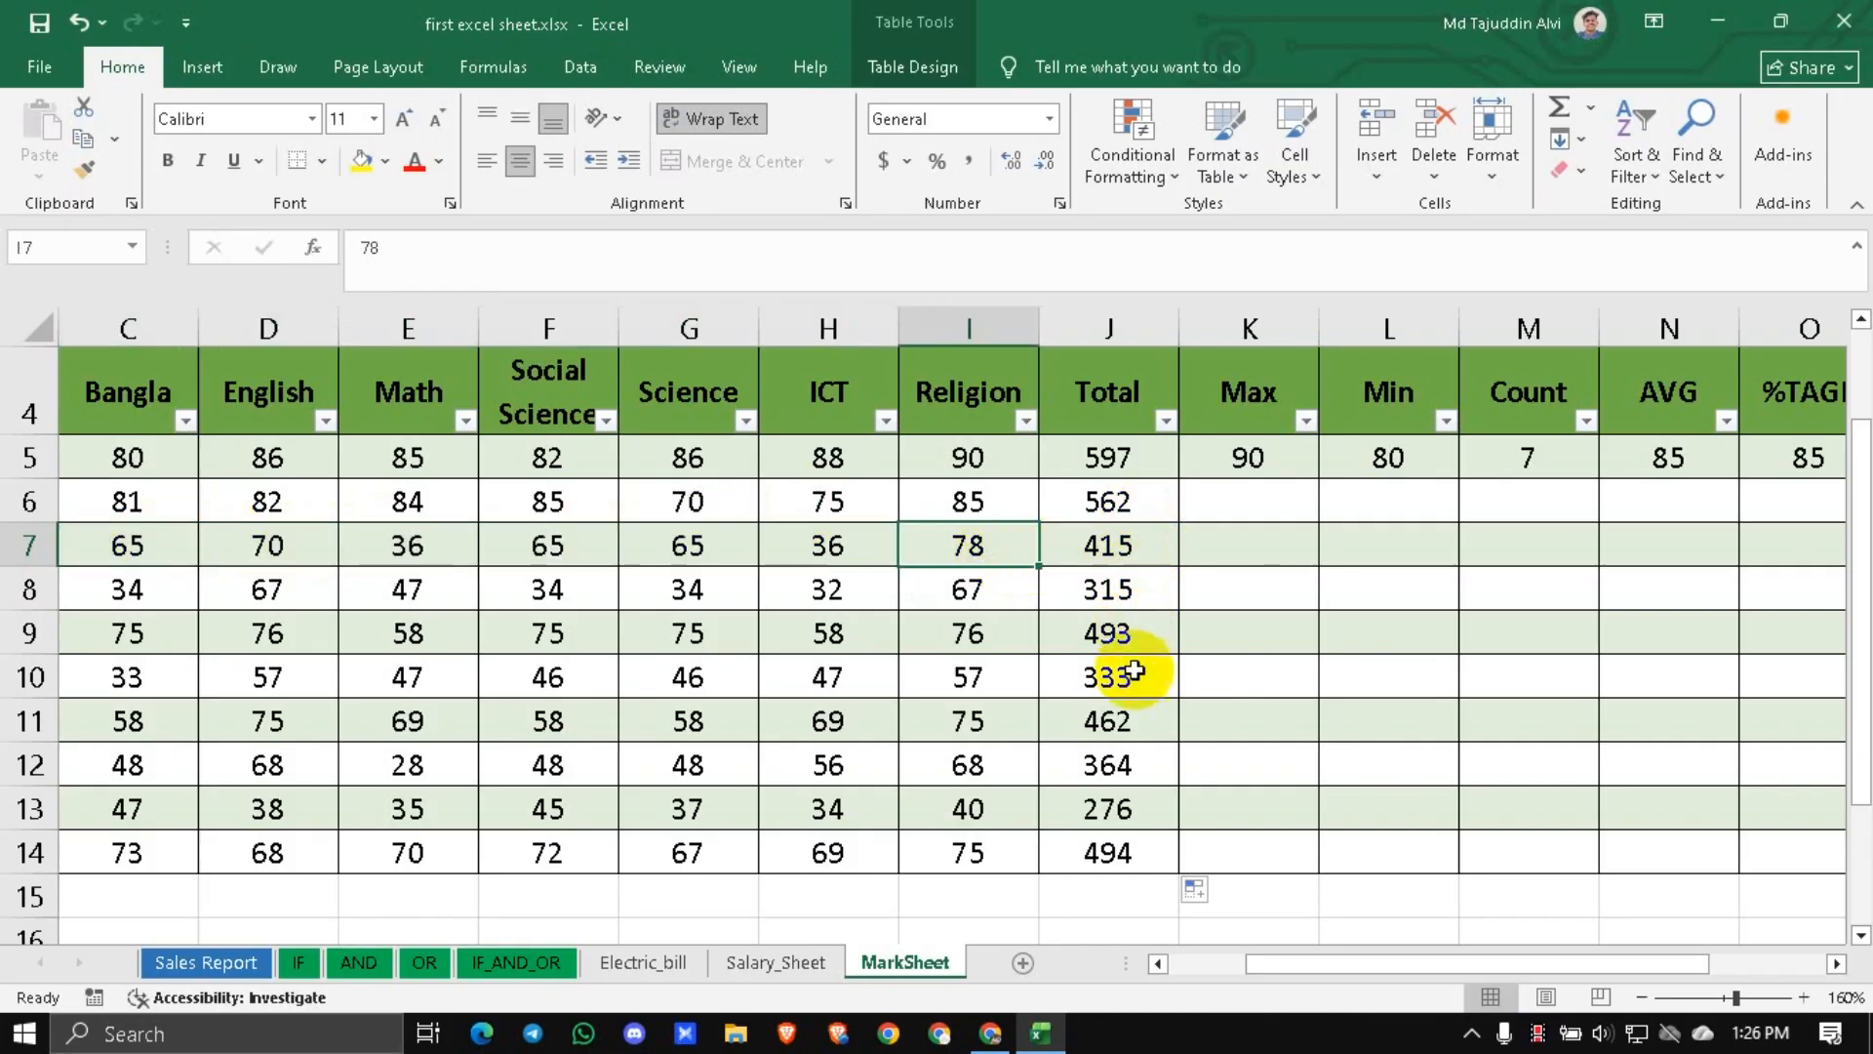
Fill the first student's Max and Min formulas down through row 14.
{"action": "left_click", "coordinate": [1306, 466]}
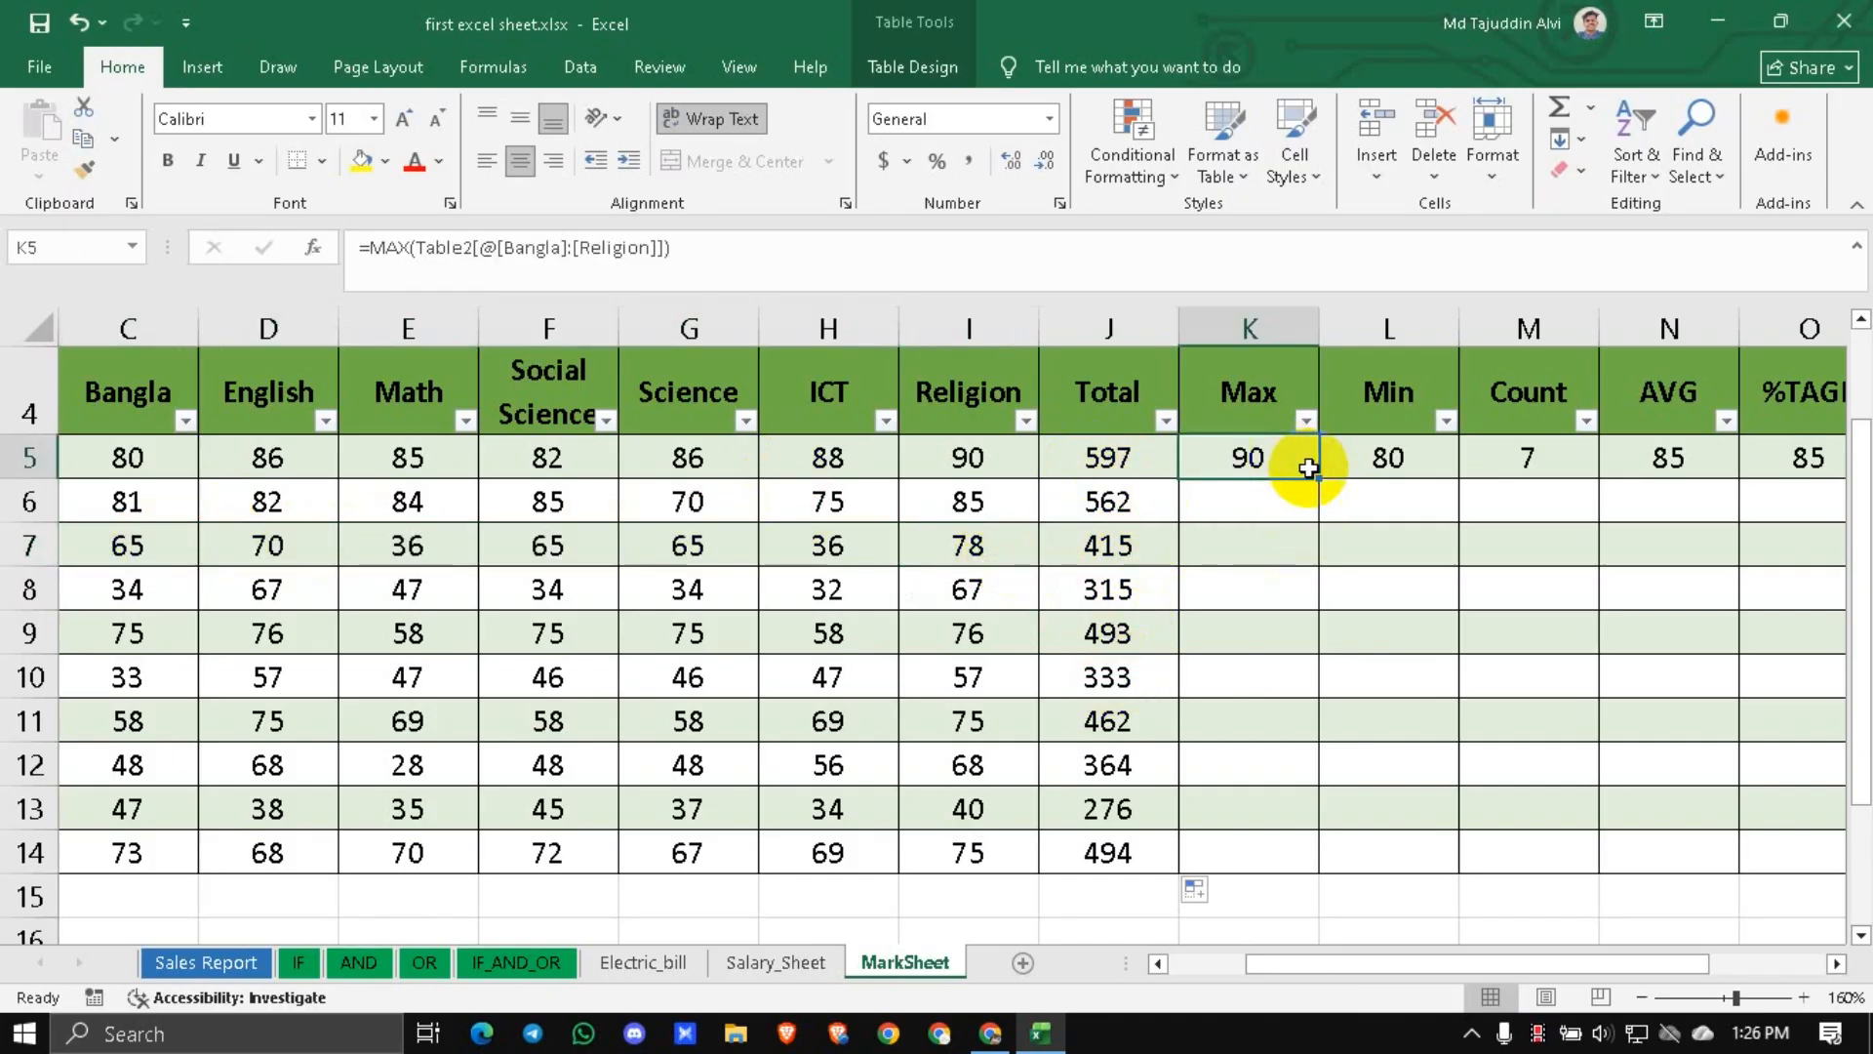
{"action": "left_click_drag", "start_coordinate": [1322, 482], "coordinate": [1319, 859]}
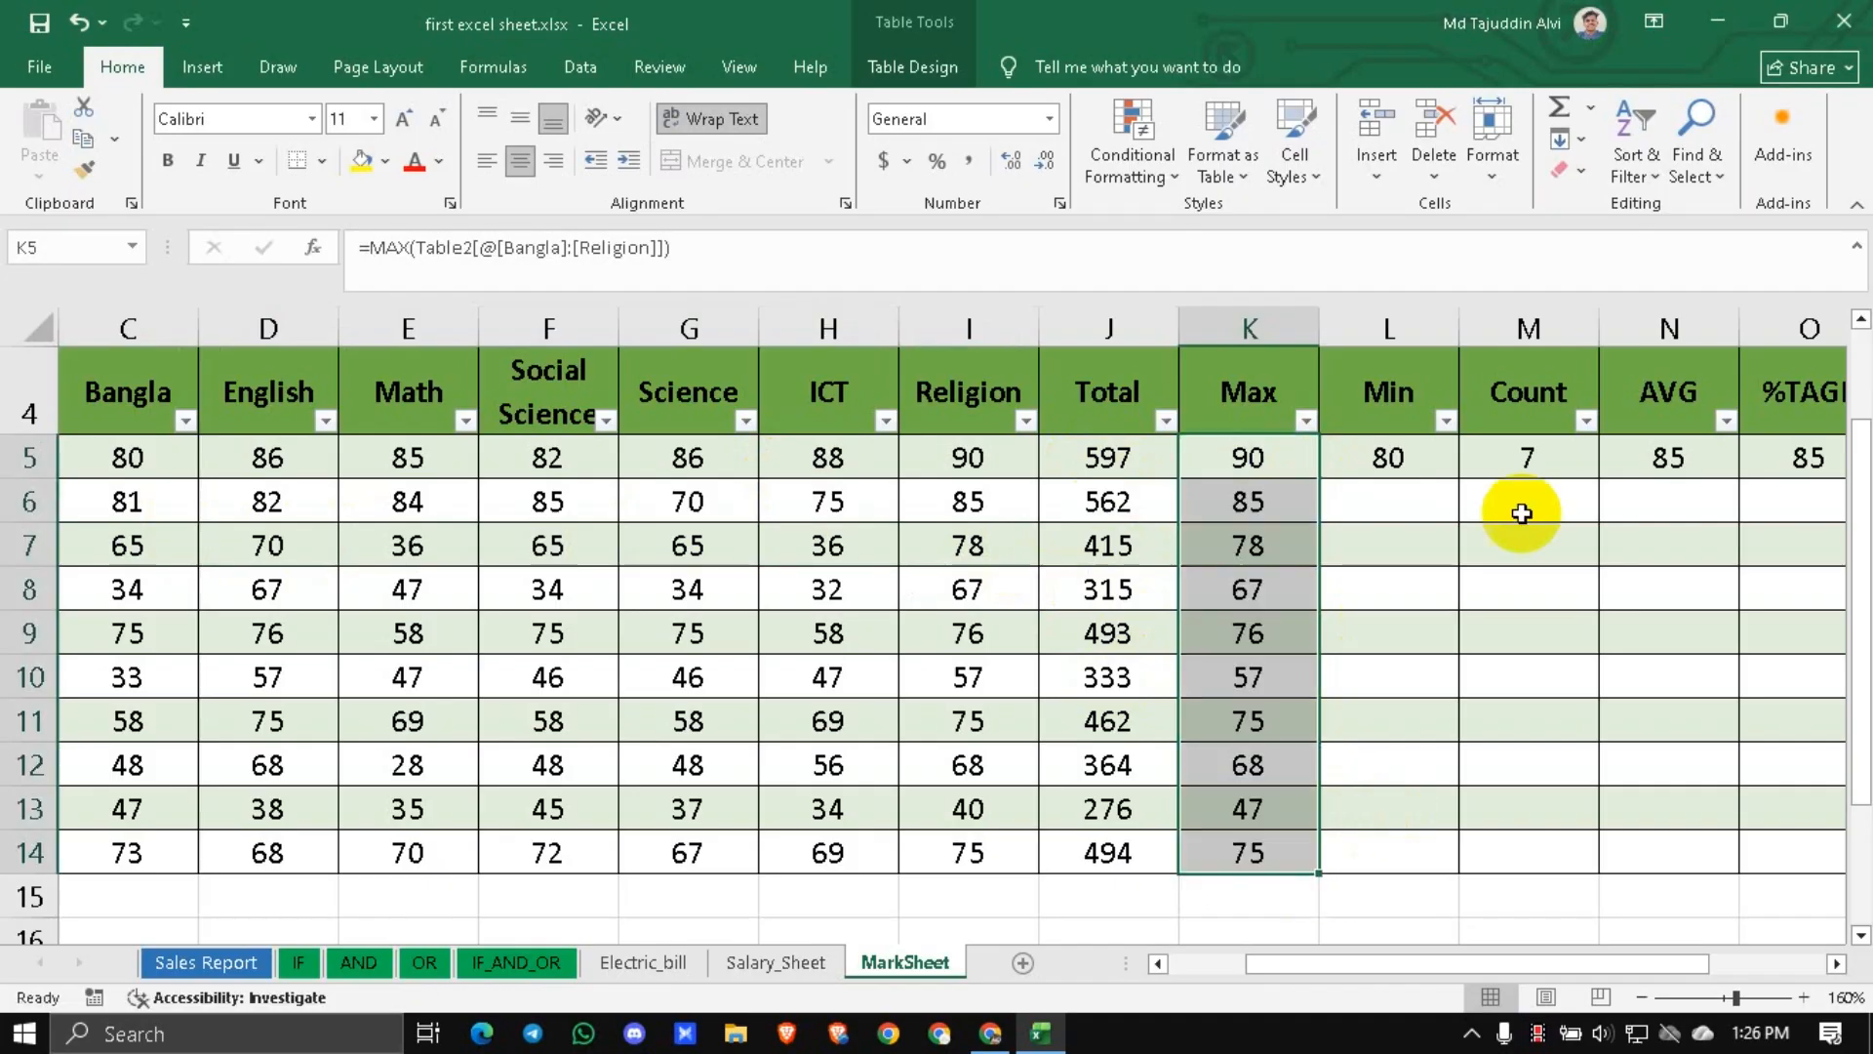
{"action": "left_click", "coordinate": [1435, 463]}
{"action": "left_click_drag", "start_coordinate": [1458, 482], "coordinate": [1454, 855]}
Fill the first student's Count and AVG formulas down through row 14.
{"action": "left_click", "coordinate": [1571, 458]}
{"action": "left_click_drag", "start_coordinate": [1599, 479], "coordinate": [1600, 855]}
{"action": "left_click", "coordinate": [1717, 461]}
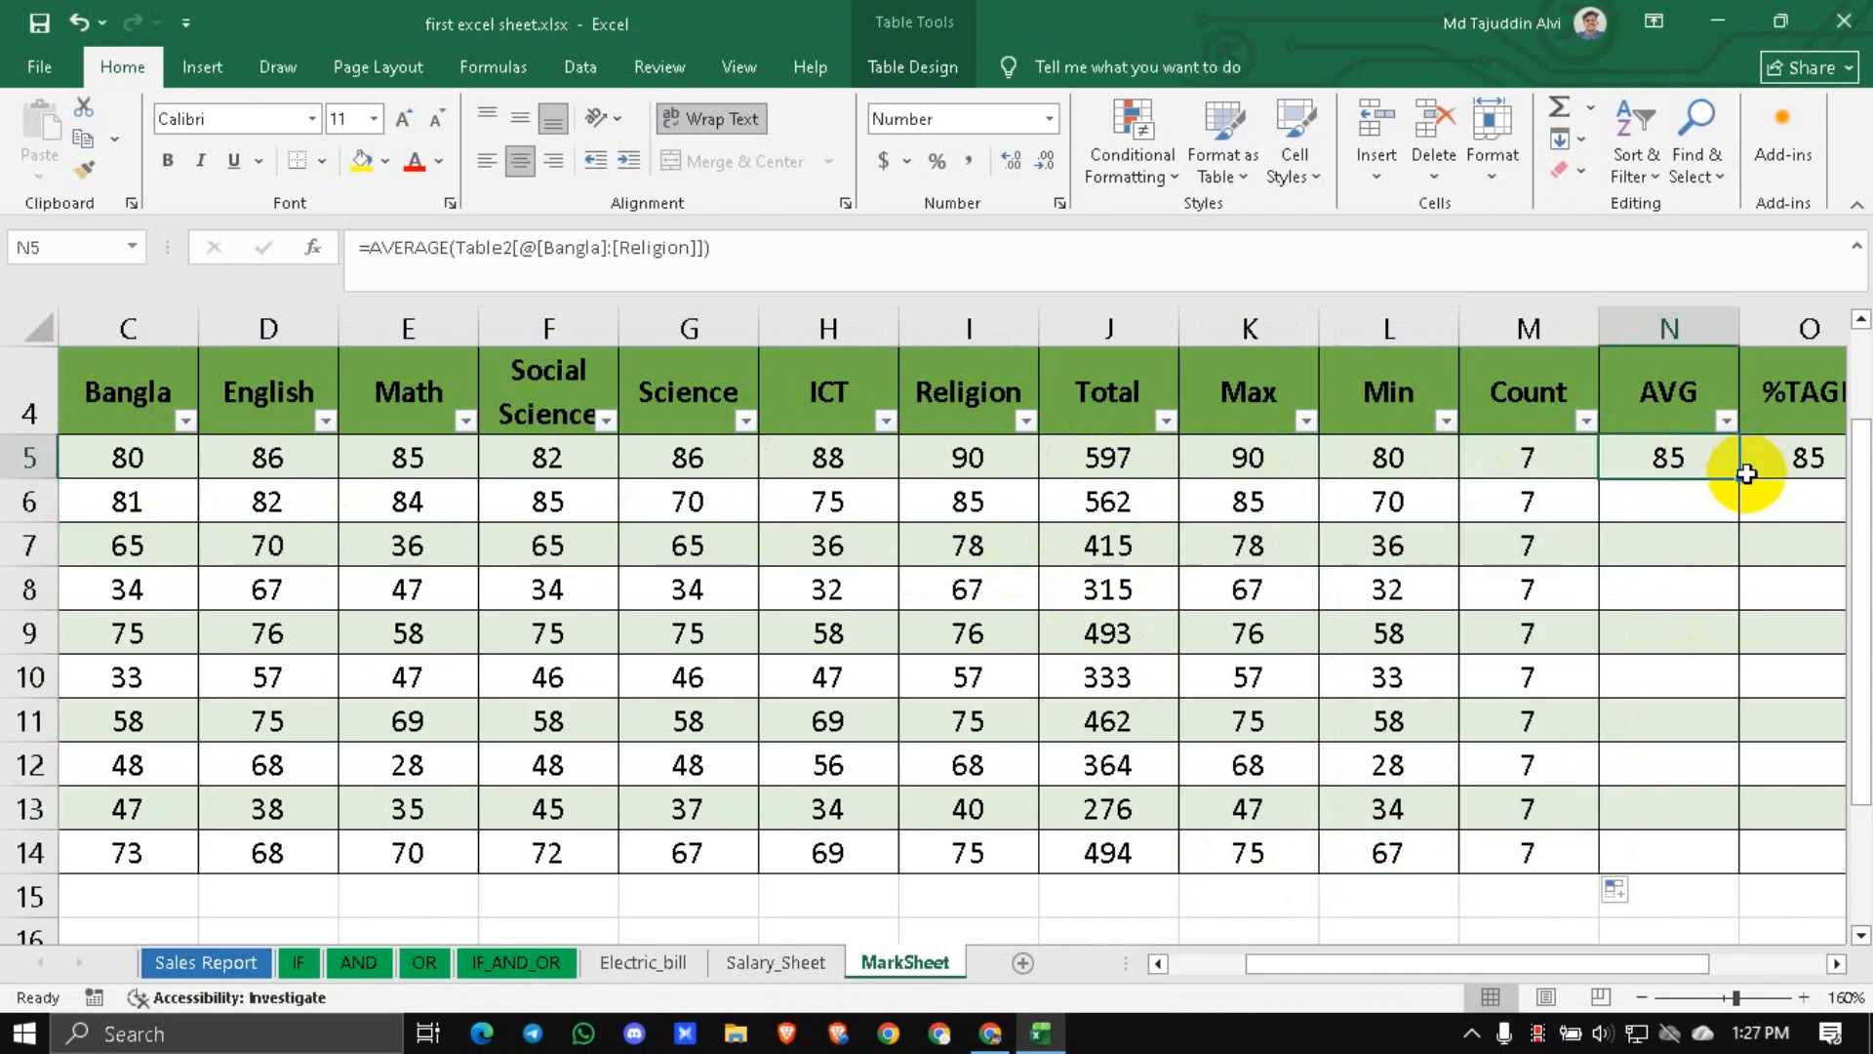
{"action": "left_click_drag", "start_coordinate": [1737, 482], "coordinate": [1729, 860]}
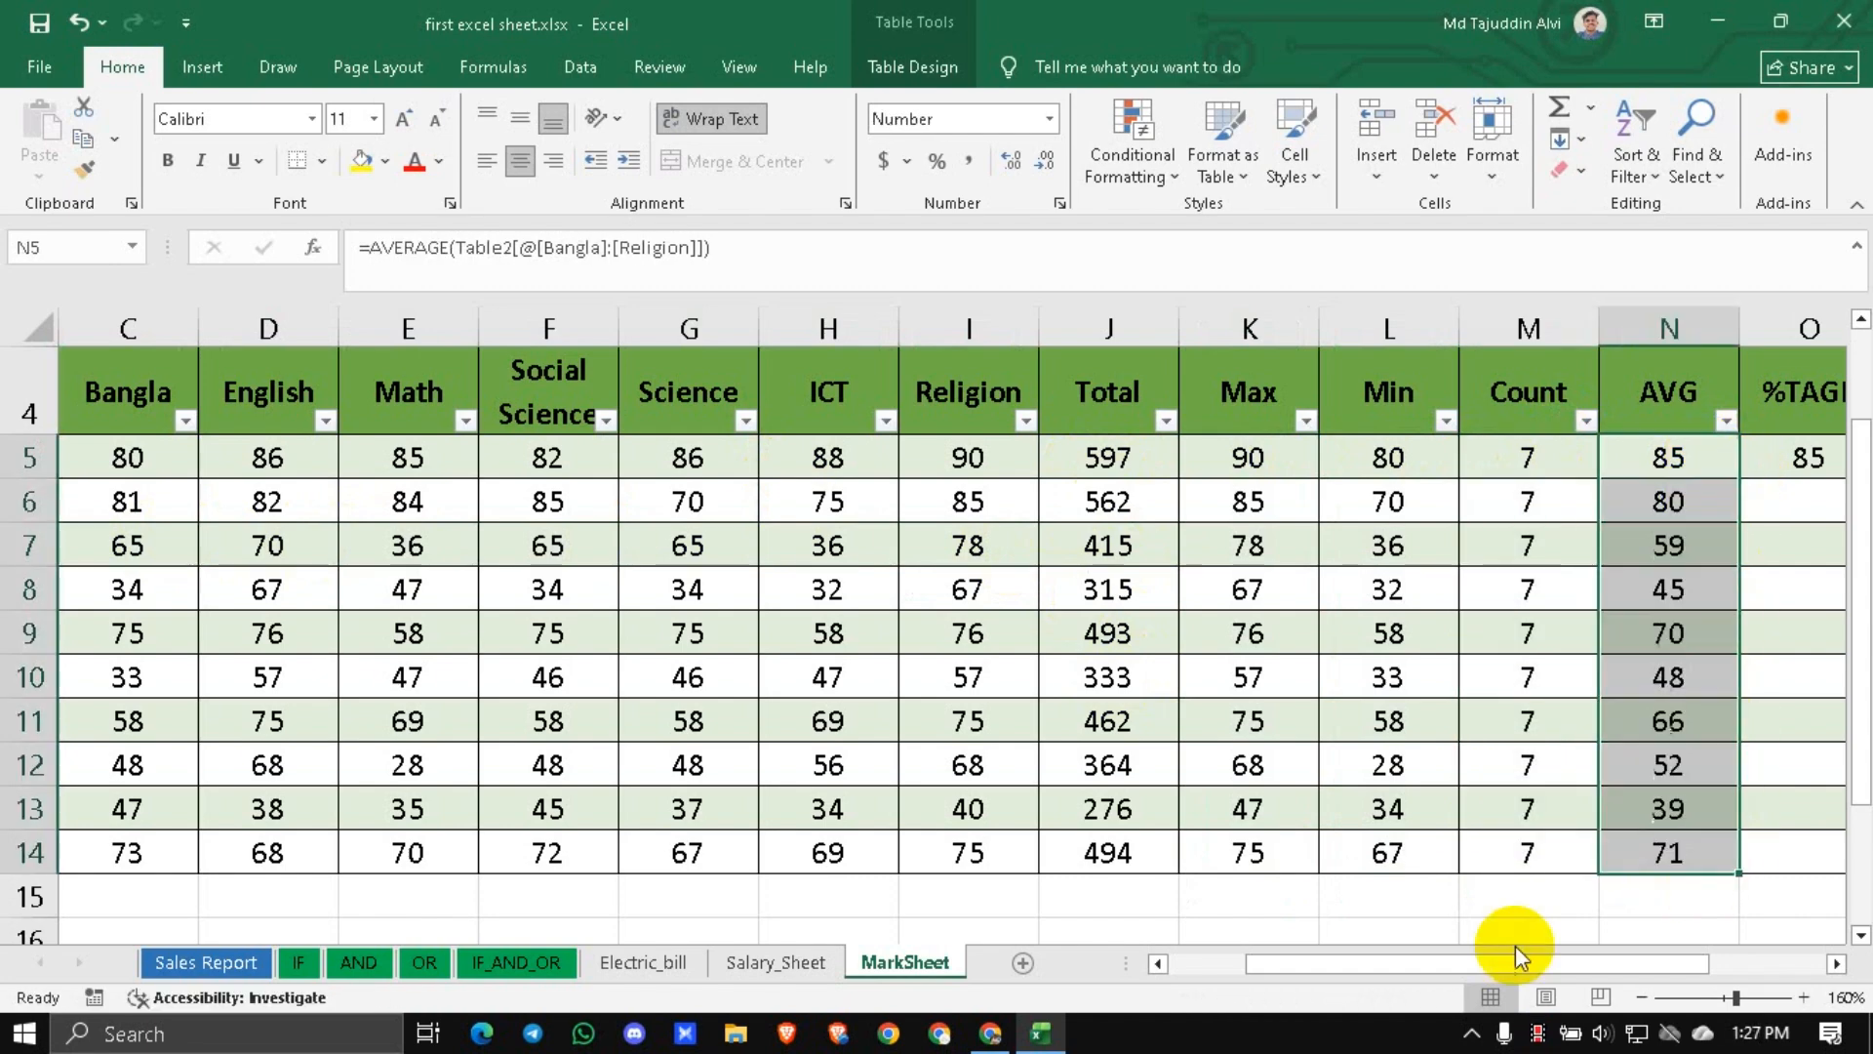
Fill the first student's %TAGE and Result formulas down through row 14.
{"action": "left_click_drag", "start_coordinate": [1468, 968], "coordinate": [1581, 970]}
{"action": "left_click", "coordinate": [1460, 490]}
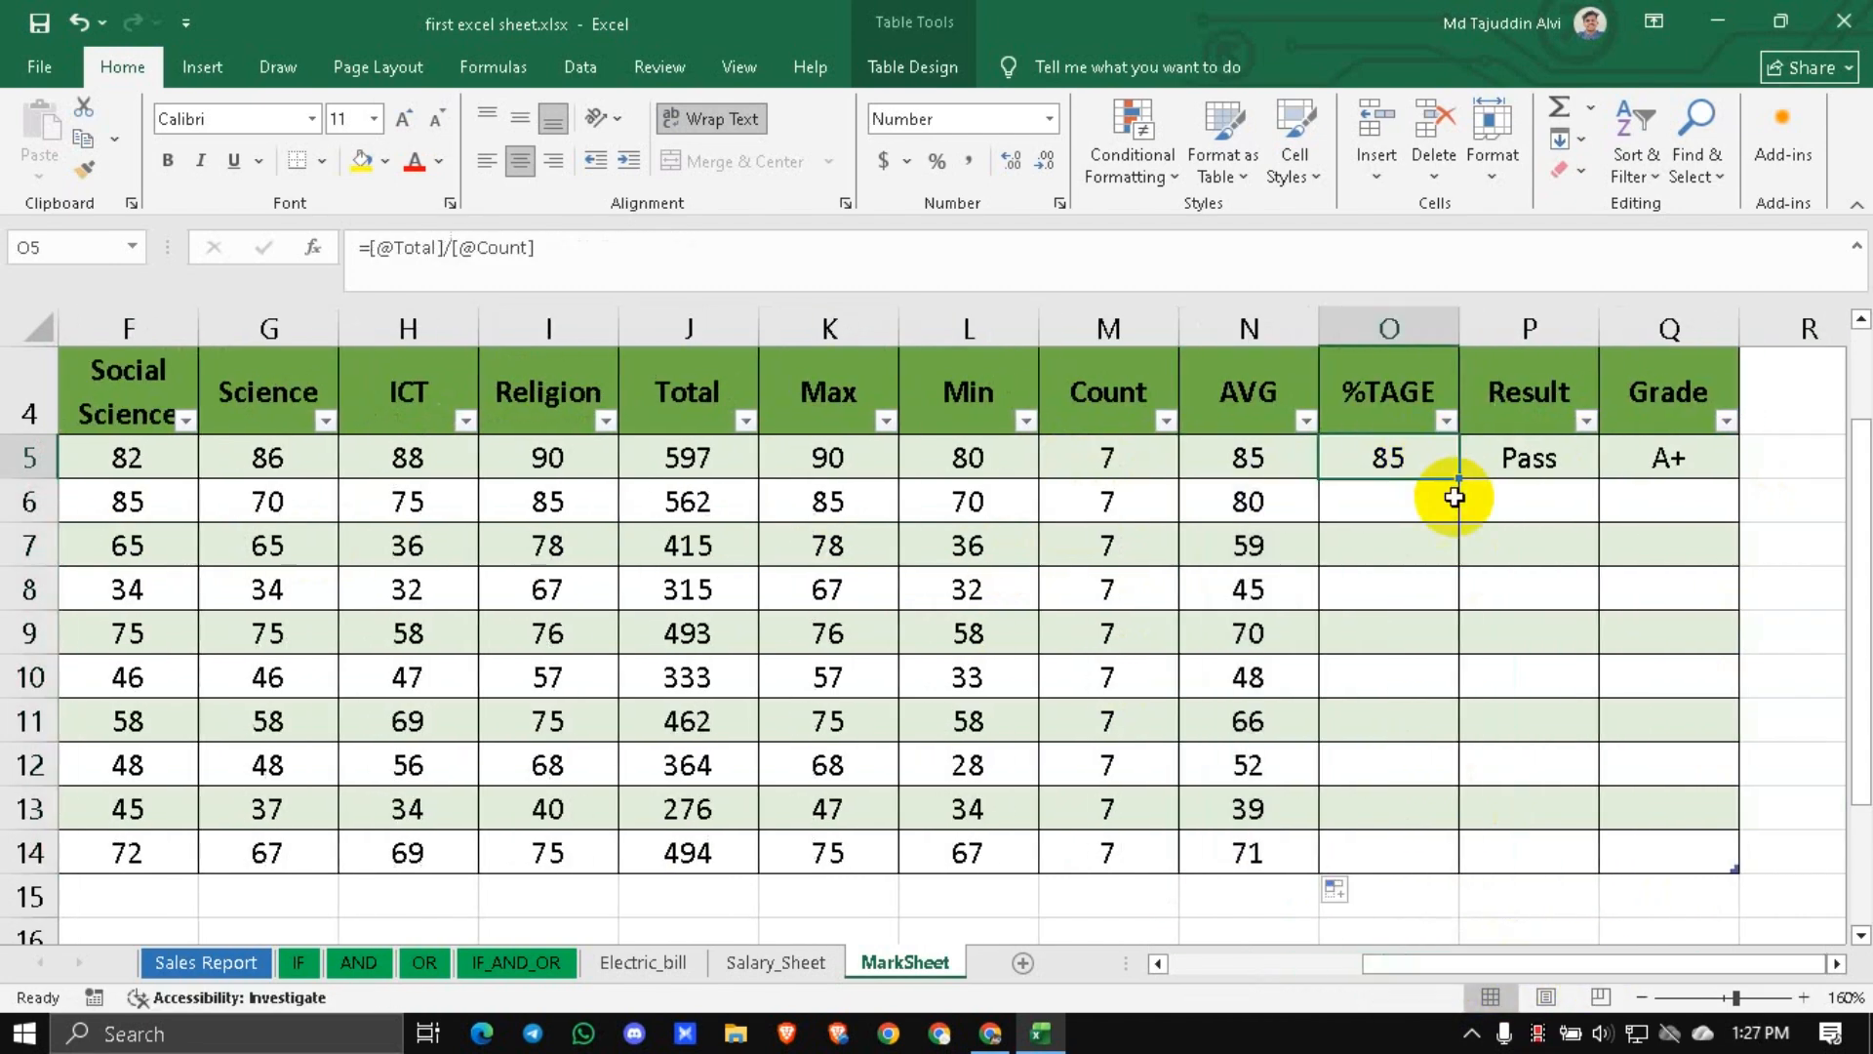
{"action": "left_click_drag", "start_coordinate": [1460, 482], "coordinate": [1454, 868]}
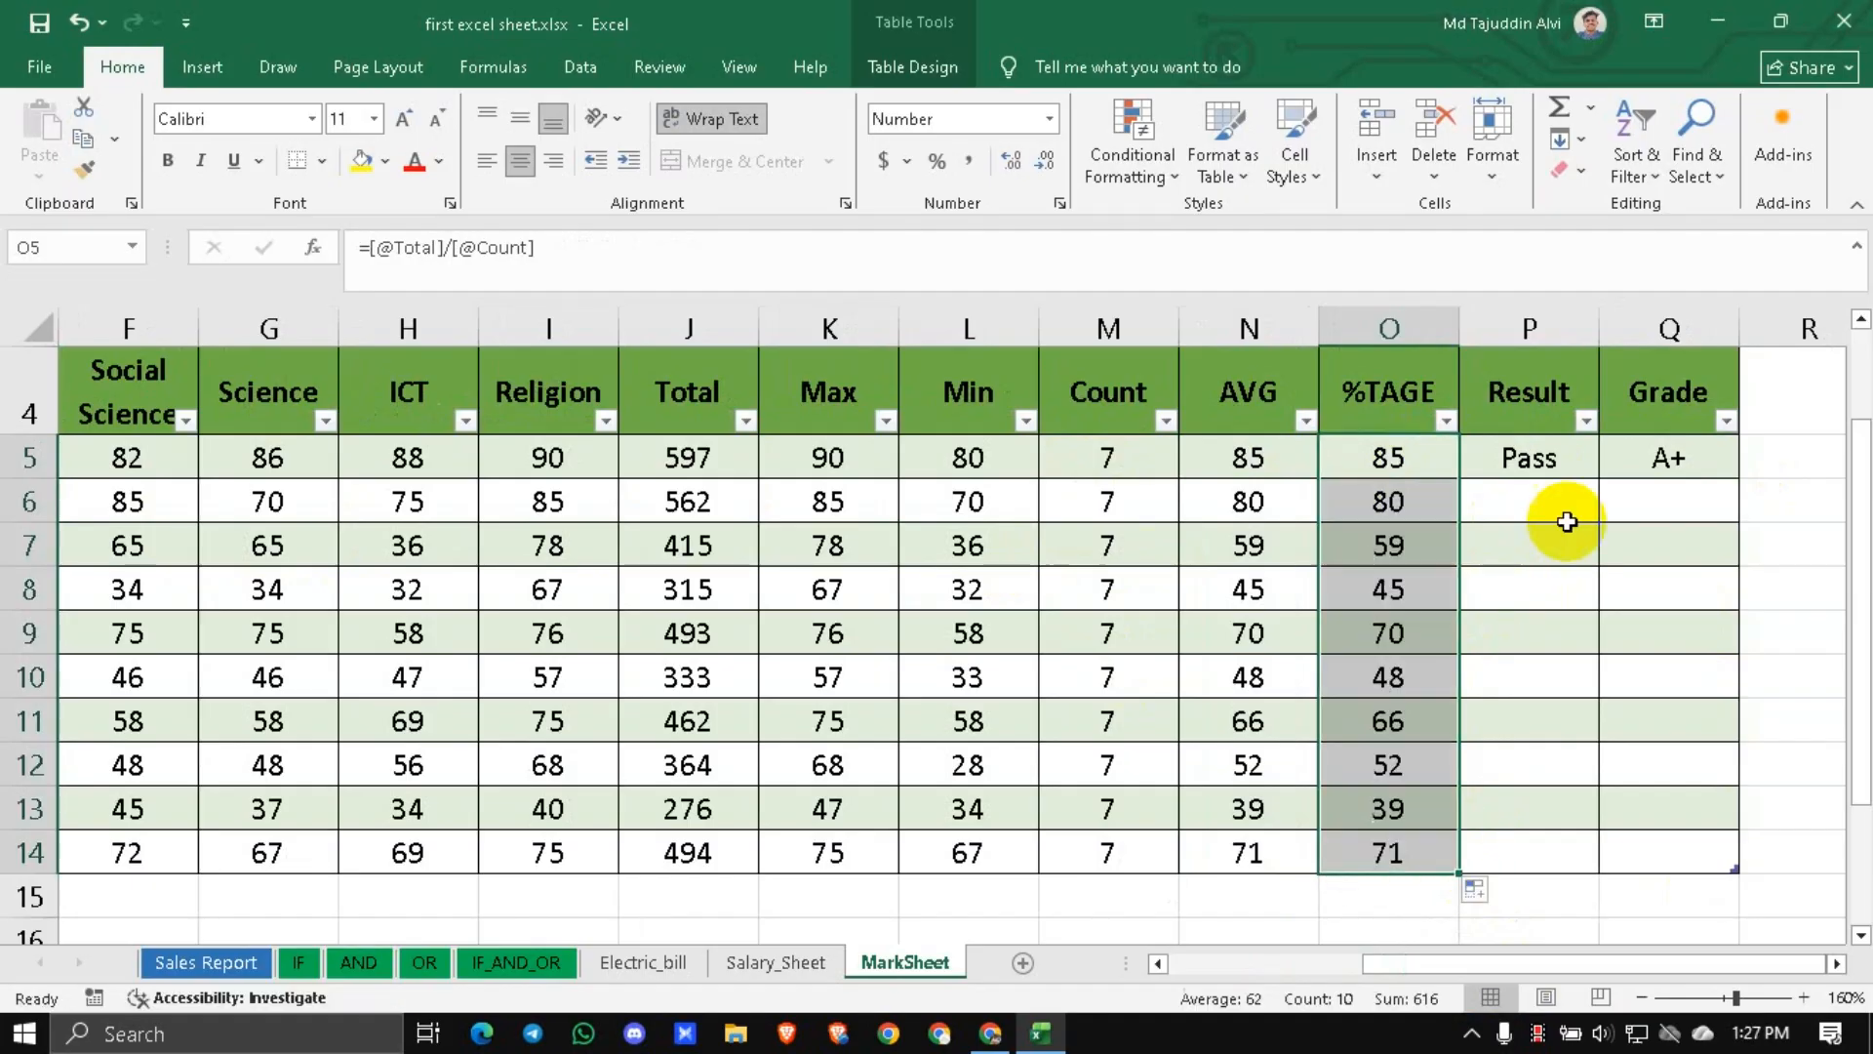
{"action": "left_click", "coordinate": [1584, 469]}
{"action": "left_click_drag", "start_coordinate": [1600, 478], "coordinate": [1590, 868]}
Fill the first student's nested-IF Grade formula down through row 14.
{"action": "left_click", "coordinate": [1678, 459]}
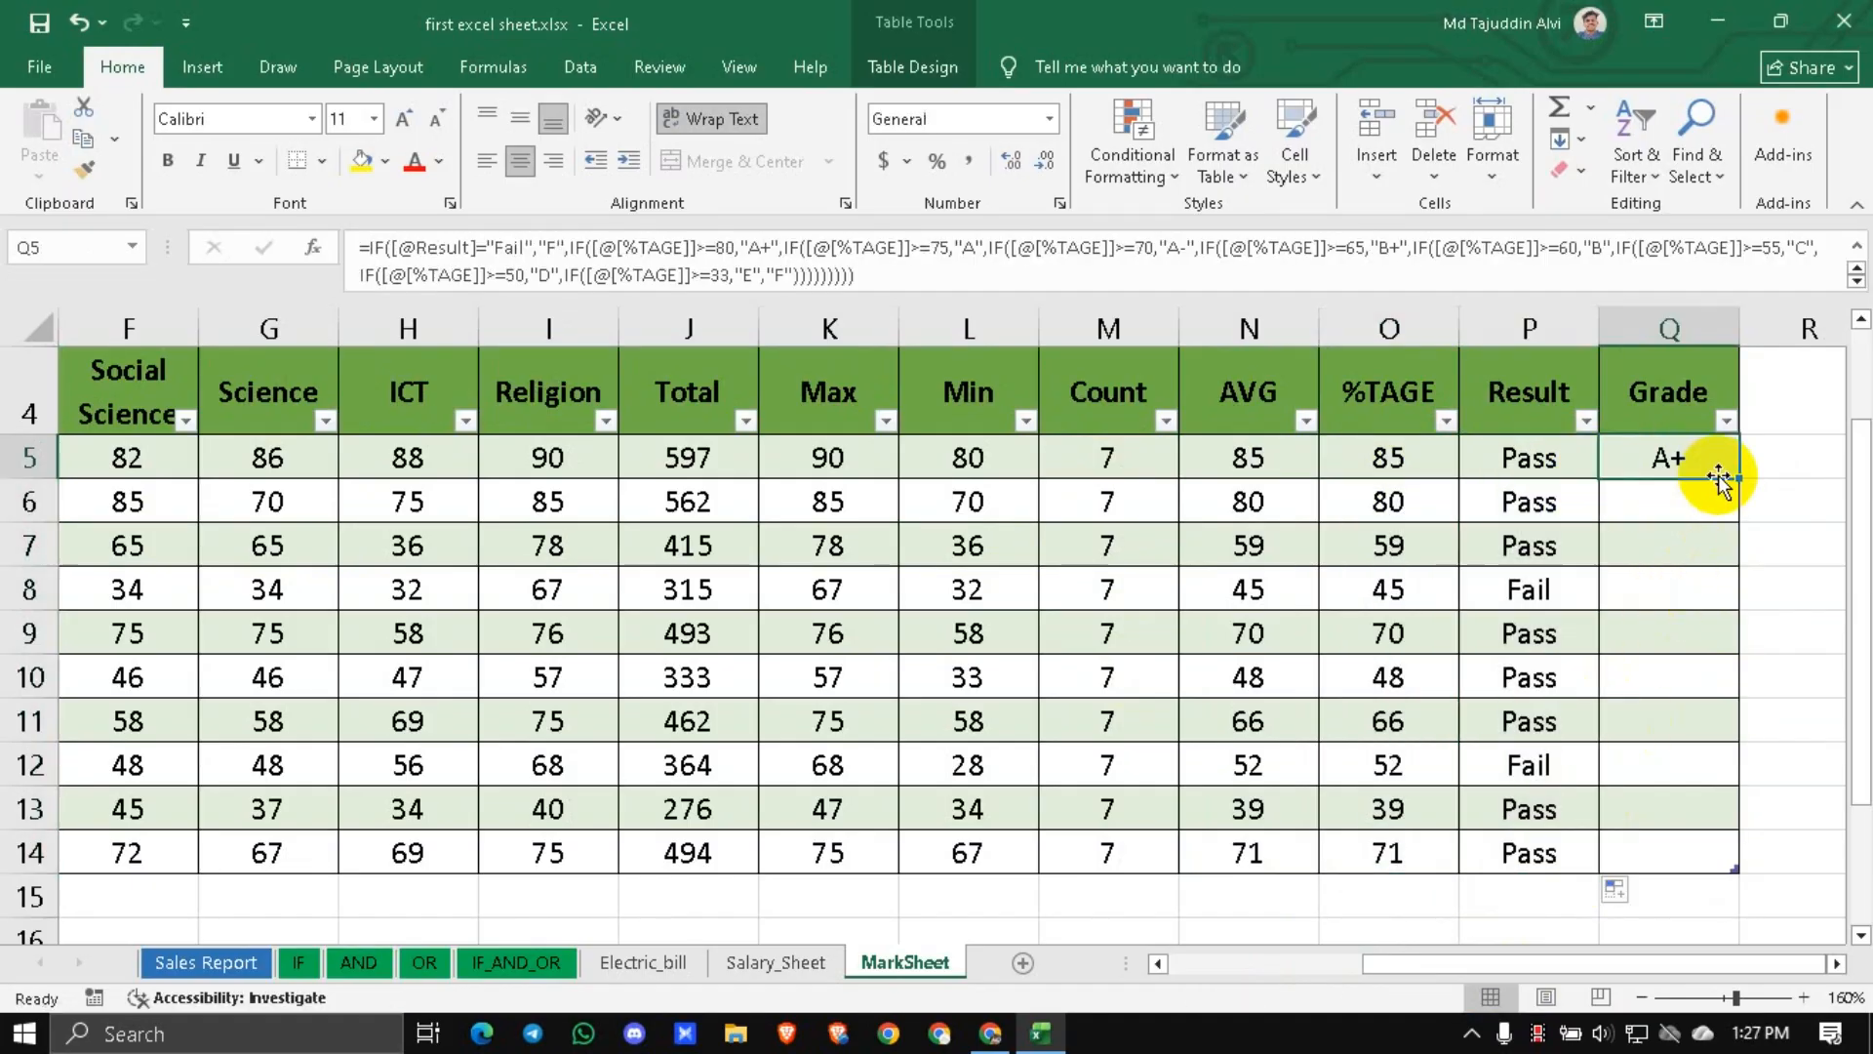
{"action": "left_click_drag", "start_coordinate": [1738, 477], "coordinate": [1719, 865]}
{"action": "left_click", "coordinate": [1383, 664]}
{"action": "scroll", "coordinate": [1384, 644], "scroll_direction": "down", "scroll_amount": 3}
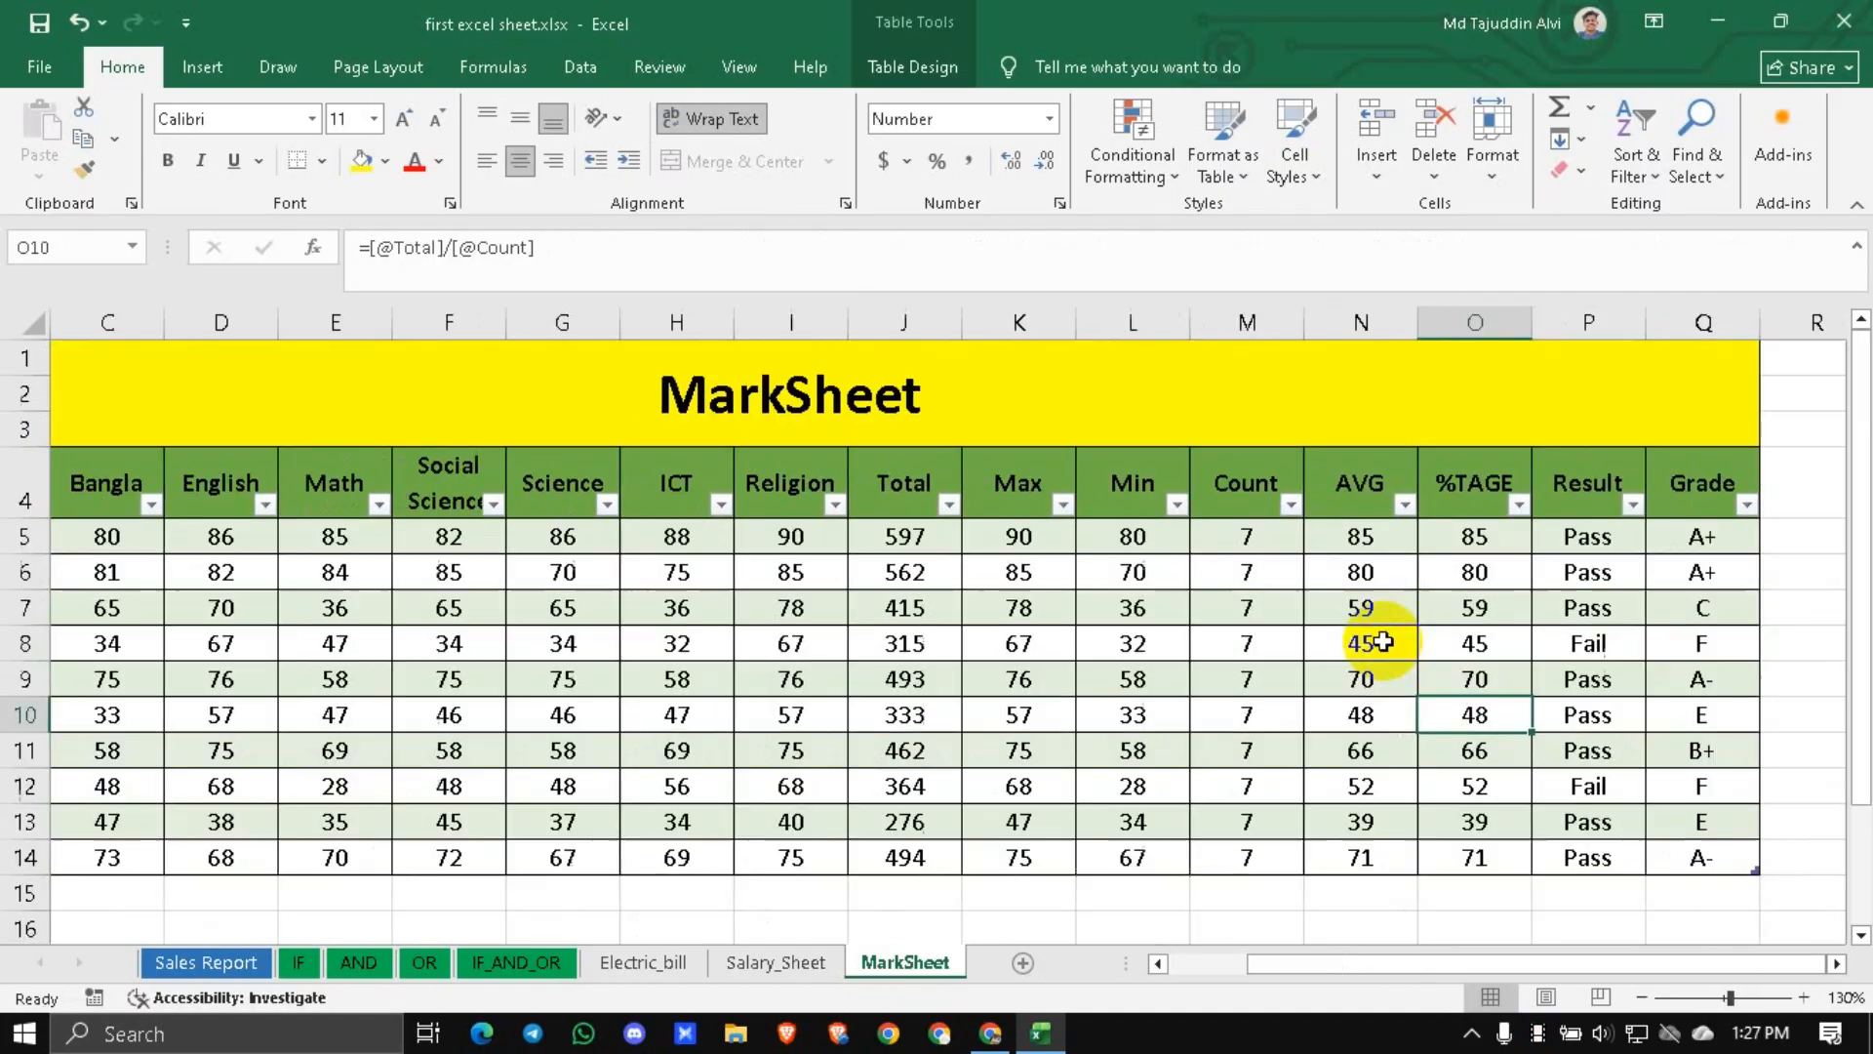
Examine the whole mark sheet, comparing the subject marks, %TAGE, Result and Grade of the fourth and eighth students.
{"action": "left_click", "coordinate": [1367, 641]}
{"action": "left_click_drag", "start_coordinate": [691, 635], "coordinate": [6, 680]}
{"action": "scroll", "coordinate": [766, 597], "scroll_direction": "down", "scroll_amount": 2}
{"action": "scroll", "coordinate": [775, 593], "scroll_direction": "up", "scroll_amount": 1}
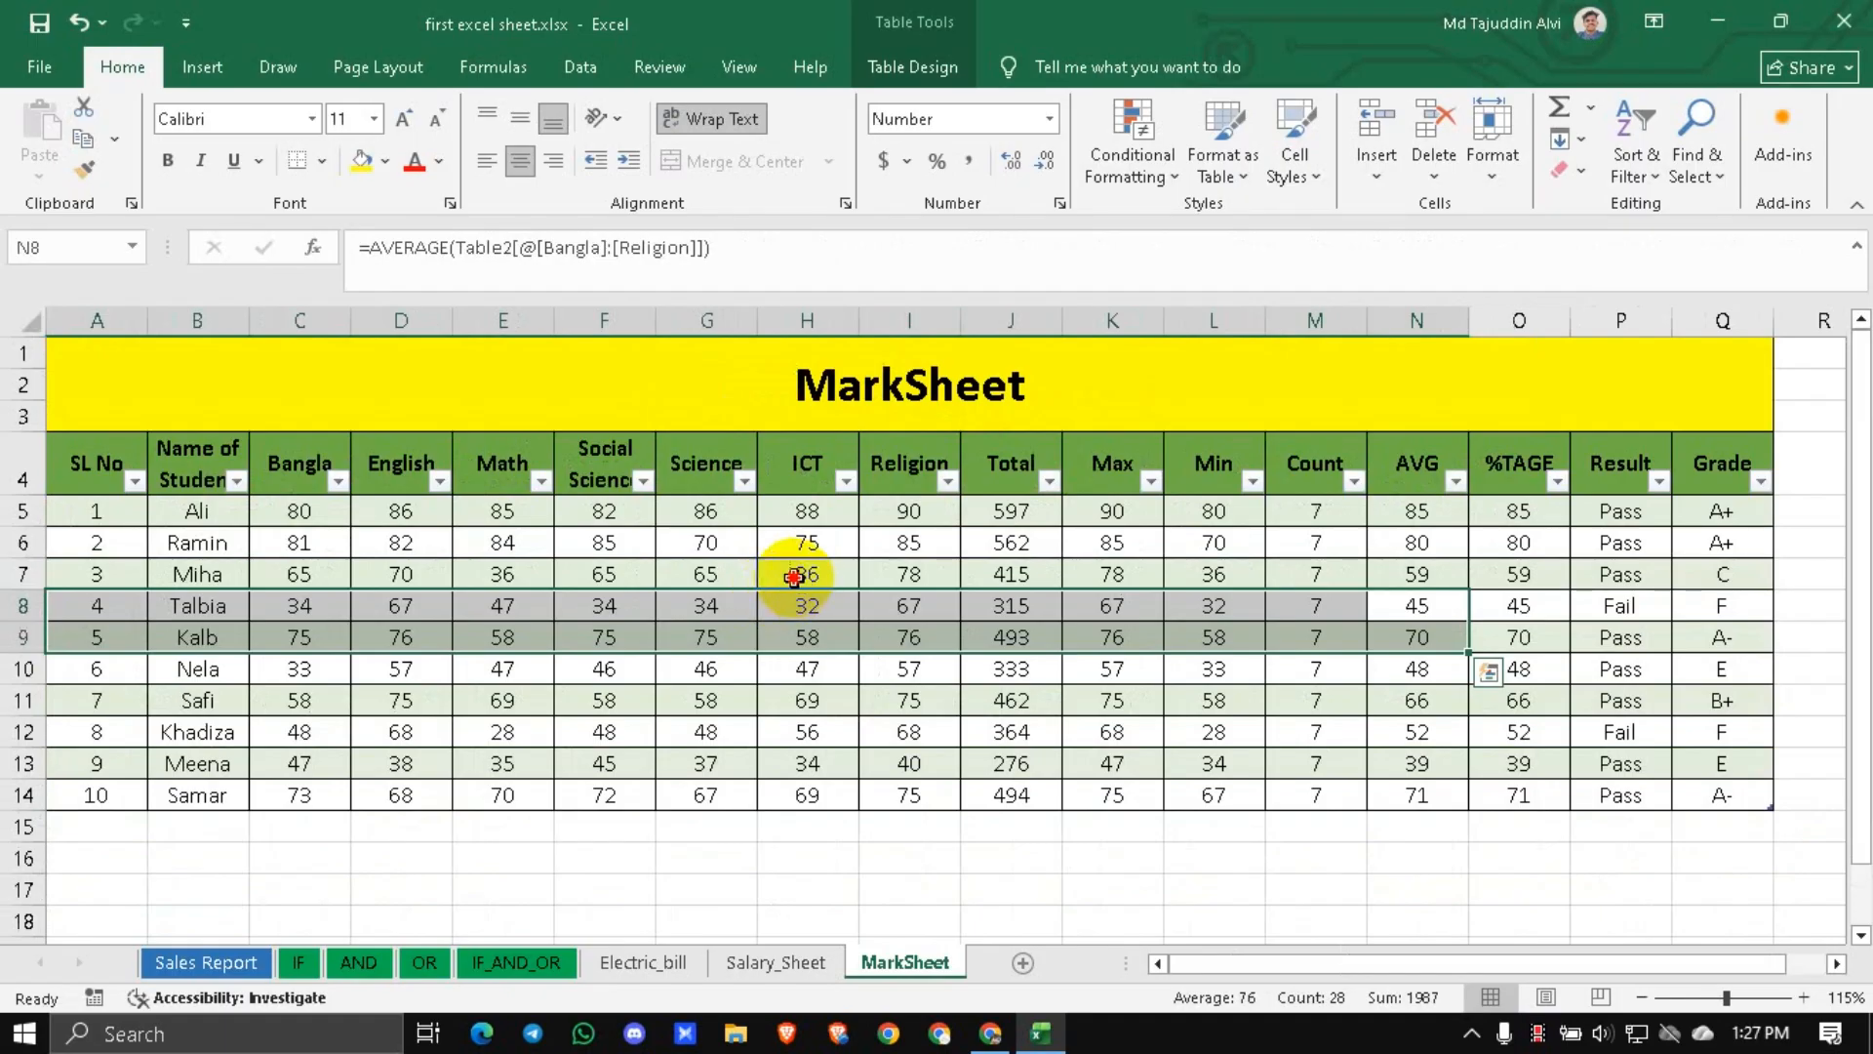
{"action": "left_click", "coordinate": [21, 578]}
{"action": "left_click", "coordinate": [1695, 597]}
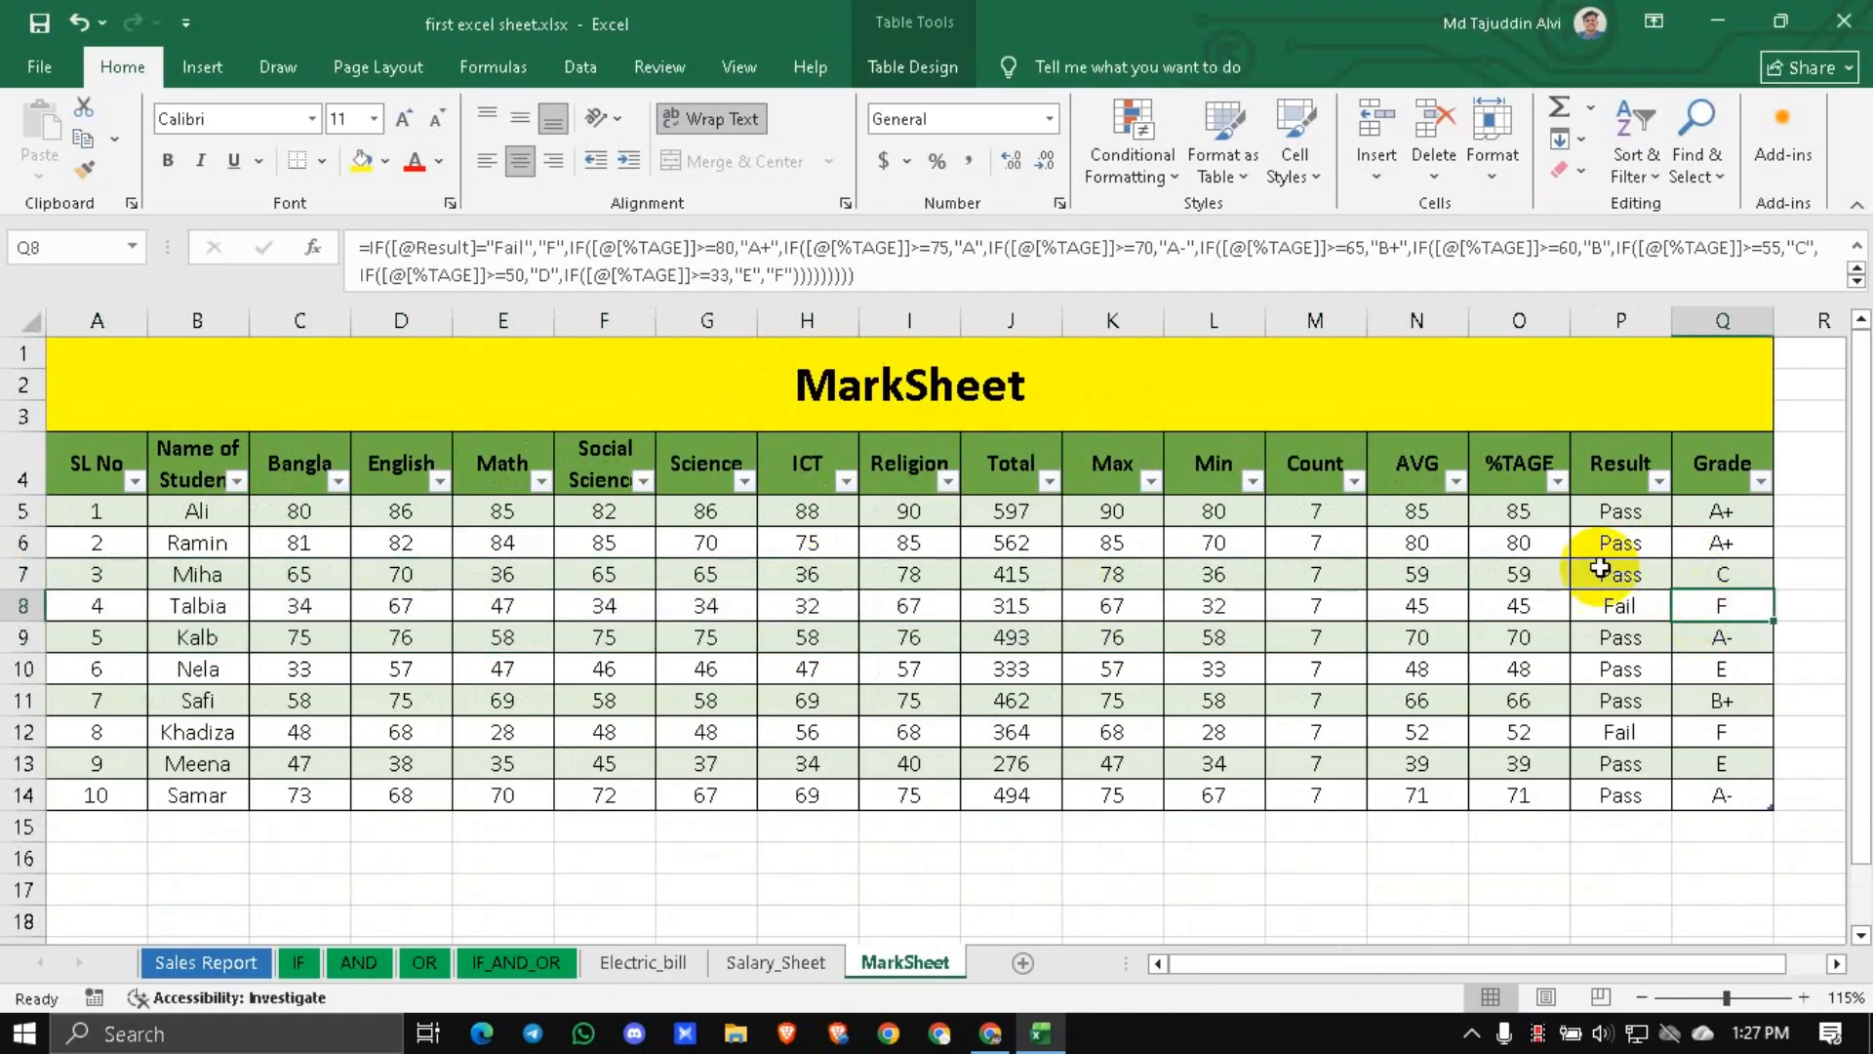
{"action": "left_click", "coordinate": [1527, 730]}
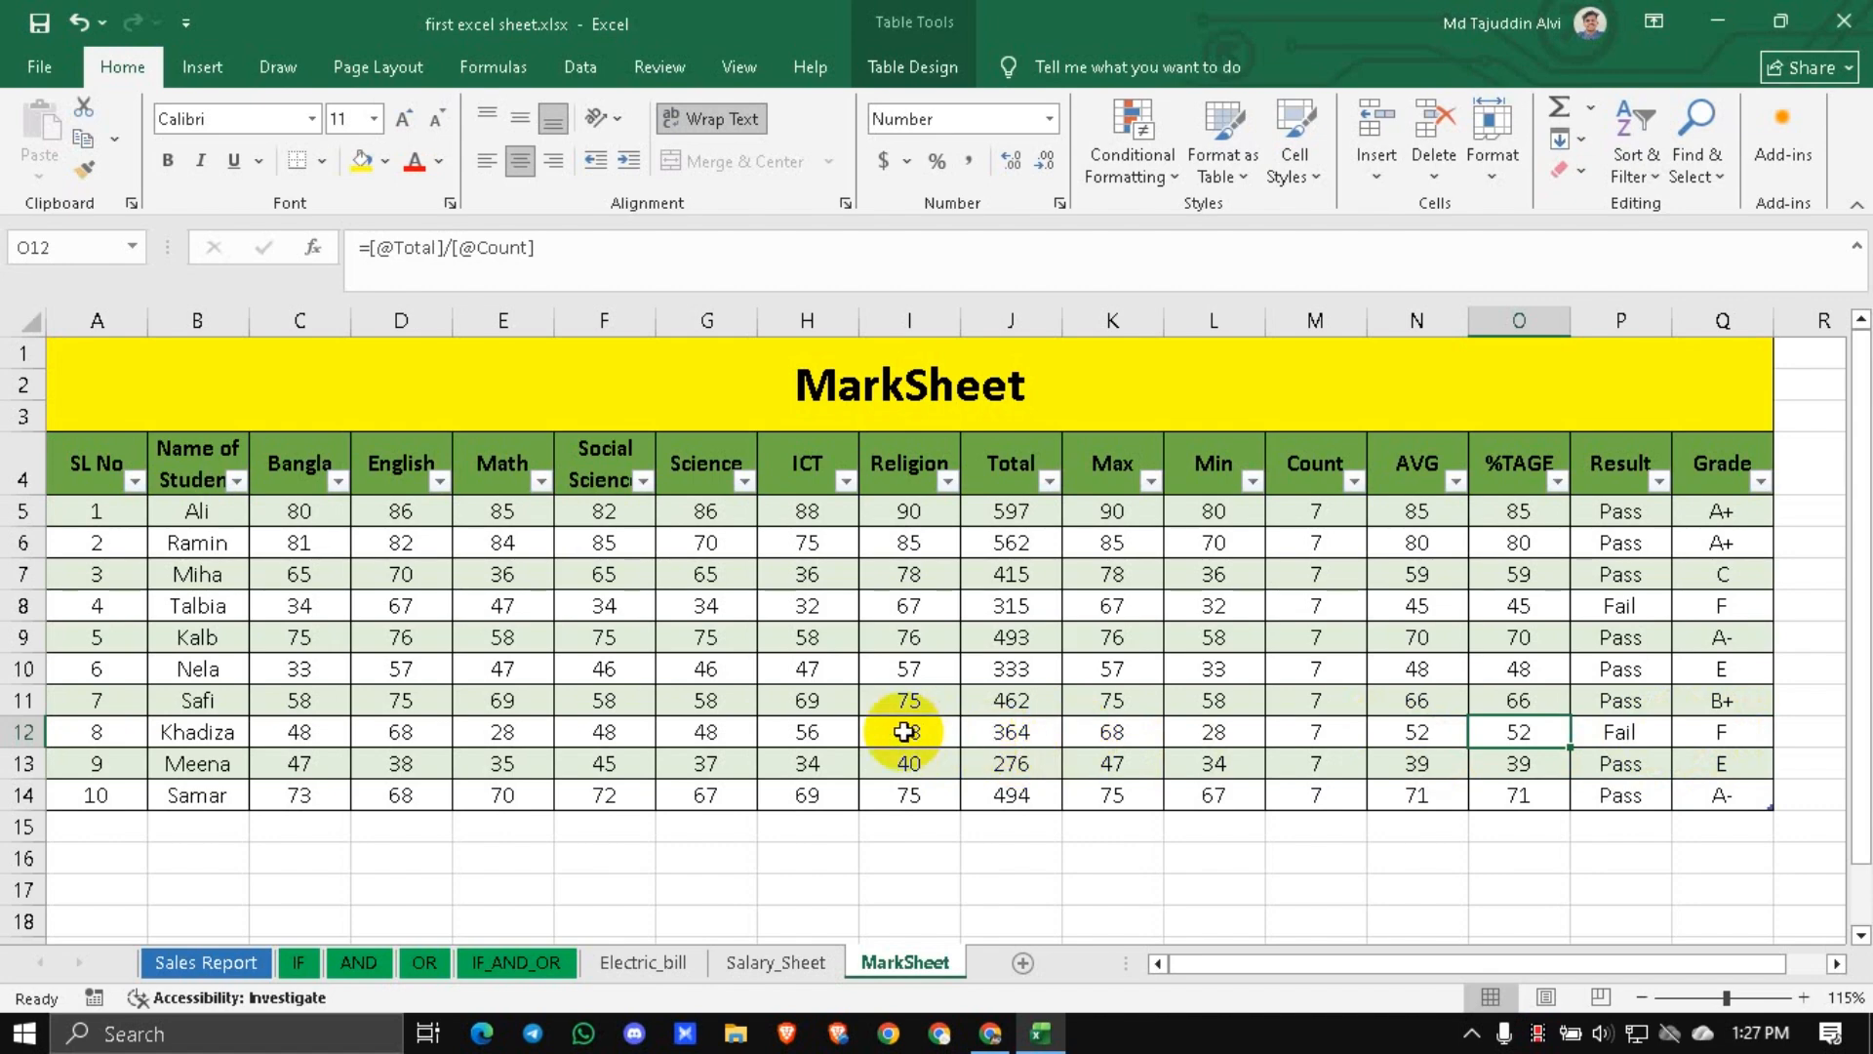
{"action": "left_click", "coordinate": [535, 729]}
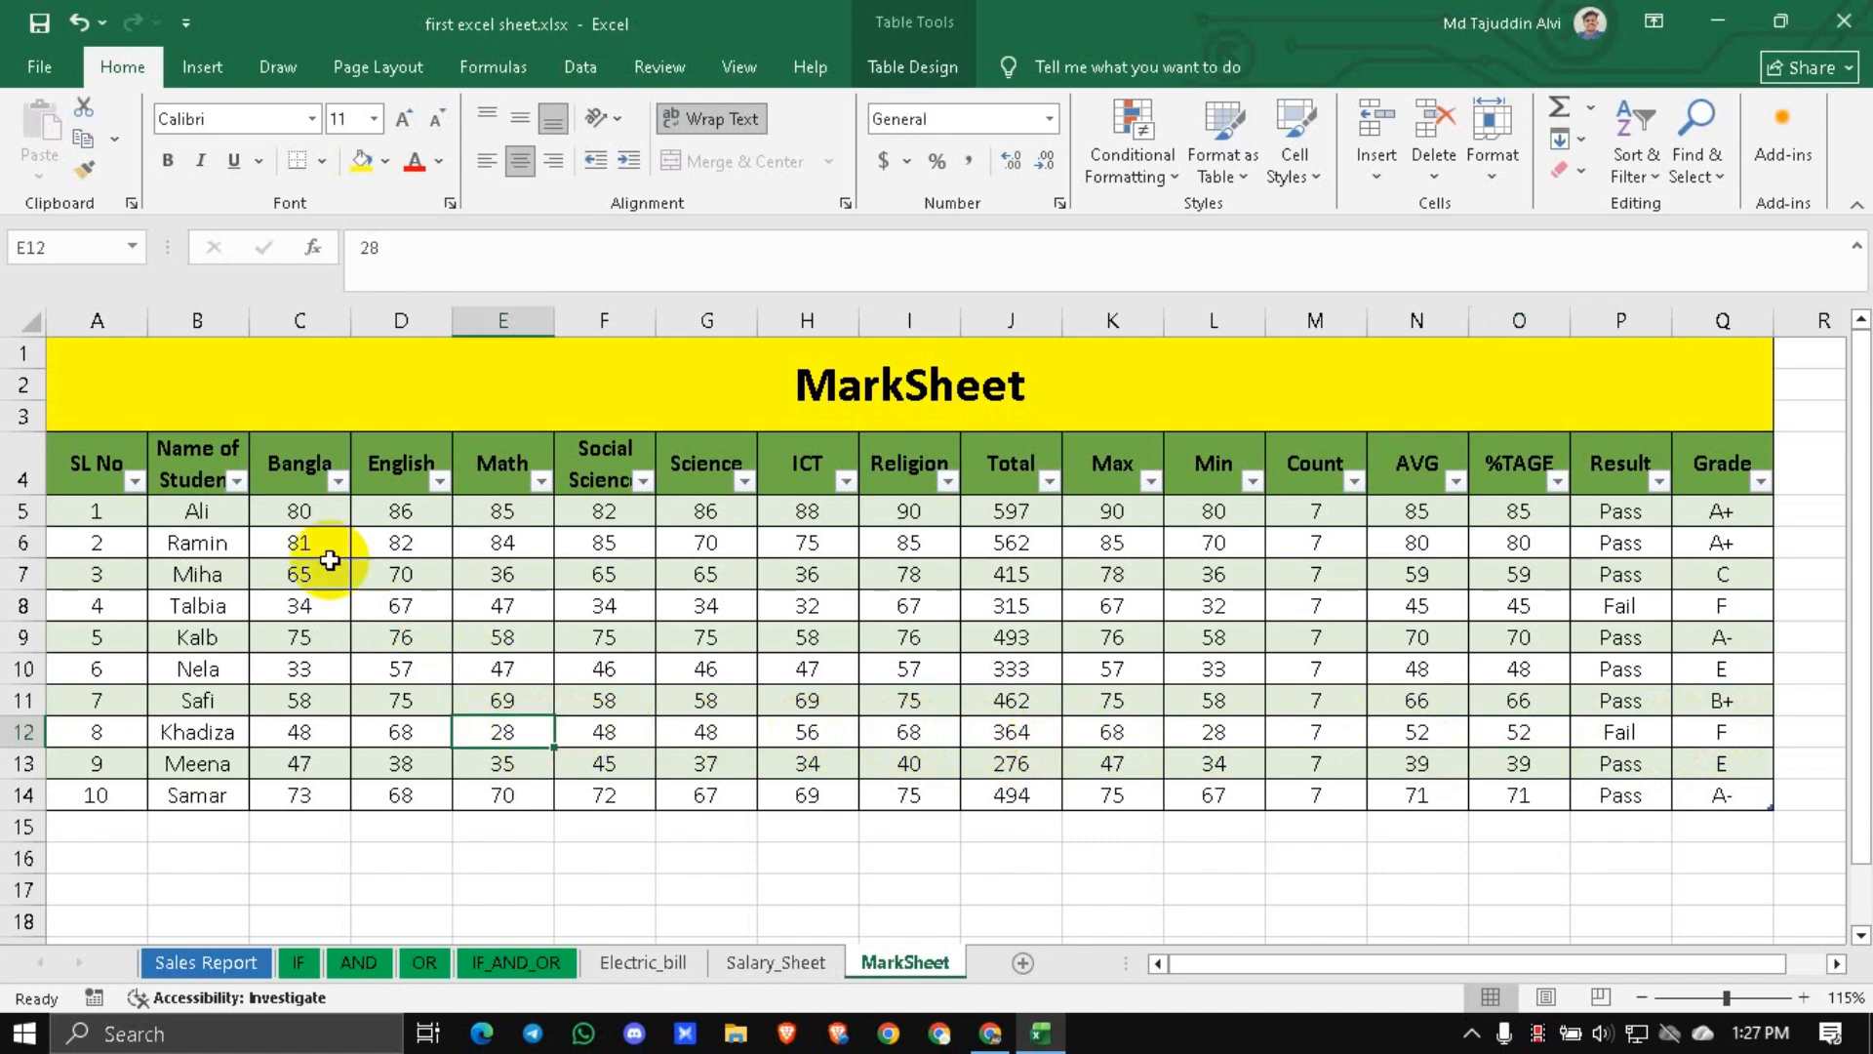
Highlight all subject marks in C5:I14 that are less than 33 with Light Red Fill with Dark Red Text.
{"action": "left_click_drag", "start_coordinate": [280, 510], "coordinate": [898, 795]}
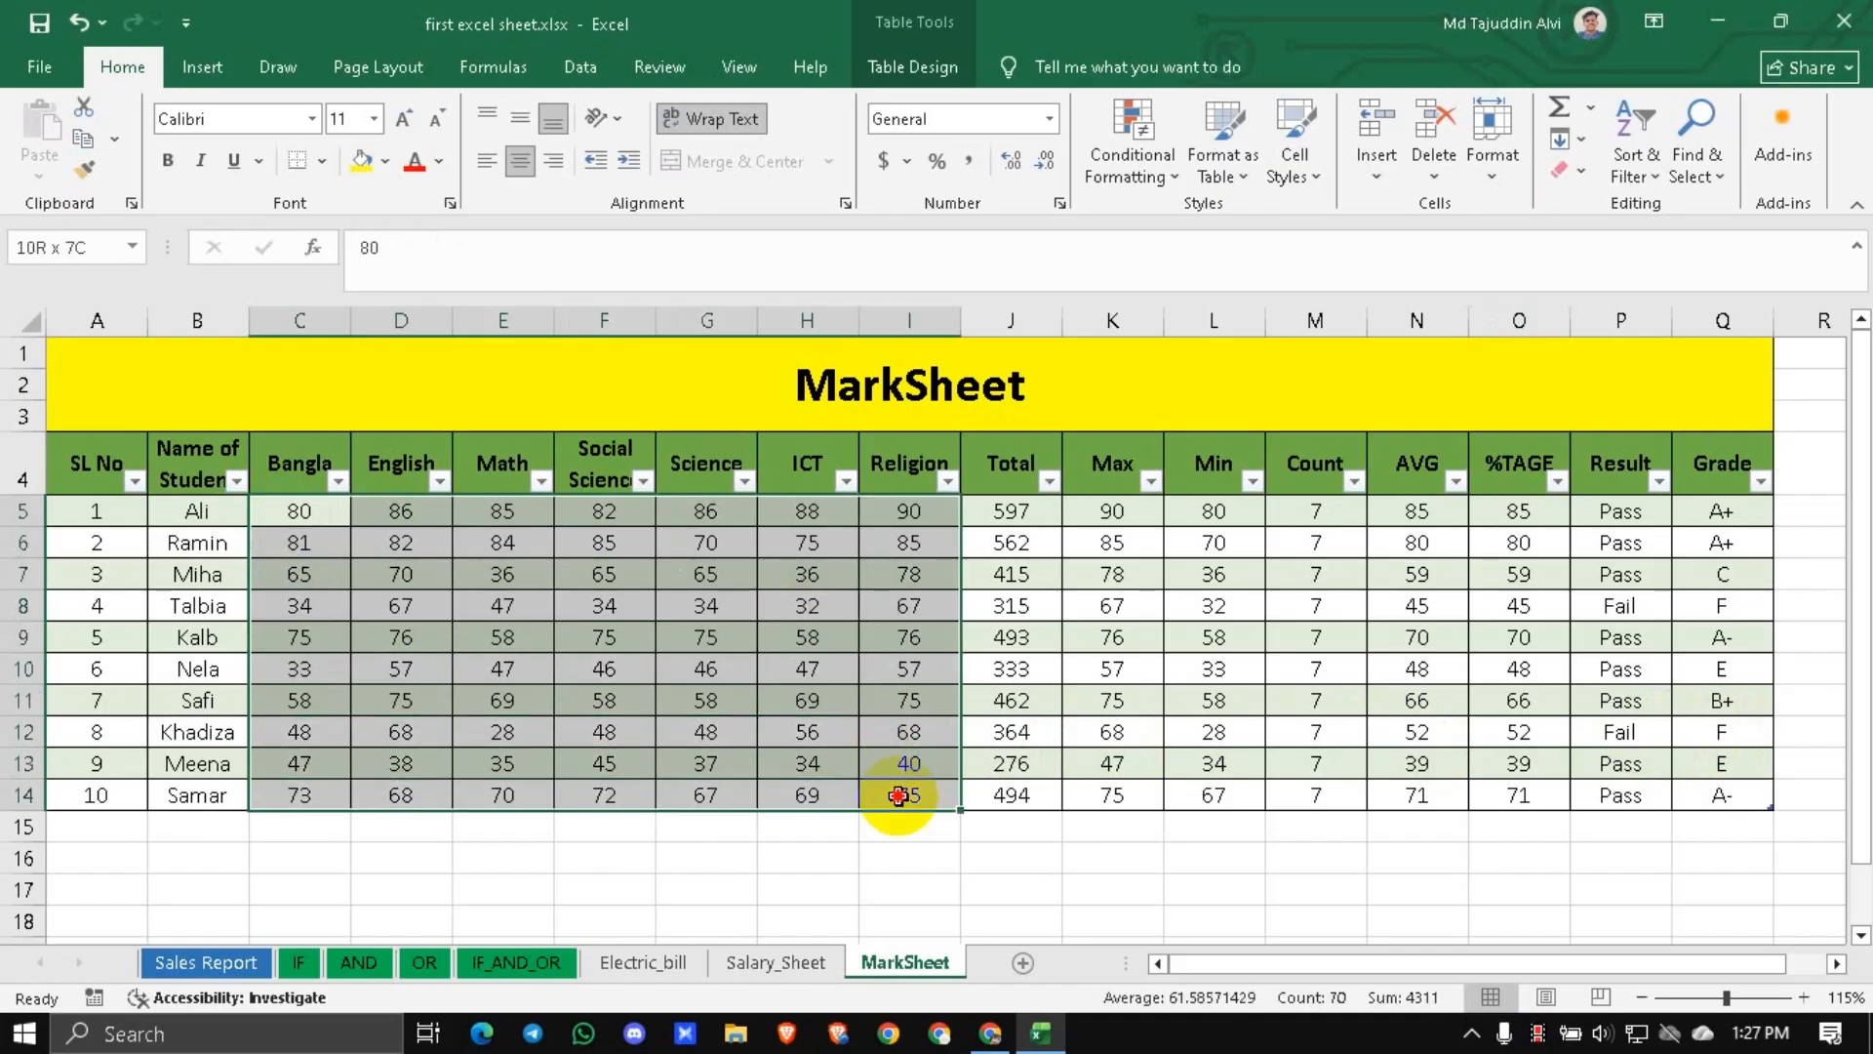
{"action": "left_click", "coordinate": [1136, 176]}
{"action": "mouse_move", "coordinate": [1202, 222]}
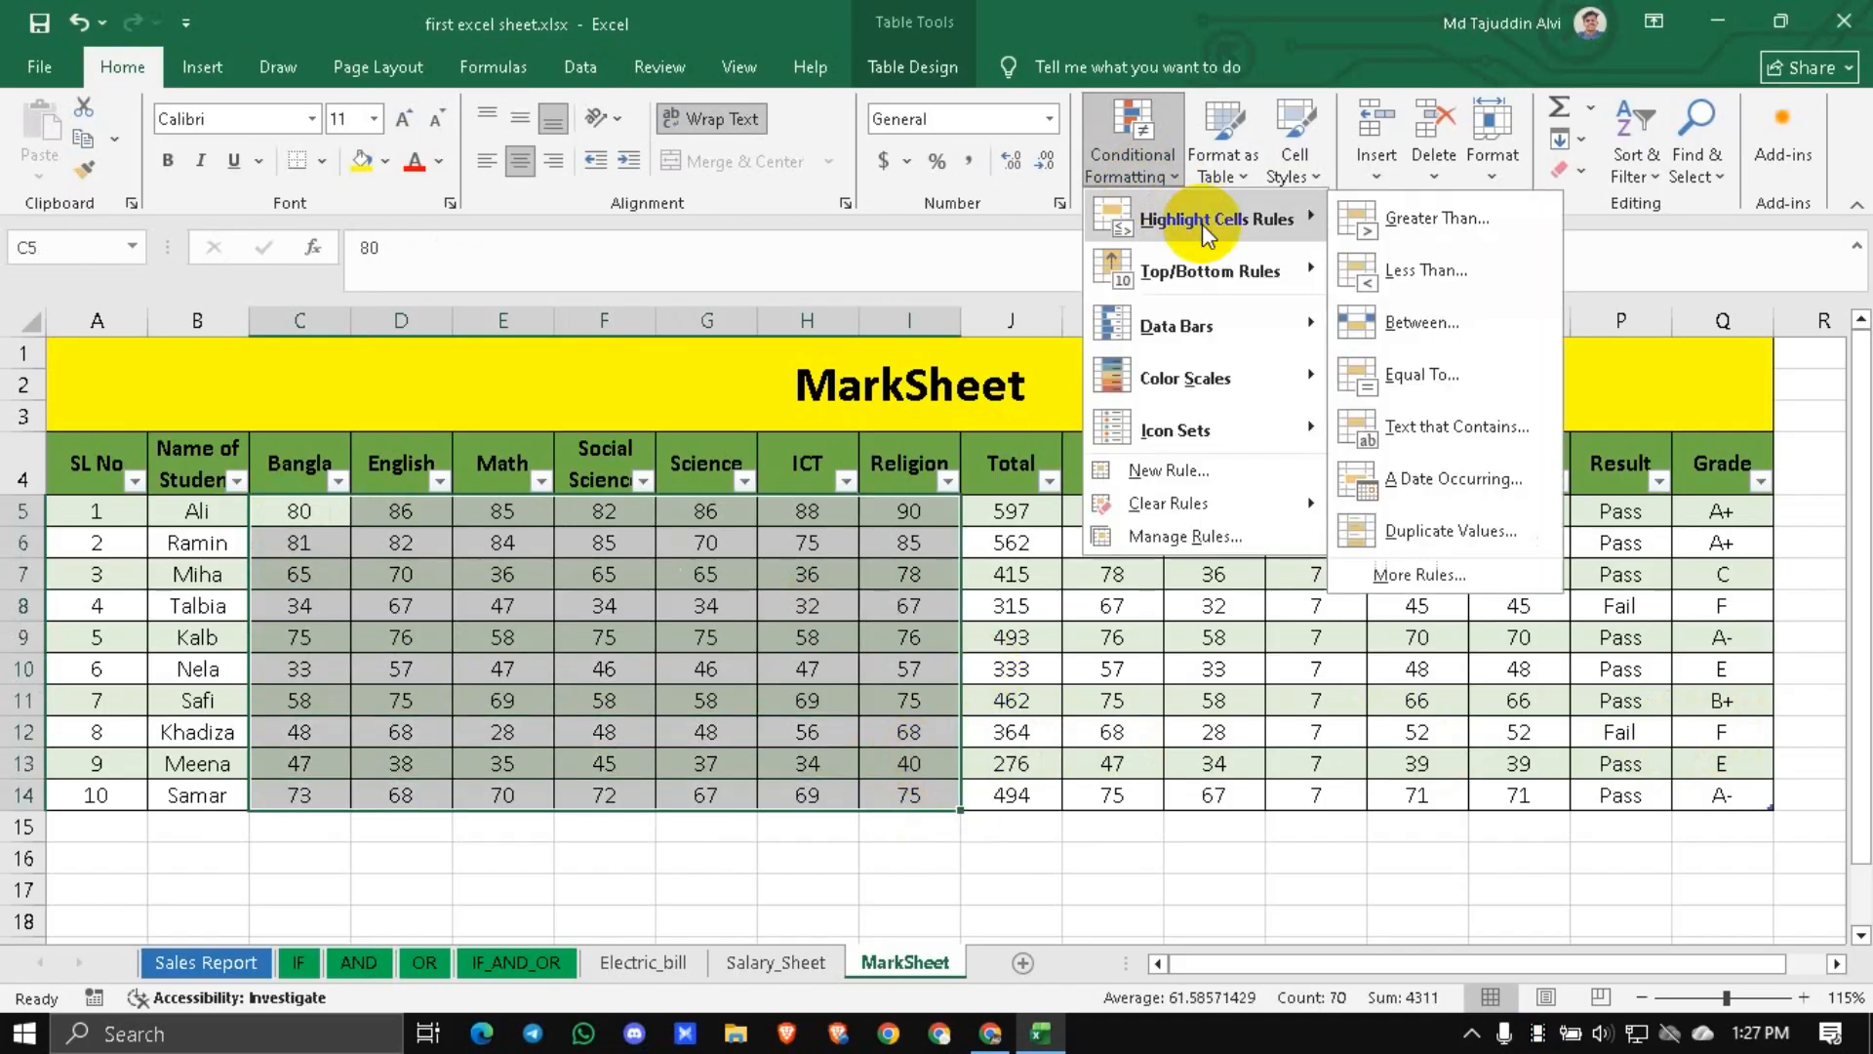
{"action": "left_click", "coordinate": [1390, 273]}
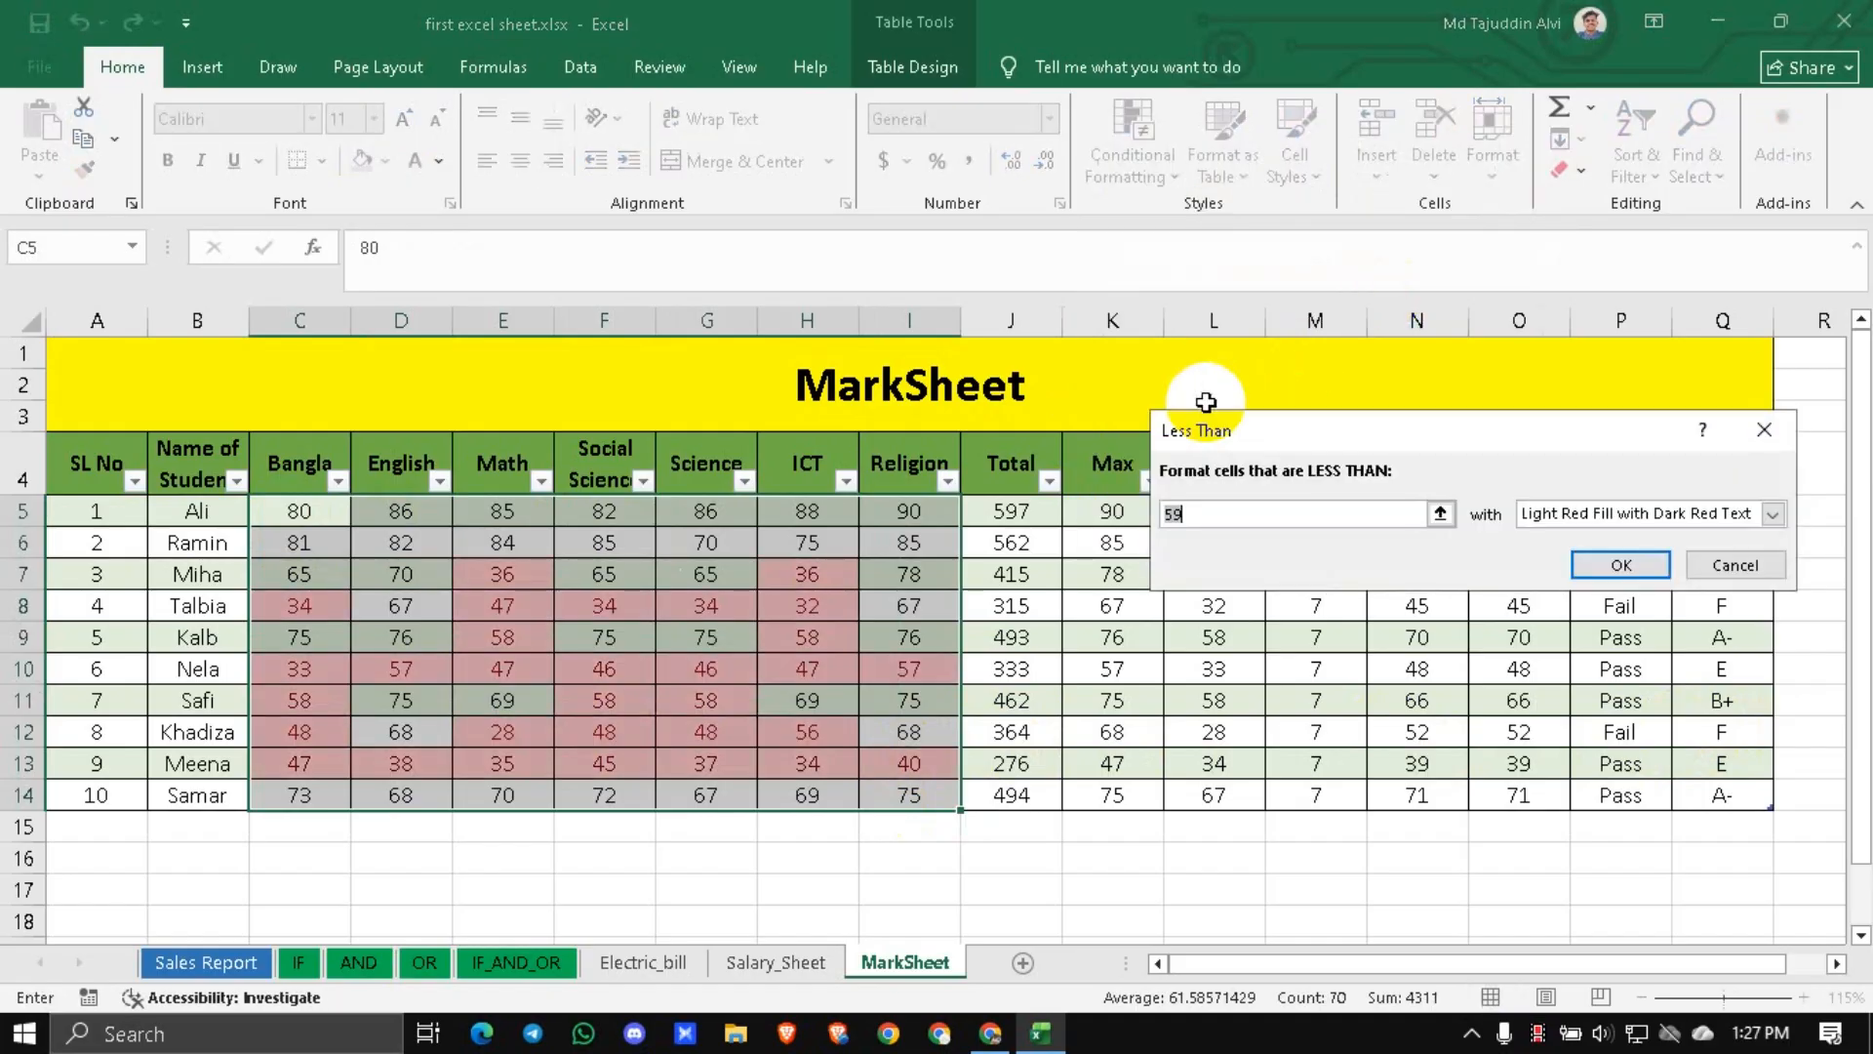
{"action": "type", "text": "33"}
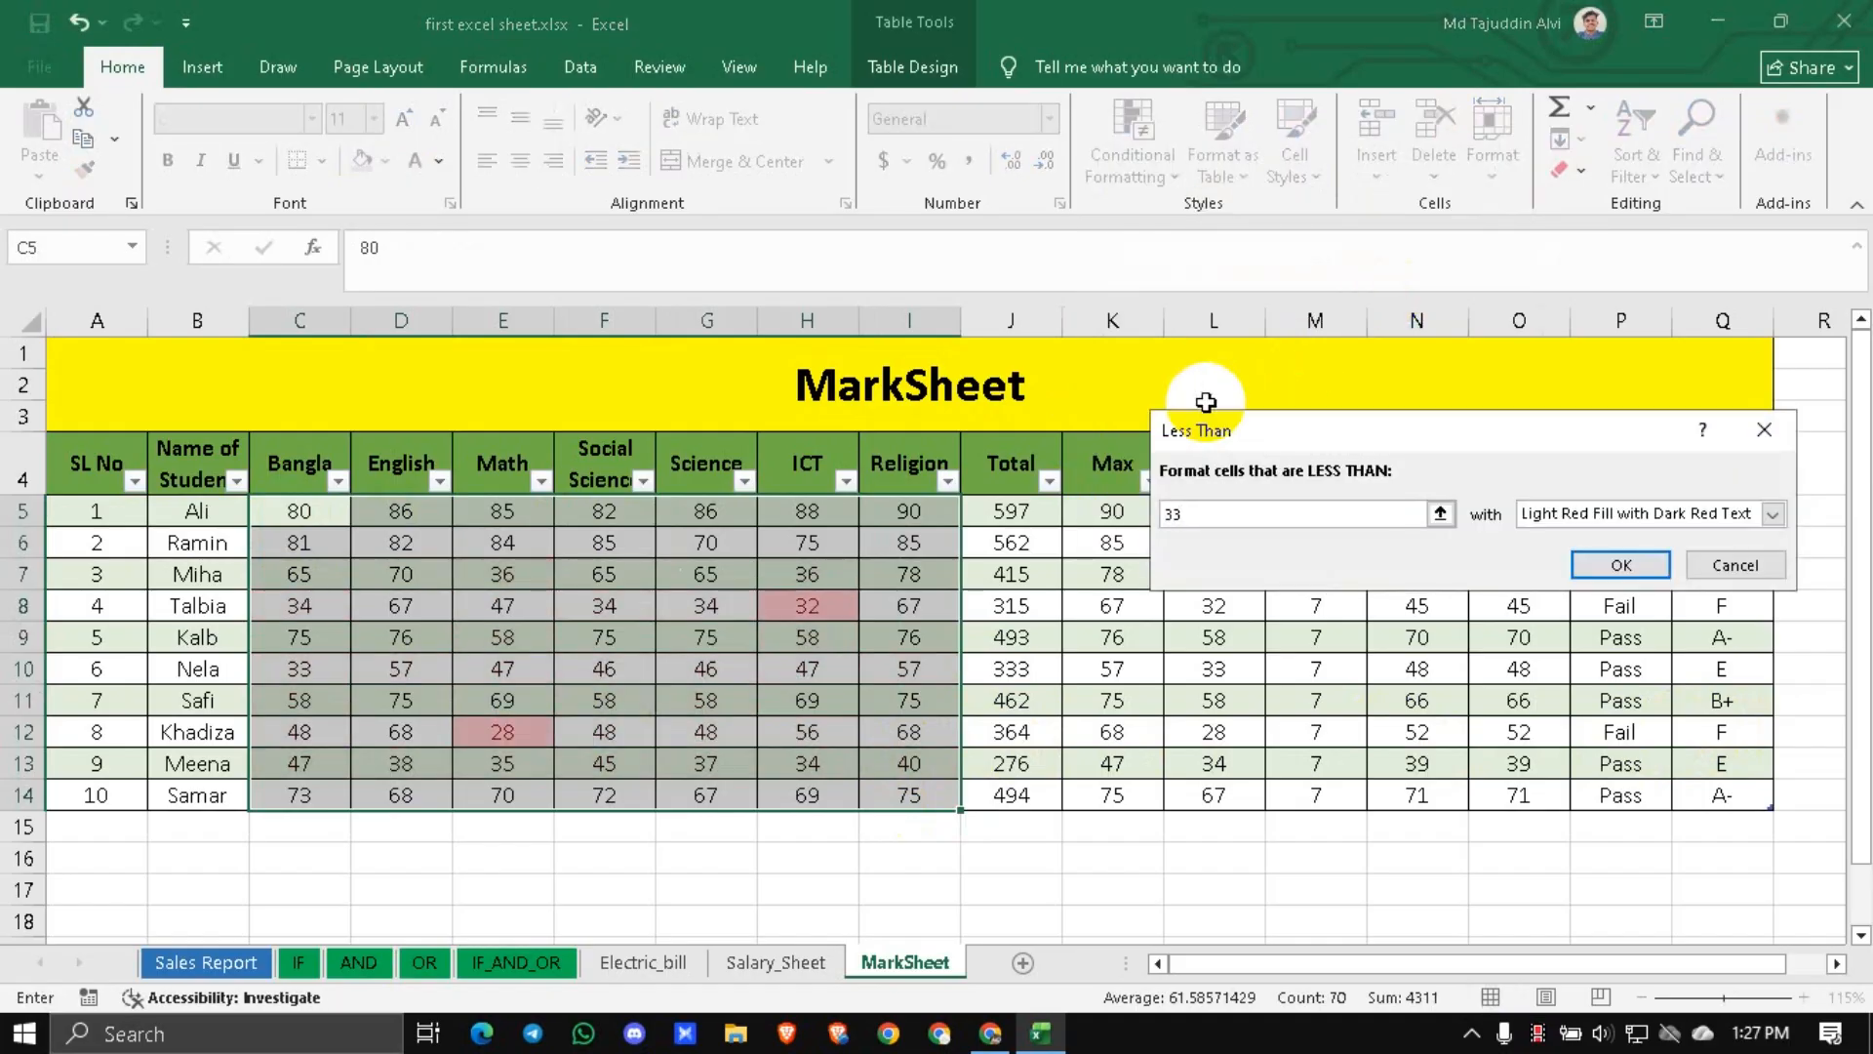
{"action": "left_click", "coordinate": [1627, 567]}
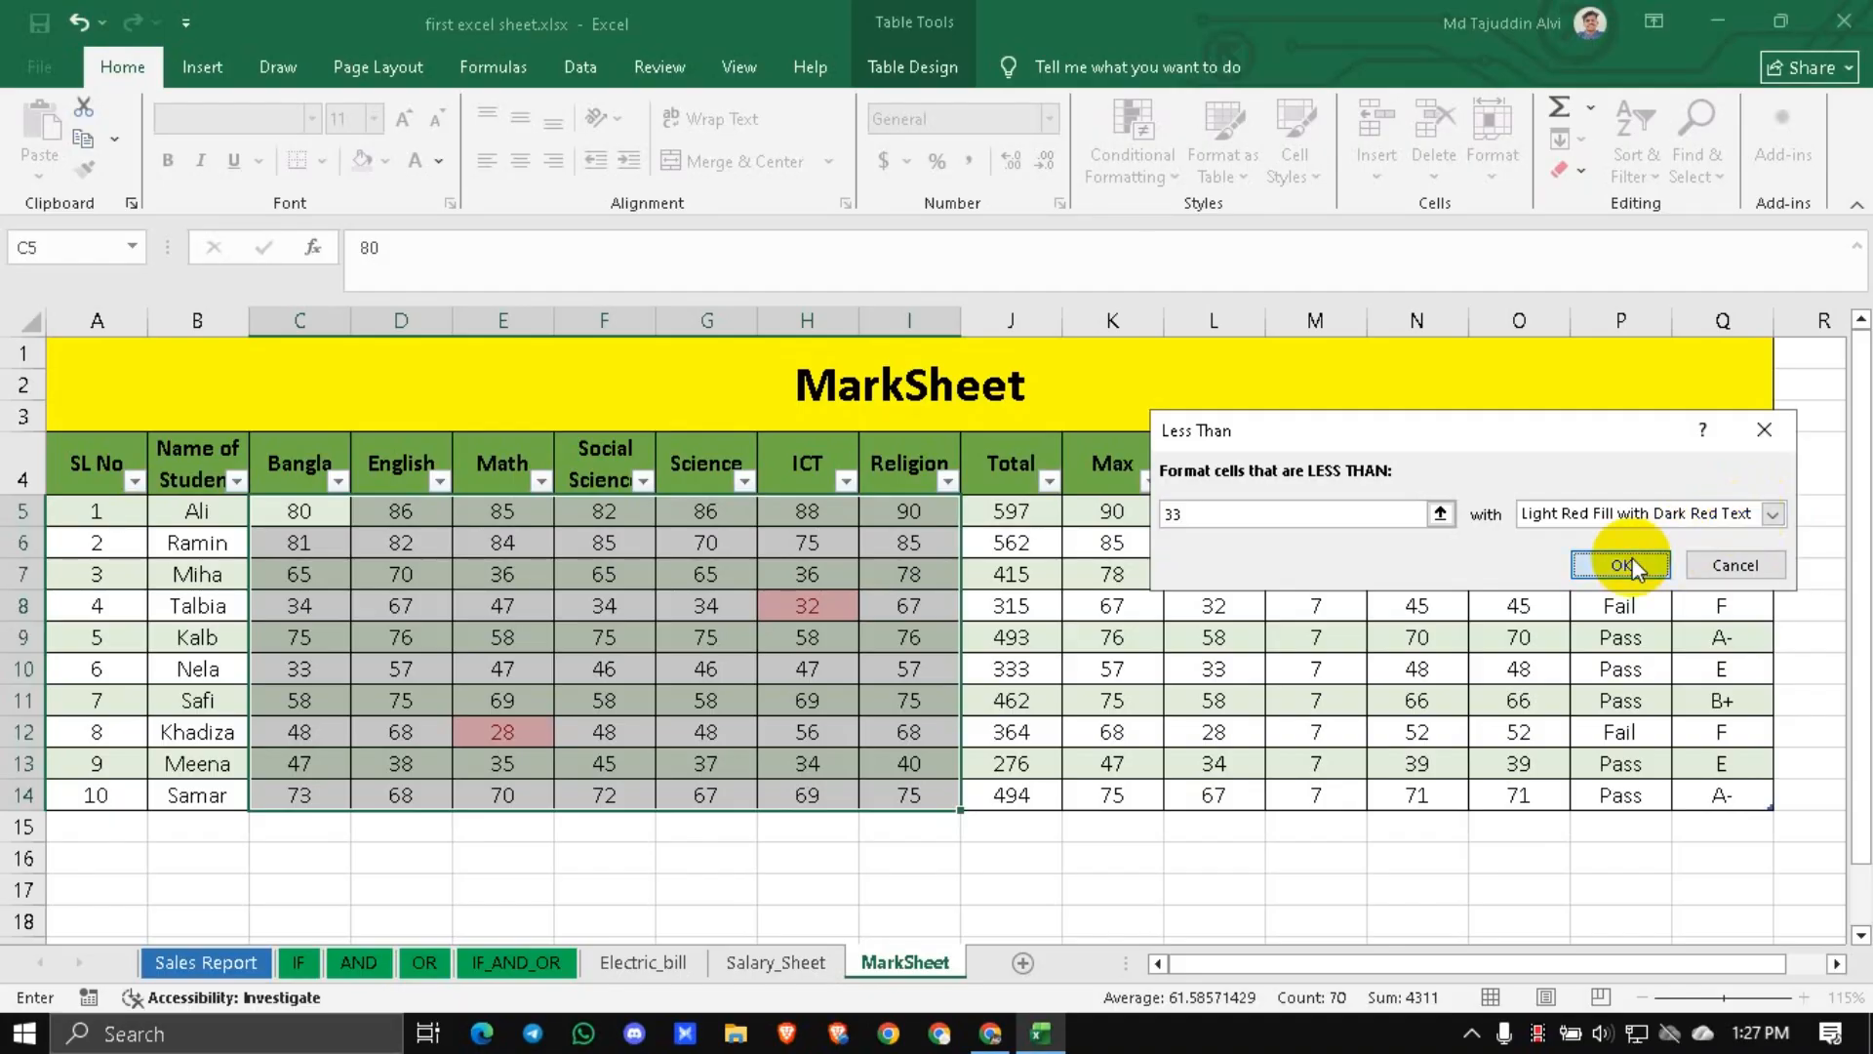
{"action": "left_click", "coordinate": [916, 603]}
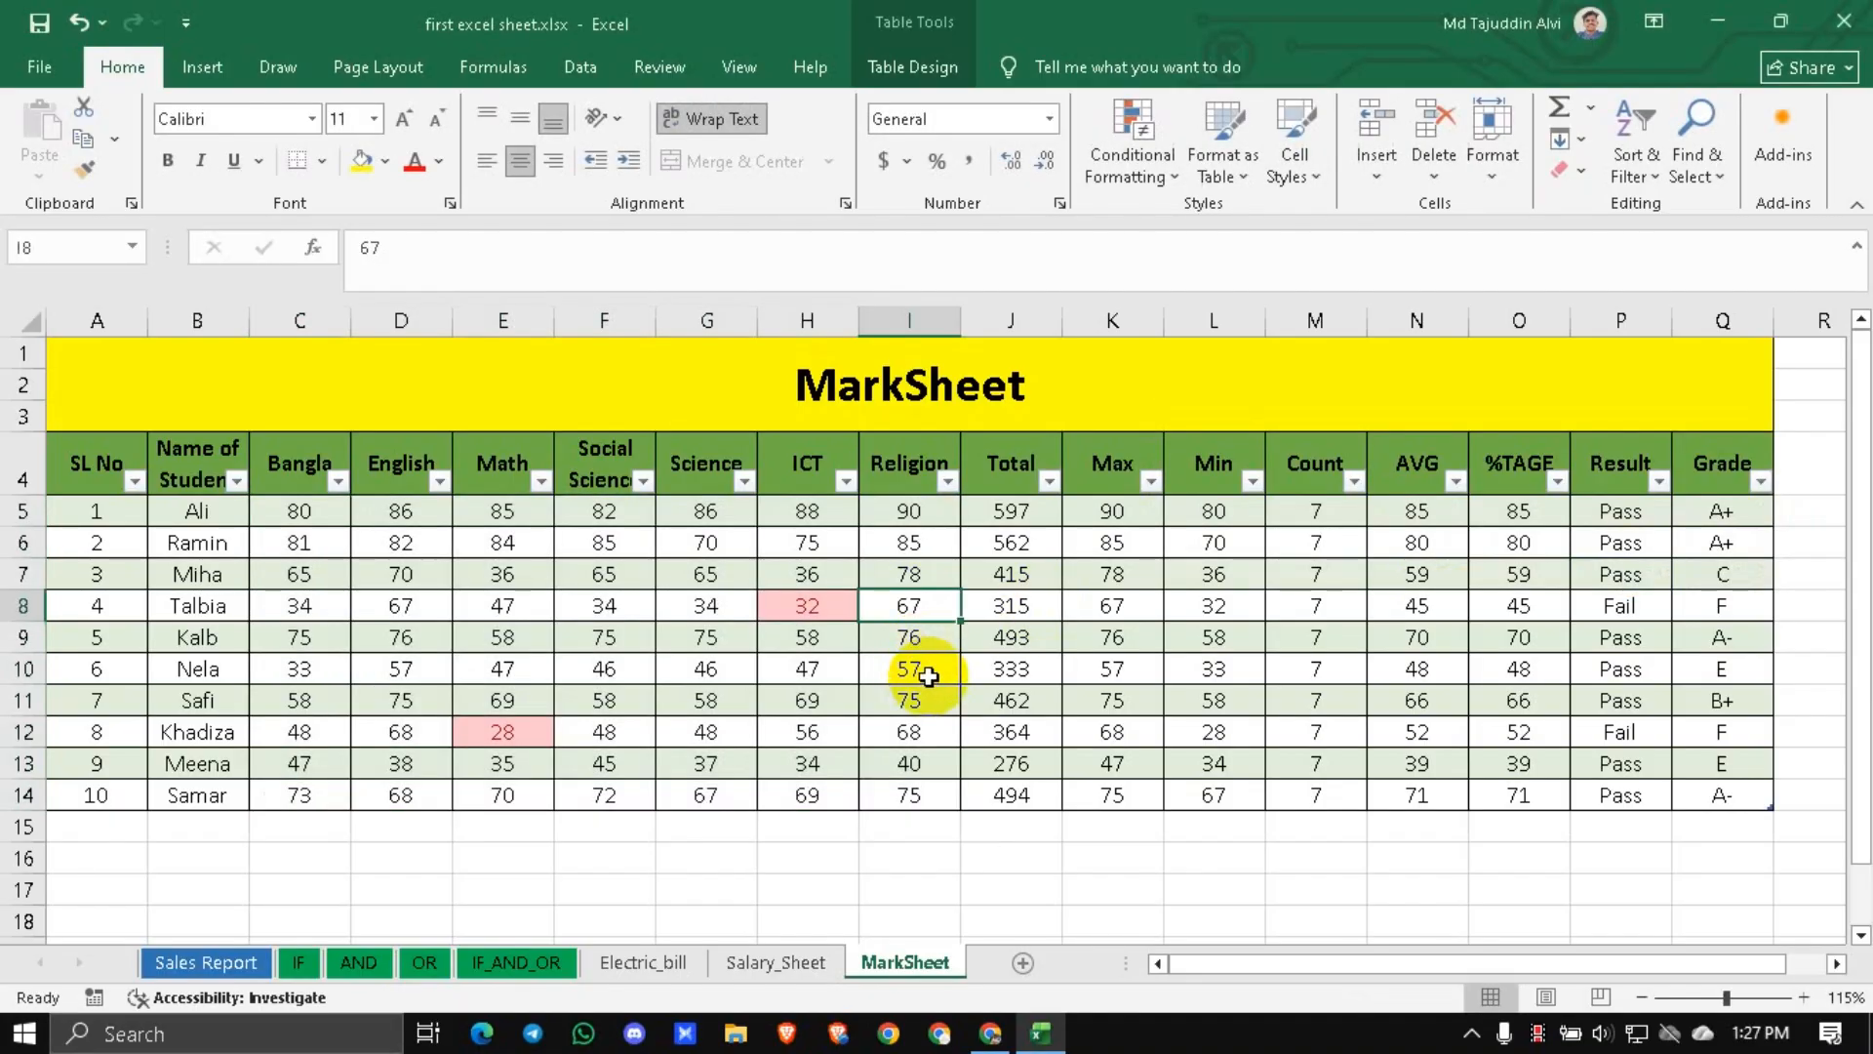
{"action": "left_click", "coordinate": [808, 642]}
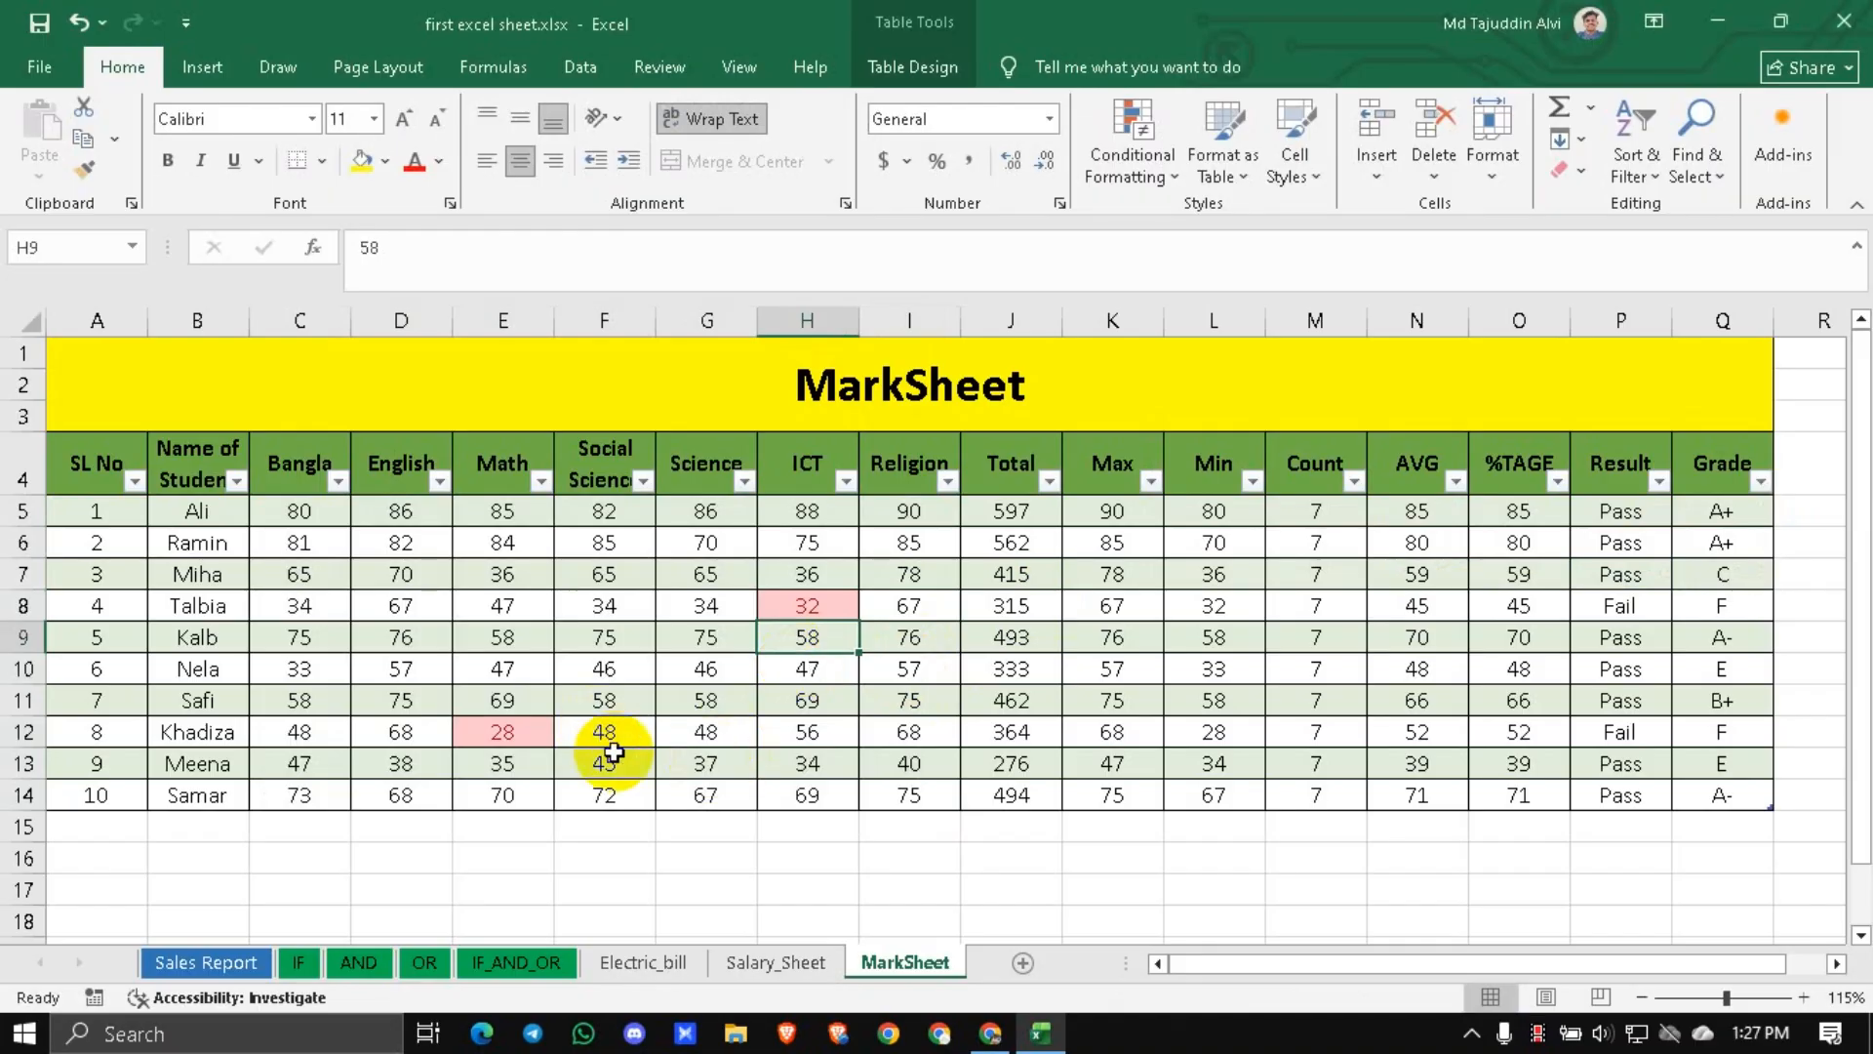
{"action": "left_click", "coordinate": [791, 606]}
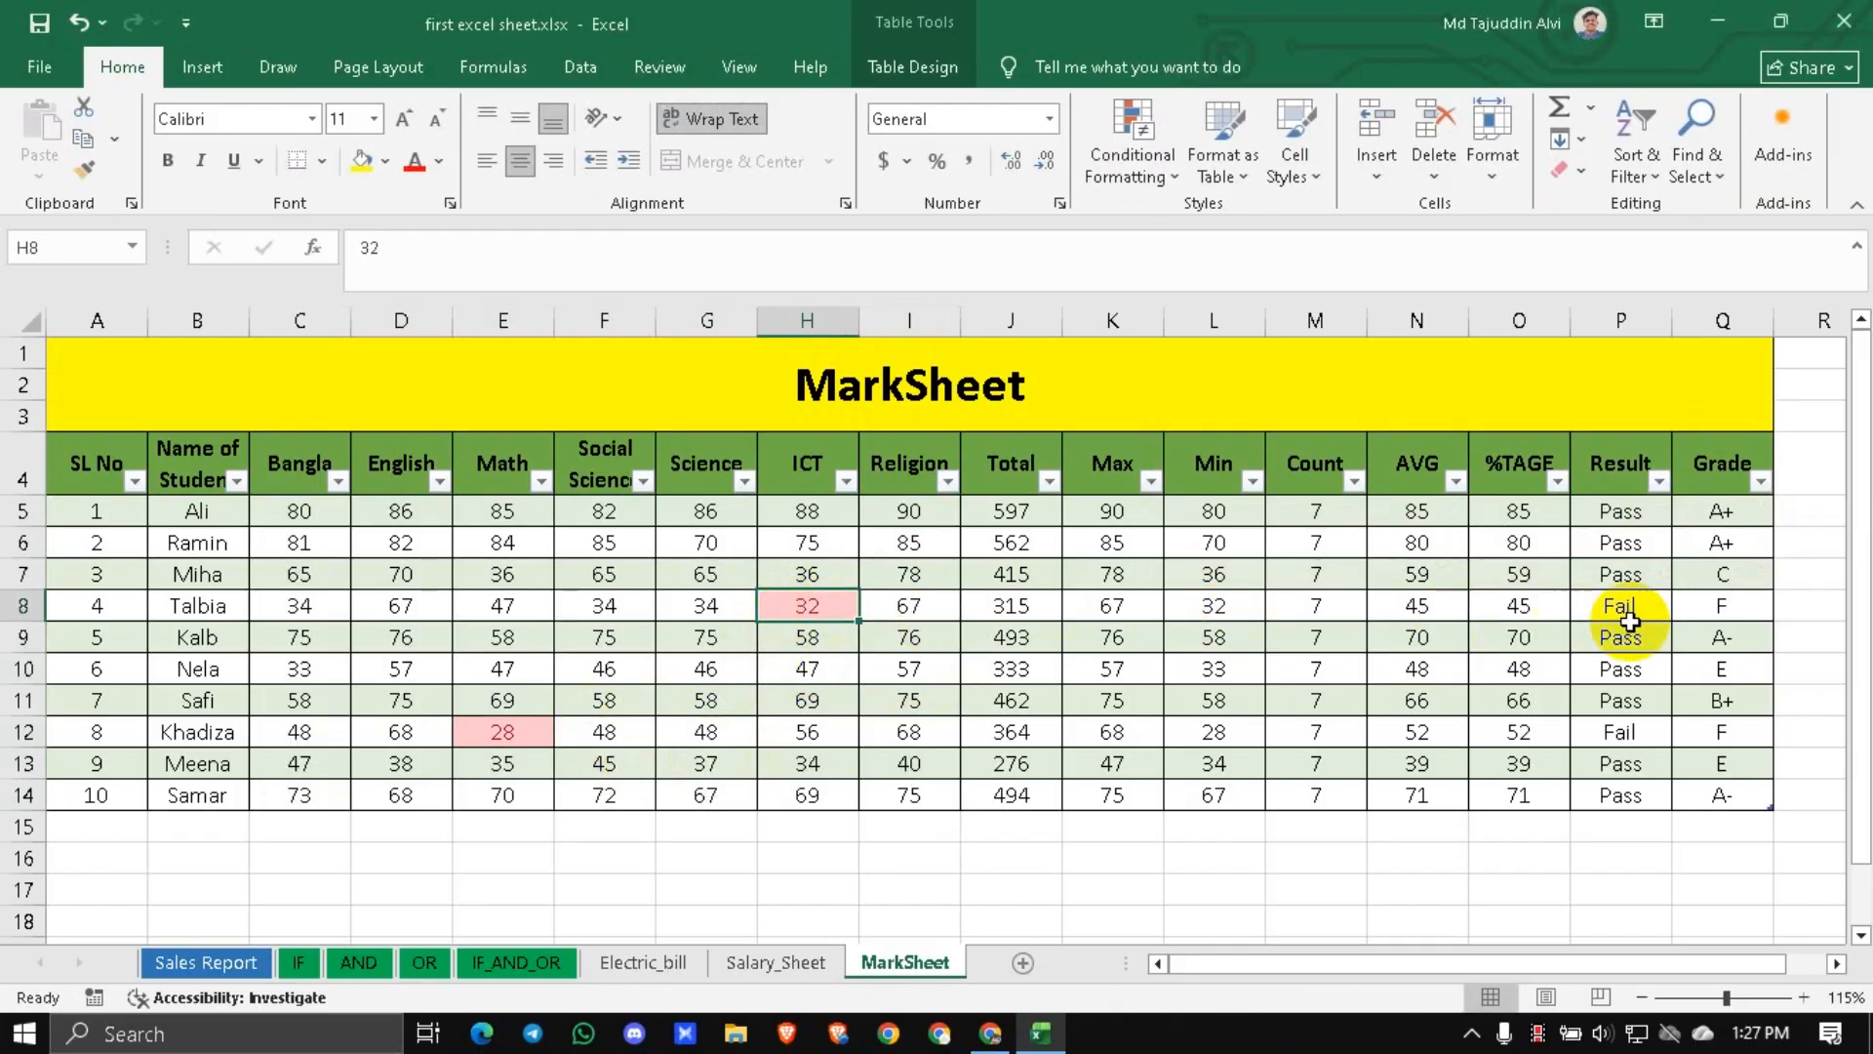
Highlight the Grade cells Q5:Q14 that are equal to F with Light Red Fill with Dark Red Text.
{"action": "left_click", "coordinate": [1709, 605]}
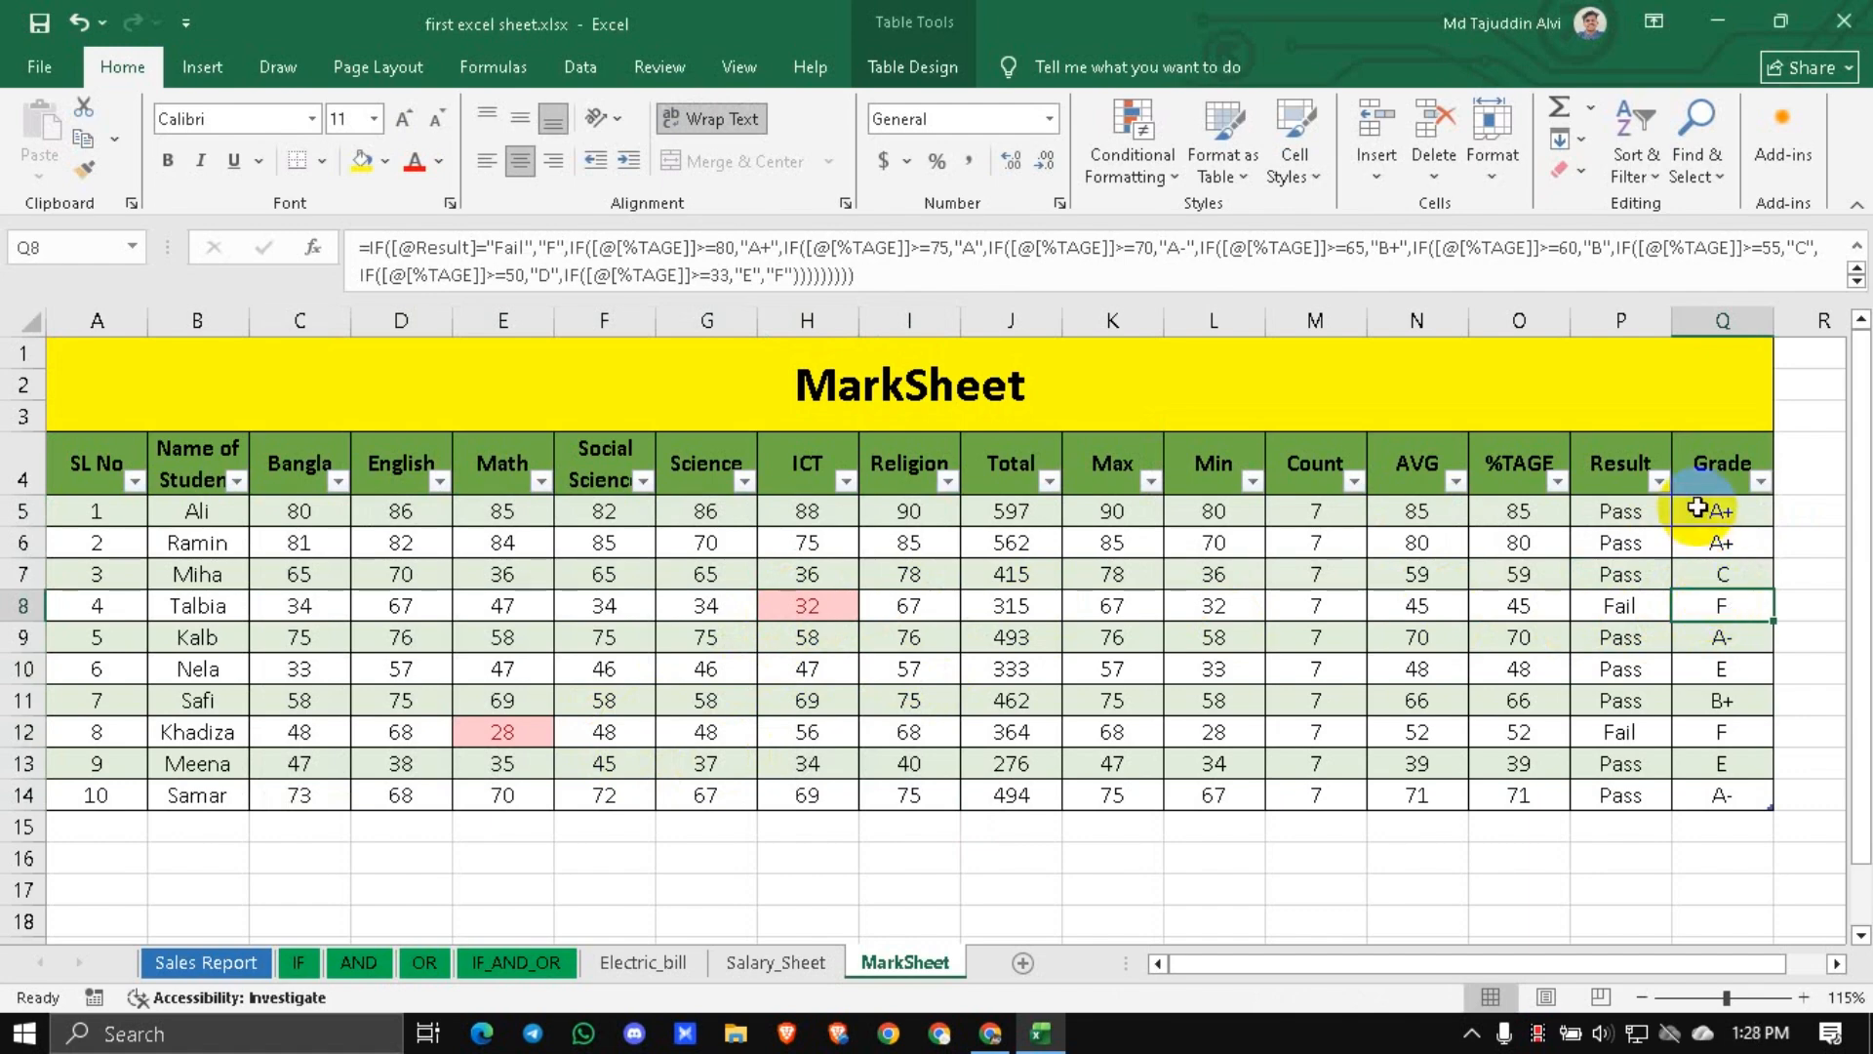
{"action": "left_click_drag", "start_coordinate": [1703, 507], "coordinate": [1702, 790]}
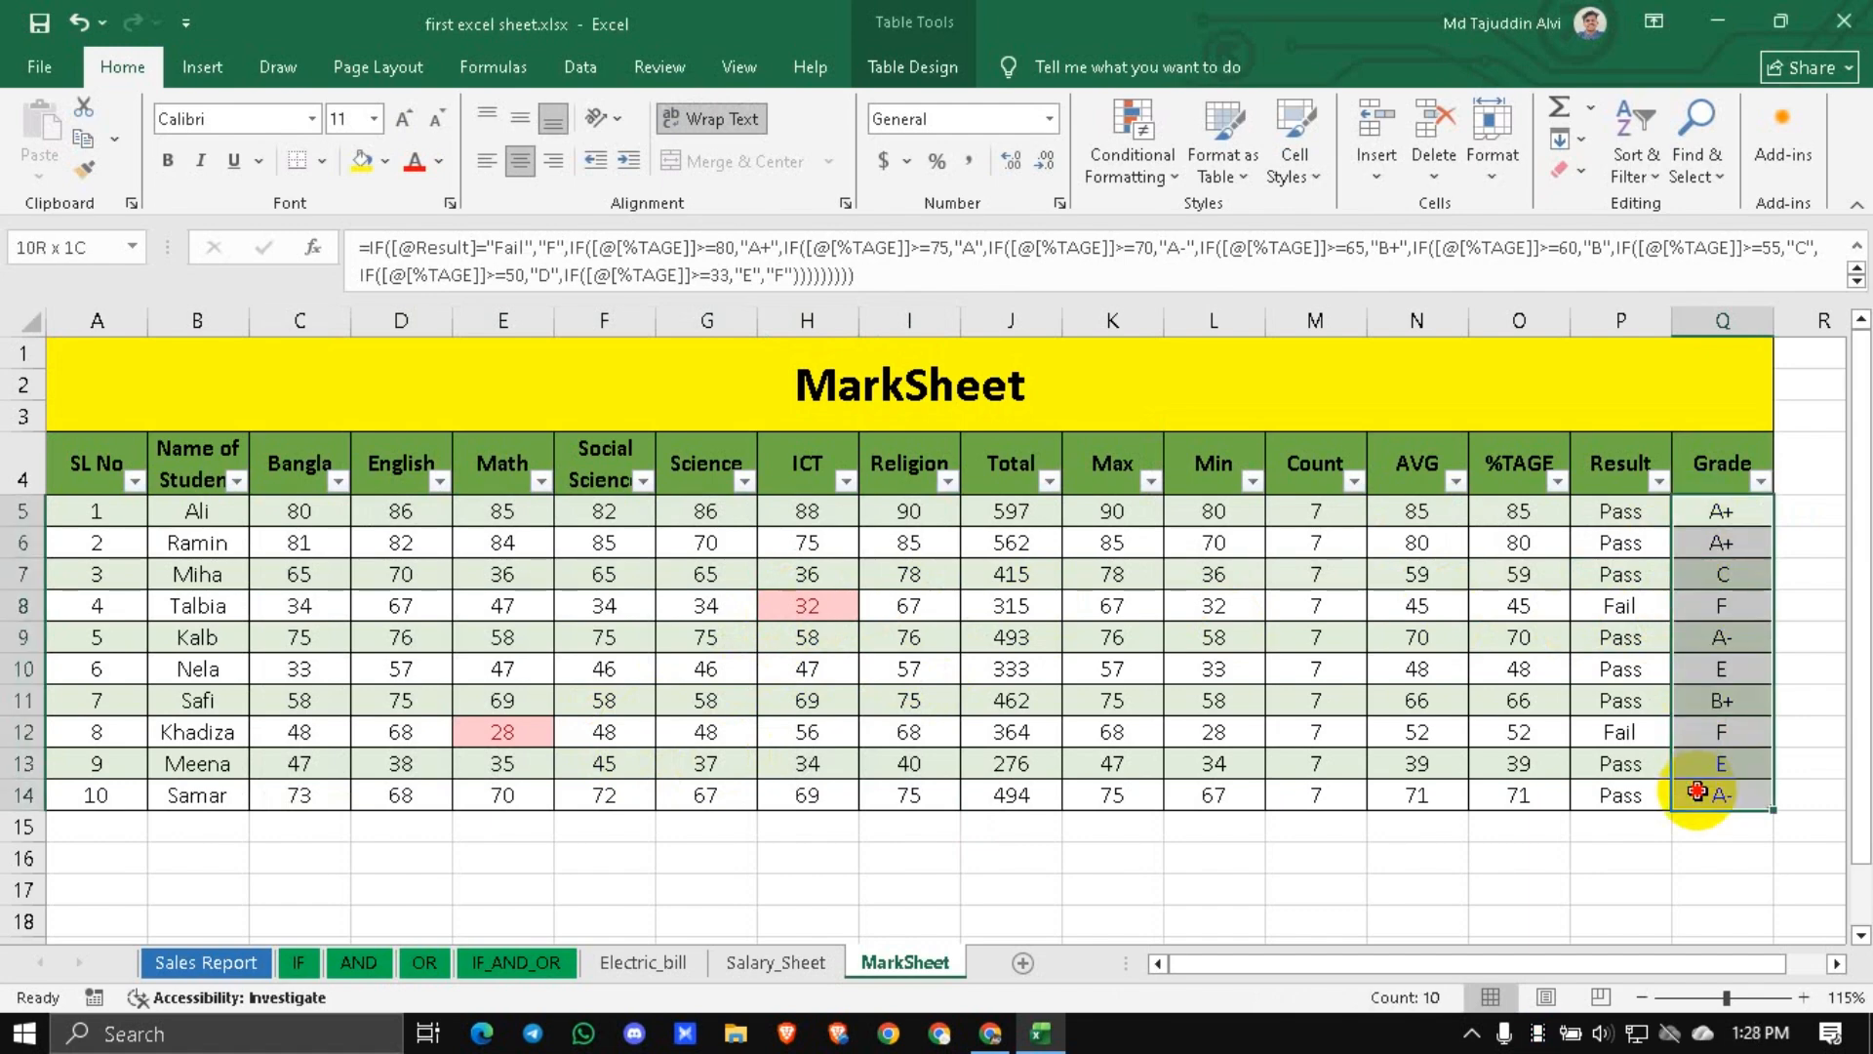
{"action": "left_click", "coordinate": [1137, 157]}
{"action": "mouse_move", "coordinate": [1225, 221]}
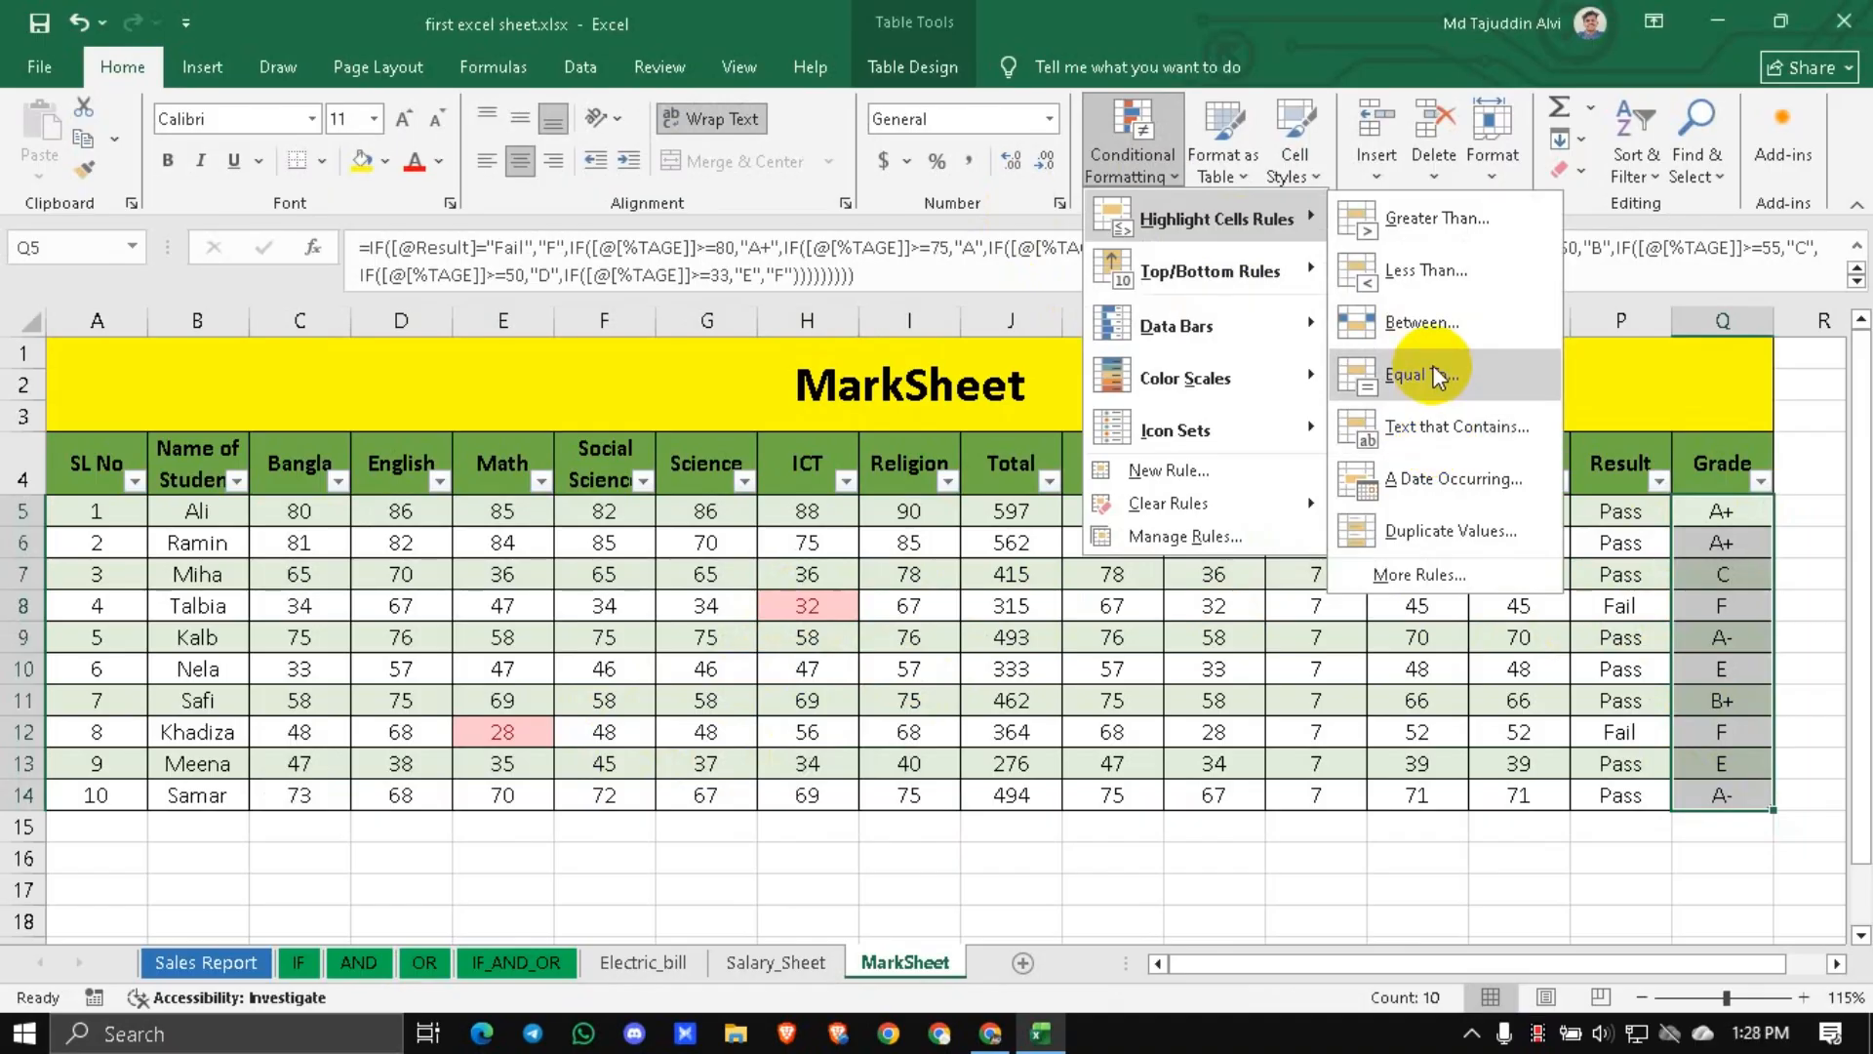
{"action": "left_click", "coordinate": [1356, 458]}
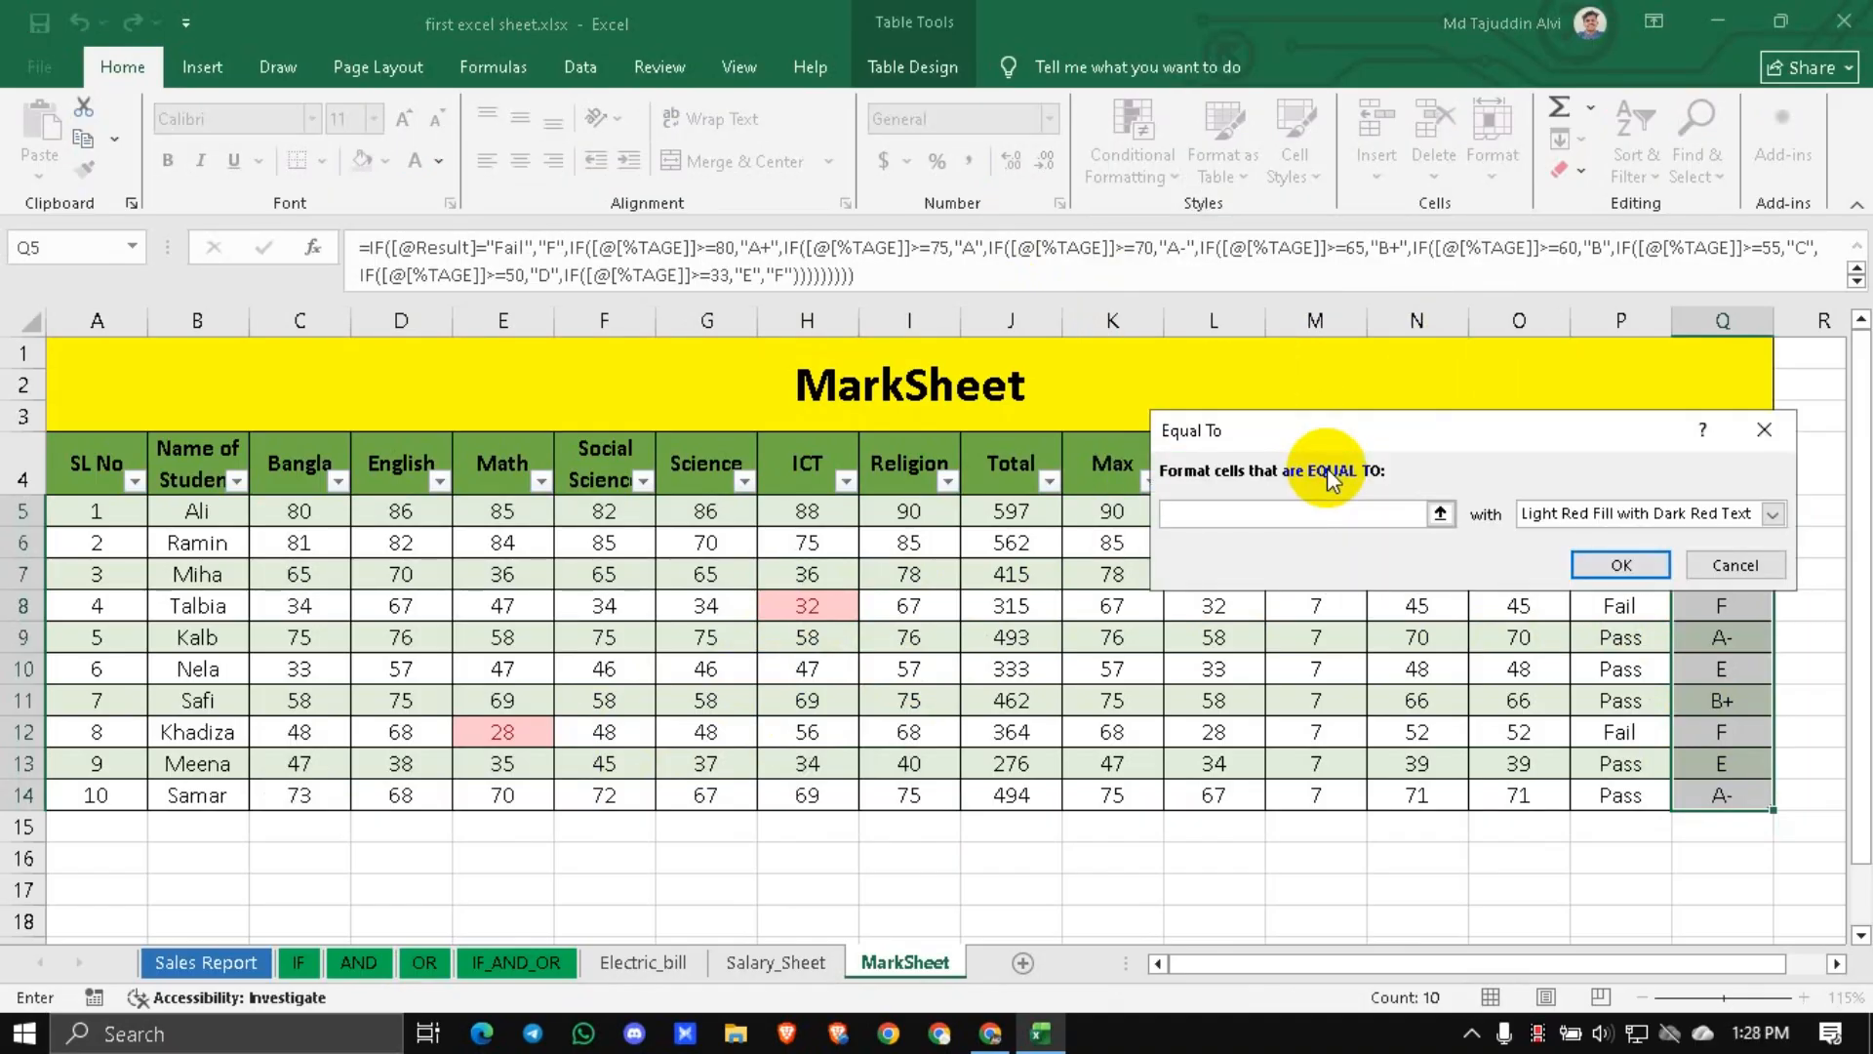
{"action": "type", "text": "F"}
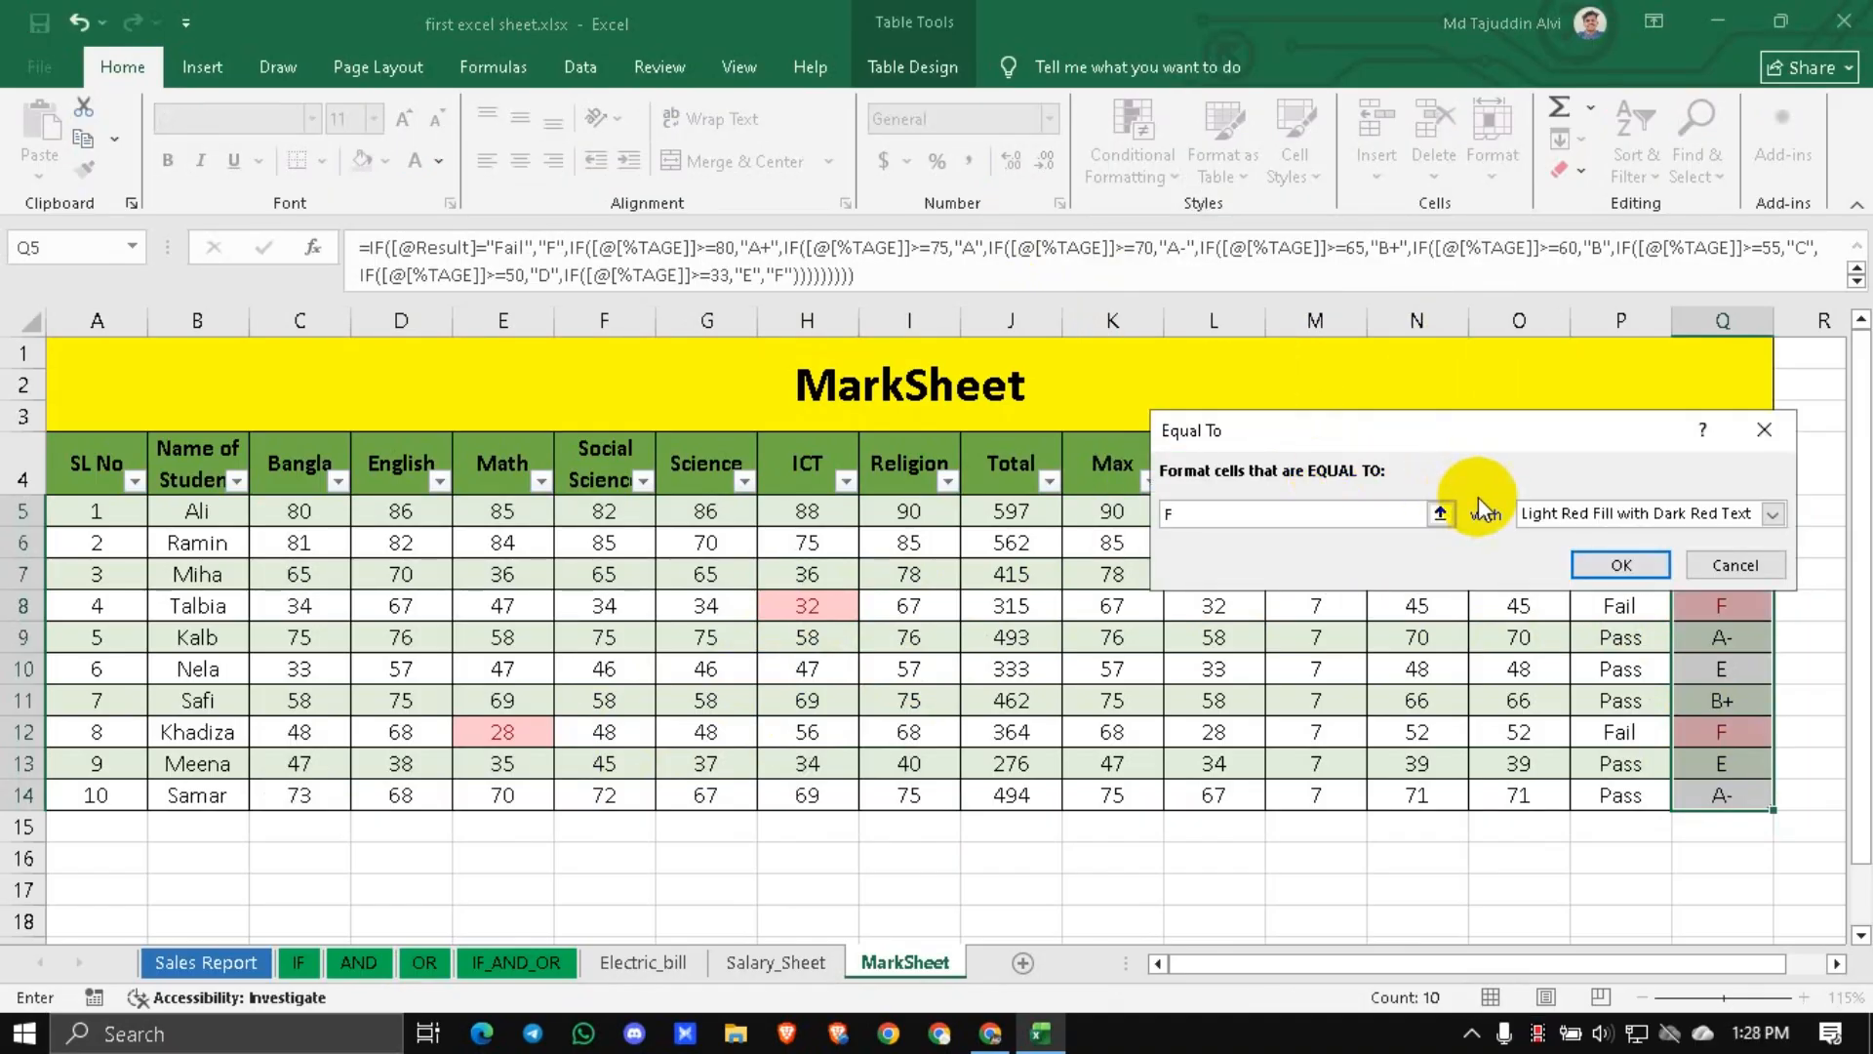
{"action": "left_click", "coordinate": [1615, 568]}
{"action": "left_click", "coordinate": [1386, 714]}
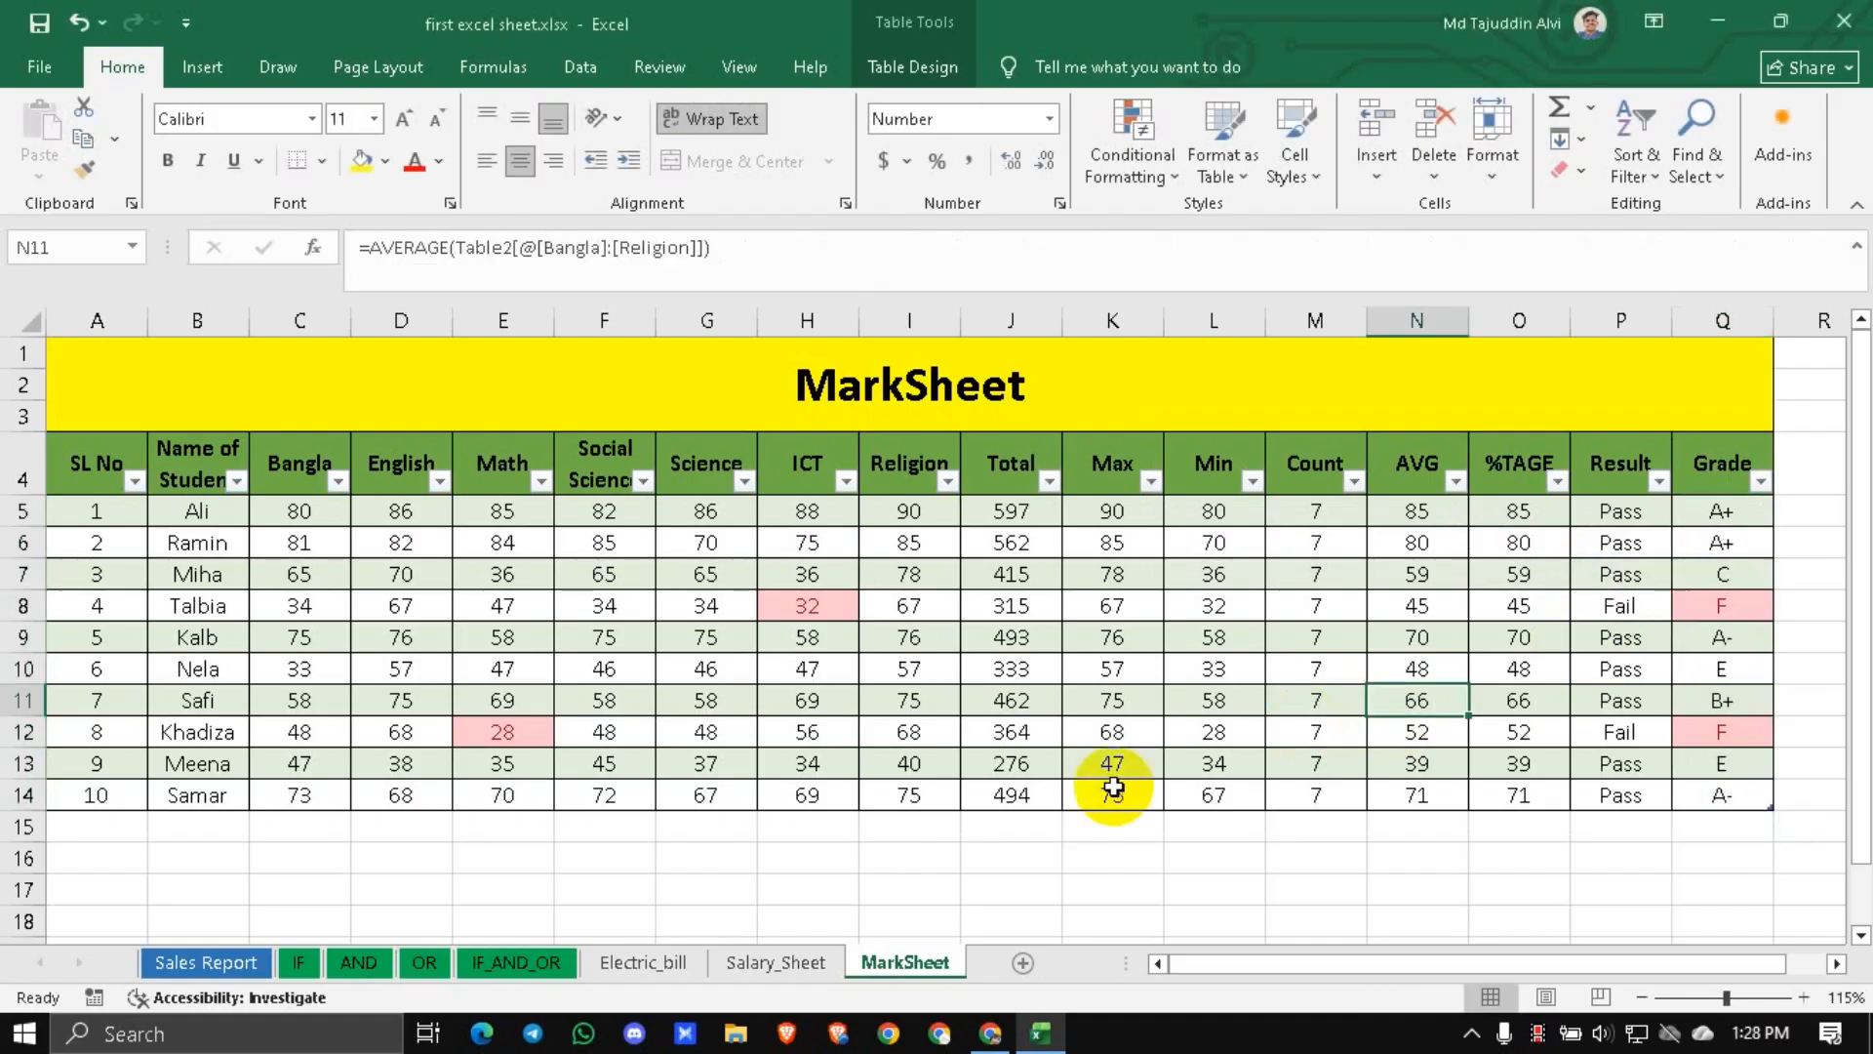
{"action": "left_click", "coordinate": [1723, 610]}
{"action": "left_click", "coordinate": [1729, 738]}
{"action": "left_click", "coordinate": [1092, 692]}
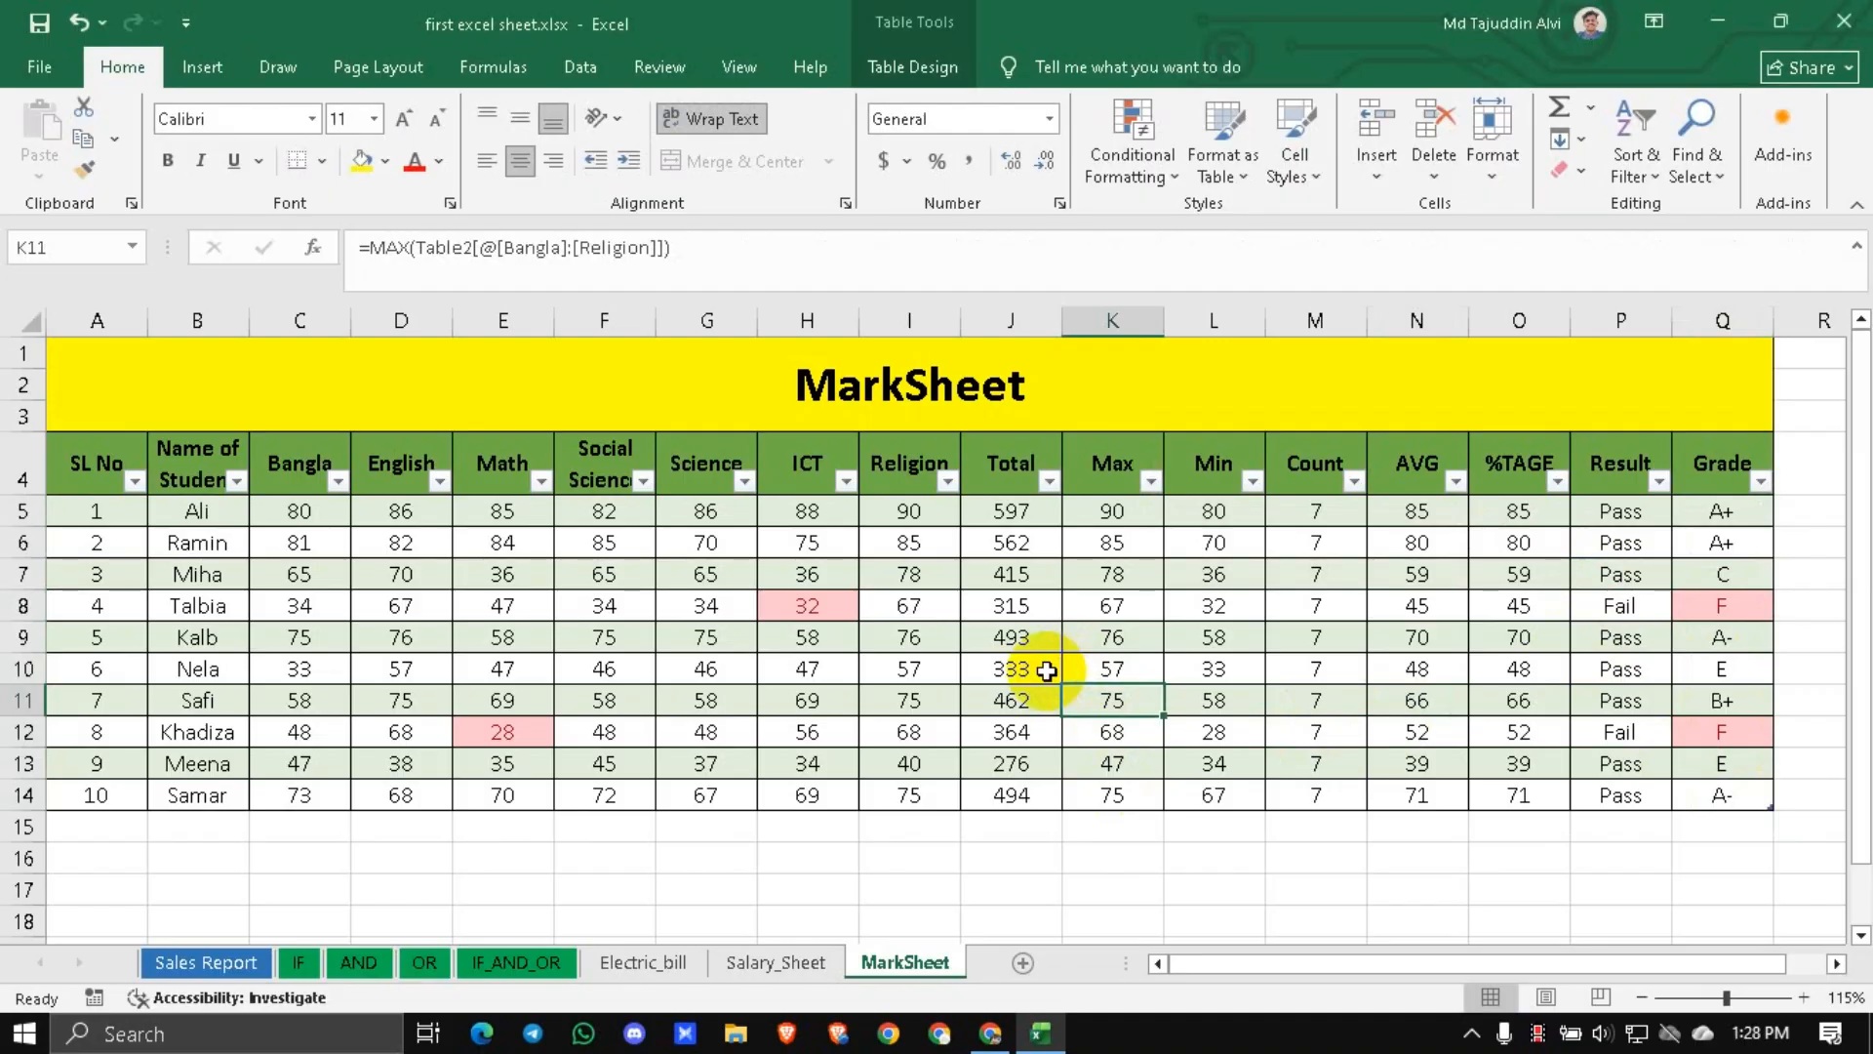
{"action": "left_click", "coordinate": [1052, 584]}
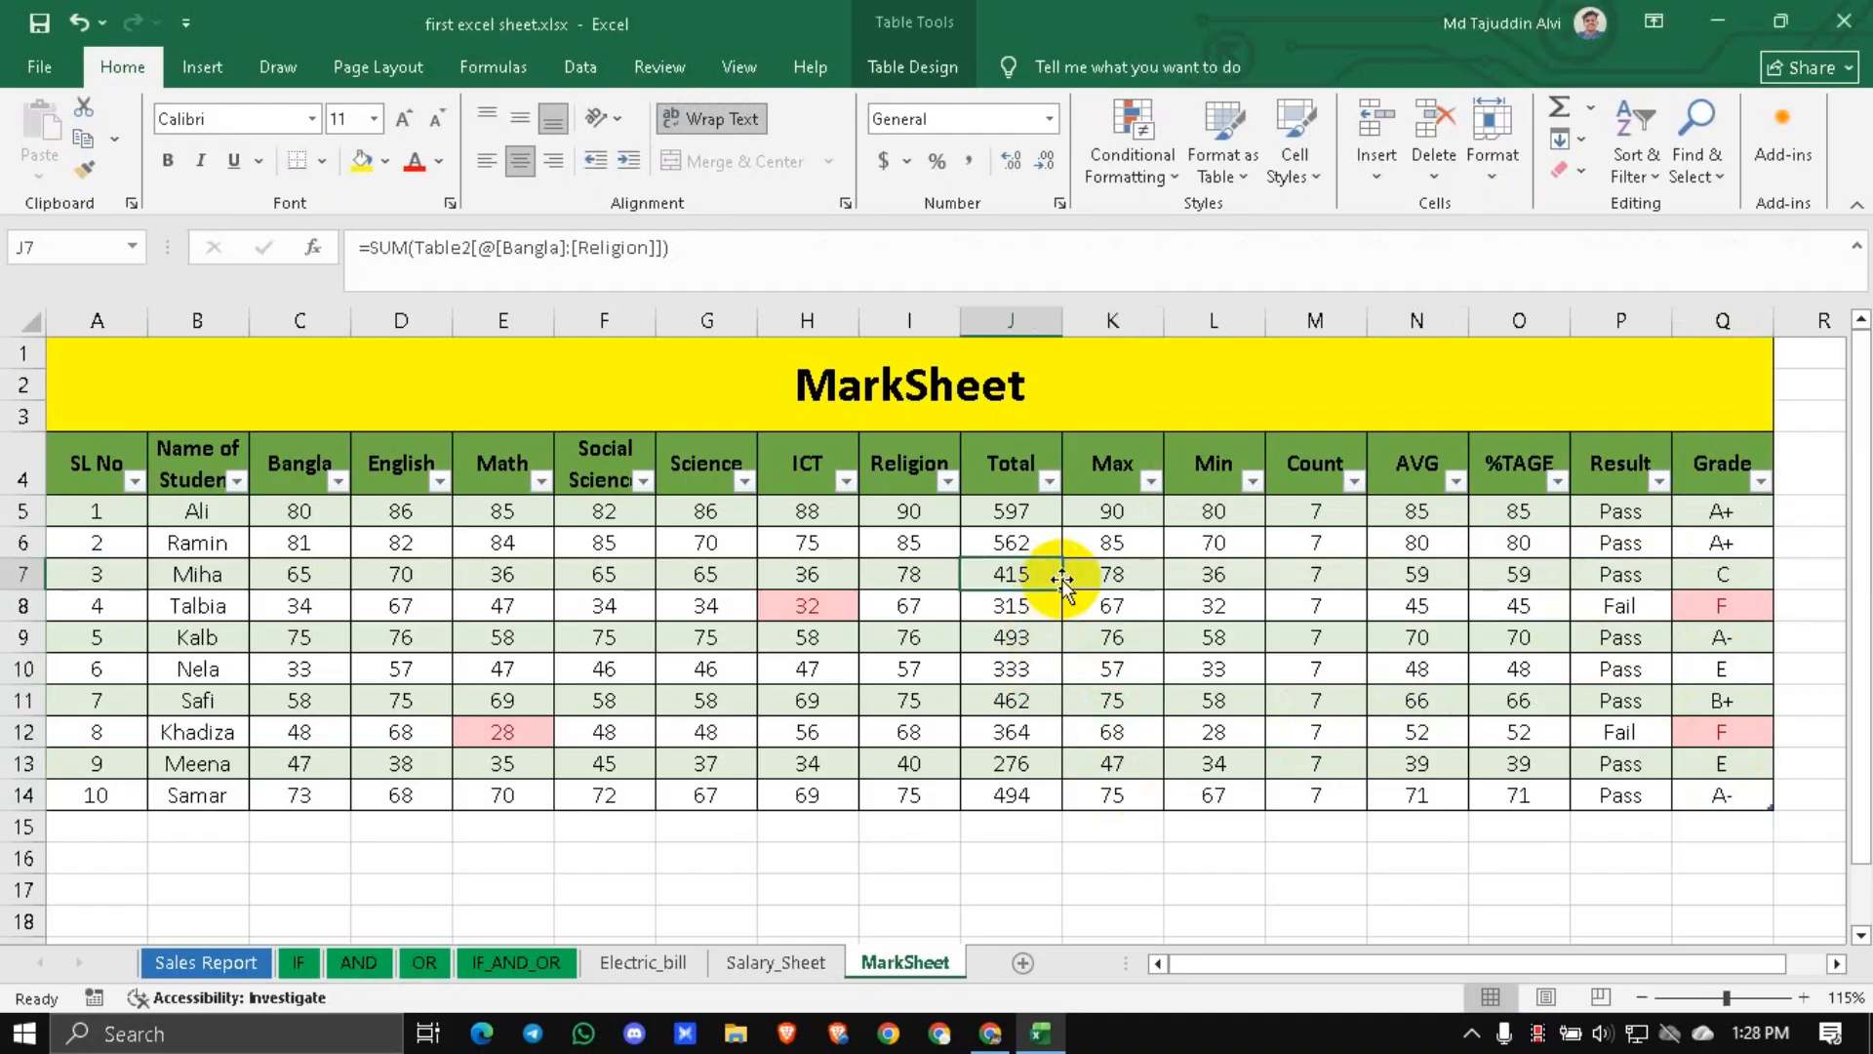
Review the finished mark sheet, checking the formulas behind the Total, Max, Min, %TAGE, Result and Grade cells across several students.
{"action": "left_click", "coordinate": [1142, 552]}
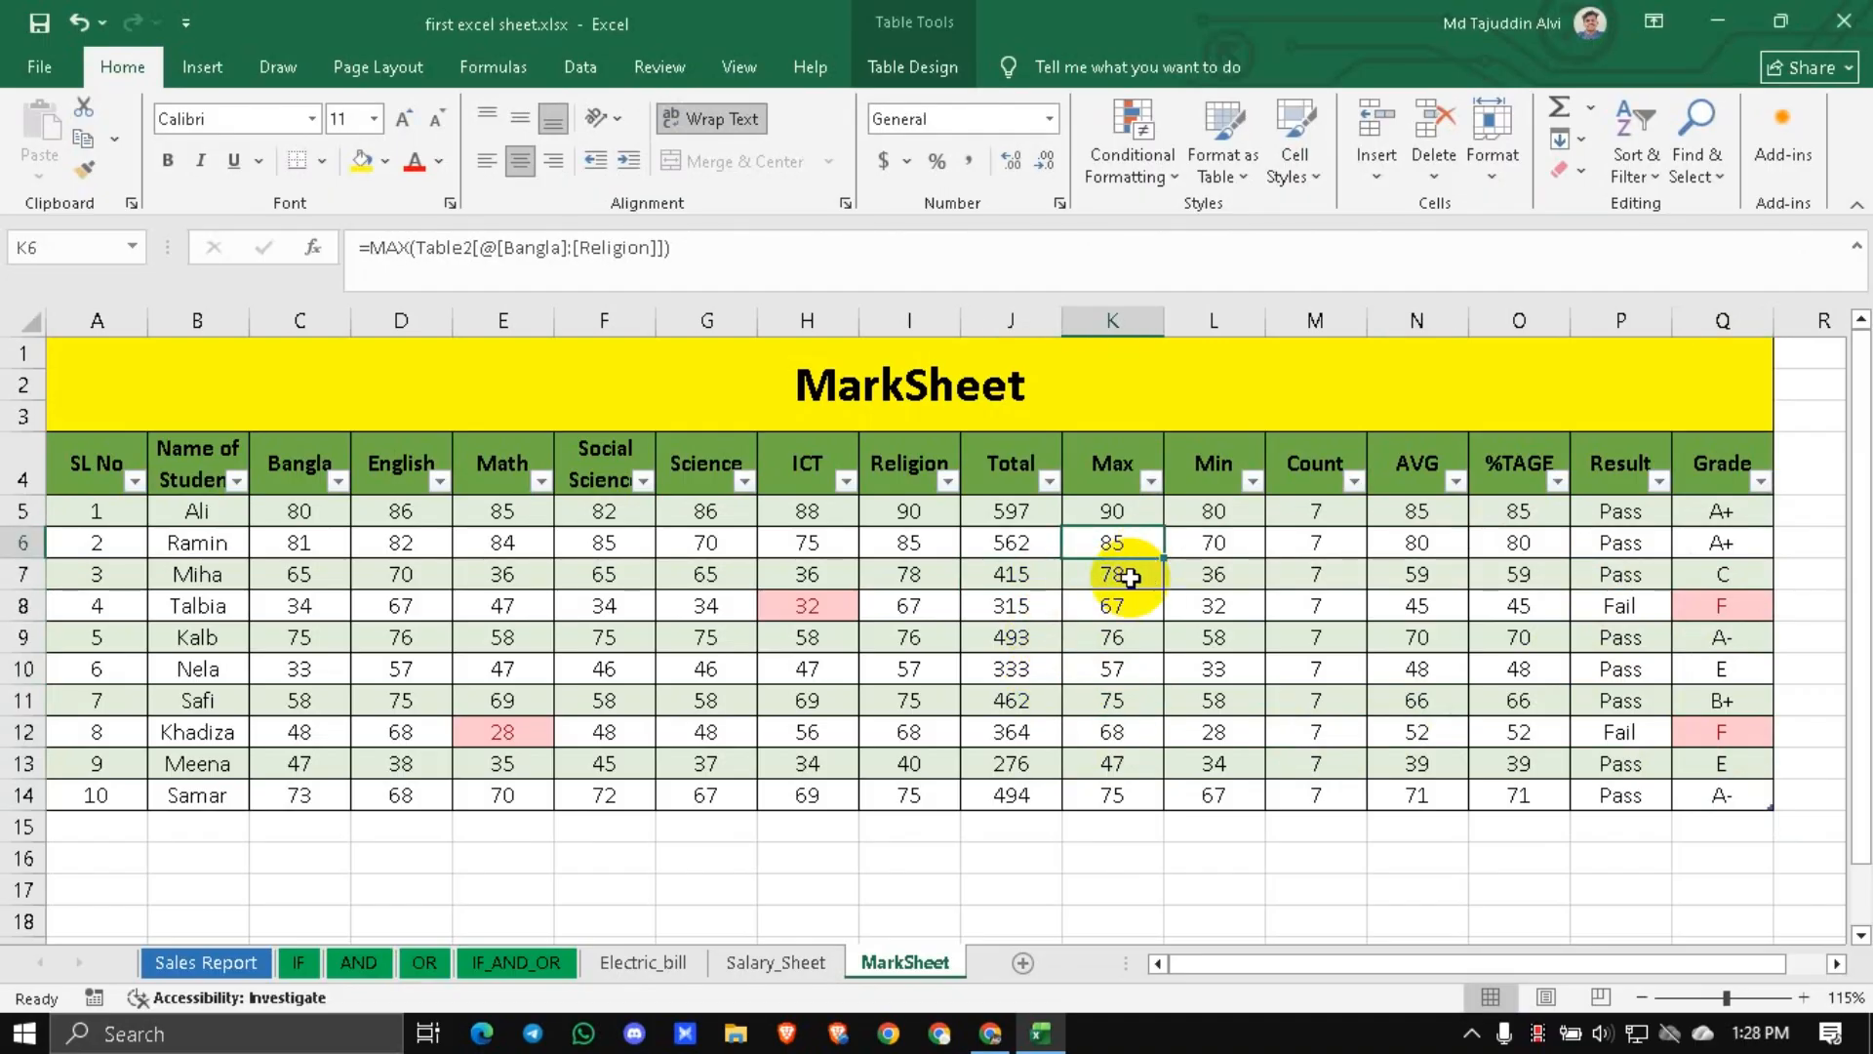
{"action": "left_click", "coordinate": [917, 883]}
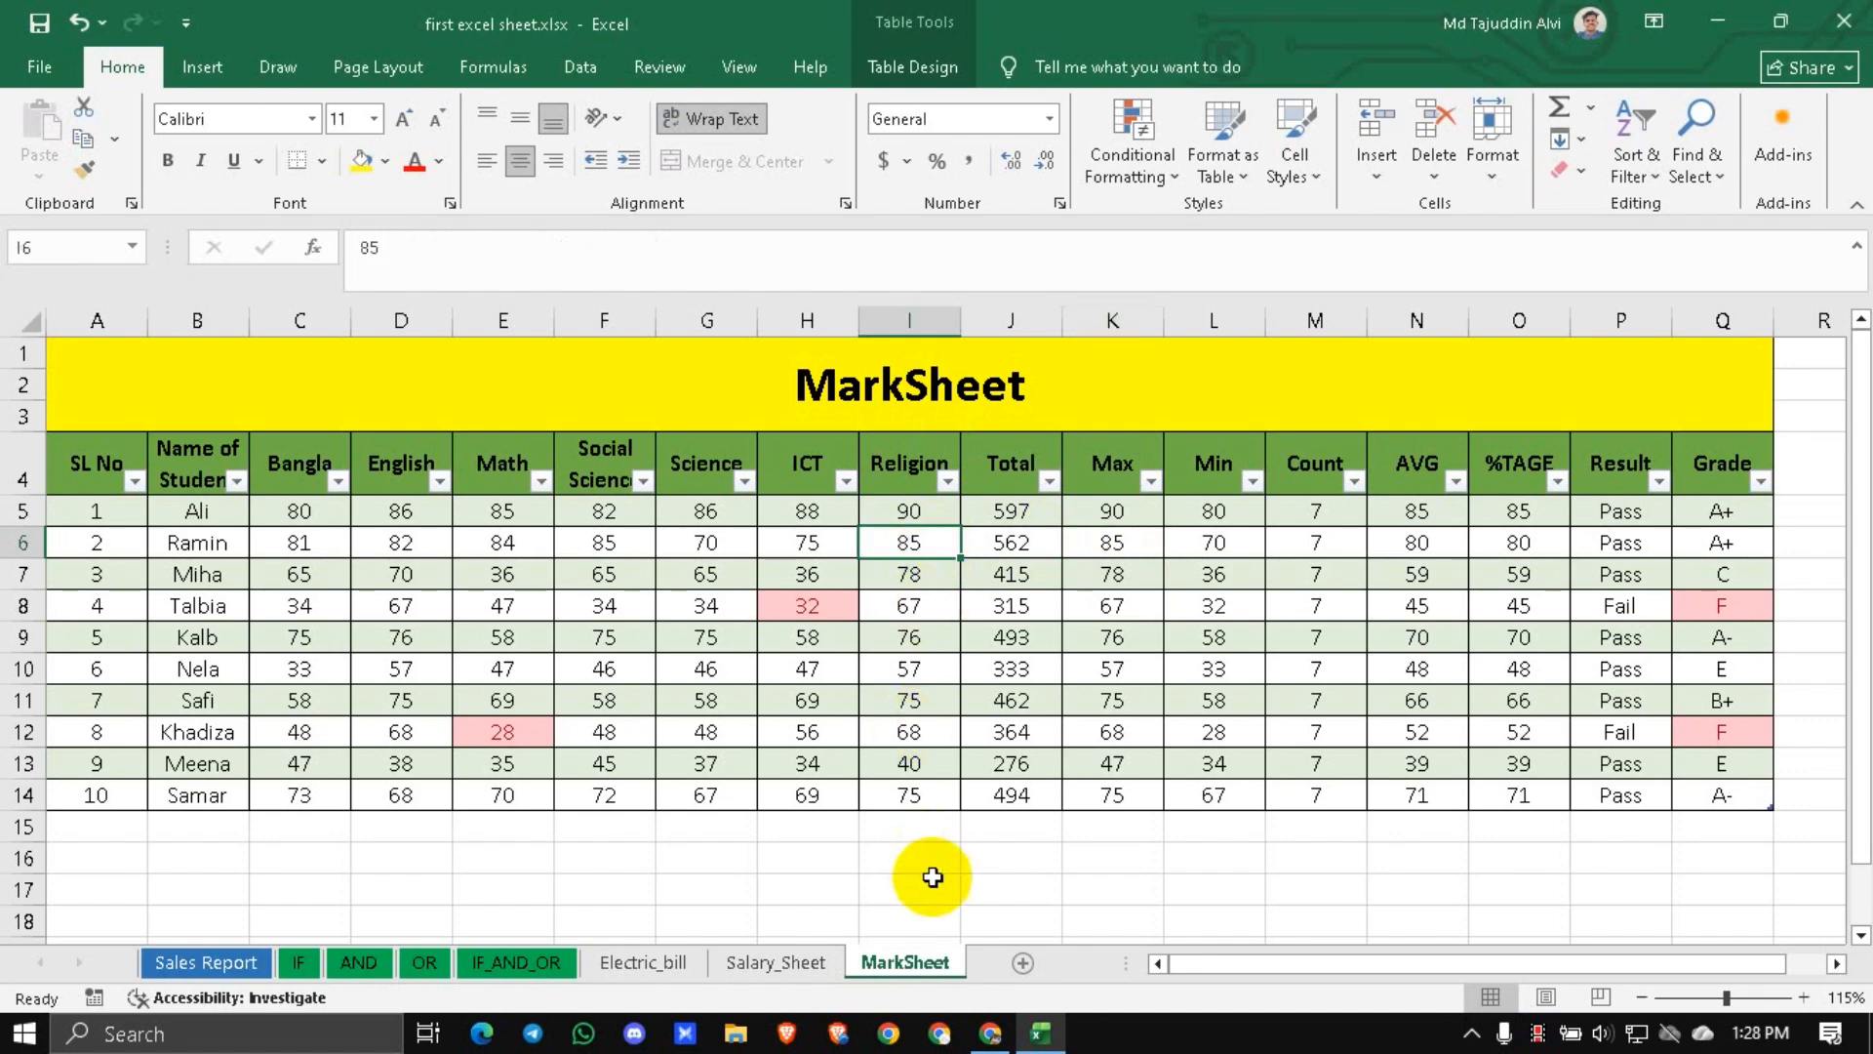
{"action": "left_click", "coordinate": [1132, 683]}
{"action": "left_click", "coordinate": [912, 661]}
{"action": "left_click", "coordinate": [1045, 598]}
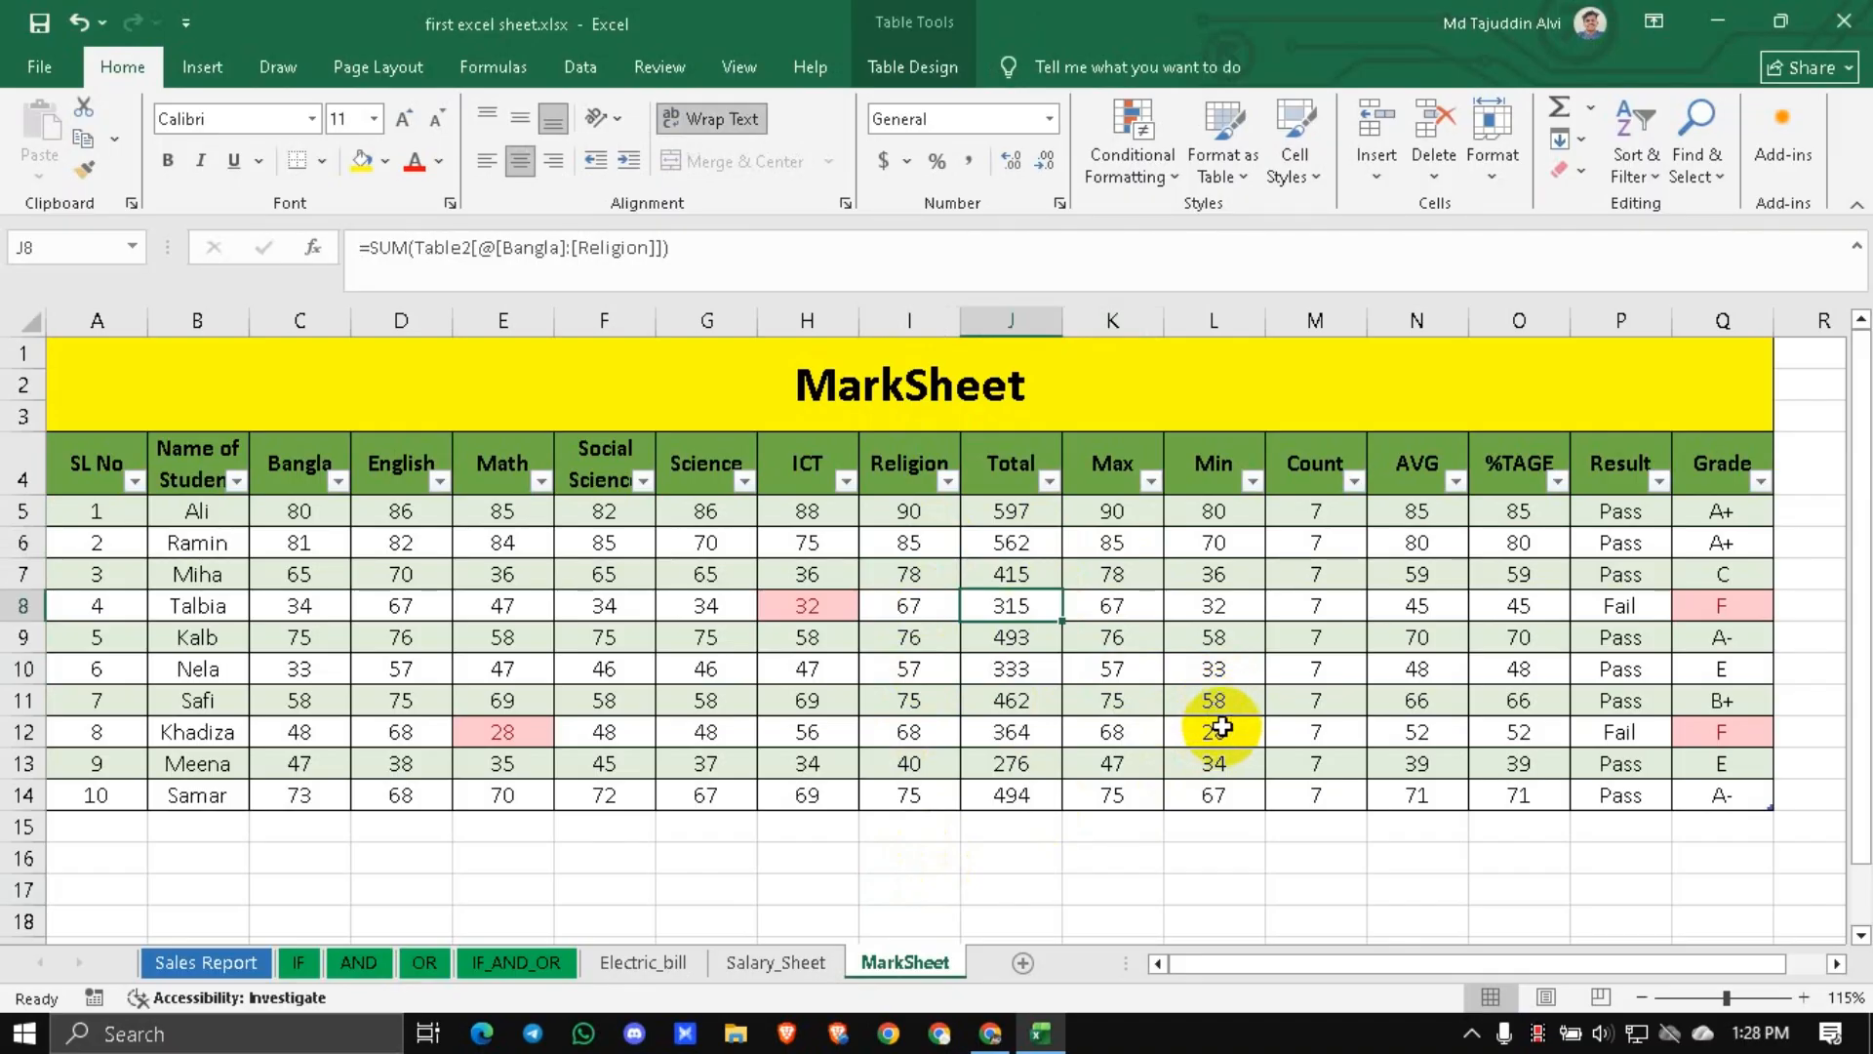
{"action": "left_click", "coordinate": [1715, 634]}
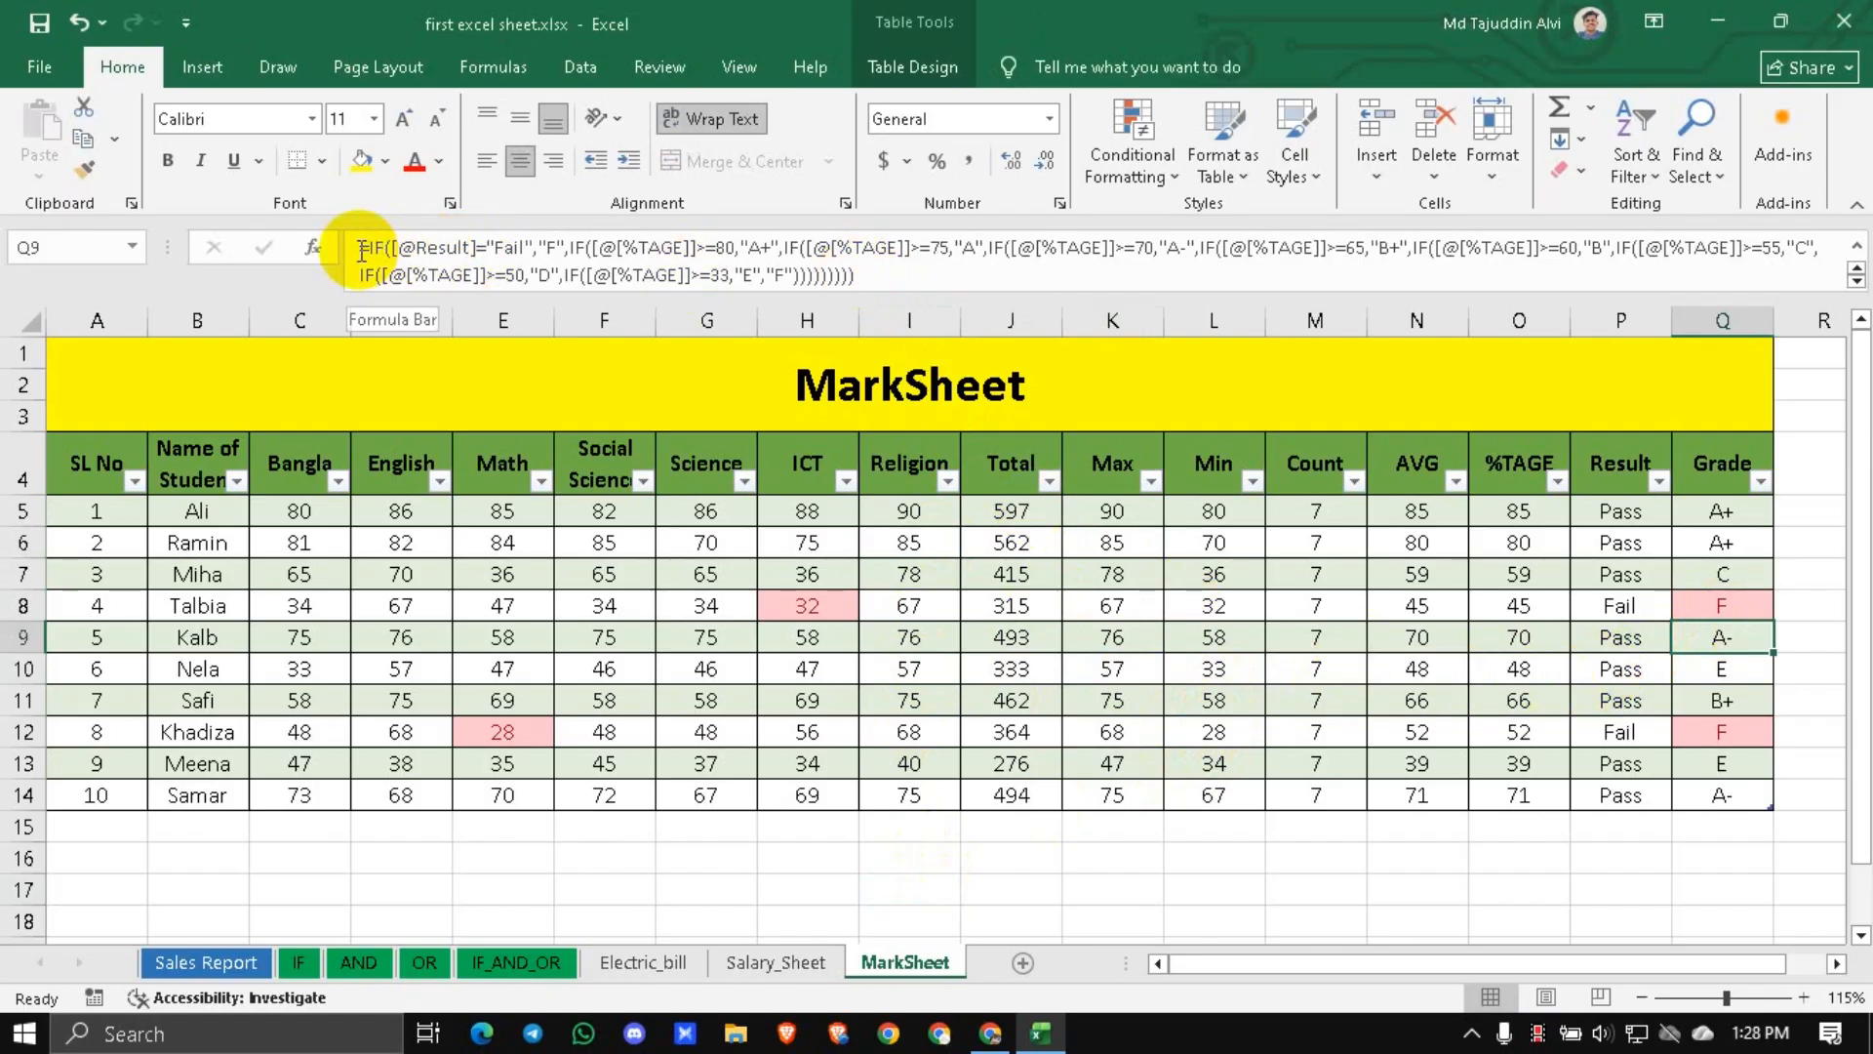
{"action": "left_click", "coordinate": [993, 639]}
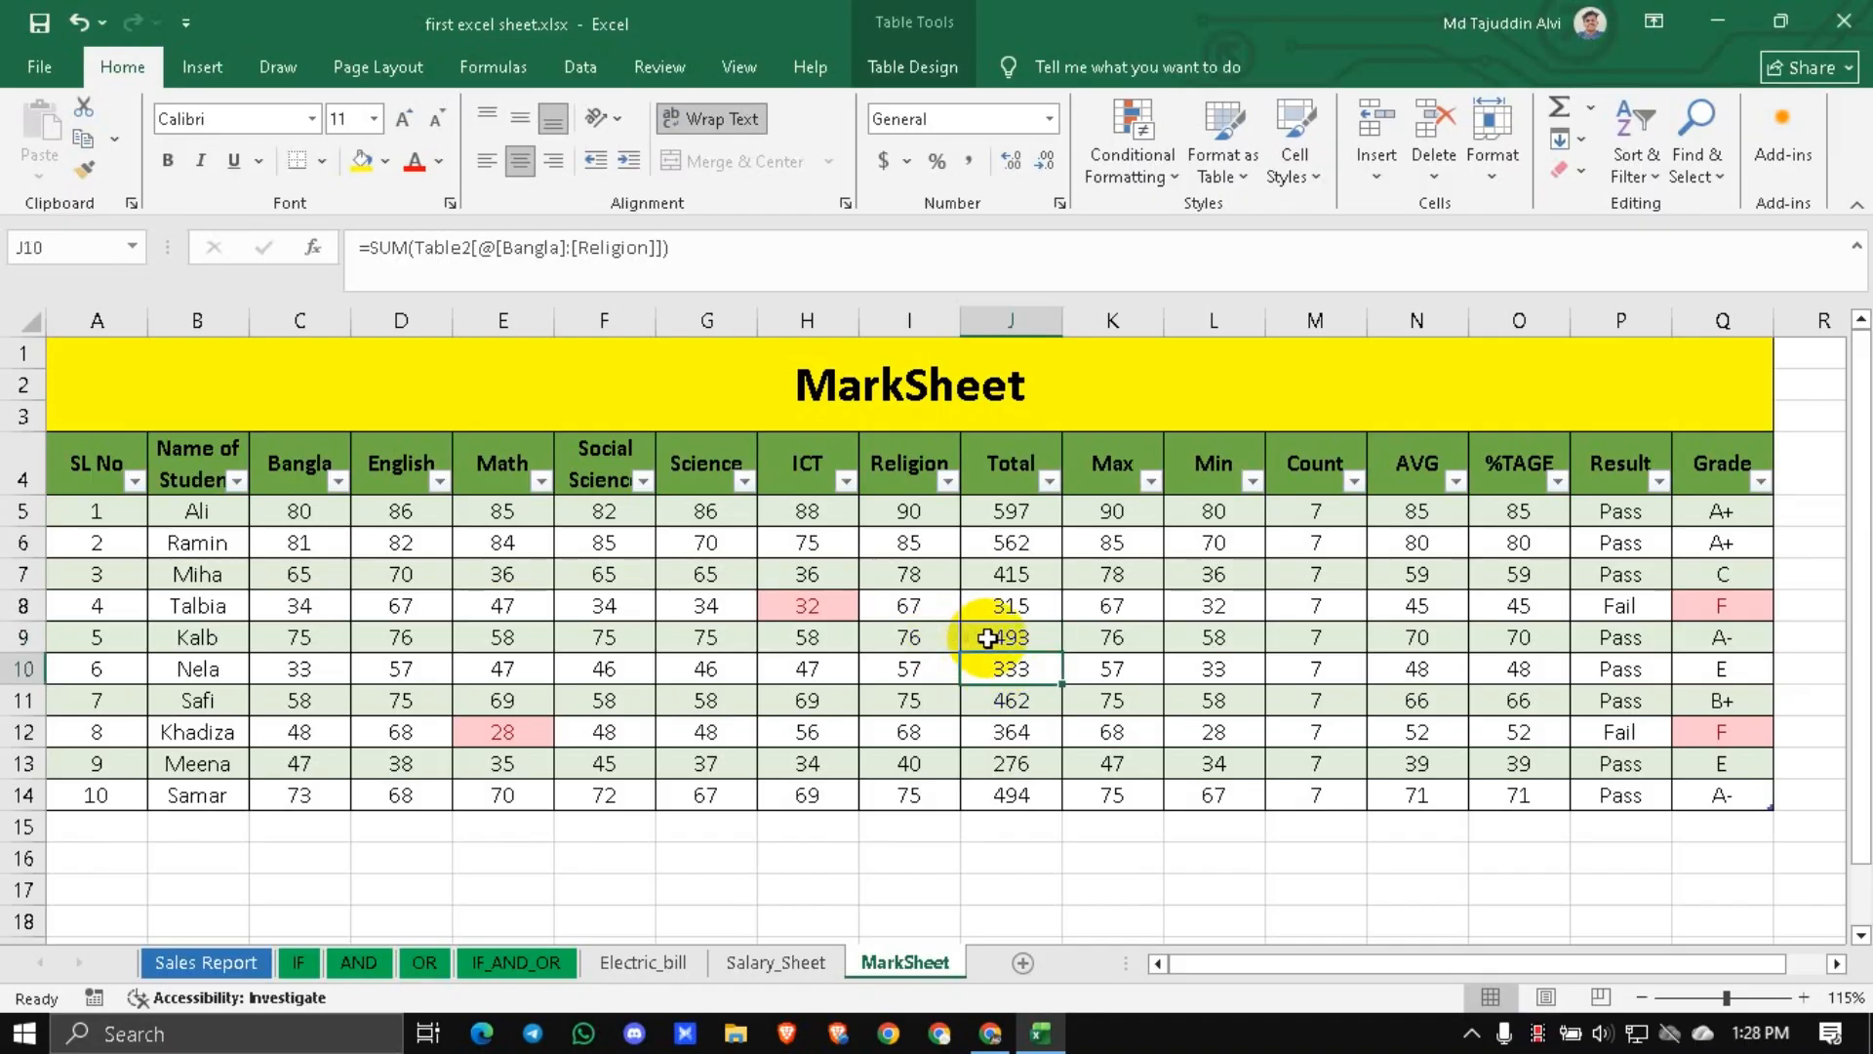
{"action": "left_click", "coordinate": [1137, 610]}
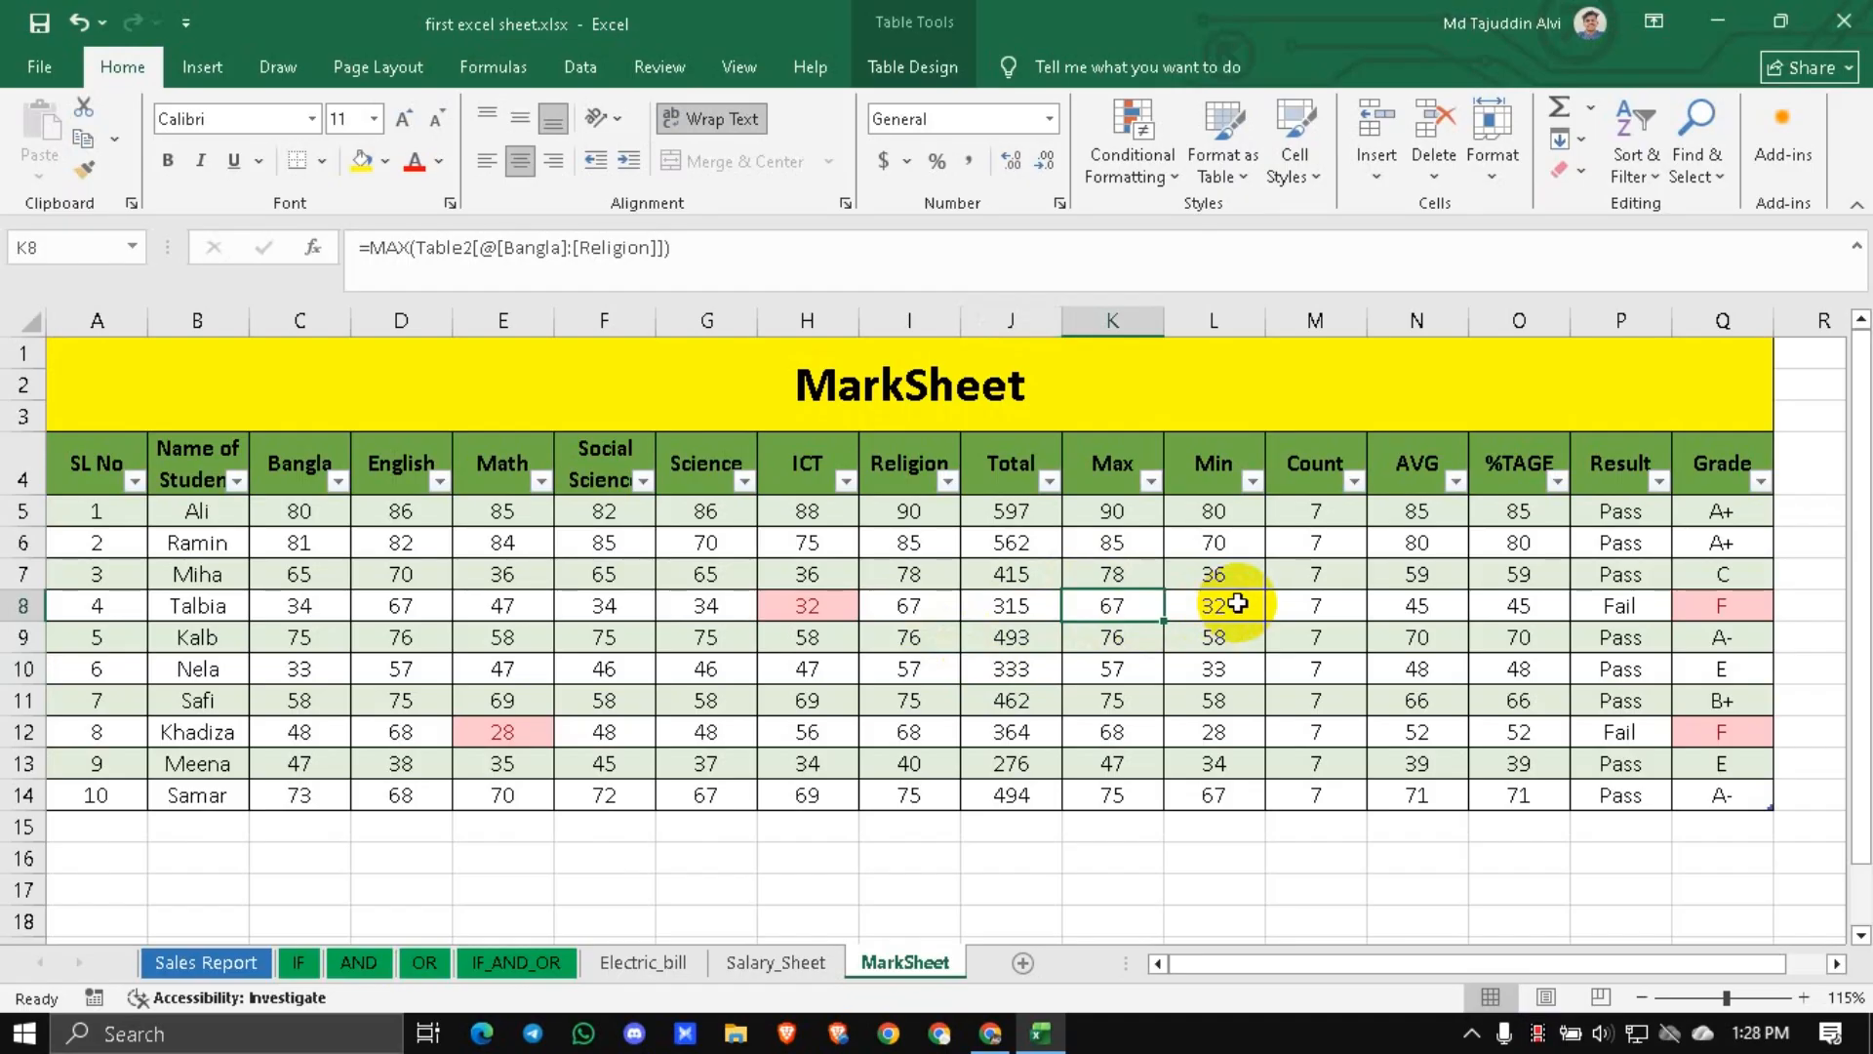
{"action": "left_click", "coordinate": [1237, 603]}
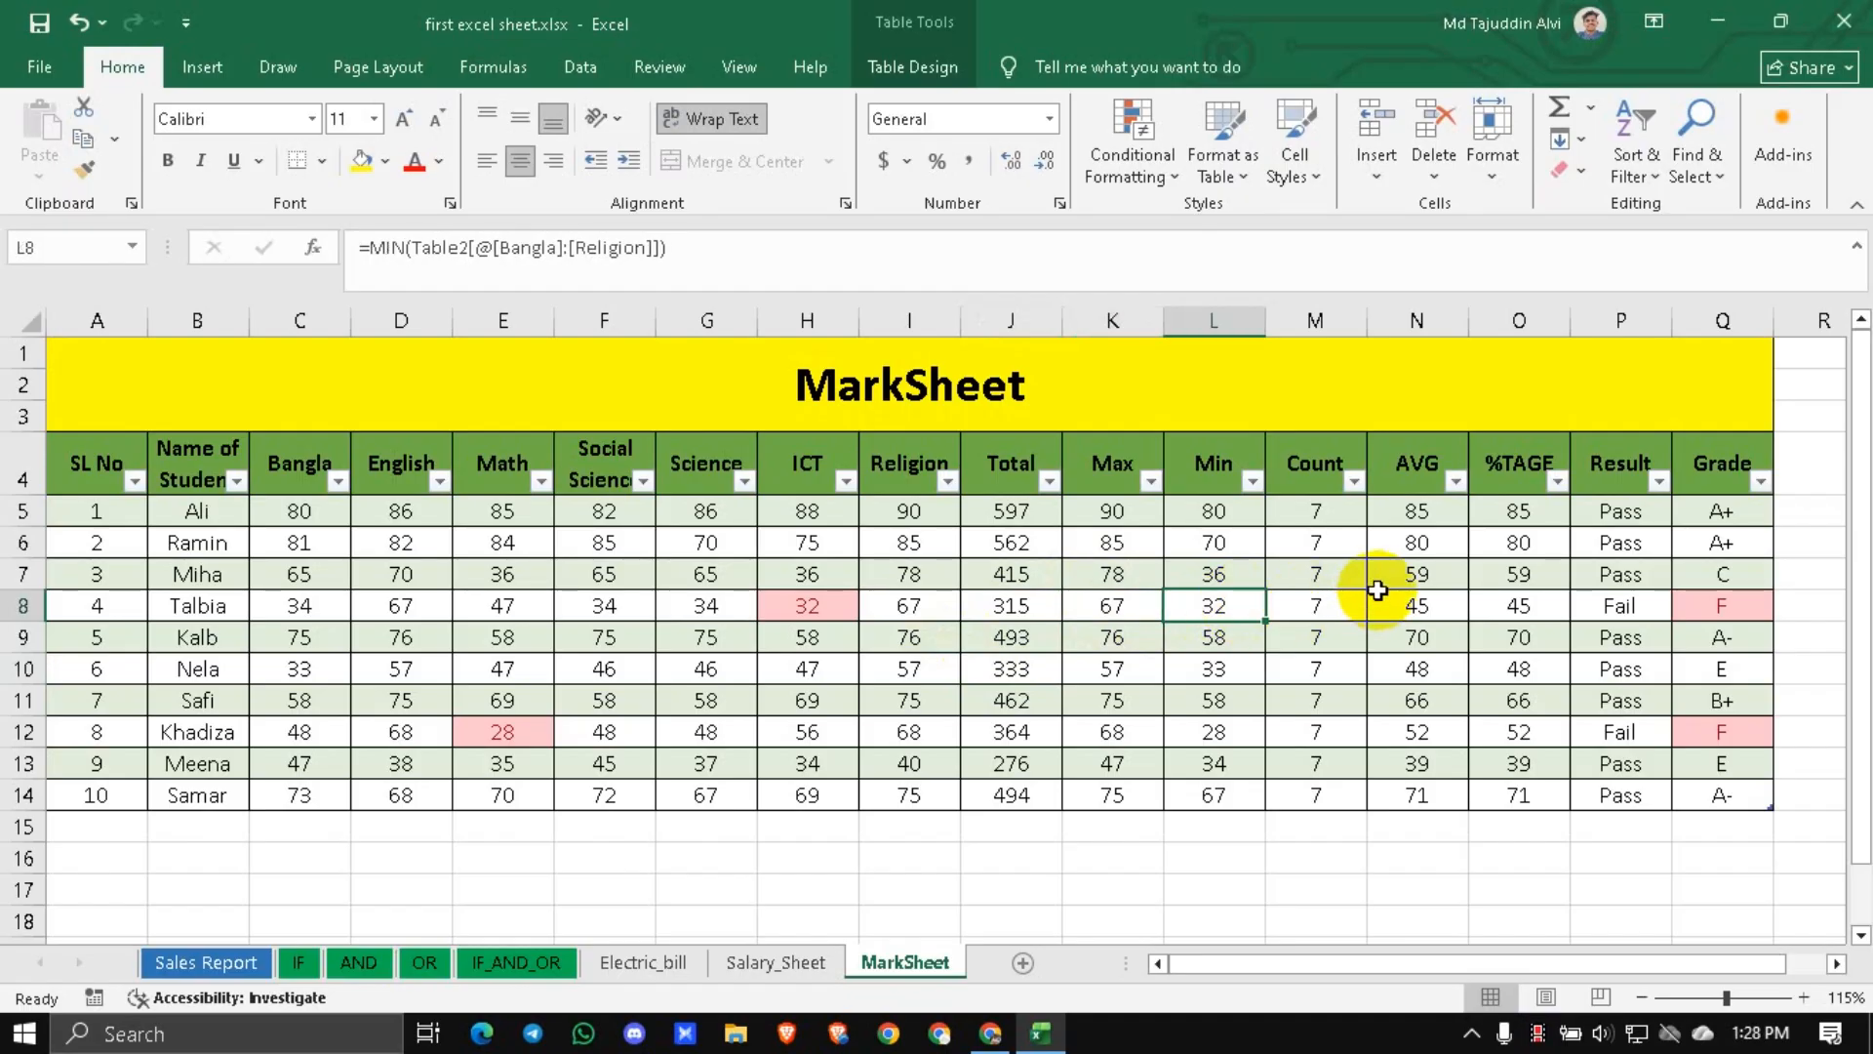
{"action": "left_click", "coordinate": [1591, 597]}
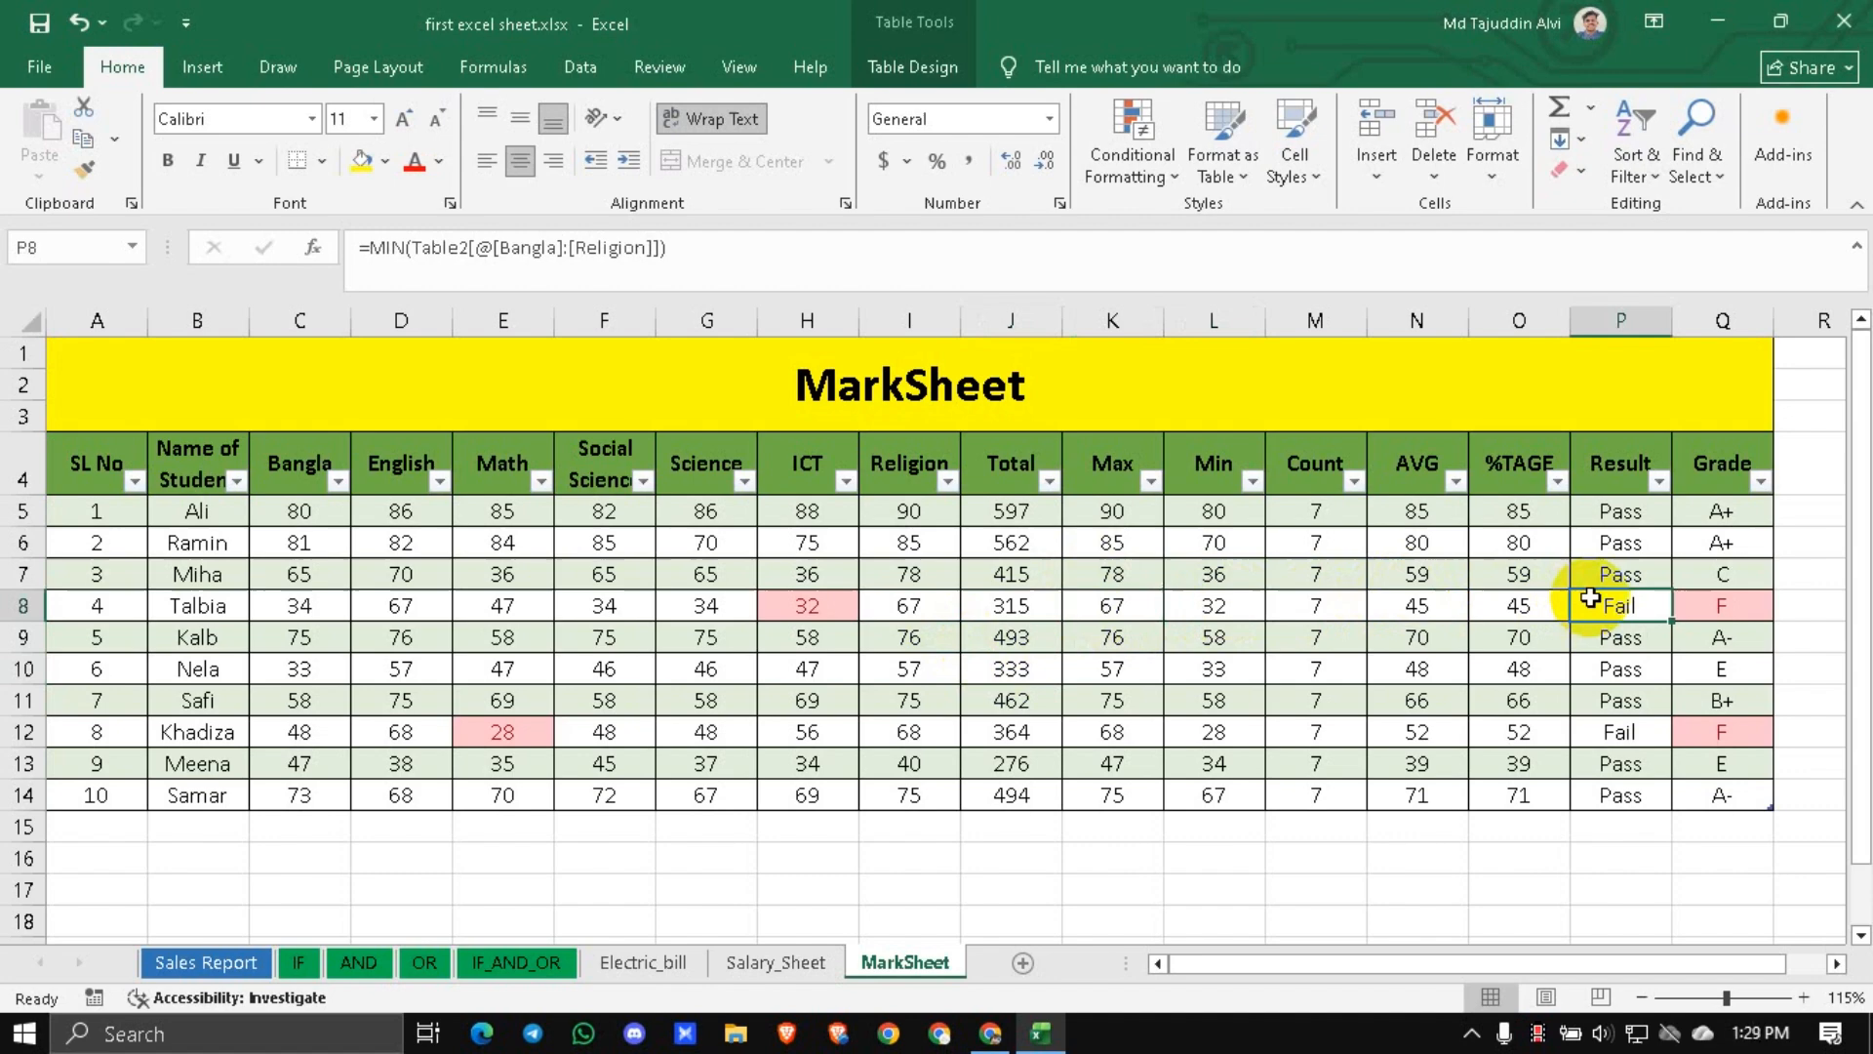
{"action": "left_click", "coordinate": [1701, 583]}
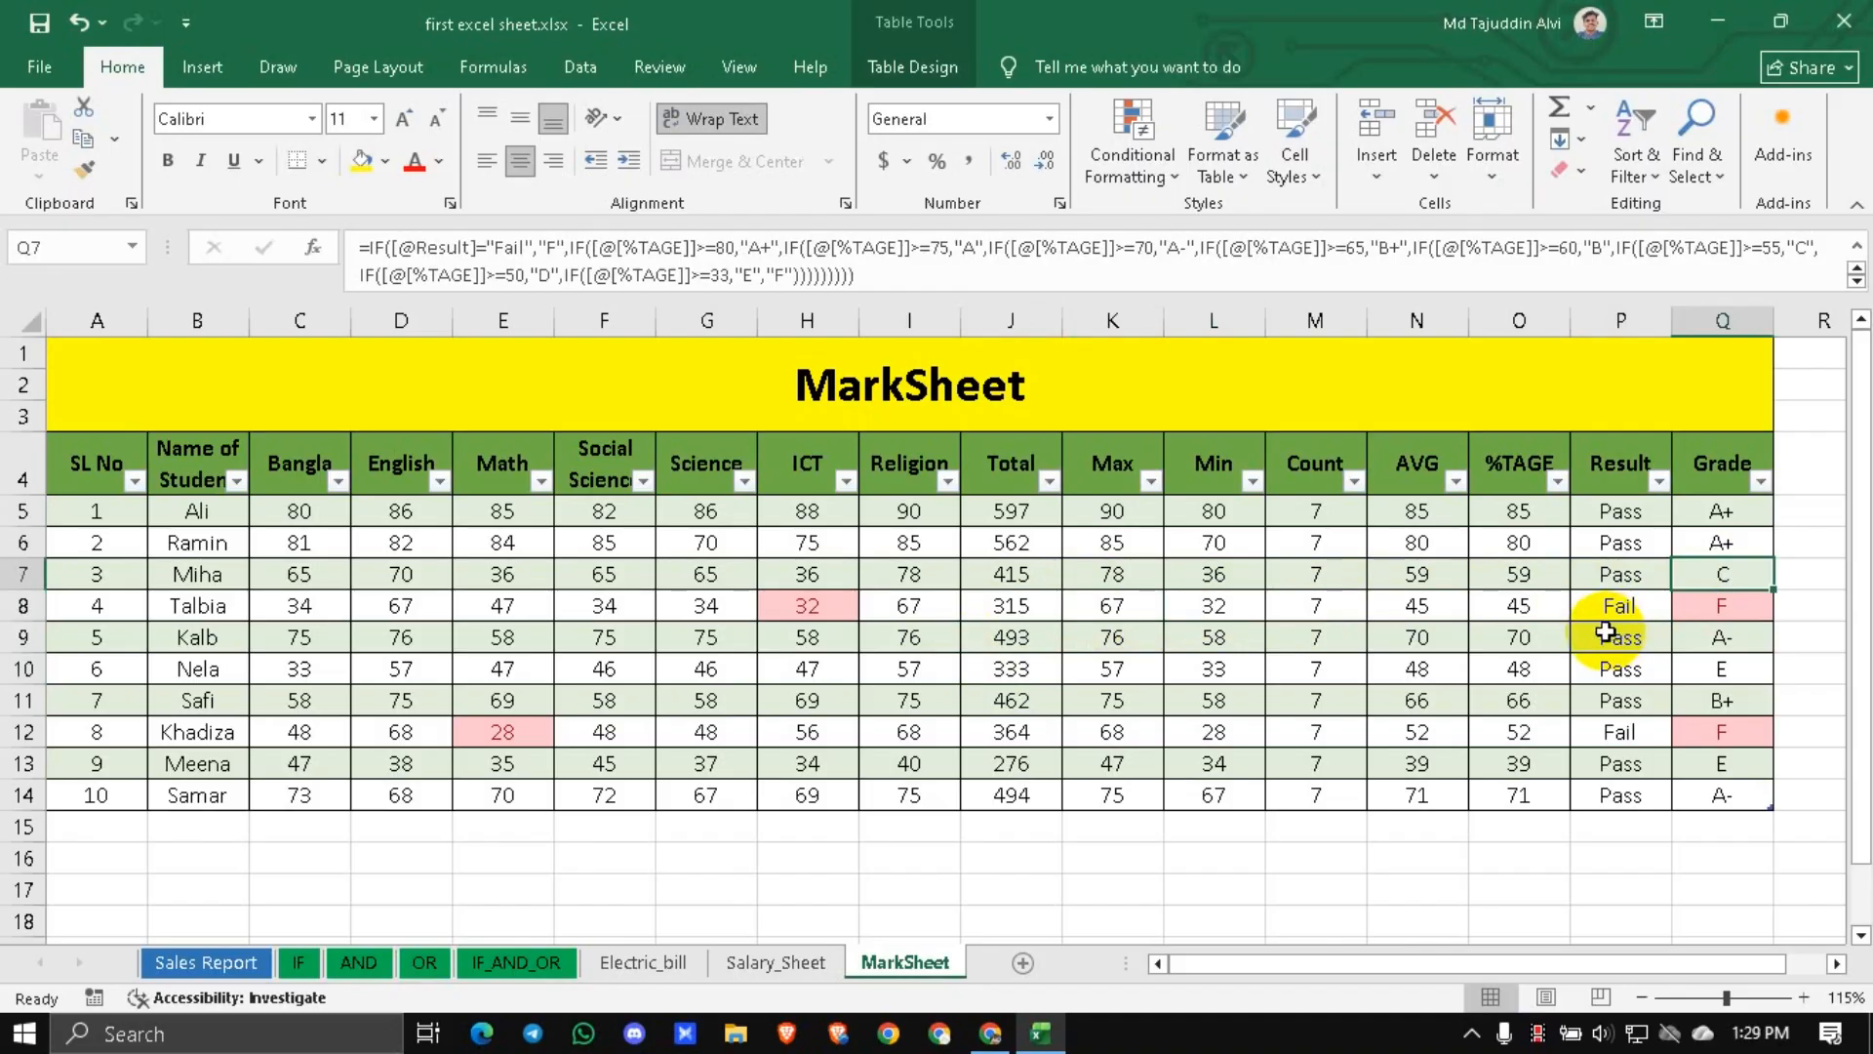
{"action": "left_click", "coordinate": [1542, 628]}
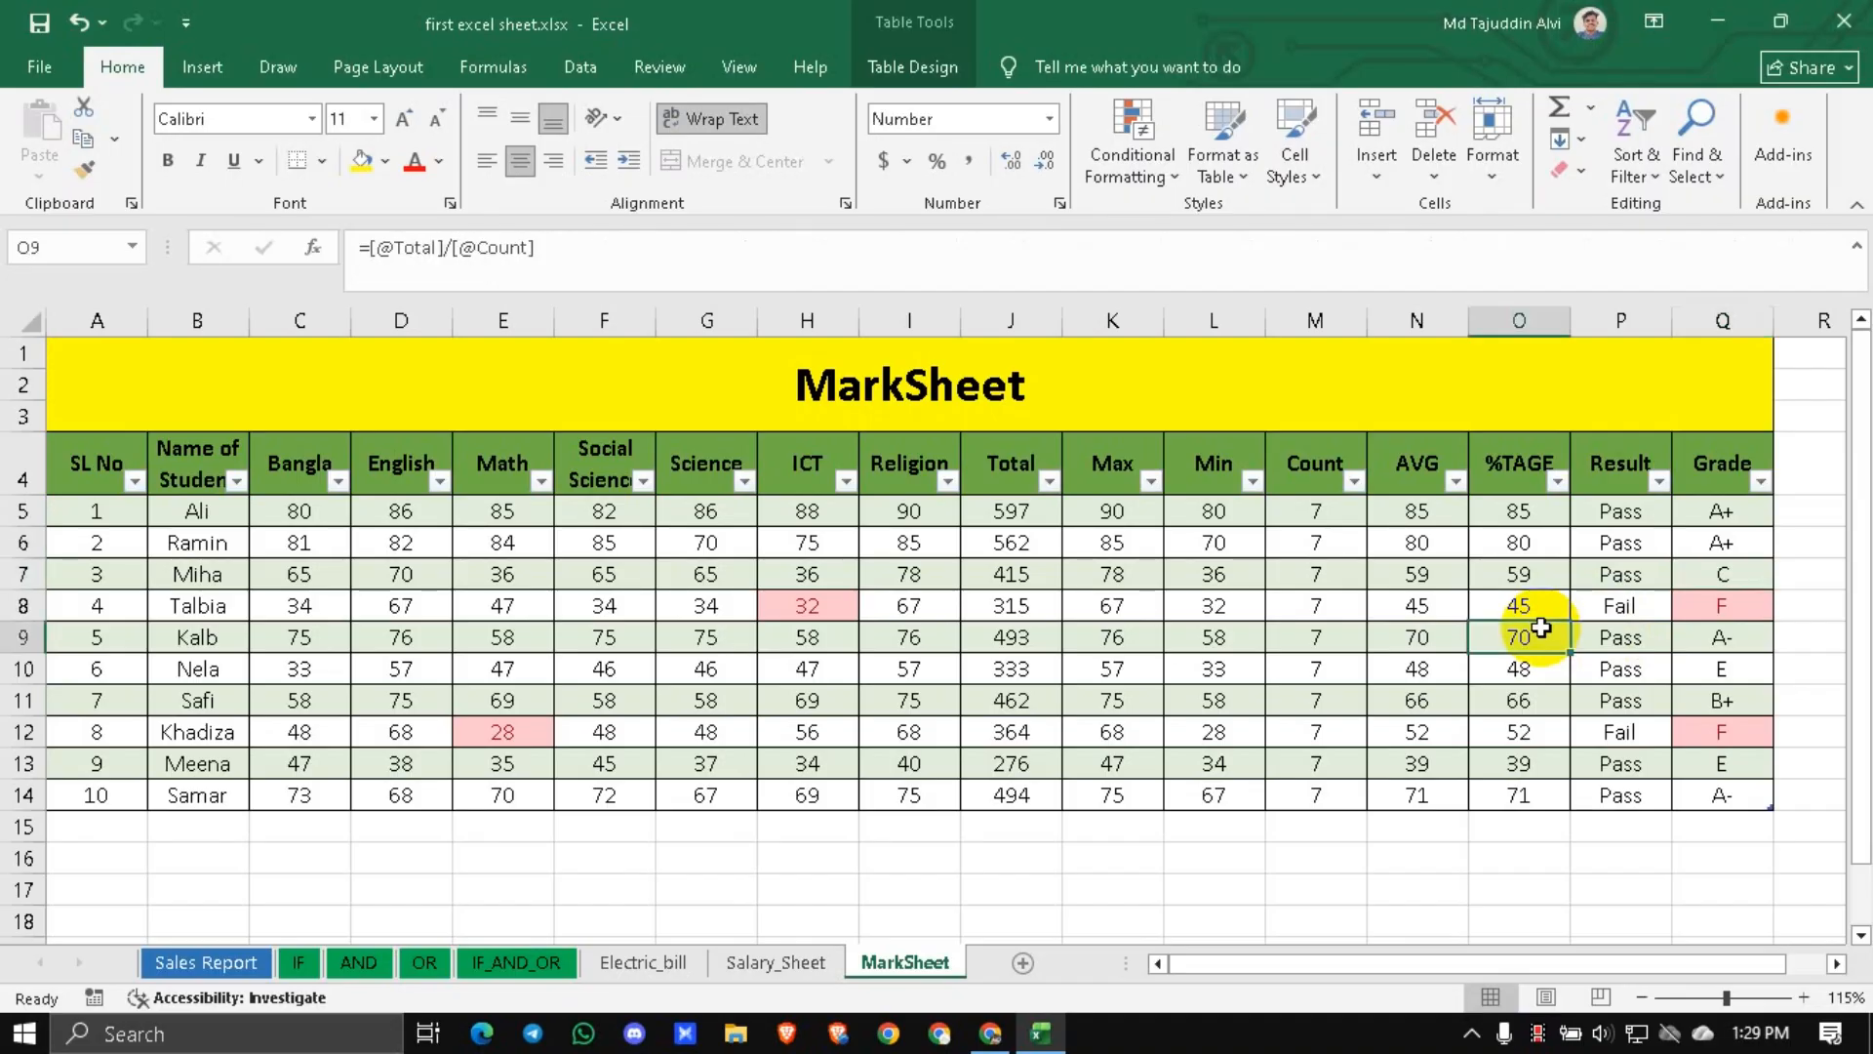
{"action": "left_click", "coordinate": [1124, 605]}
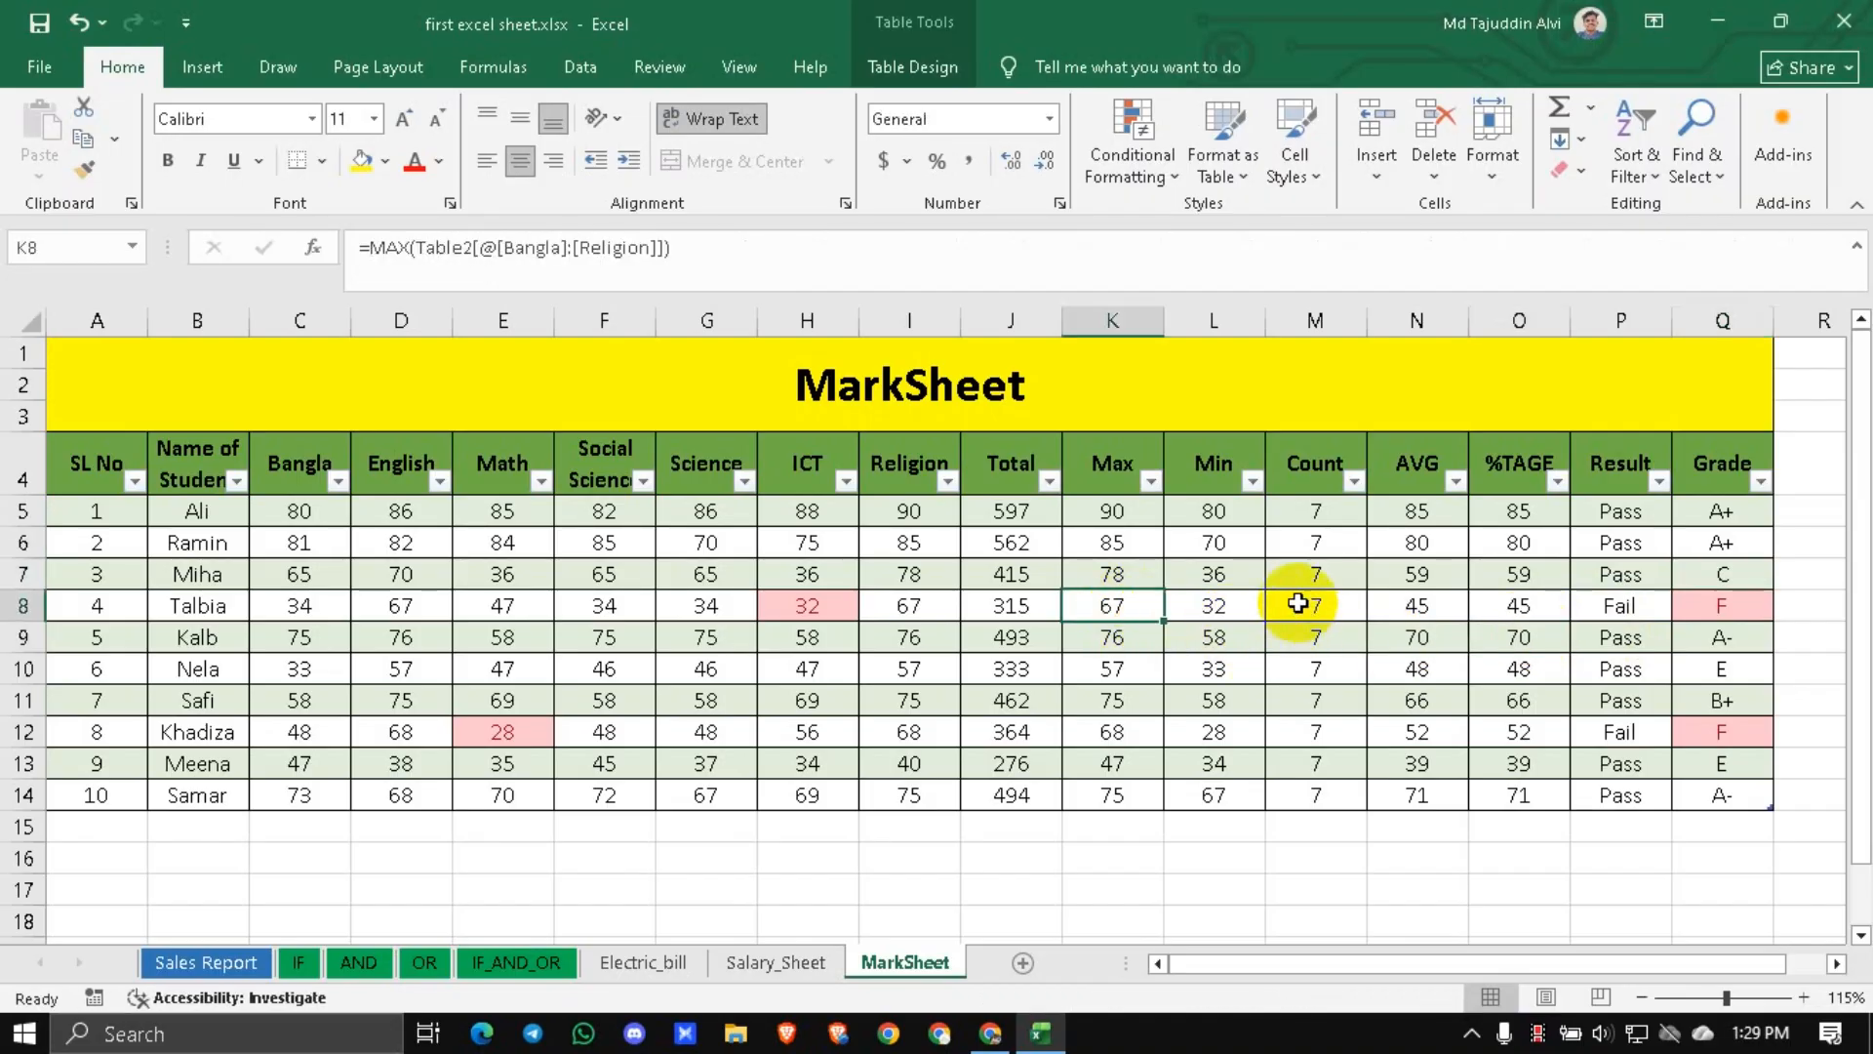